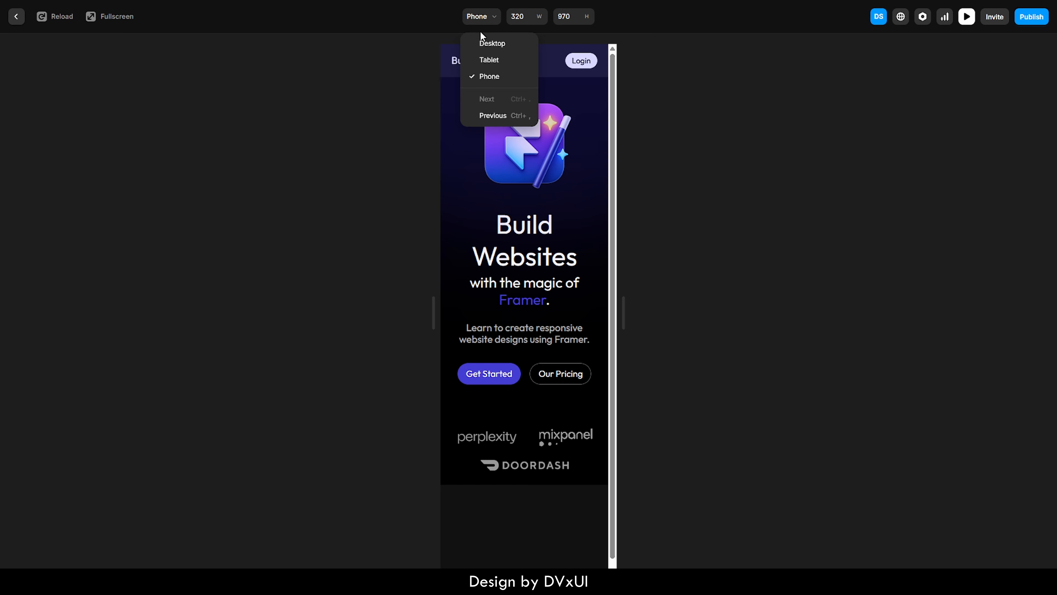
# Preview the finished responsive site at the Desktop, Tablet and Phone breakpoints, then close the preview.
pyautogui.click(479, 42)
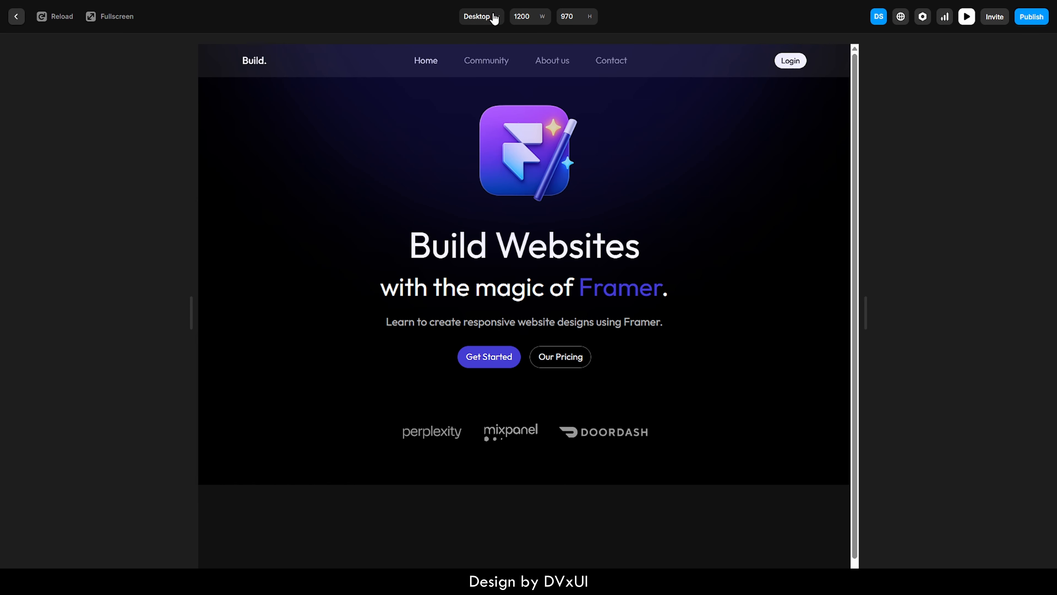
pyautogui.click(494, 19)
pyautogui.click(484, 60)
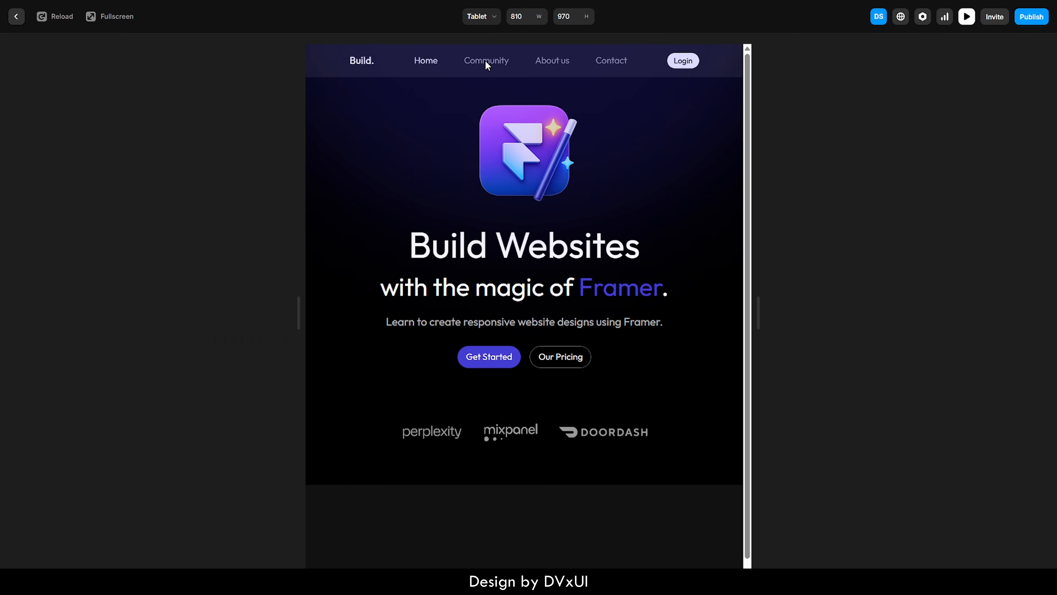
pyautogui.click(483, 22)
pyautogui.click(492, 83)
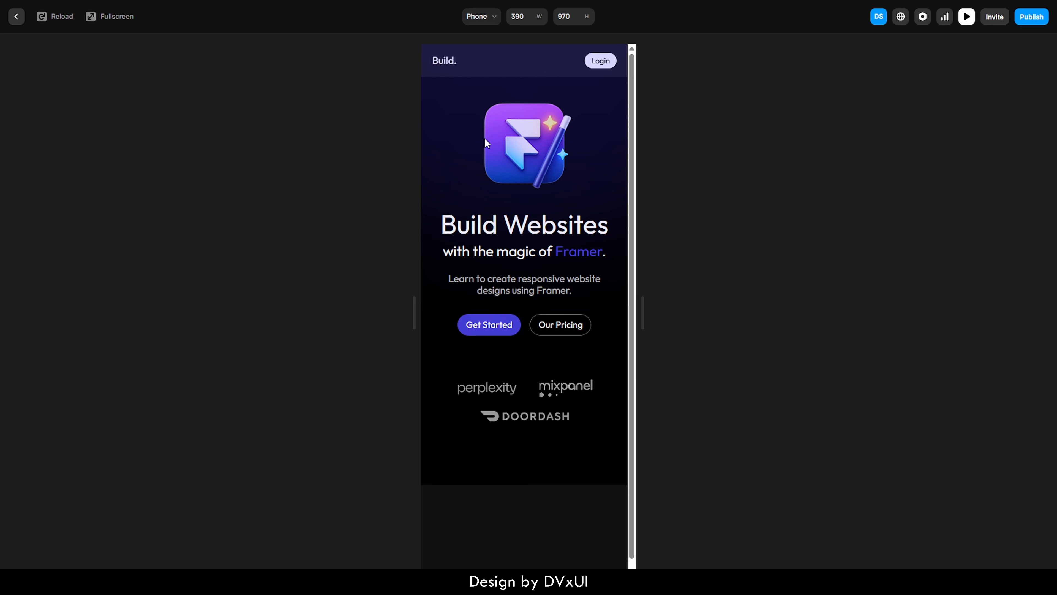
pyautogui.press('Escape')
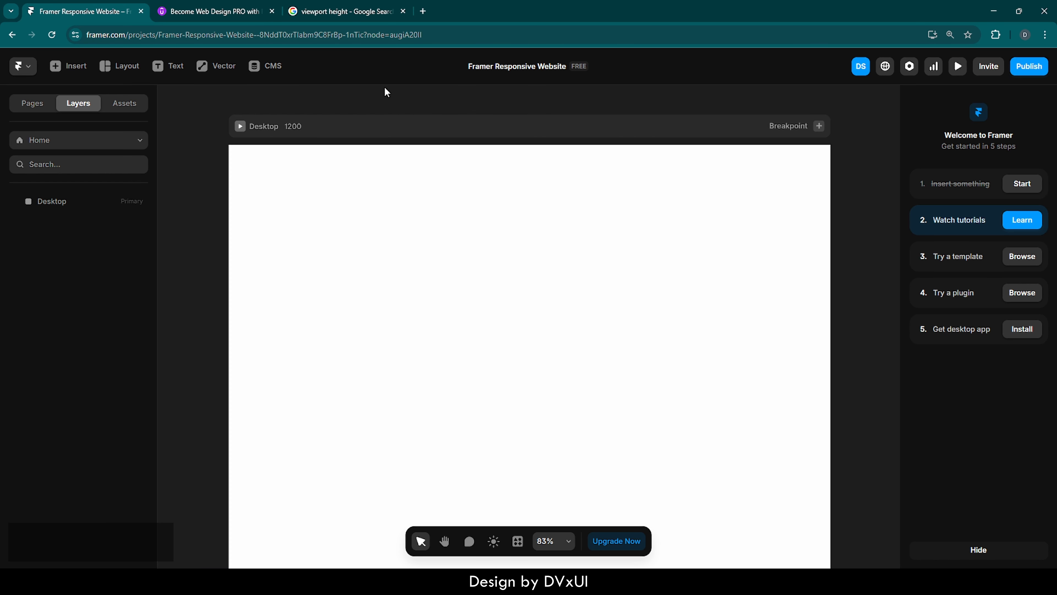
# Browse the Insert panel's categories of sections, navigation, CMS collections, fields and form elements.
pyautogui.click(60, 72)
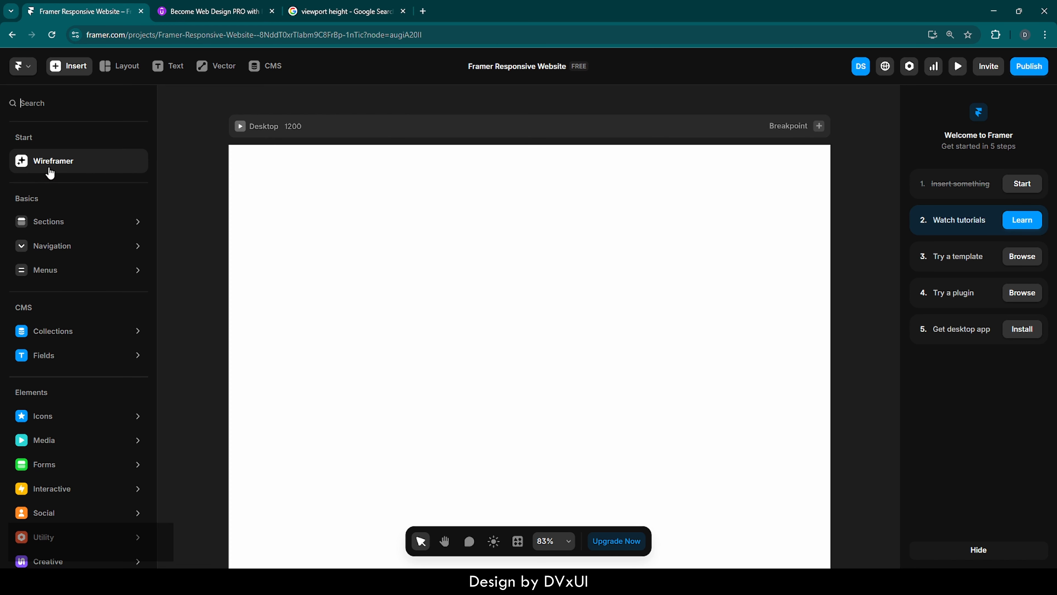
pyautogui.click(62, 221)
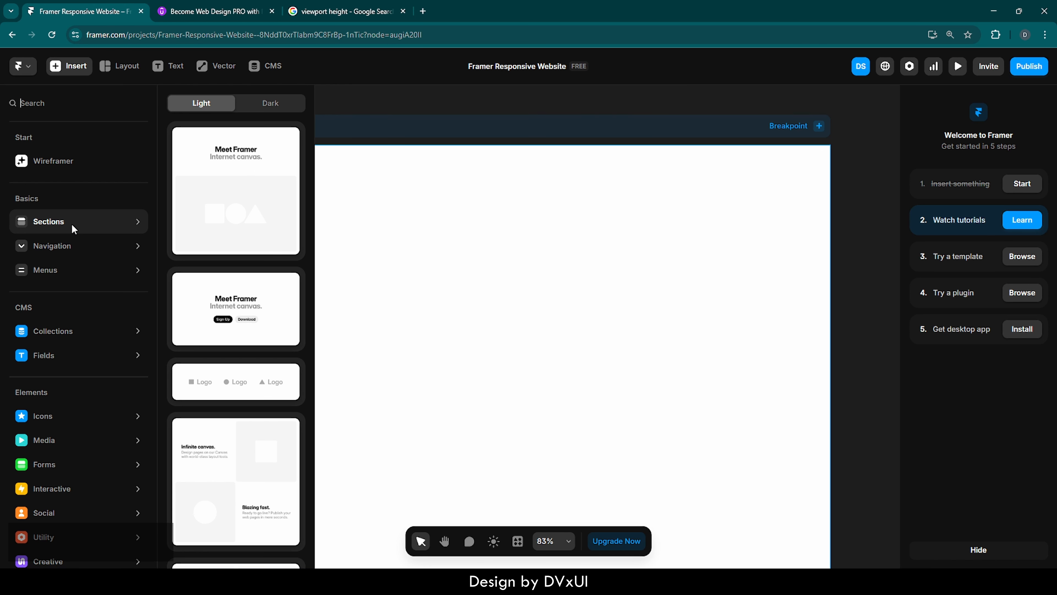
pyautogui.moveTo(58, 250)
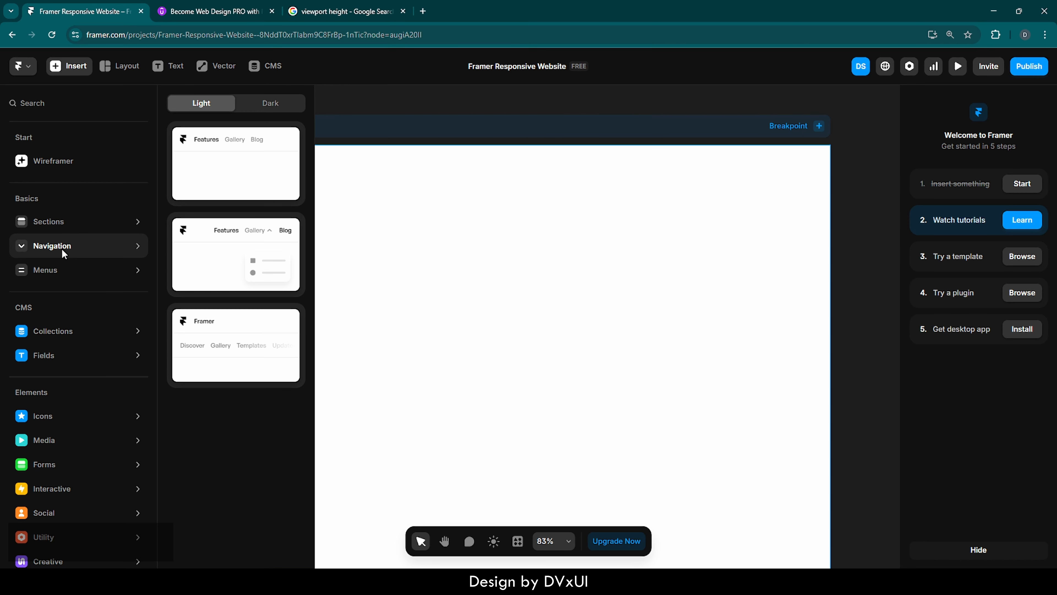
pyautogui.moveTo(25, 325)
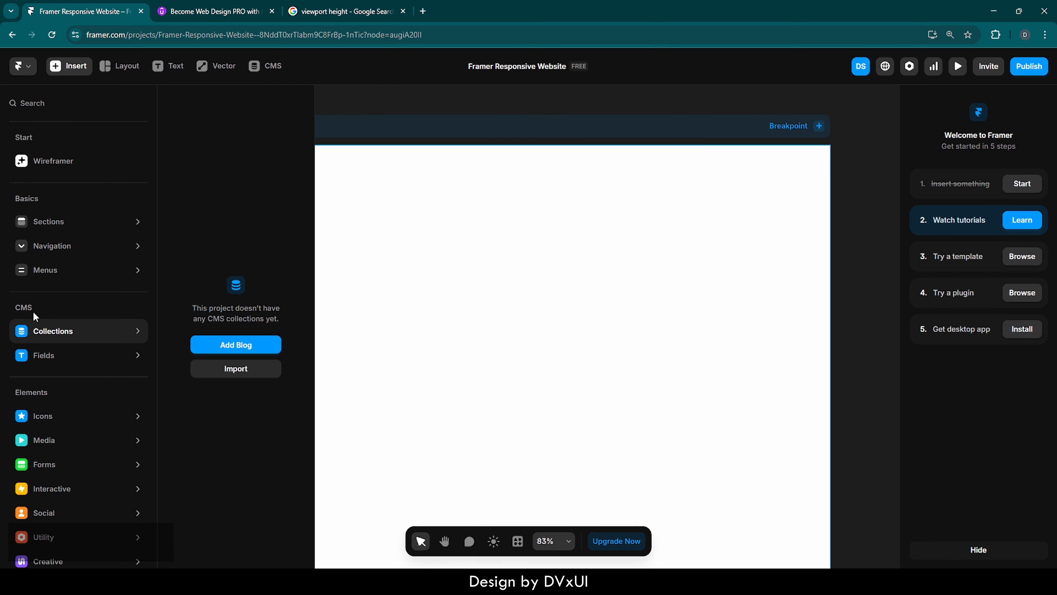
pyautogui.moveTo(35, 354)
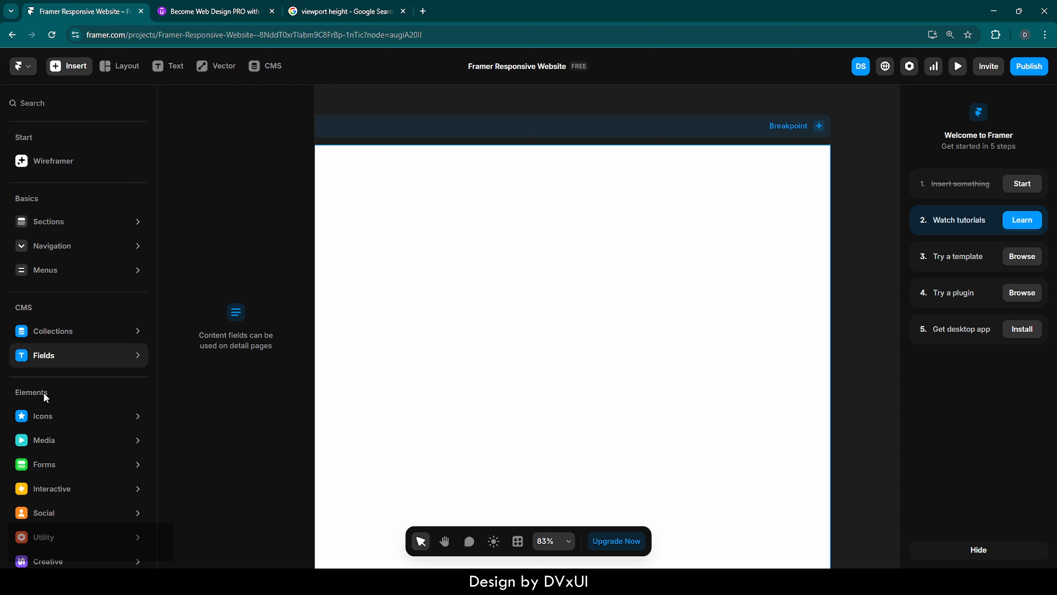
pyautogui.moveTo(44, 438)
pyautogui.scroll(-1, 44, 435)
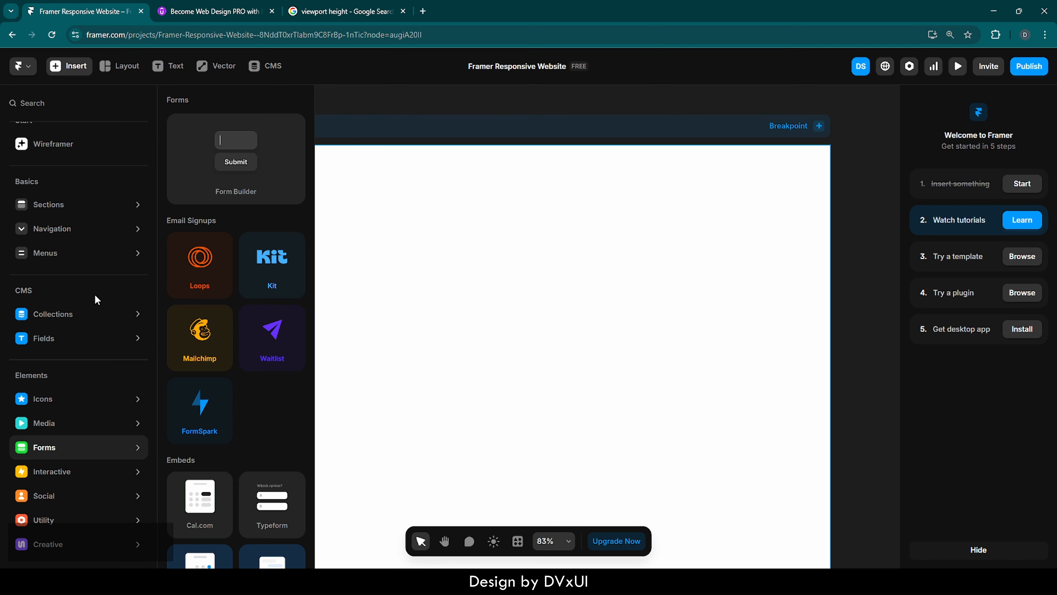
pyautogui.click(118, 66)
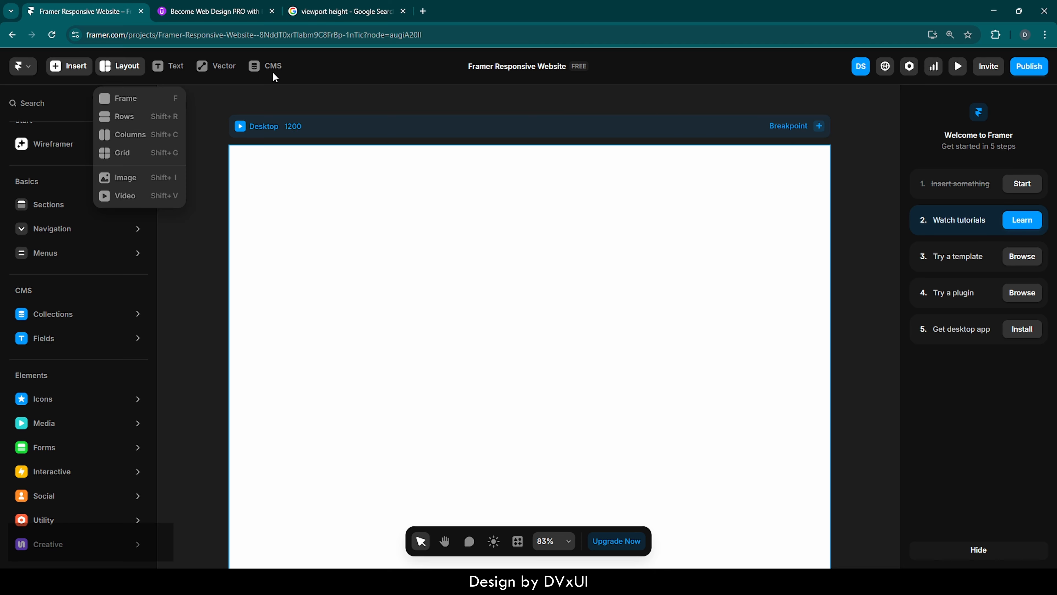
pyautogui.click(132, 70)
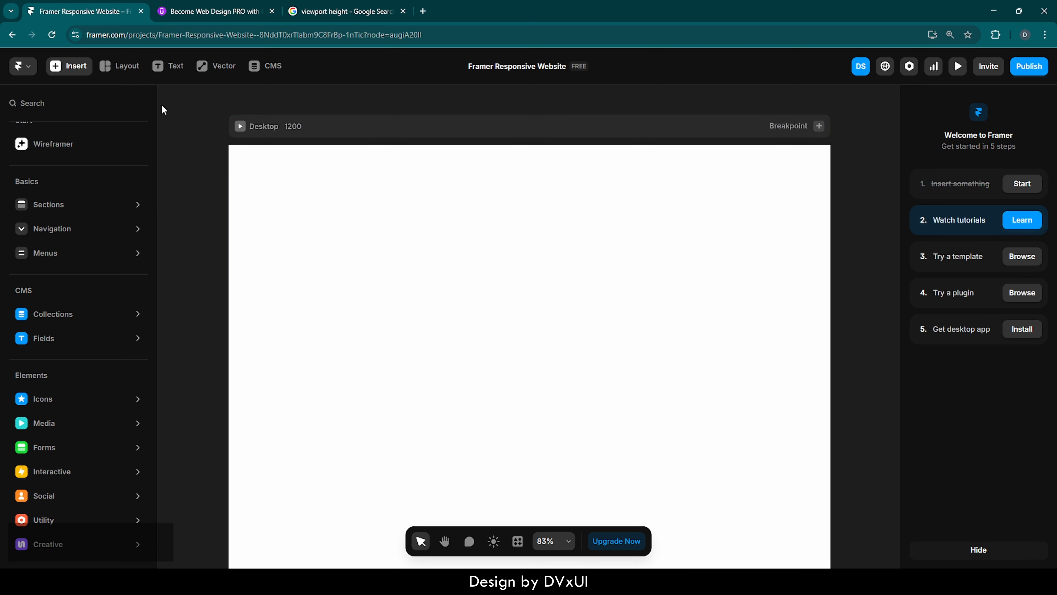
pyautogui.click(123, 69)
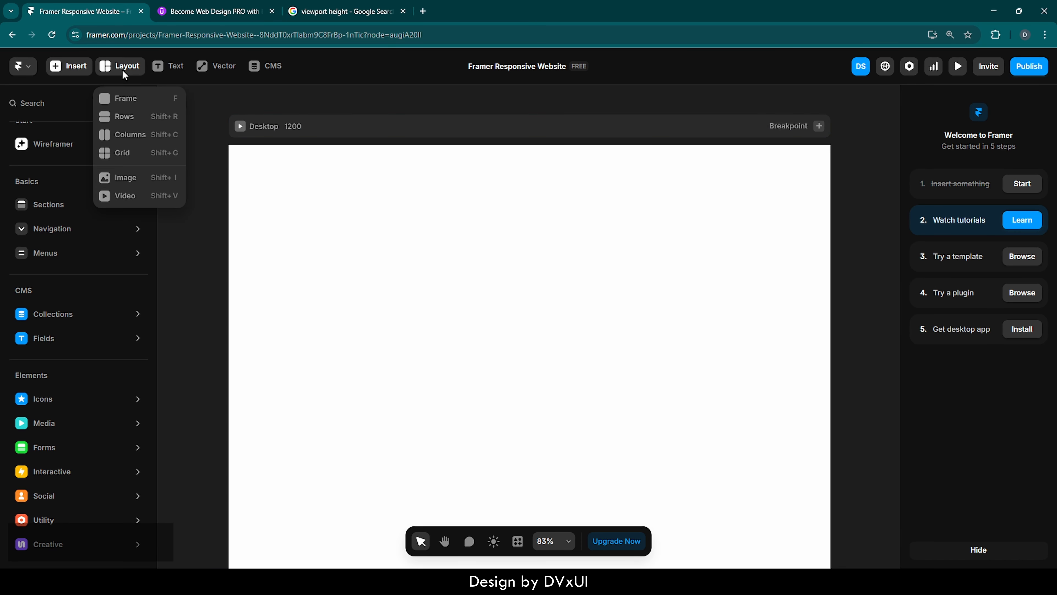
pyautogui.click(125, 97)
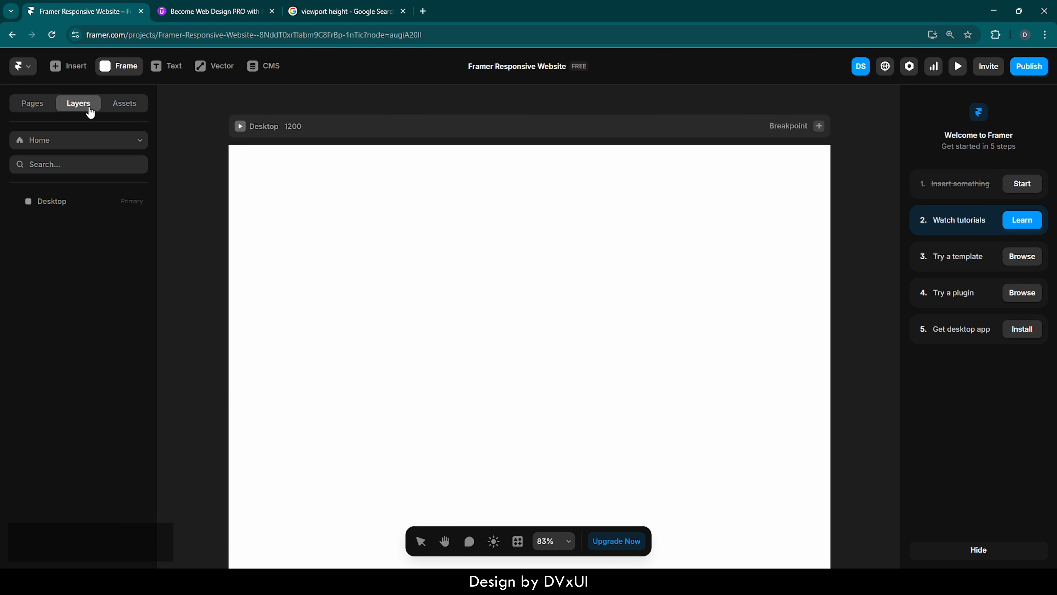
# Select the Desktop breakpoint, then look through the Resources design page and return to the Home page.
pyautogui.click(42, 202)
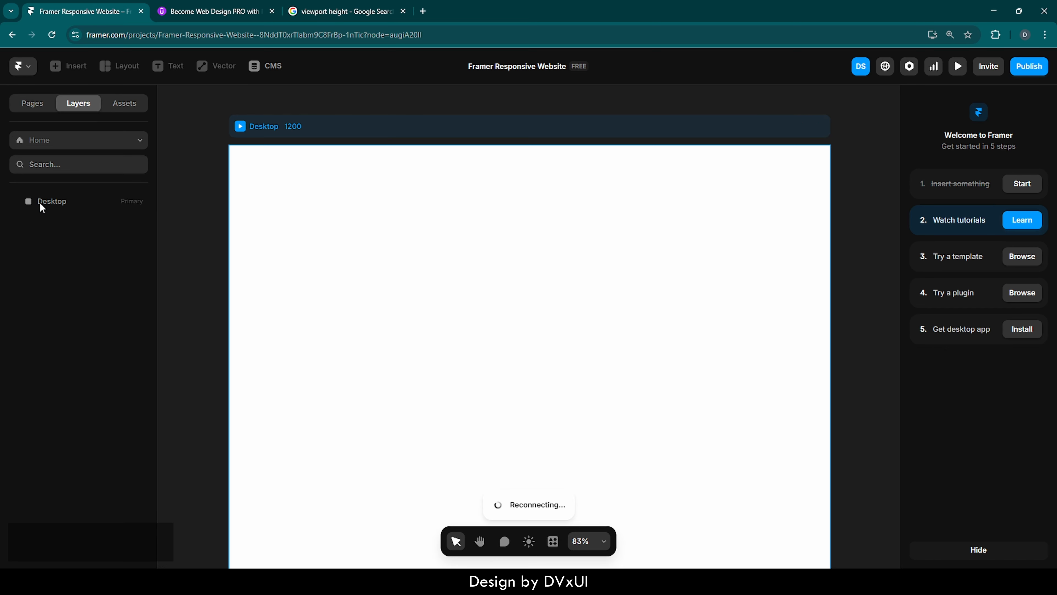
pyautogui.click(45, 199)
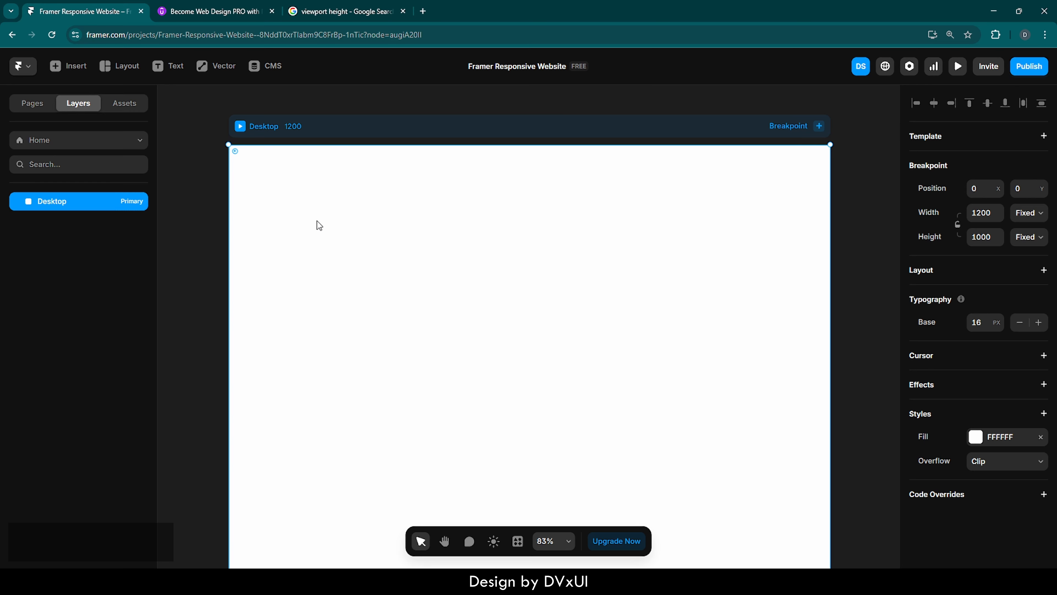
pyautogui.click(34, 108)
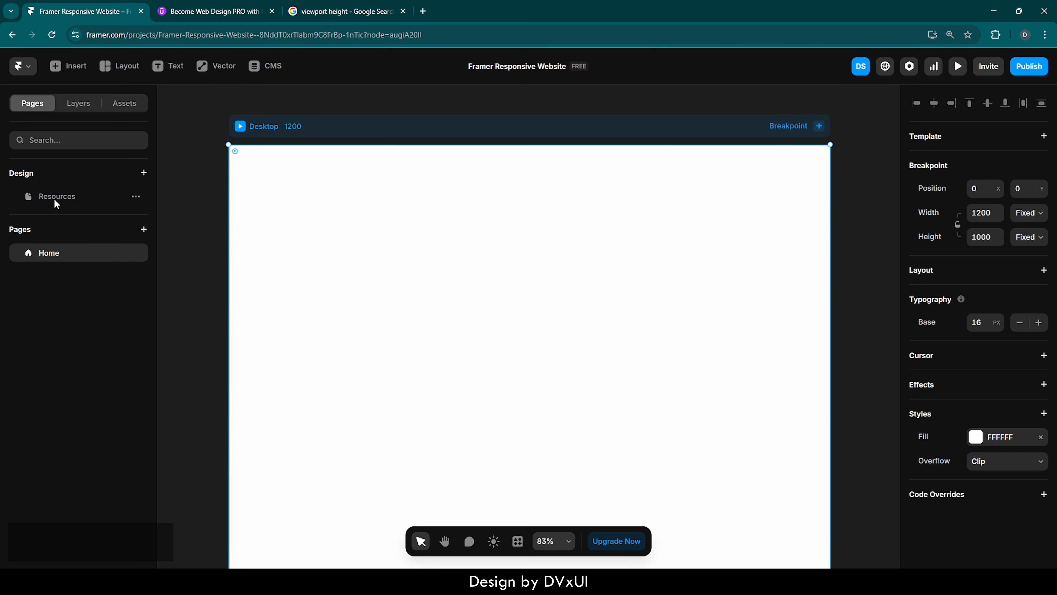
pyautogui.click(62, 197)
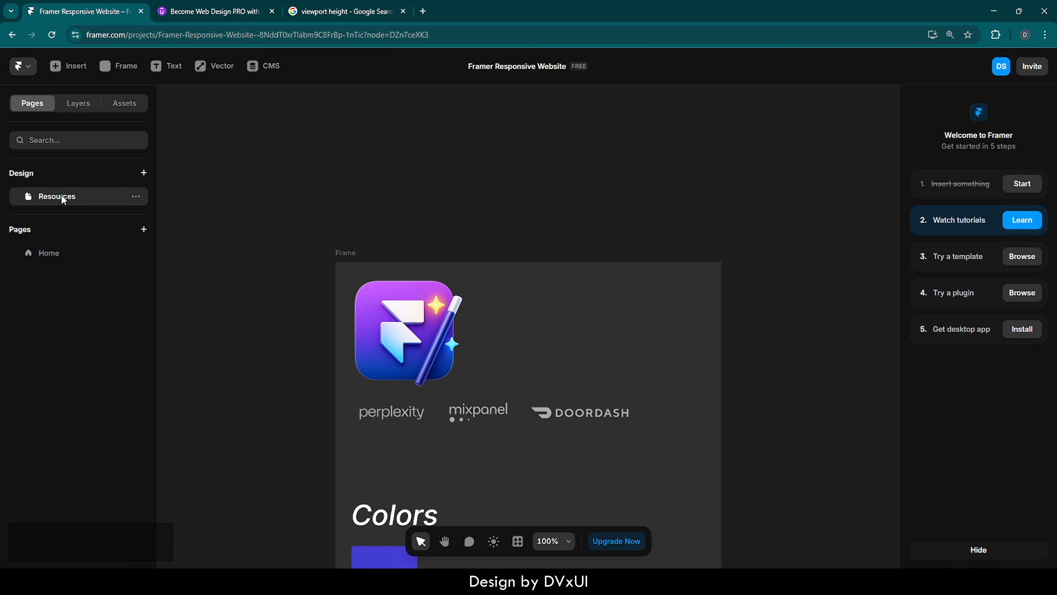
pyautogui.scroll(-3, 457, 296)
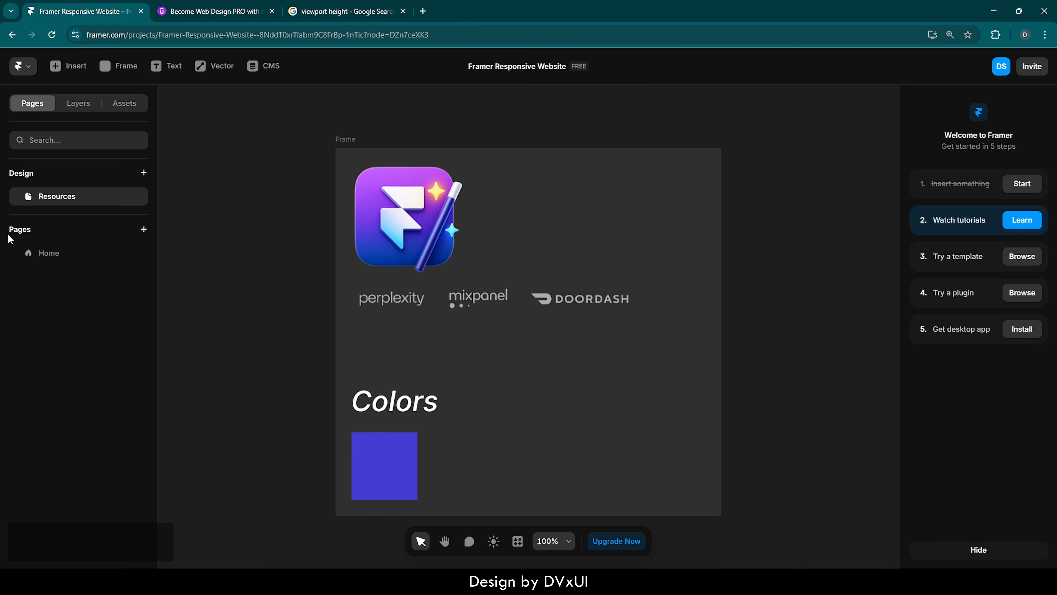
pyautogui.click(48, 253)
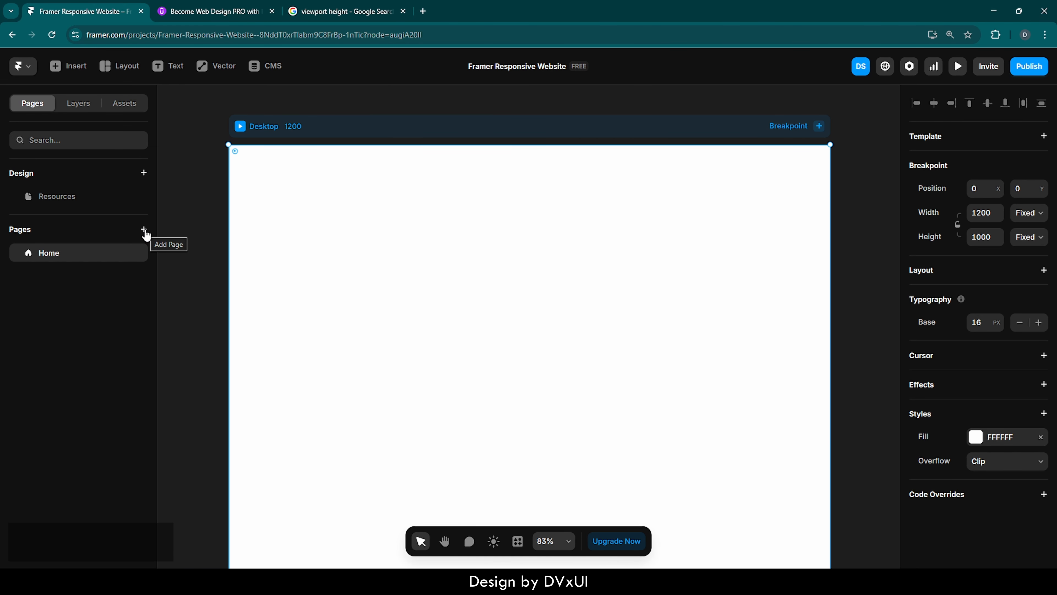
# Check the Assets panel, return to Layers, and preview the empty Desktop page before going back.
pyautogui.click(129, 109)
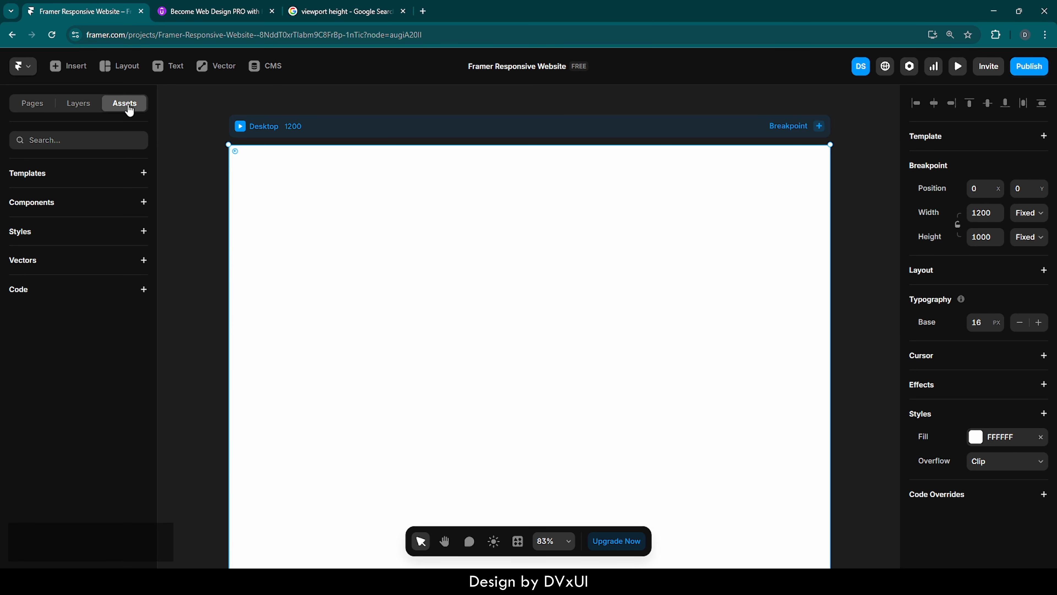
pyautogui.click(79, 108)
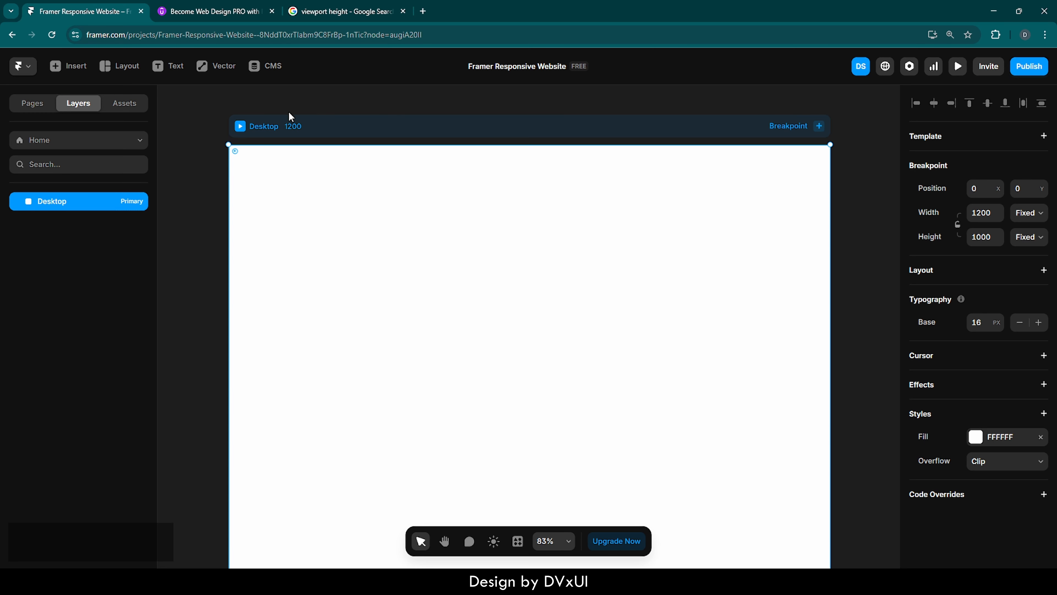
pyautogui.click(239, 127)
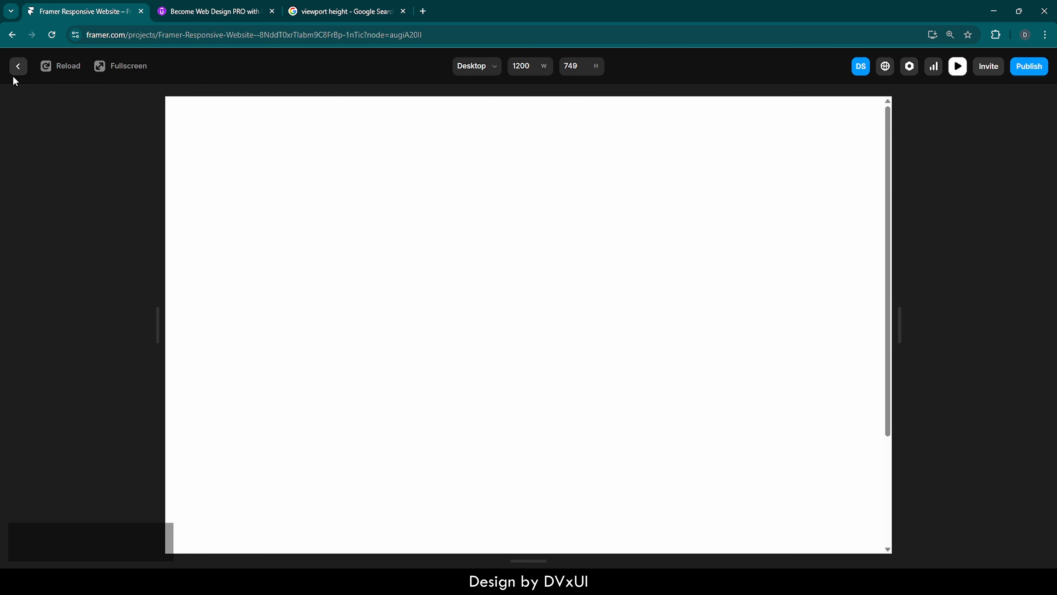
pyautogui.click(18, 66)
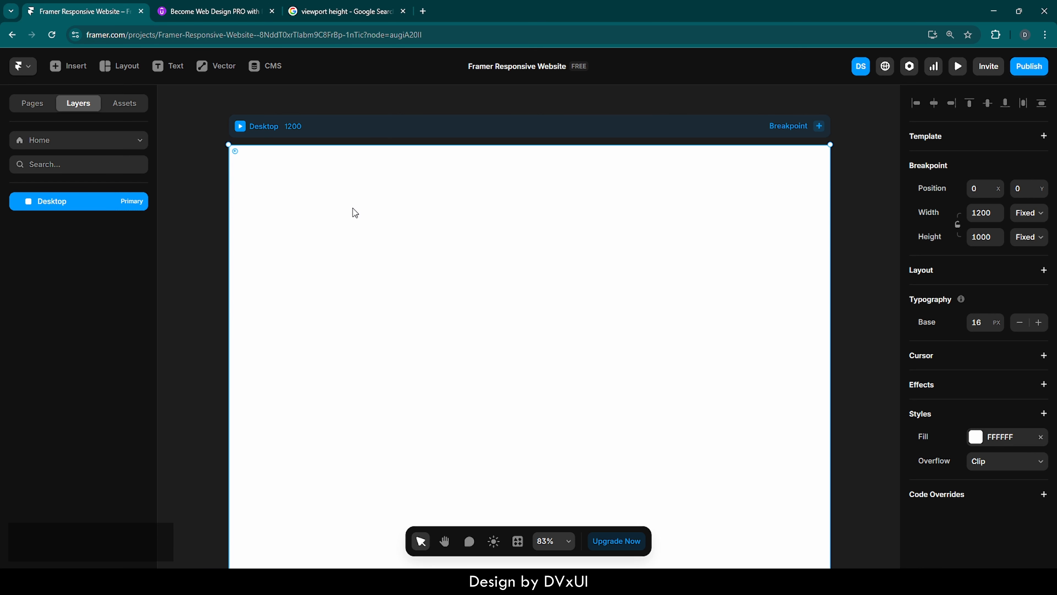
# Draw a frame about 502 by 214 on the Desktop breakpoint and rename the layer Main.
pyautogui.press('f')
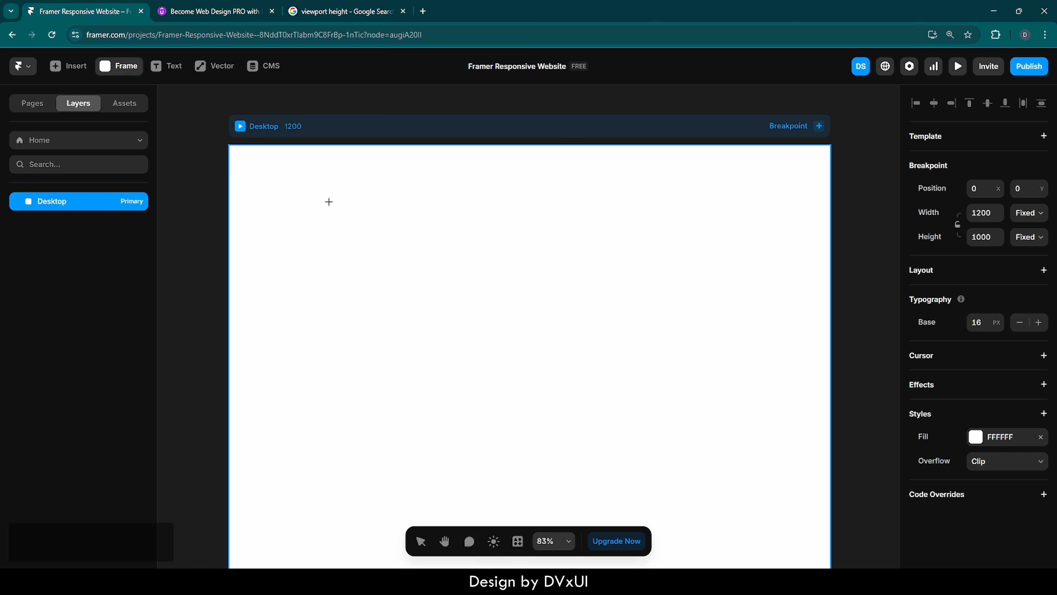
pyautogui.moveTo(328, 200); pyautogui.dragTo(581, 307)
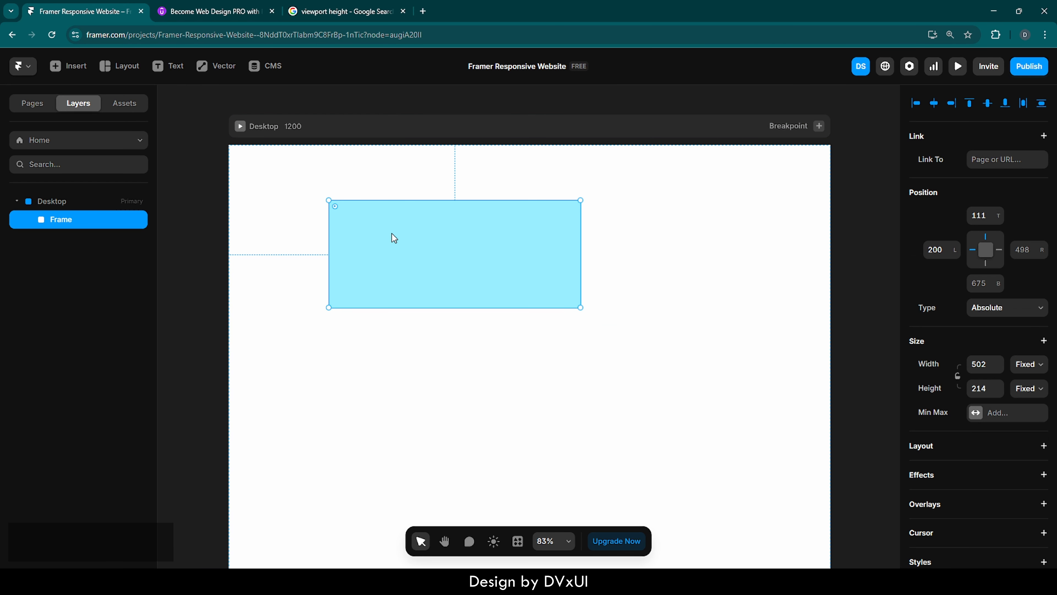
pyautogui.doubleClick(70, 220)
pyautogui.write('Main')
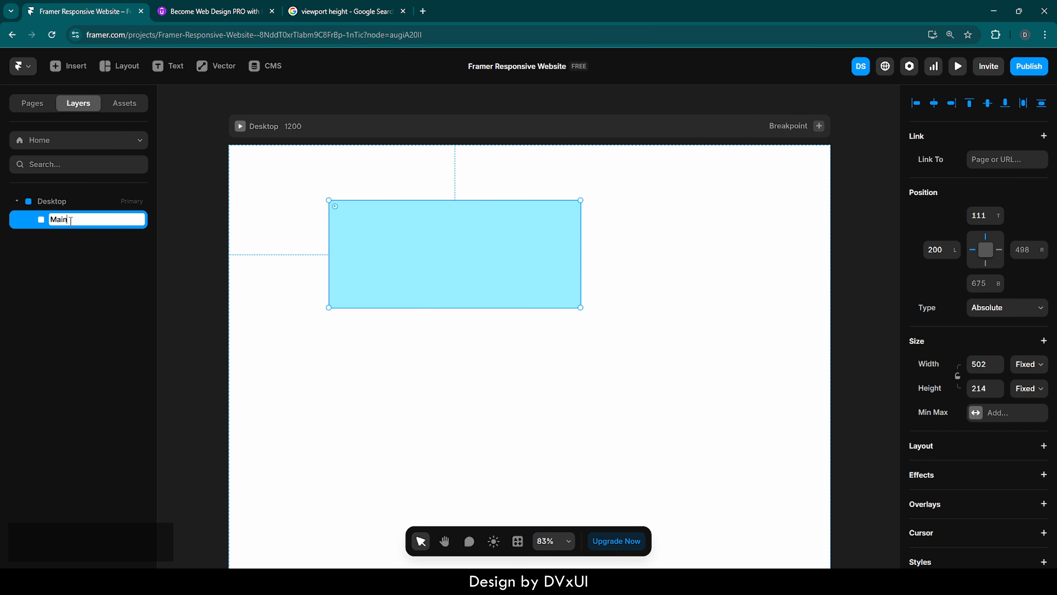
pyautogui.press('Return')
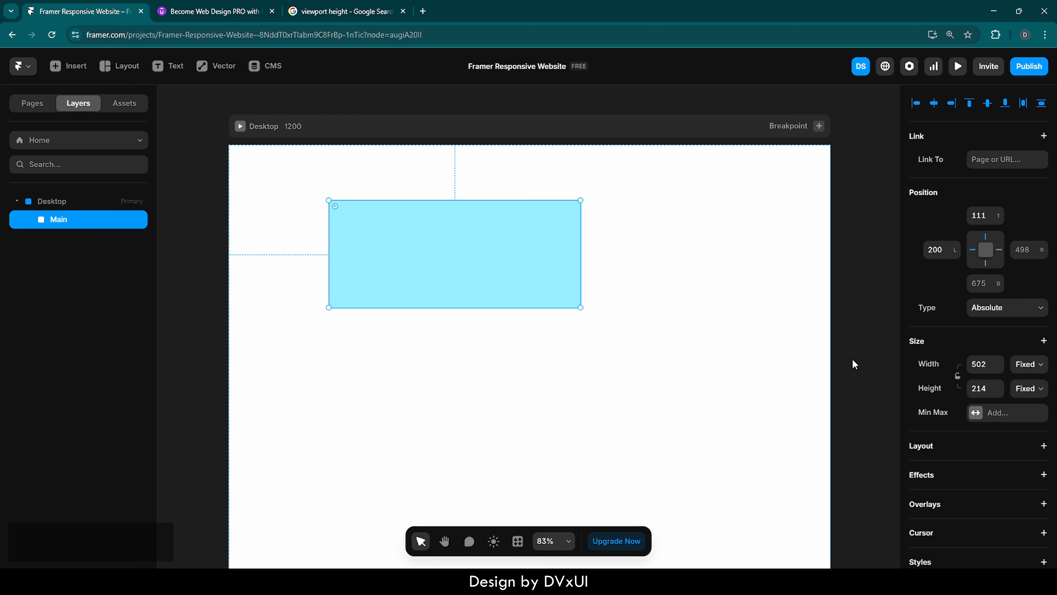
# Give the Desktop breakpoint a vertical Stack layout with its children aligned to the centre.
pyautogui.scroll(-2, 978, 375)
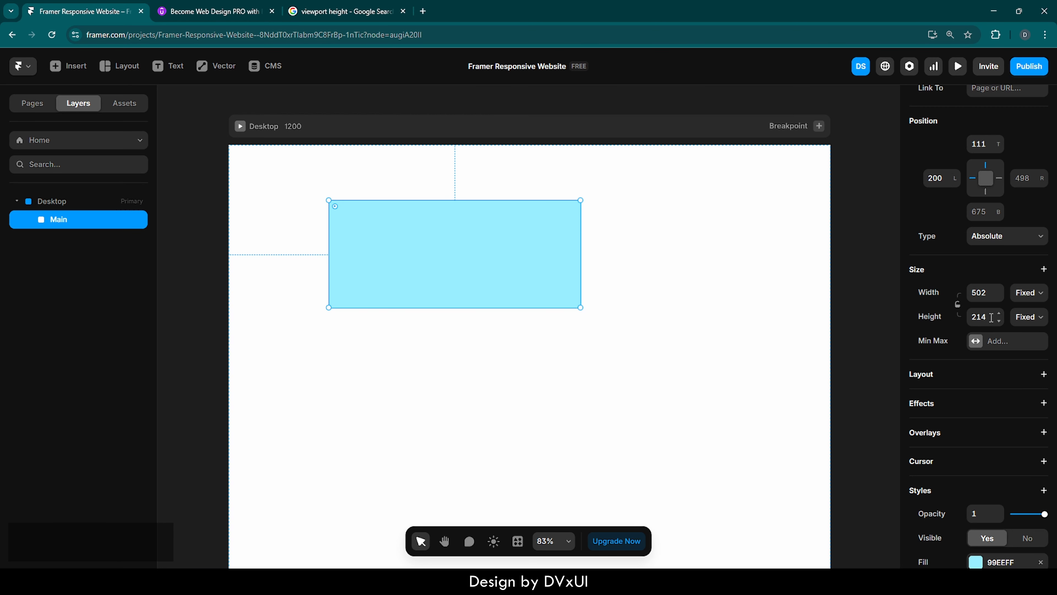
pyautogui.click(298, 132)
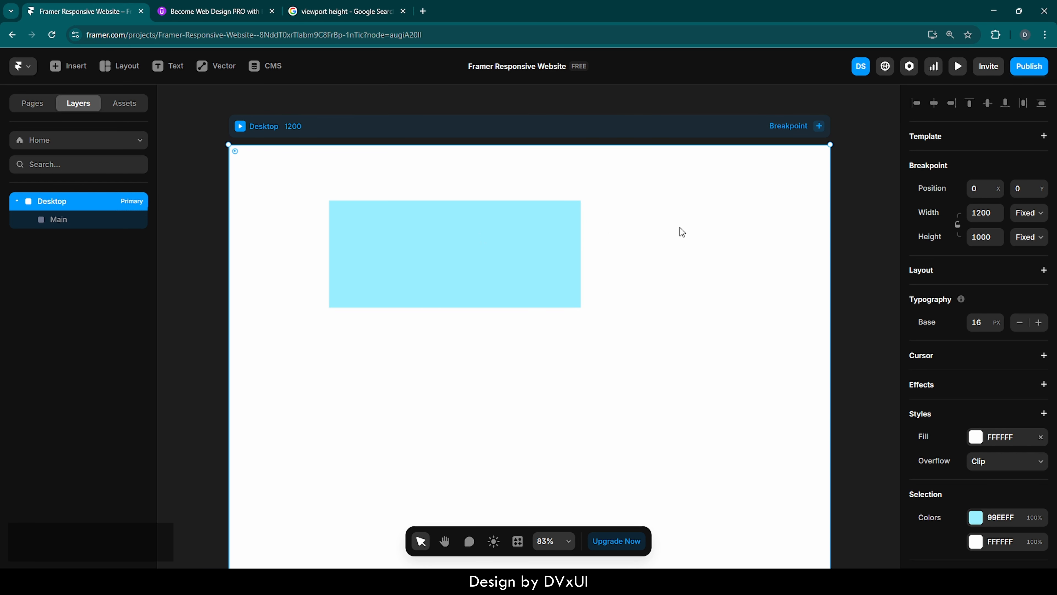
pyautogui.click(1045, 271)
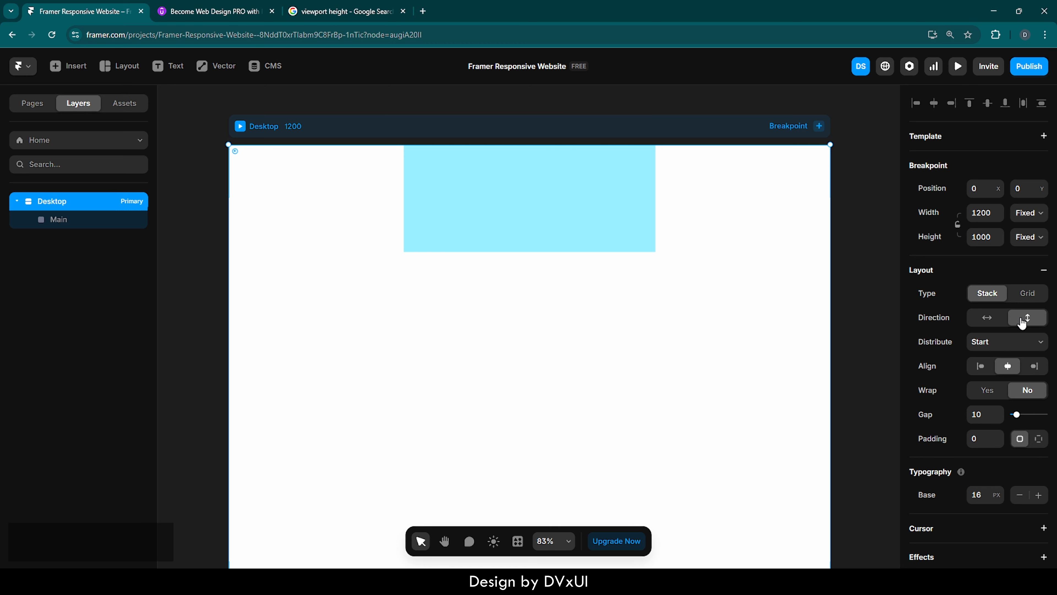
pyautogui.click(986, 319)
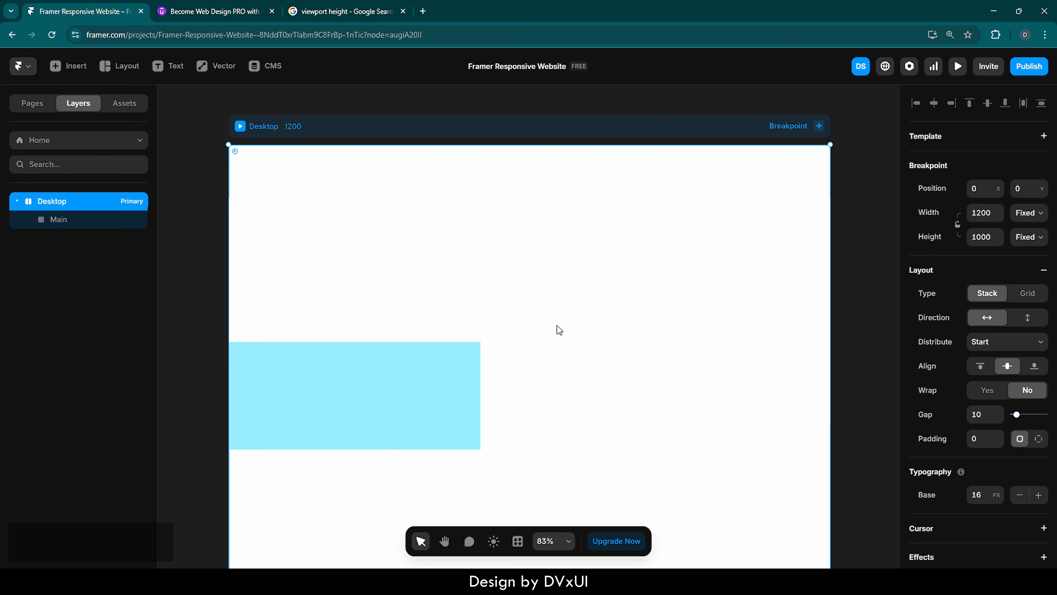
pyautogui.click(1029, 317)
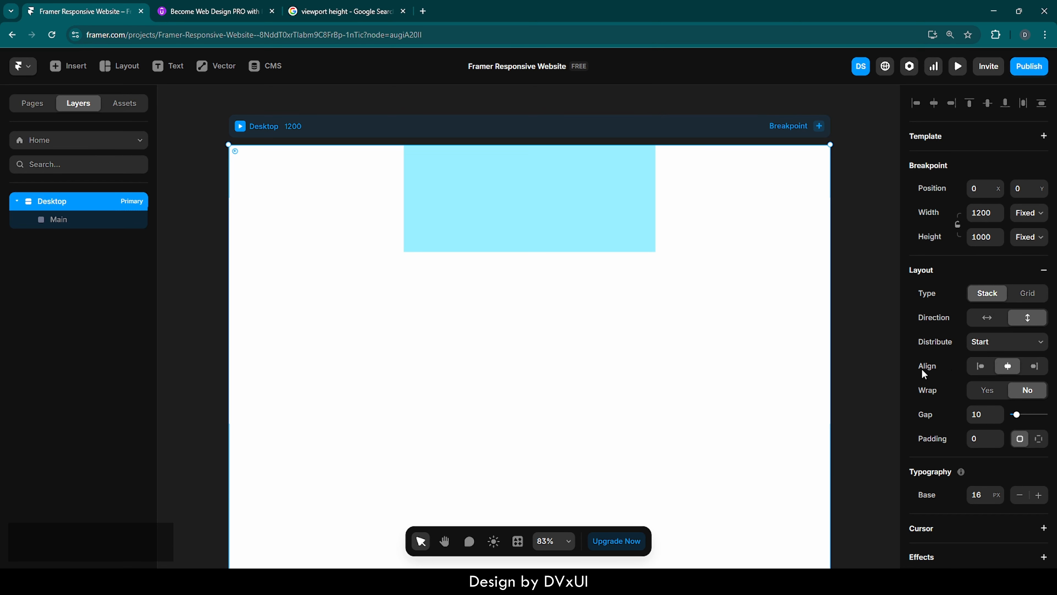
pyautogui.click(980, 366)
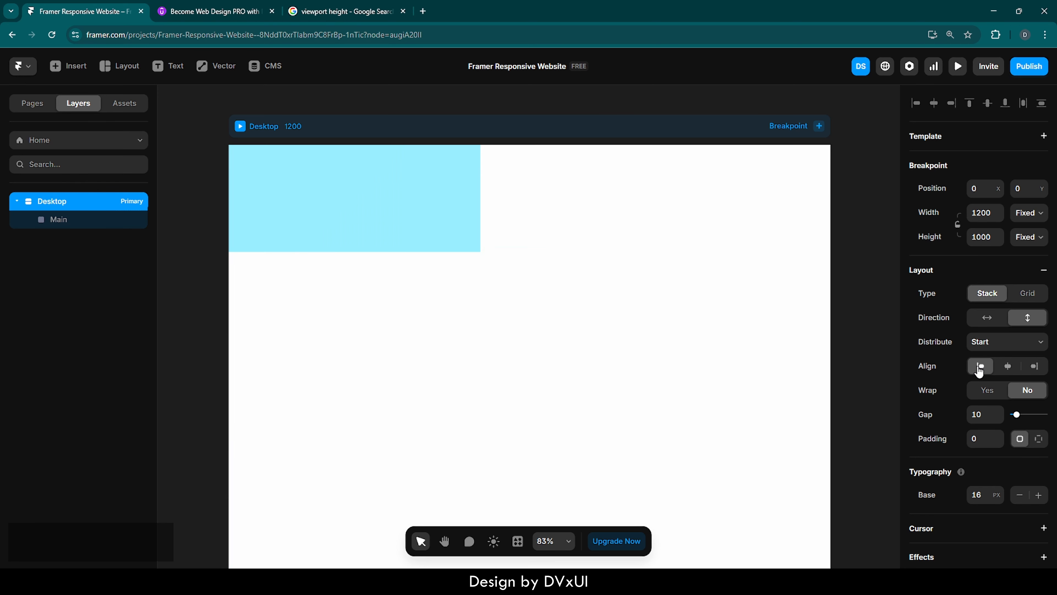
pyautogui.click(1042, 369)
pyautogui.click(1009, 368)
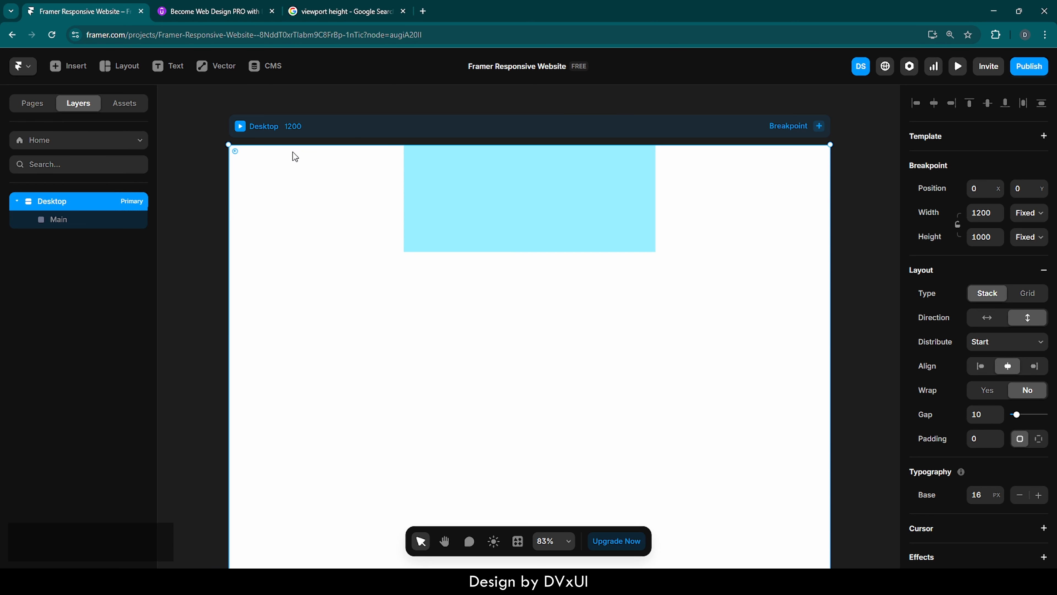
# Set the Main frame's width to Fill and its height to 100vh.
pyautogui.click(47, 222)
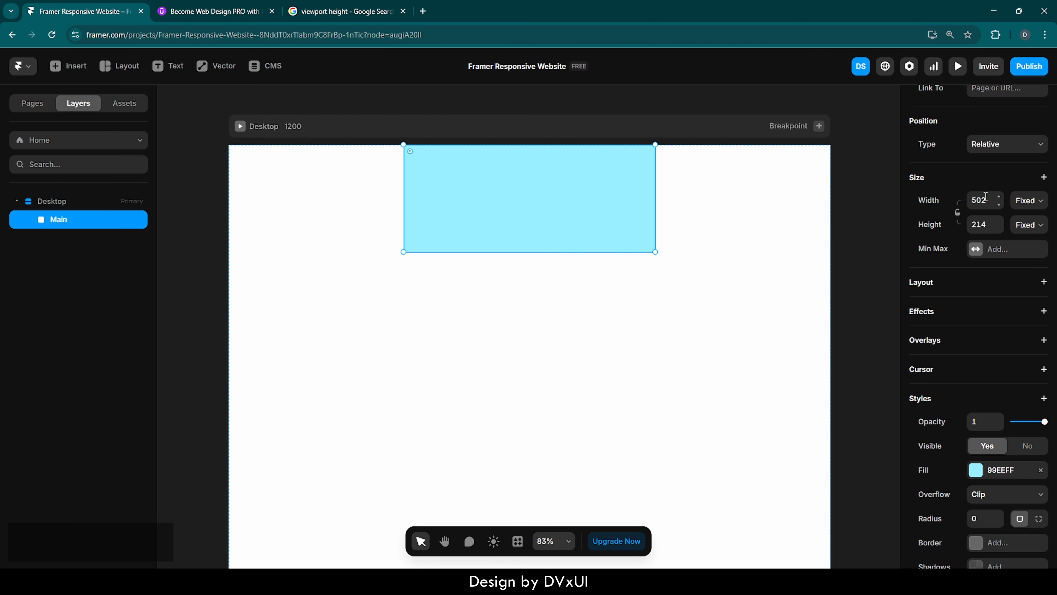
pyautogui.click(1033, 204)
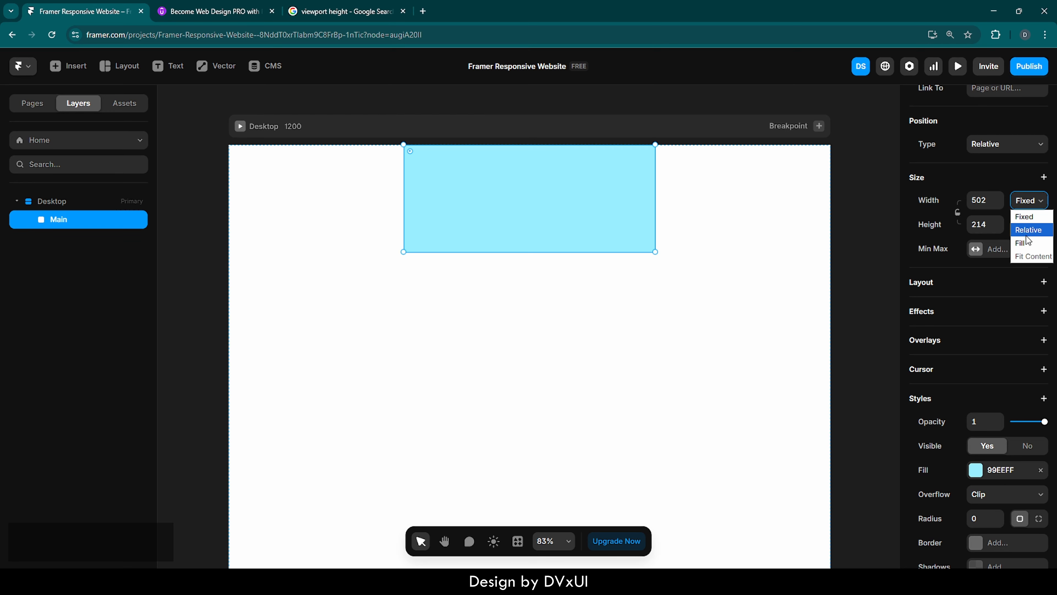
pyautogui.click(1027, 246)
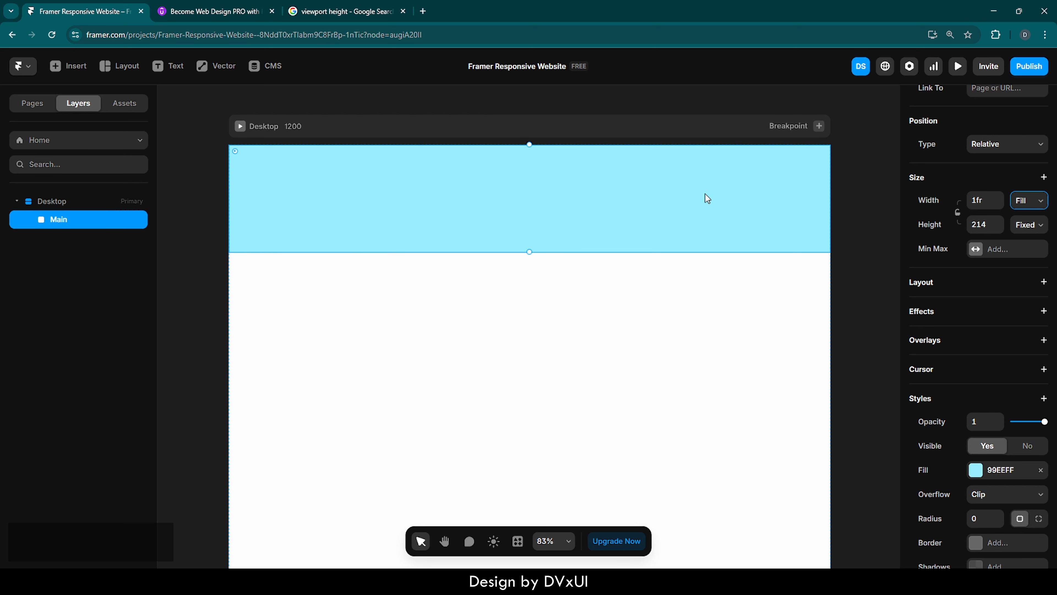
pyautogui.click(986, 225)
pyautogui.write('100vh')
pyautogui.press('Return')
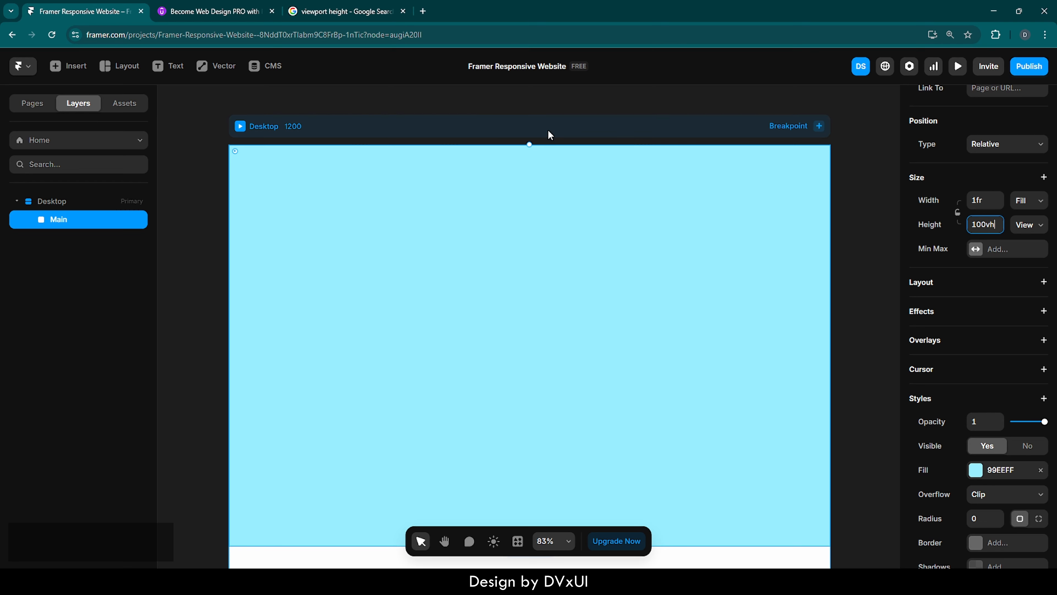
# Look at the viewport height image search in the other browser tab and return to the project.
pyautogui.click(334, 13)
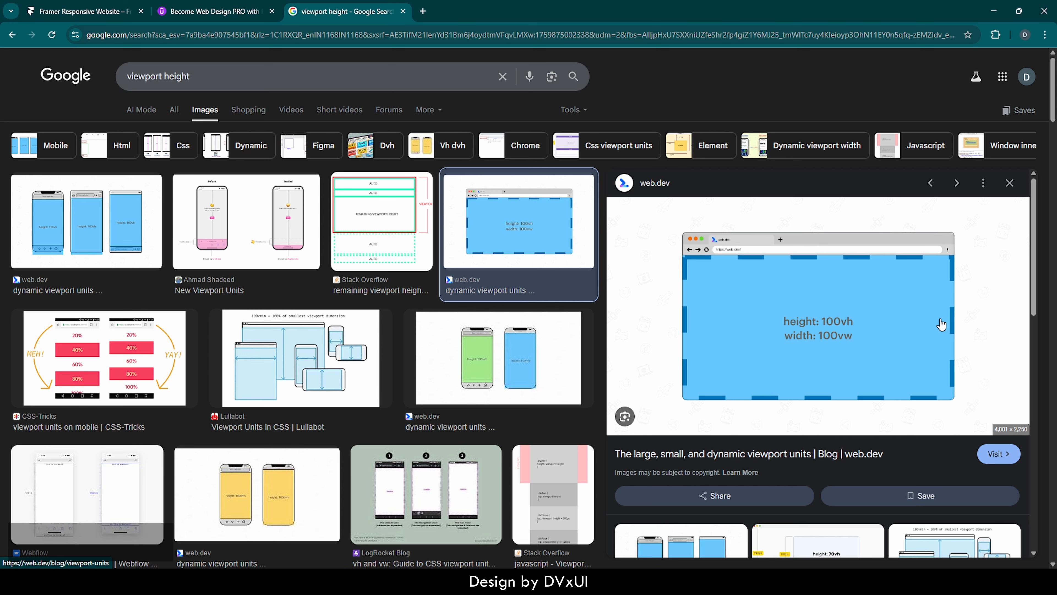
pyautogui.click(74, 11)
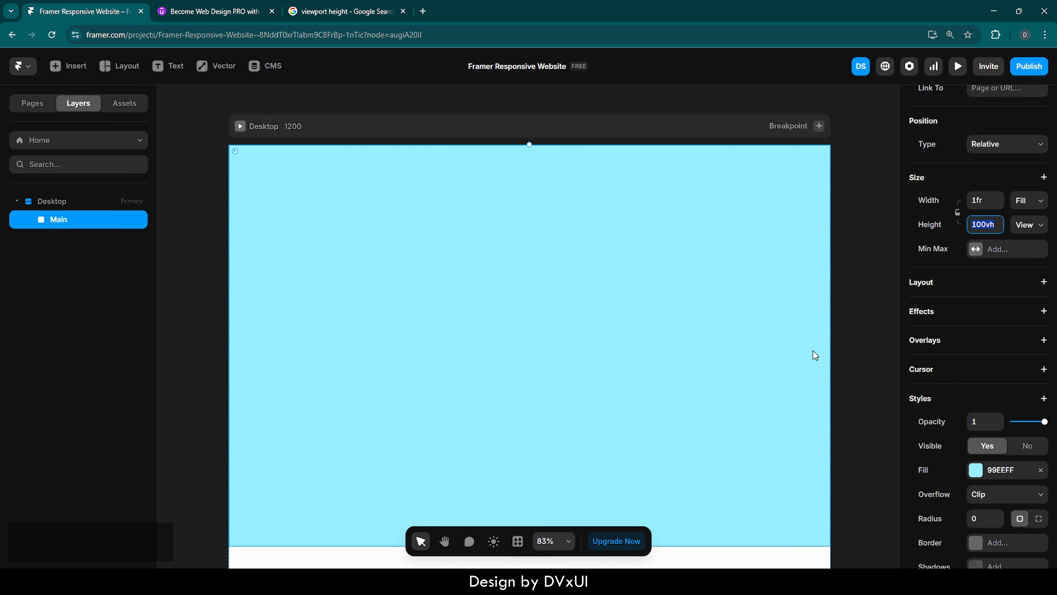
# Set the Main frame's fill colour to 121212.
pyautogui.scroll(-2, 995, 470)
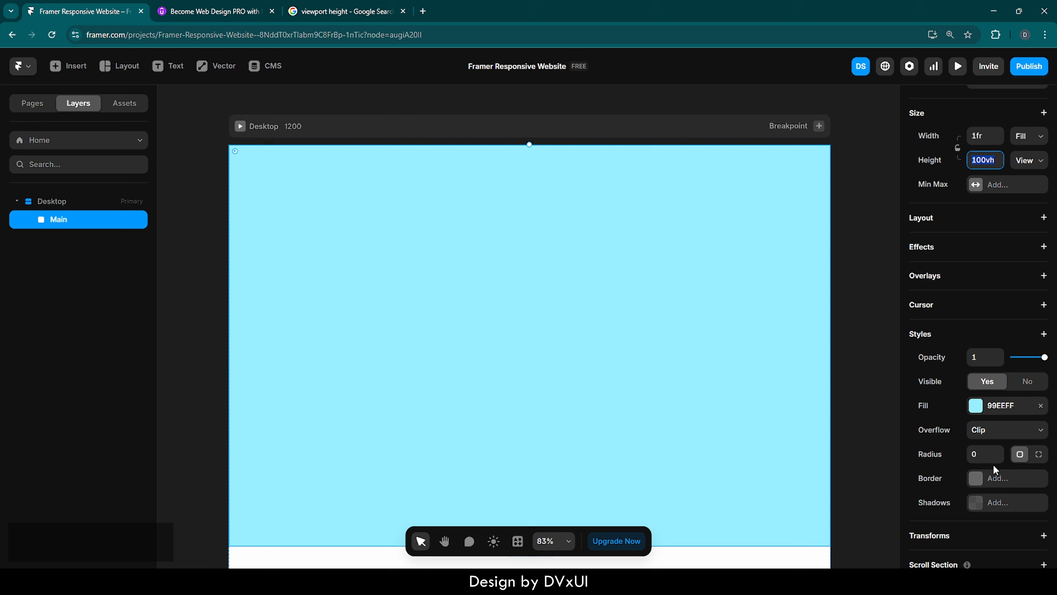
pyautogui.click(994, 407)
pyautogui.write('12')
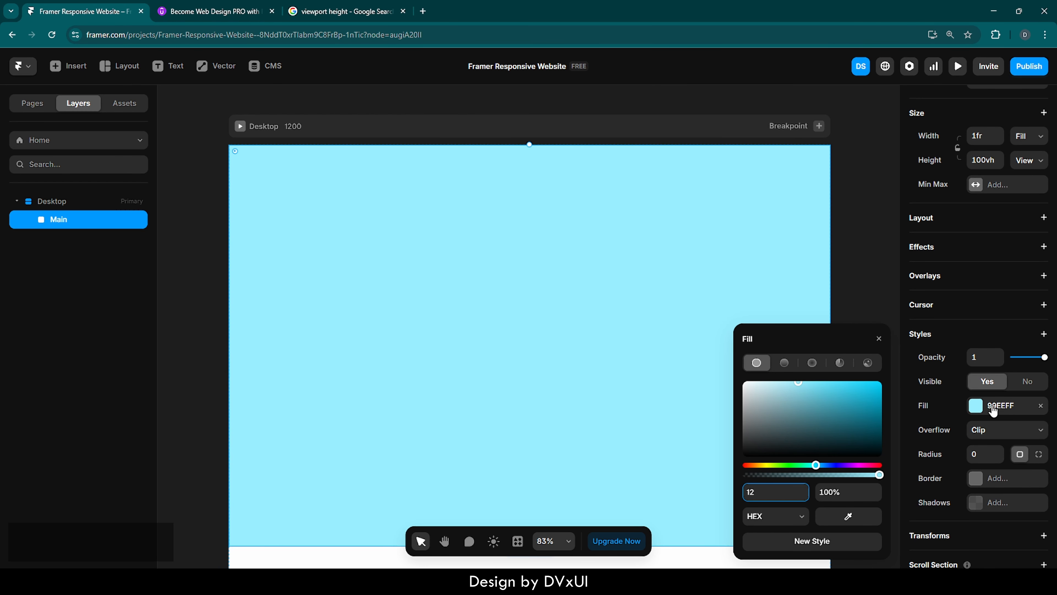
pyautogui.write('1212')
pyautogui.press('Return')
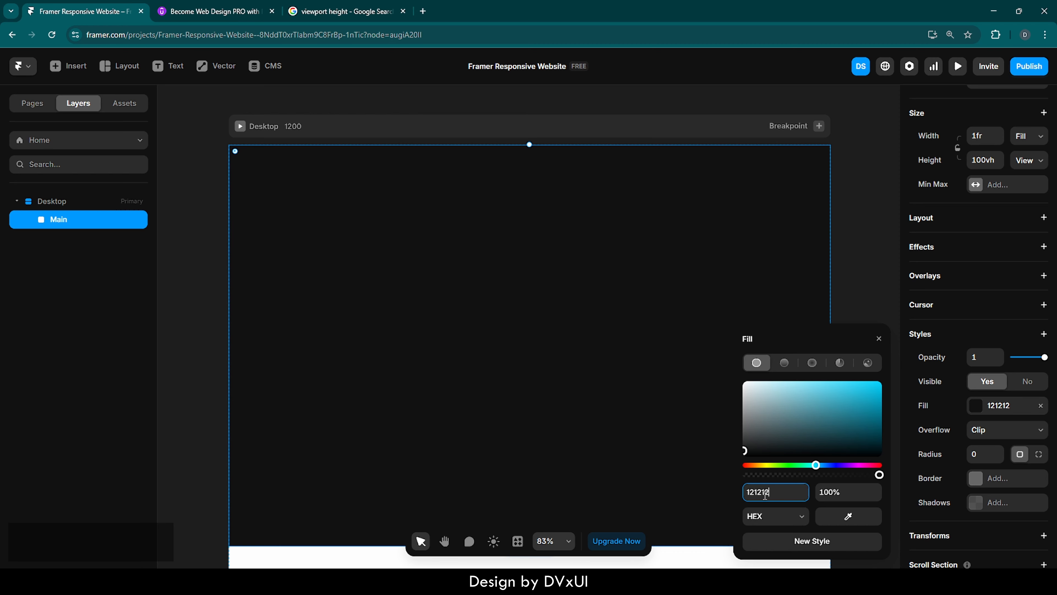
pyautogui.click(877, 339)
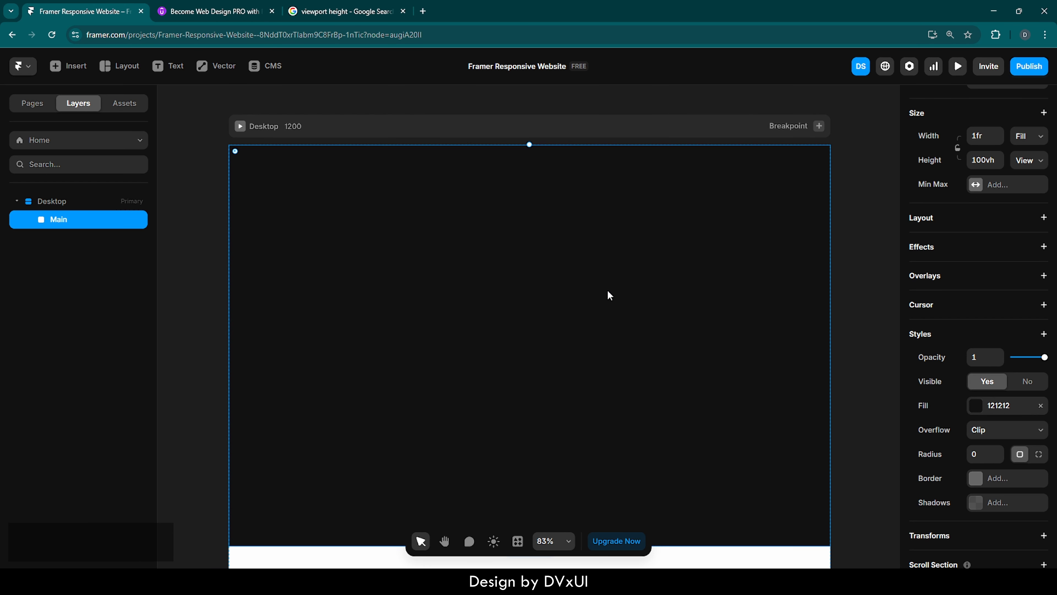
# Draw two frames inside Main, about 566 by 117 and 566 by 249, one below the other.
pyautogui.press('f')
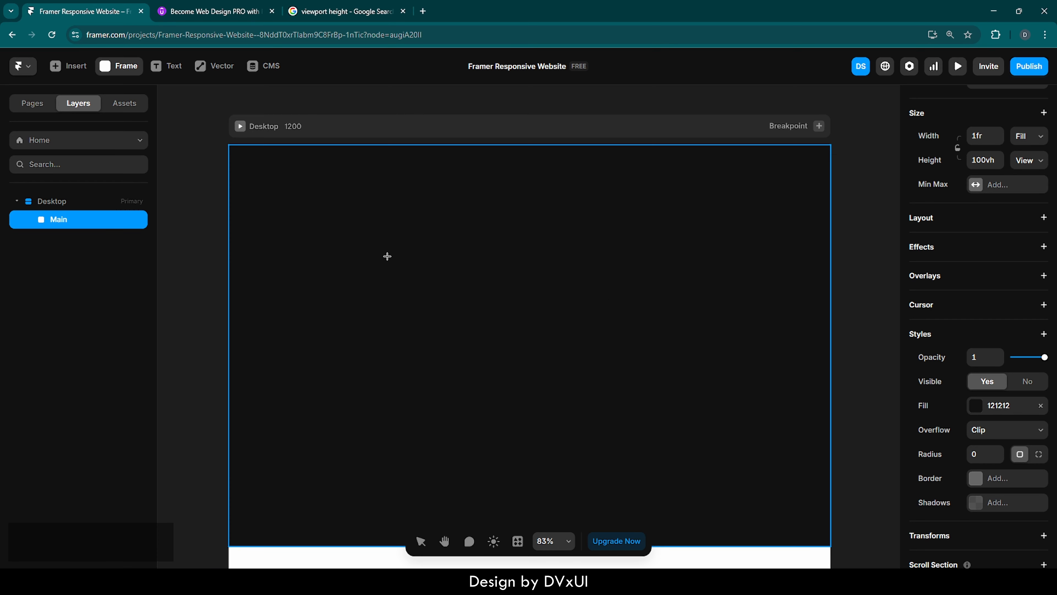
pyautogui.moveTo(350, 236); pyautogui.dragTo(634, 294)
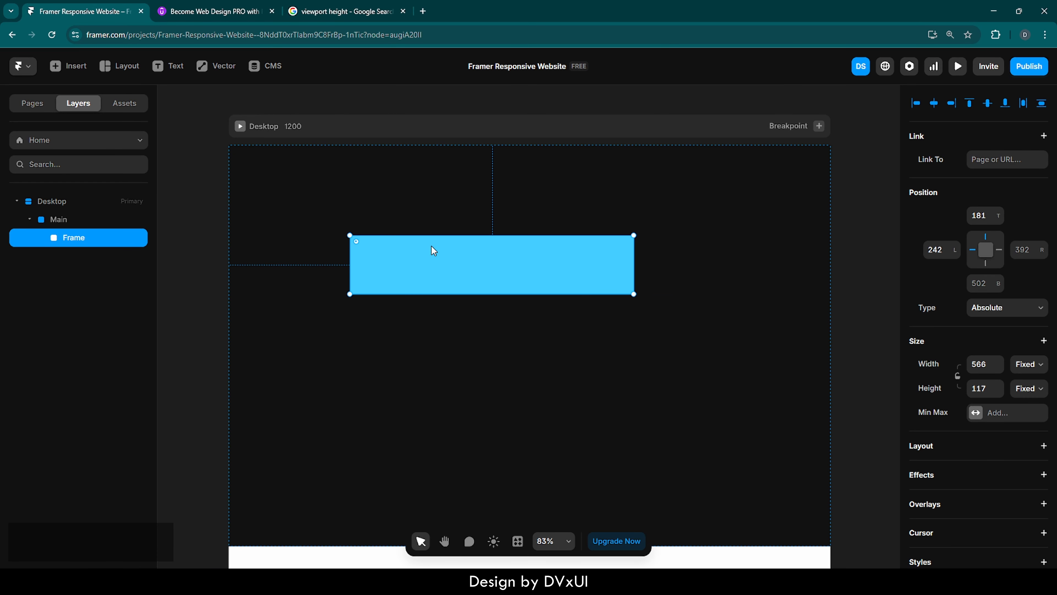
pyautogui.press('f')
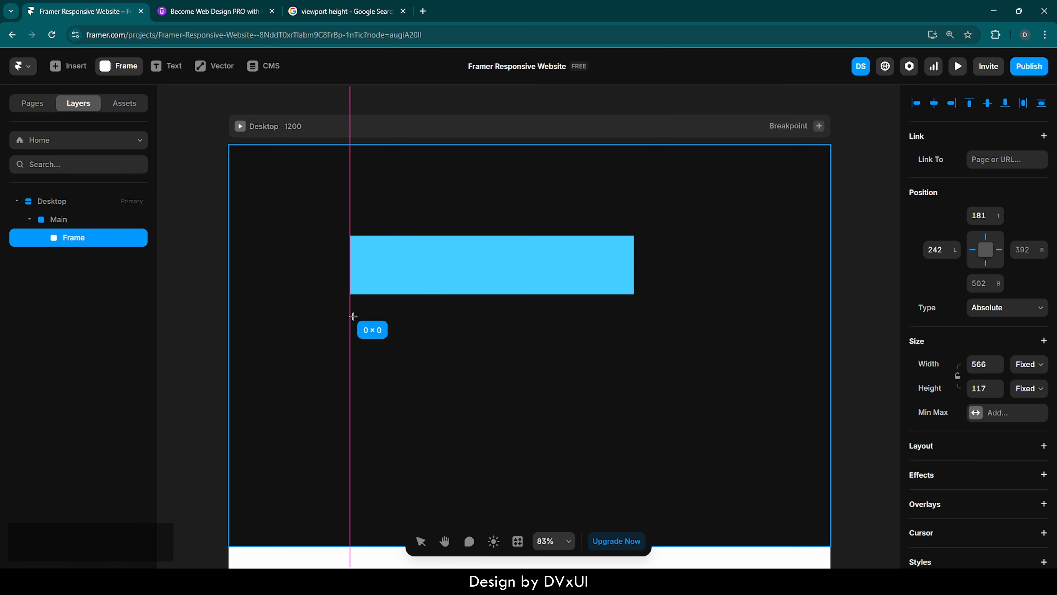
pyautogui.moveTo(350, 315); pyautogui.dragTo(634, 440)
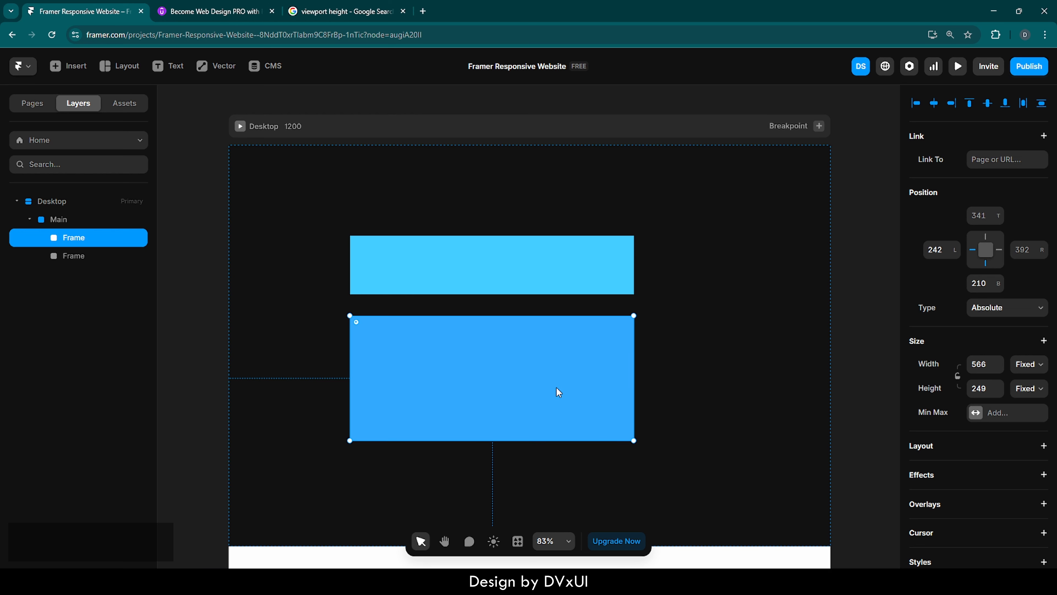
# Rename the lower frame Header and the upper frame Hero.
pyautogui.doubleClick(71, 238)
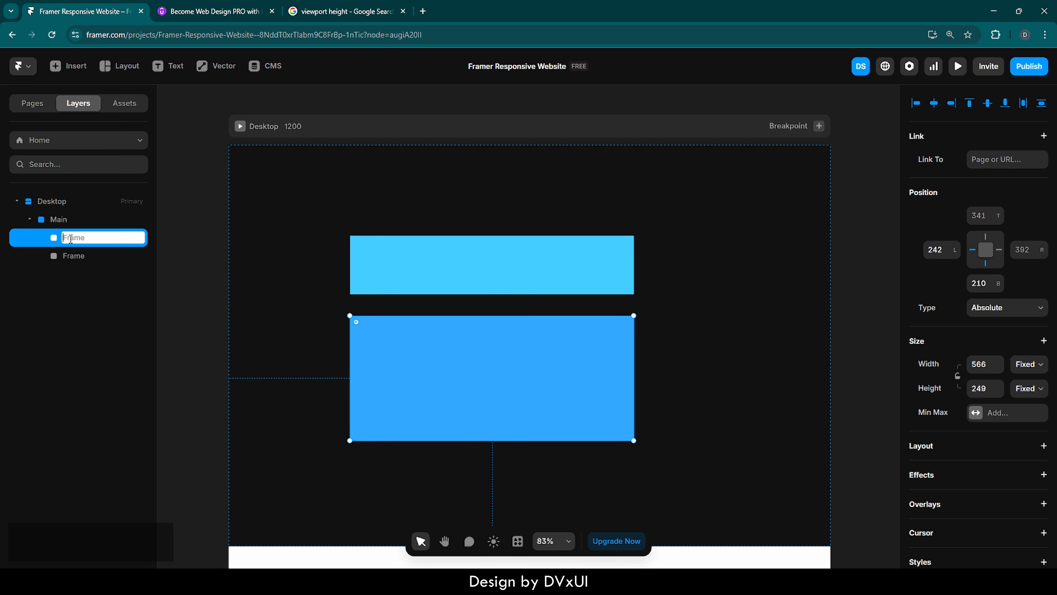
pyautogui.press('shift')
pyautogui.write('Header')
pyautogui.press('Return')
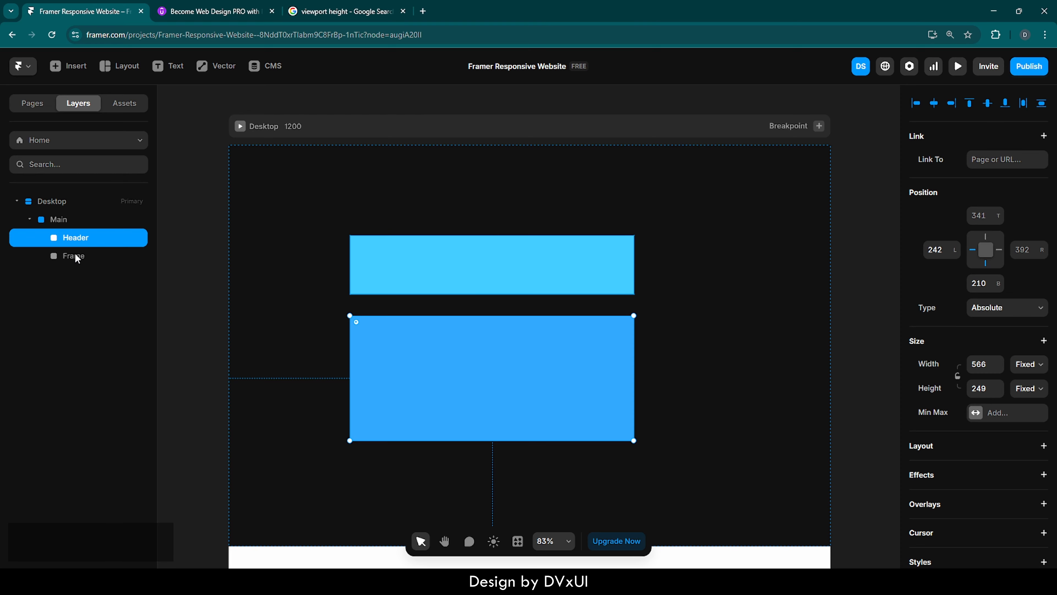
pyautogui.doubleClick(76, 254)
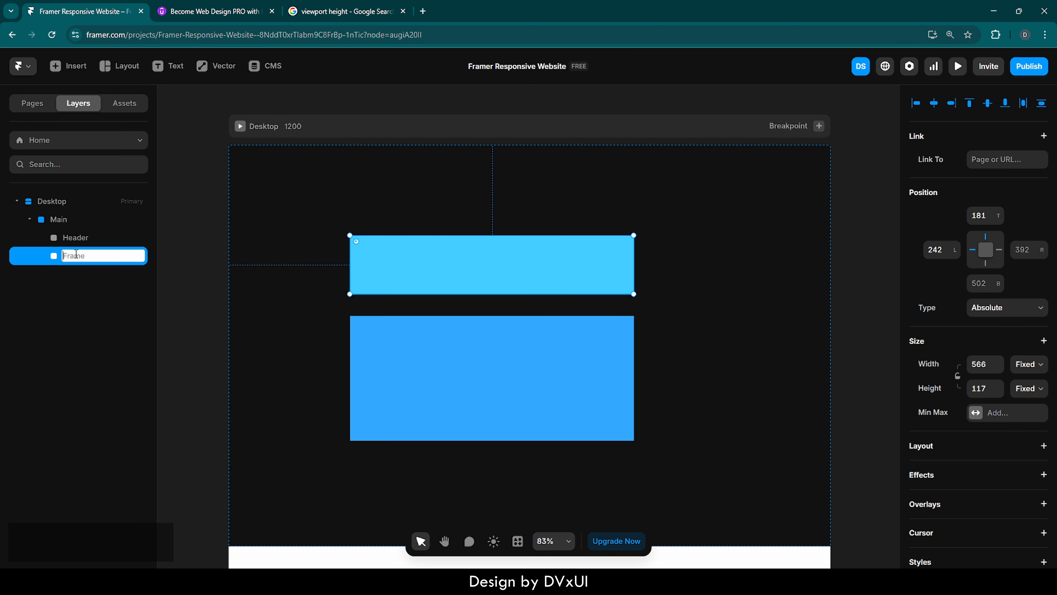
pyautogui.write('HeroSe')
pyautogui.press('BackSpace')
pyautogui.press('BackSpace')
pyautogui.press('Return')
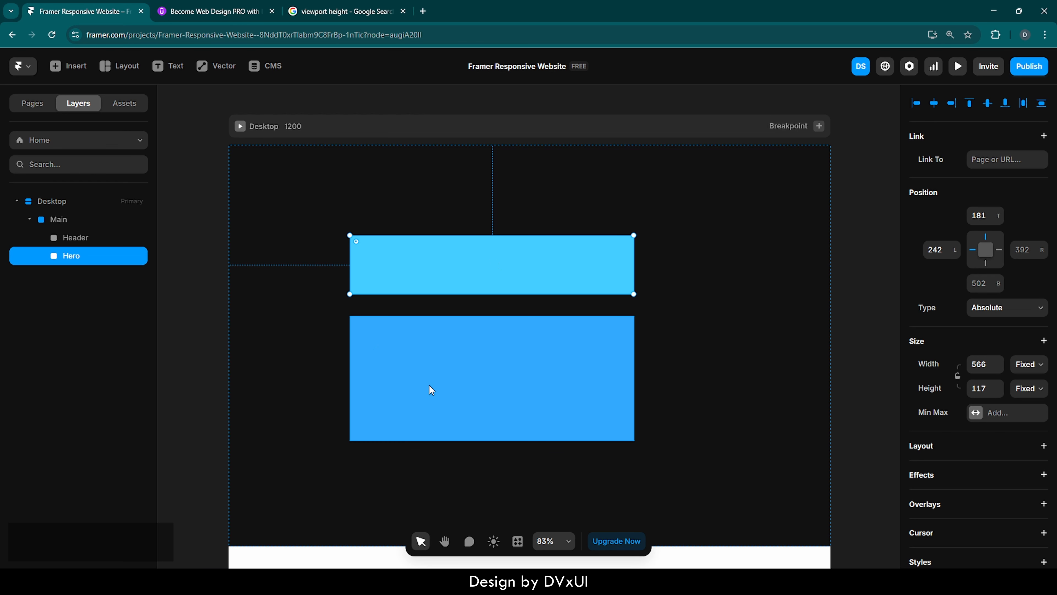
# Add a stack layout to the Main frame and set its gap to 0.
pyautogui.click(492, 388)
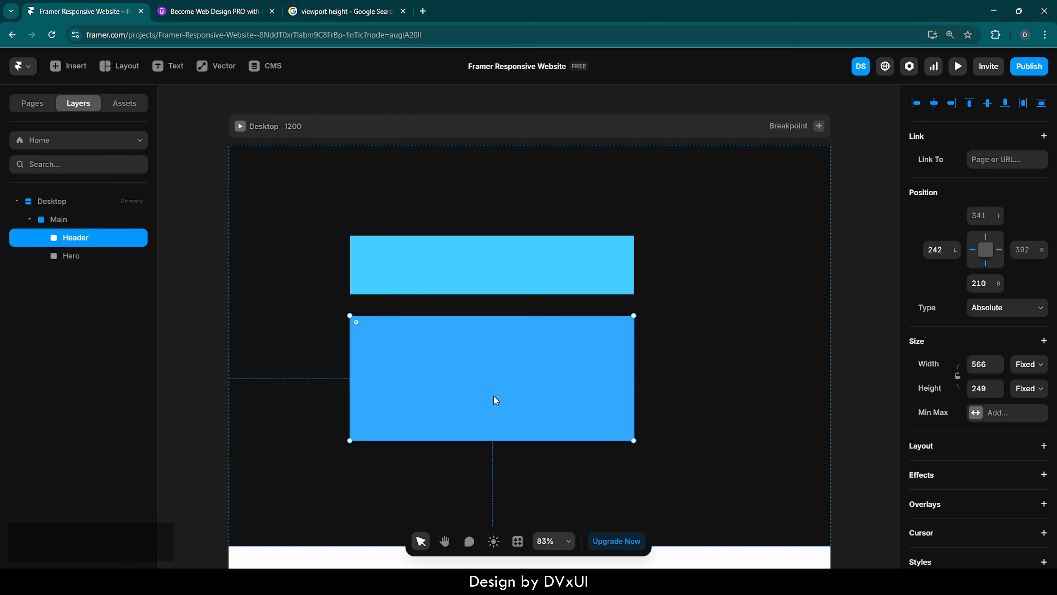
pyautogui.click(49, 223)
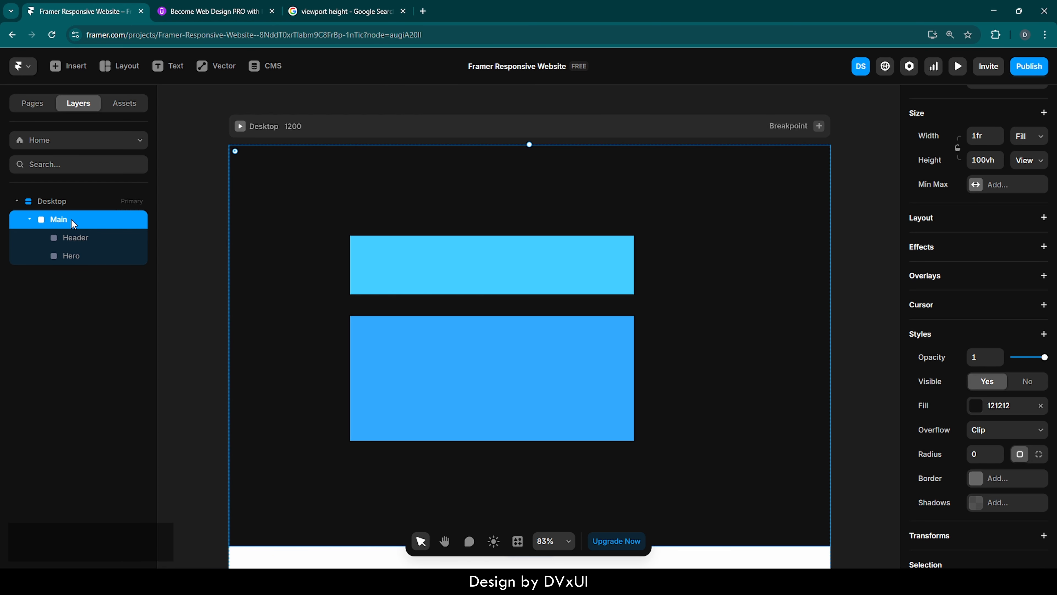
pyautogui.click(943, 223)
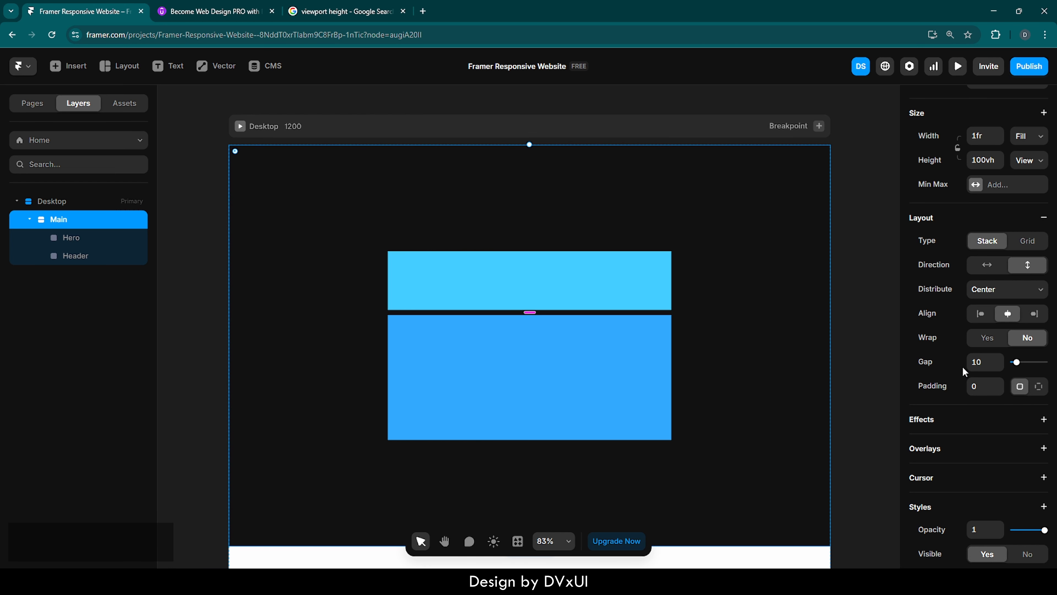
pyautogui.click(975, 363)
pyautogui.write('0')
pyautogui.press('Return')
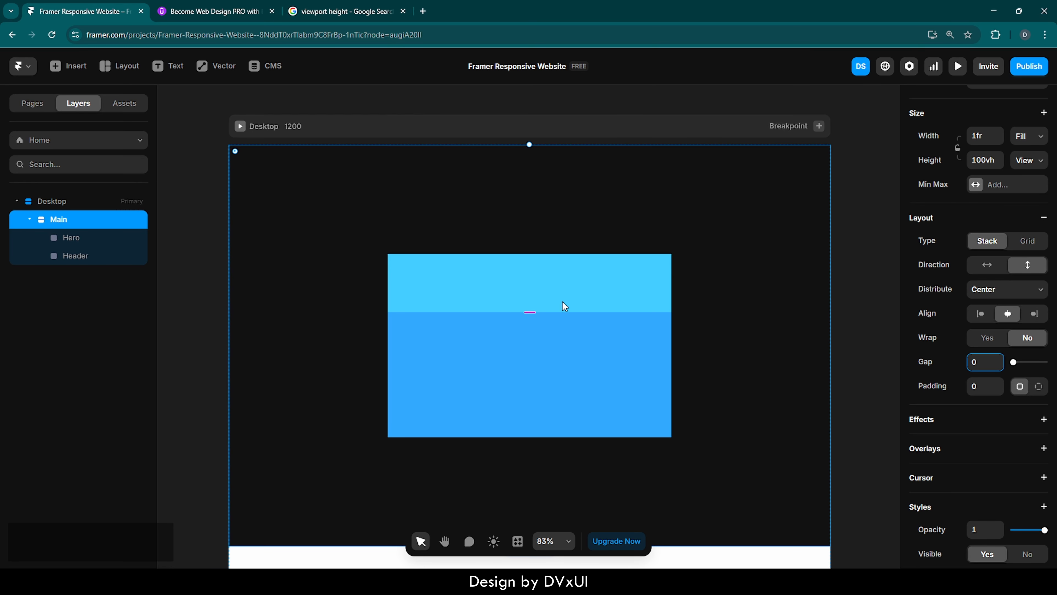
# Set the widths of both the Hero and Header frames to Fill.
pyautogui.click(554, 279)
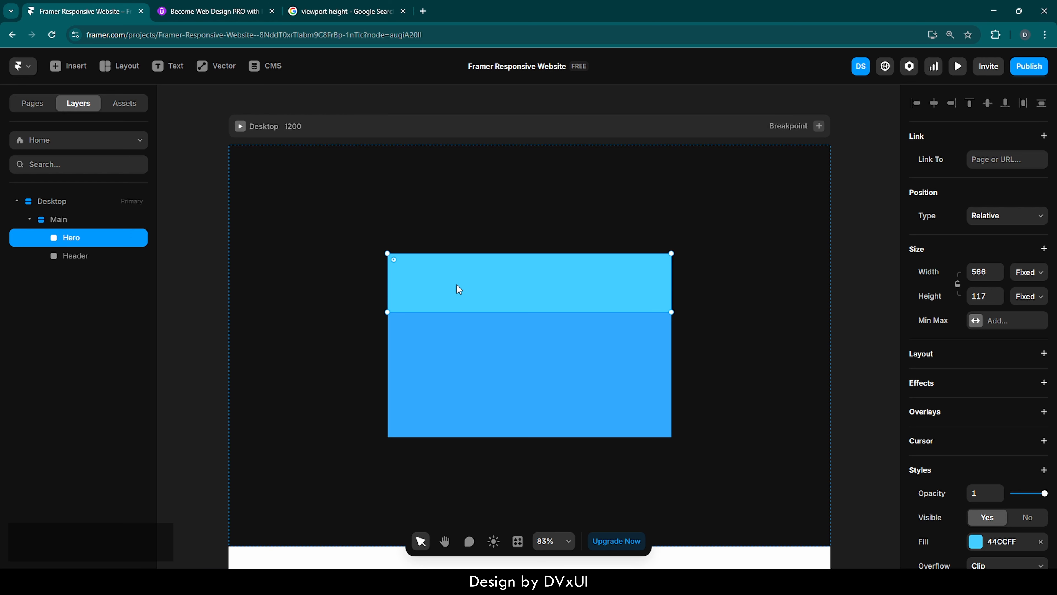
pyautogui.click(1024, 278)
pyautogui.click(1027, 323)
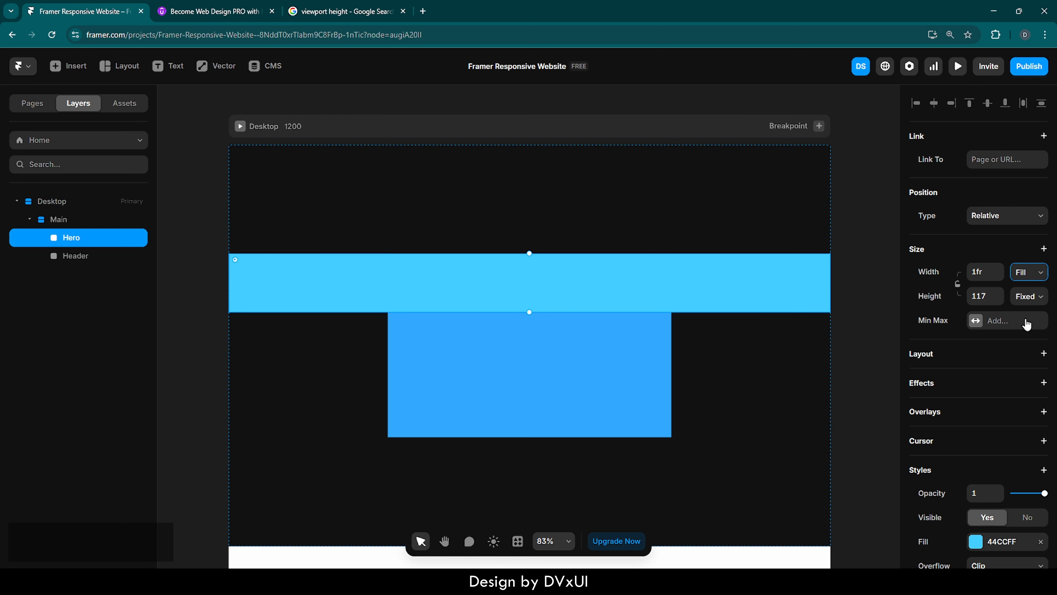
pyautogui.click(640, 341)
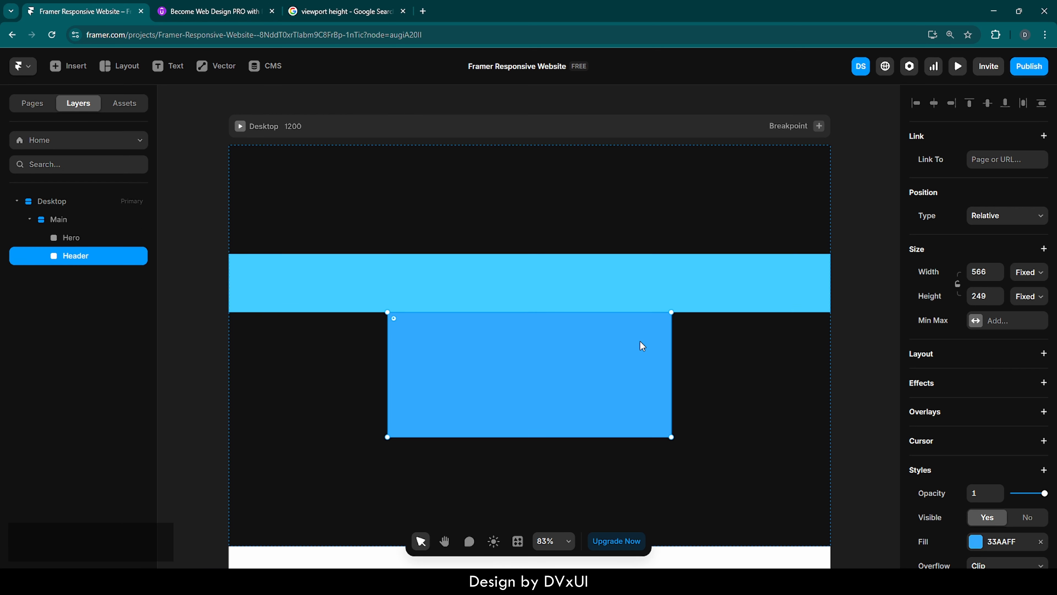
pyautogui.click(1021, 277)
pyautogui.click(1024, 320)
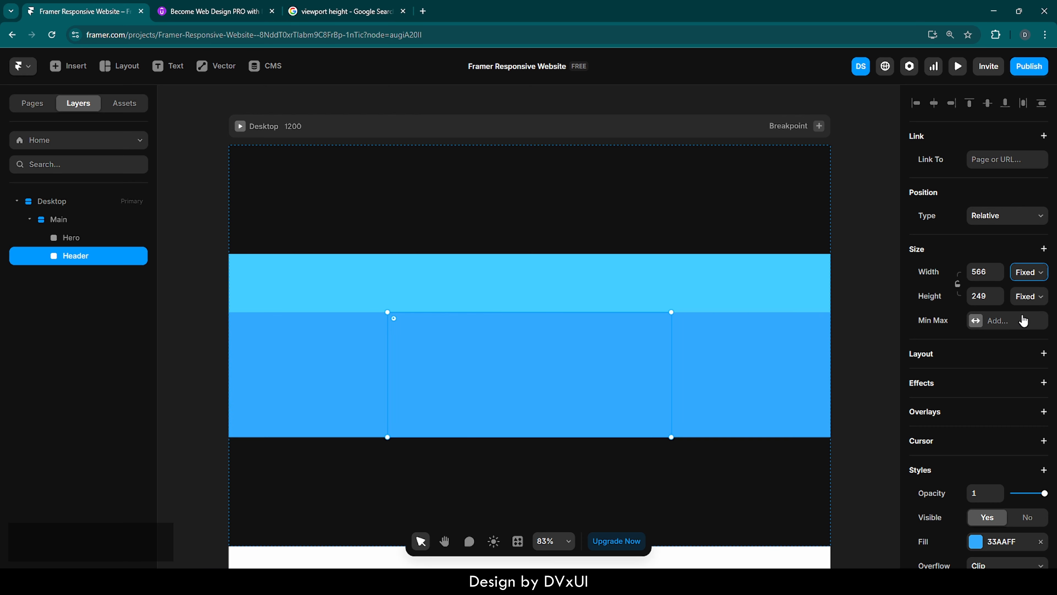
# Set the Hero frame's height to 60.
pyautogui.click(681, 283)
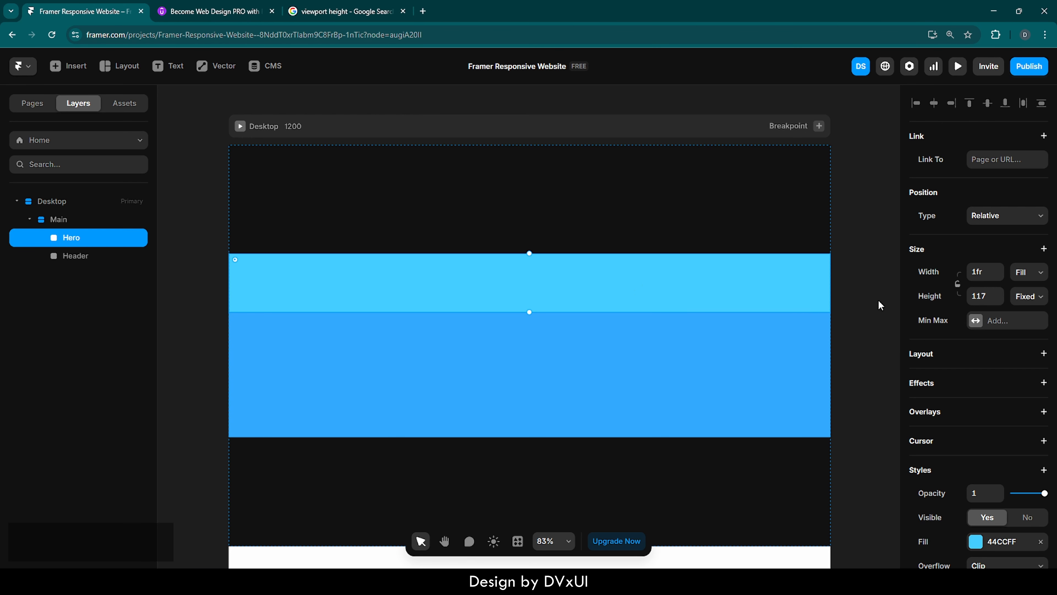
pyautogui.click(981, 297)
pyautogui.write('60')
pyautogui.press('Return')
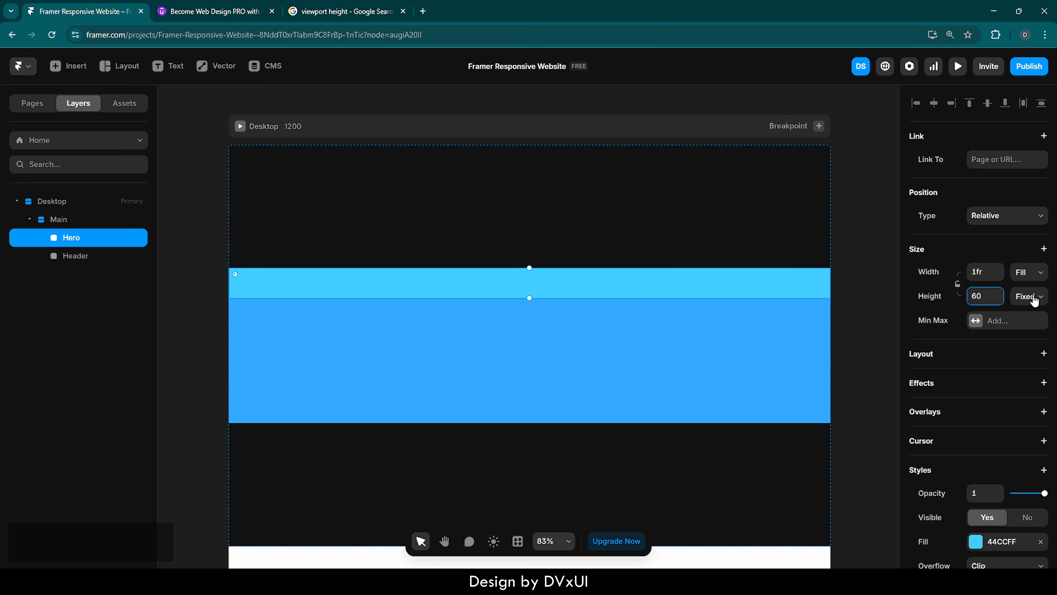
# Set the Header frame's height to 80%.
pyautogui.click(760, 355)
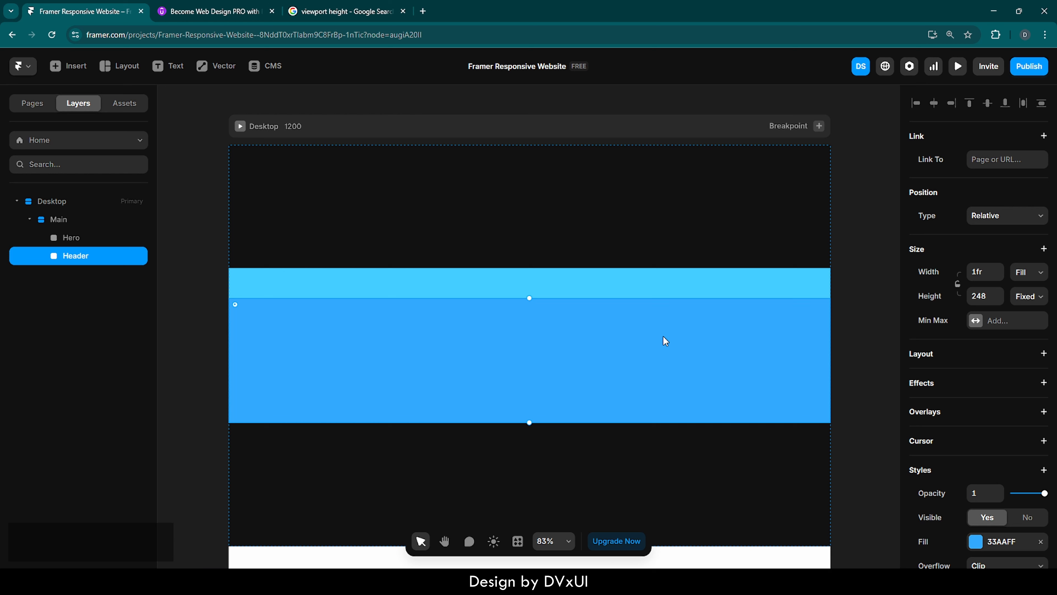
pyautogui.click(982, 297)
pyautogui.write('80%')
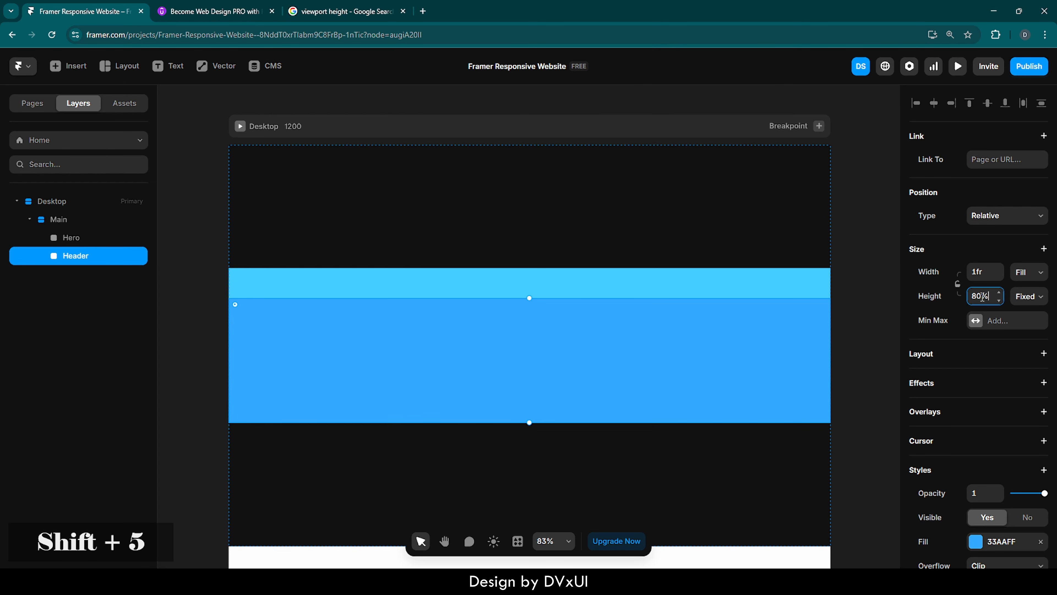
pyautogui.press('Return')
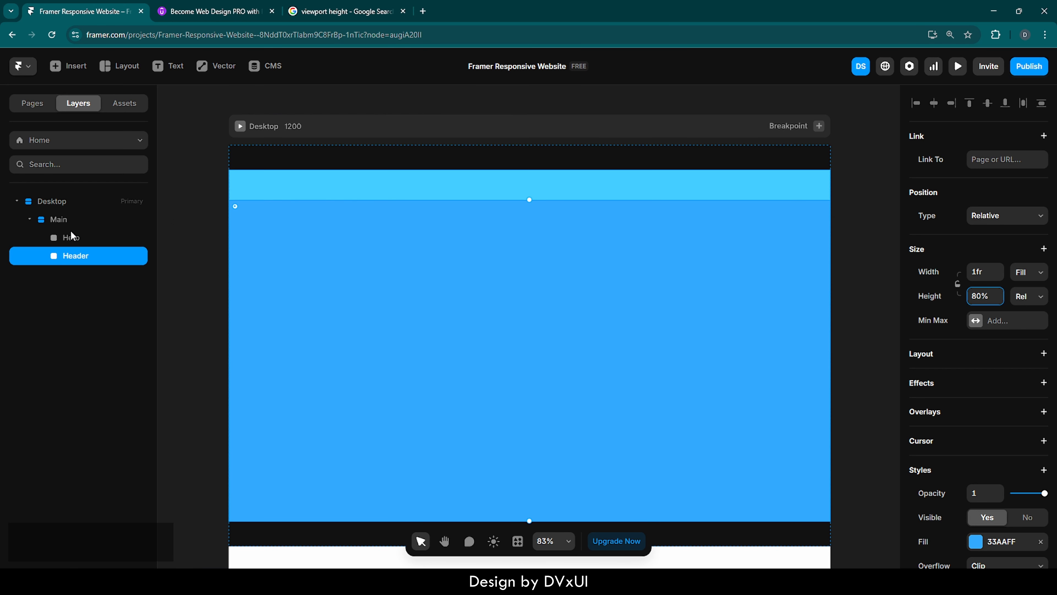
# Set the Main frame's stack distribution to Start, then select the Hero layer.
pyautogui.click(58, 219)
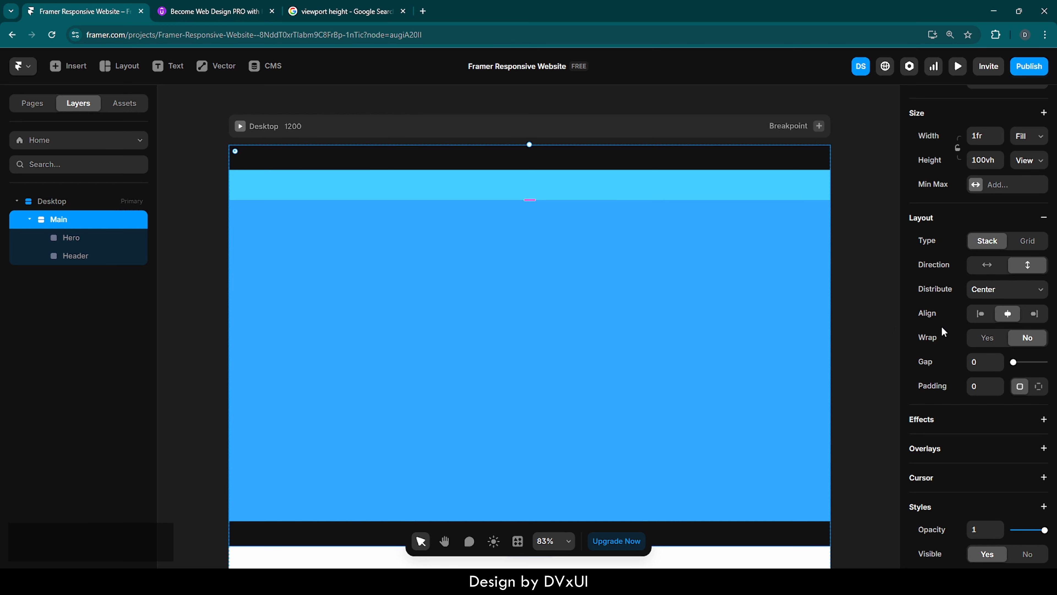
pyautogui.click(989, 297)
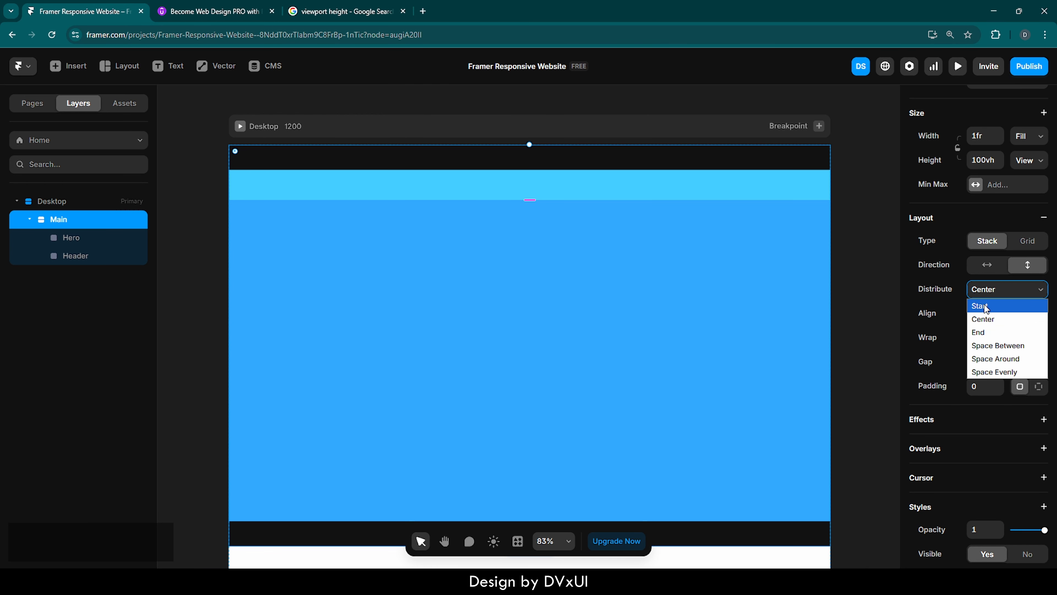
pyautogui.click(983, 306)
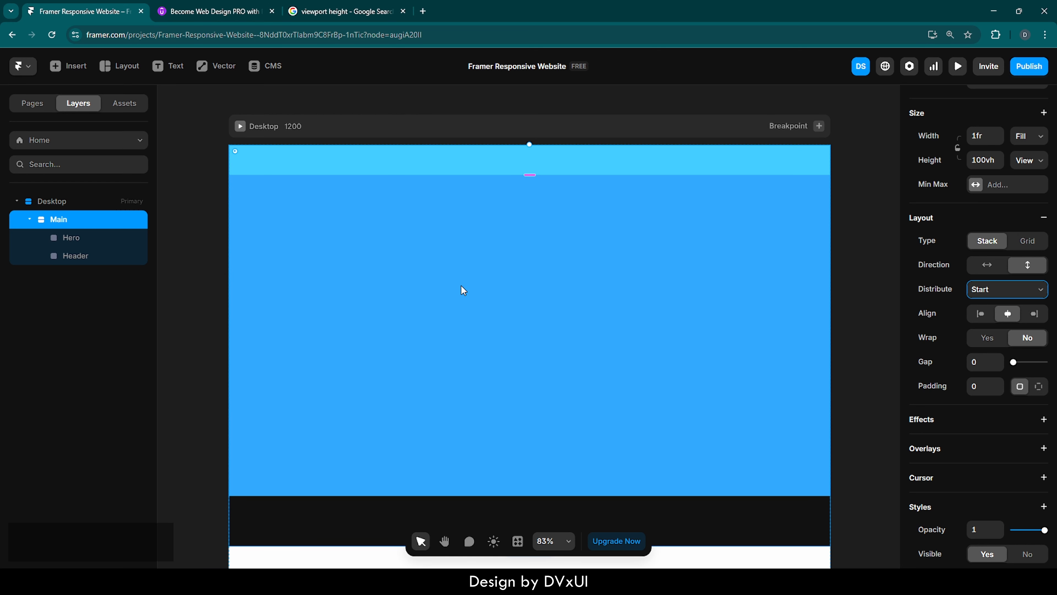
pyautogui.click(70, 241)
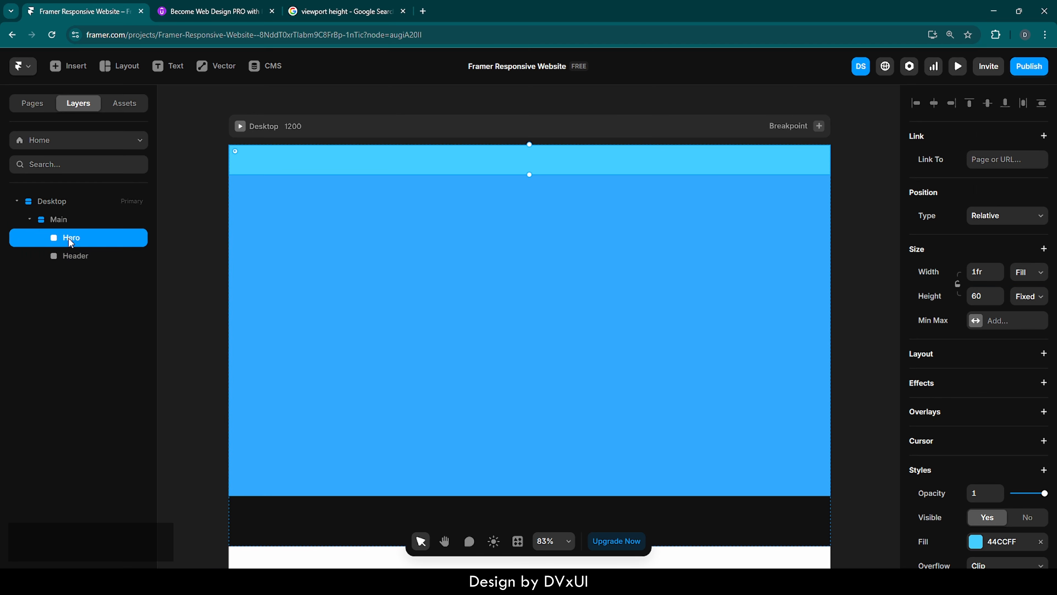
# Set the fill of the tall 80% frame to FFFFFF.
pyautogui.click(69, 256)
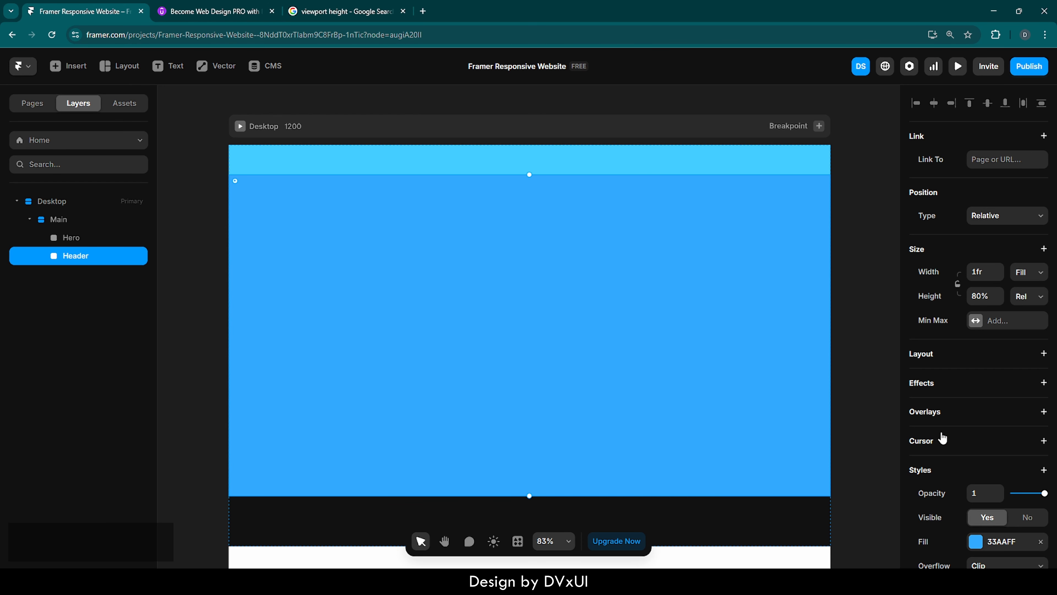
pyautogui.scroll(-3, 943, 438)
pyautogui.click(1013, 417)
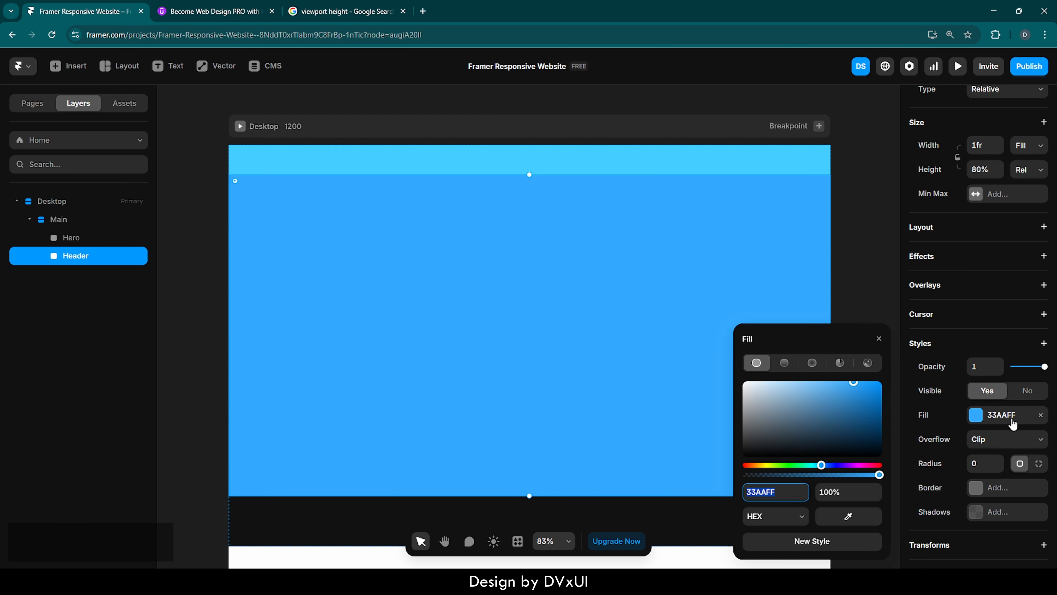
pyautogui.write('FFFFFF')
pyautogui.press('Return')
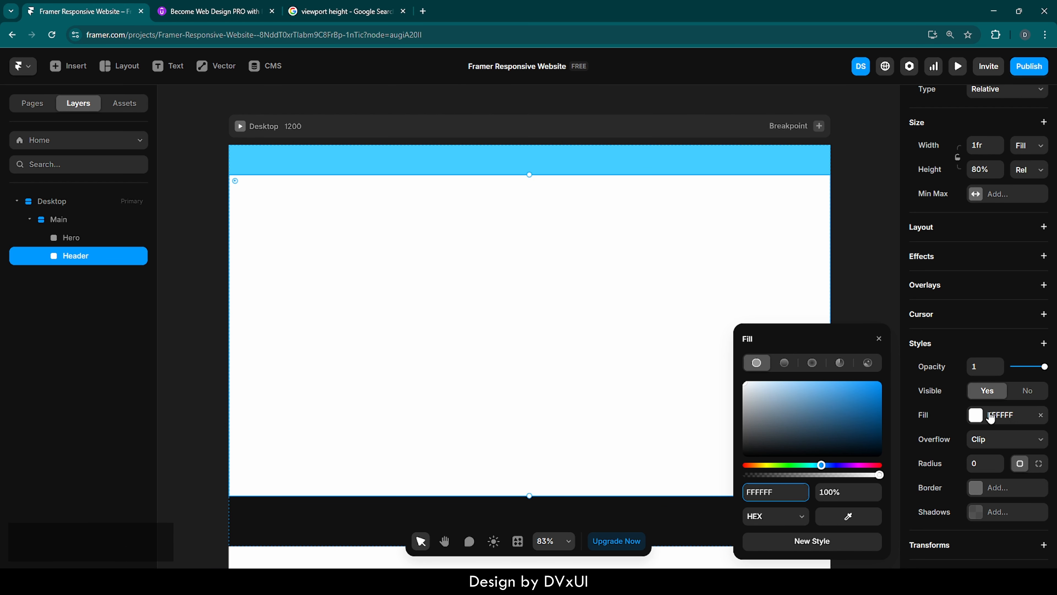
pyautogui.click(879, 339)
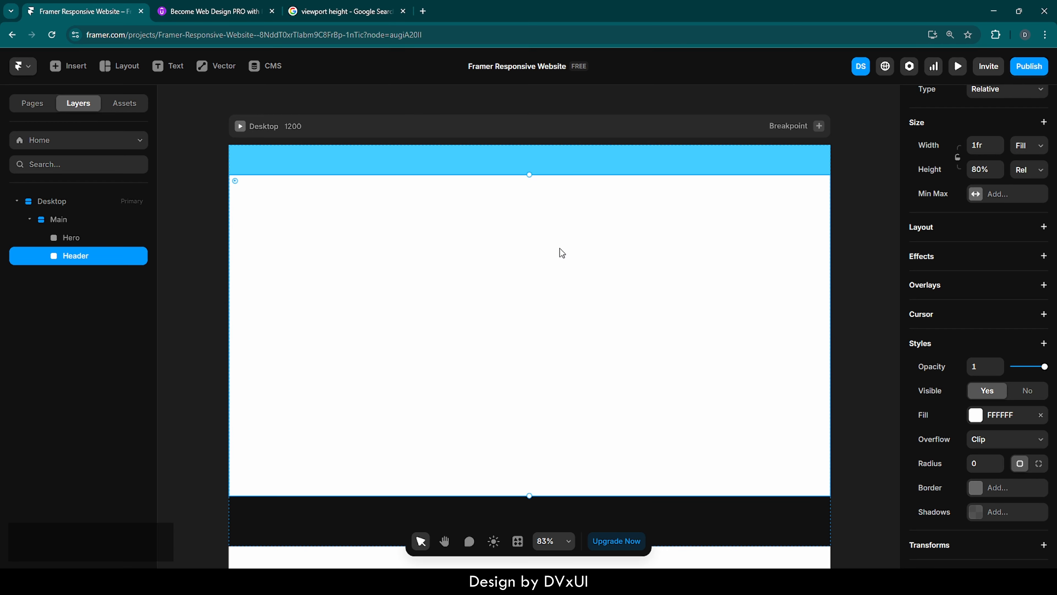
# Swap the layer names so the tall frame is Hero and the 60-high top frame is Header.
pyautogui.doubleClick(69, 256)
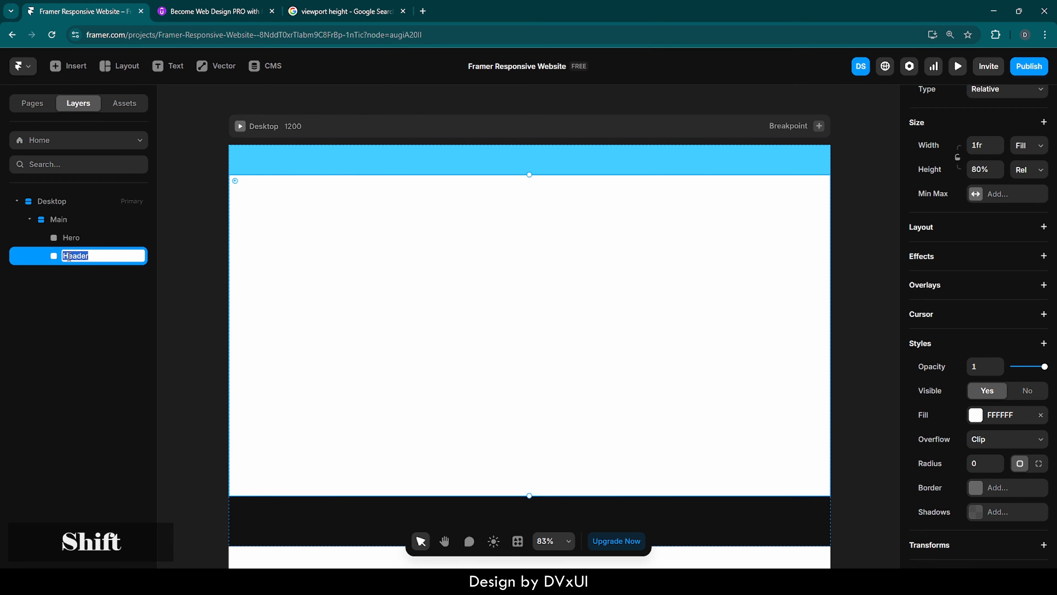
pyautogui.write('HEro')
pyautogui.press('Return')
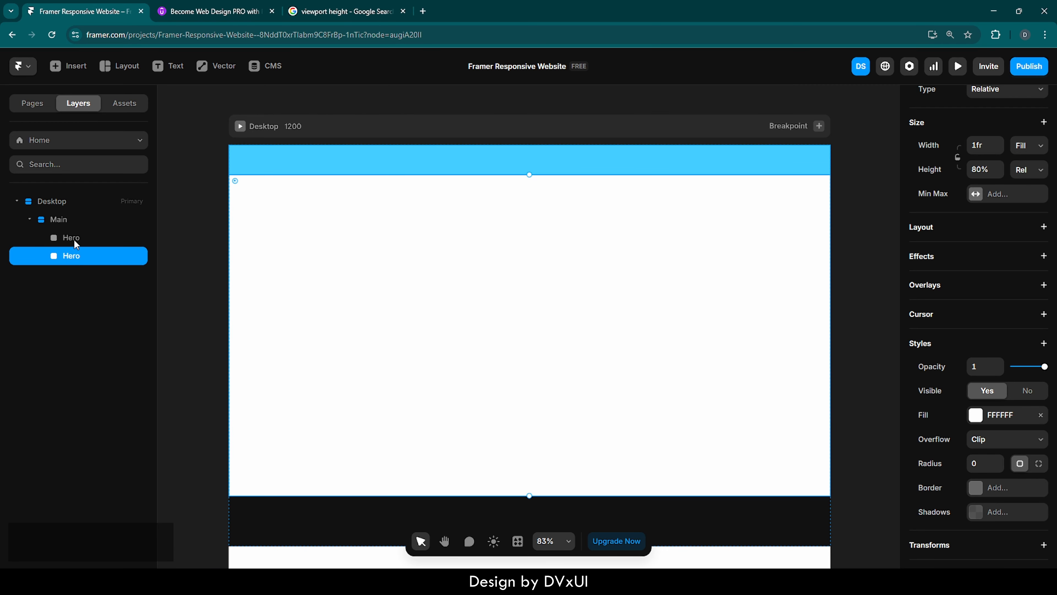
pyautogui.click(76, 243)
pyautogui.doubleClick(76, 243)
pyautogui.write('Header')
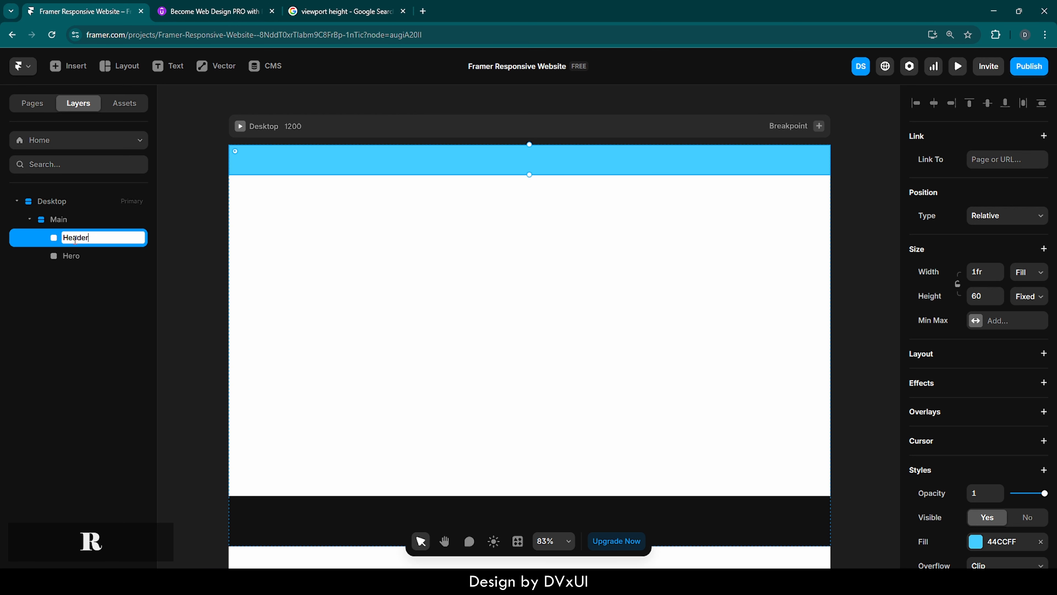
pyautogui.press('Return')
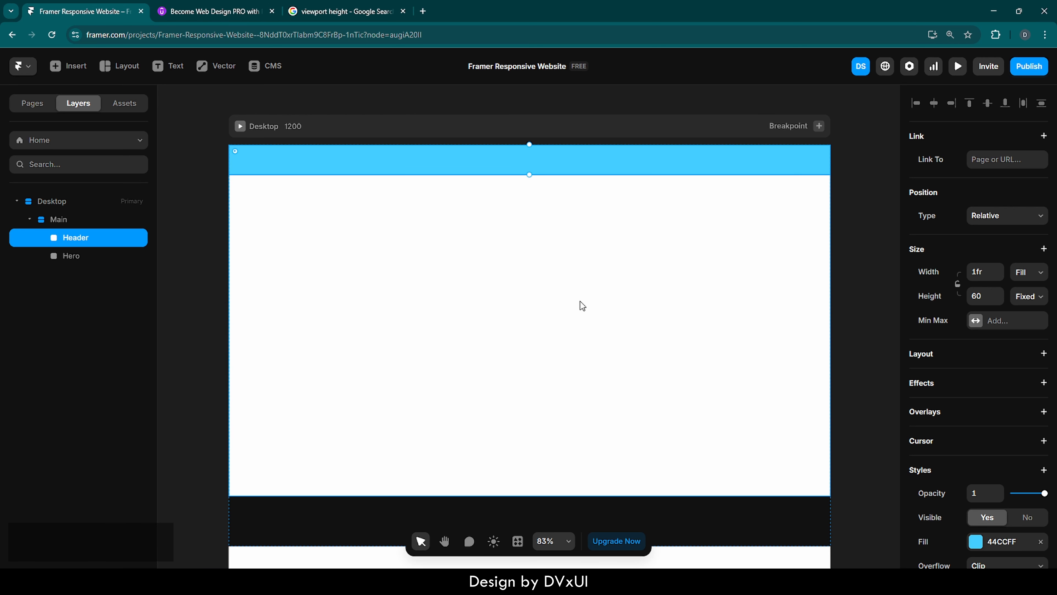
# Set the Hero frame's fill colour to 000000.
pyautogui.click(81, 261)
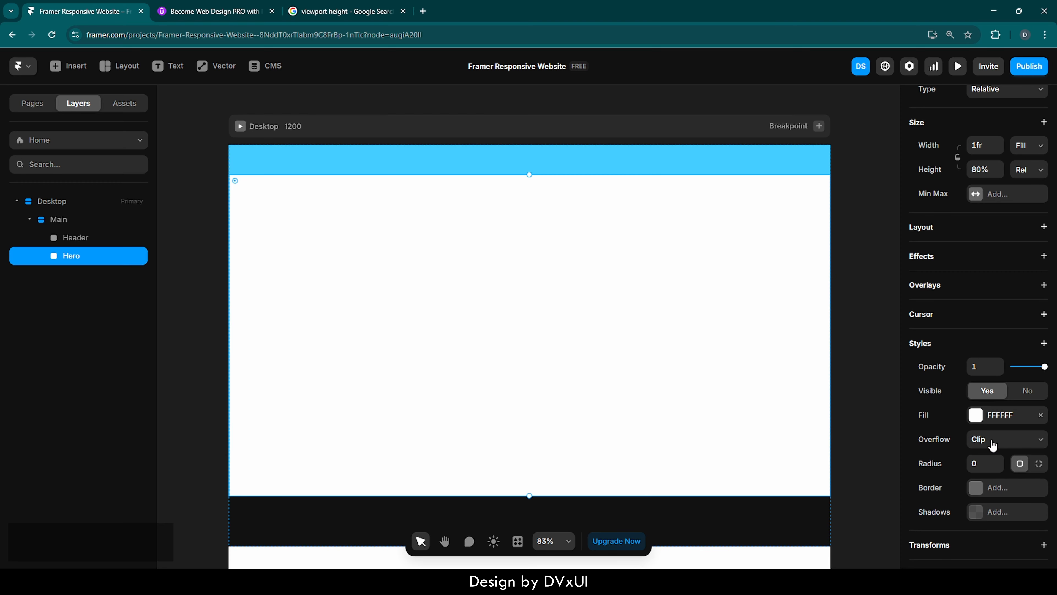
pyautogui.click(974, 415)
pyautogui.click(785, 493)
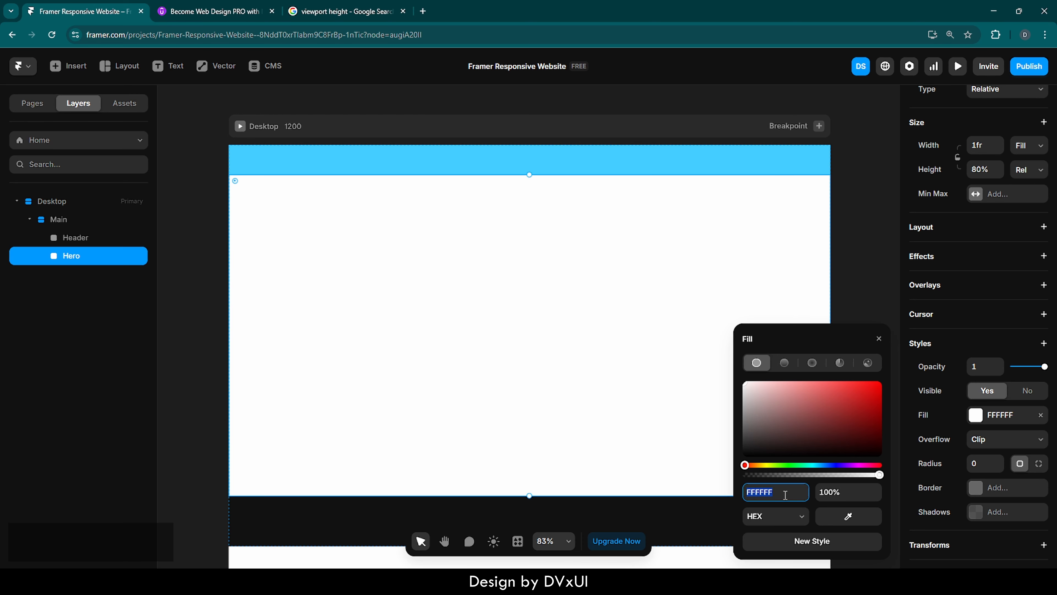
pyautogui.write('121212')
pyautogui.press('Return')
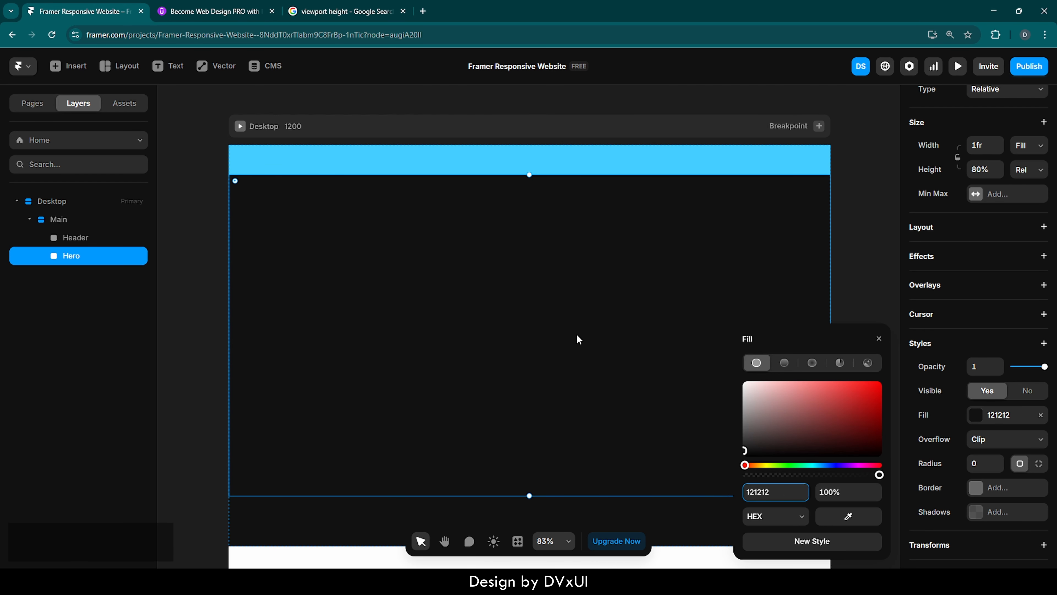
pyautogui.press('BackSpace')
pyautogui.press('BackSpace')
pyautogui.press('BackSpace')
pyautogui.press('BackSpace')
pyautogui.press('BackSpace')
pyautogui.press('BackSpace')
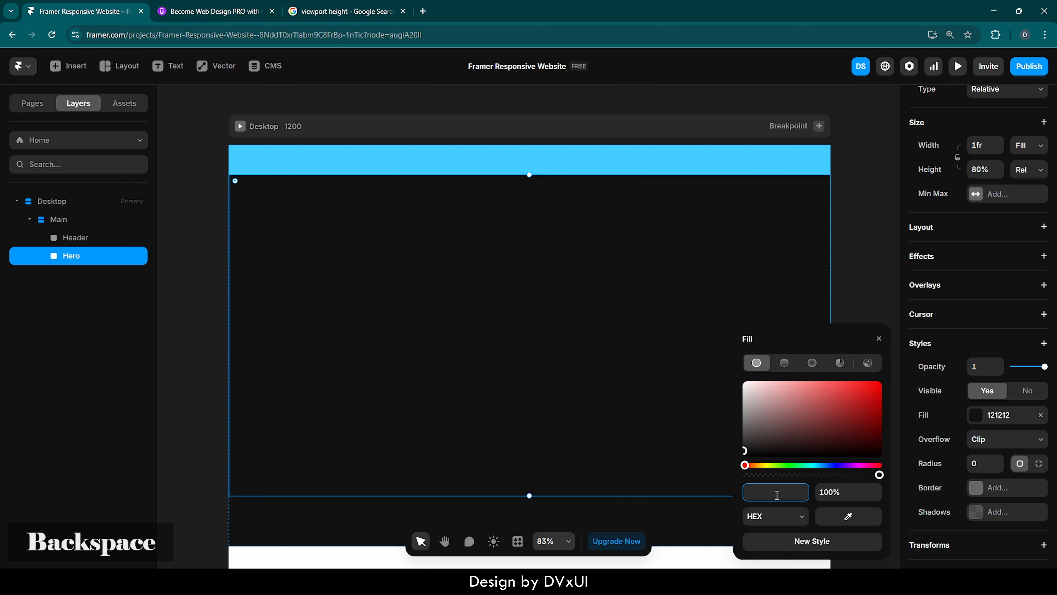
pyautogui.write('000000')
pyautogui.press('Return')
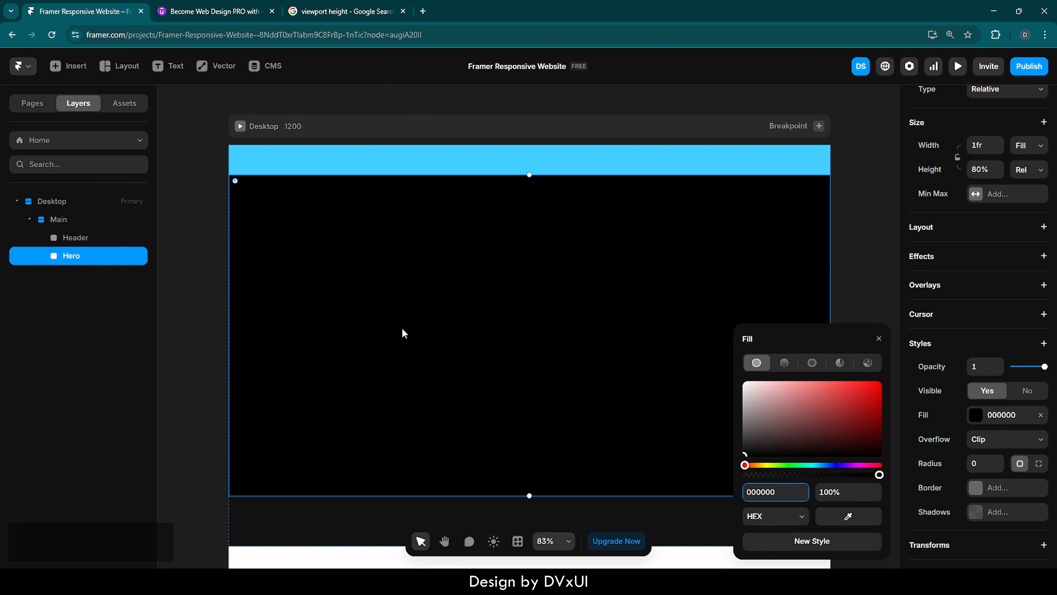
# Set the Header frame's fill to FFFFFF at 8% opacity.
pyautogui.click(76, 240)
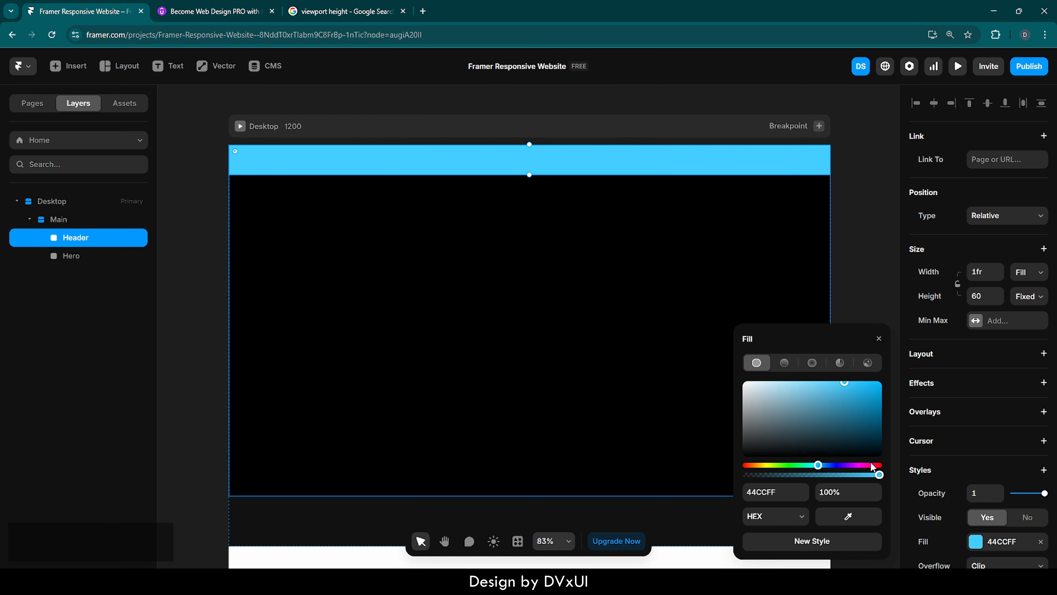
pyautogui.click(781, 494)
pyautogui.write('FFFFFF')
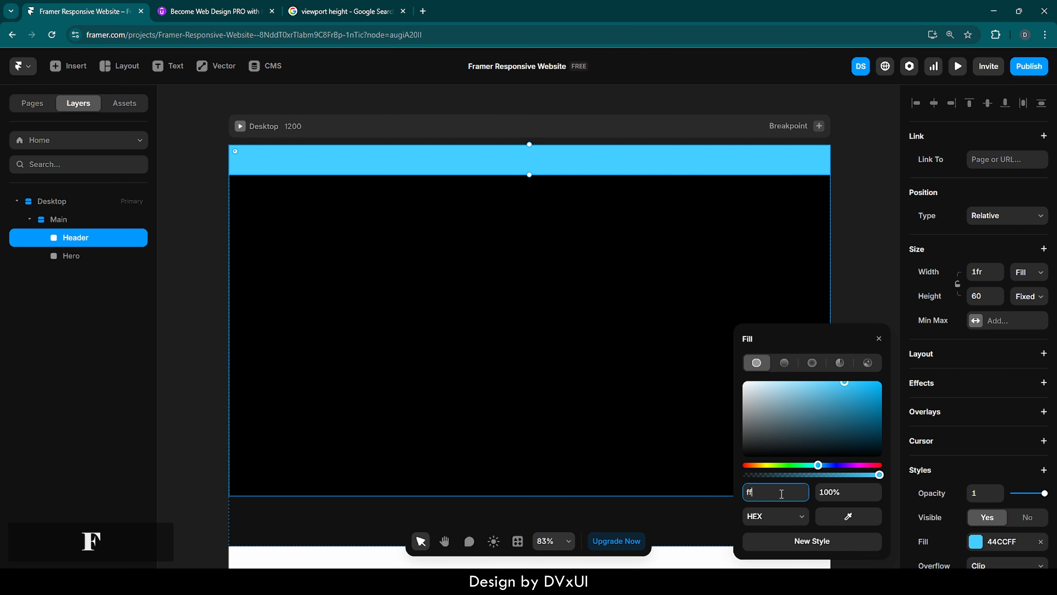
pyautogui.press('Return')
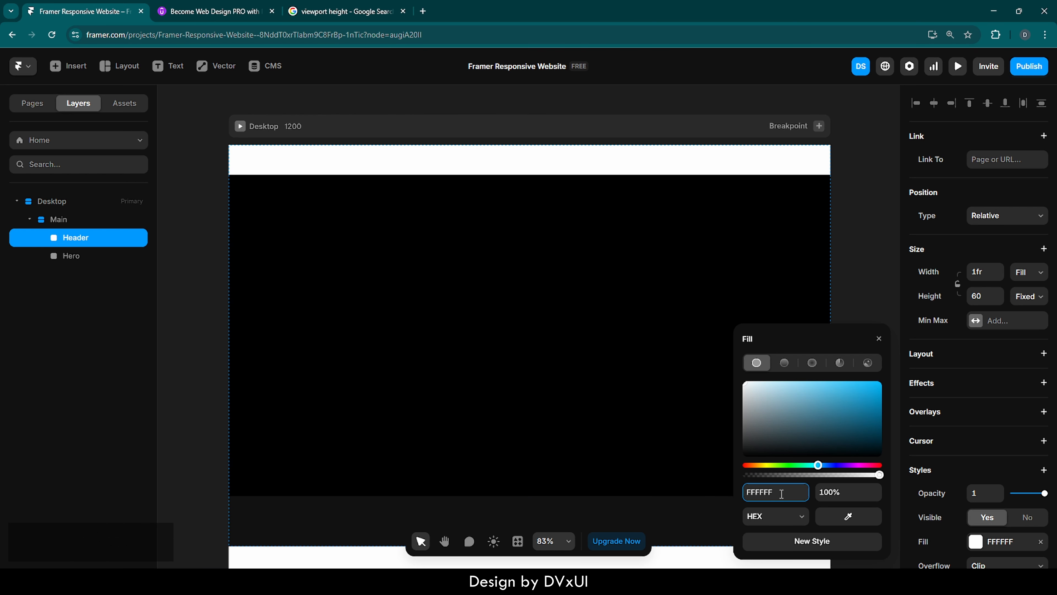
pyautogui.click(829, 495)
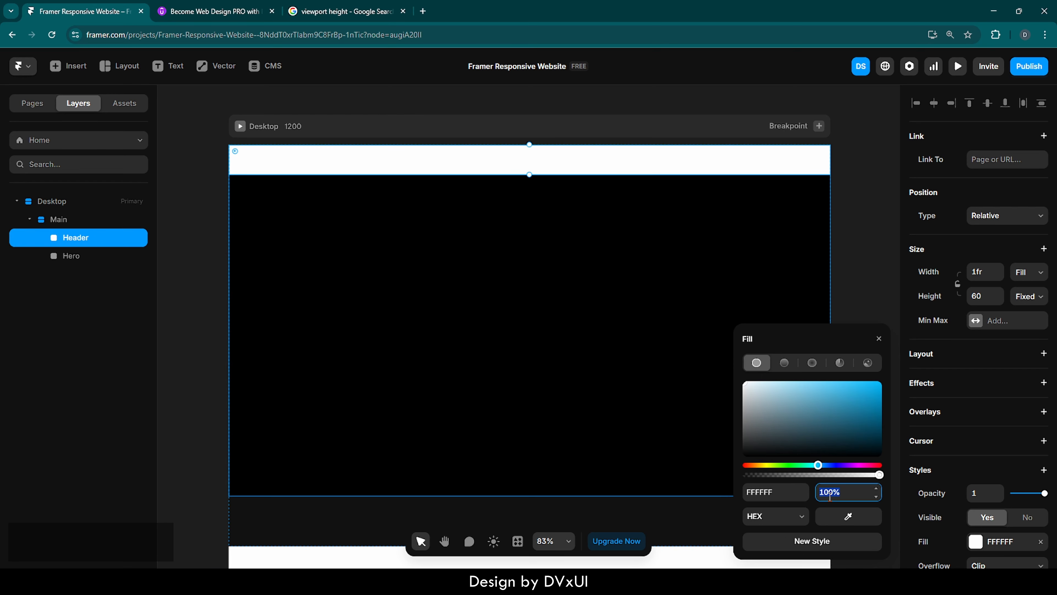
pyautogui.write('8')
pyautogui.press('Return')
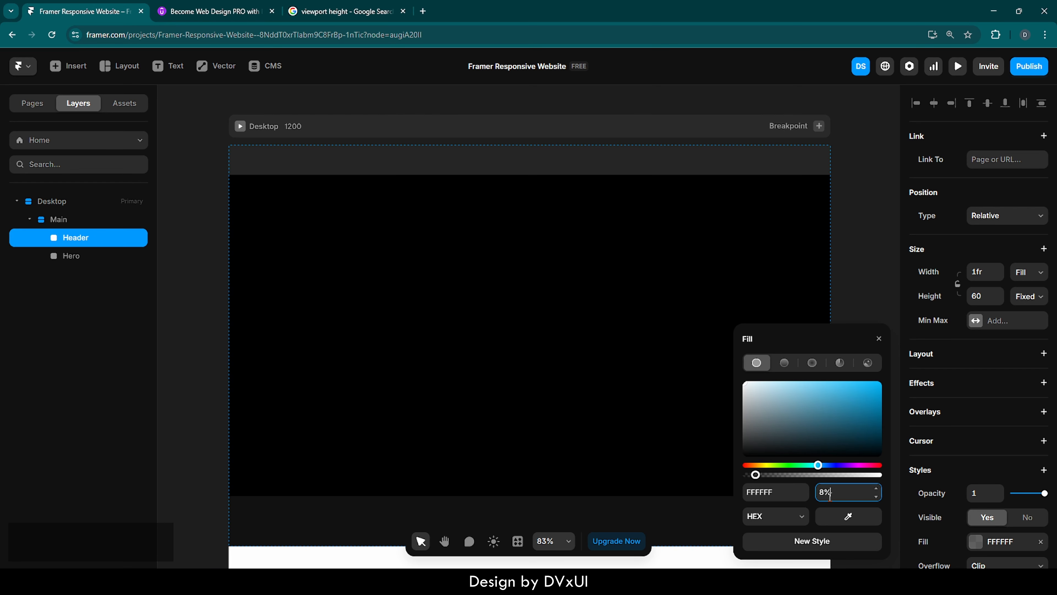
pyautogui.click(879, 338)
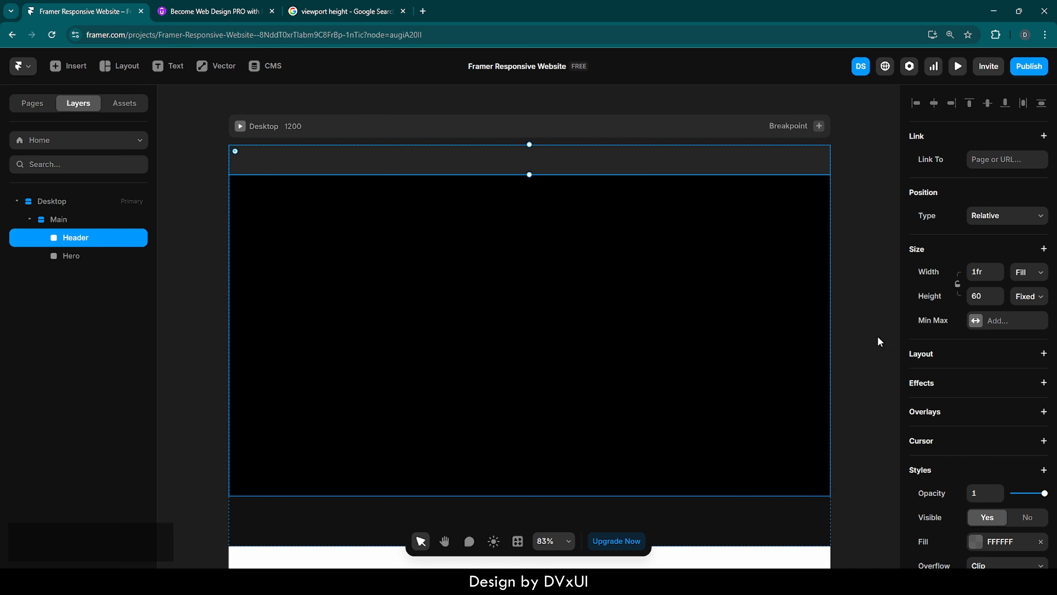
pyautogui.scroll(-1, 838, 351)
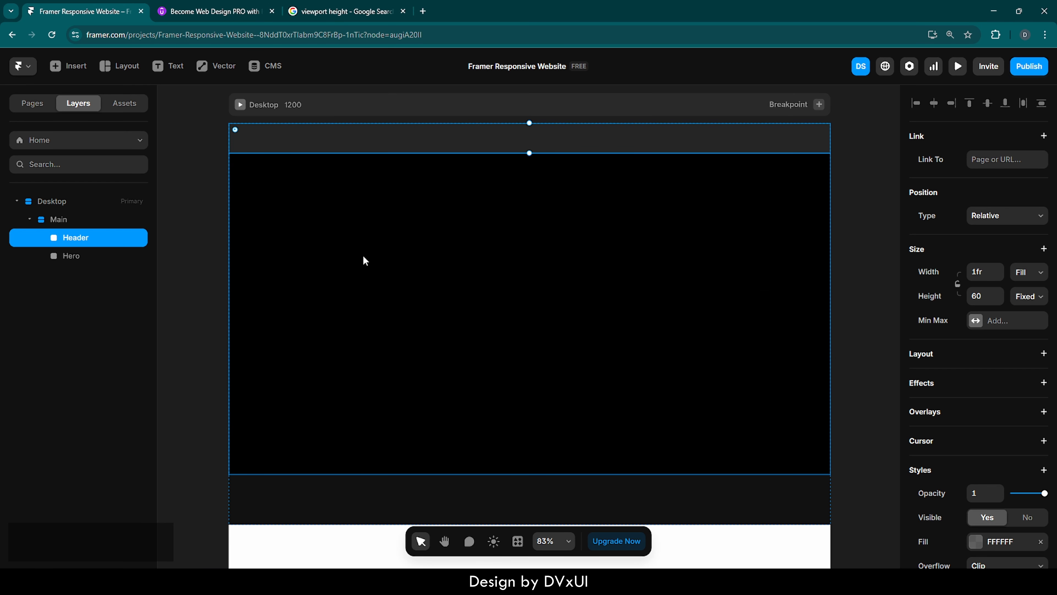
pyautogui.scroll(1, 394, 258)
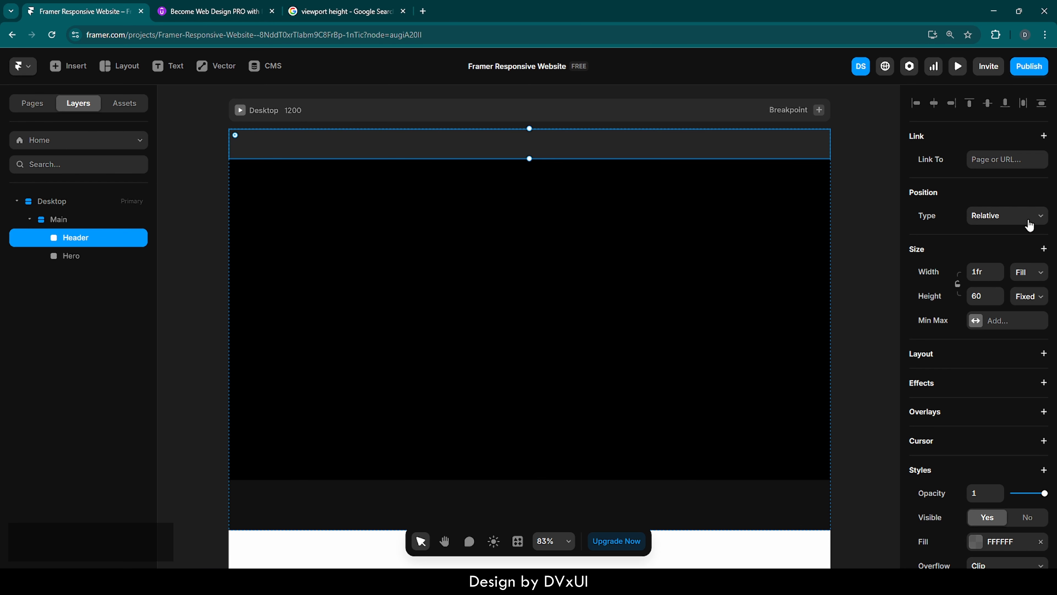
pyautogui.scroll(-1, 773, 329)
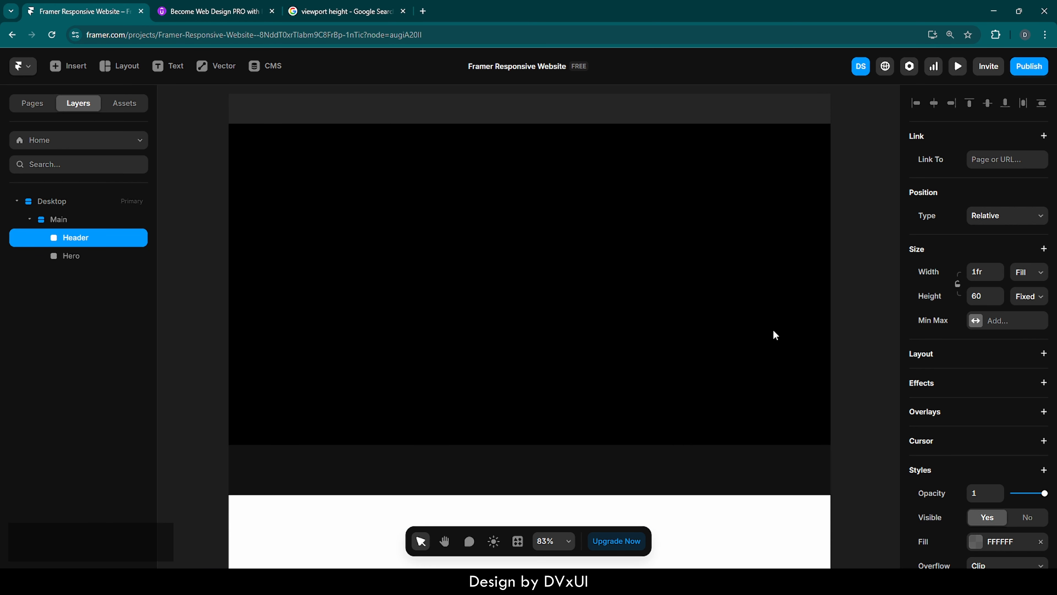
pyautogui.scroll(1, 774, 329)
pyautogui.scroll(-1, 773, 329)
pyautogui.scroll(1, 773, 329)
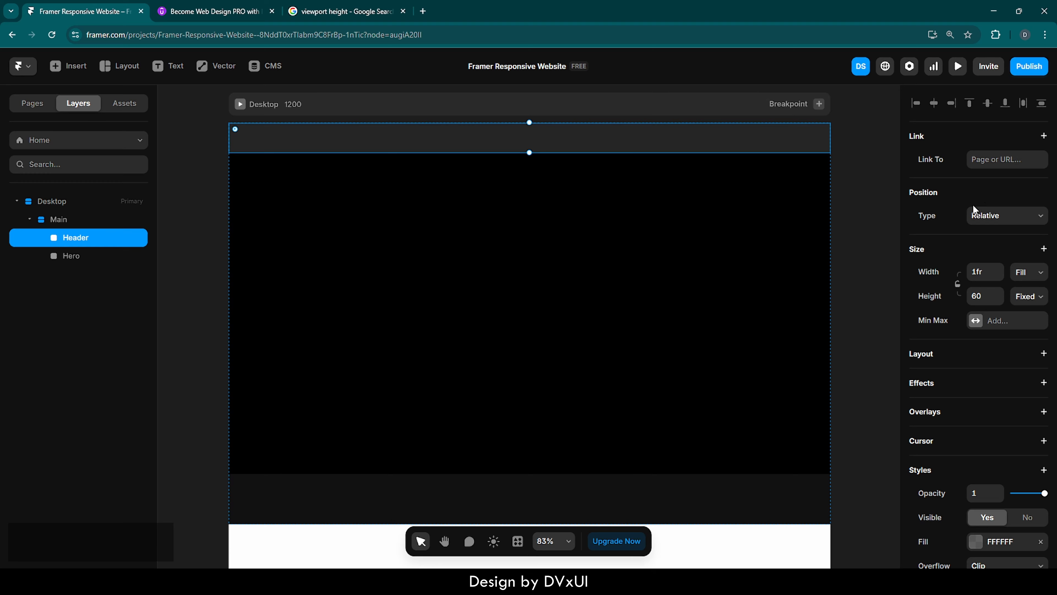
# Switch the Header's position to Absolute with a left offset of -50, then back to Relative.
pyautogui.click(993, 216)
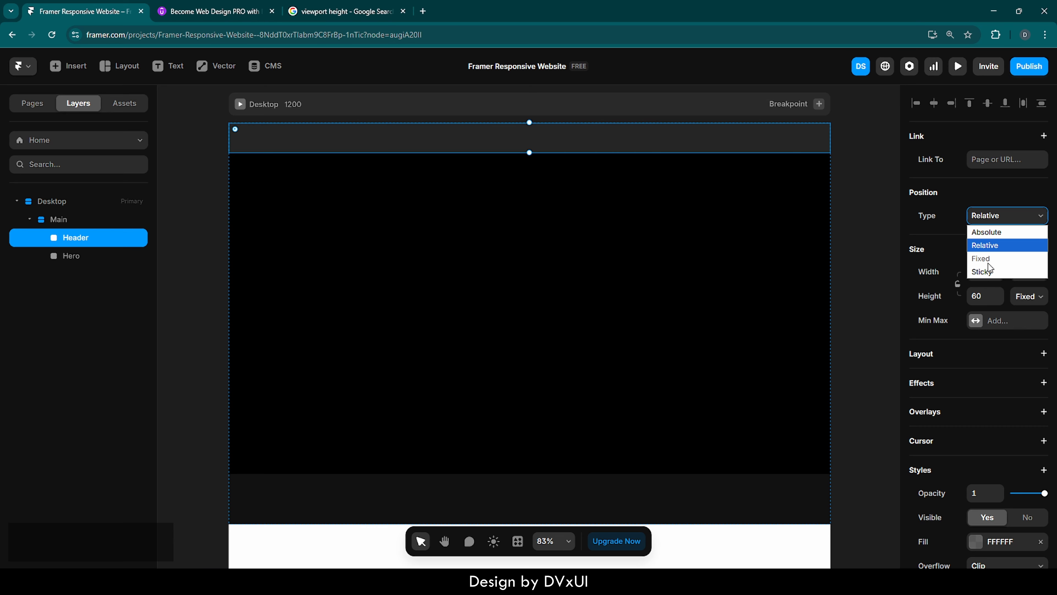
pyautogui.click(1008, 233)
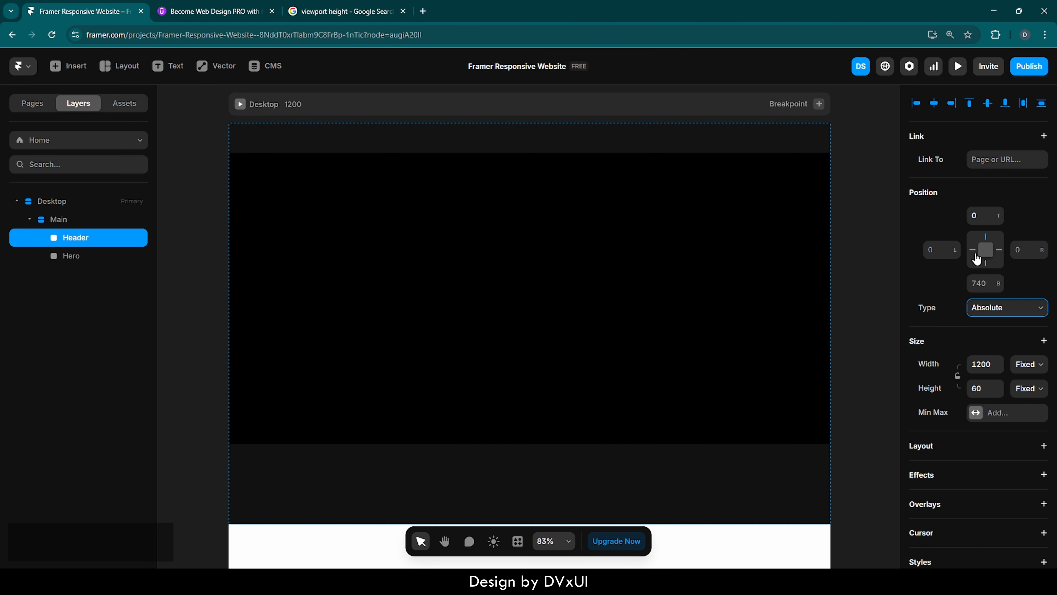
pyautogui.click(983, 216)
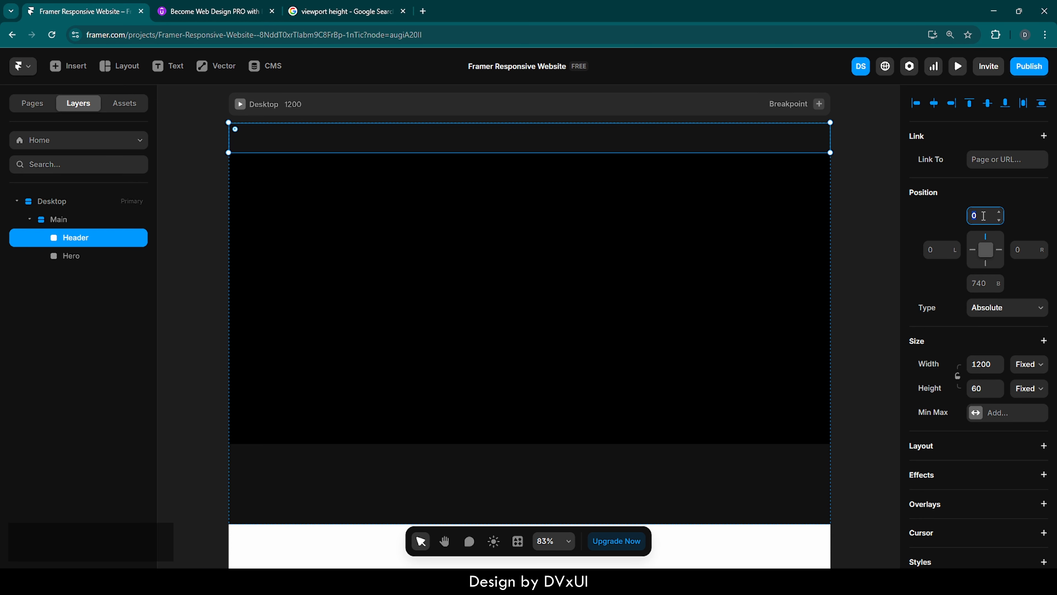
pyautogui.click(940, 249)
pyautogui.write('-50')
pyautogui.press('Return')
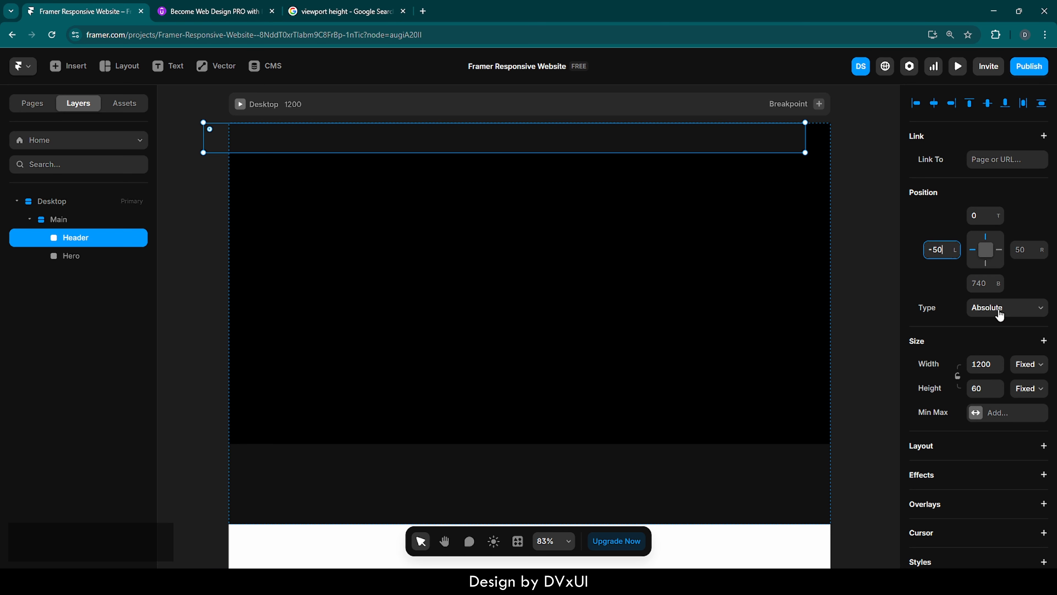
pyautogui.click(999, 315)
pyautogui.click(992, 338)
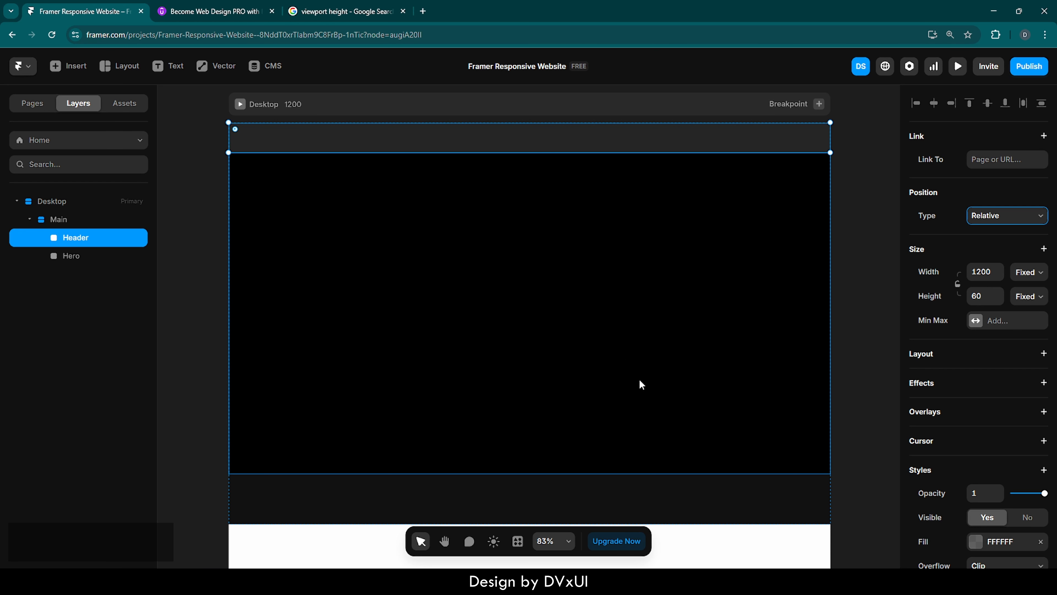
# Set the Header frame's position type to Sticky.
pyautogui.scroll(-3, 1012, 483)
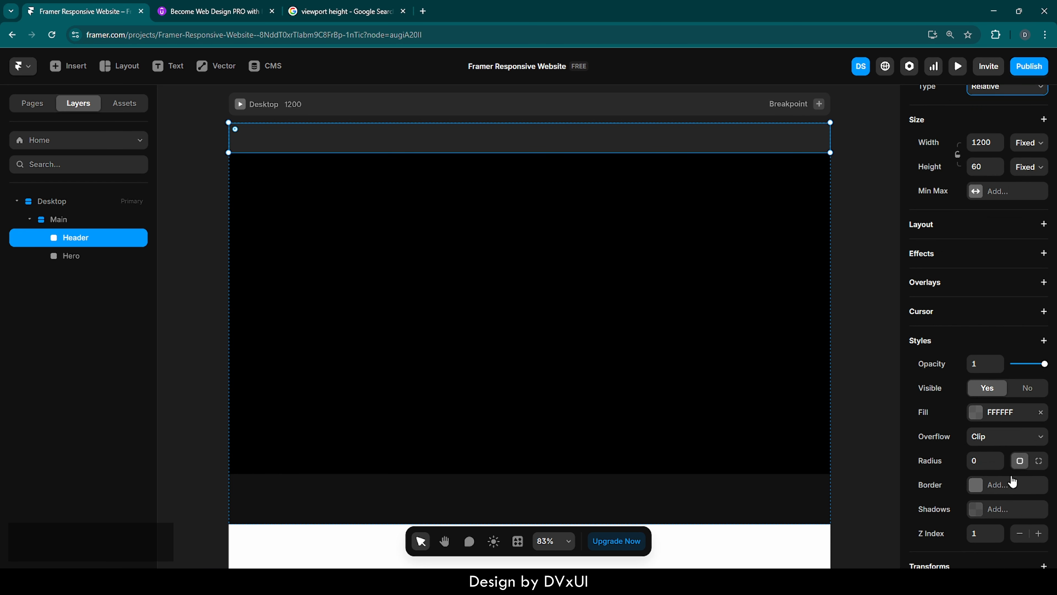
pyautogui.click(67, 224)
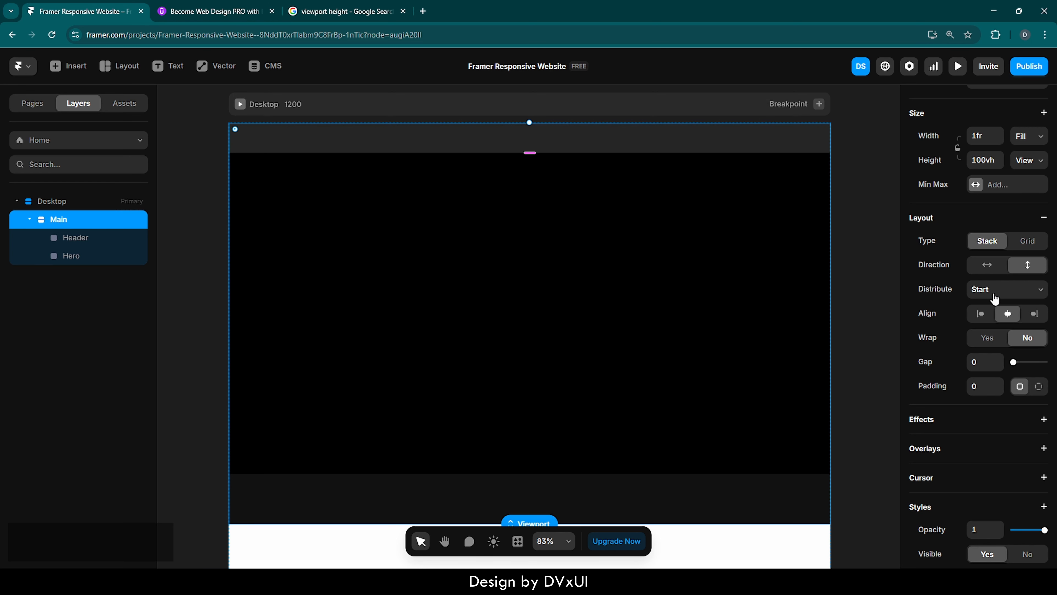
pyautogui.scroll(3, 985, 291)
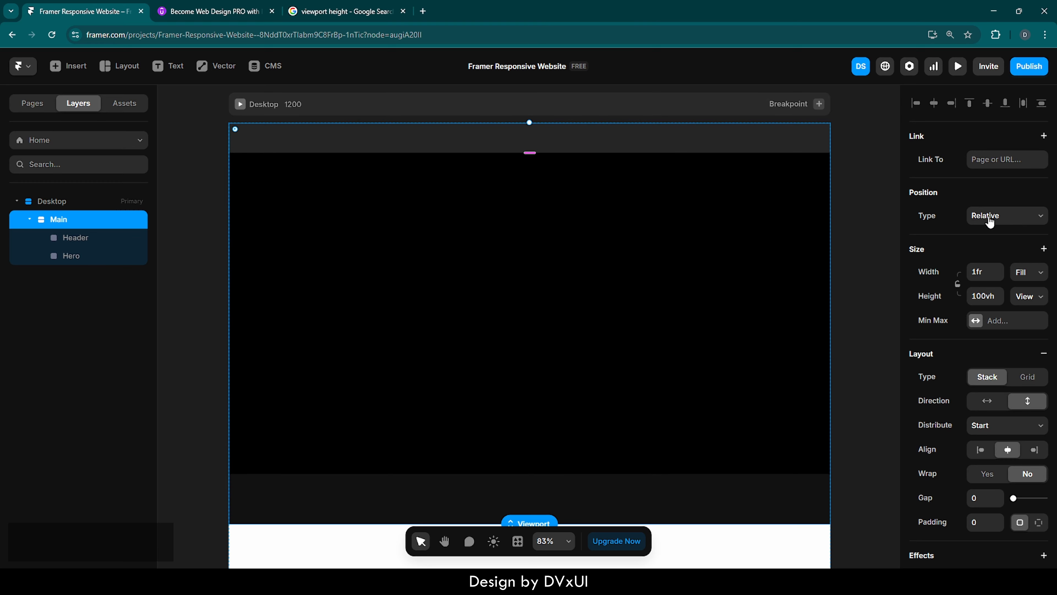
pyautogui.click(81, 238)
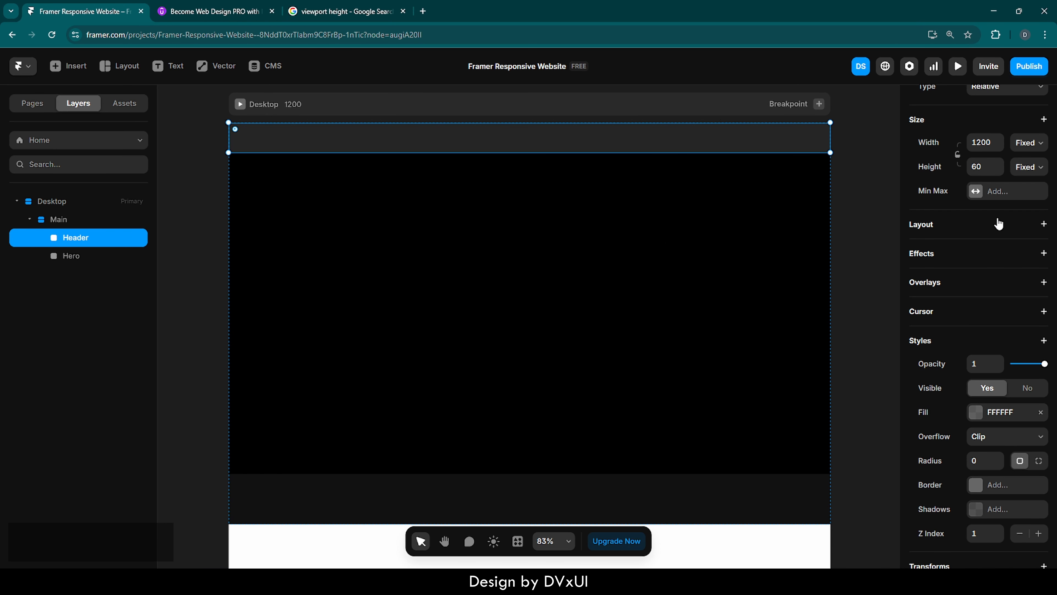
pyautogui.scroll(3, 995, 225)
pyautogui.click(1001, 222)
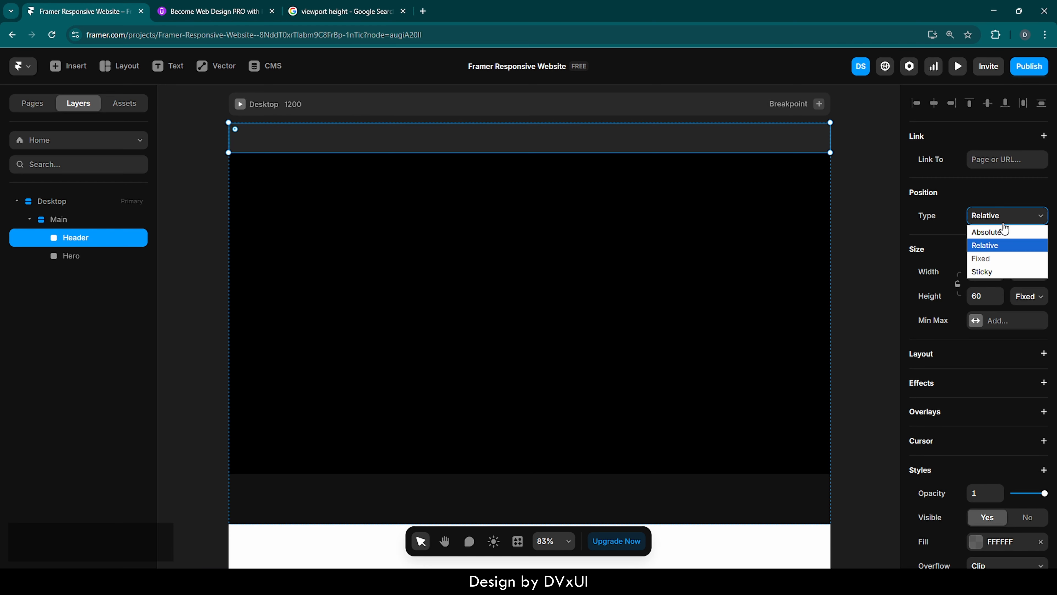
pyautogui.click(991, 271)
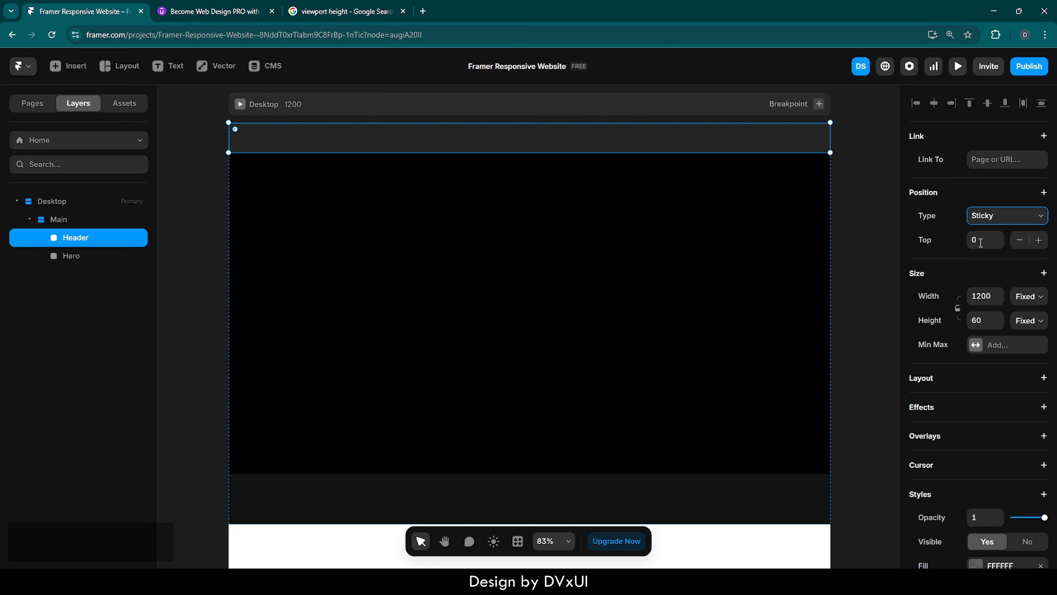
# Move the Header layer out of Main so it sits directly inside the Desktop frame.
pyautogui.click(998, 224)
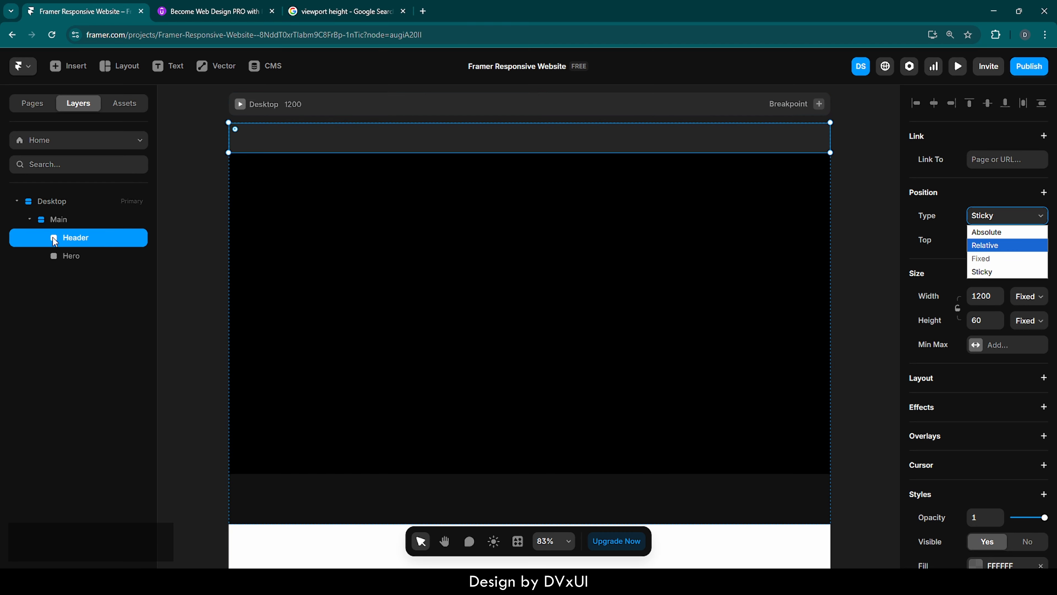
pyautogui.moveTo(73, 237); pyautogui.dragTo(58, 217)
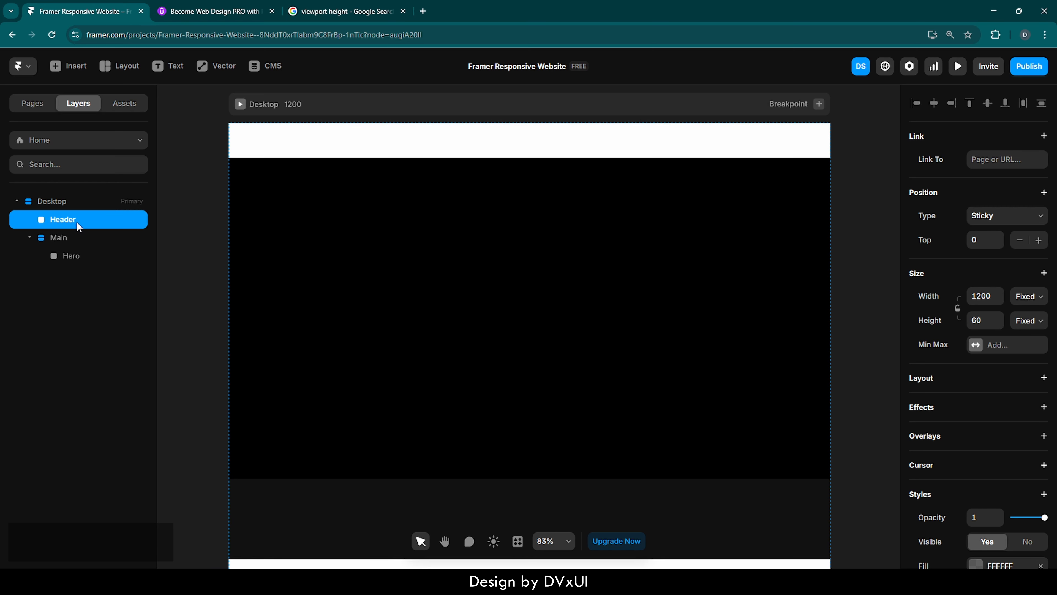
# Set the Header frame's position type to Fixed.
pyautogui.click(990, 216)
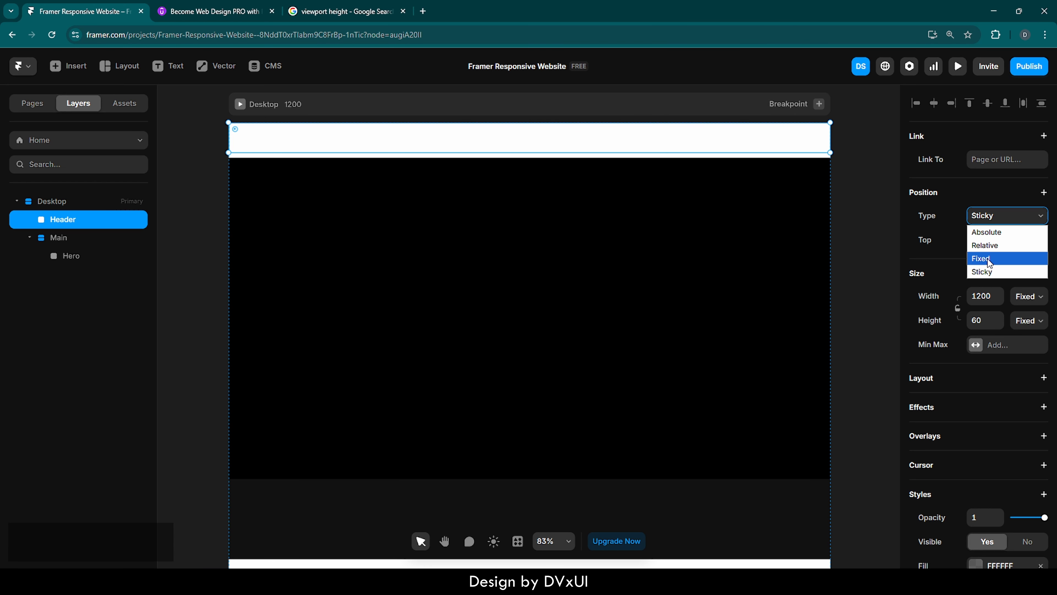
pyautogui.click(991, 258)
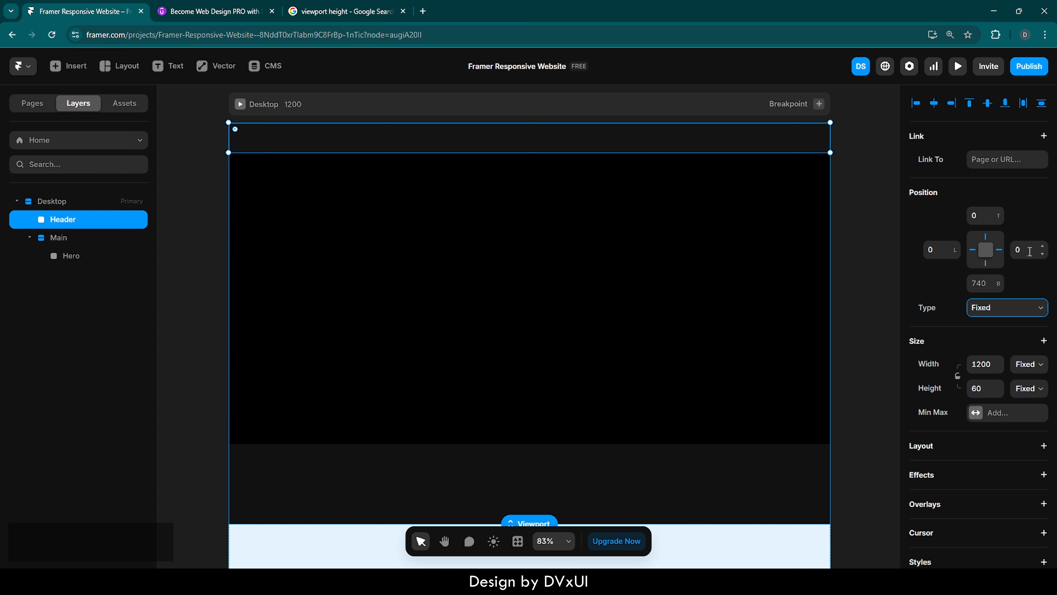
pyautogui.click(999, 248)
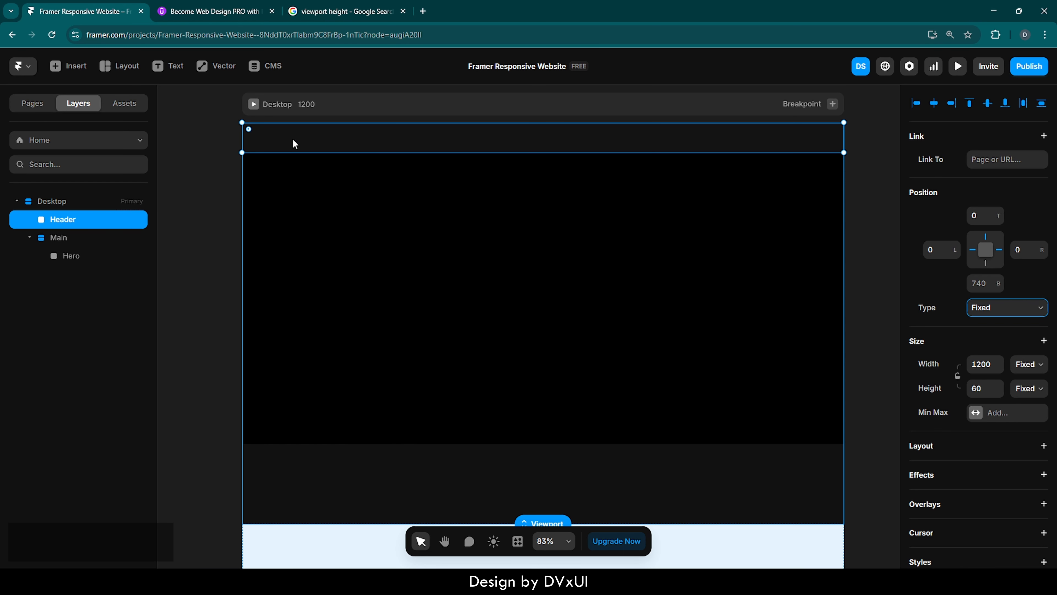
# Add a text layer reading "Build." near the left of the Header and select its text.
pyautogui.press('t')
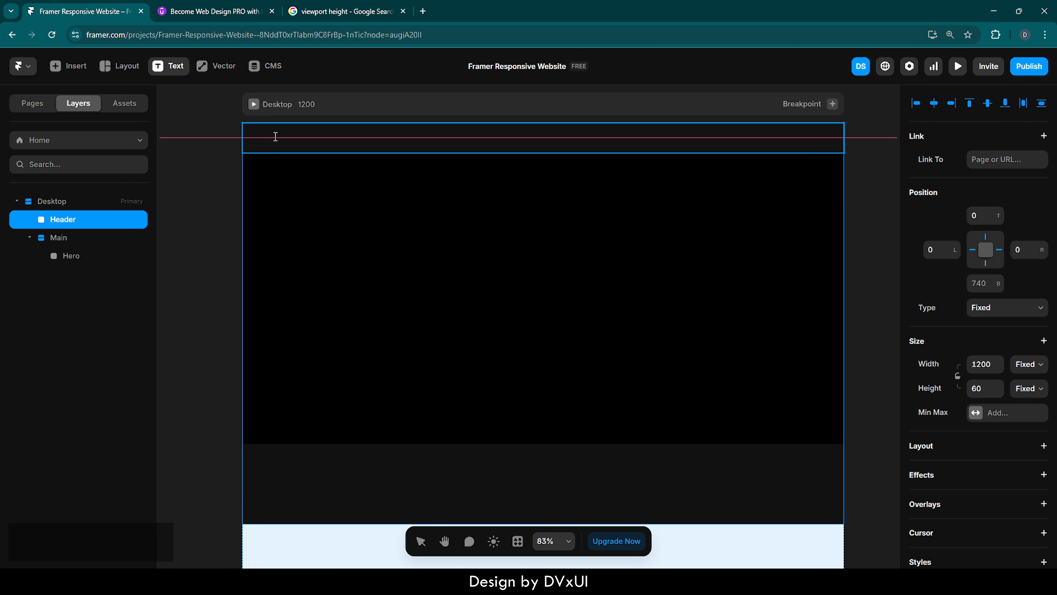
pyautogui.click(275, 136)
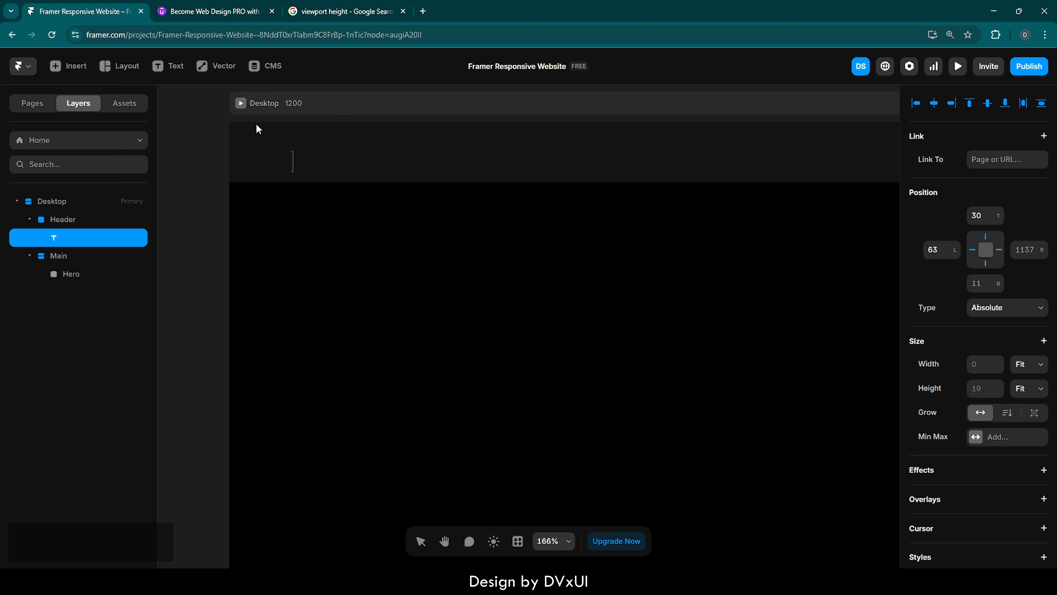
pyautogui.write('Build.')
pyautogui.hotkey('ctrl', 'a')
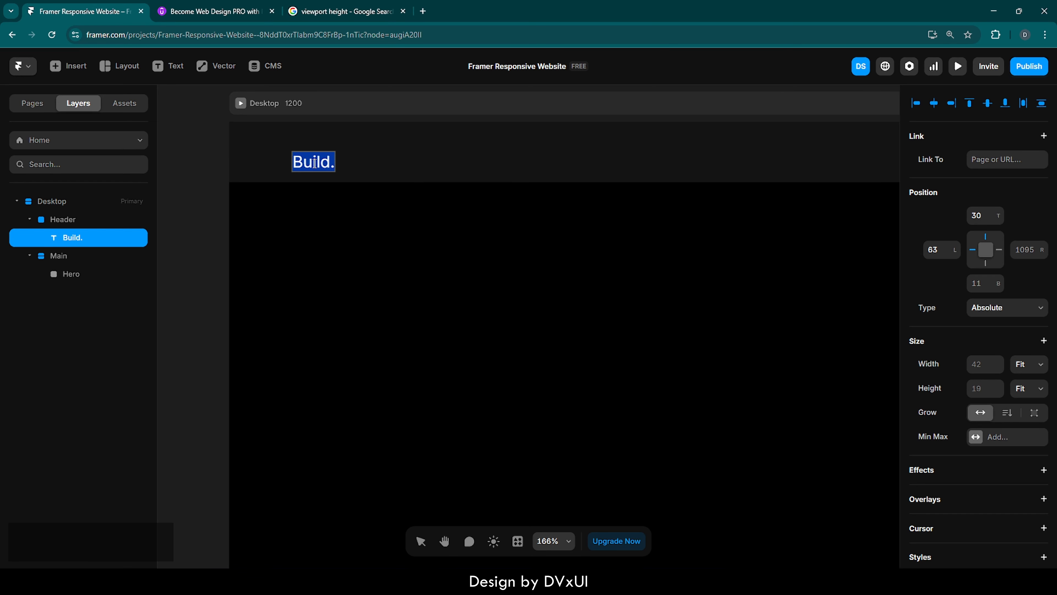
# Set the Build. text's font to Outfit.
pyautogui.scroll(-5, 957, 418)
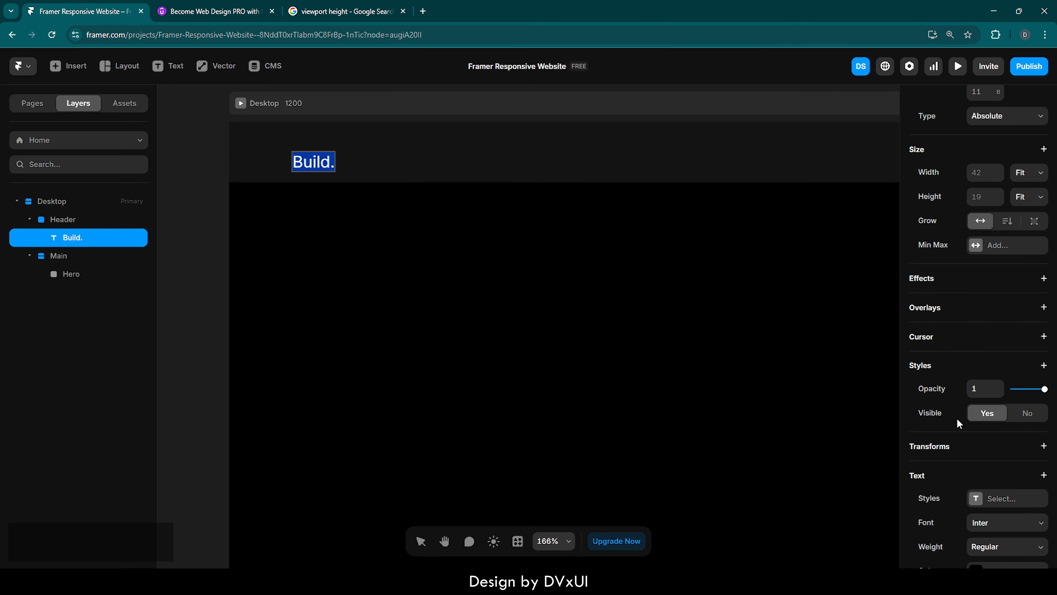
pyautogui.scroll(-6, 956, 418)
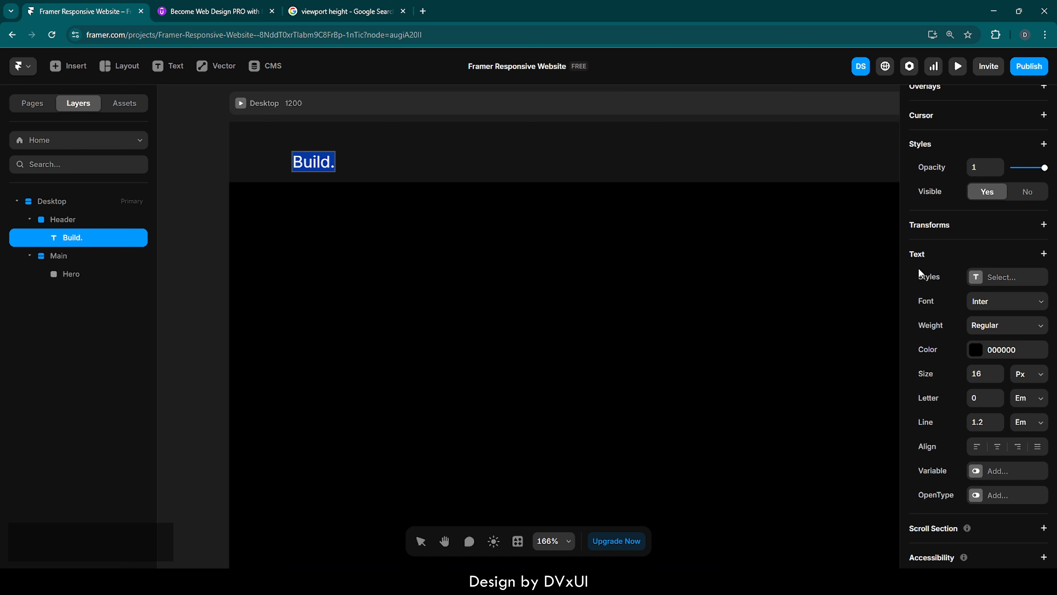
pyautogui.click(987, 307)
pyautogui.write('ou')
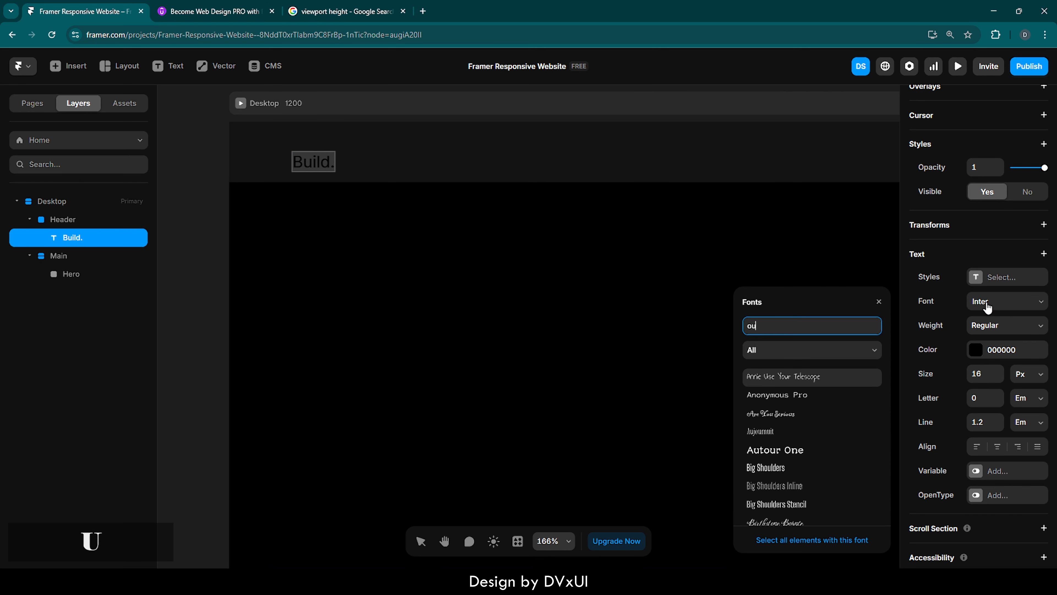
pyautogui.write('tfit')
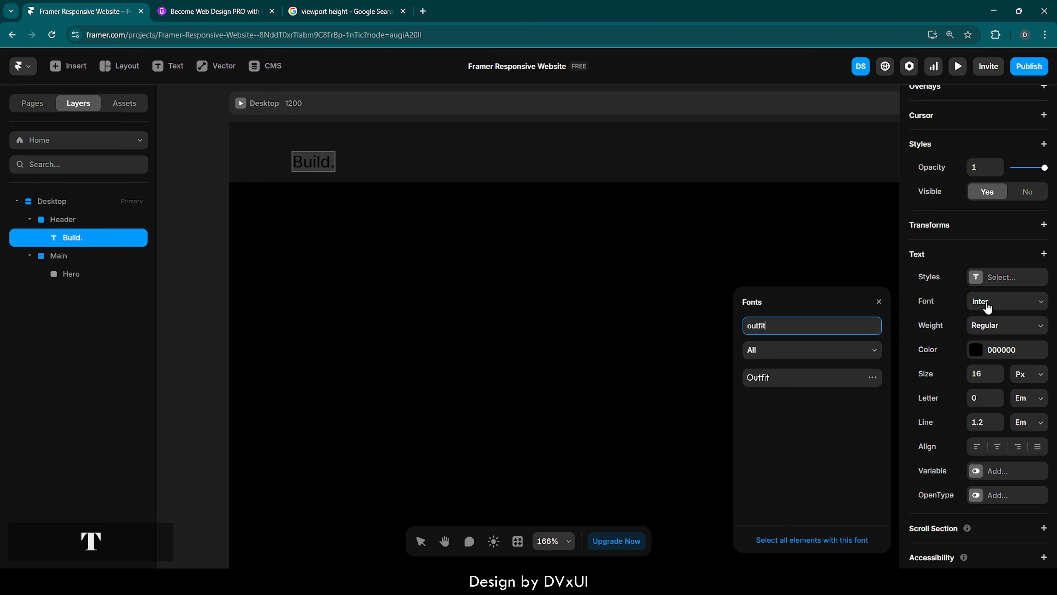
pyautogui.press('Down')
# Set the Build. text's colour to FFFFFF and its size to 18 px.
pyautogui.click(979, 352)
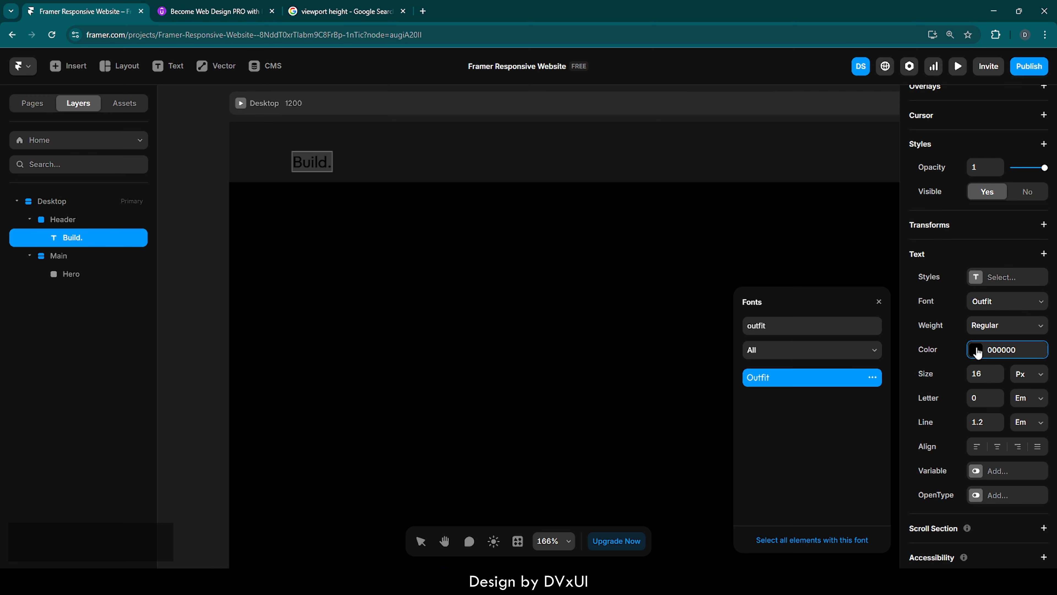
pyautogui.write('ff')
pyautogui.press('Return')
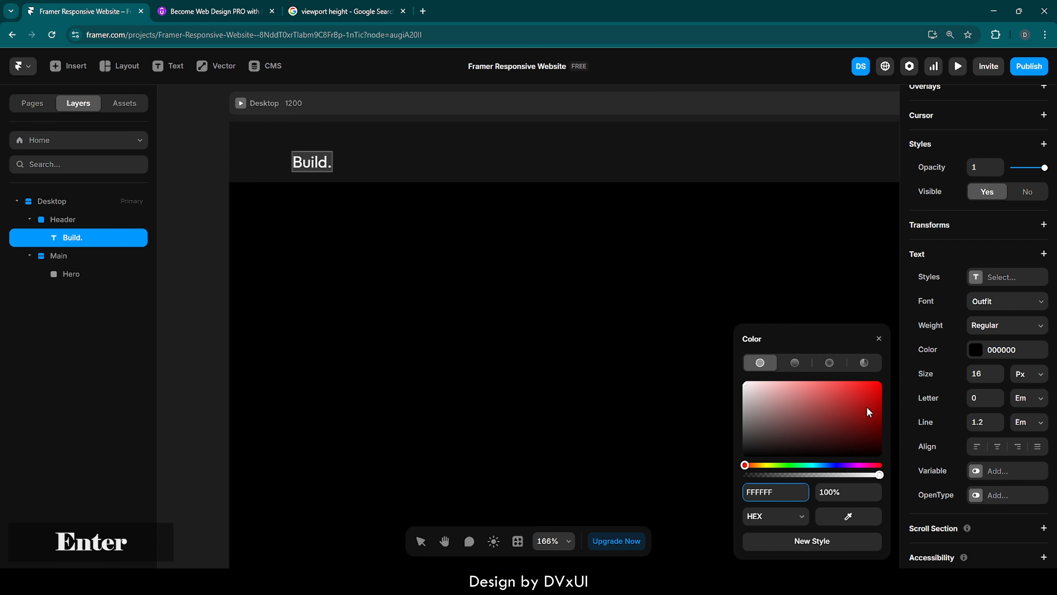
pyautogui.click(879, 340)
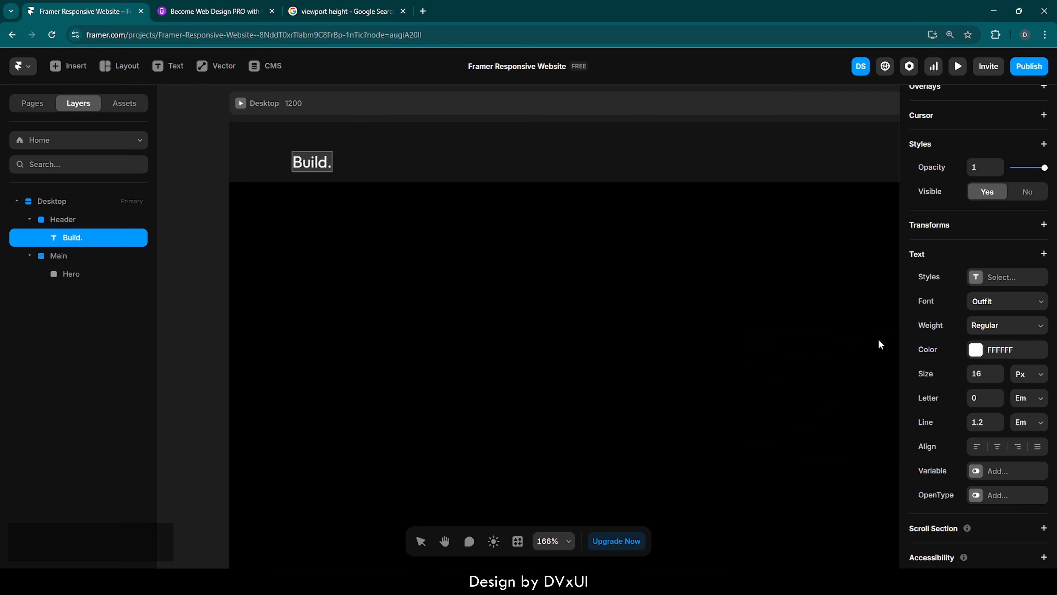
pyautogui.click(978, 373)
pyautogui.press('Up')
pyautogui.press('Up')
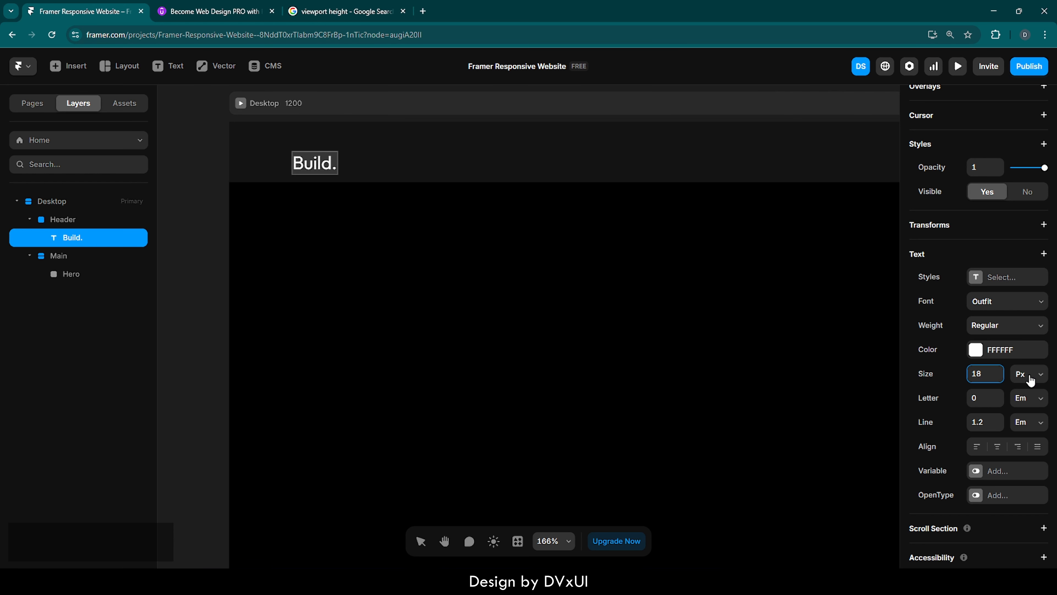
# Center the Build. text vertically within the Header.
pyautogui.scroll(5, 1004, 288)
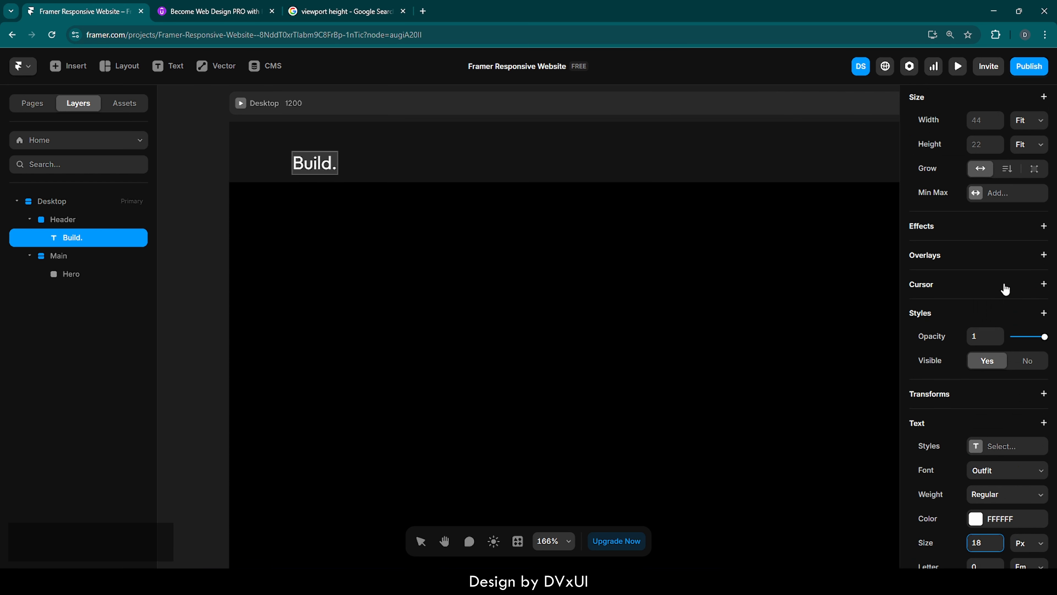
pyautogui.scroll(2, 1005, 288)
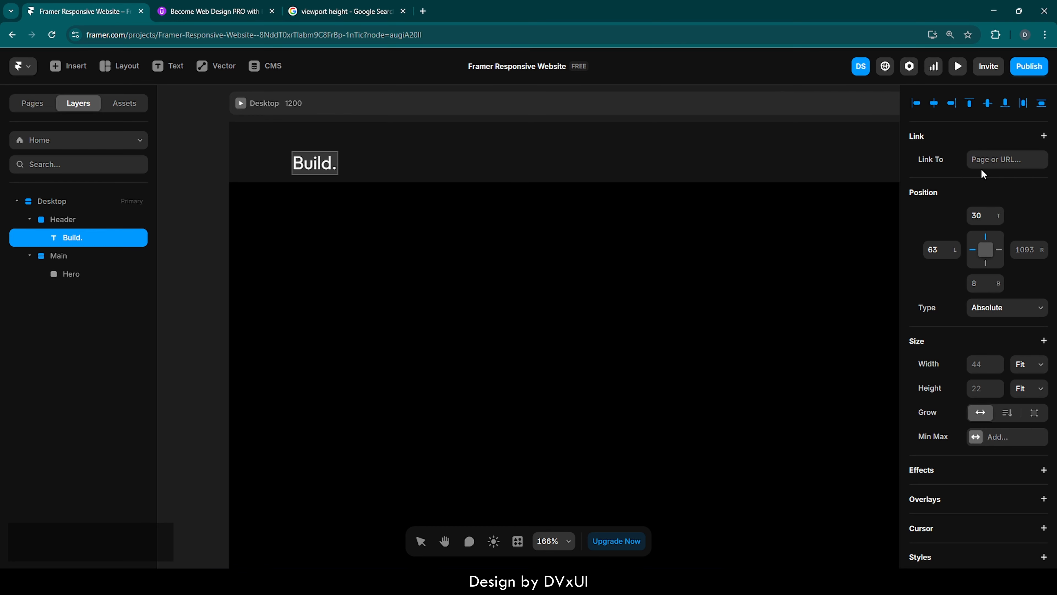
pyautogui.click(987, 104)
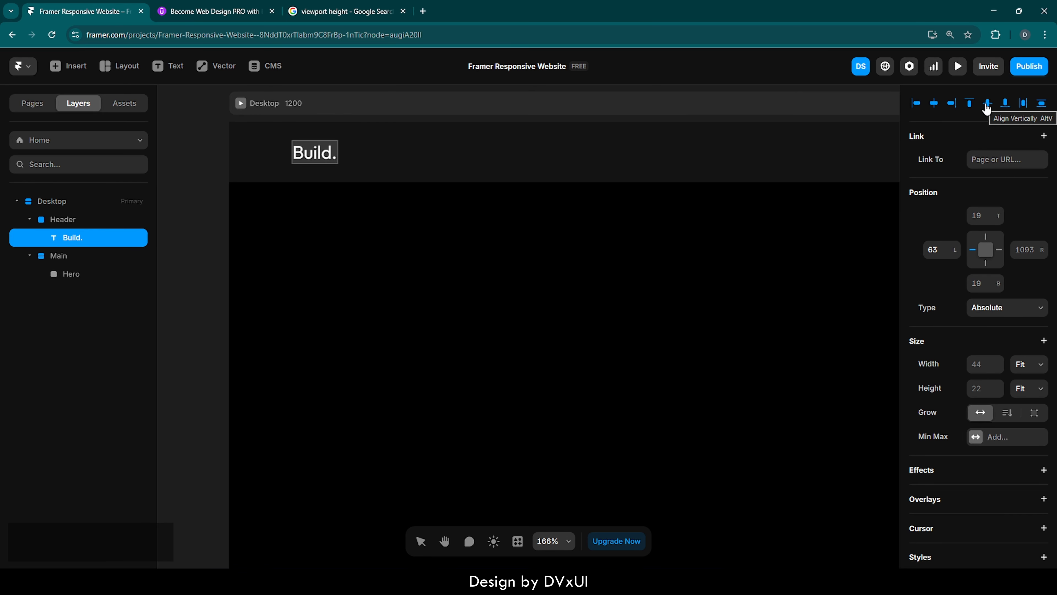
# Add a text layer reading "Home" near the middle of the Header.
pyautogui.click(303, 213)
pyautogui.scroll(-4, 302, 214)
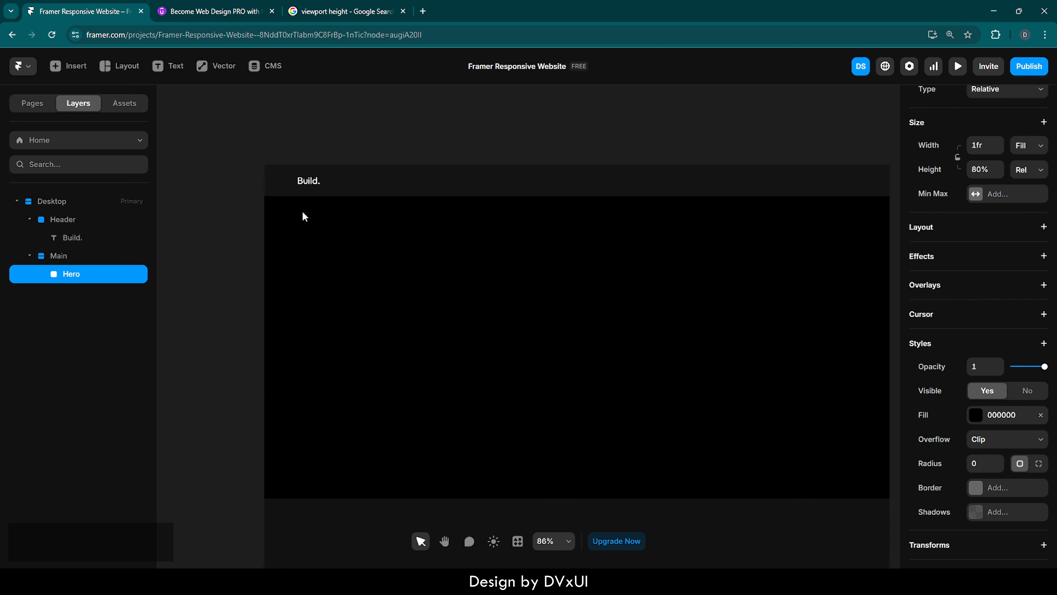
pyautogui.hscroll(1, 302, 213)
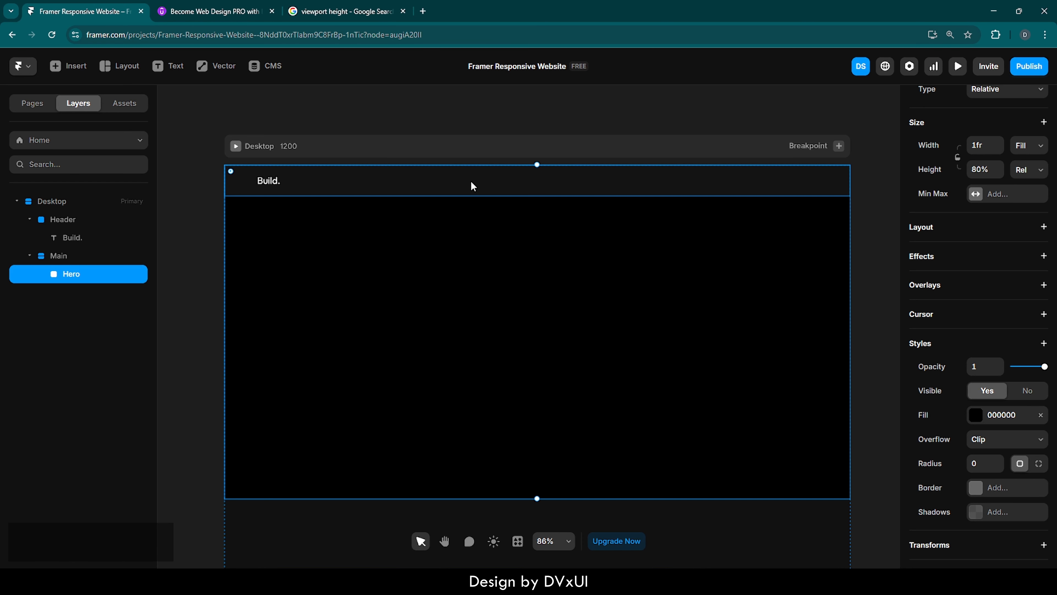
pyautogui.press('t')
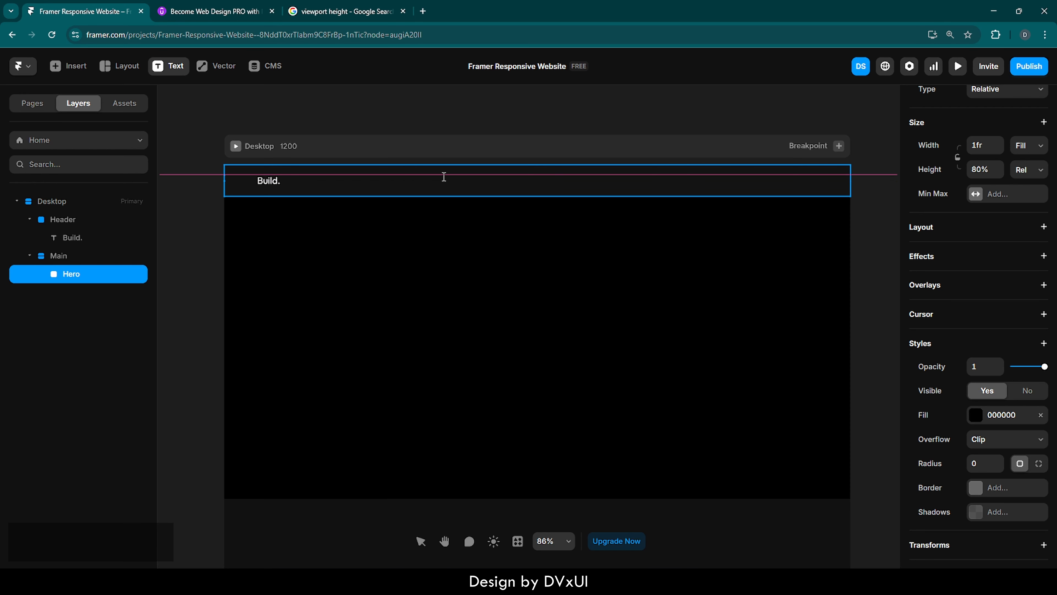
pyautogui.click(453, 181)
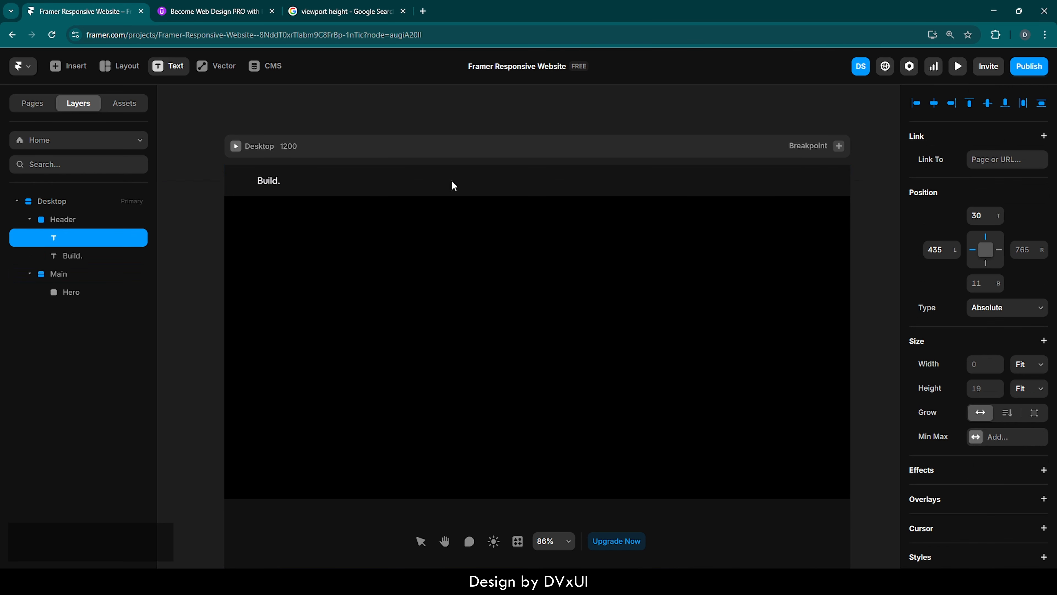
pyautogui.scroll(2, 460, 169)
pyautogui.scroll(5, 461, 170)
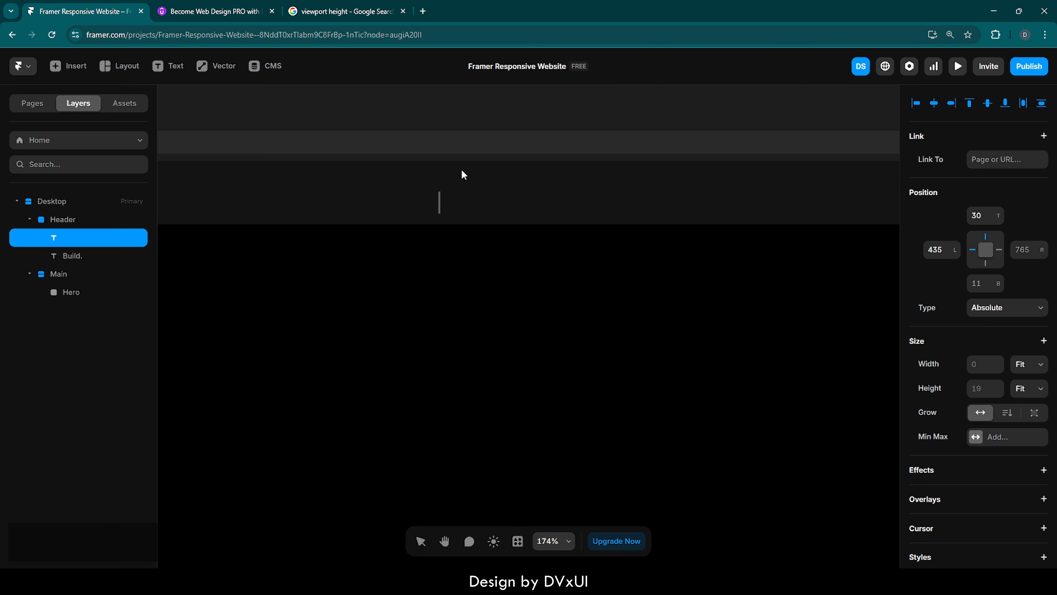
pyautogui.write('Home')
pyautogui.press('Escape')
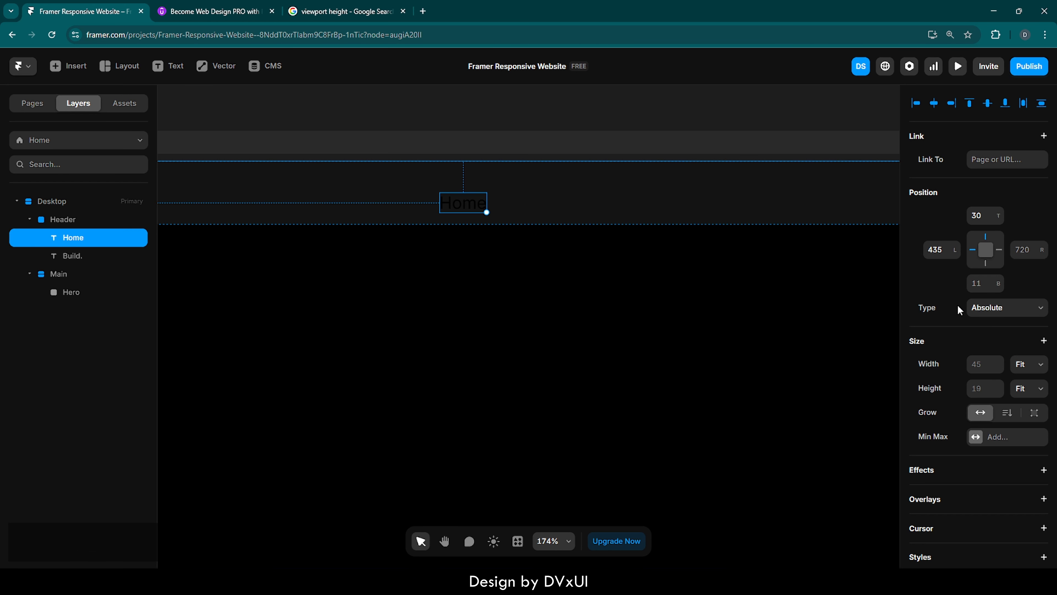
# Set the Home text's colour to FFFFFF.
pyautogui.scroll(-9, 964, 412)
pyautogui.scroll(-1, 965, 412)
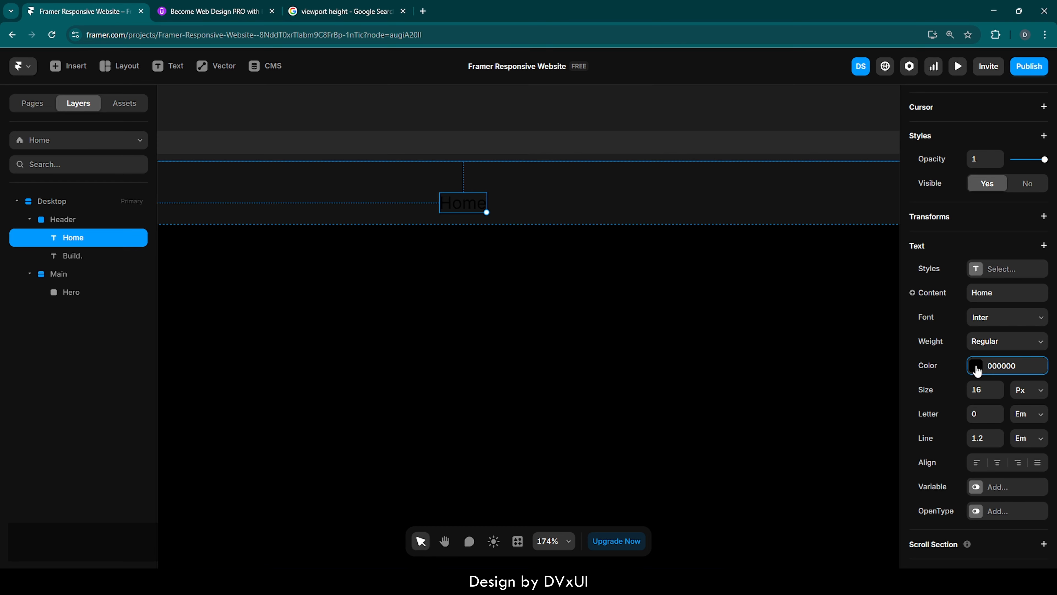
pyautogui.click(975, 365)
pyautogui.moveTo(749, 414); pyautogui.dragTo(726, 378)
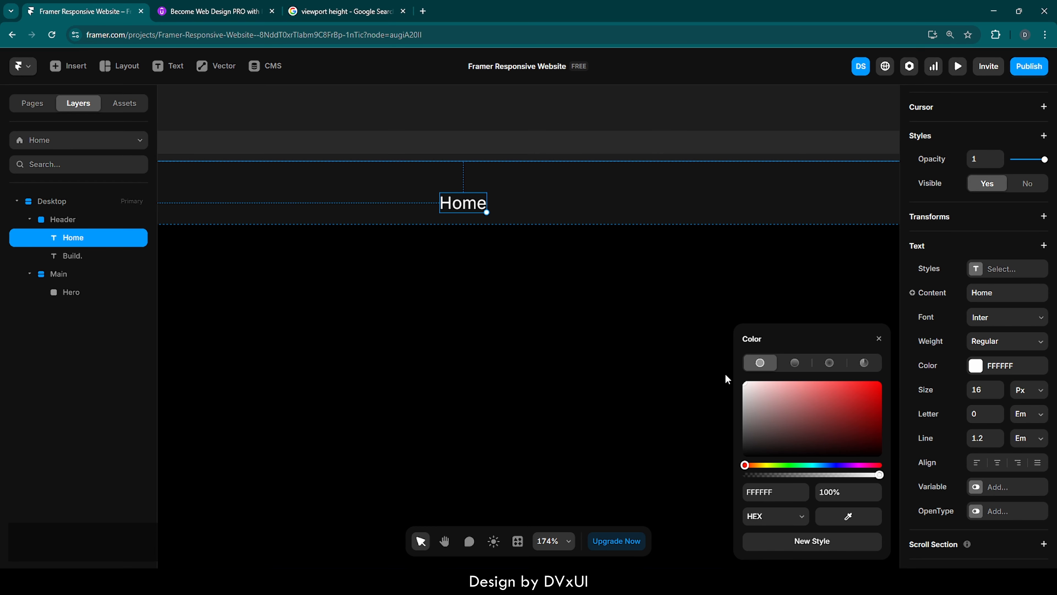
pyautogui.click(880, 341)
# Set the Home text's font to Outfit and its size to 18 px.
pyautogui.click(995, 320)
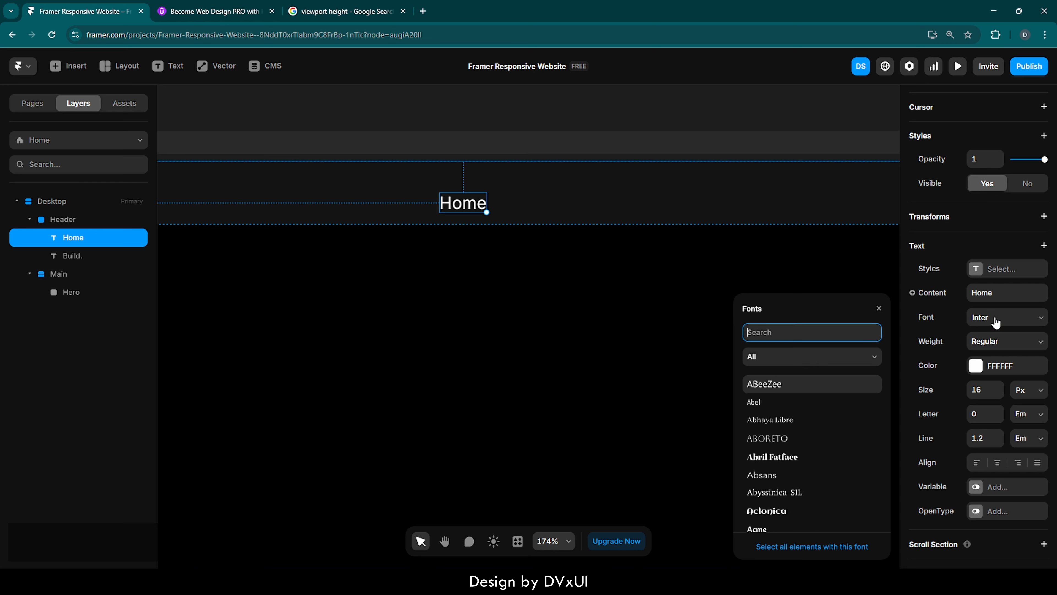
pyautogui.write('ouf')
pyautogui.press('BackSpace')
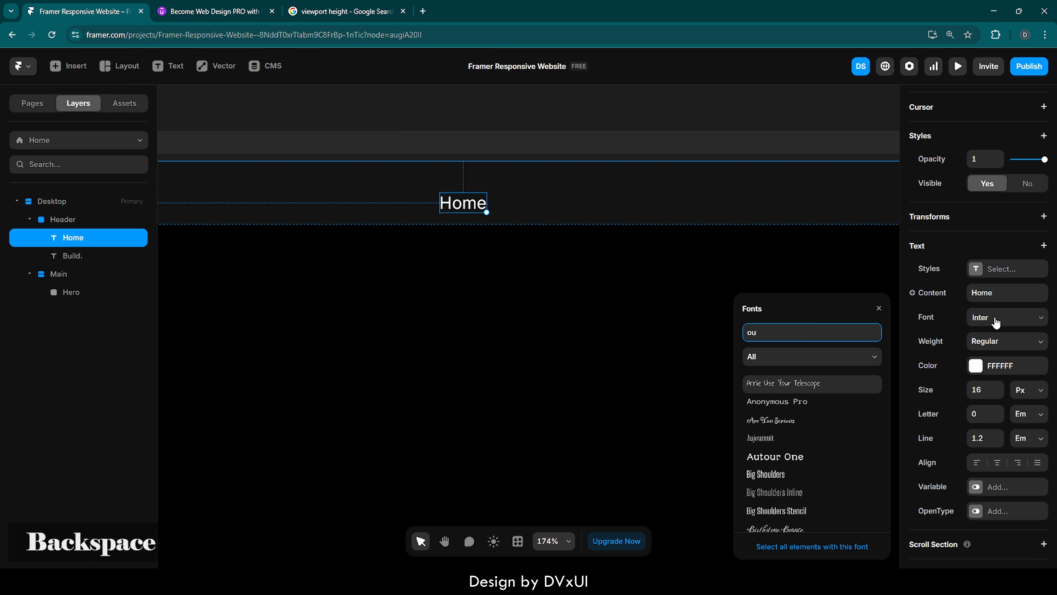
pyautogui.write('tfit')
pyautogui.press('Return')
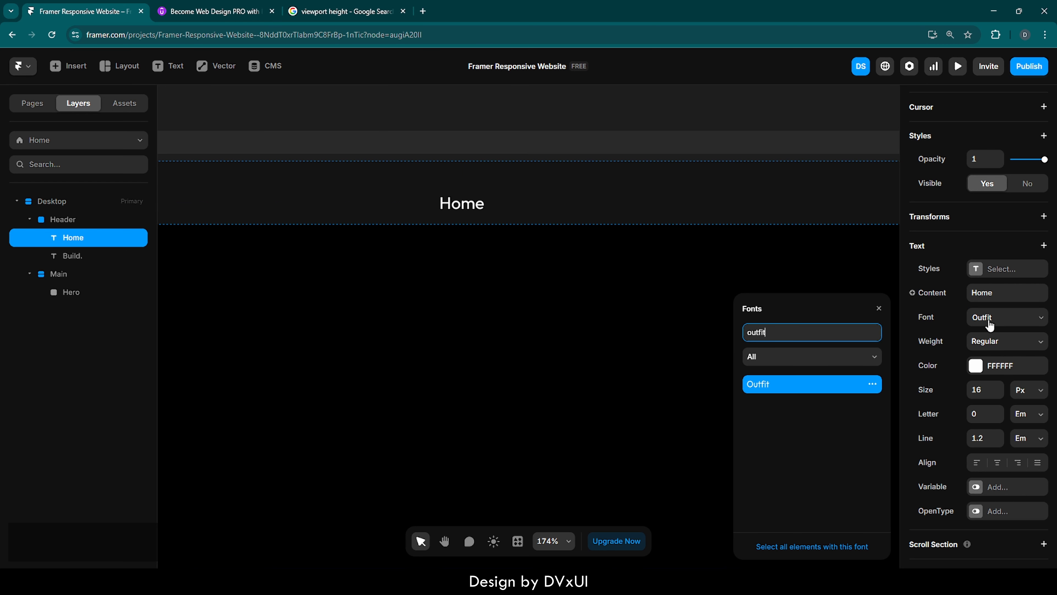
pyautogui.click(879, 308)
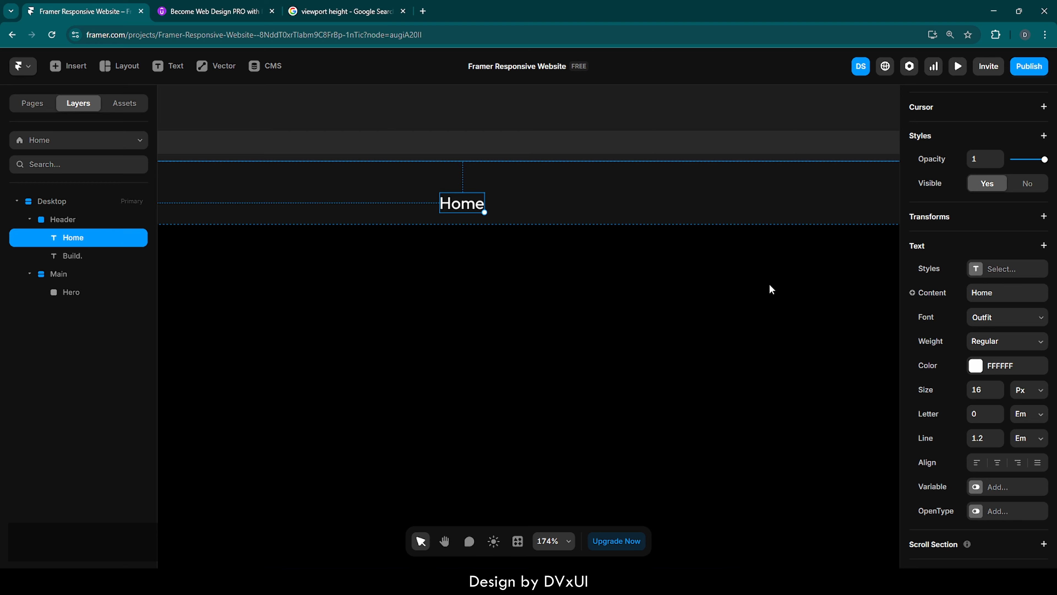
pyautogui.click(986, 387)
pyautogui.press('Up')
pyautogui.press('Up')
pyautogui.click(607, 279)
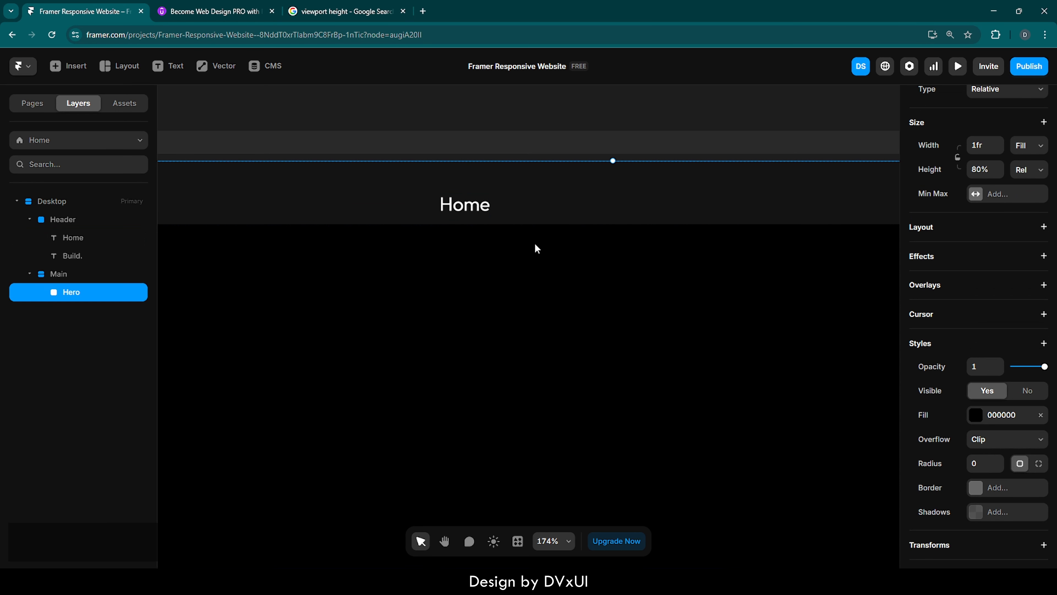
# Duplicate the Home text and move the copy to its right within the Header.
pyautogui.click(474, 210)
pyautogui.hotkey('ctrl', 'd')
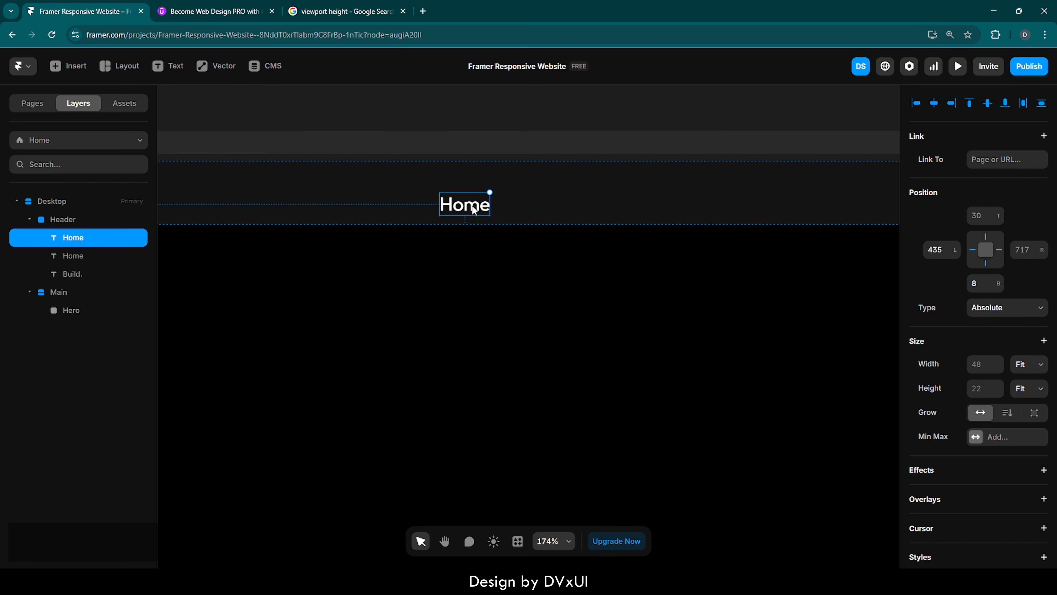
pyautogui.moveTo(475, 210); pyautogui.dragTo(567, 207)
# Rename the copied Home text in the Header to Community.
pyautogui.doubleClick(566, 204)
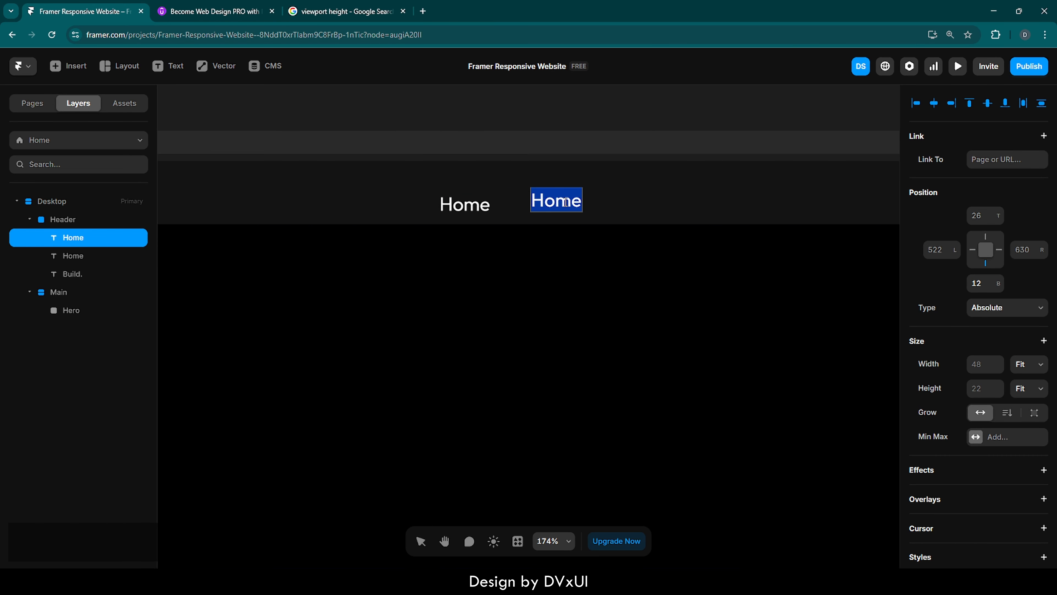
pyautogui.press('BackSpace')
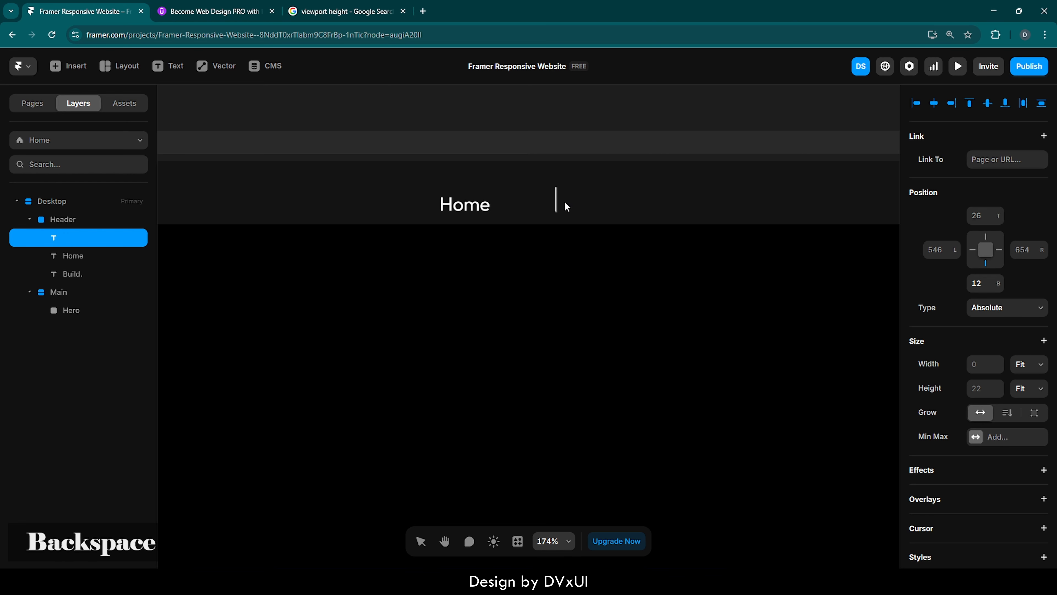
pyautogui.write('Community')
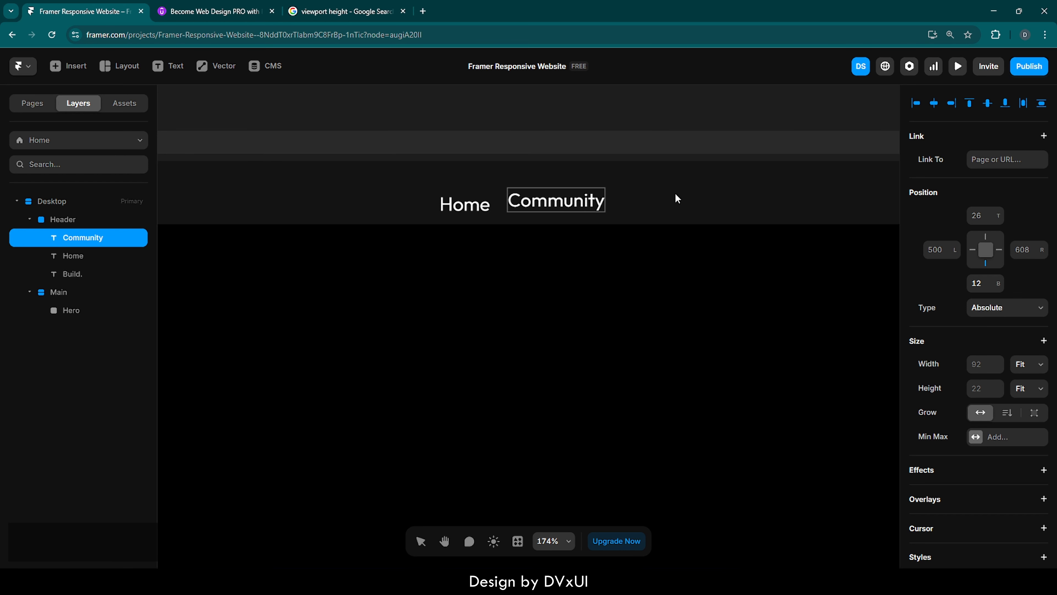
pyautogui.press('Escape')
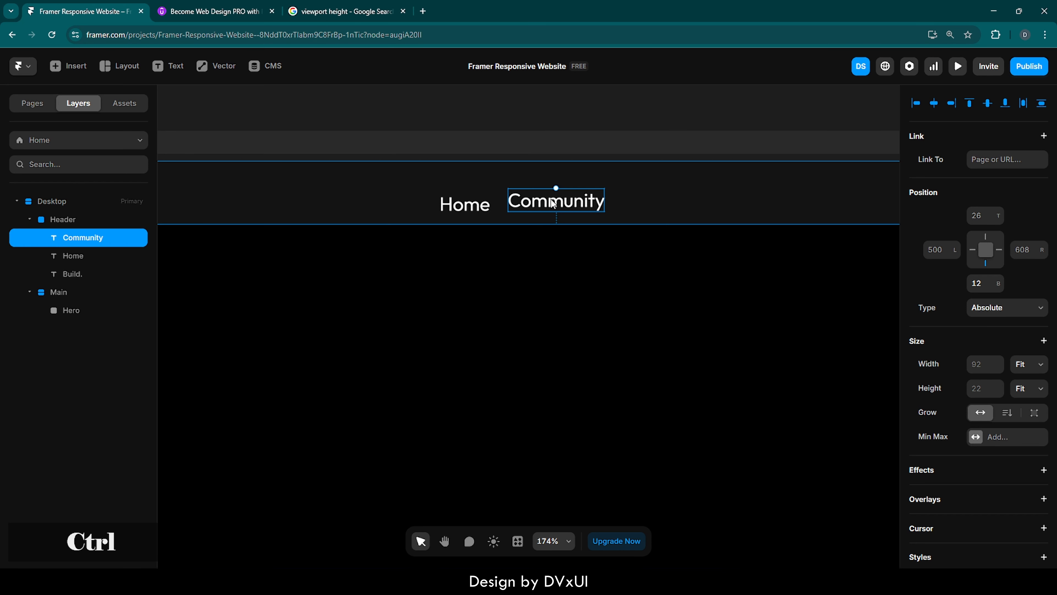
# Duplicate the Community text, move the copy to its right, and change its text to About us.
pyautogui.hotkey('ctrl', 'd')
pyautogui.moveTo(554, 203); pyautogui.dragTo(678, 203)
pyautogui.doubleClick(672, 199)
pyautogui.write('About s')
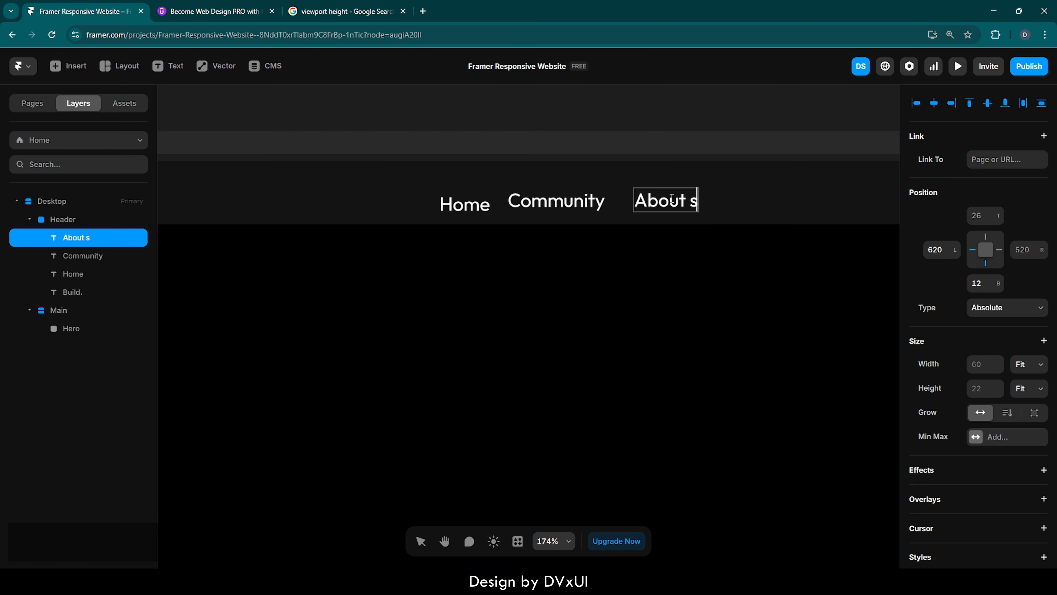
pyautogui.press('Left')
pyautogui.write('u')
pyautogui.press('Escape')
# Duplicate the About us text, move the copy to its right, and change its text to Contact.
pyautogui.hotkey('ctrl', 'd')
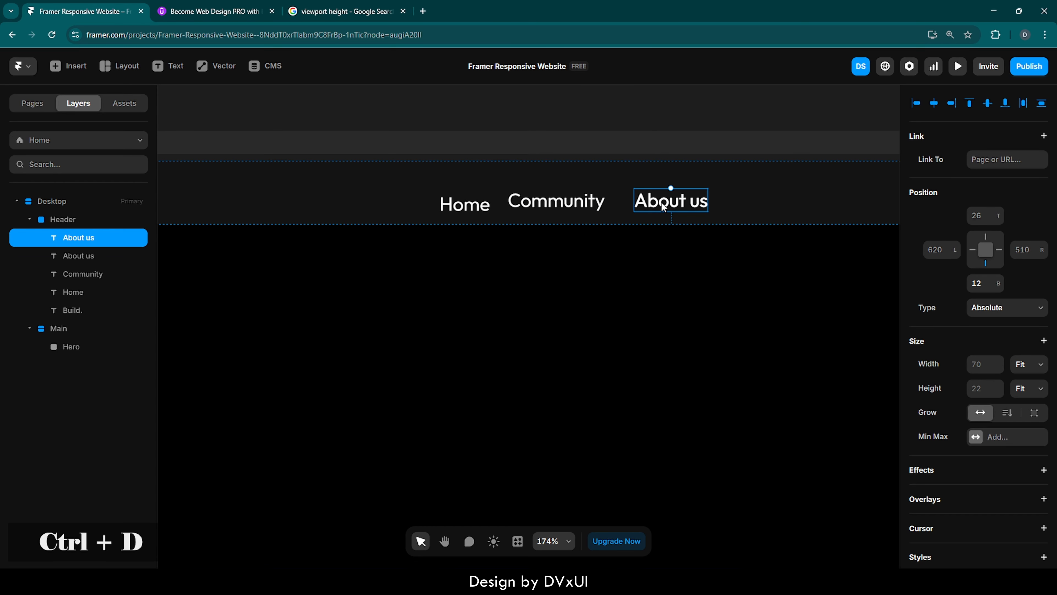
pyautogui.moveTo(661, 208); pyautogui.dragTo(764, 209)
pyautogui.doubleClick(763, 208)
pyautogui.press('BackSpace')
pyautogui.hotkey('ctrl', 'a')
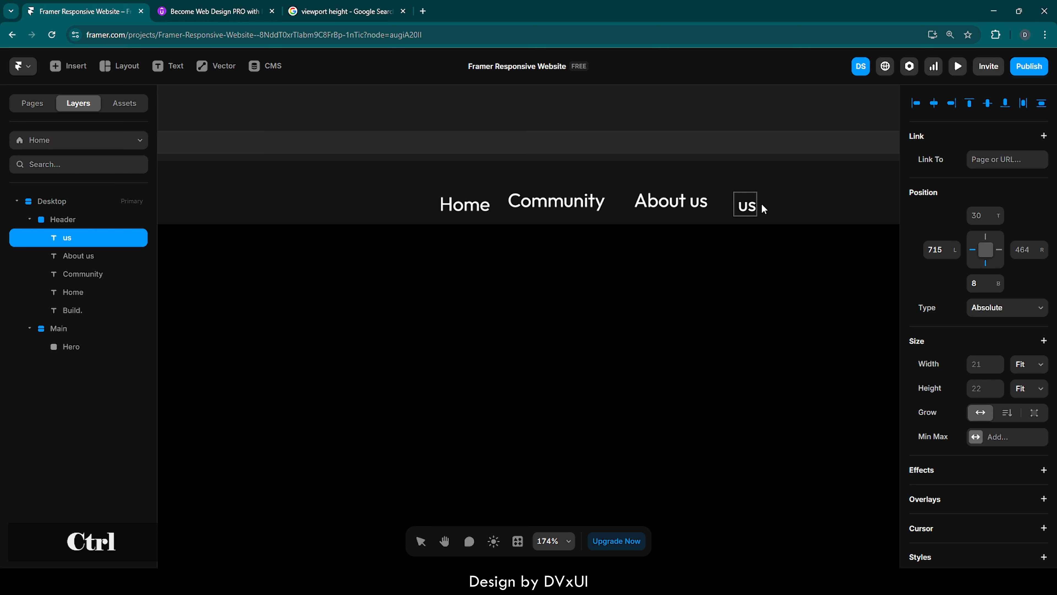
pyautogui.press('BackSpace')
pyautogui.write('Contact')
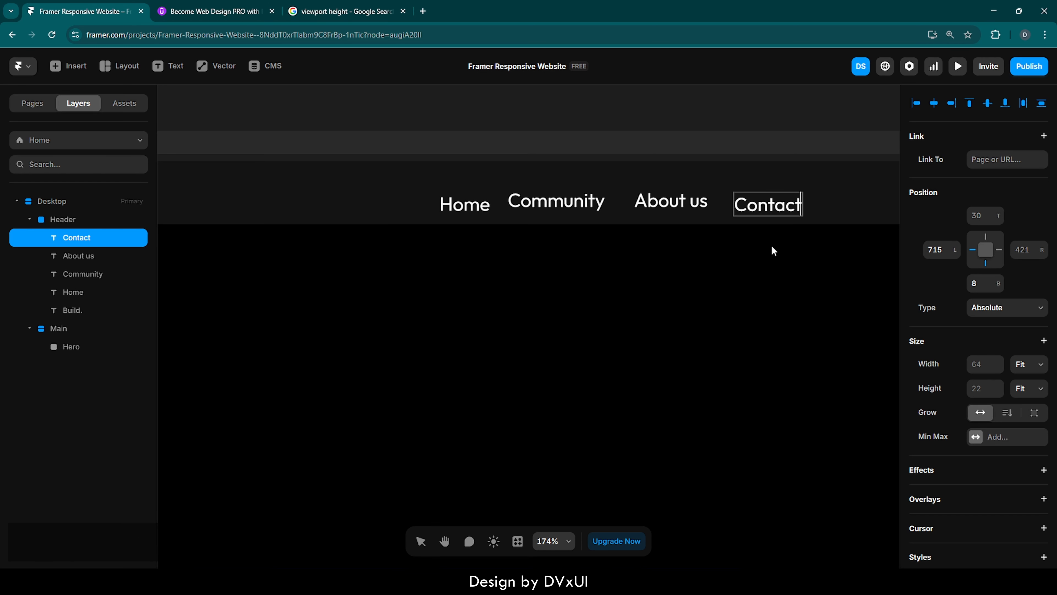
pyautogui.press('Escape')
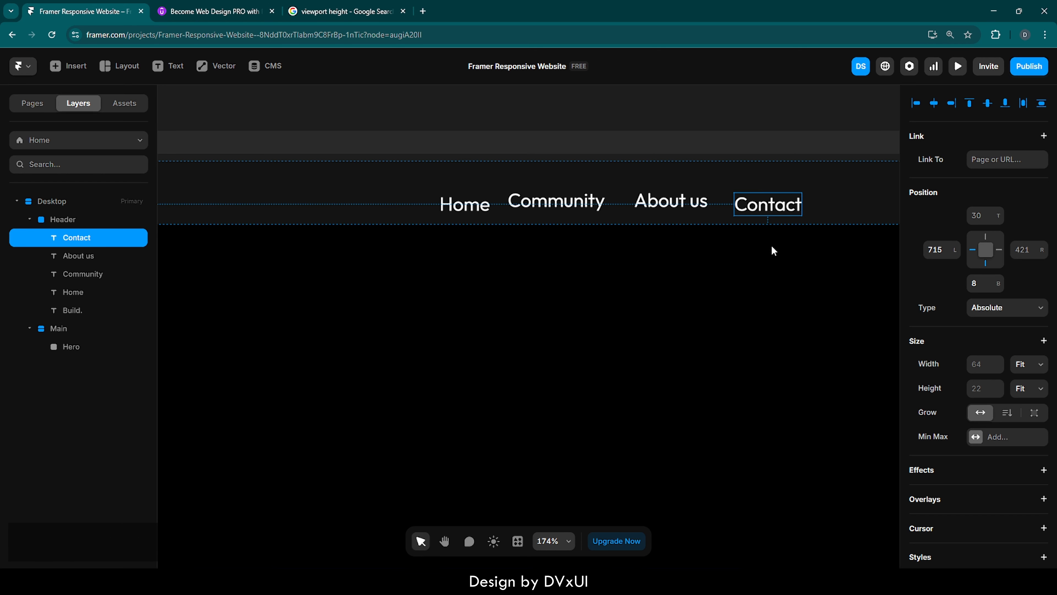
# Set the font weight of all four navigation links to Medium.
pyautogui.keyDown('shift'); pyautogui.click(685, 201); pyautogui.keyUp('shift')
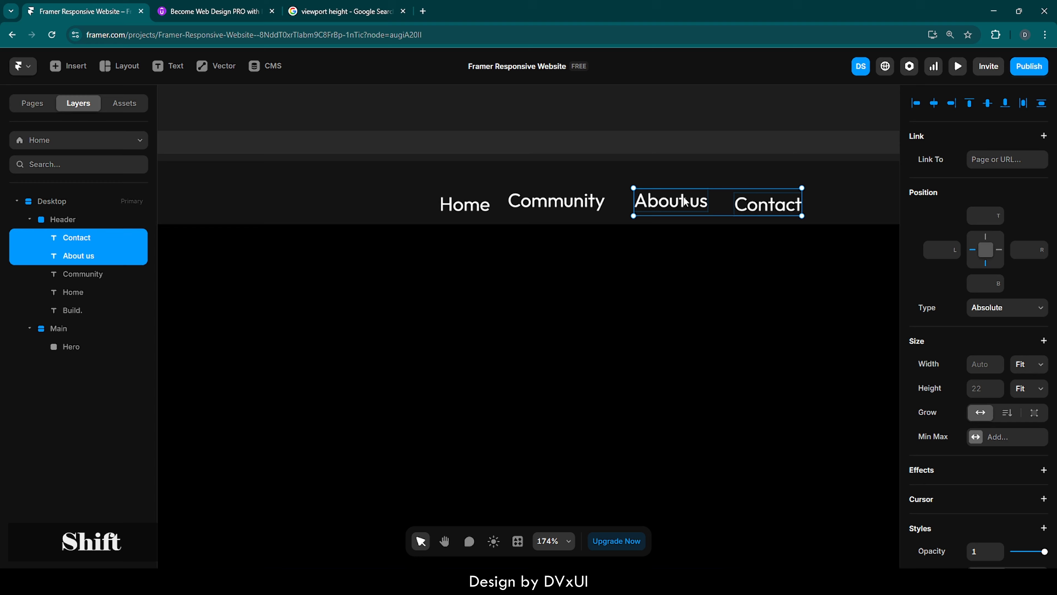
pyautogui.keyDown('shift'); pyautogui.click(558, 199); pyautogui.keyUp('shift')
pyautogui.keyDown('shift'); pyautogui.click(471, 208); pyautogui.keyUp('shift')
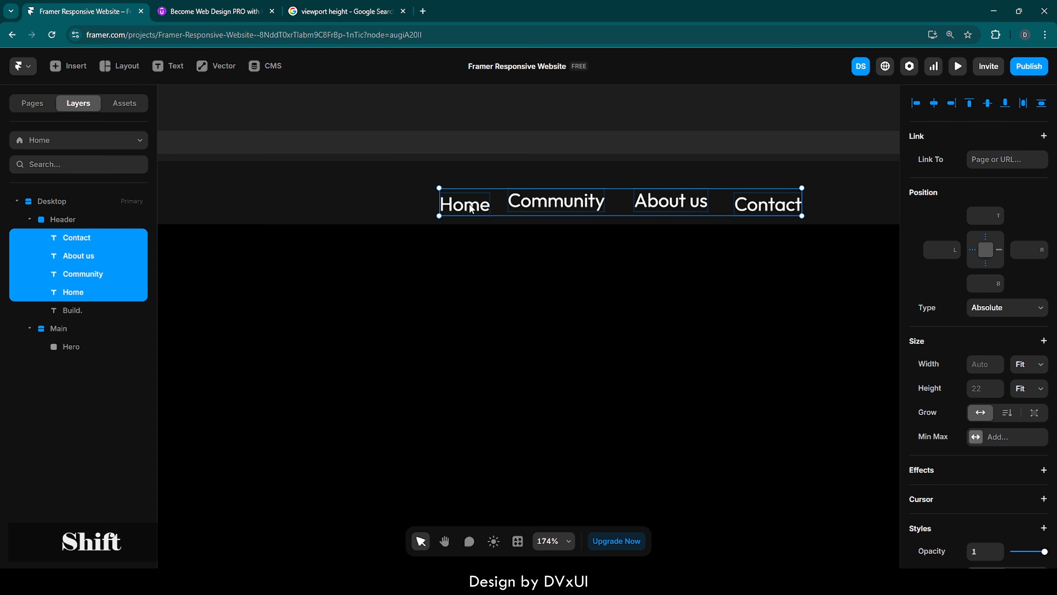
pyautogui.scroll(-7, 974, 428)
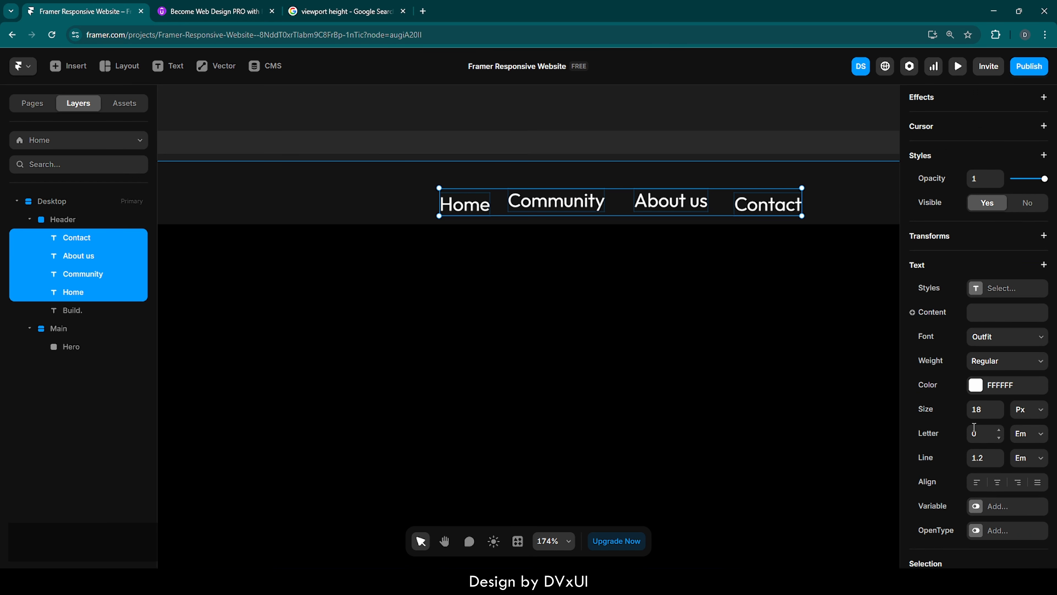
pyautogui.scroll(-2, 974, 428)
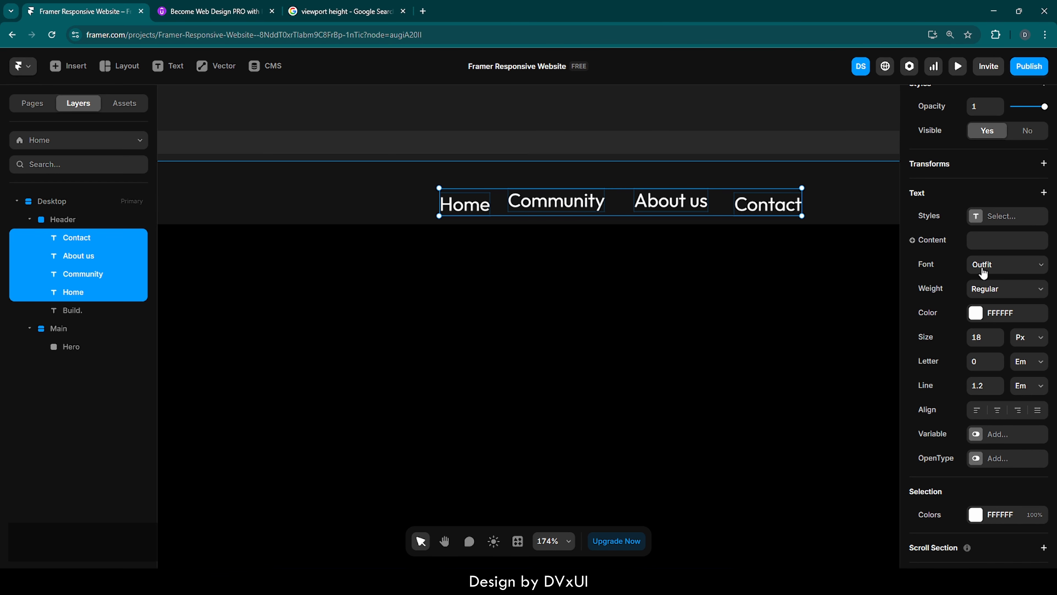
pyautogui.click(987, 291)
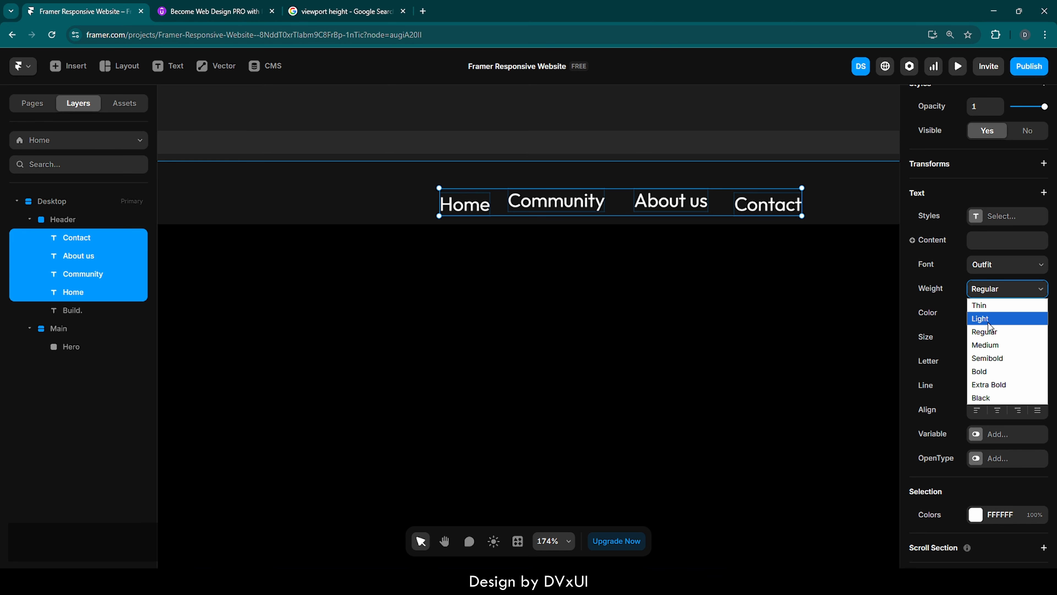
pyautogui.click(988, 345)
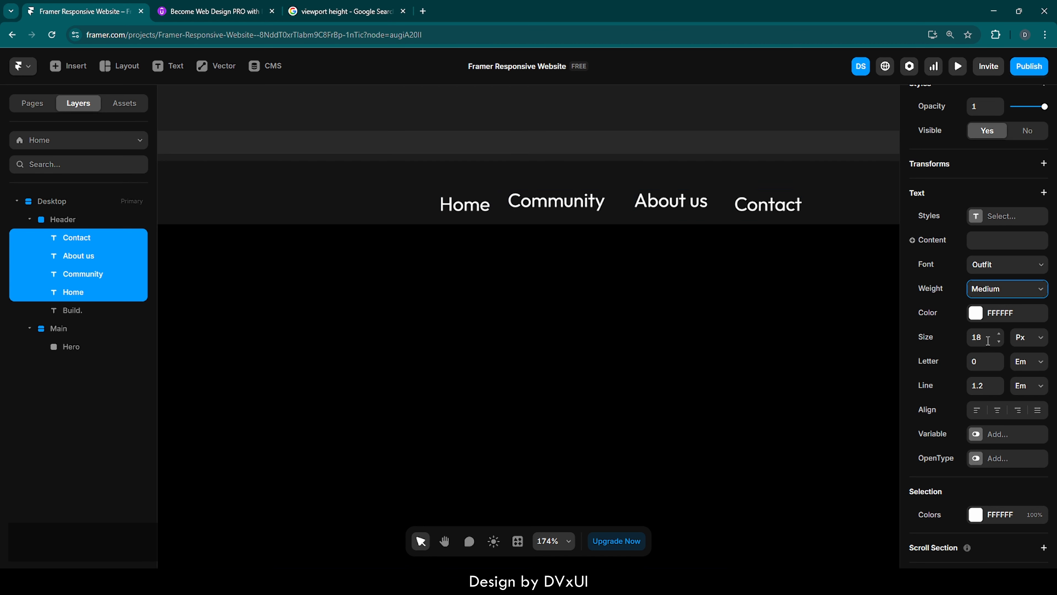
# Set the Build. logo's font weight to Medium.
pyautogui.scroll(-3, 545, 281)
pyautogui.scroll(-3, 544, 281)
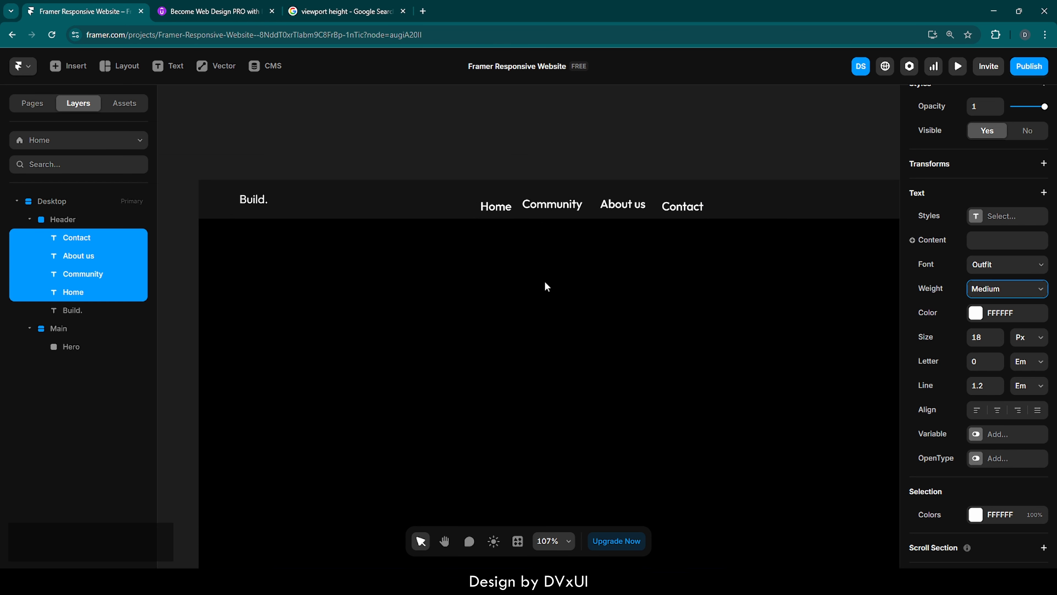
pyautogui.scroll(-3, 544, 281)
pyautogui.hscroll(1, 544, 281)
pyautogui.hscroll(1, 544, 281)
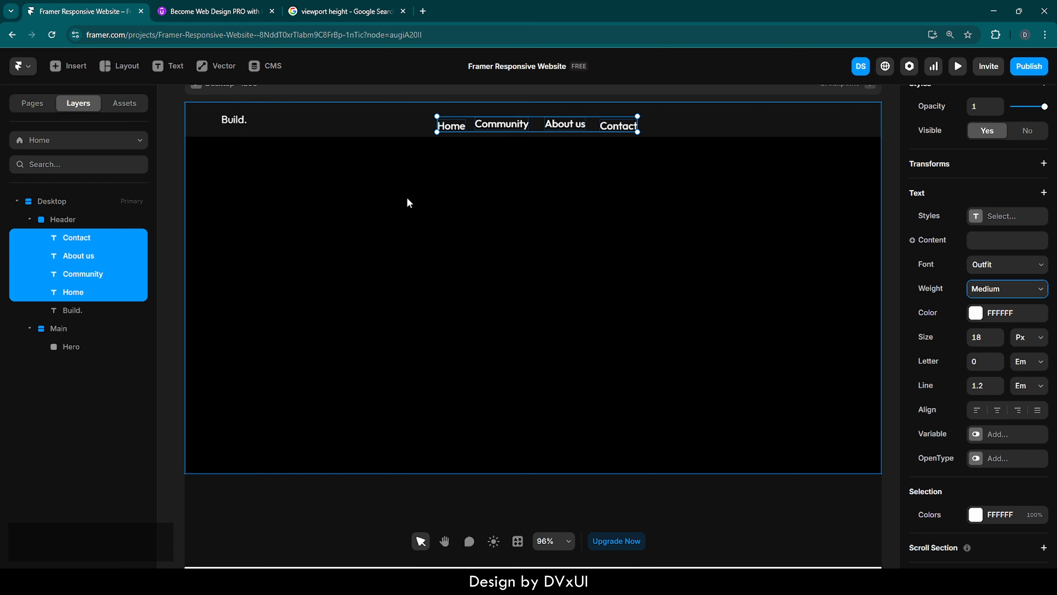
pyautogui.click(234, 120)
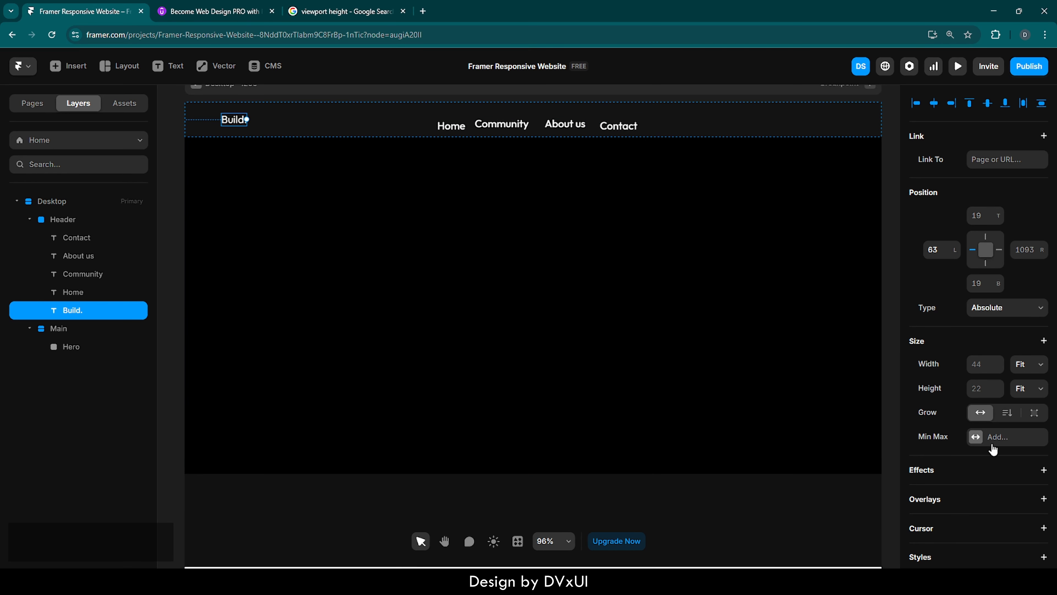
pyautogui.scroll(-10, 991, 444)
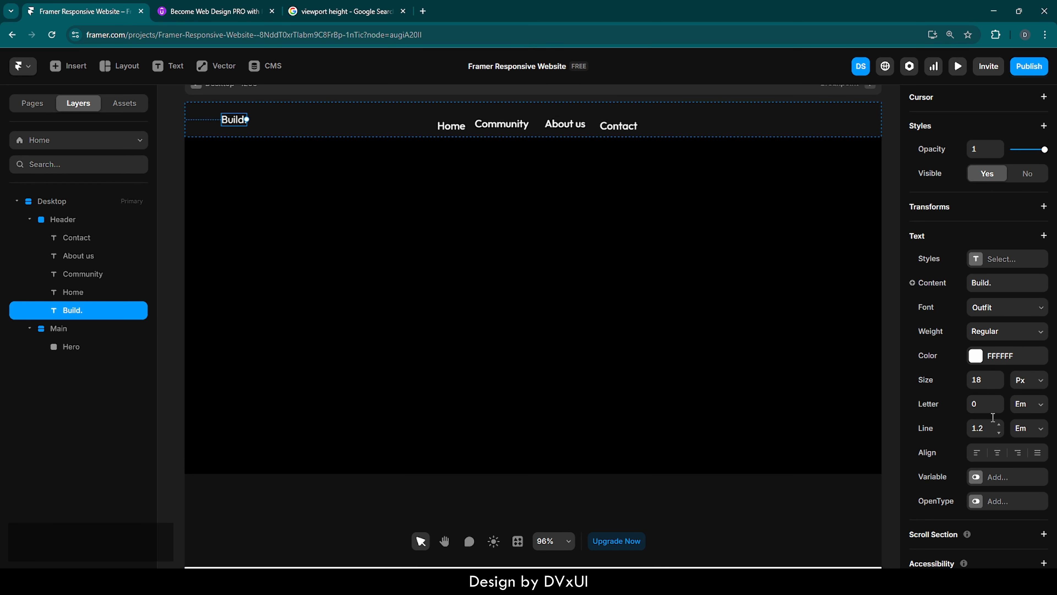
pyautogui.click(997, 333)
pyautogui.click(1001, 389)
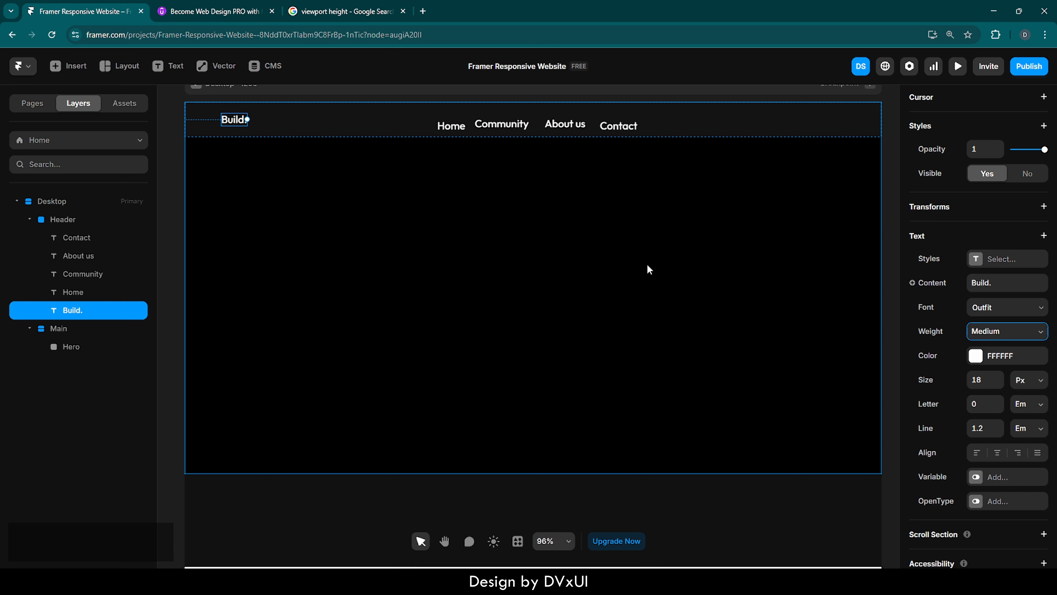
# Wrap the four navigation links together in a stack.
pyautogui.click(647, 265)
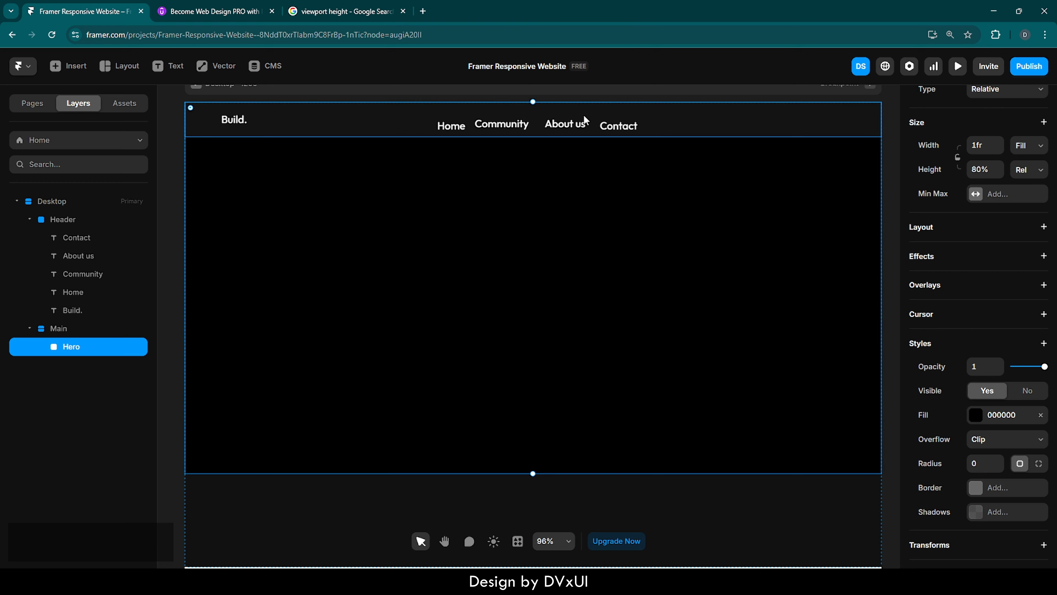
pyautogui.click(452, 125)
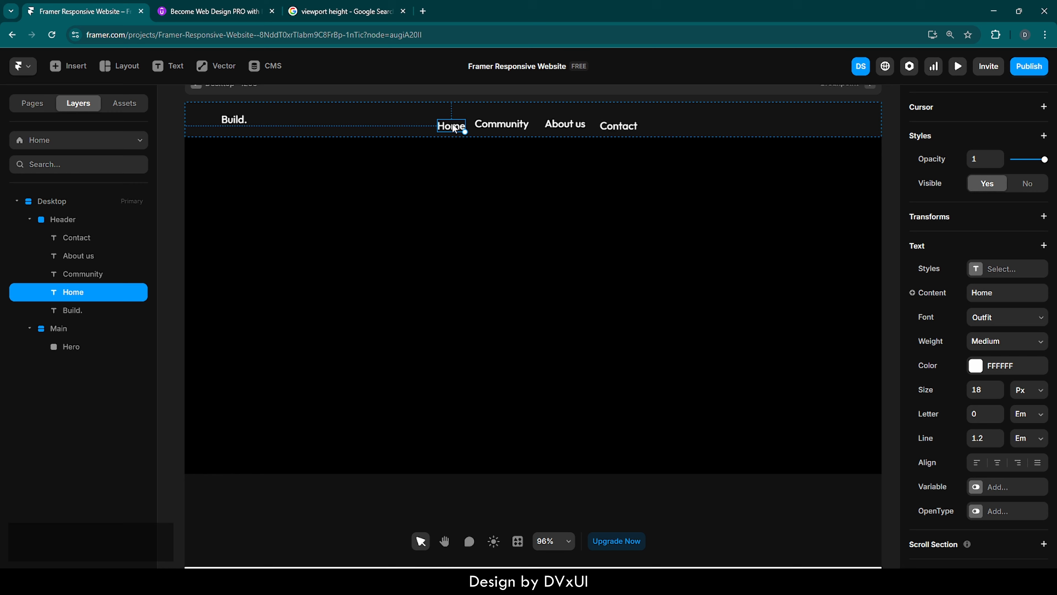
pyautogui.keyDown('shift'); pyautogui.click(502, 124); pyautogui.keyUp('shift')
pyautogui.keyDown('shift'); pyautogui.click(565, 124); pyautogui.keyUp('shift')
pyautogui.keyDown('shift'); pyautogui.click(615, 127); pyautogui.keyUp('shift')
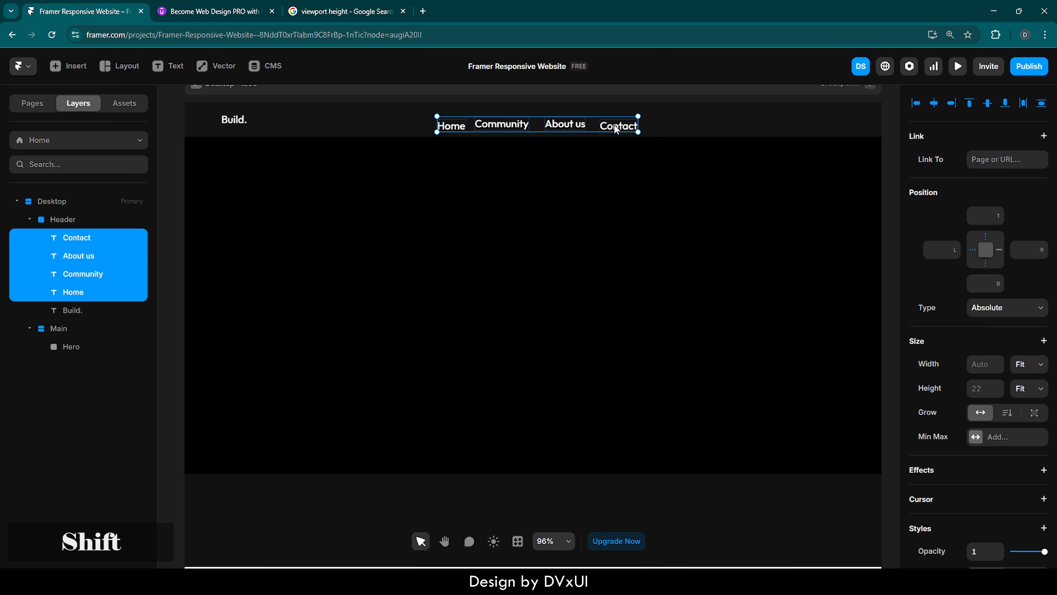
pyautogui.rightClick(615, 125)
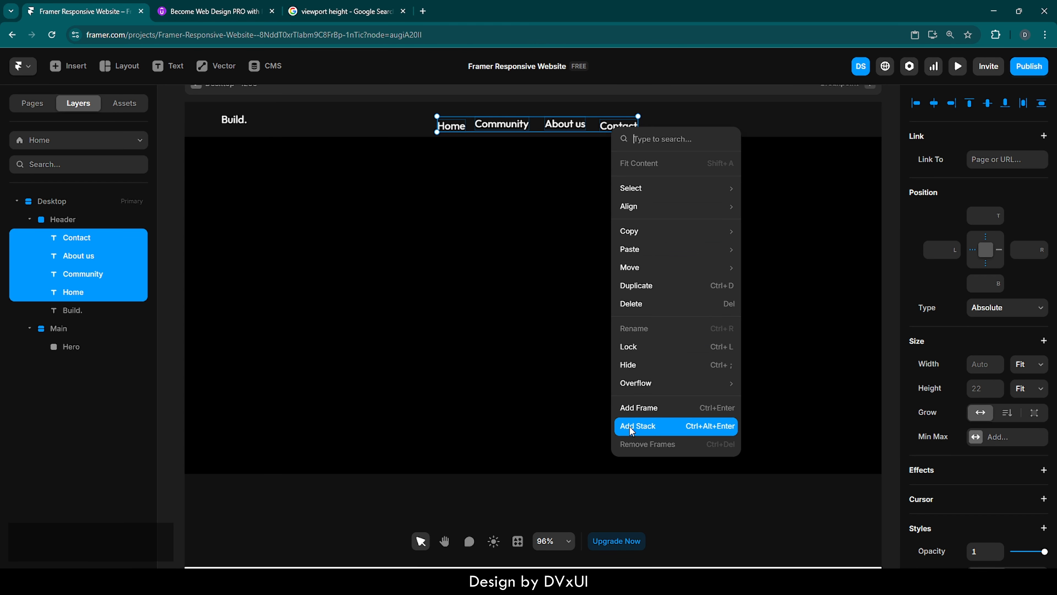
pyautogui.click(649, 433)
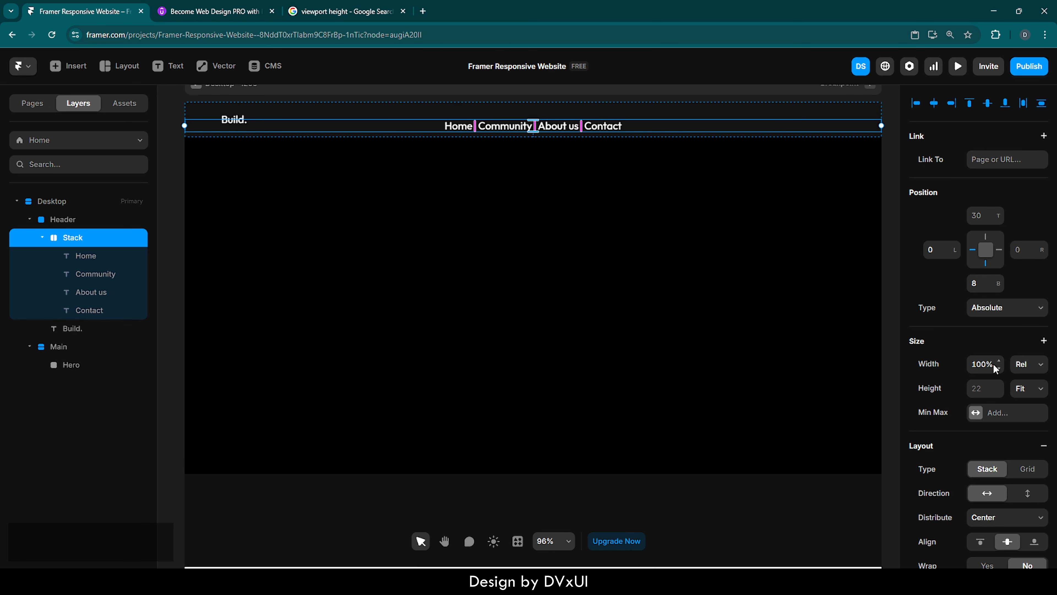
# Set the stack's width to Fit Content and center it horizontally and vertically in the Header.
pyautogui.click(1023, 364)
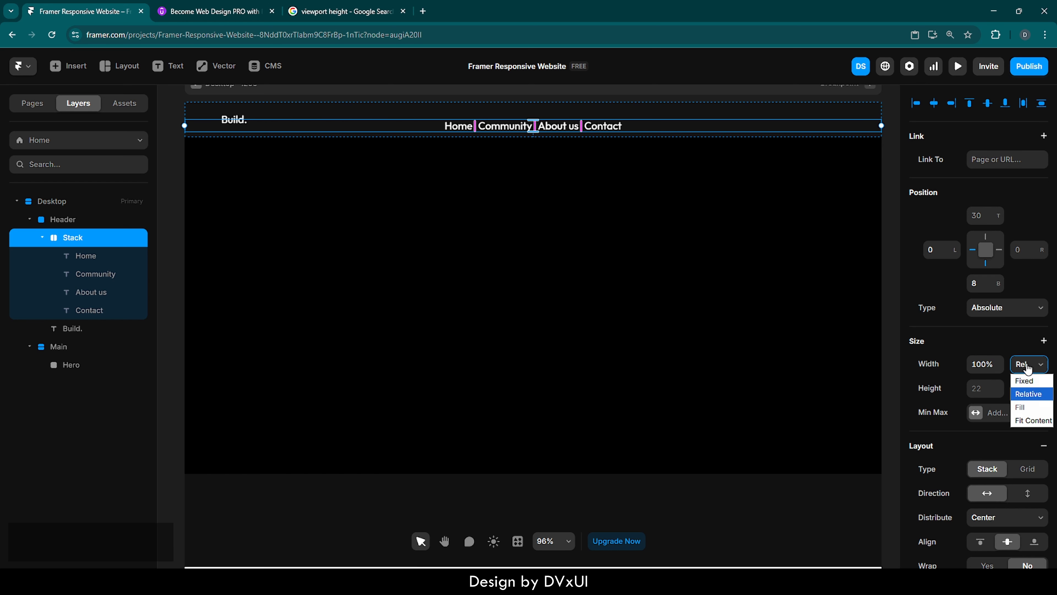
pyautogui.click(1029, 422)
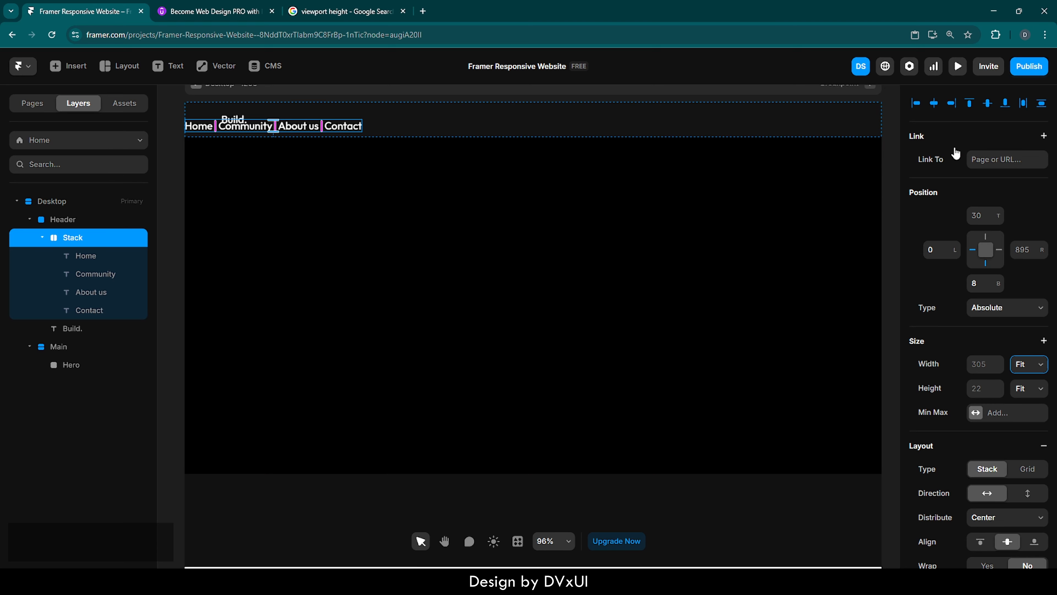
pyautogui.click(934, 104)
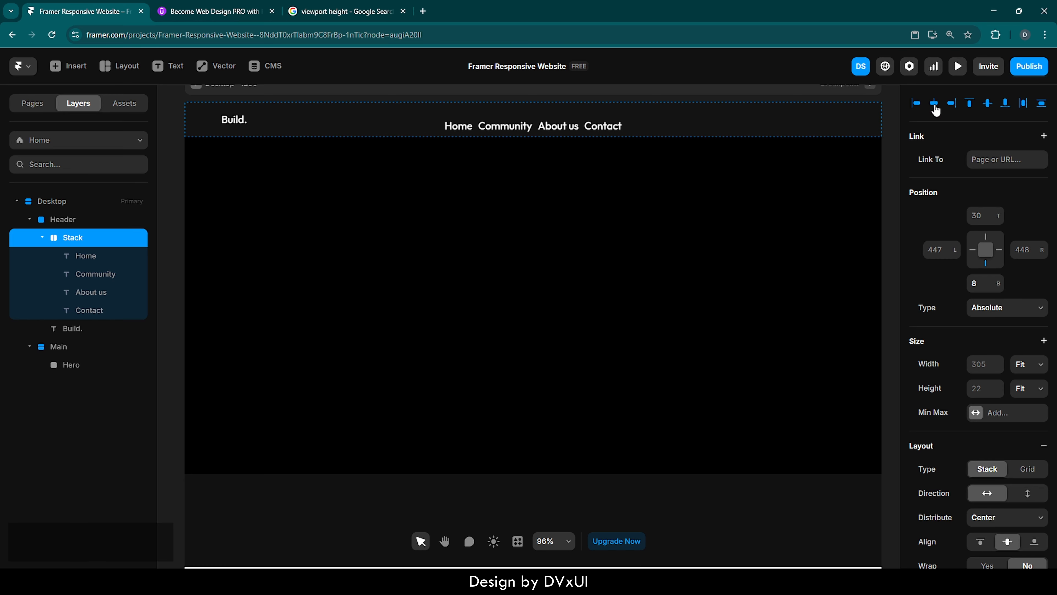
pyautogui.click(989, 104)
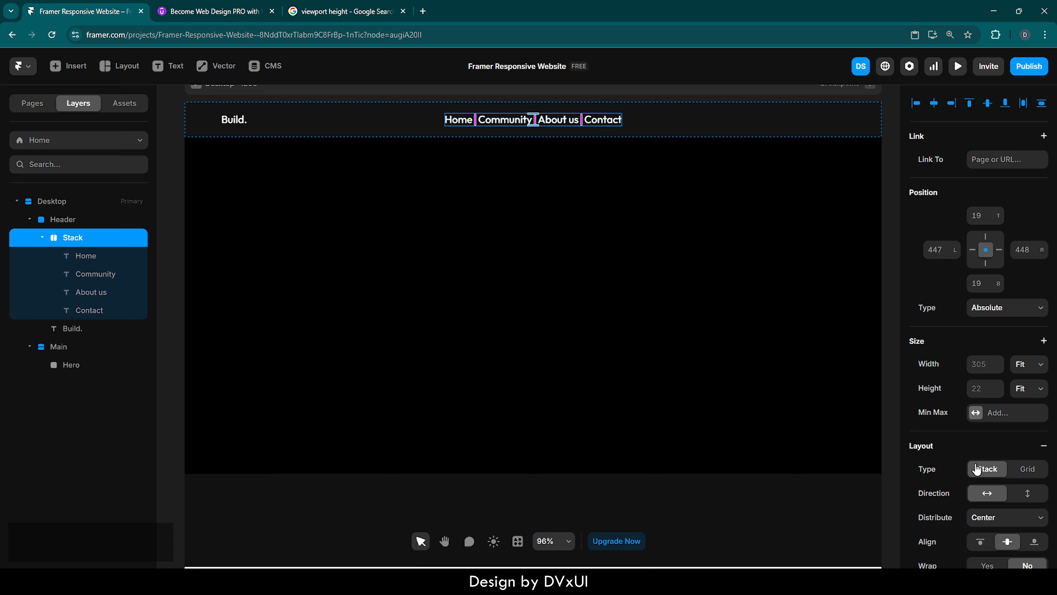
# Set the stack's gap between links to 48.
pyautogui.scroll(-3, 977, 469)
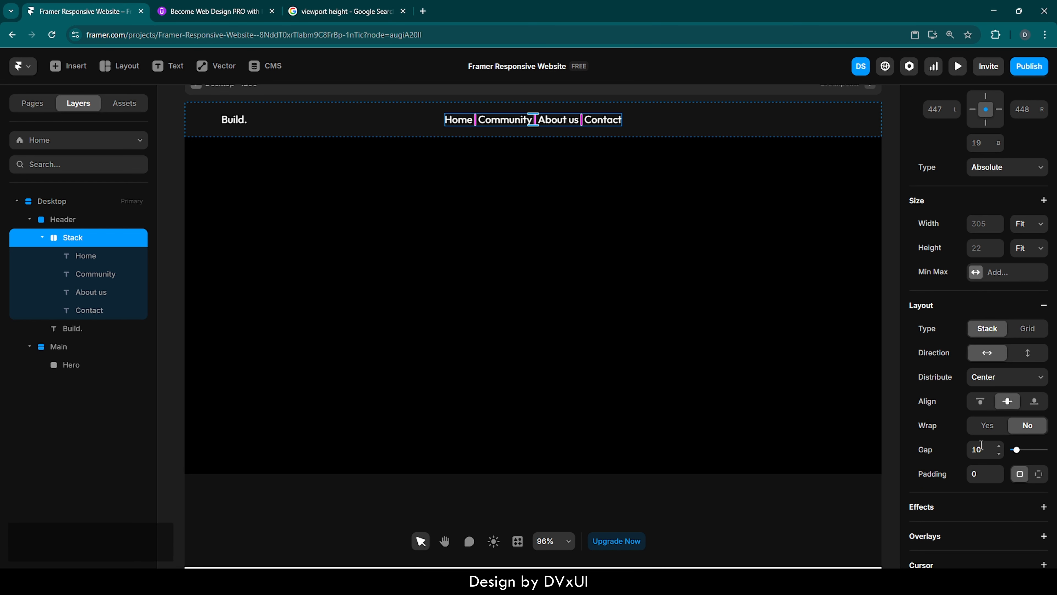
pyautogui.click(982, 444)
pyautogui.write('48')
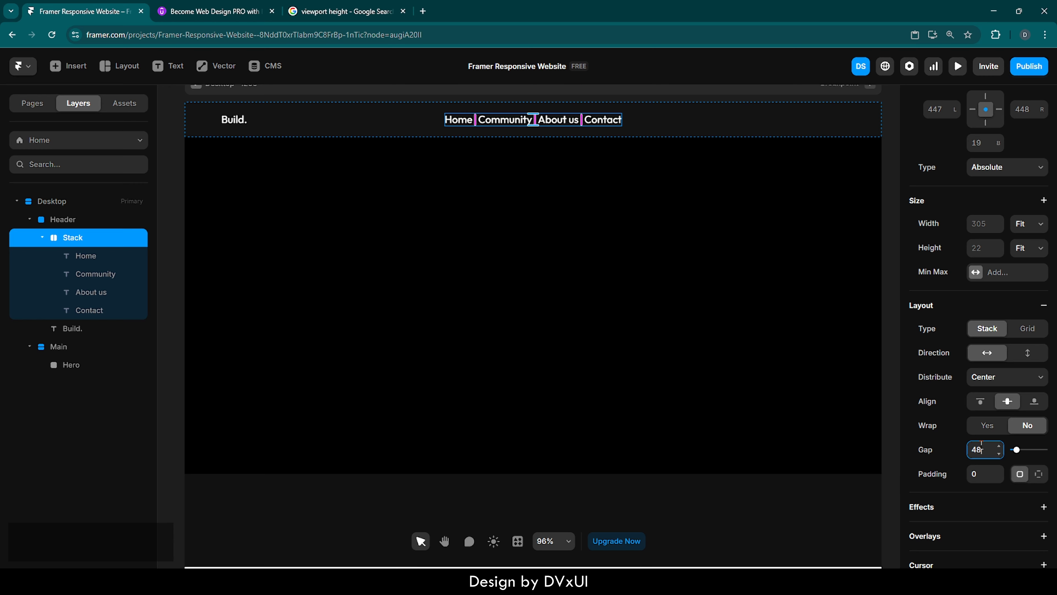
pyautogui.press('Return')
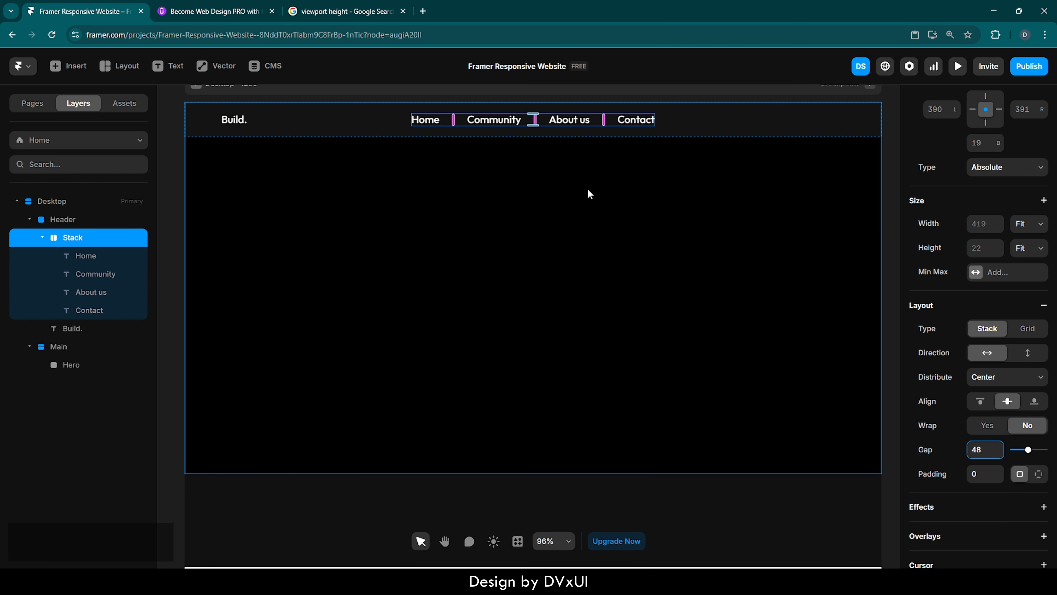
# Set the font size of all four navigation links to 16 px.
pyautogui.click(426, 120)
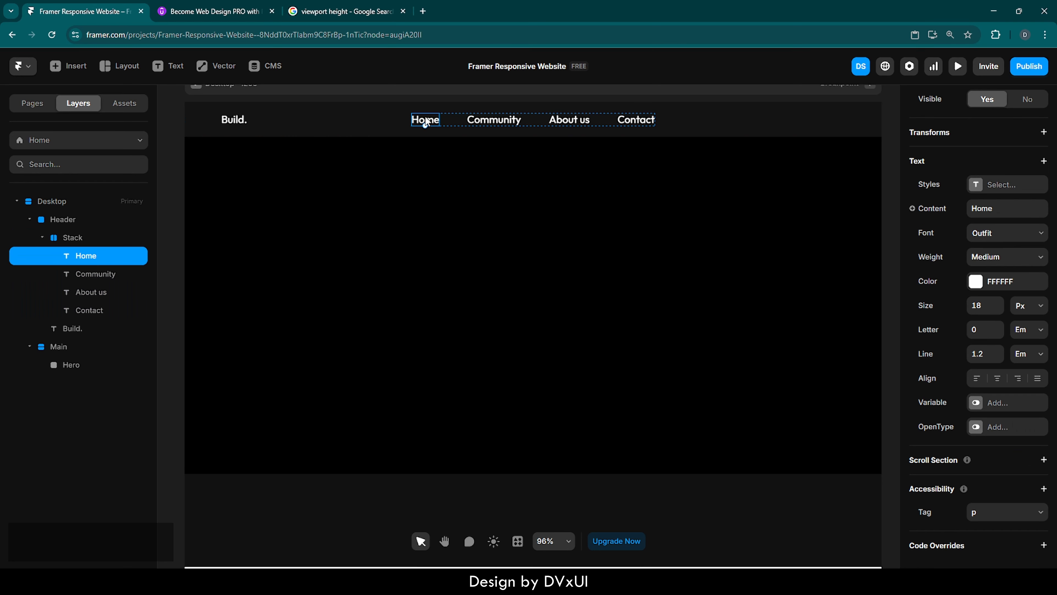
pyautogui.keyDown('shift'); pyautogui.click(495, 119); pyautogui.keyUp('shift')
pyautogui.keyDown('shift'); pyautogui.click(566, 122); pyautogui.keyUp('shift')
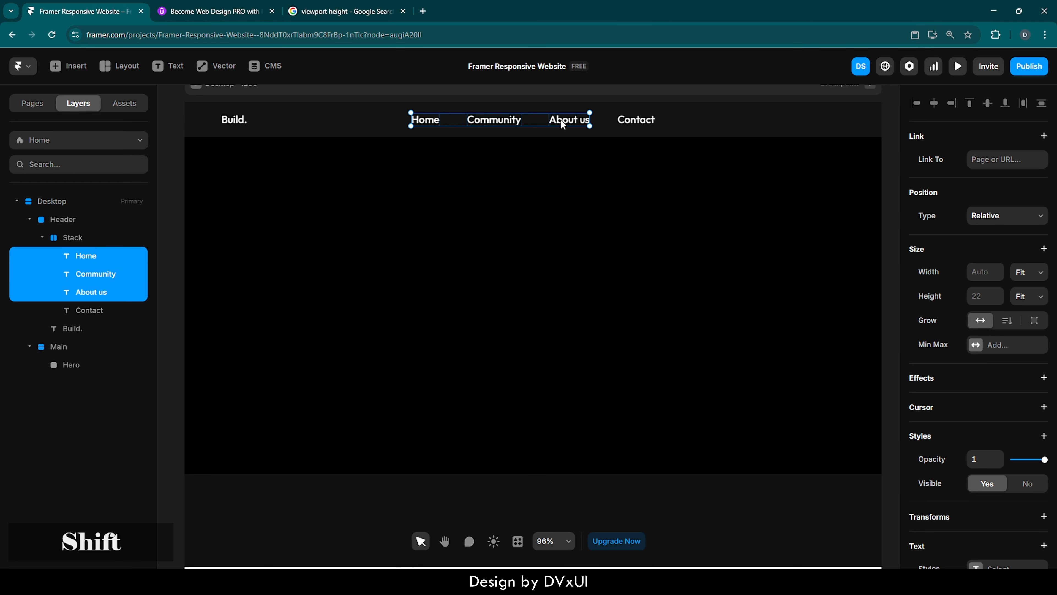
pyautogui.keyDown('shift'); pyautogui.click(624, 122); pyautogui.keyUp('shift')
pyautogui.scroll(-7, 953, 417)
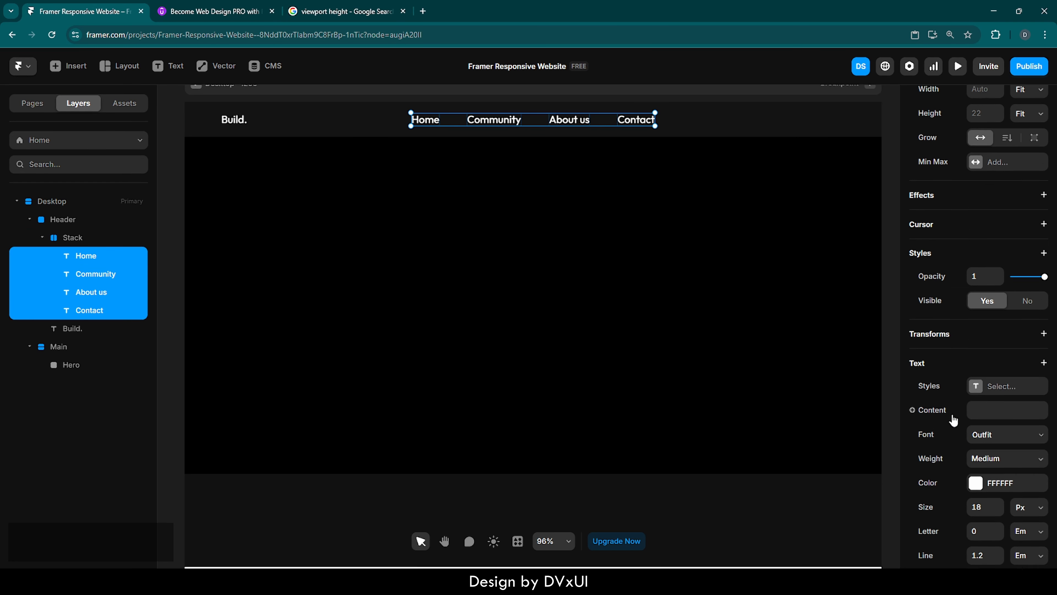
pyautogui.click(983, 396)
pyautogui.press('Down')
pyautogui.press('Down')
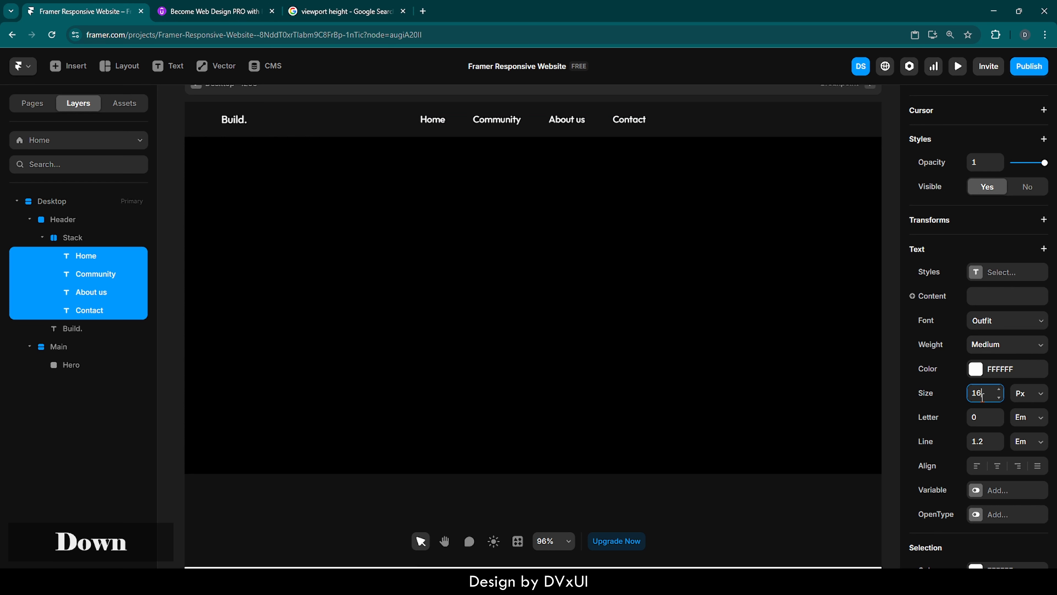
pyautogui.click(639, 243)
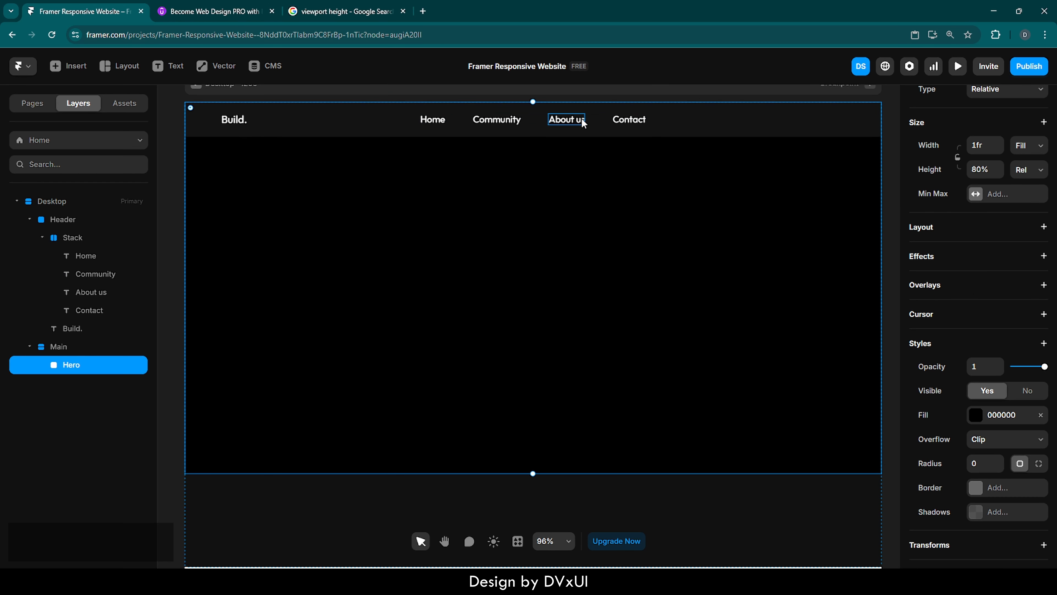
# Set the Community, About us and Contact links' text color opacity to 60%.
pyautogui.click(589, 118)
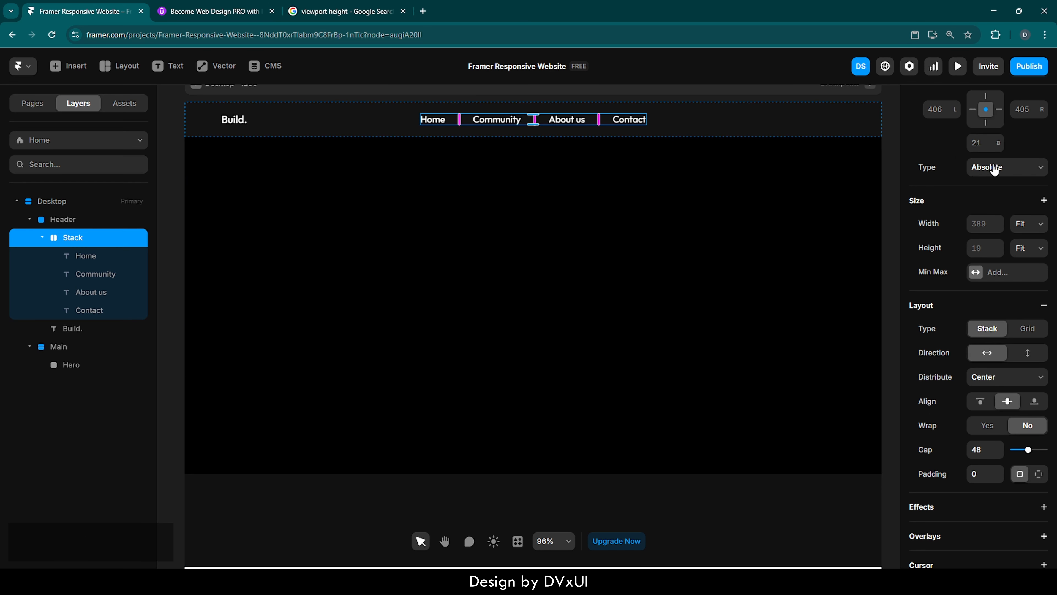
pyautogui.scroll(3, 993, 167)
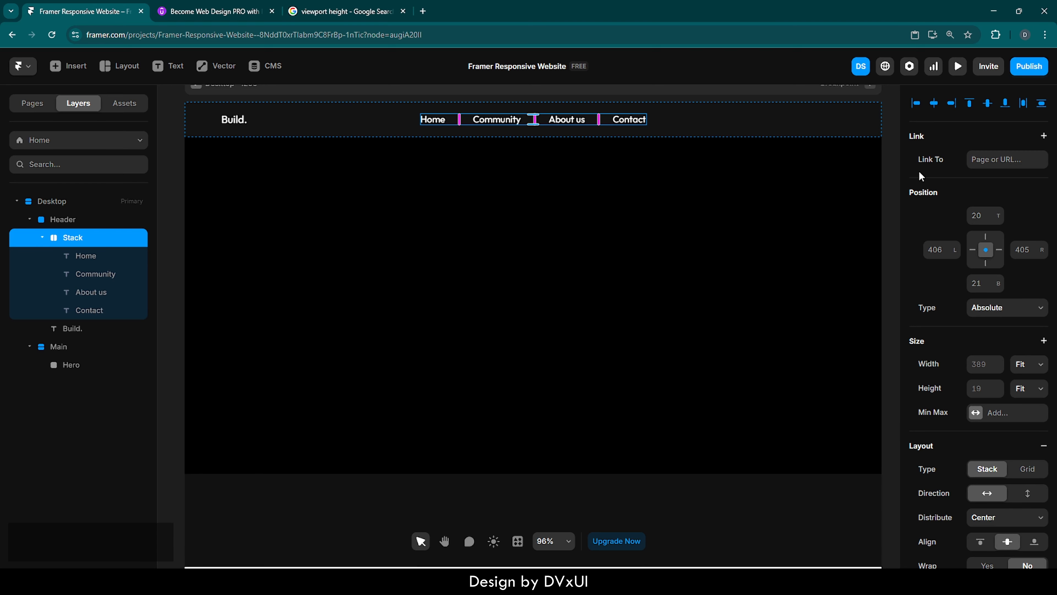
pyautogui.click(496, 119)
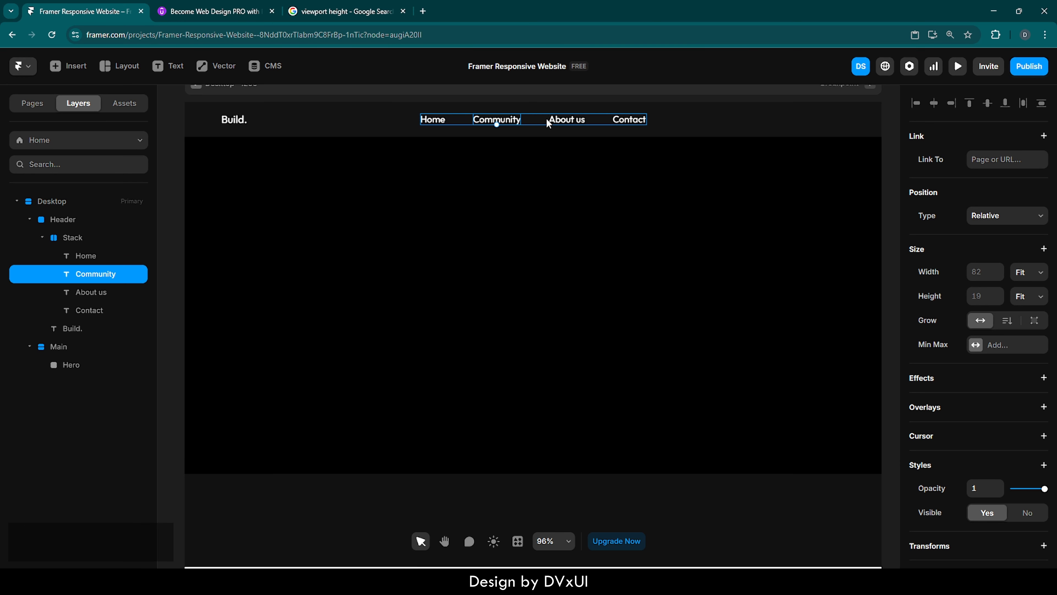
pyautogui.keyDown('shift'); pyautogui.click(578, 121); pyautogui.keyUp('shift')
pyautogui.keyDown('shift'); pyautogui.click(639, 121); pyautogui.keyUp('shift')
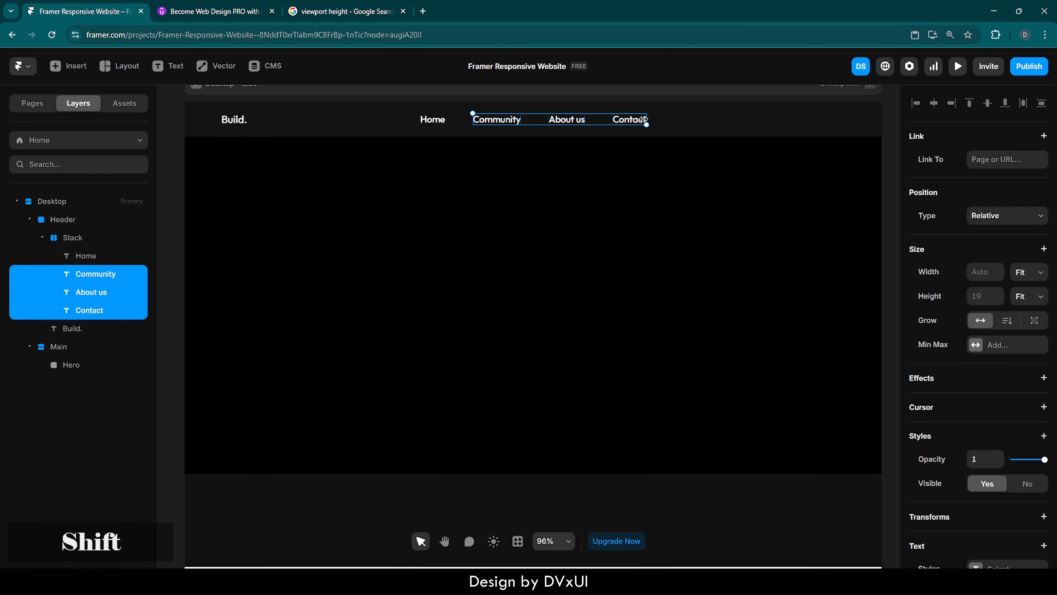
pyautogui.scroll(-5, 952, 389)
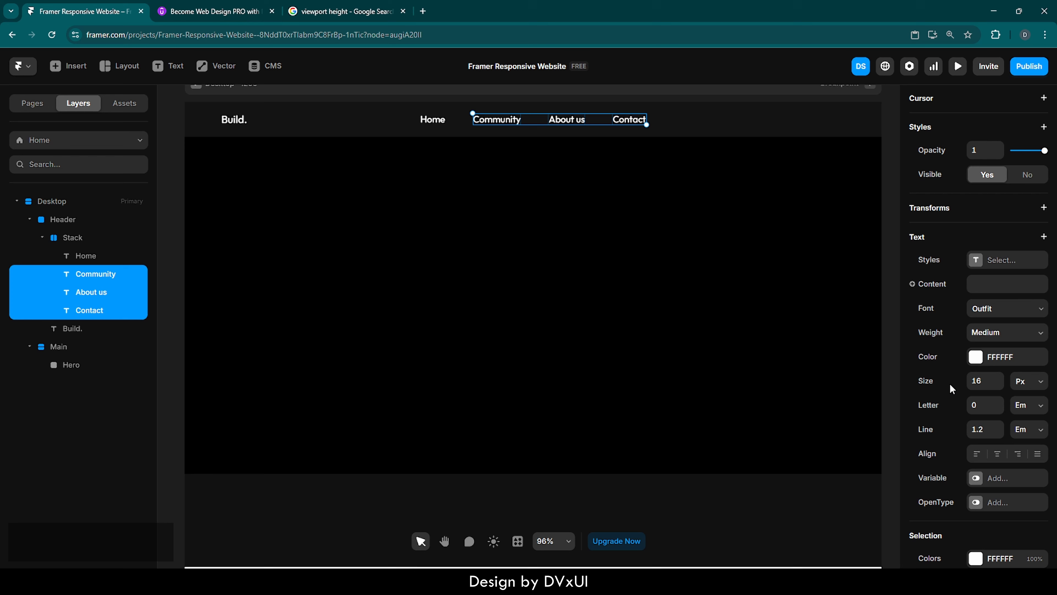
pyautogui.click(976, 356)
pyautogui.click(834, 496)
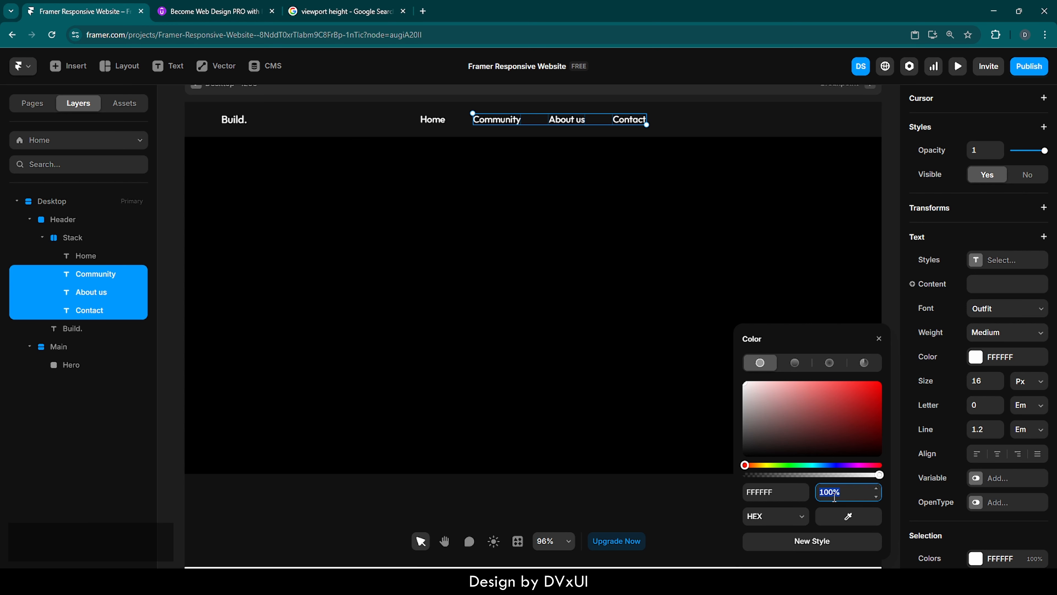
pyautogui.write('60')
pyautogui.press('Return')
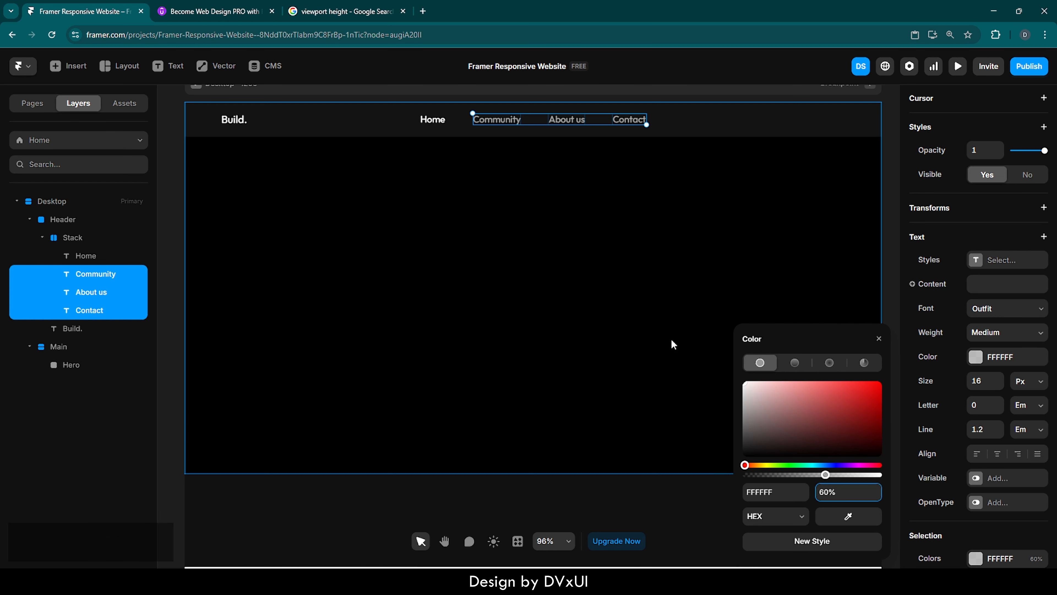
pyautogui.click(673, 345)
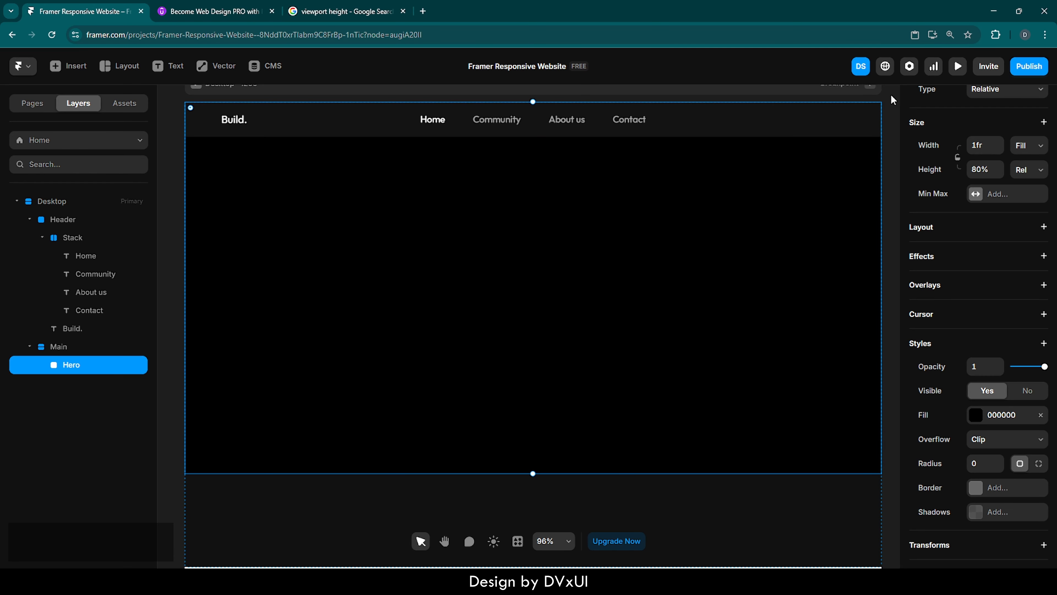
# Add a Login text at the right end of the Header.
pyautogui.scroll(5, 892, 99)
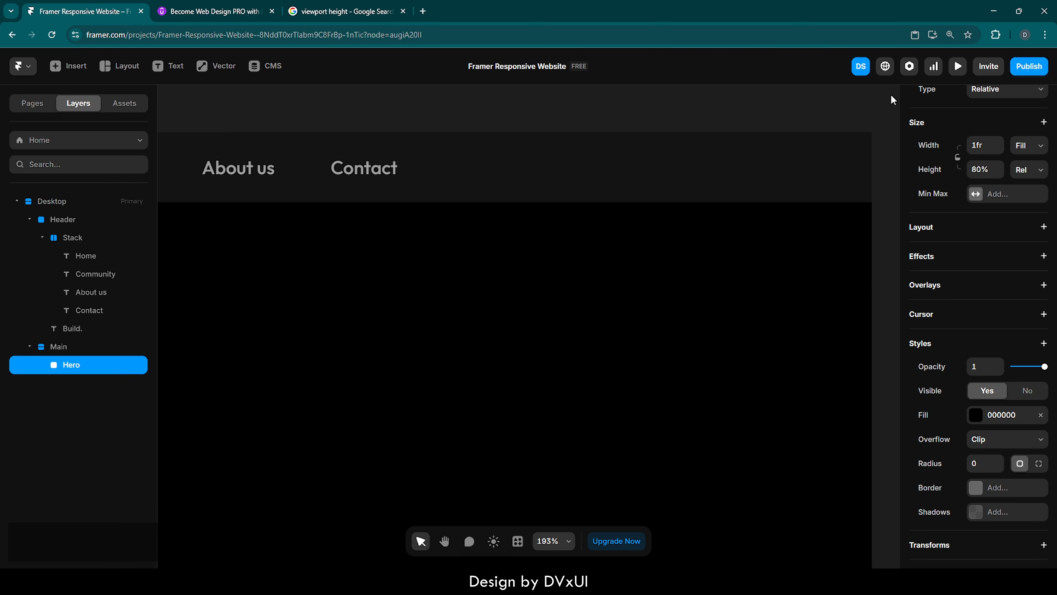
pyautogui.press('t')
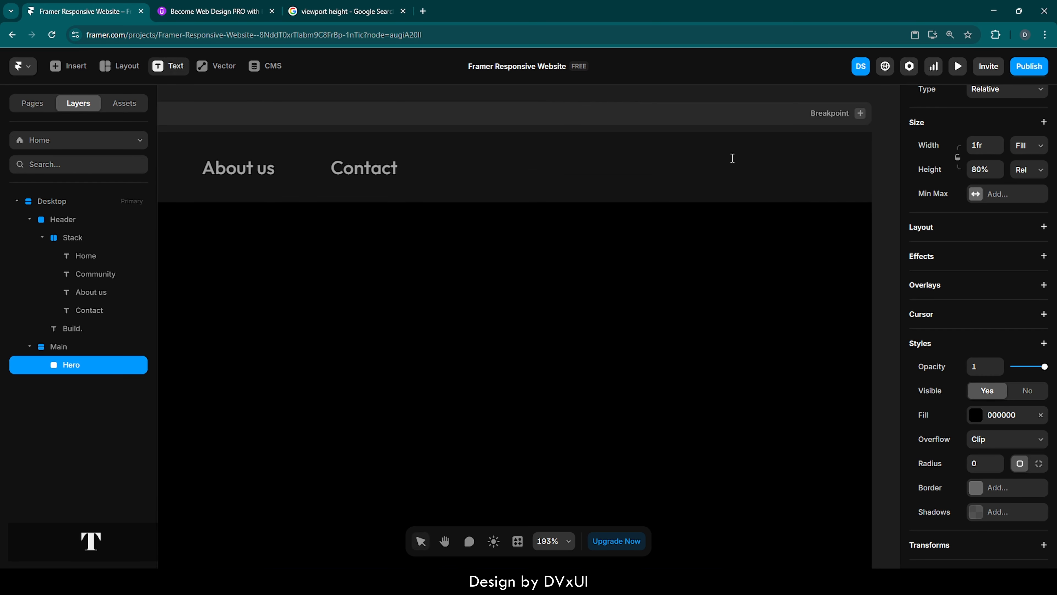
pyautogui.click(689, 165)
pyautogui.write('Login')
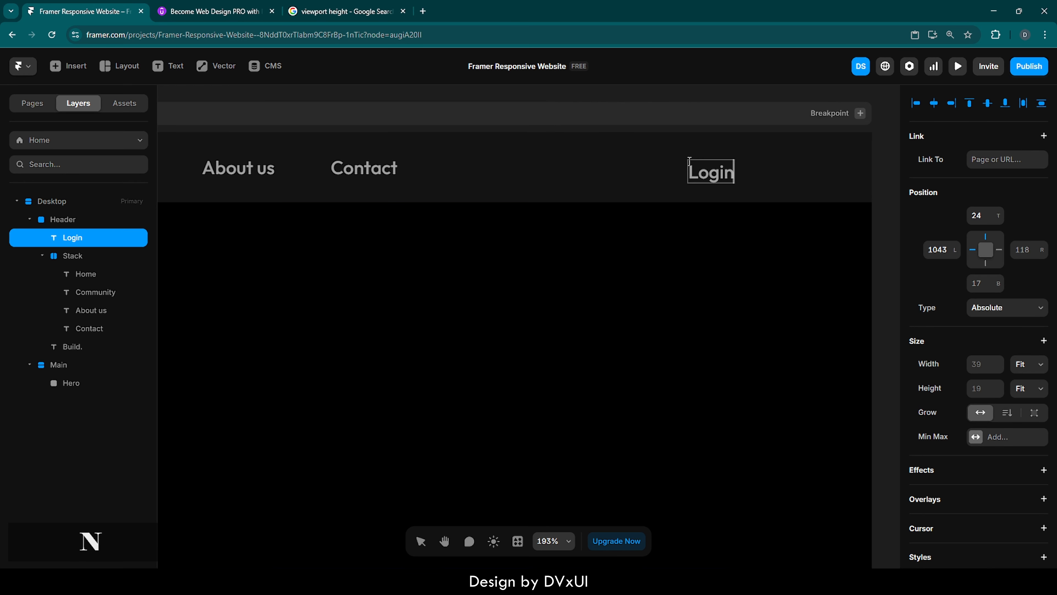
# Set the Login text's weight to Regular and its color to 000000 at 100% opacity.
pyautogui.hotkey('ctrl', 'a')
pyautogui.scroll(-6, 952, 426)
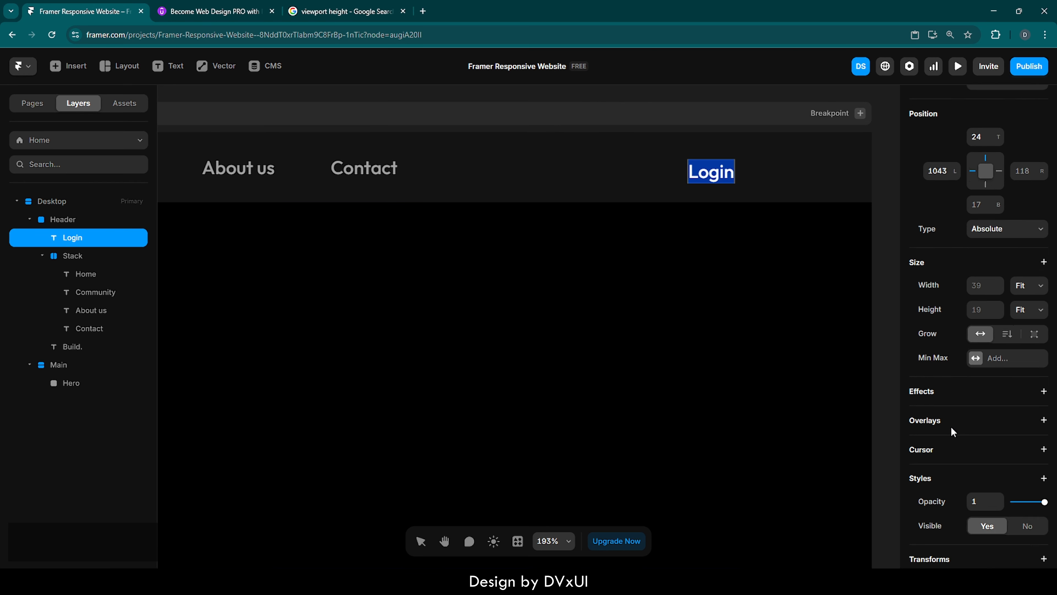
pyautogui.scroll(-2, 951, 426)
pyautogui.click(976, 356)
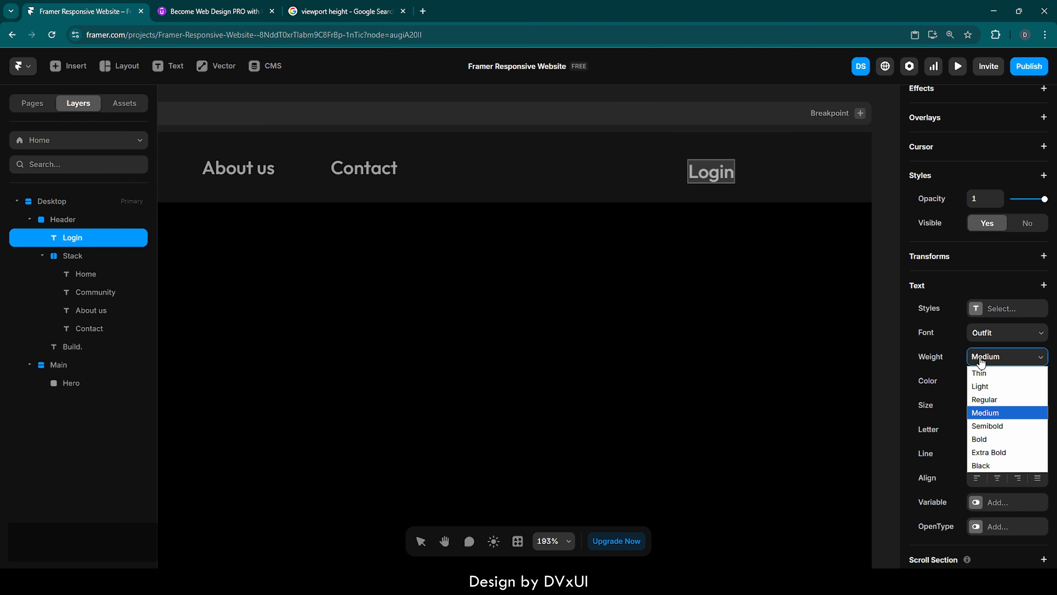
pyautogui.click(985, 399)
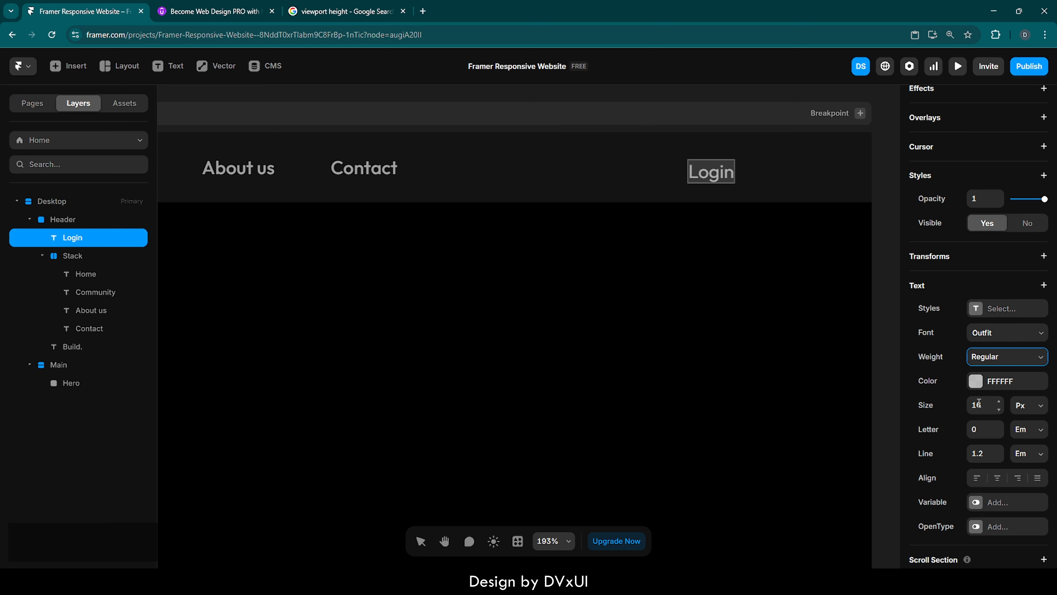
pyautogui.click(976, 381)
pyautogui.click(790, 491)
pyautogui.write('0')
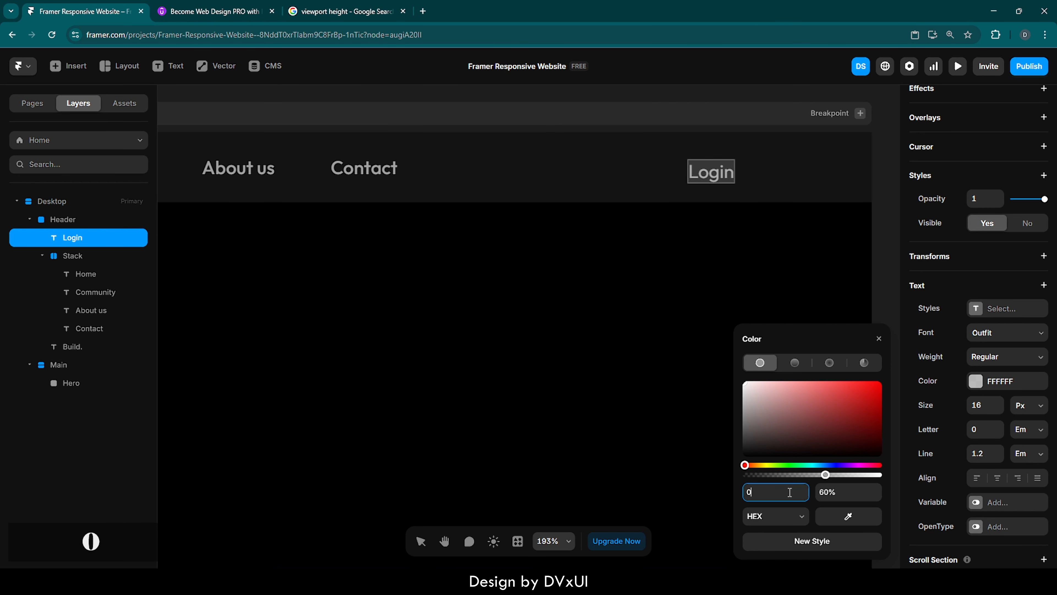
pyautogui.press('Return')
pyautogui.click(829, 494)
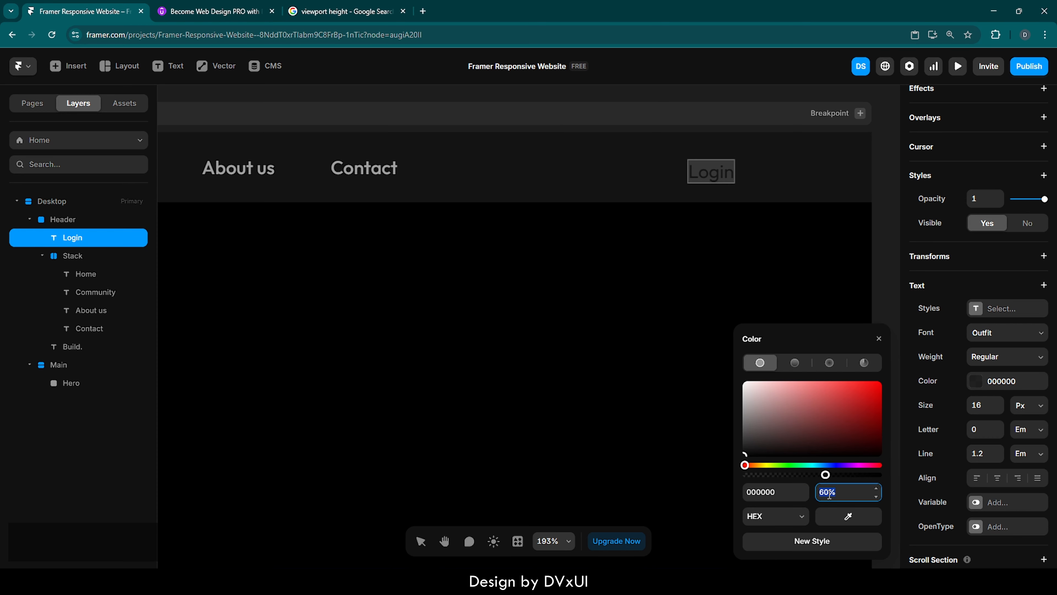
pyautogui.write('100')
pyautogui.press('Return')
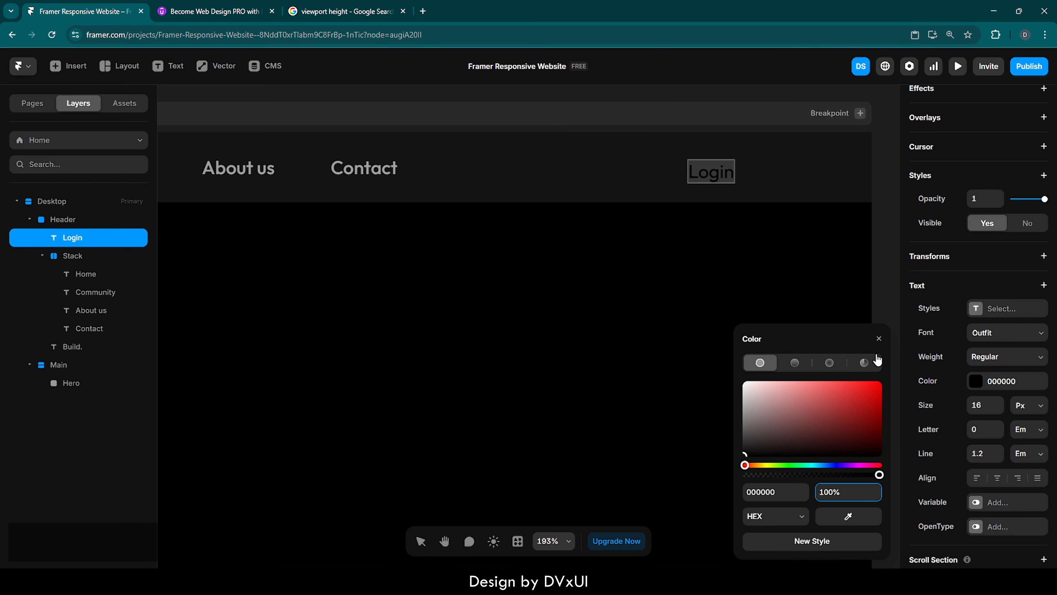
pyautogui.click(878, 338)
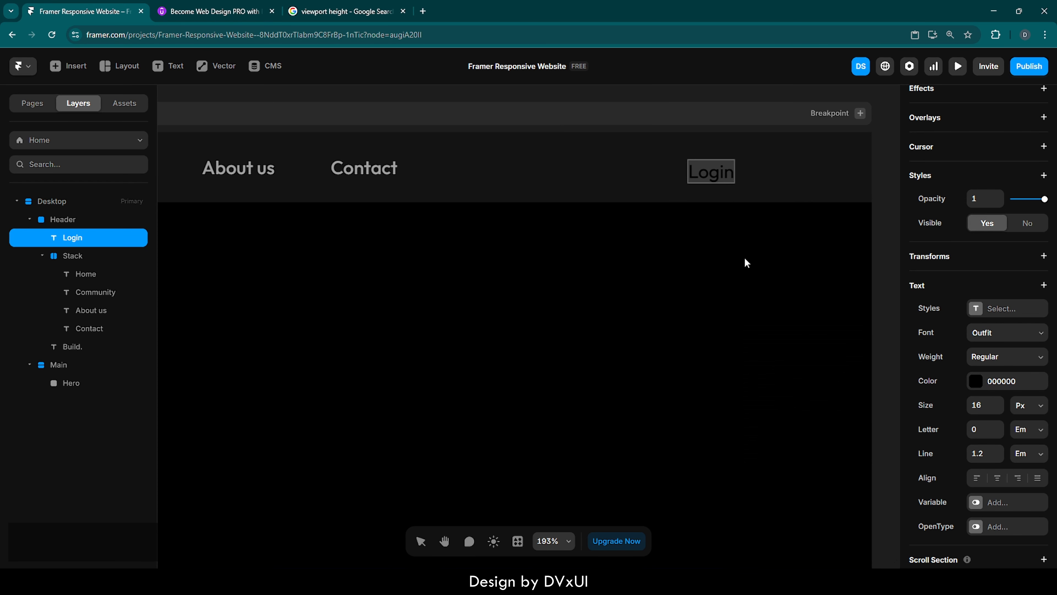
# Wrap the Login text in its own stack and set the stack's width to Fit Content.
pyautogui.rightClick(712, 171)
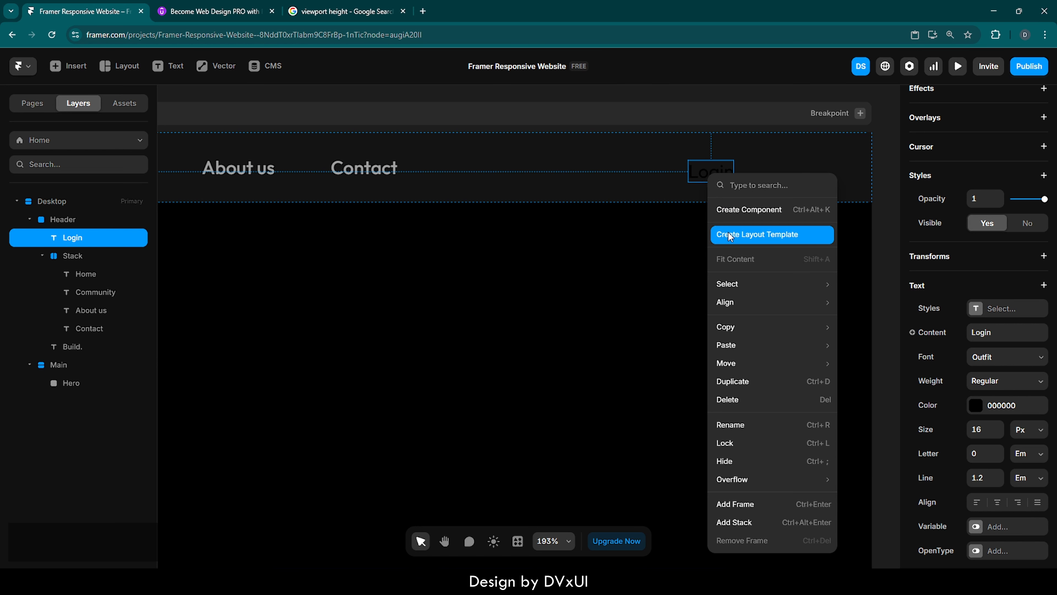
pyautogui.click(724, 521)
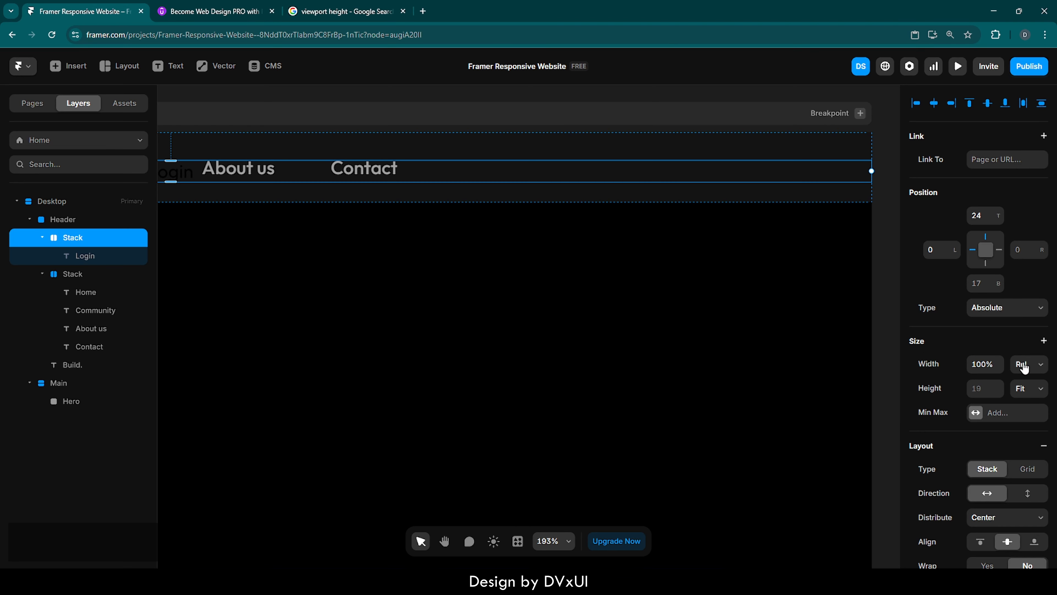
pyautogui.click(1022, 364)
pyautogui.click(1027, 420)
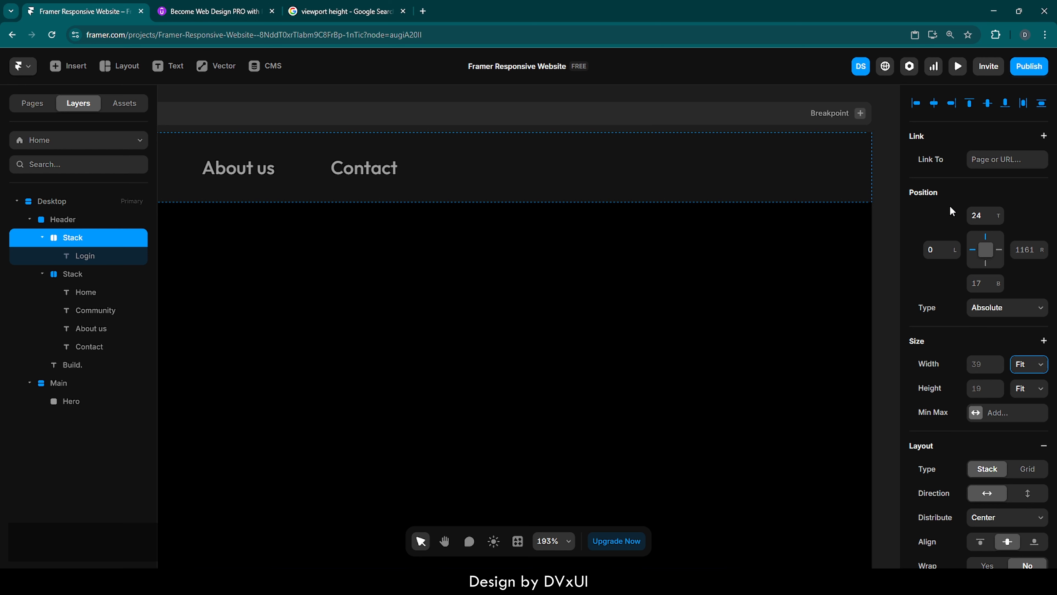
# Move the Login stack leftward to about 70 px in from the Header's right edge.
pyautogui.click(952, 105)
pyautogui.click(888, 204)
pyautogui.click(856, 172)
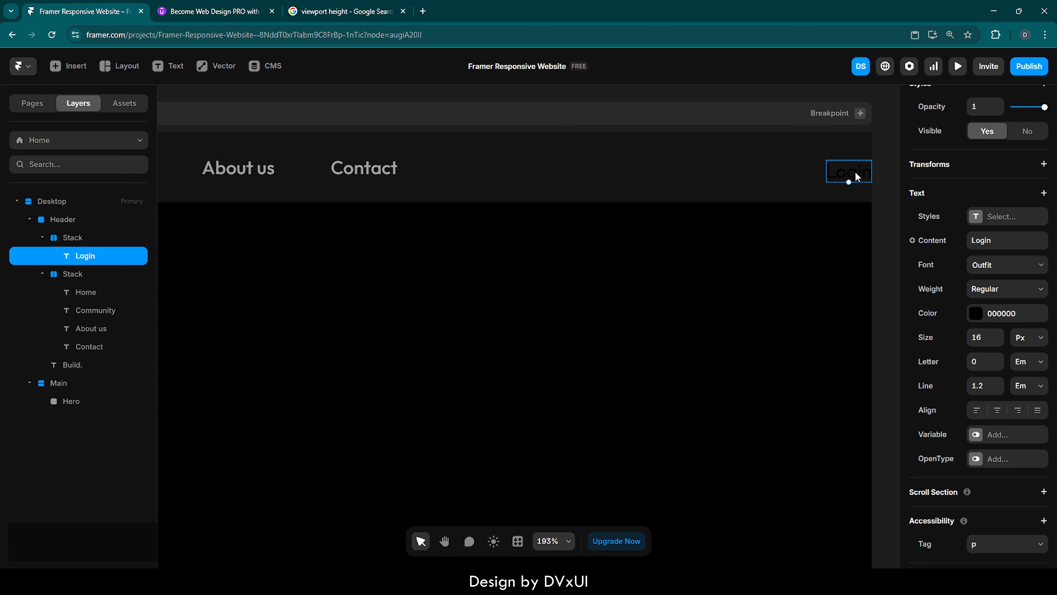
pyautogui.moveTo(855, 171); pyautogui.dragTo(761, 167)
pyautogui.scroll(9, 995, 164)
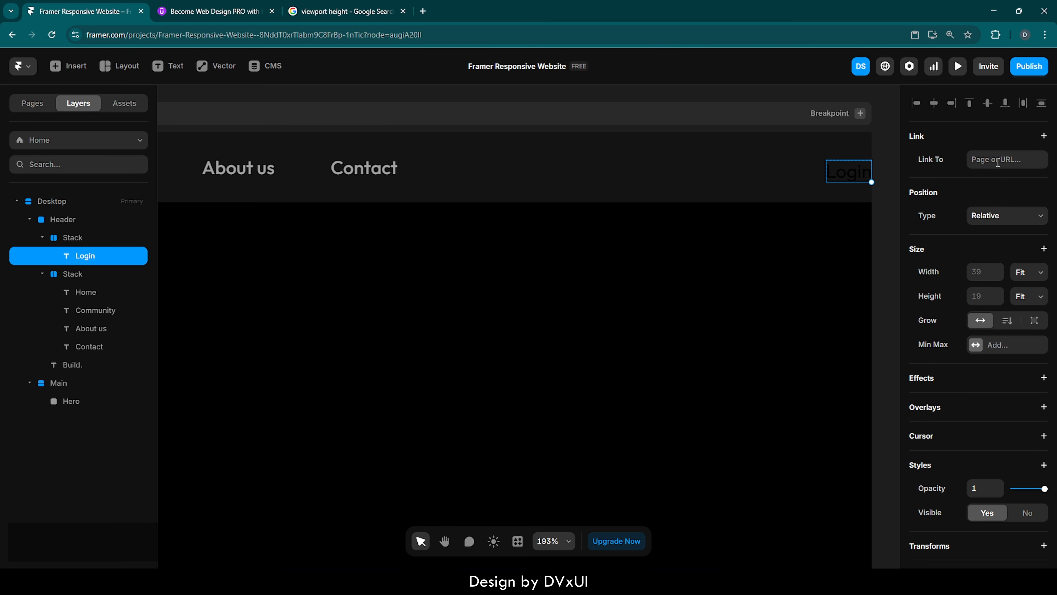
pyautogui.scroll(-10, 998, 162)
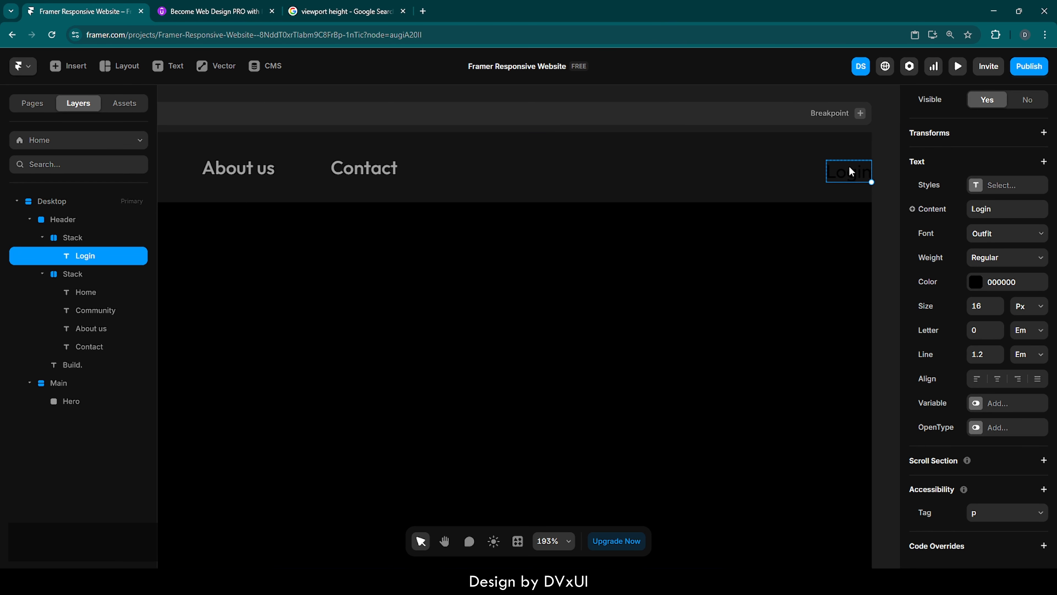
pyautogui.click(67, 238)
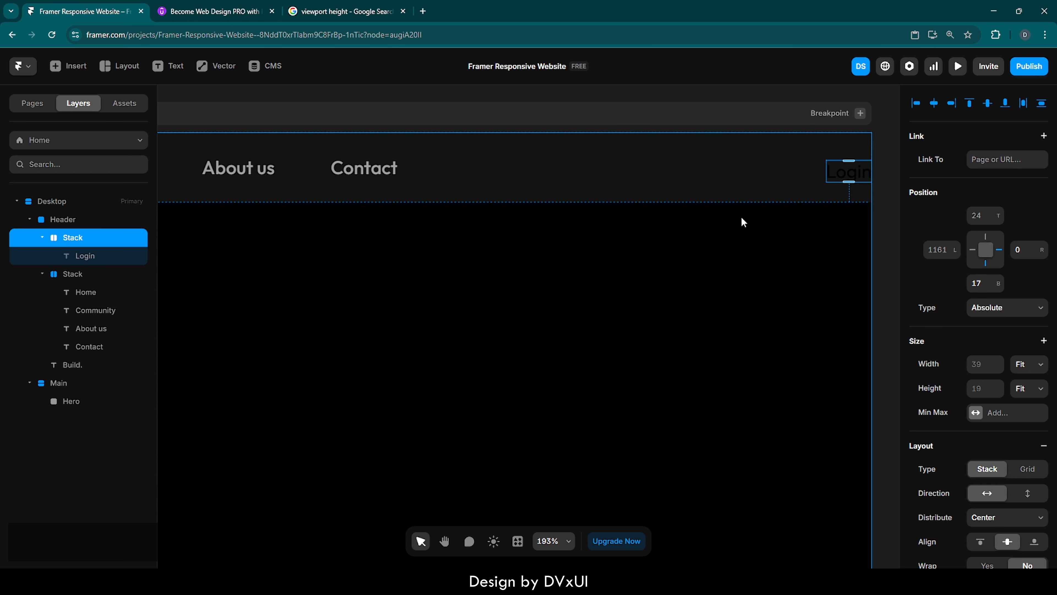
pyautogui.moveTo(842, 169); pyautogui.dragTo(760, 167)
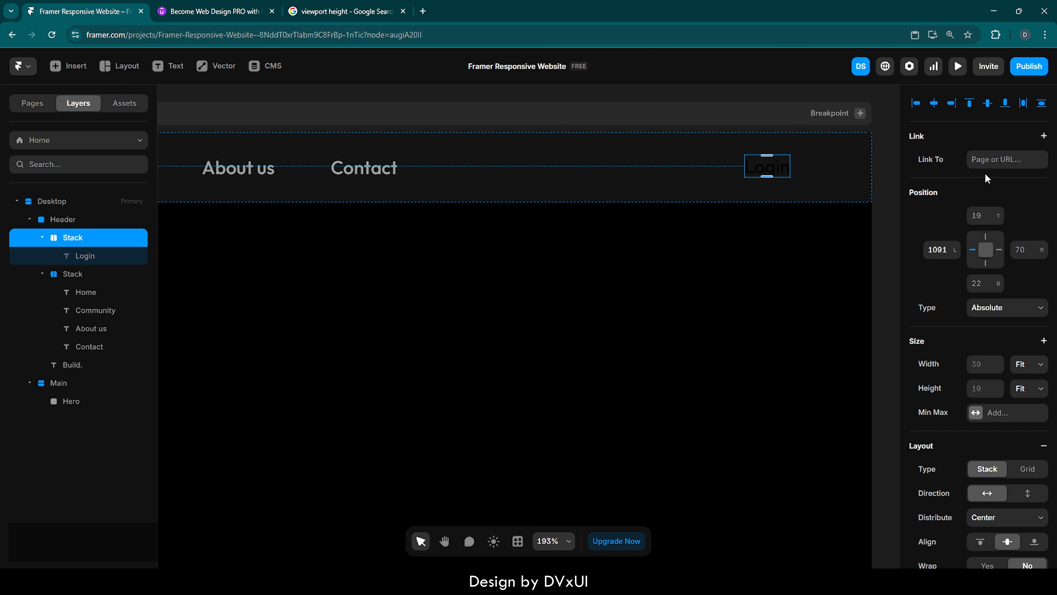
# Set the Login stack's padding to 6 on top and bottom and 12 on left and right.
pyautogui.scroll(-5, 979, 373)
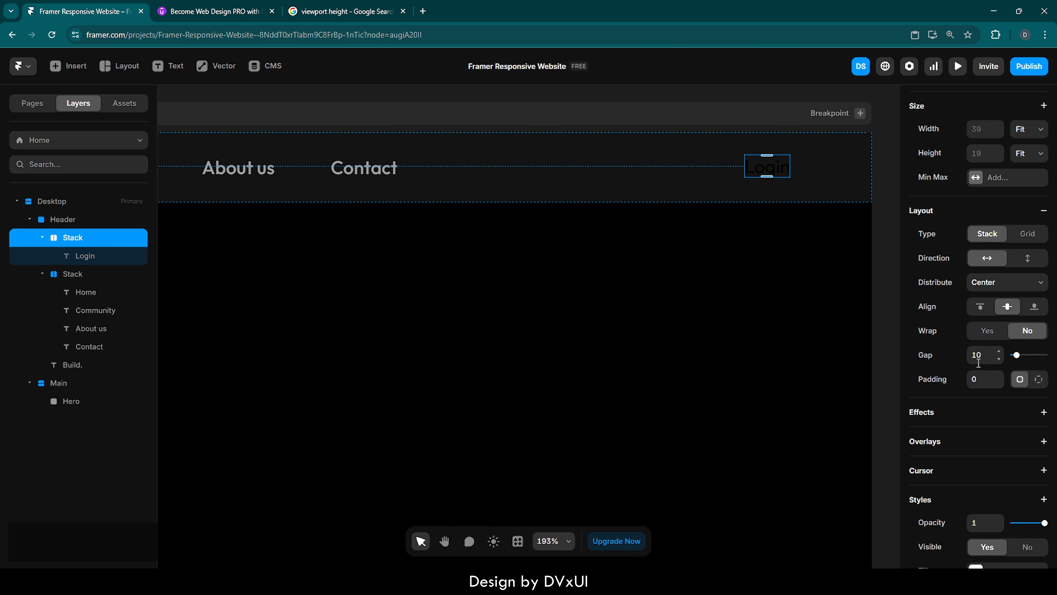
pyautogui.click(1038, 380)
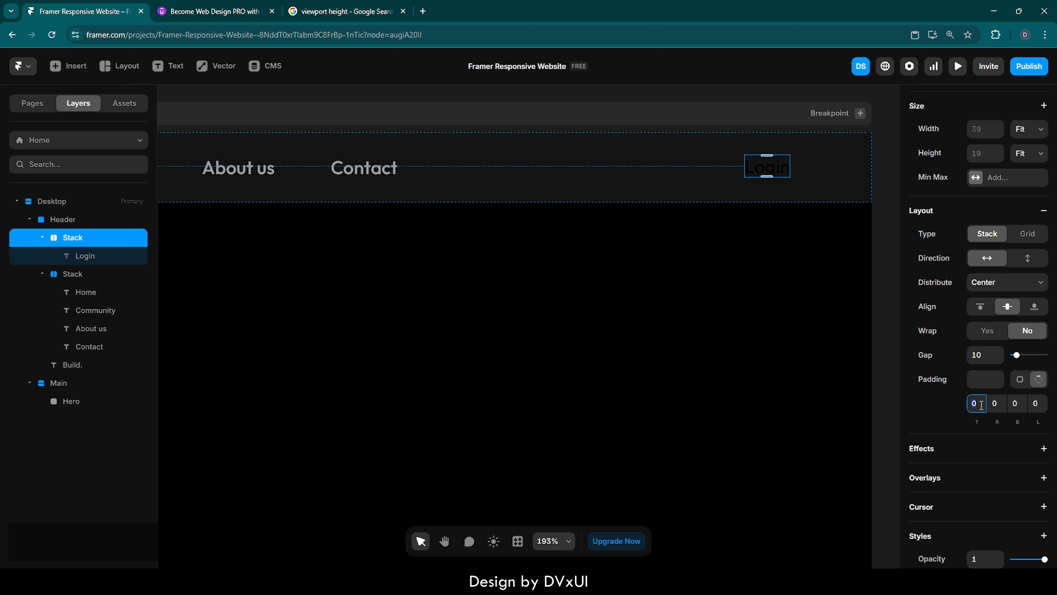
pyautogui.write('6')
pyautogui.press('Return')
pyautogui.click(1022, 404)
pyautogui.write('6')
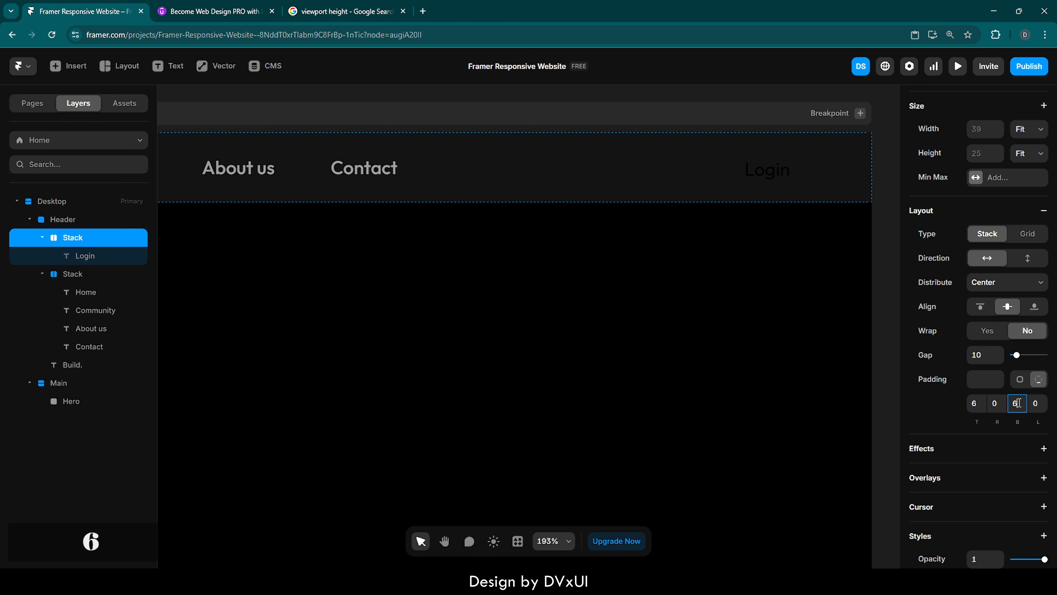
pyautogui.press('Return')
pyautogui.click(996, 403)
pyautogui.write('12')
pyautogui.press('Return')
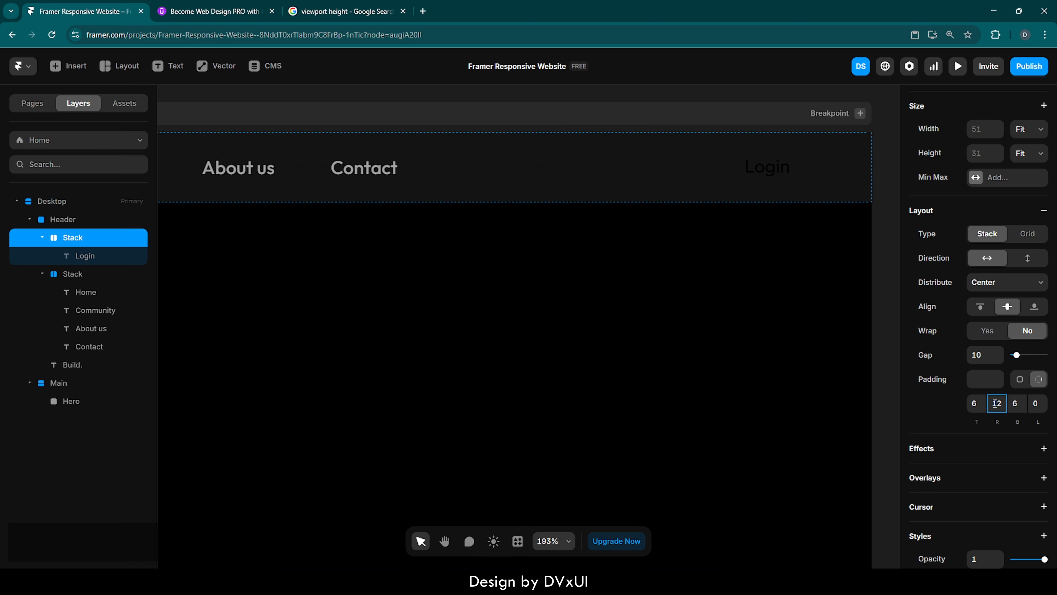
pyautogui.click(1035, 403)
pyautogui.write('12')
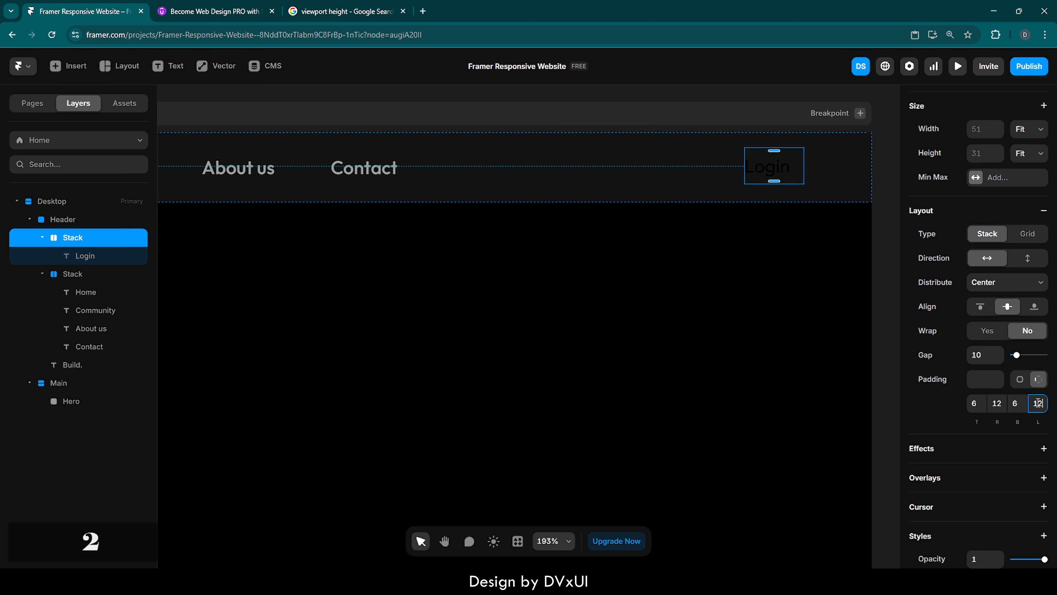
pyautogui.press('Return')
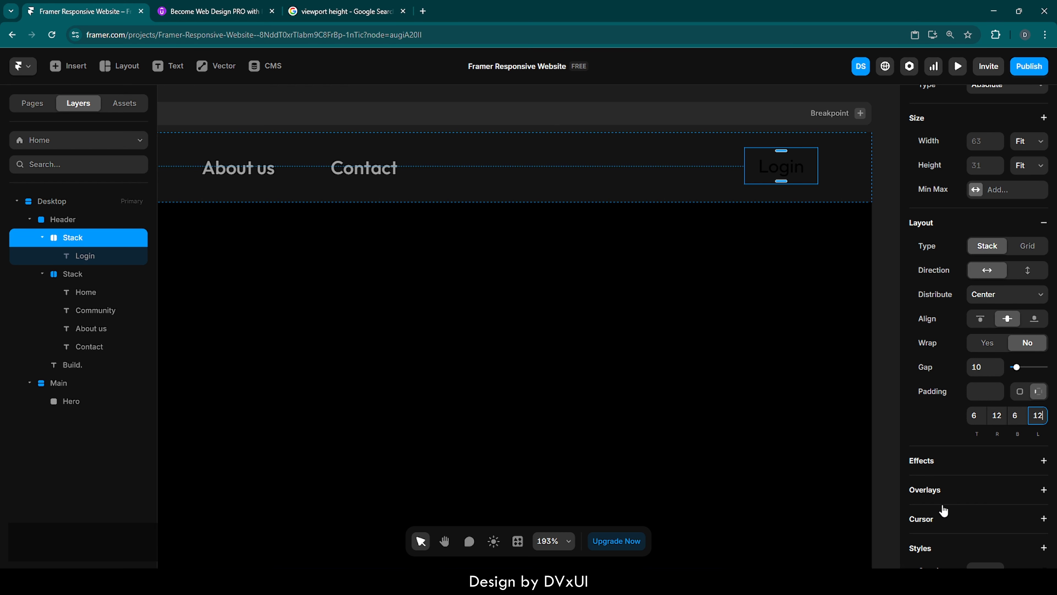
# Give the Login stack a white FFFFFF fill and a corner radius of 150.
pyautogui.scroll(-6, 945, 500)
pyautogui.scroll(-1, 945, 509)
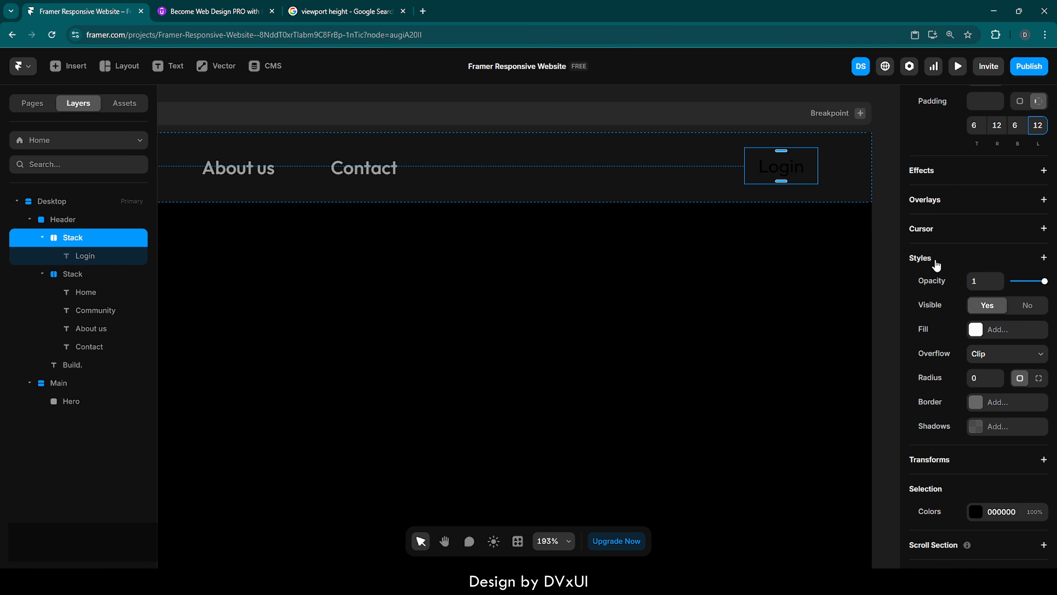
pyautogui.click(976, 330)
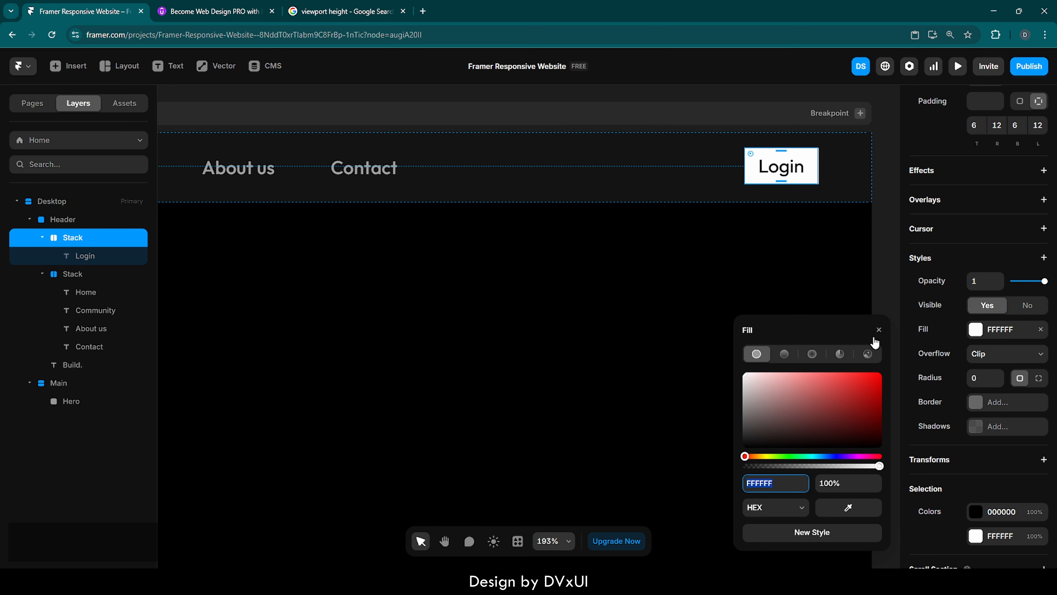
pyautogui.click(879, 330)
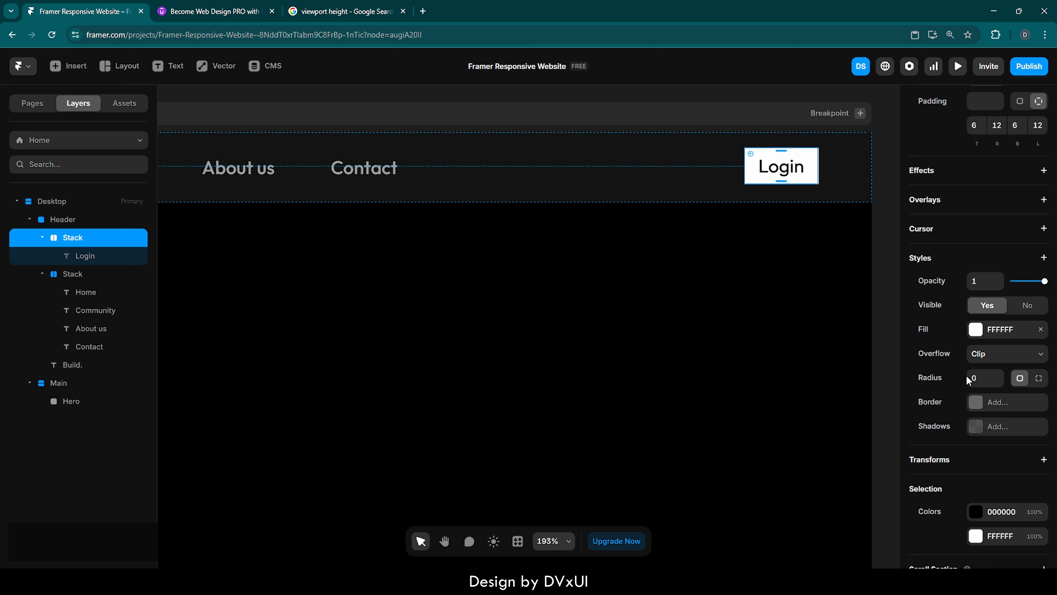
pyautogui.click(981, 375)
pyautogui.write('150')
pyautogui.press('Return')
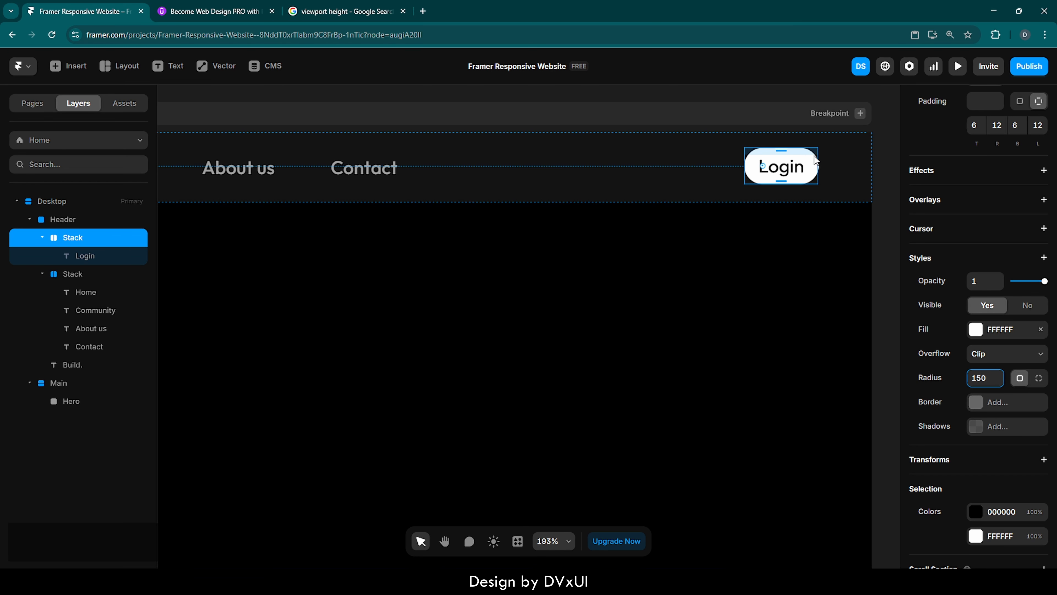
# Align the Login stack to the vertical middle of the Header.
pyautogui.scroll(8, 940, 222)
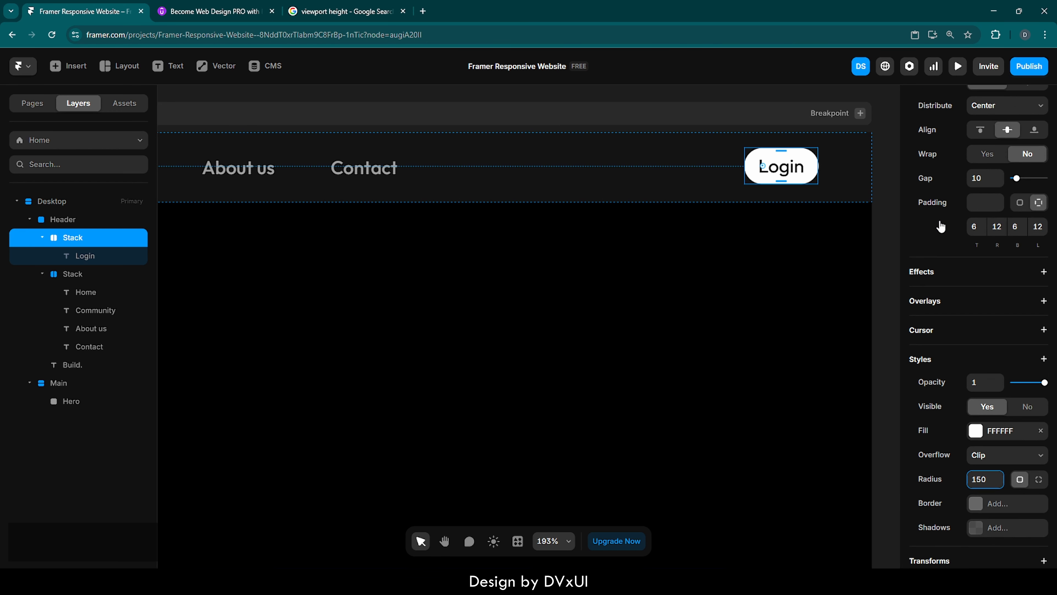
pyautogui.scroll(5, 939, 220)
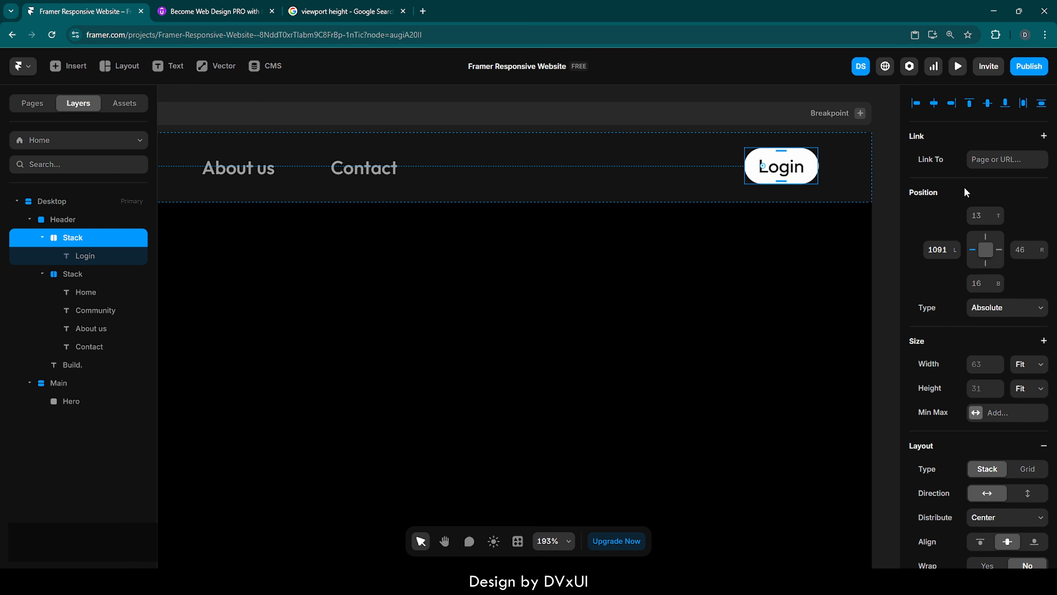
pyautogui.click(986, 106)
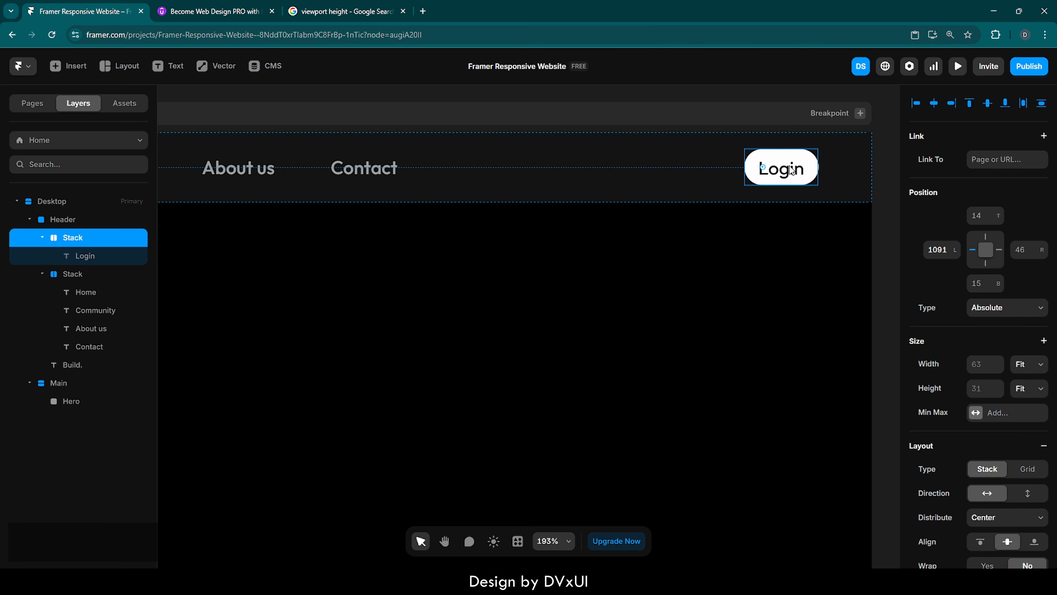
# Reduce the Login text's font size to 14 px.
pyautogui.click(782, 168)
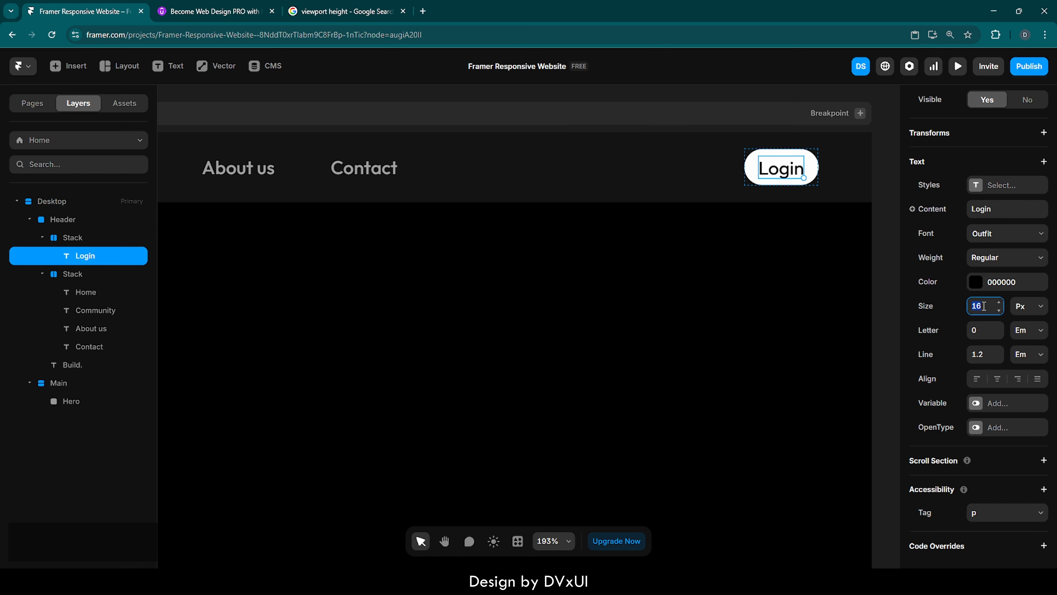
pyautogui.press('Down')
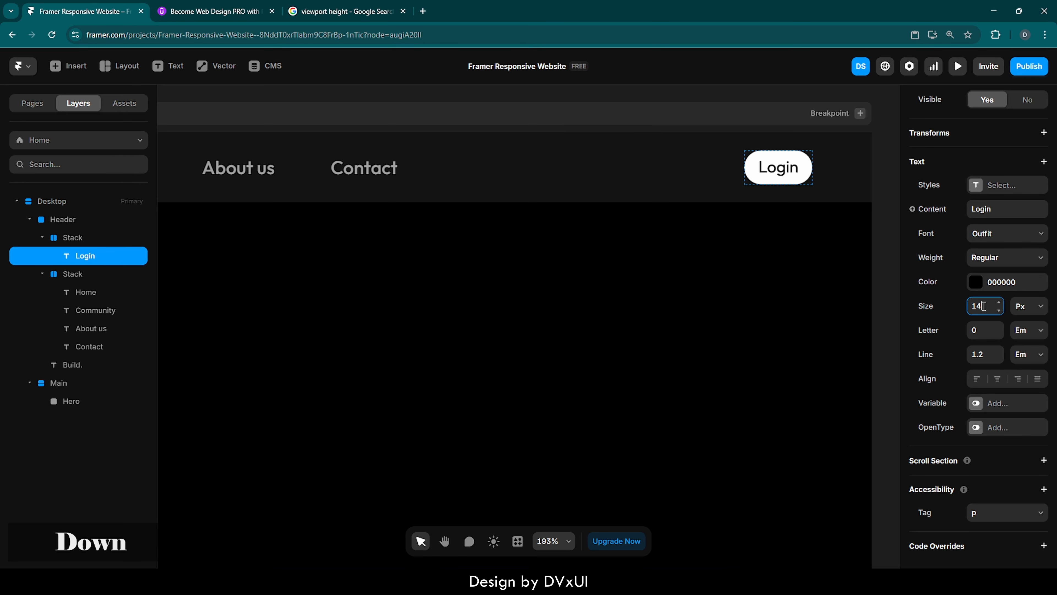
pyautogui.click(745, 260)
# Wrap the Build. logo, the navigation stack and the Login stack together in a new stack.
pyautogui.scroll(-6, 745, 255)
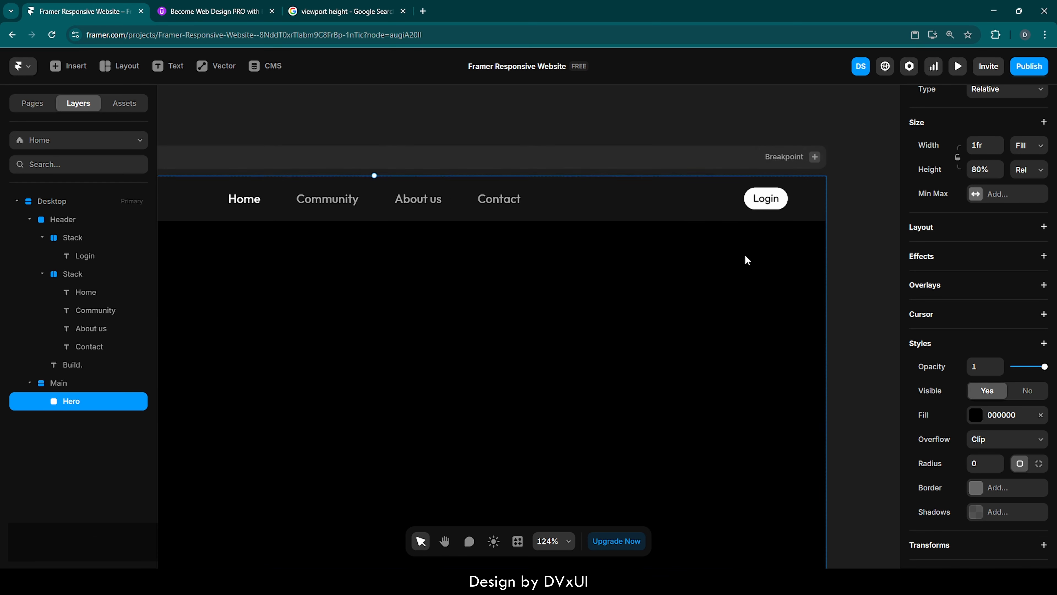
pyautogui.scroll(-2, 745, 259)
pyautogui.scroll(1, 745, 259)
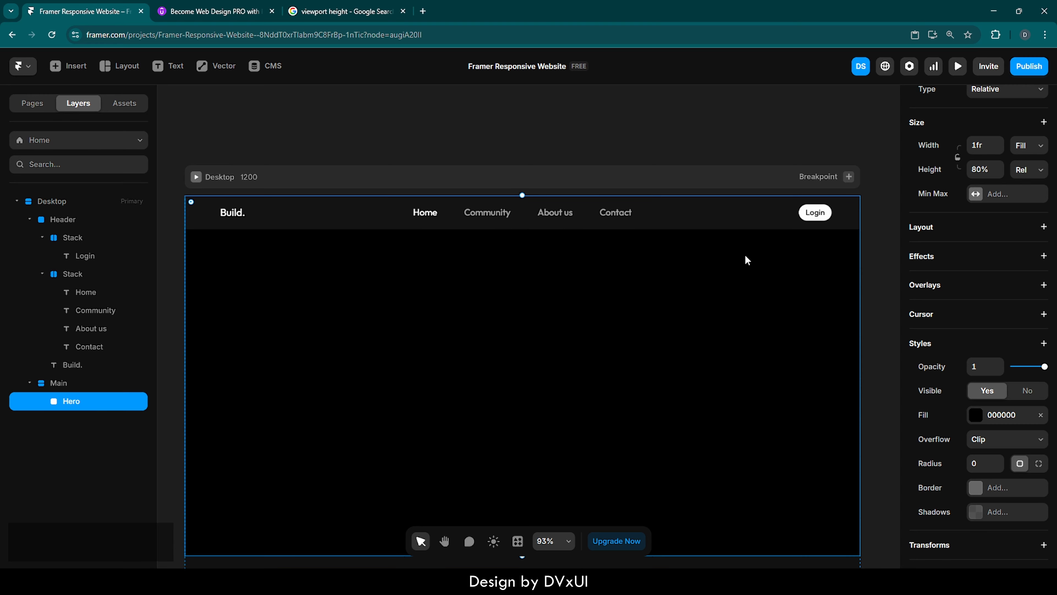
pyautogui.click(556, 210)
pyautogui.click(523, 213)
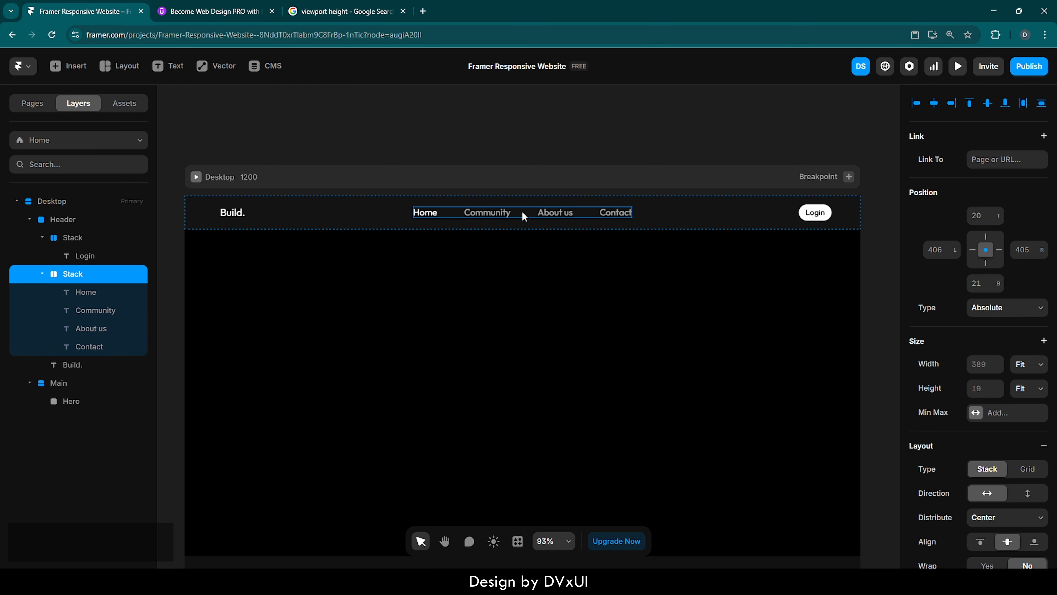
pyautogui.keyDown('shift'); pyautogui.click(230, 212); pyautogui.keyUp('shift')
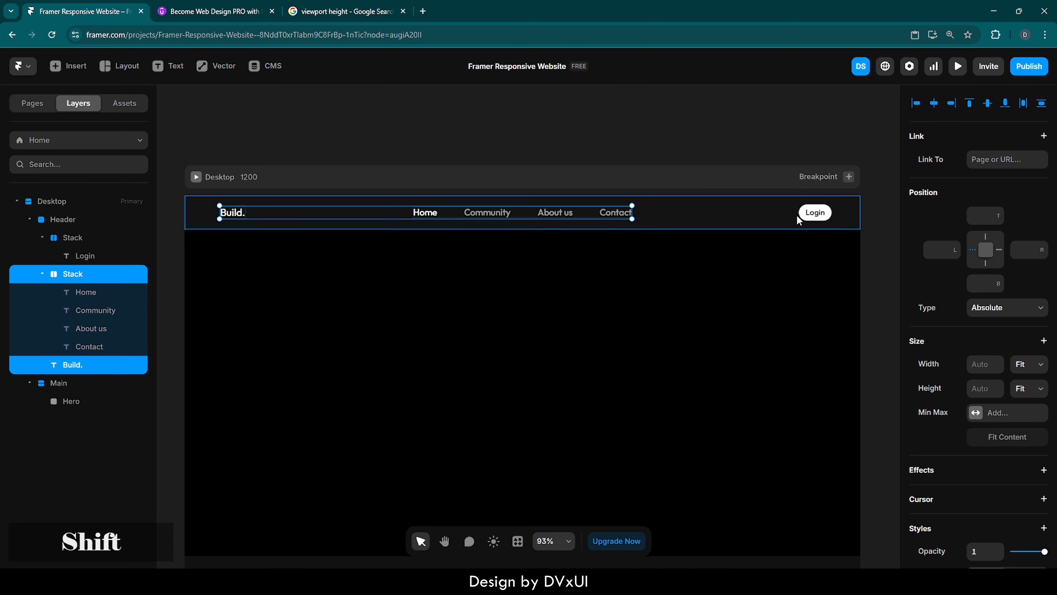
pyautogui.keyDown('shift'); pyautogui.click(806, 215); pyautogui.keyUp('shift')
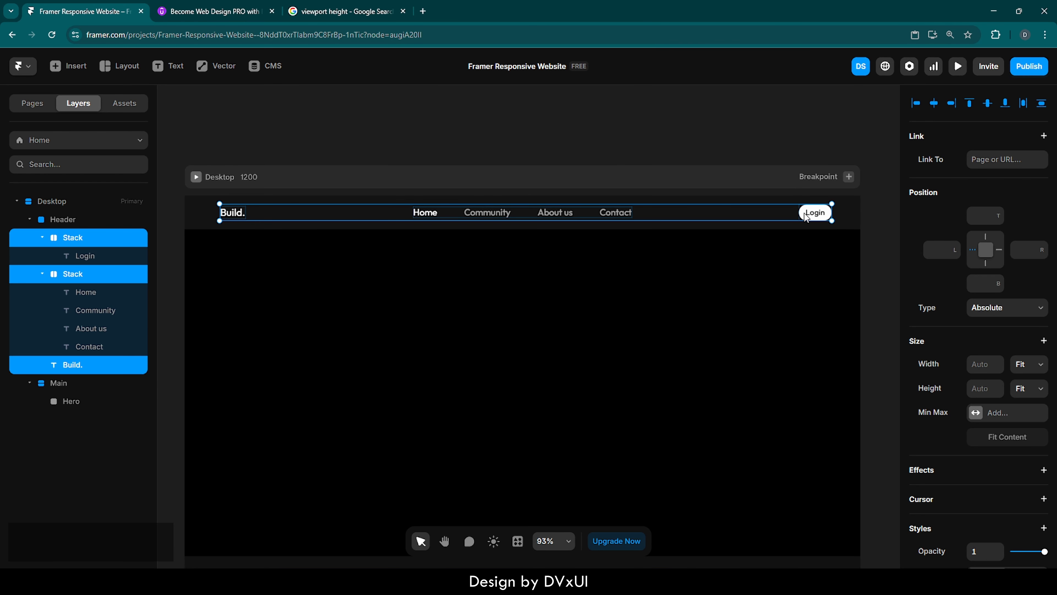
pyautogui.rightClick(806, 218)
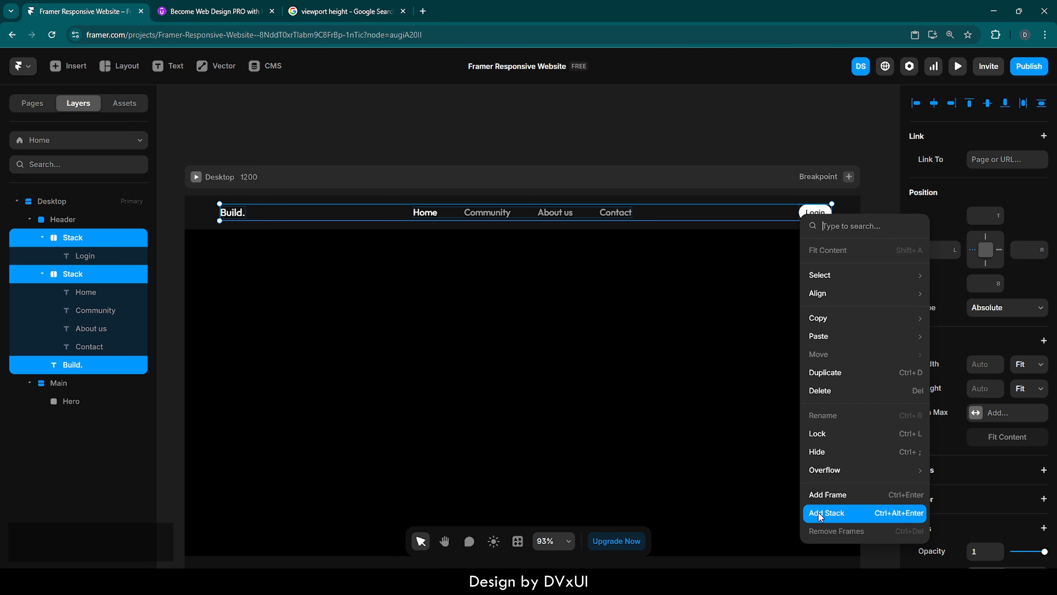
pyautogui.click(834, 517)
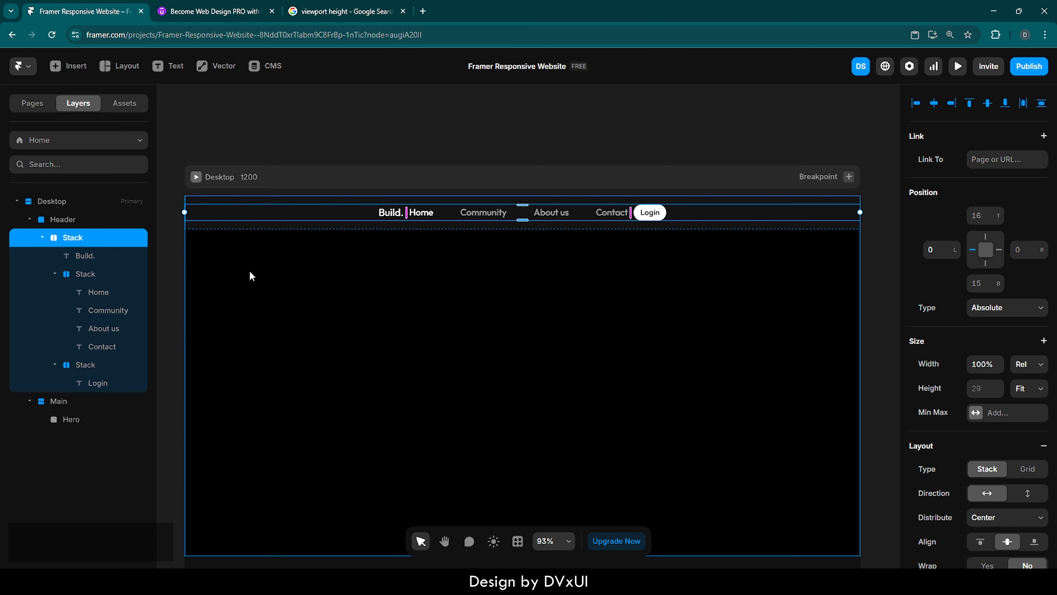
# Rename the new wrapping stack to Content.
pyautogui.doubleClick(77, 240)
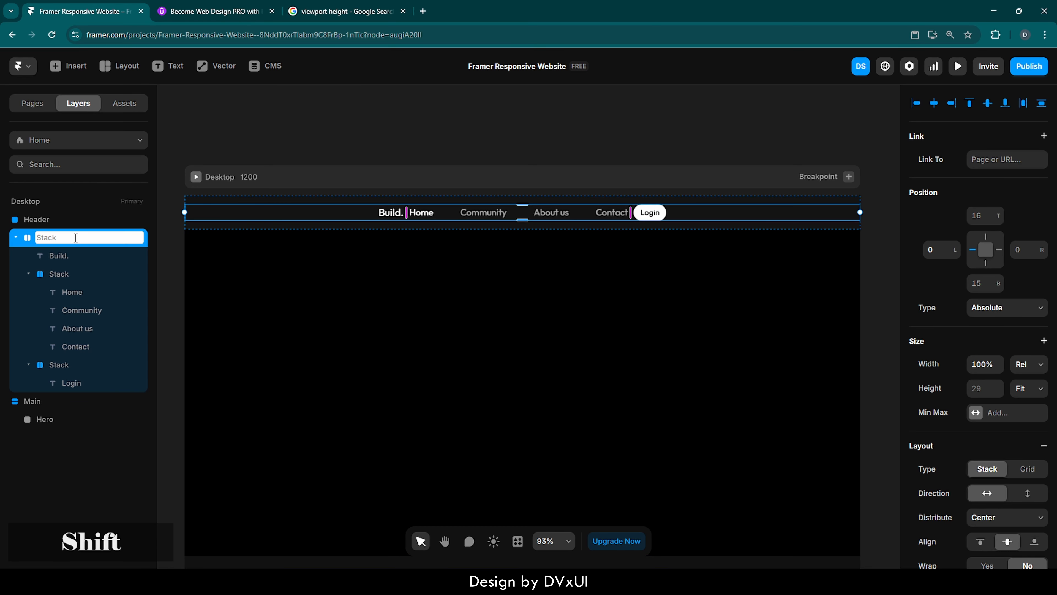
pyautogui.write('Content')
pyautogui.press('Return')
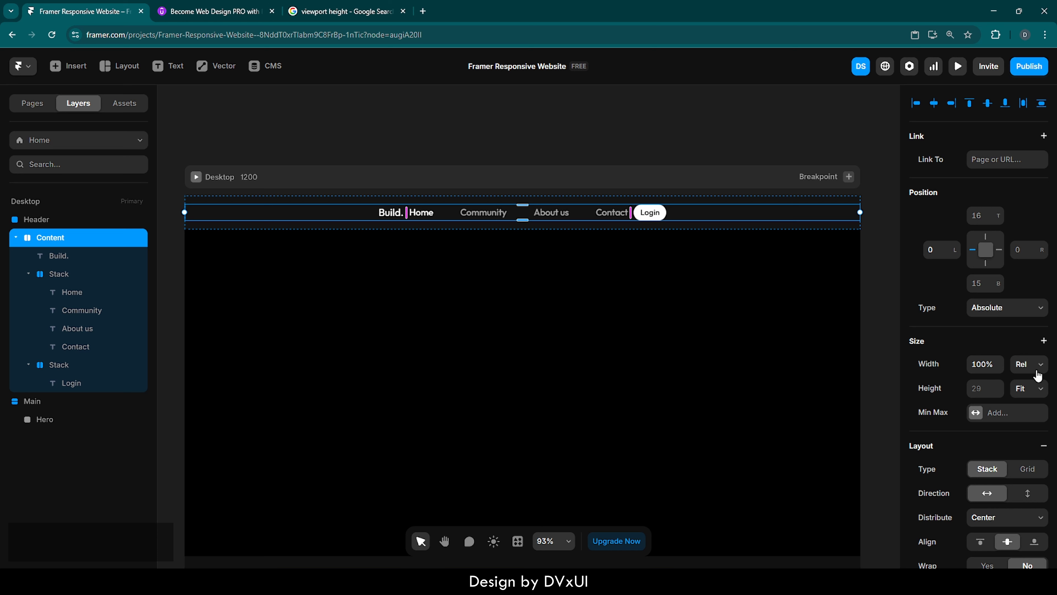
# Set the Content stack's width to Fit Content and center it horizontally in the Header.
pyautogui.click(1033, 366)
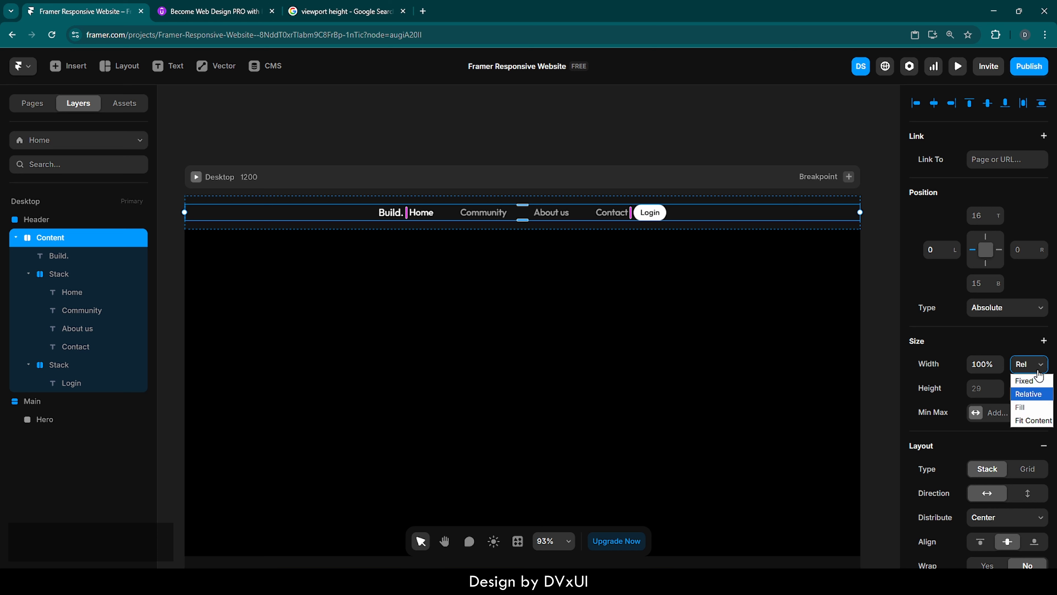
pyautogui.click(1033, 420)
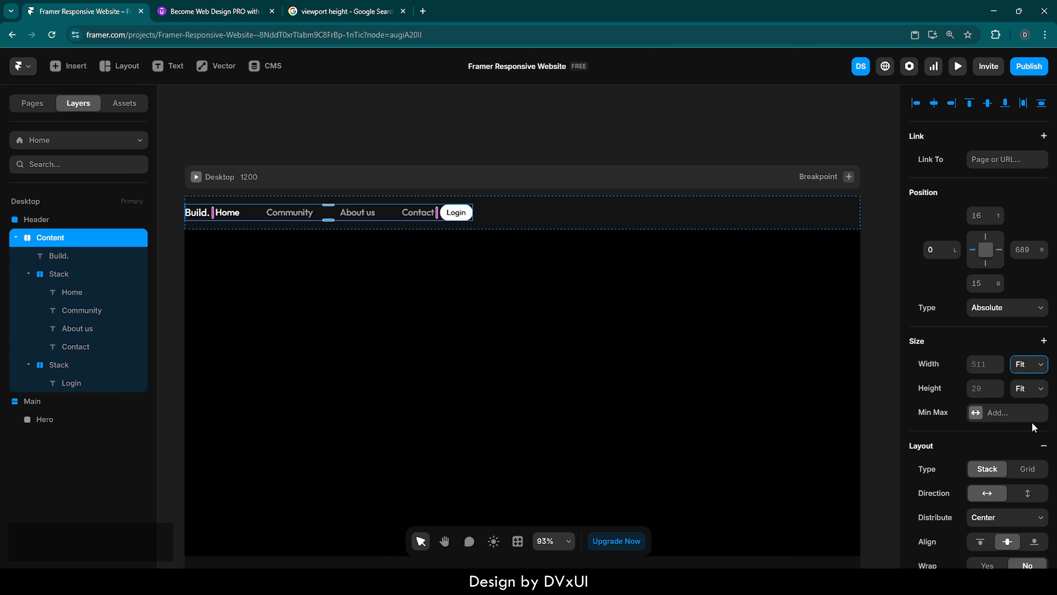
pyautogui.click(935, 105)
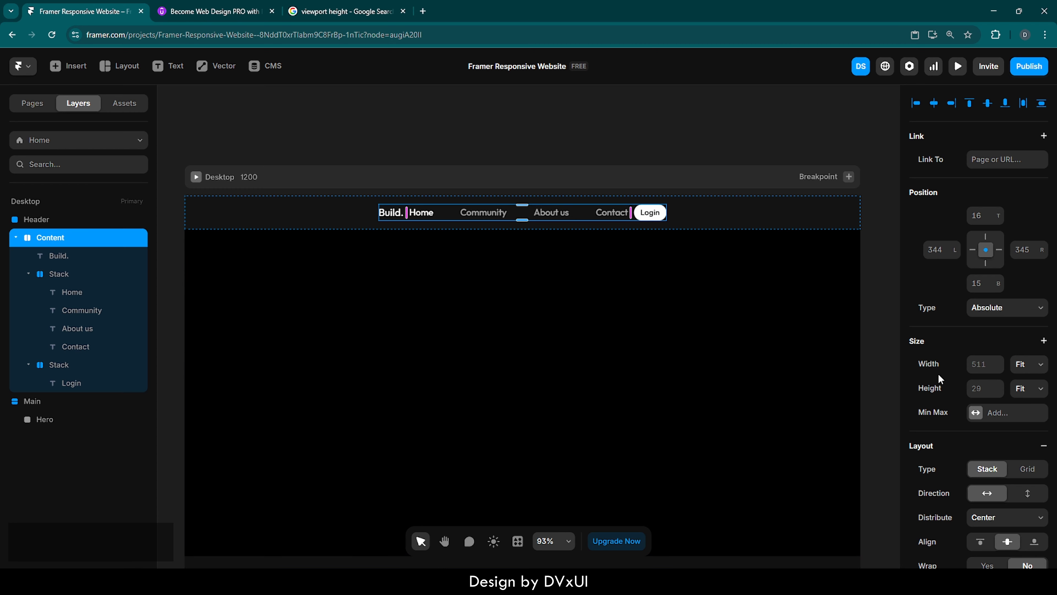
pyautogui.scroll(-1, 937, 382)
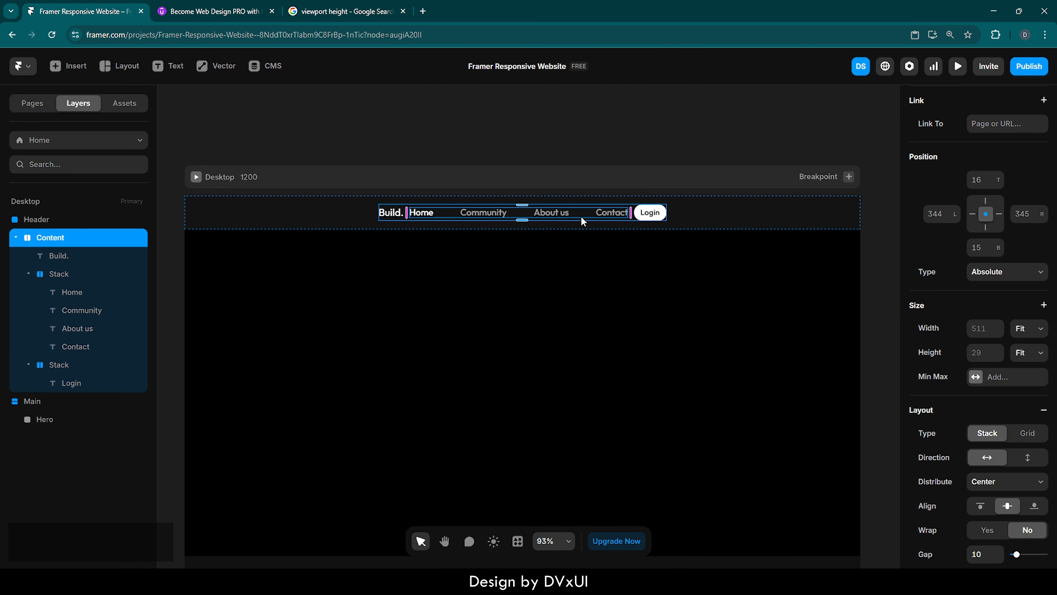
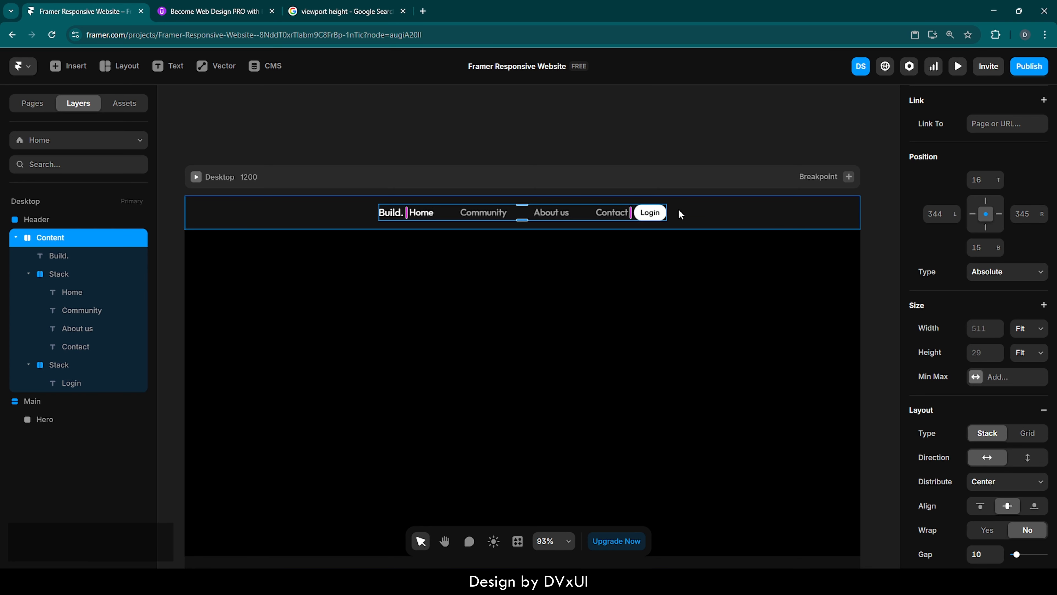
pyautogui.click(679, 210)
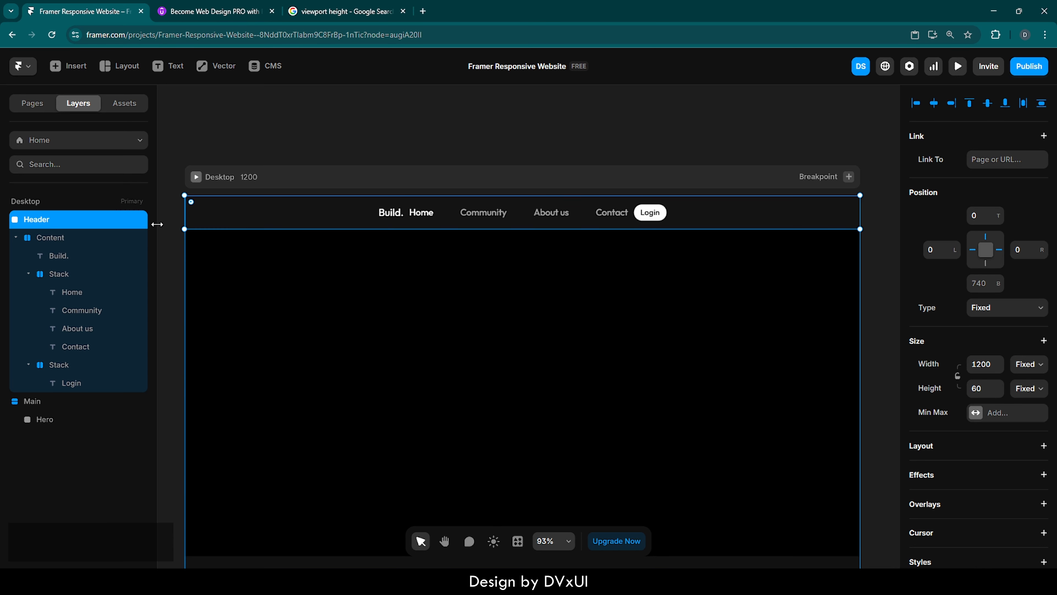
pyautogui.rightClick(255, 223)
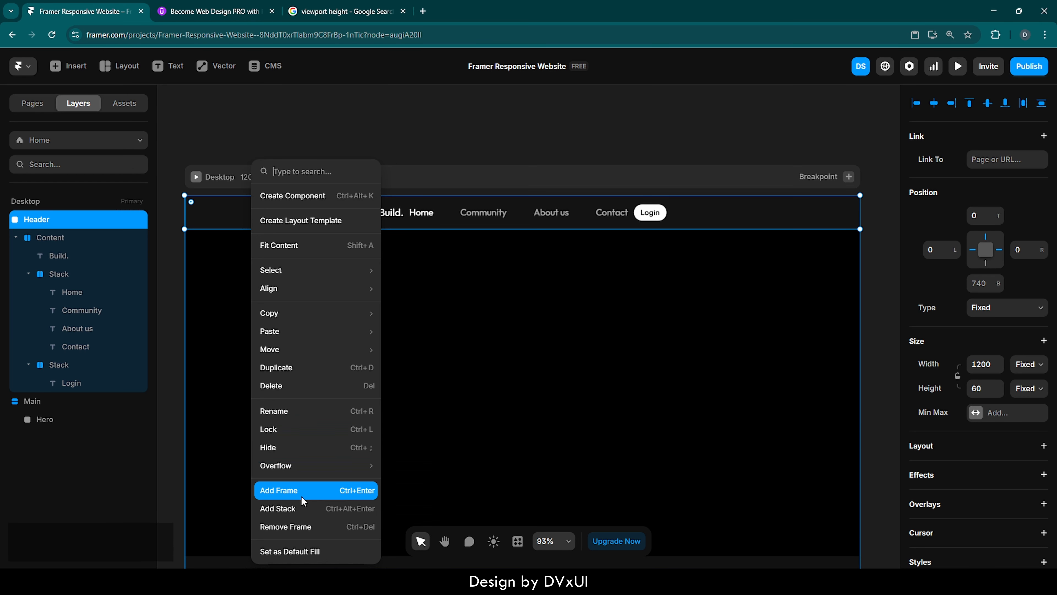
pyautogui.click(282, 509)
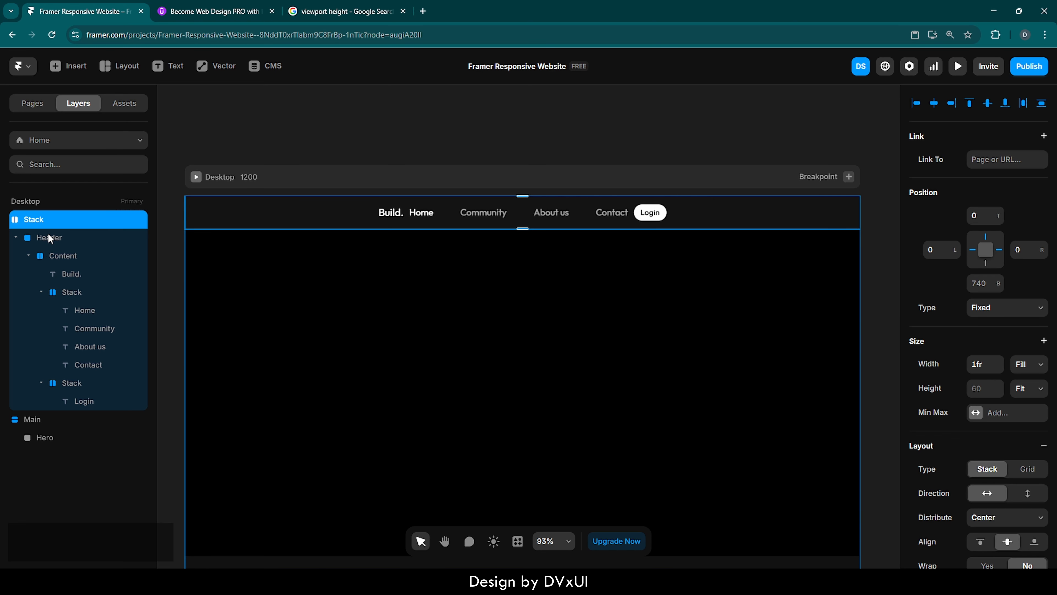
pyautogui.hotkey('ctrl', 'z')
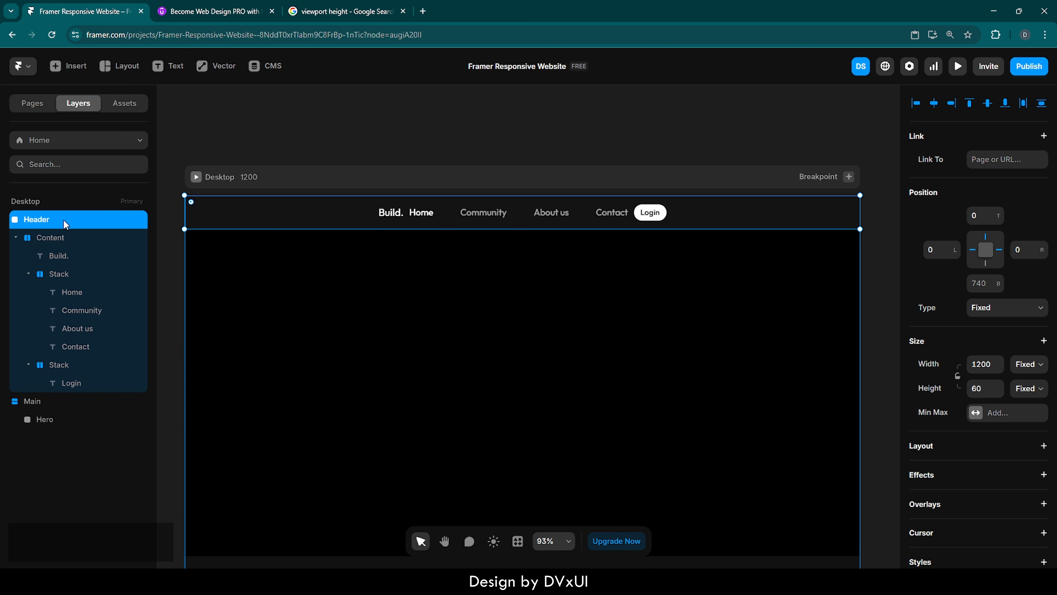
# Add a stack layout to the Header frame.
pyautogui.scroll(-5, 939, 399)
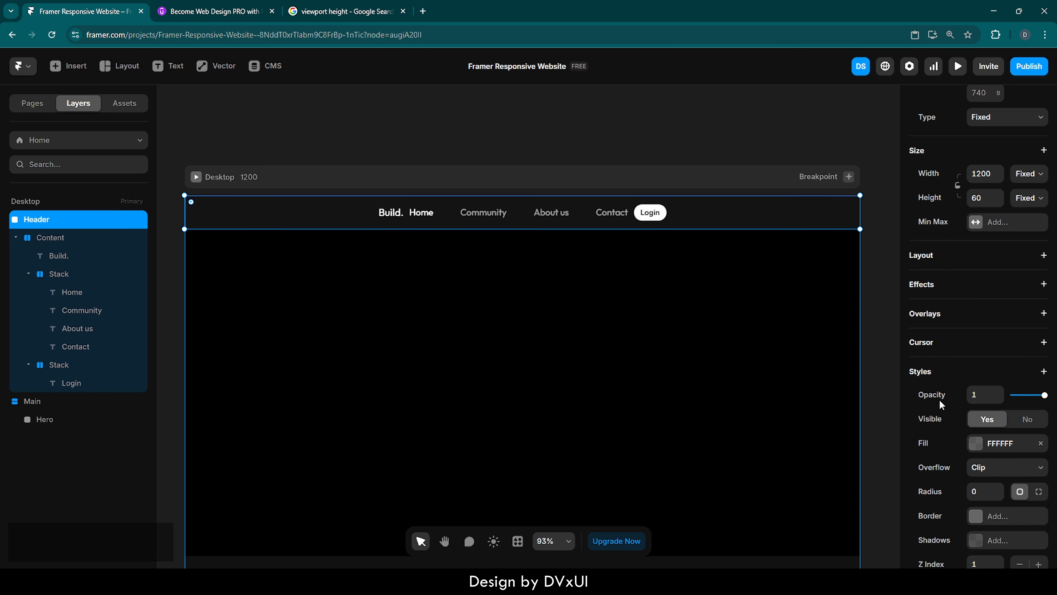
pyautogui.click(1032, 256)
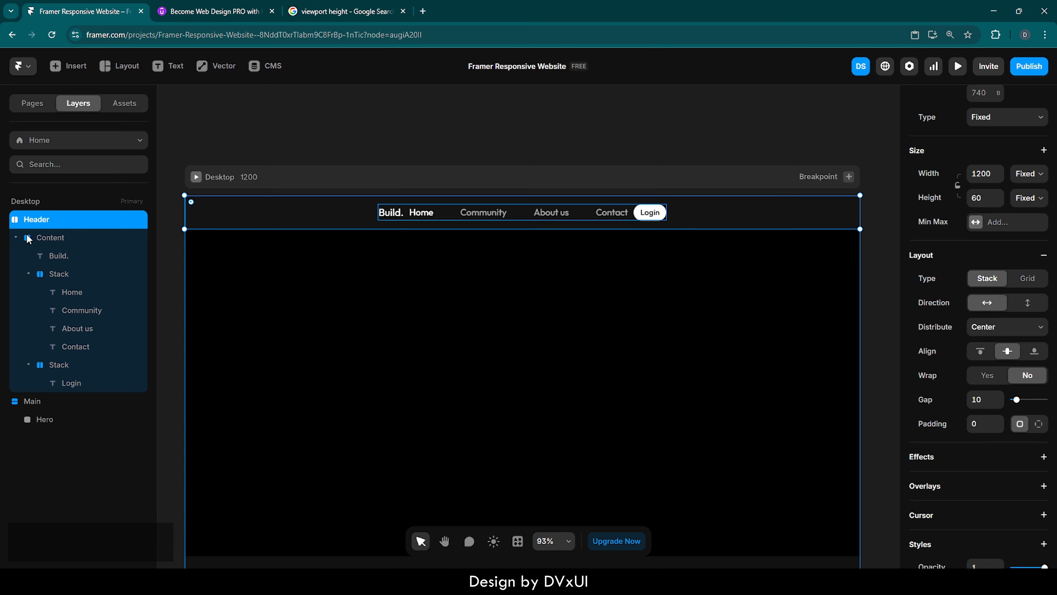
# Set the Content stack's width to Fill and distribute its items with Space Between.
pyautogui.click(16, 237)
pyautogui.click(74, 243)
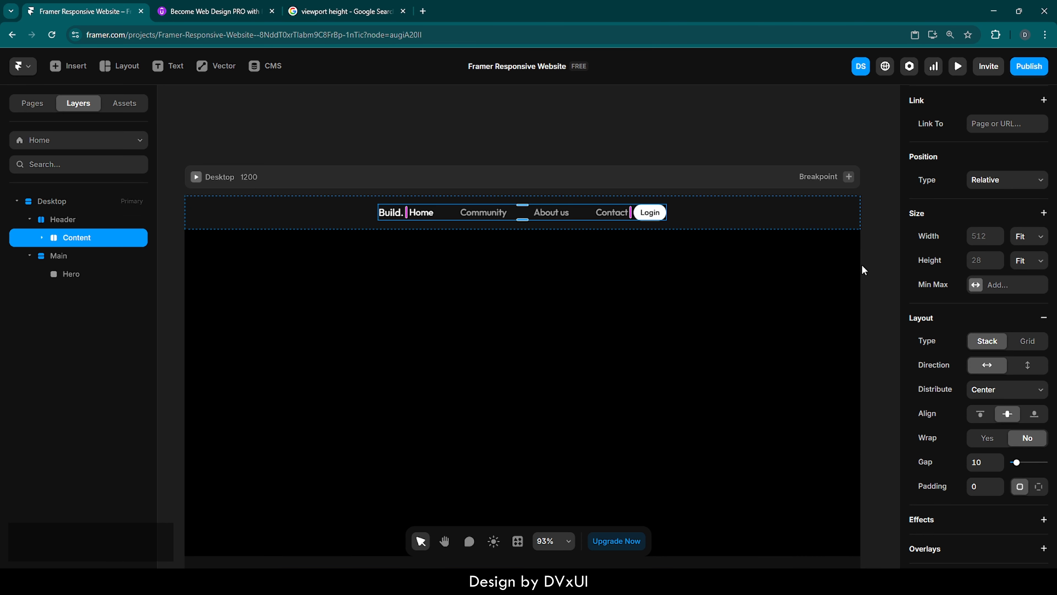
pyautogui.click(1029, 238)
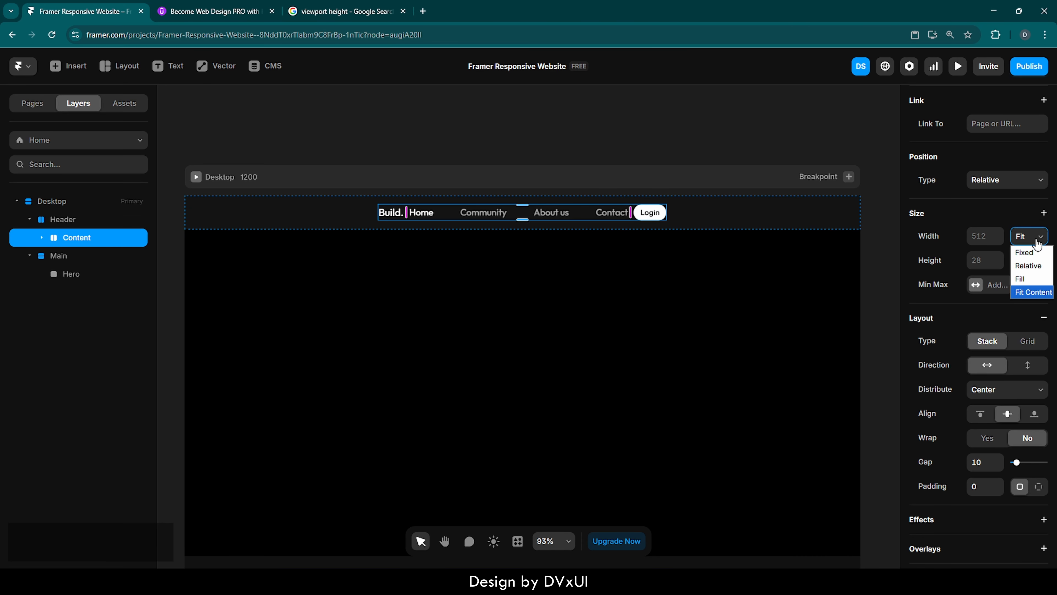
pyautogui.click(1023, 281)
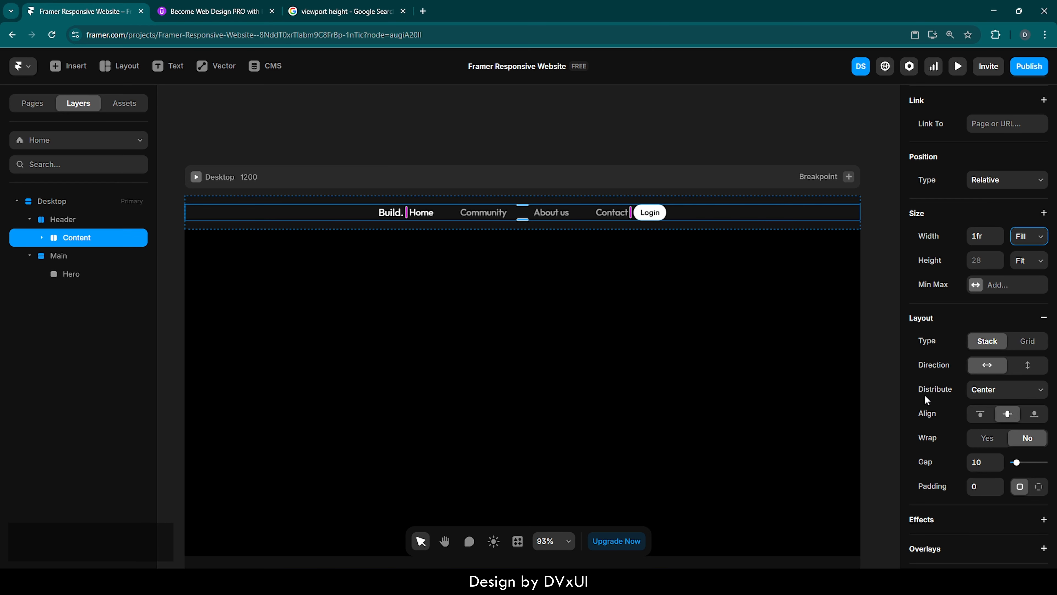
pyautogui.click(1001, 393)
pyautogui.click(998, 446)
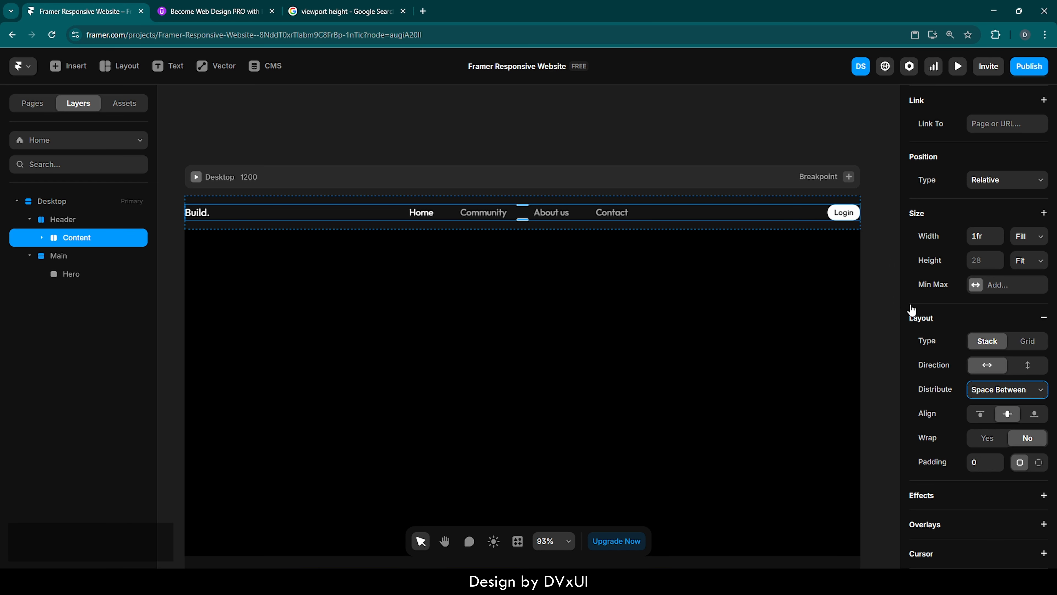
pyautogui.click(895, 297)
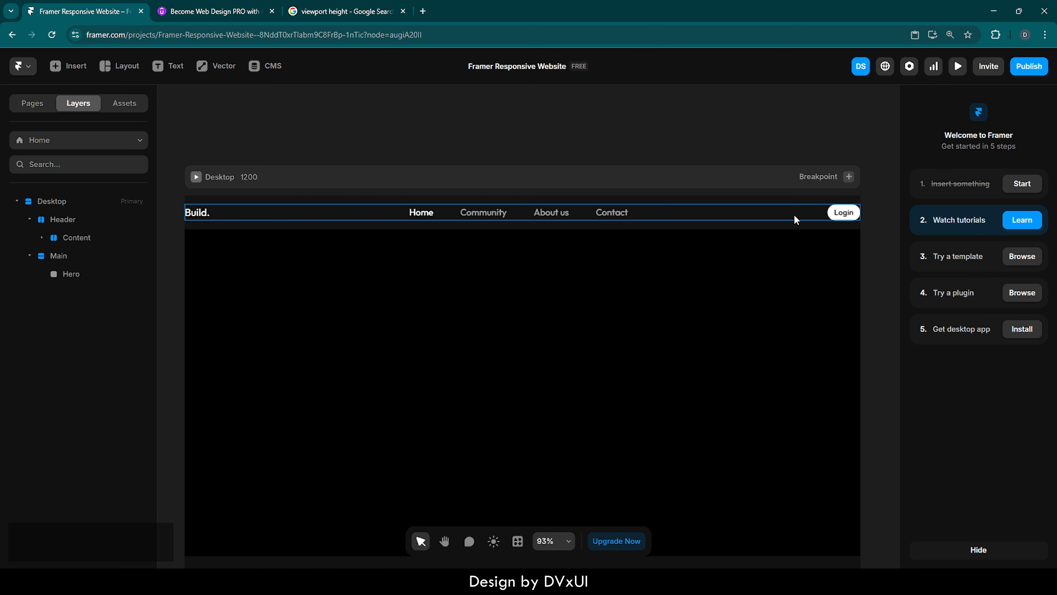
pyautogui.click(793, 215)
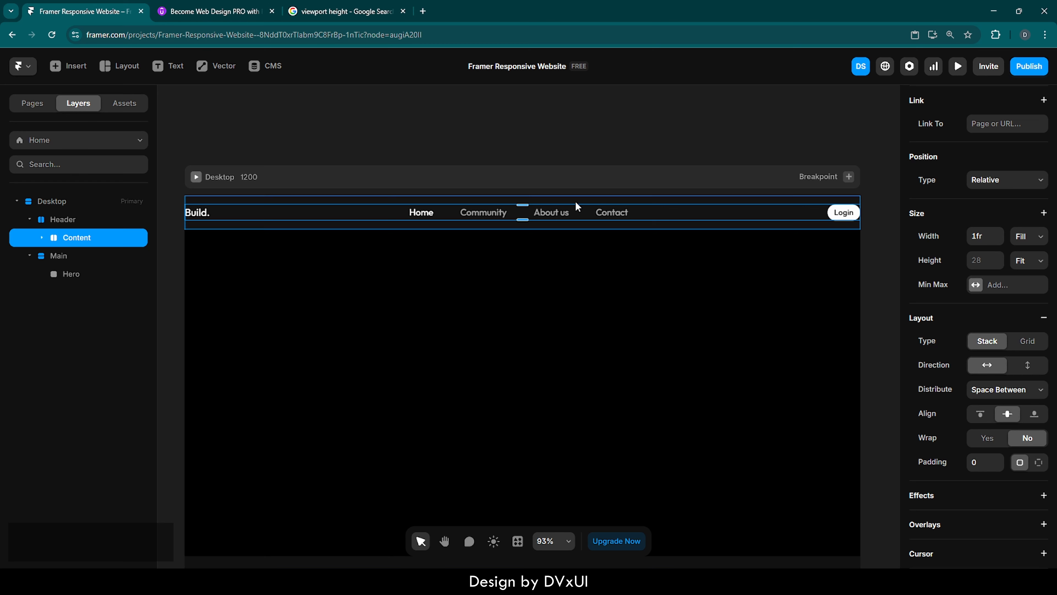
pyautogui.click(432, 147)
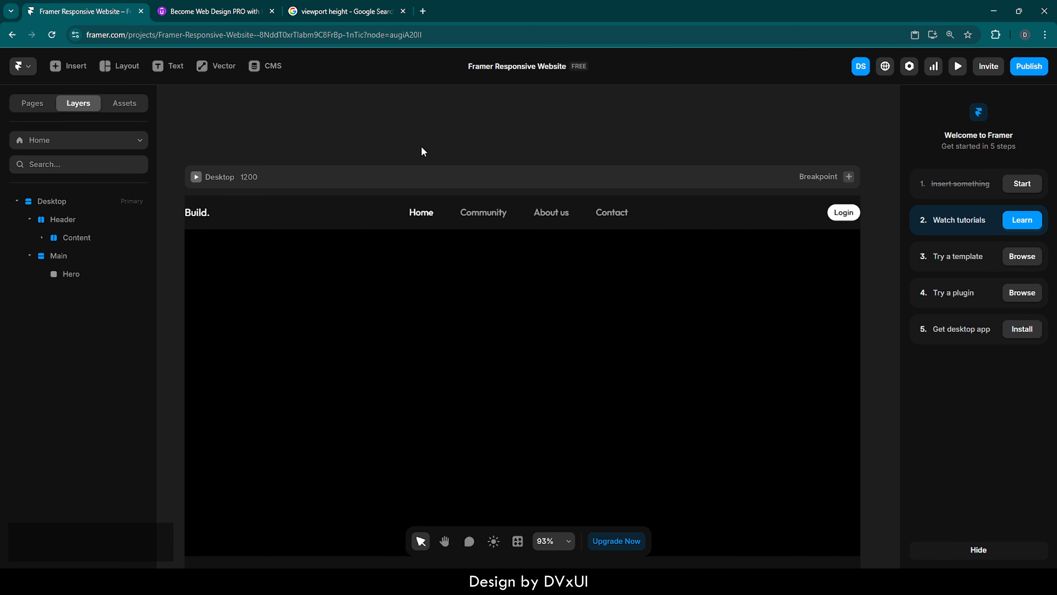
# Set the Header's right and left padding to 80 each.
pyautogui.click(56, 220)
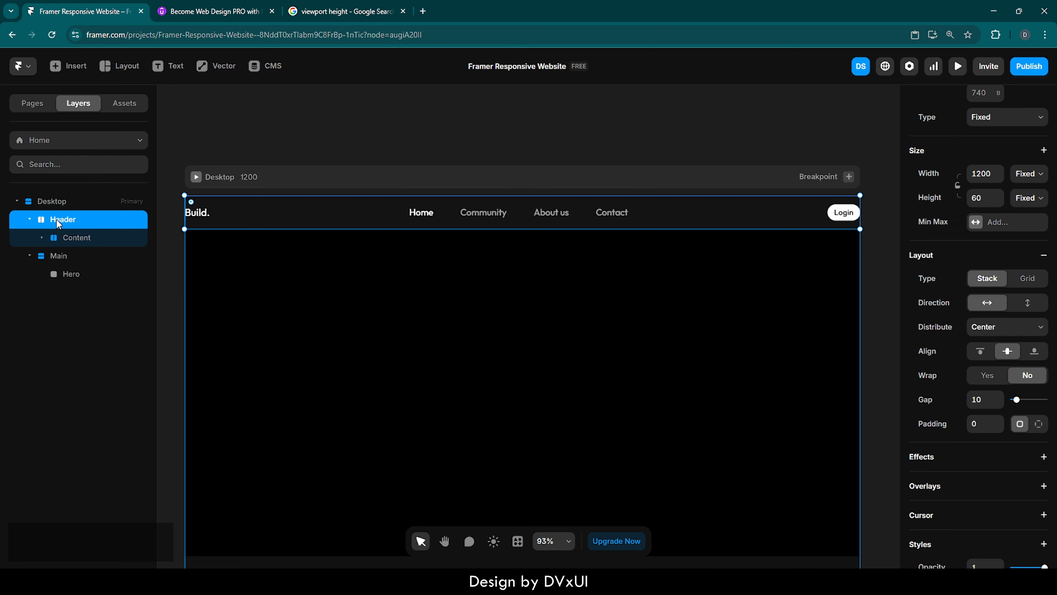
pyautogui.scroll(-1, 979, 461)
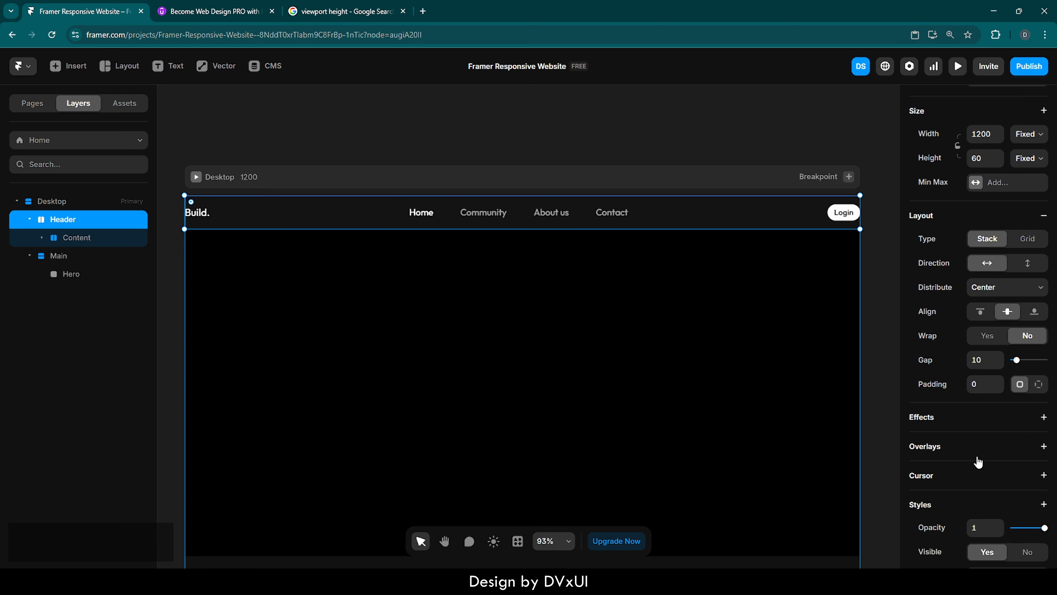
pyautogui.click(1038, 380)
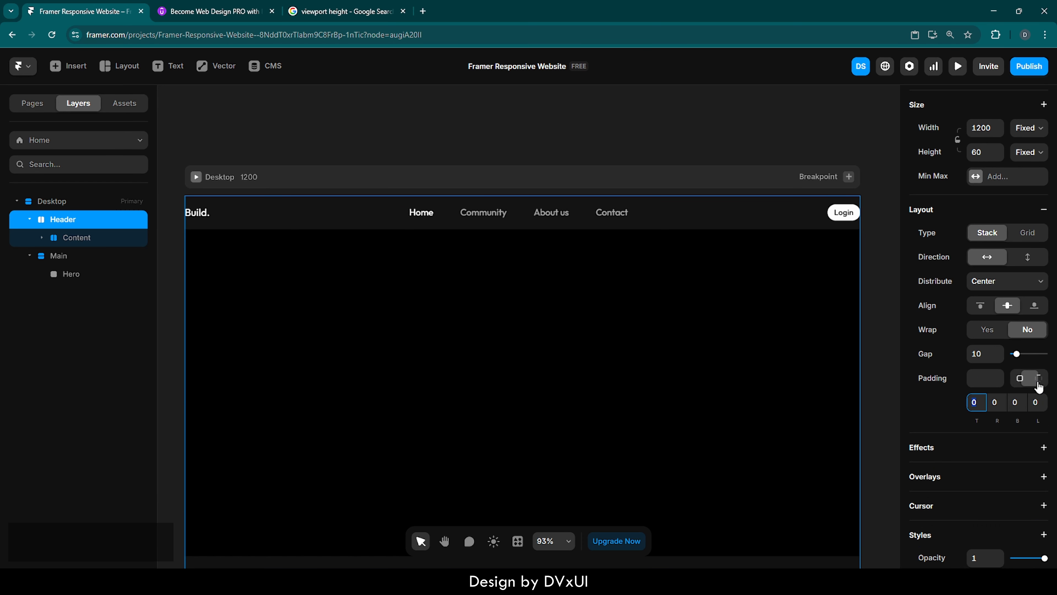
pyautogui.click(1003, 406)
pyautogui.write('80')
pyautogui.press('Return')
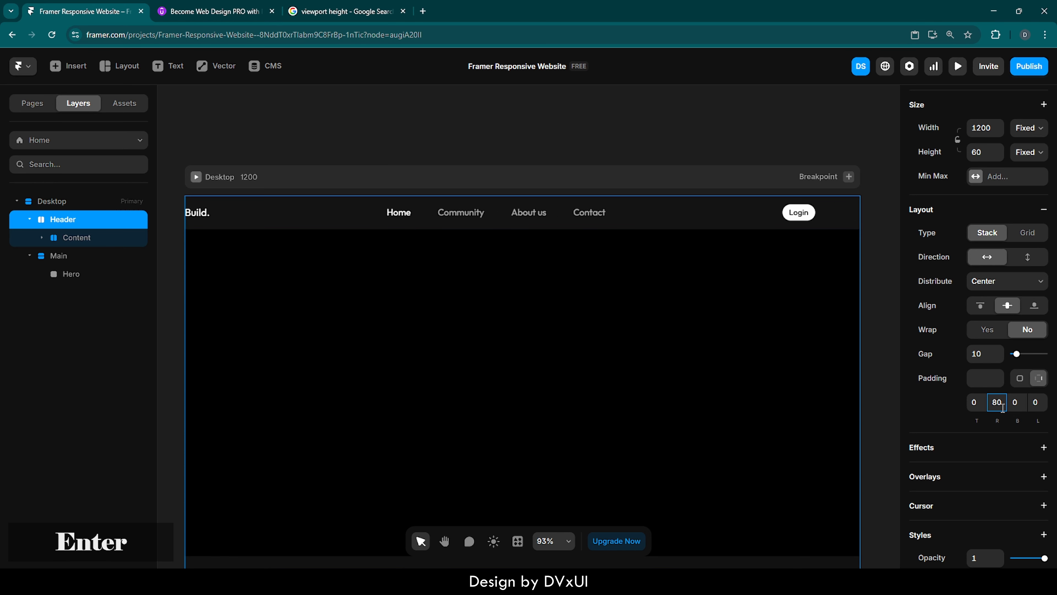
pyautogui.click(1037, 403)
pyautogui.write('80')
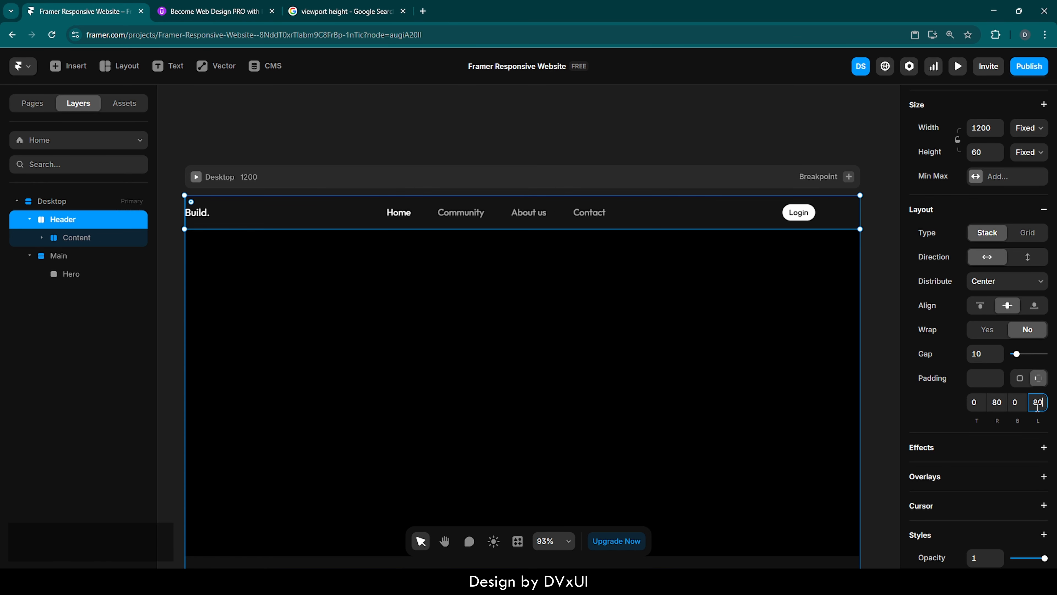
pyautogui.press('Return')
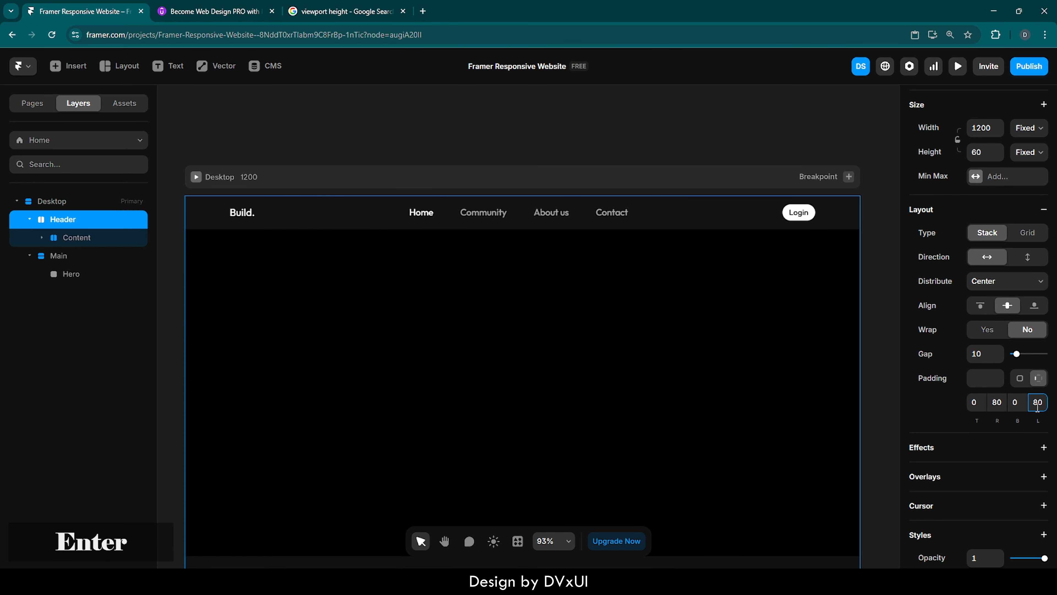
# Preview the Desktop page and widen the preview to check how the header stretches.
pyautogui.click(869, 300)
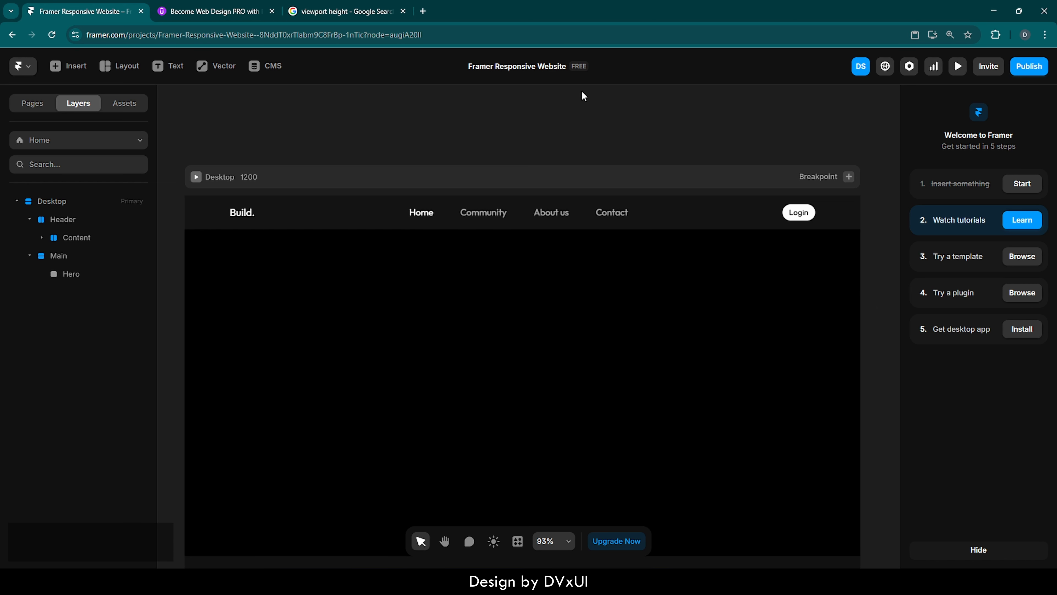
pyautogui.click(196, 177)
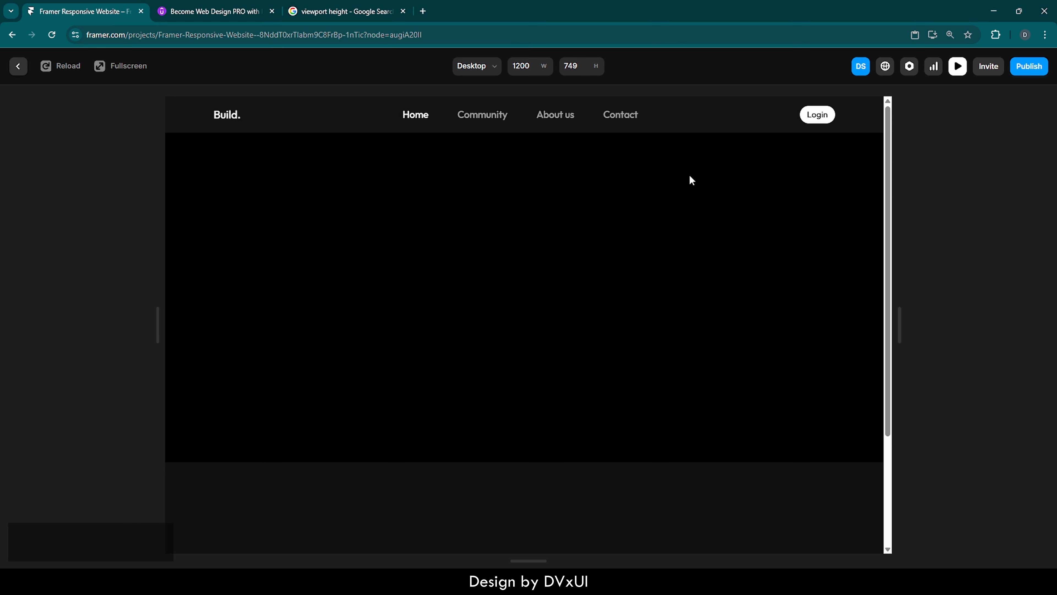
pyautogui.moveTo(157, 322); pyautogui.dragTo(3, 322)
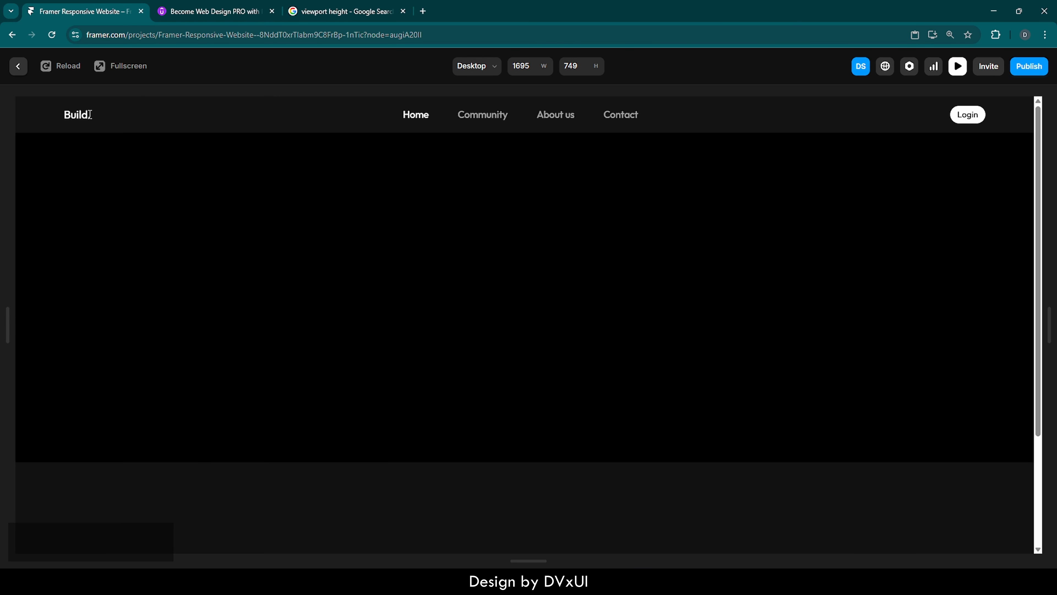
pyautogui.click(18, 67)
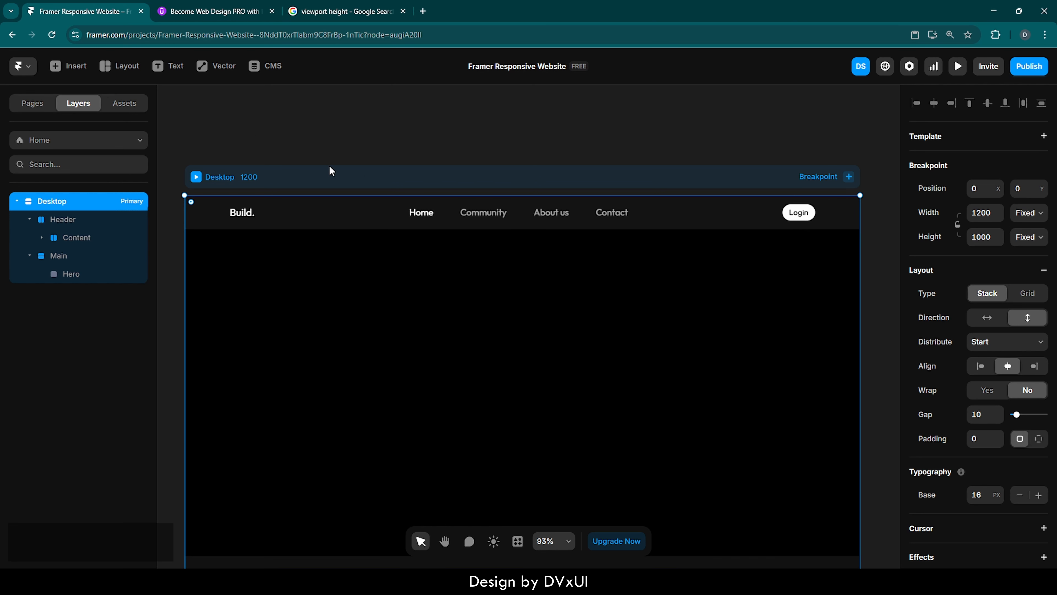
# Give the Content stack a fixed maximum width of 1200.
pyautogui.click(267, 210)
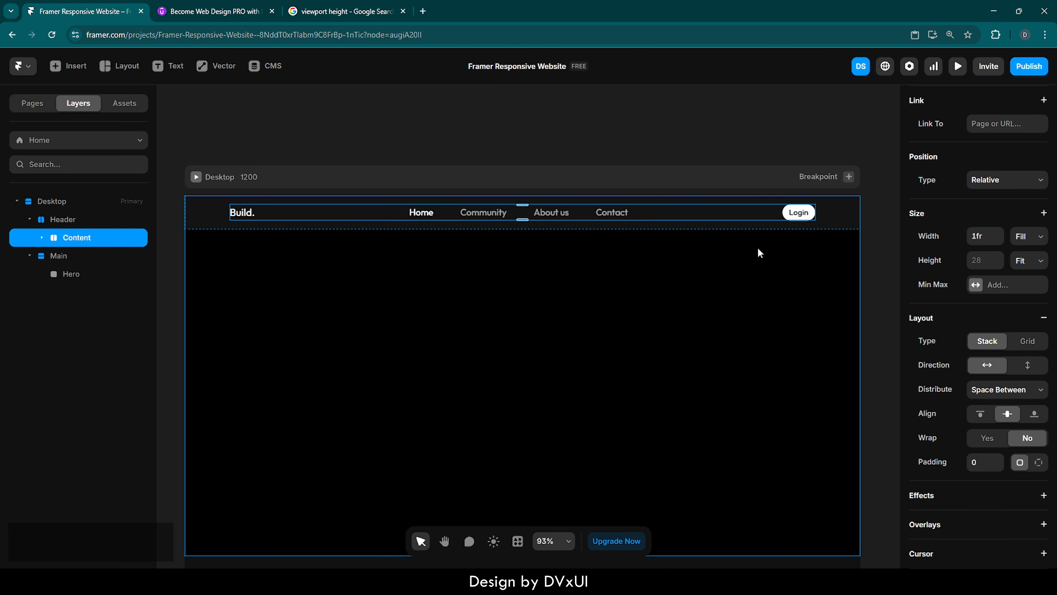
pyautogui.scroll(-1, 924, 313)
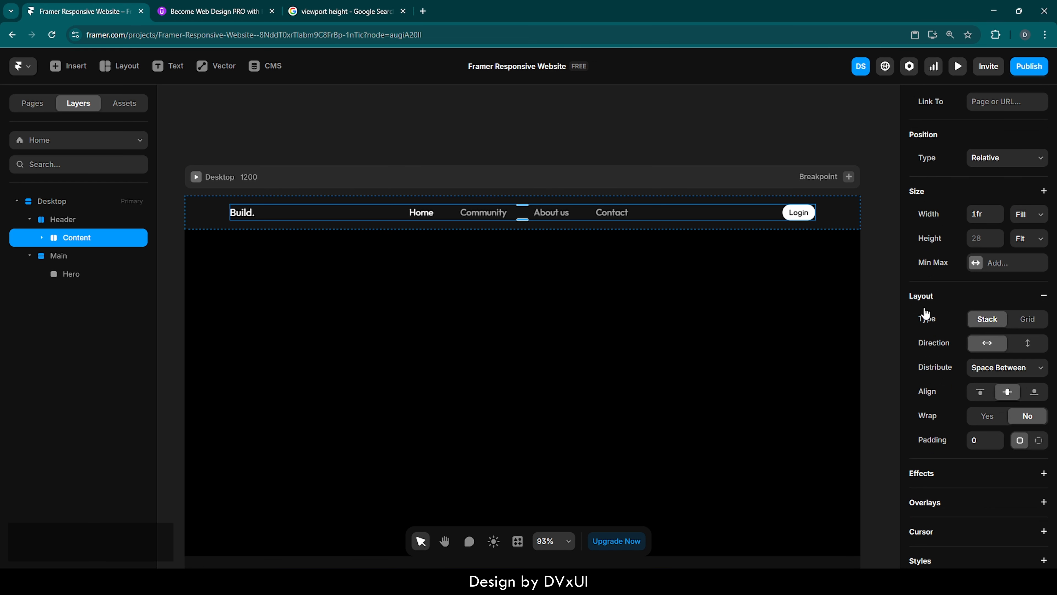
pyautogui.scroll(1, 925, 313)
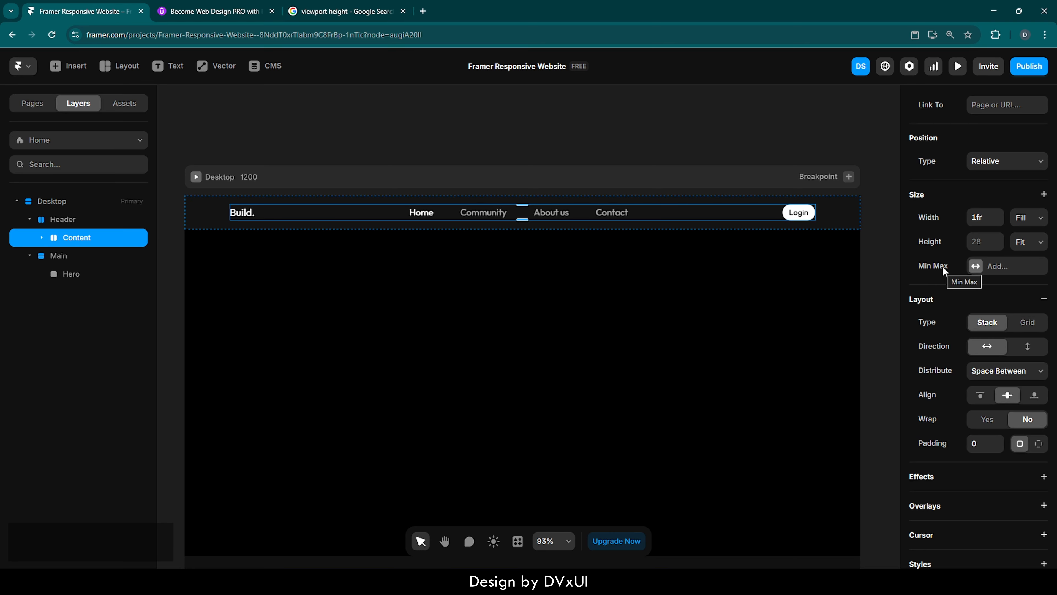
pyautogui.click(984, 265)
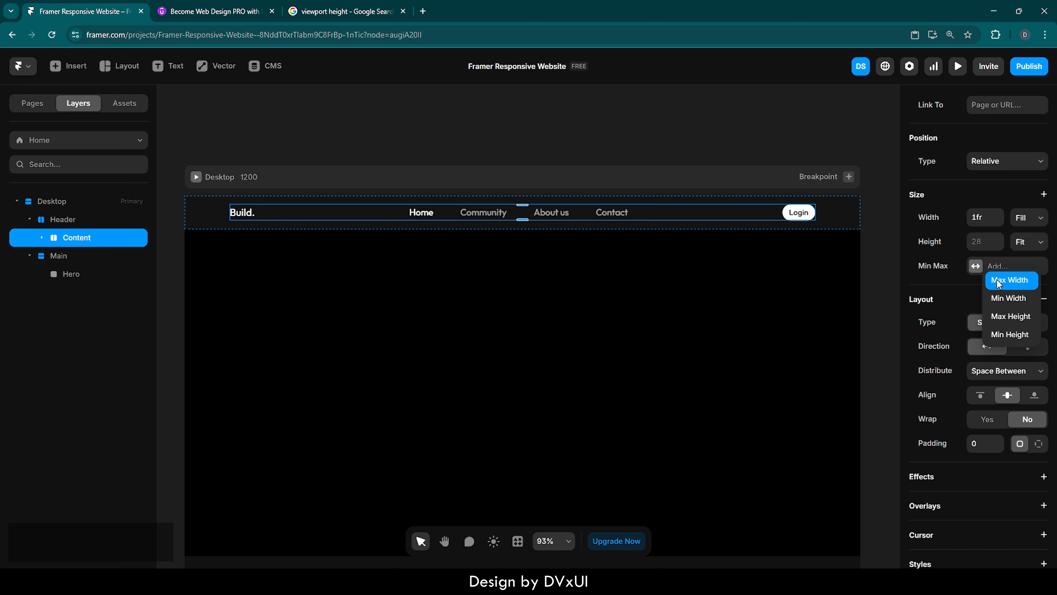
pyautogui.click(998, 280)
pyautogui.click(984, 269)
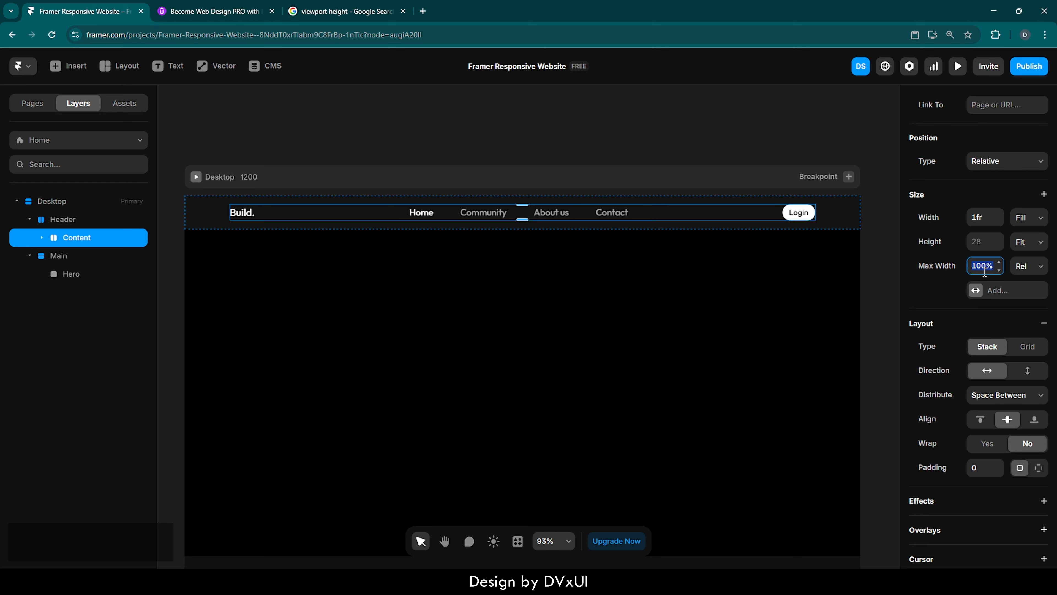
pyautogui.write('1200')
pyautogui.press('Return')
pyautogui.click(1026, 275)
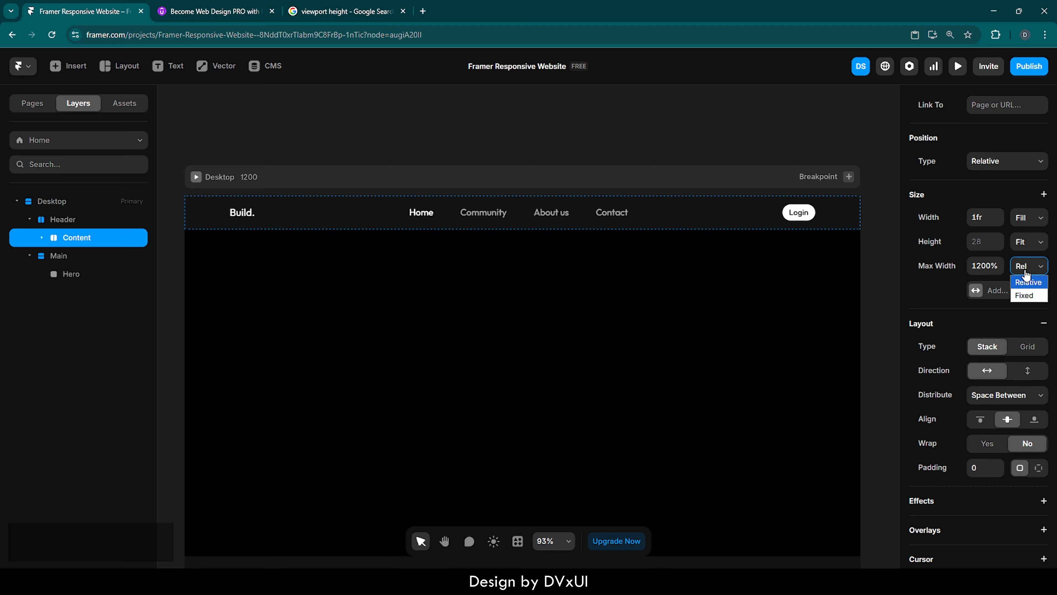
pyautogui.click(1027, 293)
pyautogui.write('1200')
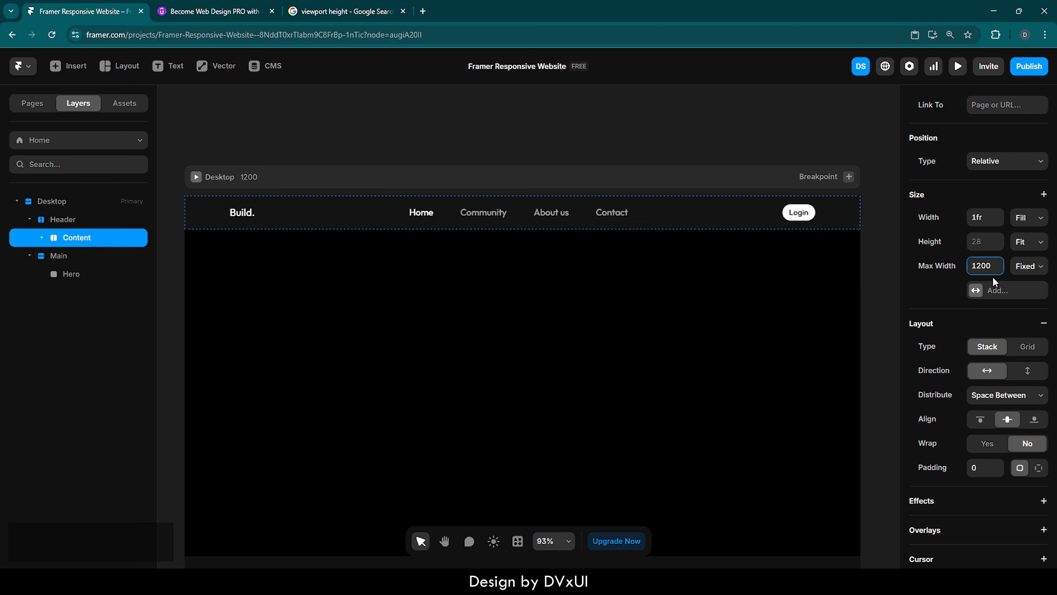
pyautogui.click(931, 293)
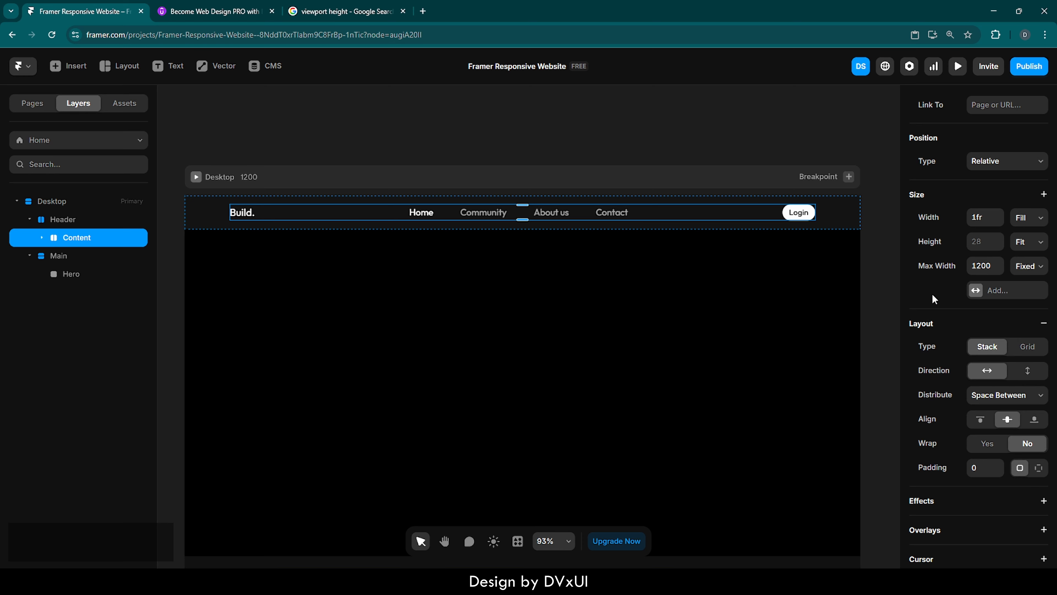
# Preview the Desktop page again at a wider width to check the header content.
pyautogui.click(193, 178)
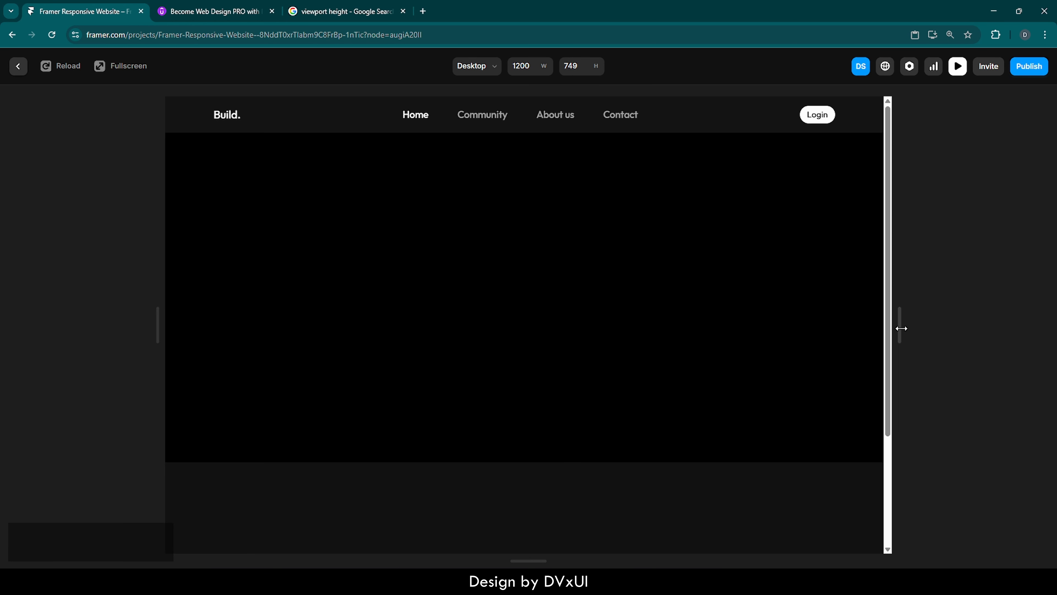
pyautogui.moveTo(901, 328); pyautogui.dragTo(1053, 314)
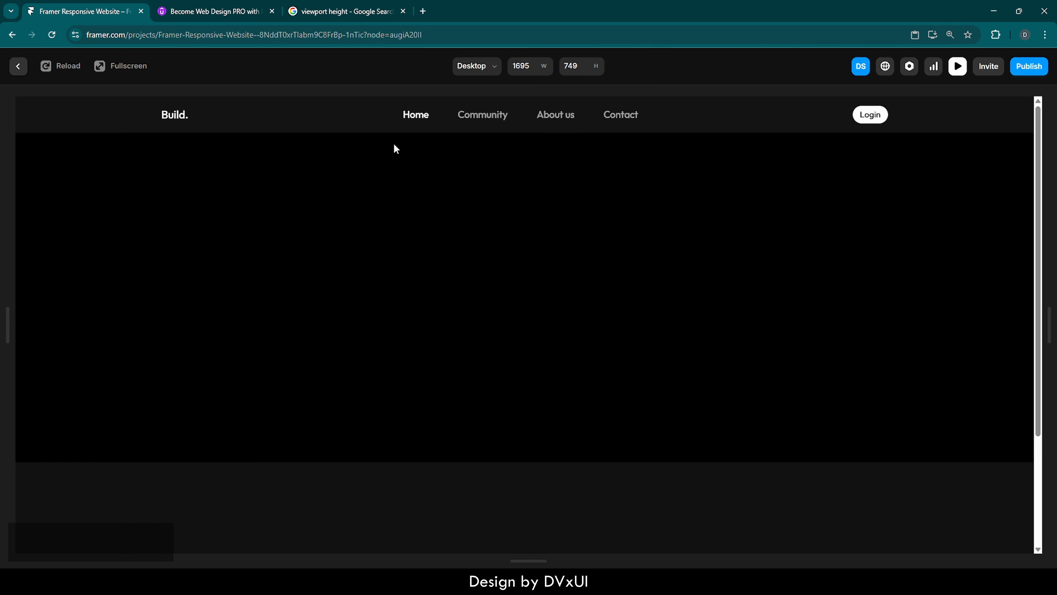
pyautogui.click(19, 66)
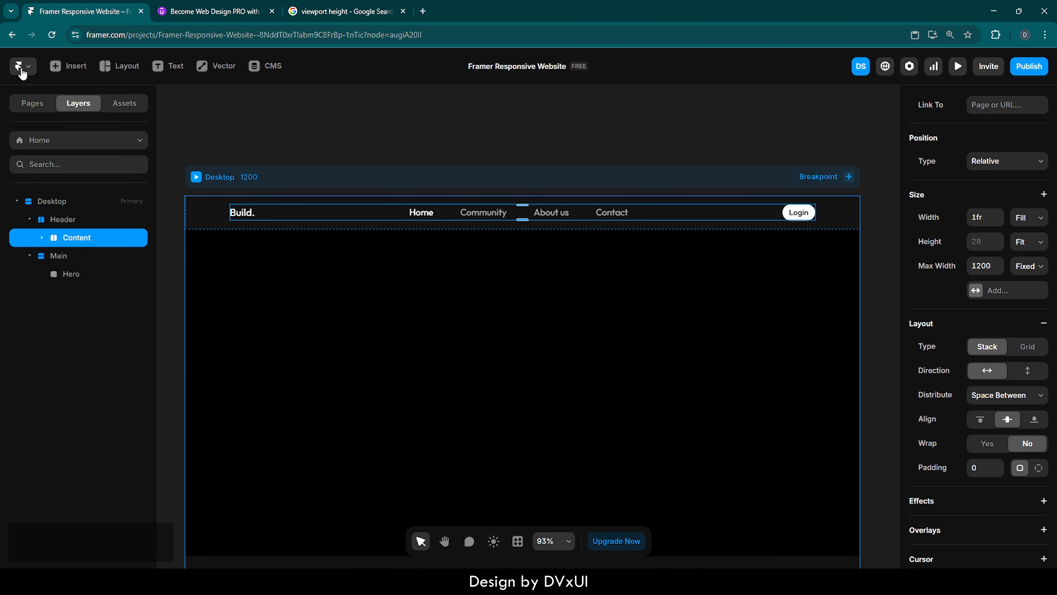
# Select the Hero, then open the Resources design page and copy the Framer logo hero image.
pyautogui.click(558, 371)
pyautogui.scroll(-3, 558, 370)
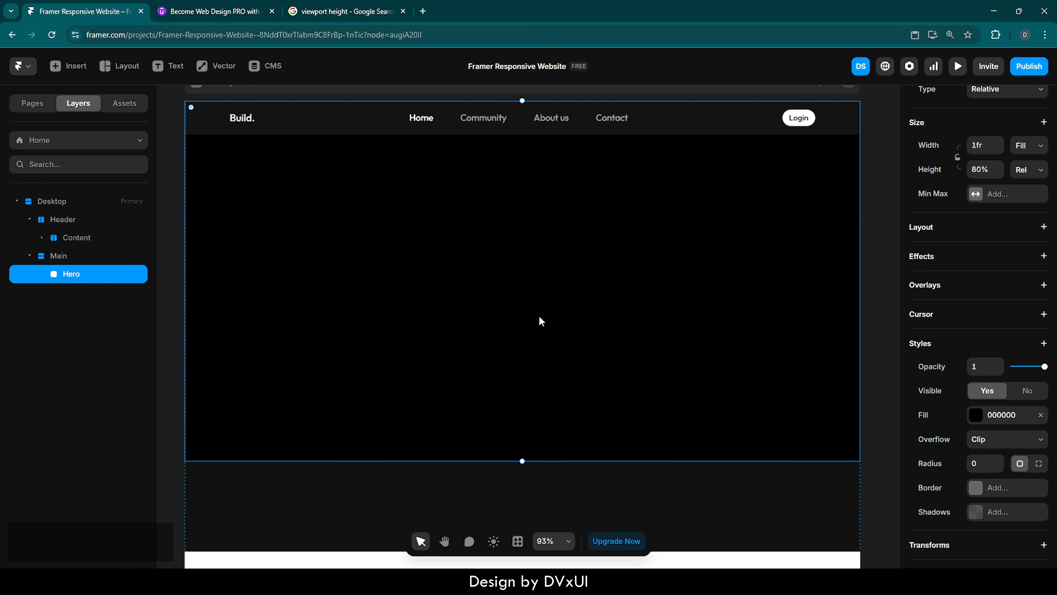
pyautogui.hscroll(-1, 539, 318)
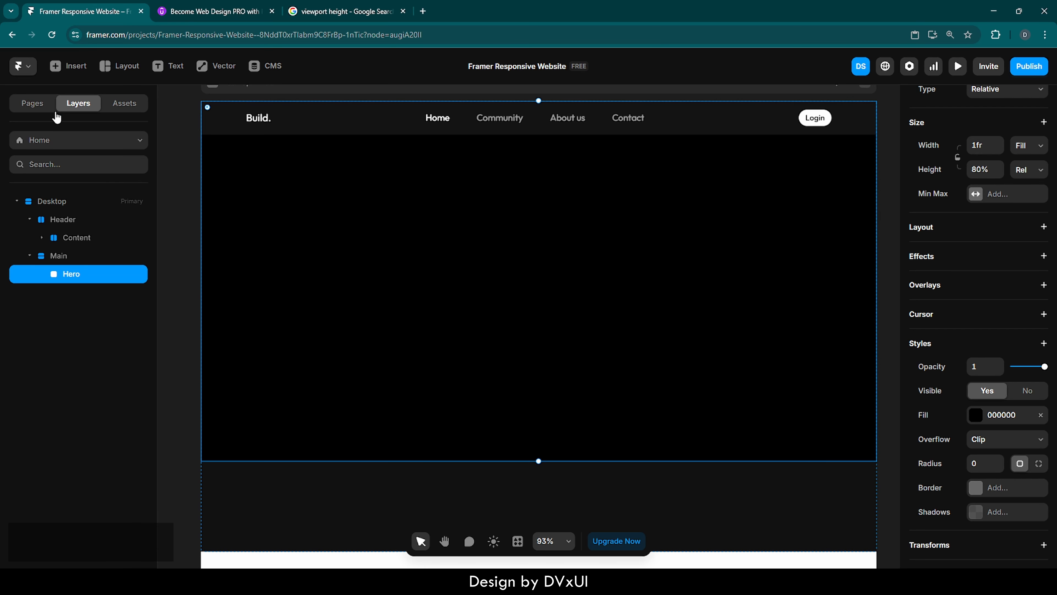
pyautogui.click(21, 104)
pyautogui.click(55, 196)
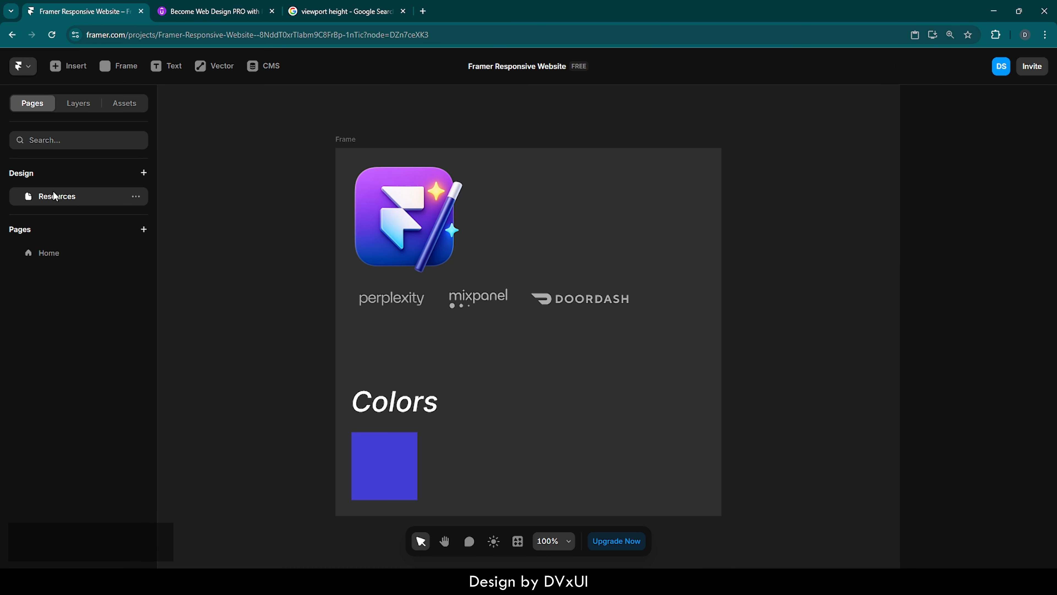
pyautogui.click(432, 202)
pyautogui.hotkey('ctrl', 'c')
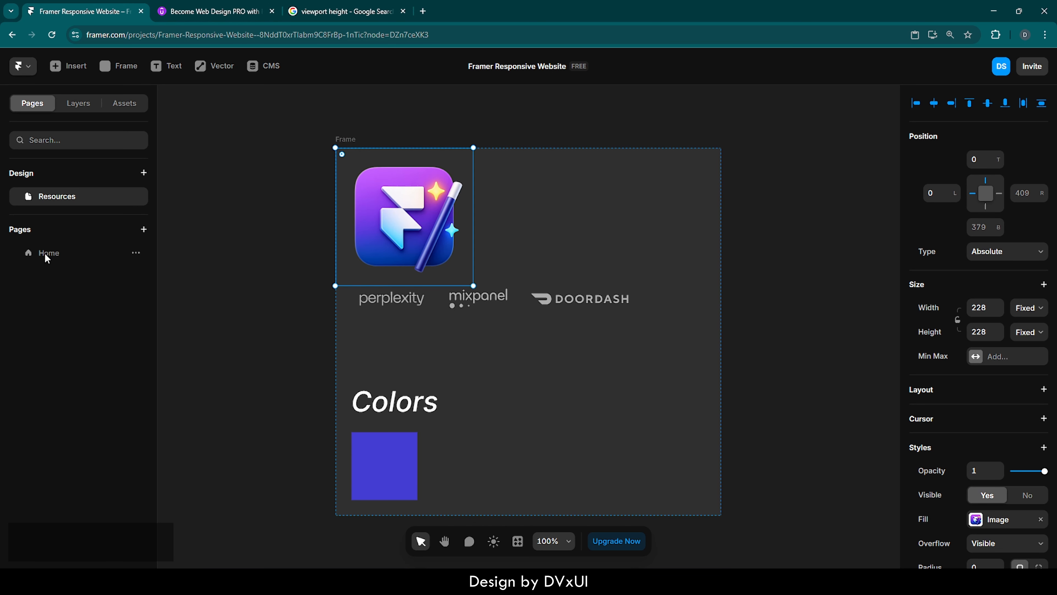
# Return to the Home page and paste the hero image into the Hero frame.
pyautogui.click(77, 103)
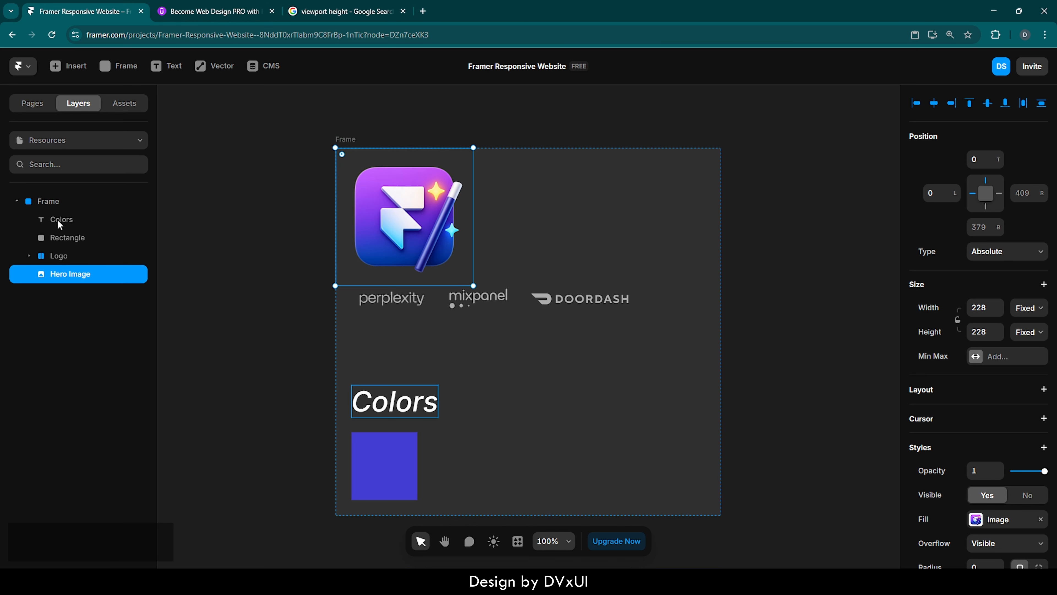
pyautogui.click(33, 103)
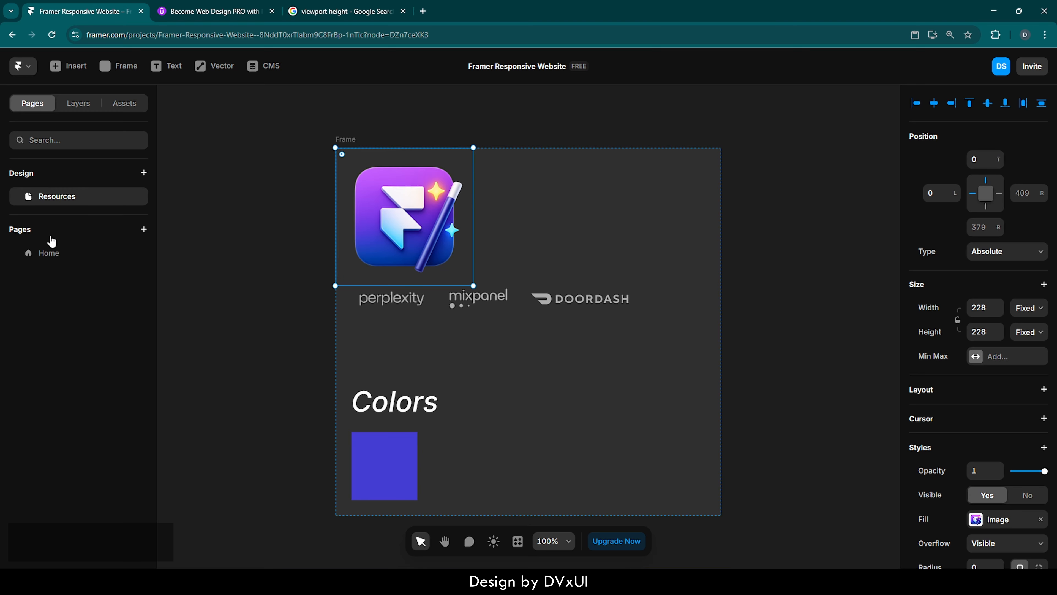
pyautogui.click(47, 254)
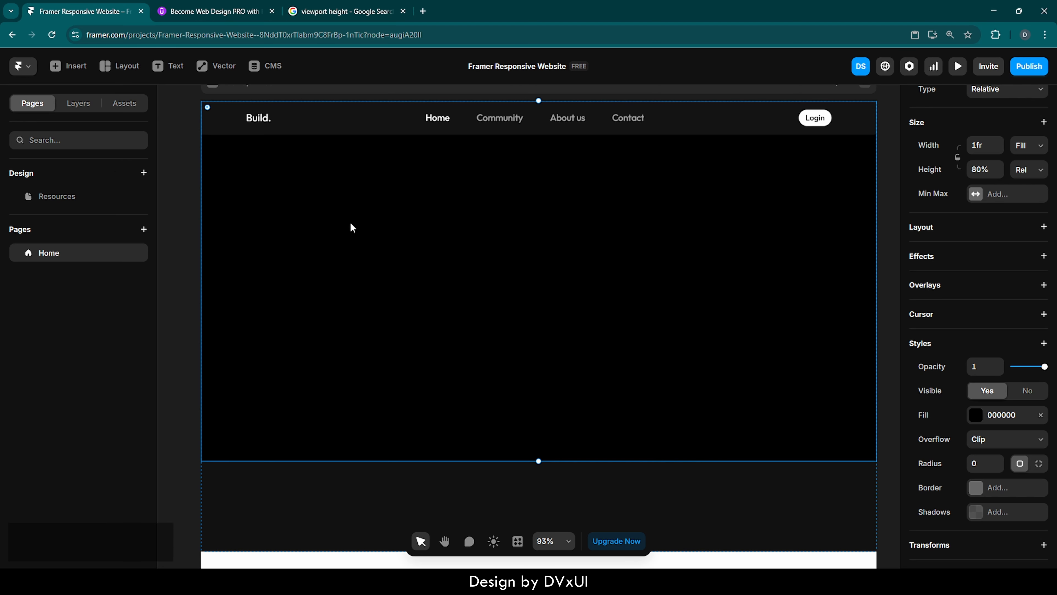
pyautogui.click(75, 106)
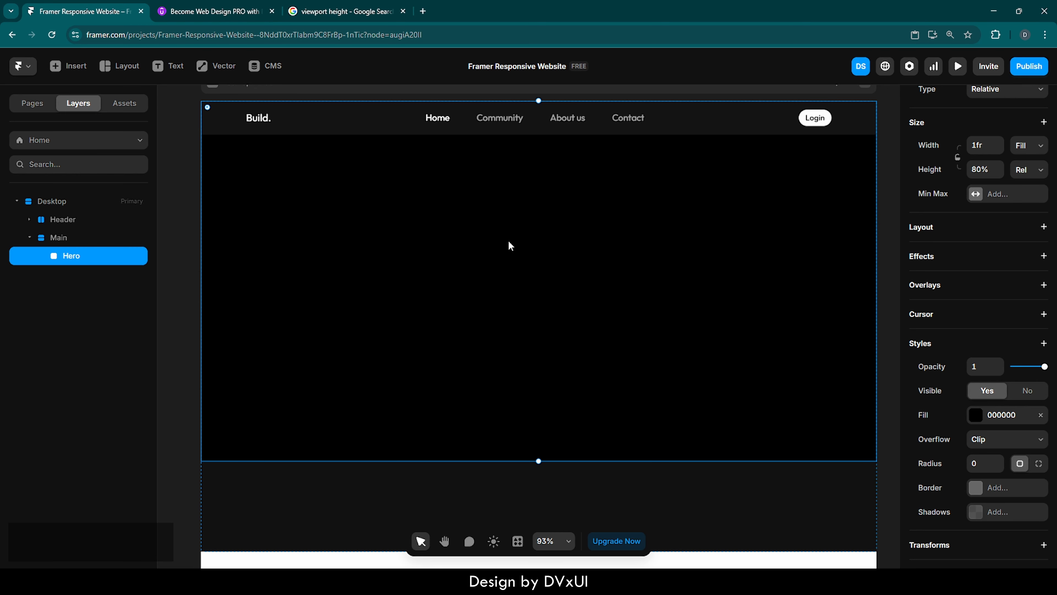
pyautogui.hotkey('ctrl', 'v')
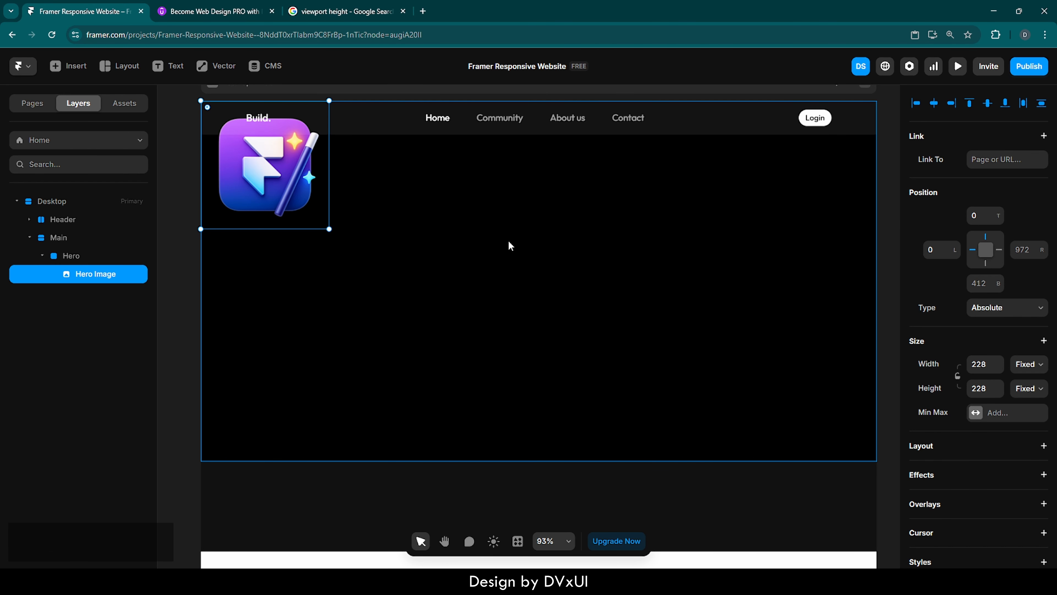
# Center the hero image horizontally in the Hero and set its top offset to 80.
pyautogui.click(933, 103)
pyautogui.hotkey('shift', 'Down')
pyautogui.hotkey('shift', 'Down')
pyautogui.hotkey('shift', 'Down')
pyautogui.hotkey('shift', 'Down')
pyautogui.hotkey('shift', 'Down')
pyautogui.hotkey('shift', 'Down')
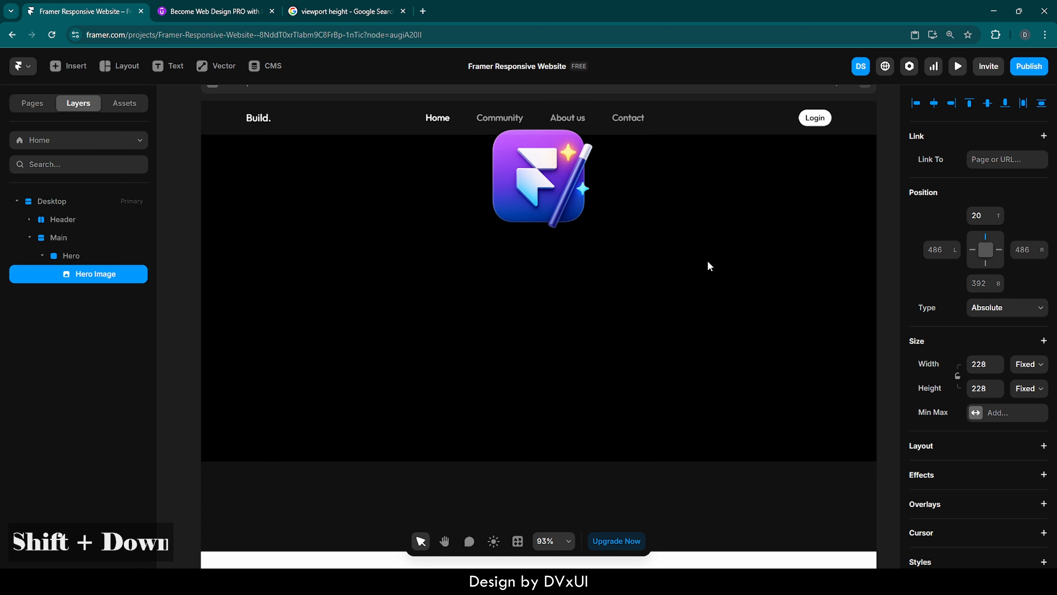
pyautogui.hotkey('shift', 'Down')
pyautogui.hotkey('shift', 'Down')
pyautogui.hotkey('shift', 'Down')
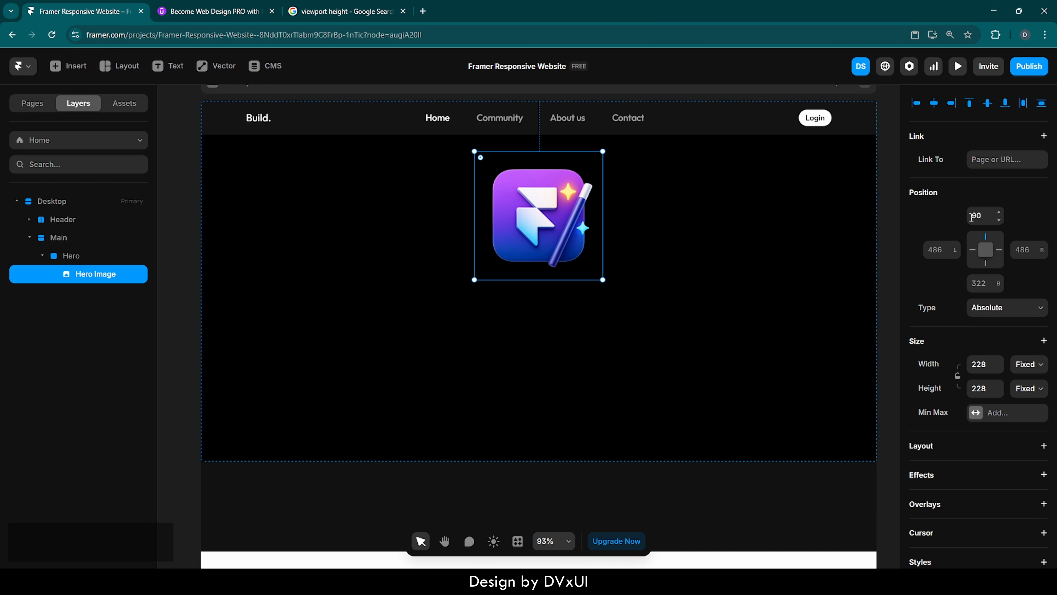
pyautogui.click(981, 215)
pyautogui.write('80')
pyautogui.press('Return')
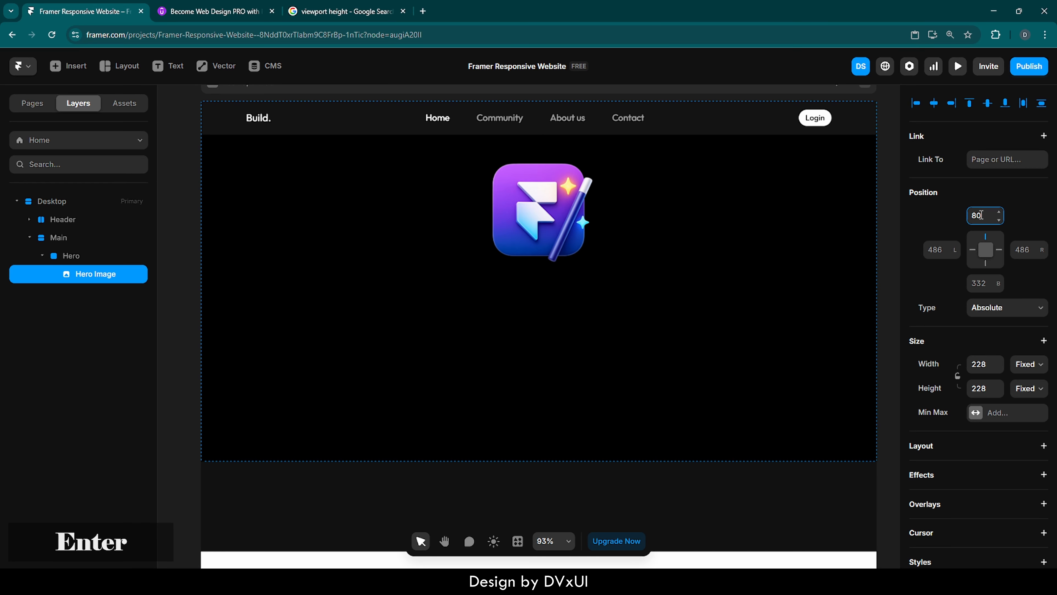
# Draw a new frame inside the Hero, about 159 by 134, below the hero image.
pyautogui.click(720, 250)
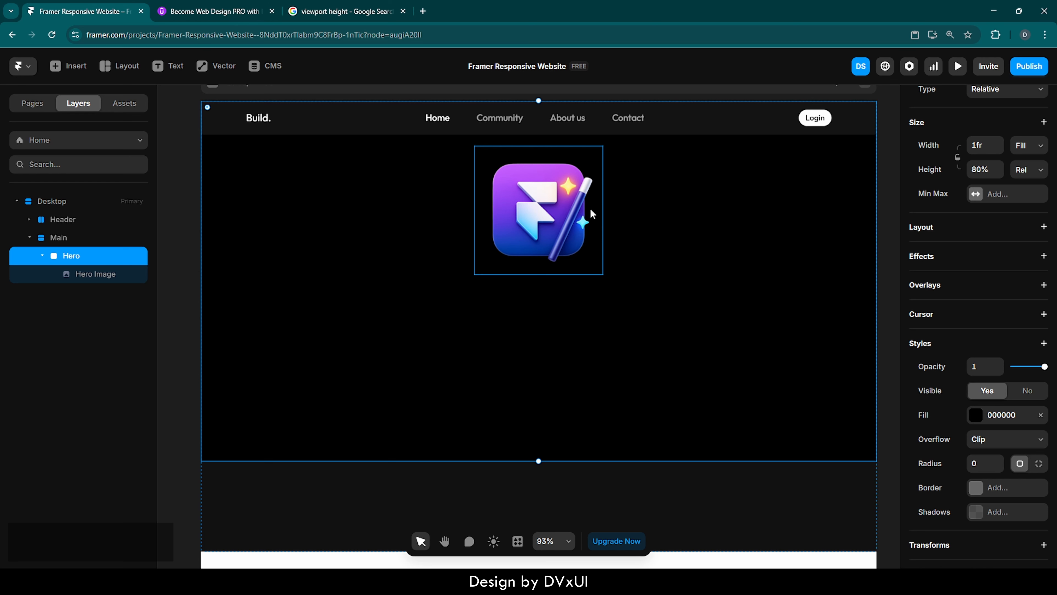
pyautogui.click(544, 221)
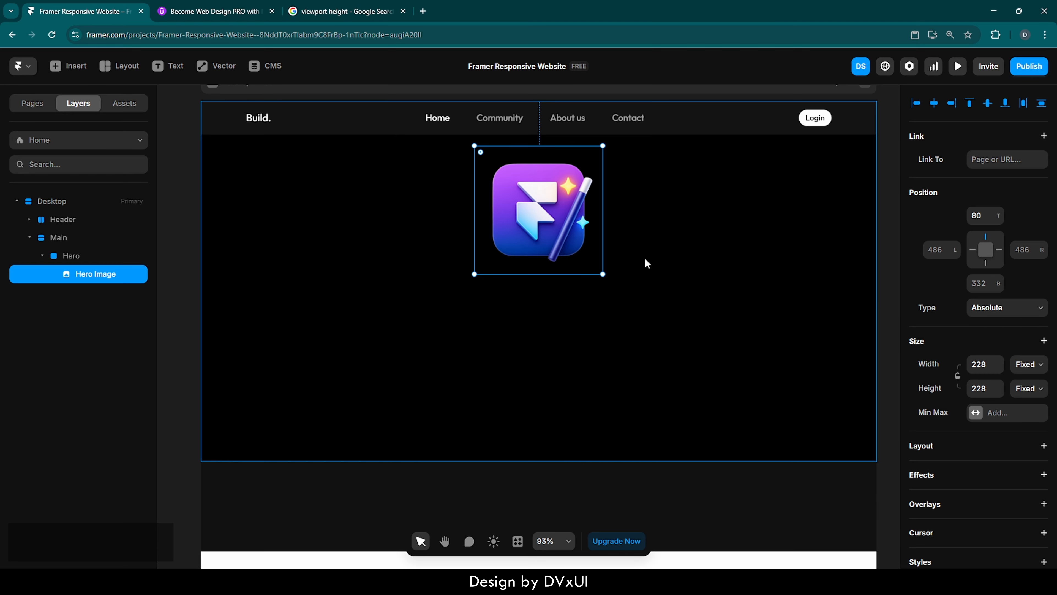
pyautogui.press('f')
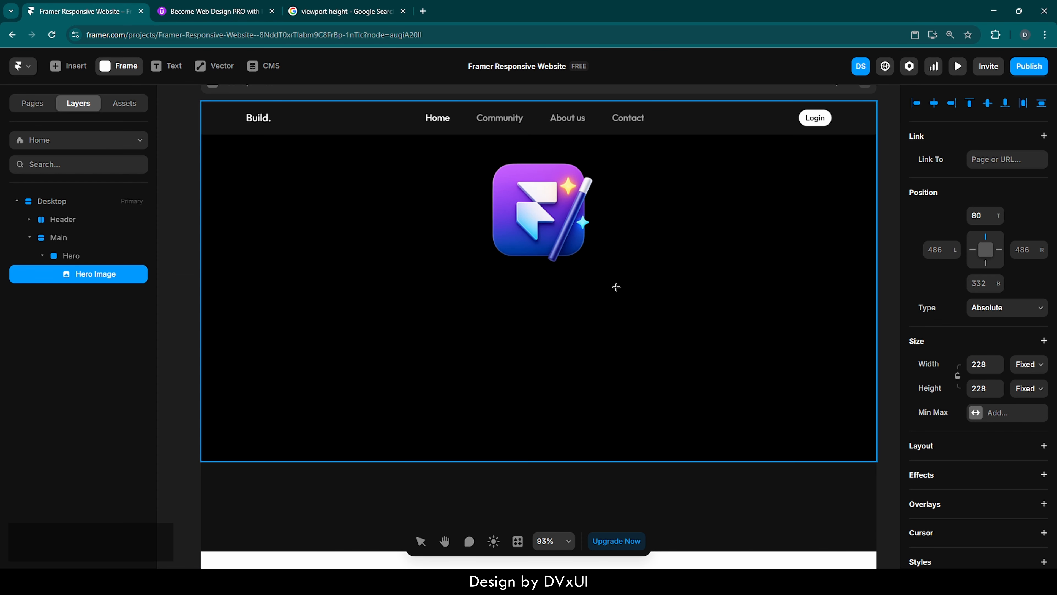
pyautogui.moveTo(385, 318); pyautogui.dragTo(474, 393)
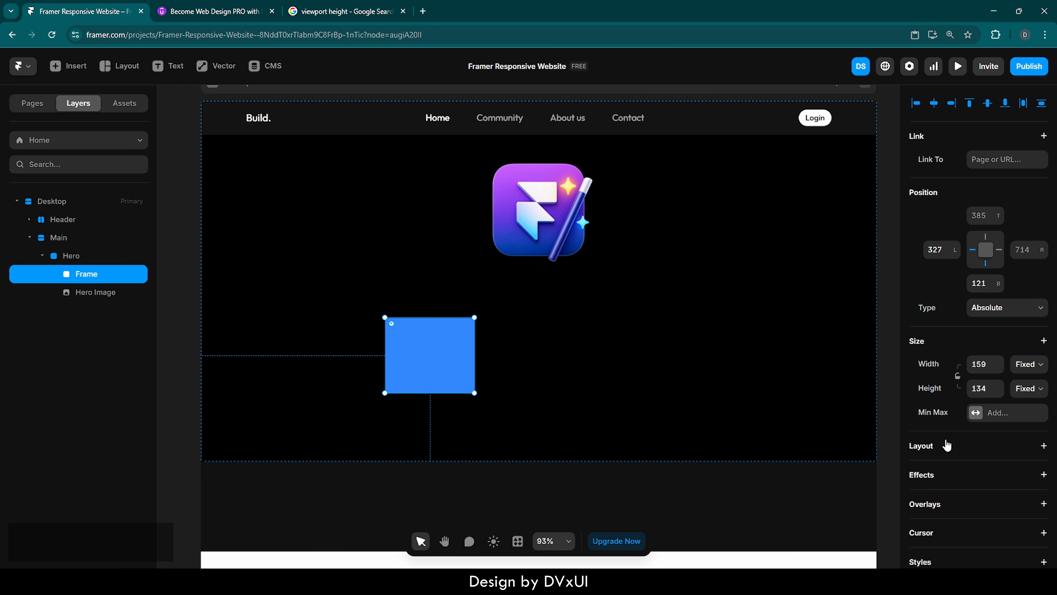
# Set the new frame's width and height to 1036 each.
pyautogui.scroll(-5, 947, 444)
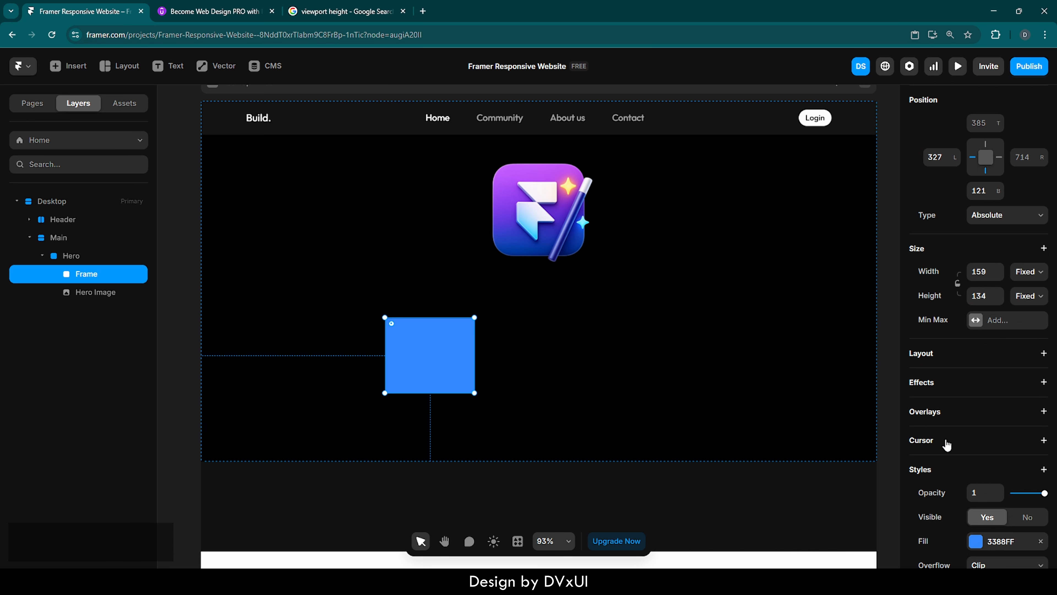
pyautogui.scroll(4, 946, 438)
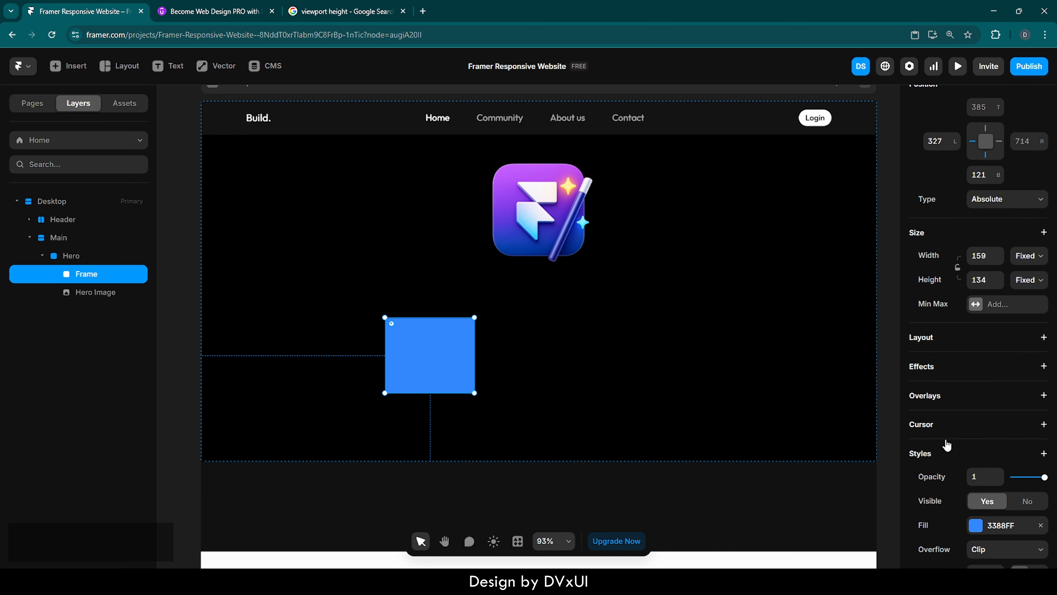
pyautogui.click(985, 325)
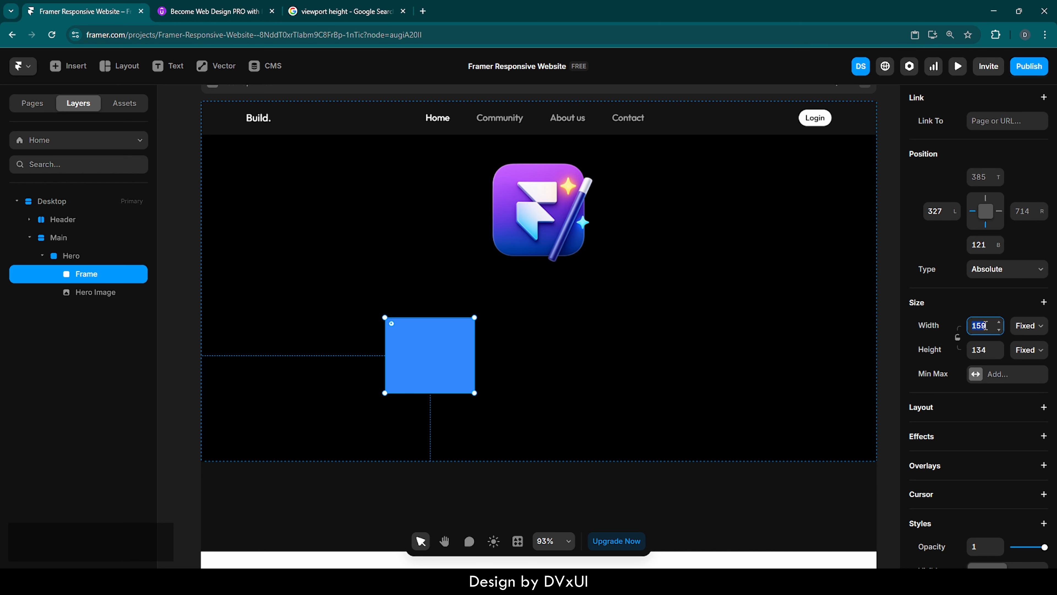
pyautogui.write('1036')
pyautogui.press('Return')
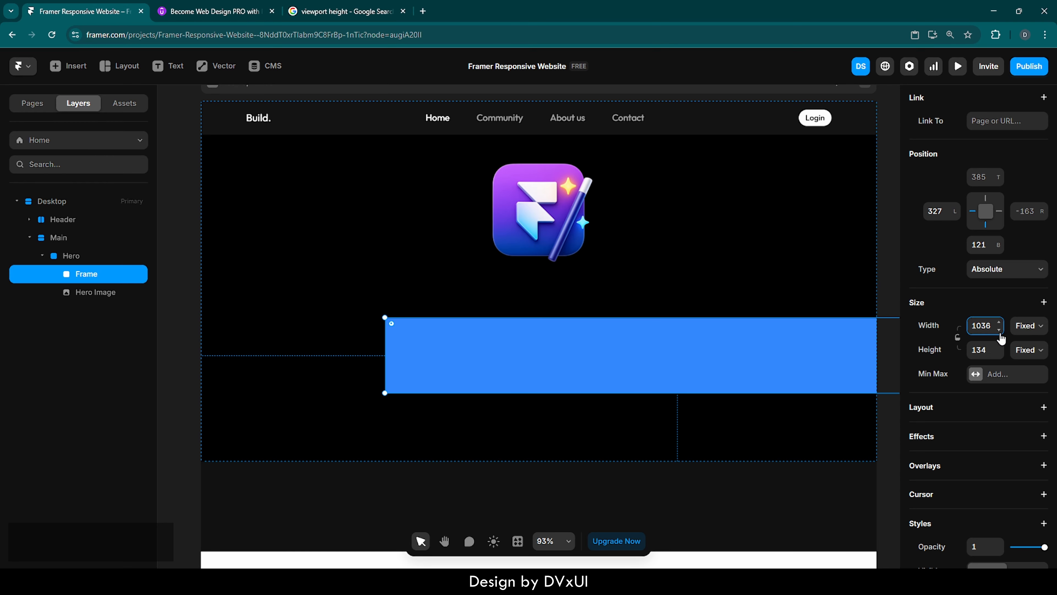
pyautogui.click(983, 349)
pyautogui.write('1036')
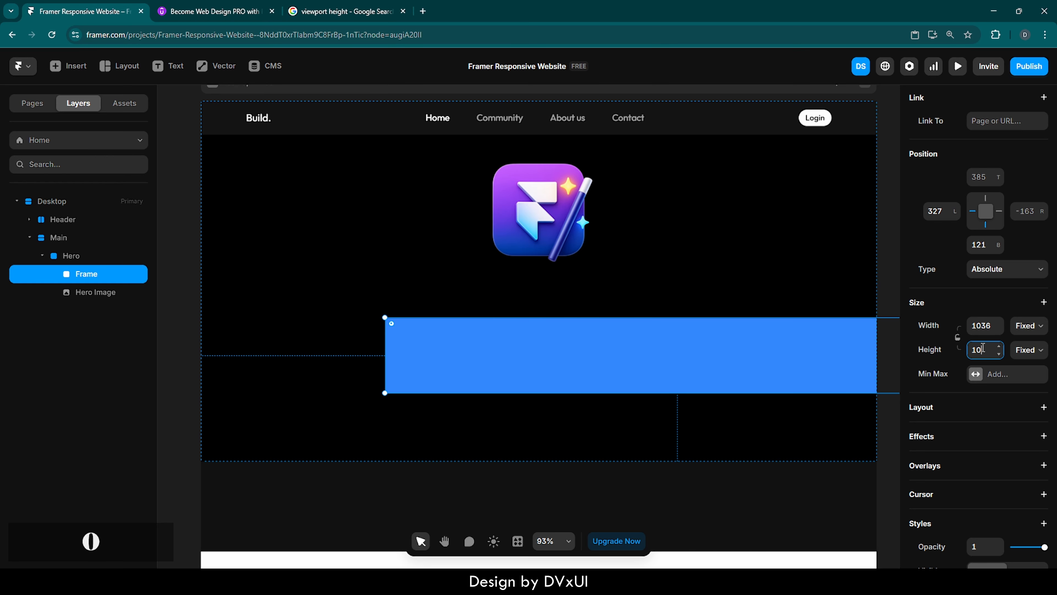
pyautogui.press('Return')
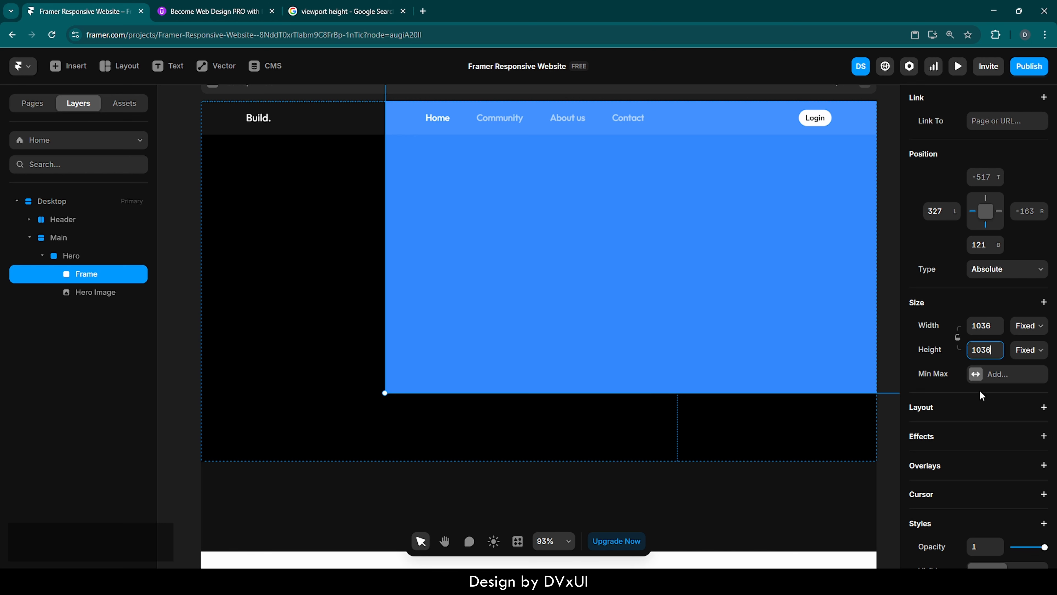
# Set the frame's corner radius to 2000 to turn it into a circle.
pyautogui.scroll(-6, 969, 412)
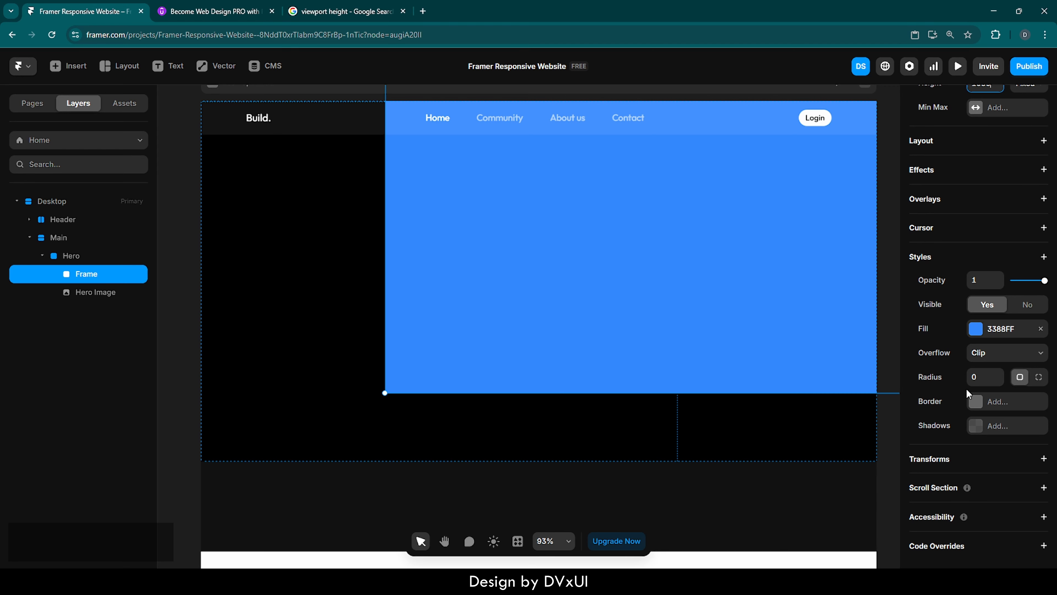
pyautogui.click(987, 377)
pyautogui.write('2000')
pyautogui.press('Return')
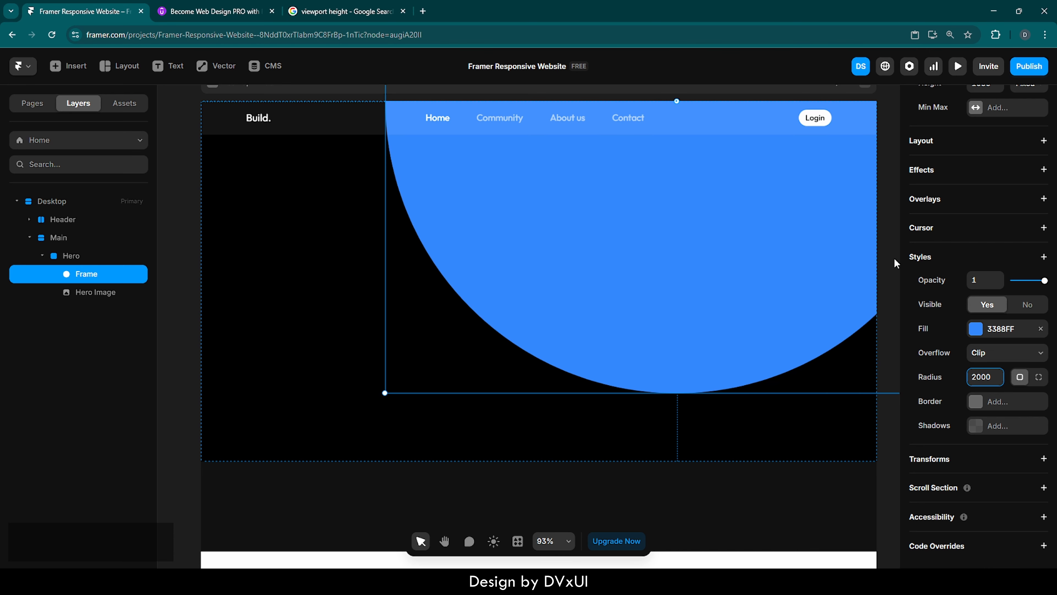
# Change the frame's fill colour to 443BFF.
pyautogui.click(976, 330)
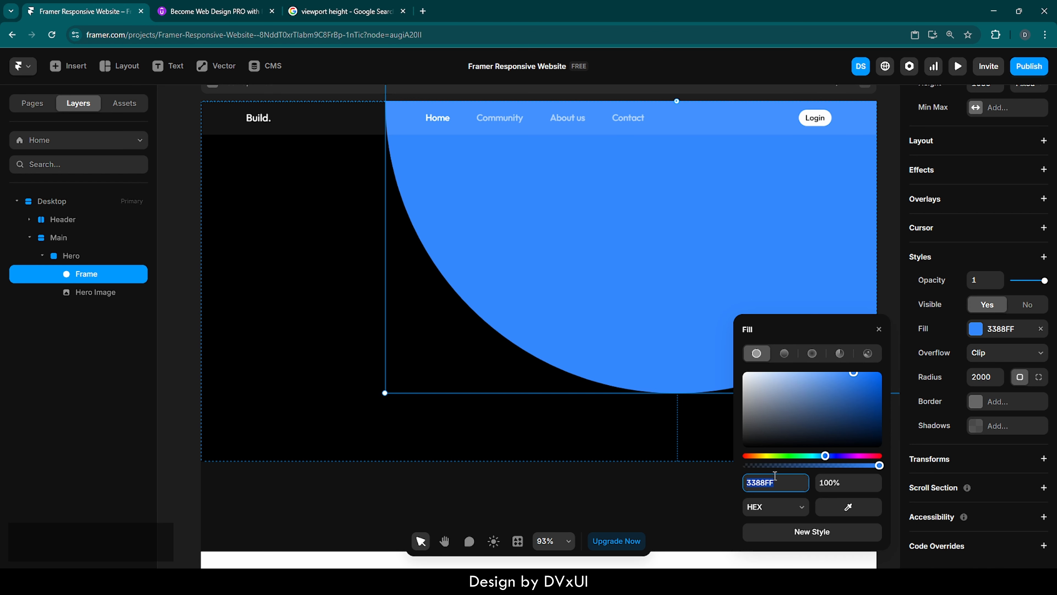
pyautogui.write('443BFF')
pyautogui.press('Return')
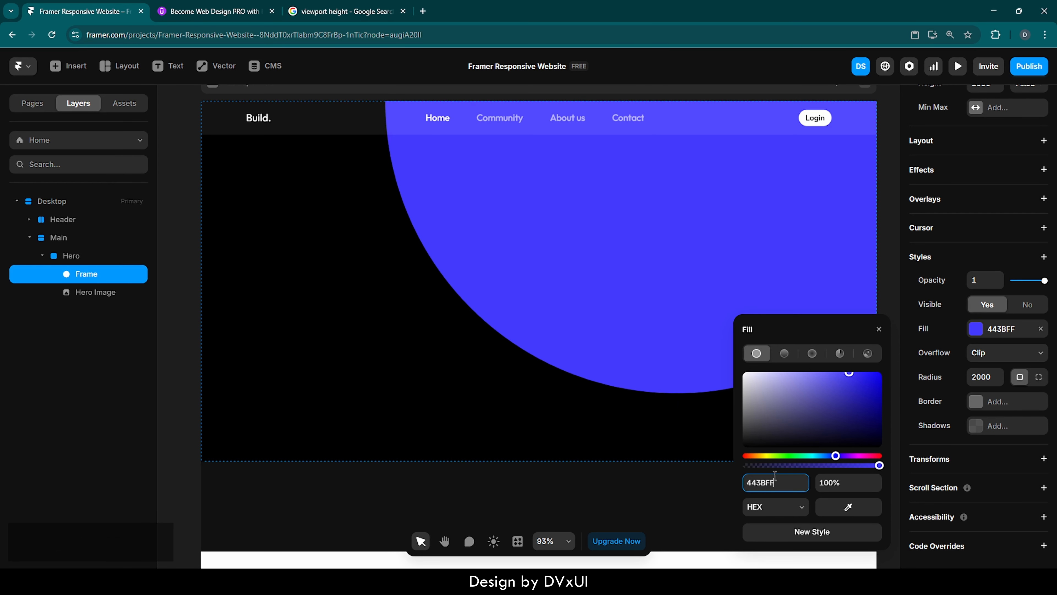
pyautogui.click(879, 329)
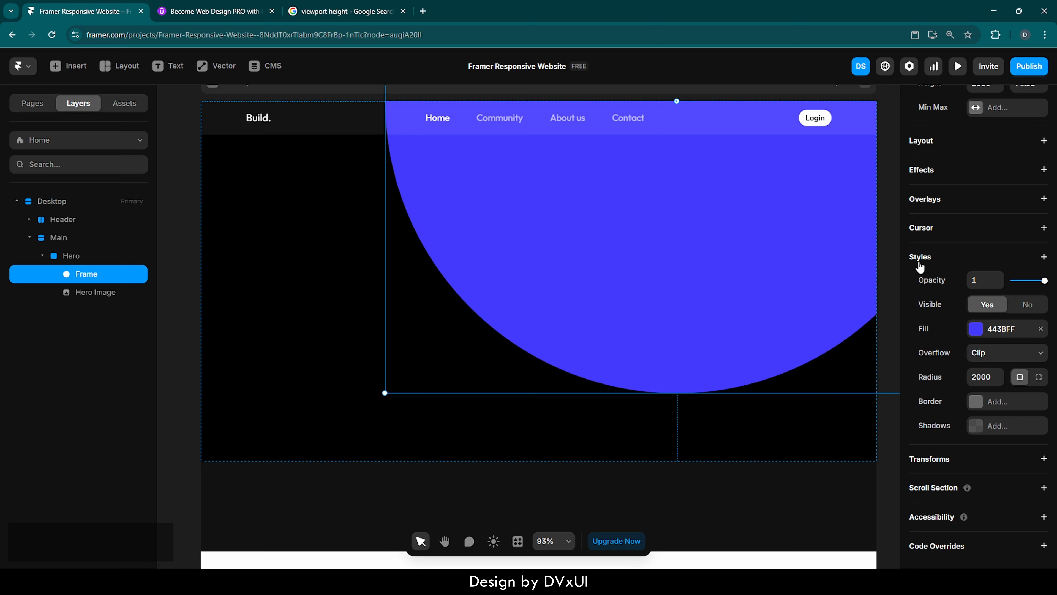
# Add a Blur filter to the frame and set the blur to 100.
pyautogui.click(1044, 257)
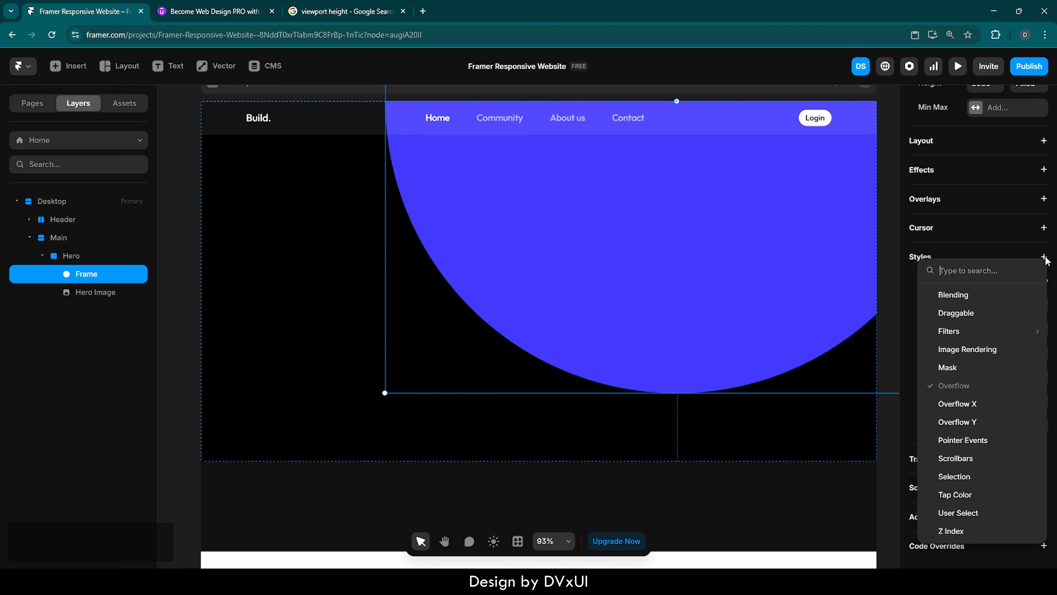
pyautogui.moveTo(954, 334)
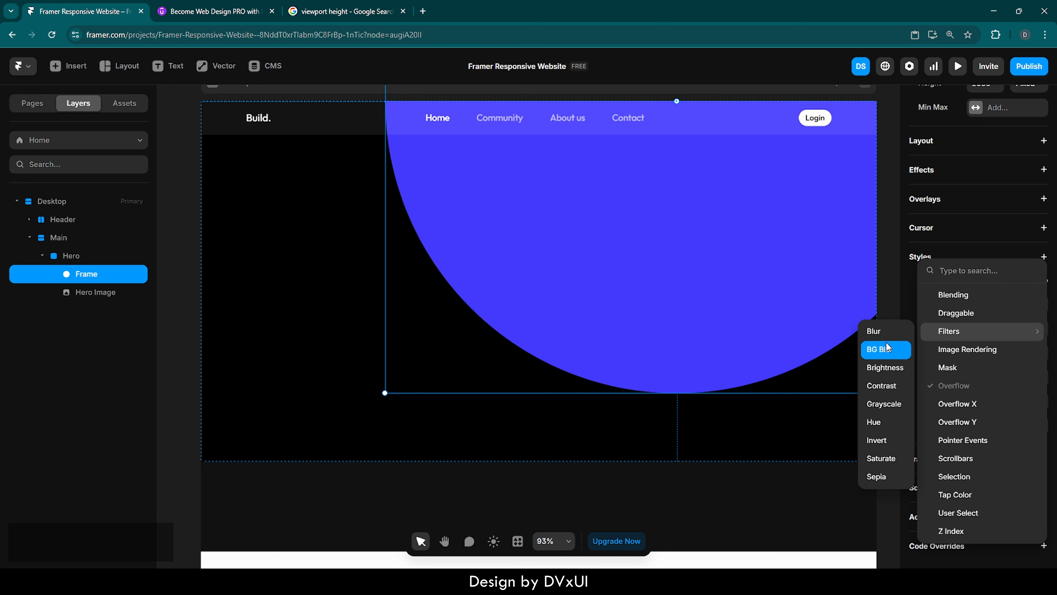
pyautogui.click(872, 330)
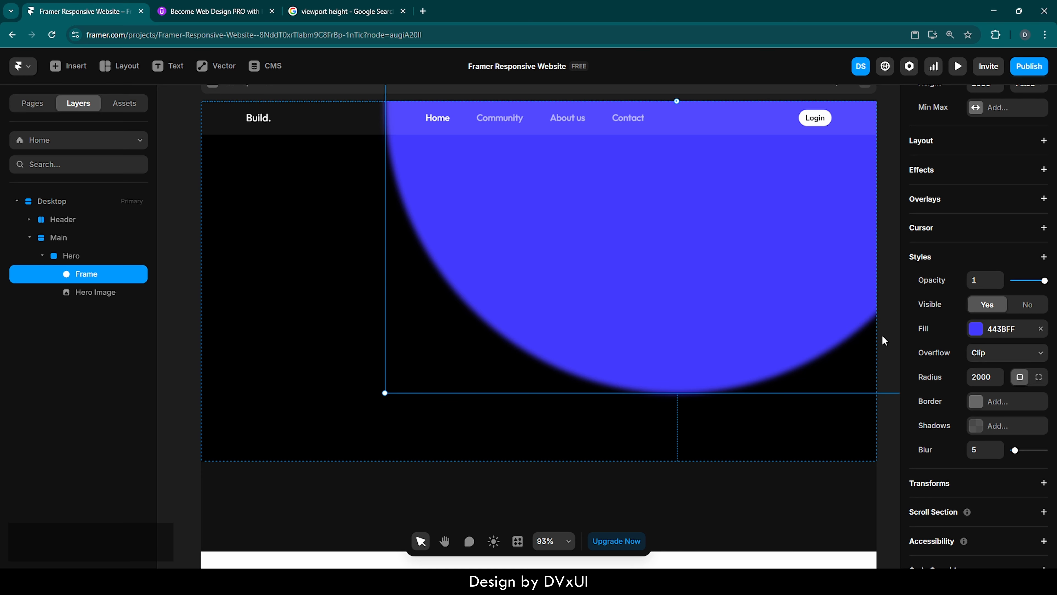
pyautogui.click(980, 450)
pyautogui.write('100')
pyautogui.press('Return')
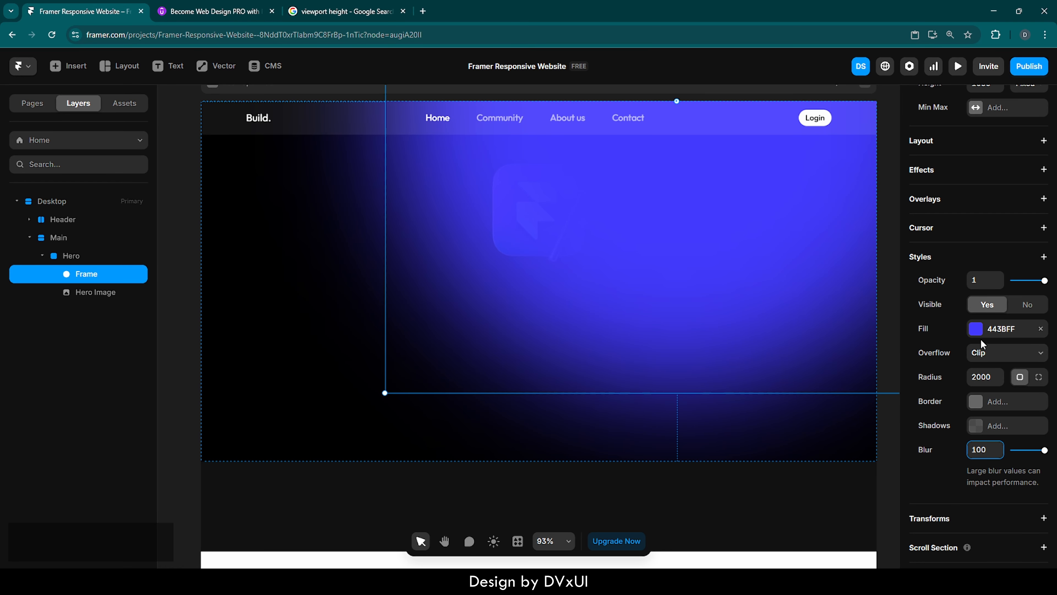
# Lower the frame's fill opacity to 20%.
pyautogui.click(976, 332)
pyautogui.click(831, 488)
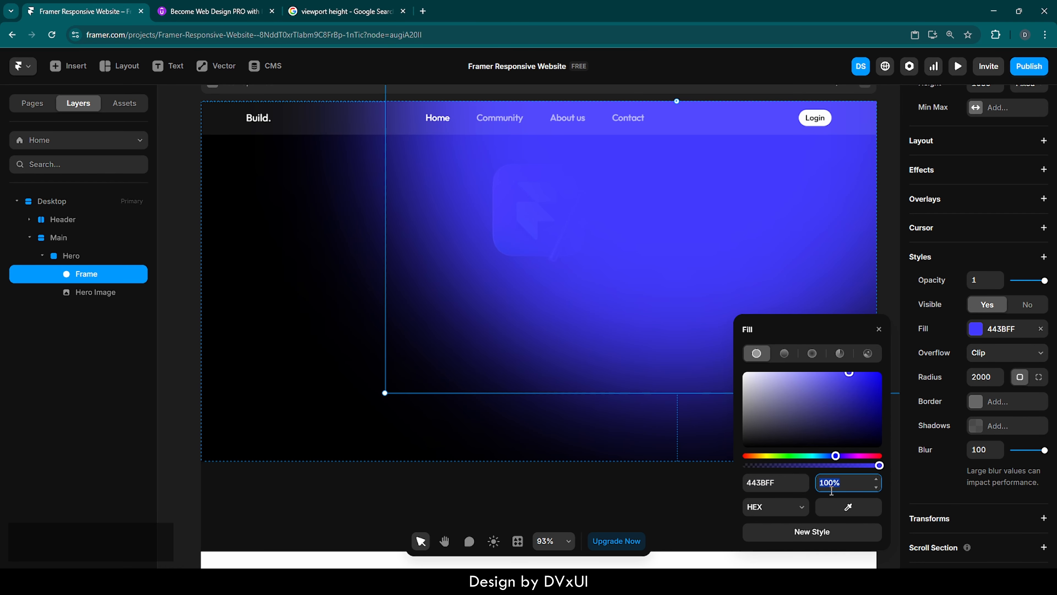
pyautogui.write('20')
pyautogui.press('Return')
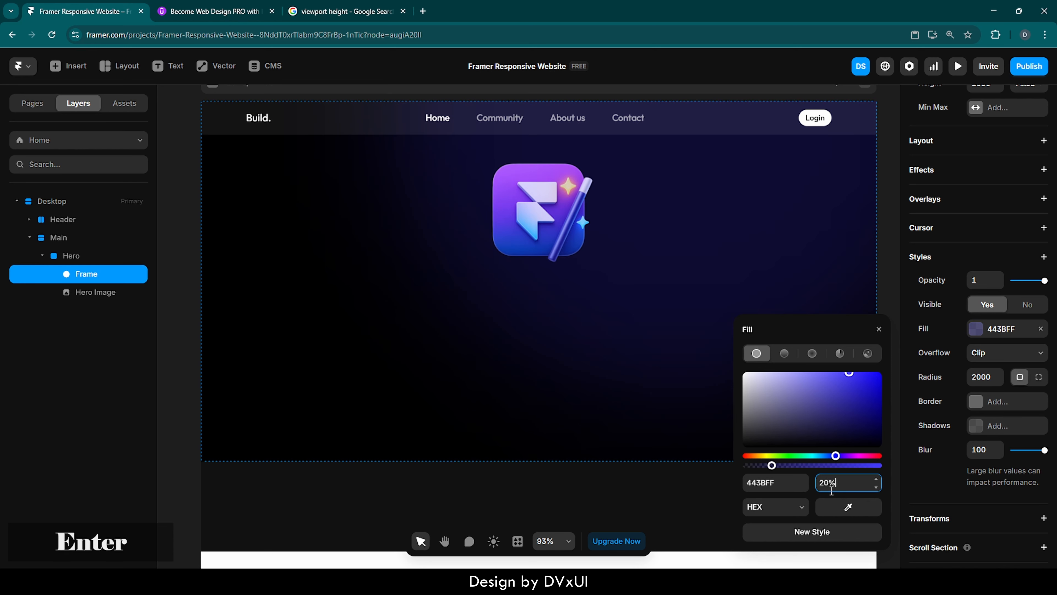
pyautogui.click(878, 329)
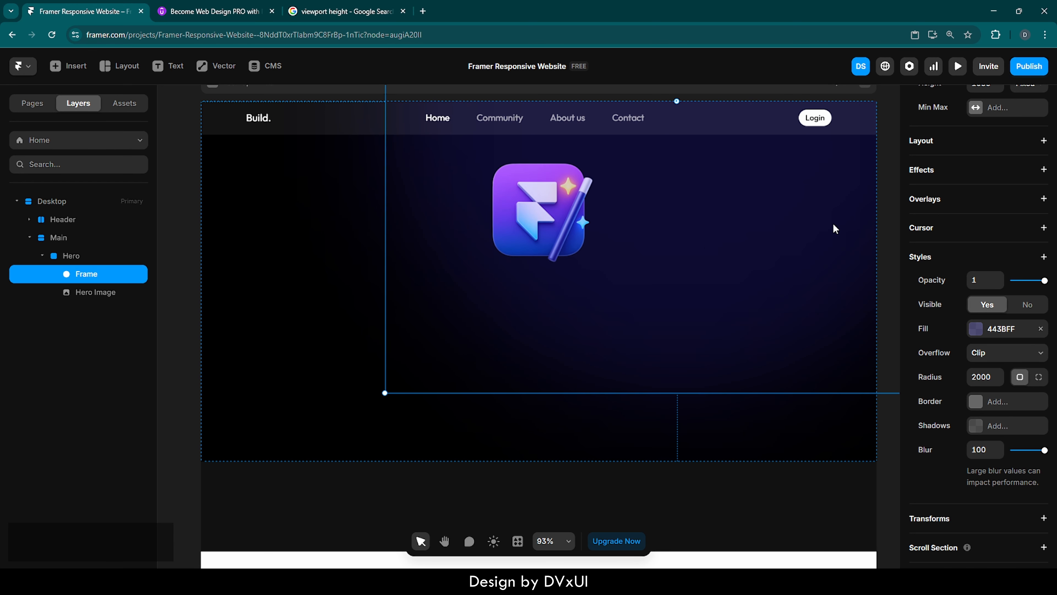
pyautogui.scroll(3, 971, 216)
pyautogui.scroll(4, 971, 217)
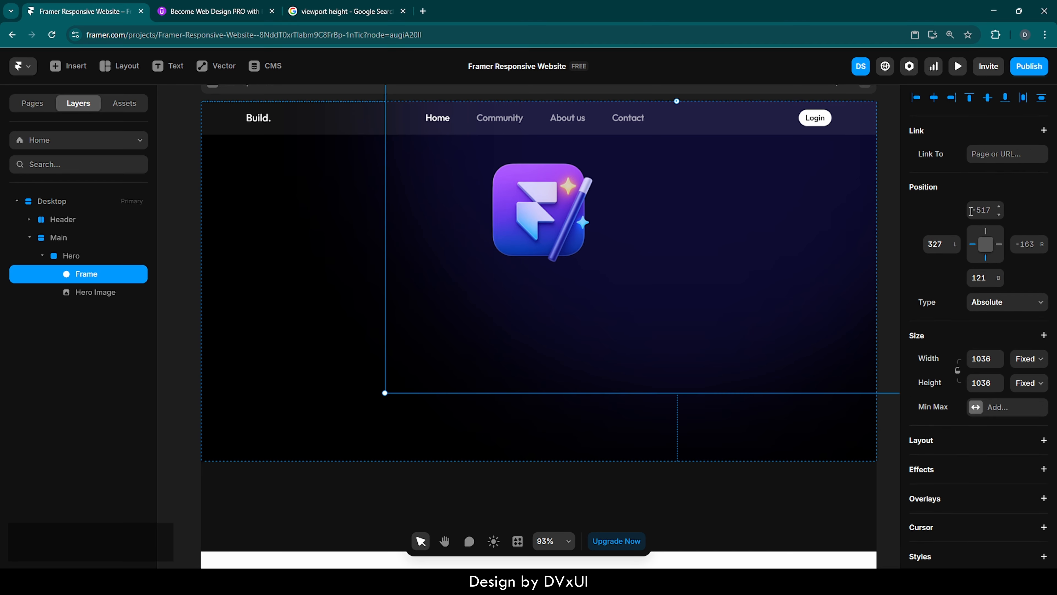
# Center the glow frame horizontally in the Hero and set its top offset to -700.
pyautogui.click(934, 104)
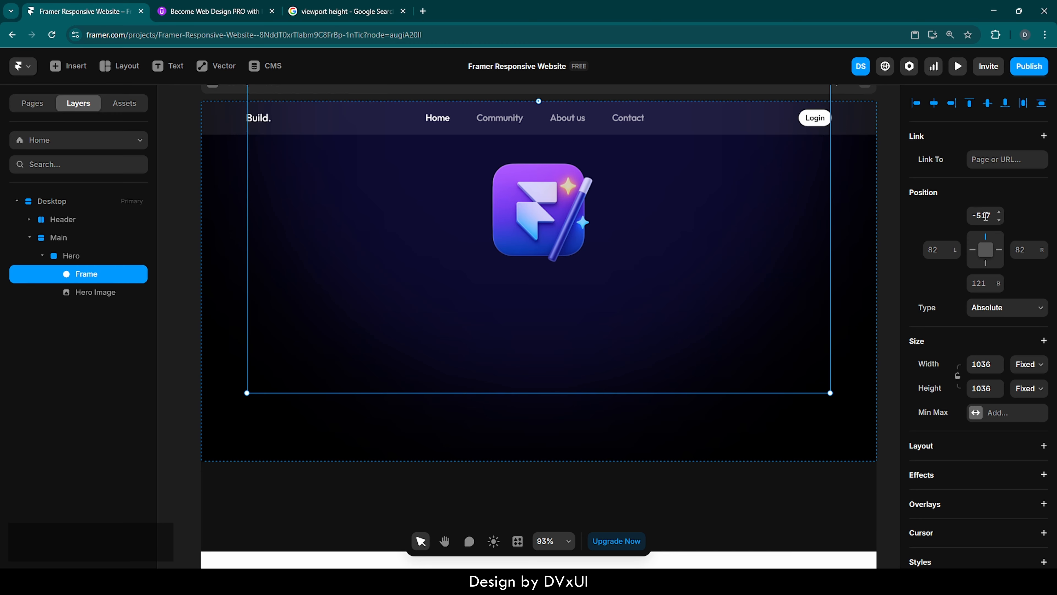
pyautogui.click(985, 216)
pyautogui.write('-700')
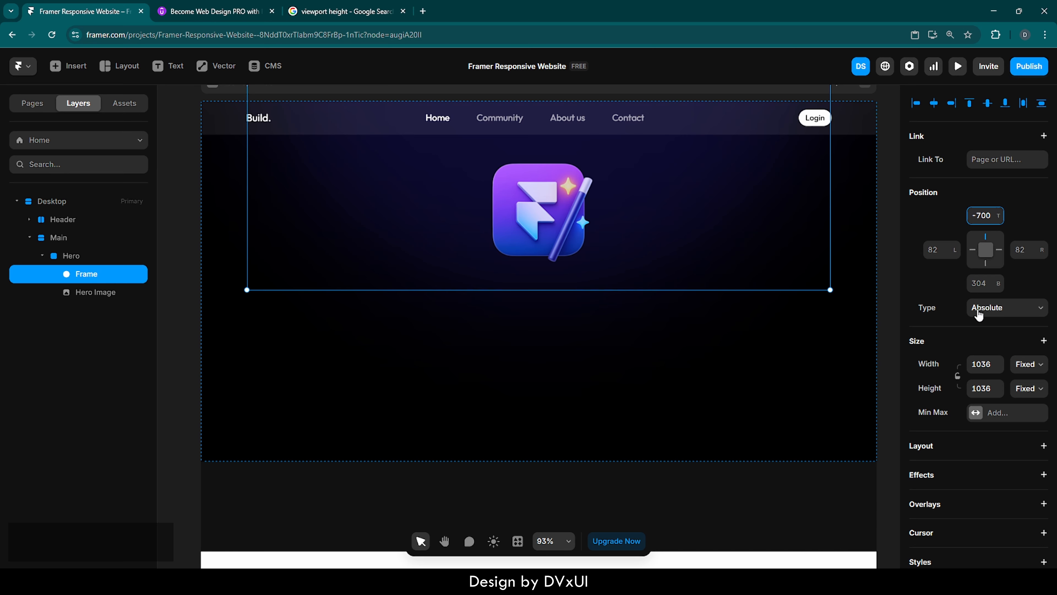
pyautogui.click(950, 199)
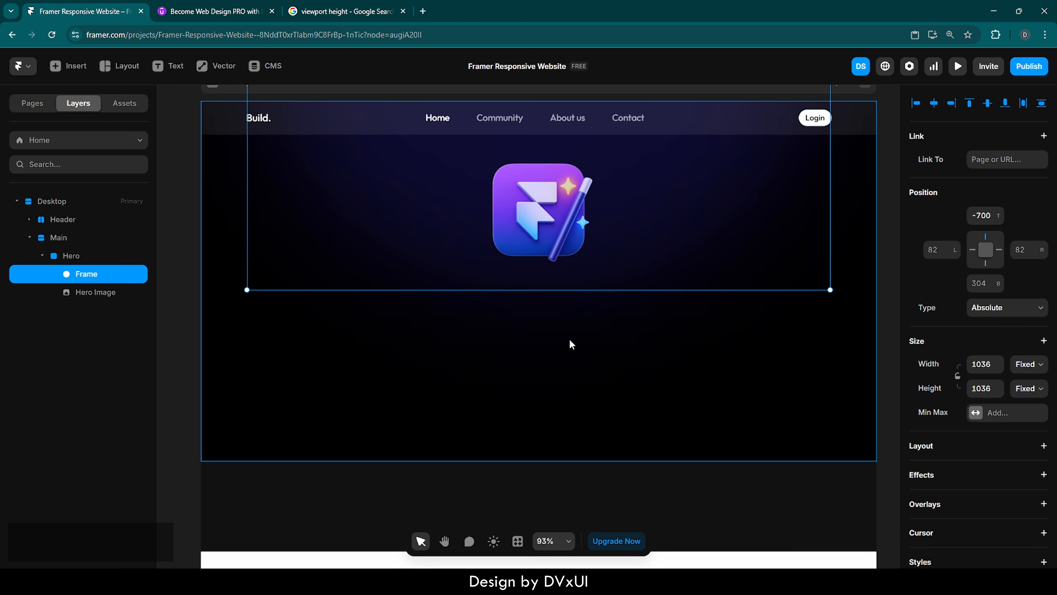
# Rename the glow frame layer to Gradient Circle.
pyautogui.doubleClick(87, 274)
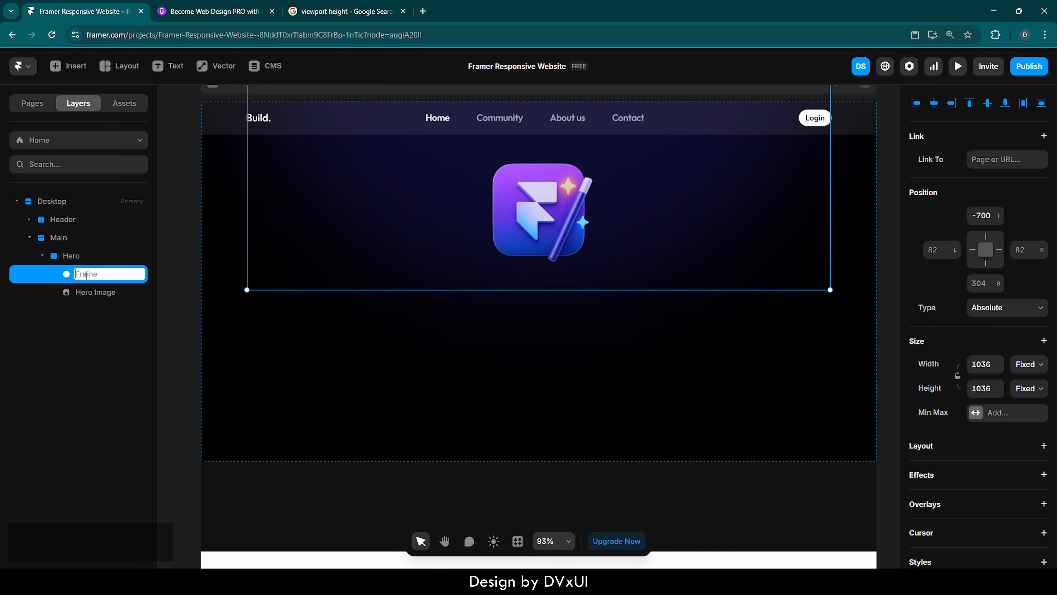
pyautogui.write('Gradient Circle')
pyautogui.press('Return')
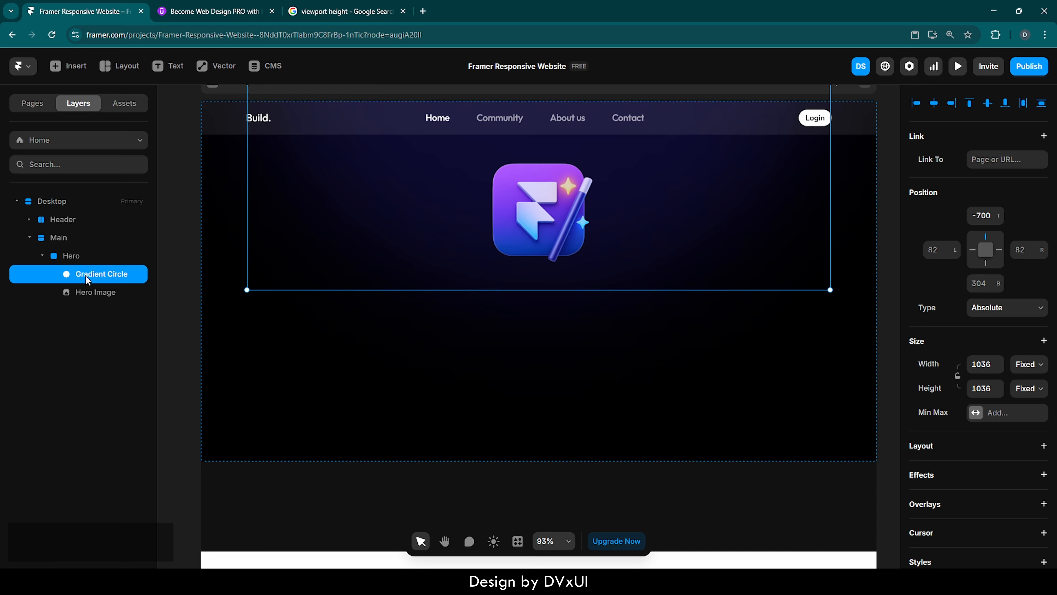
# Add a text layer inside the Hero below the logo reading Build Websites.
pyautogui.click(623, 327)
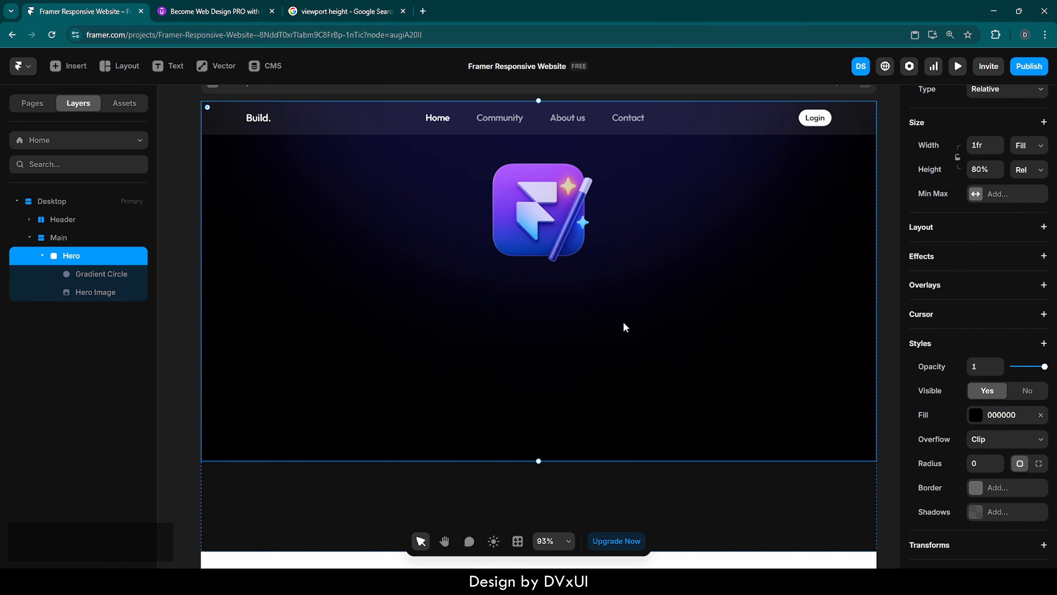
pyautogui.click(641, 224)
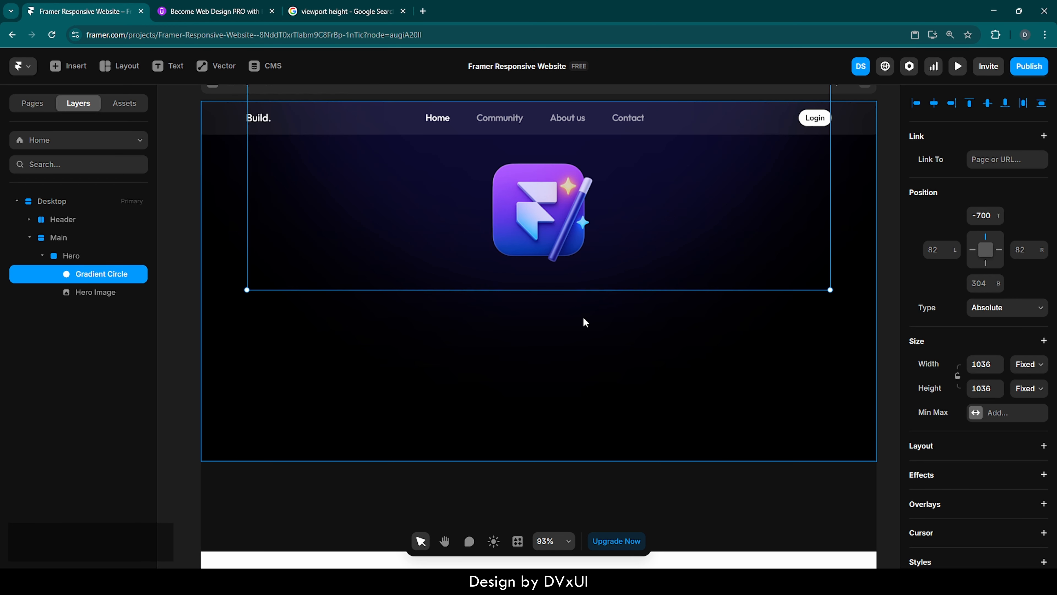
pyautogui.click(619, 327)
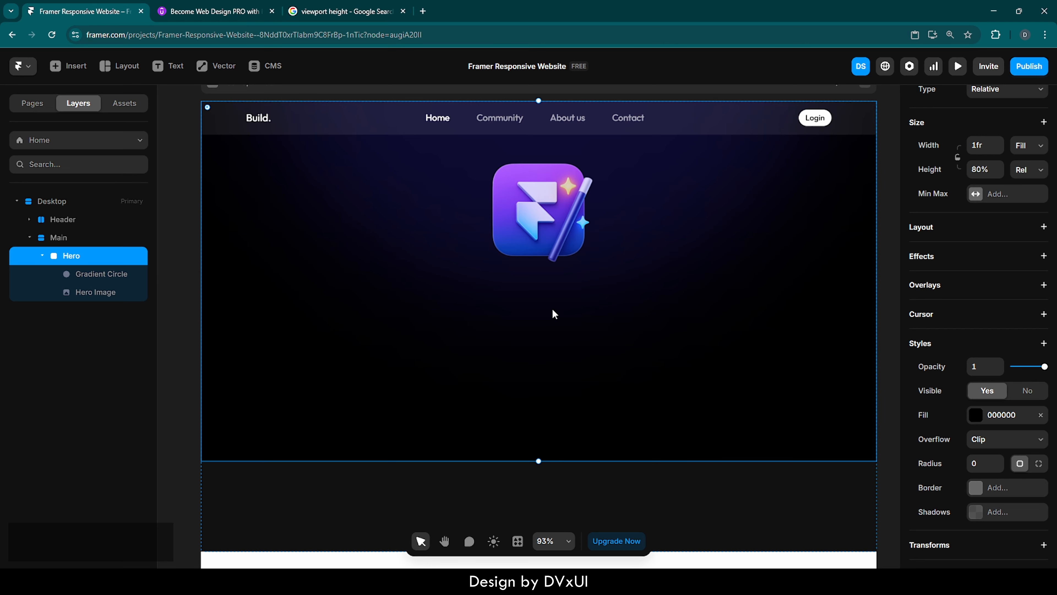
pyautogui.press('t')
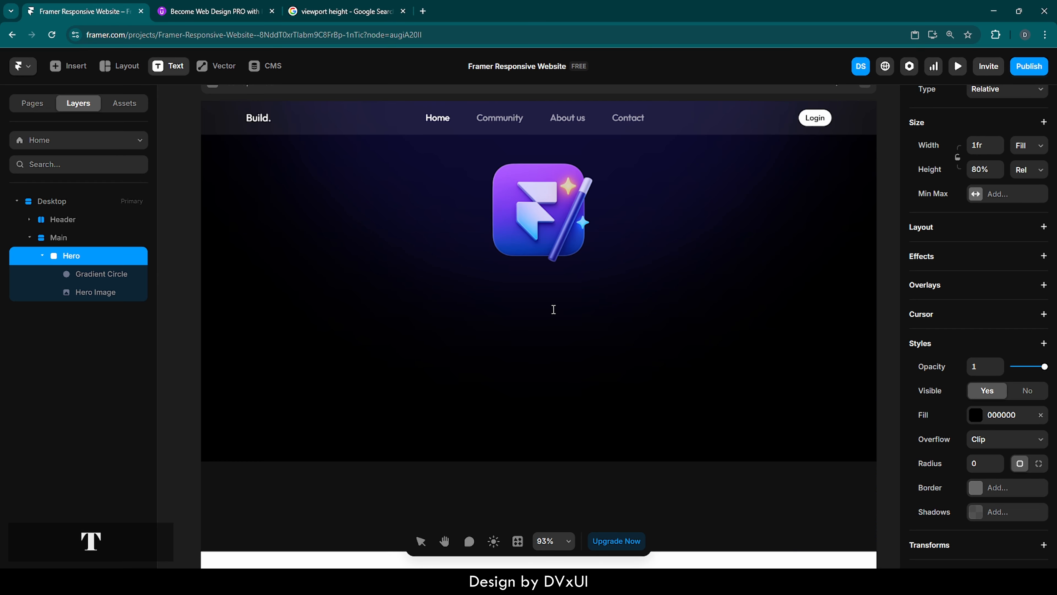
pyautogui.click(449, 303)
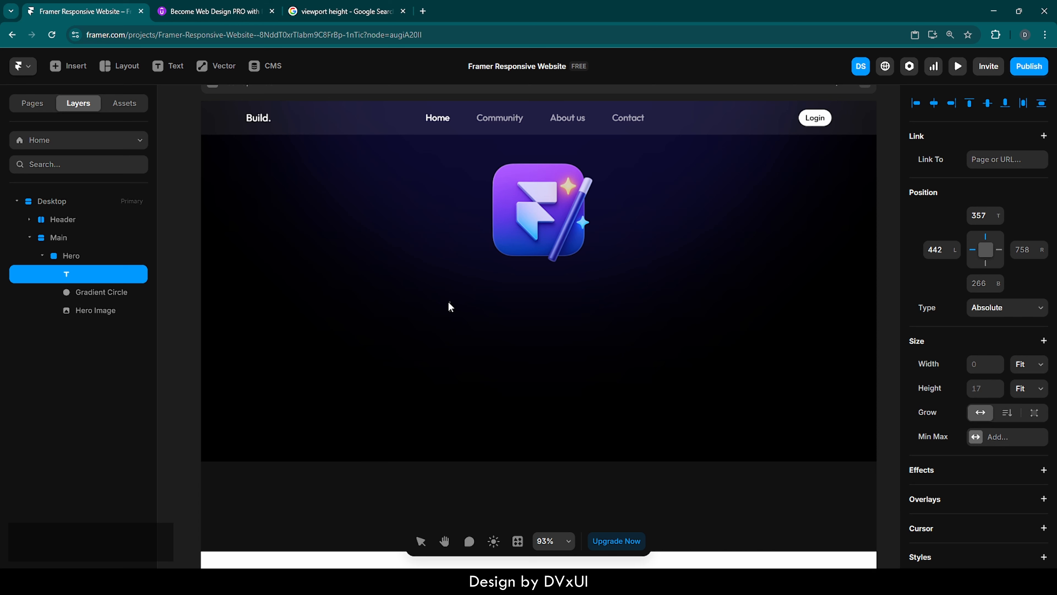
pyautogui.write('Build Webs')
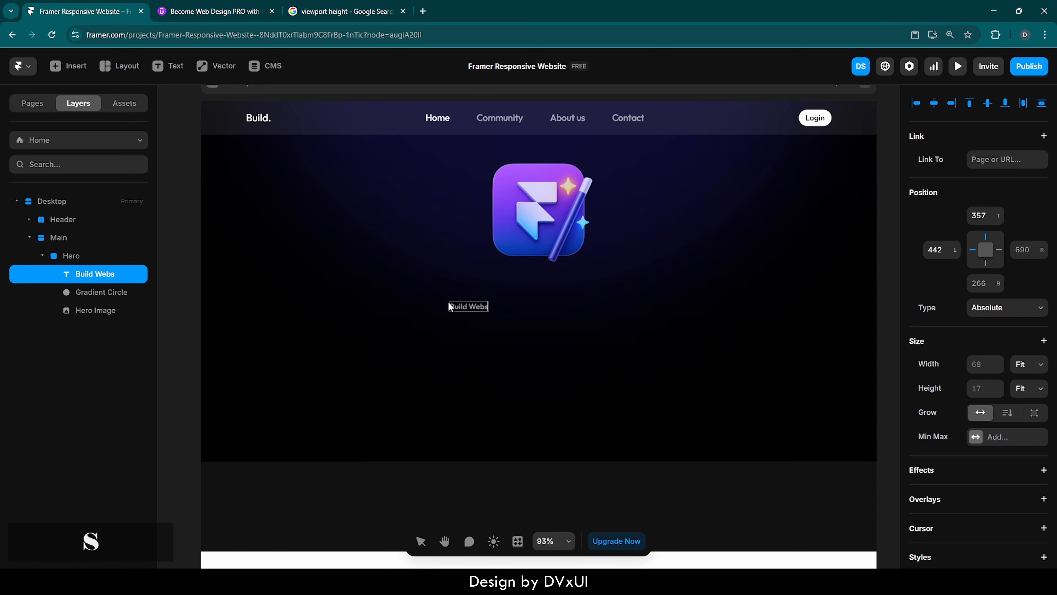
pyautogui.write('ites')
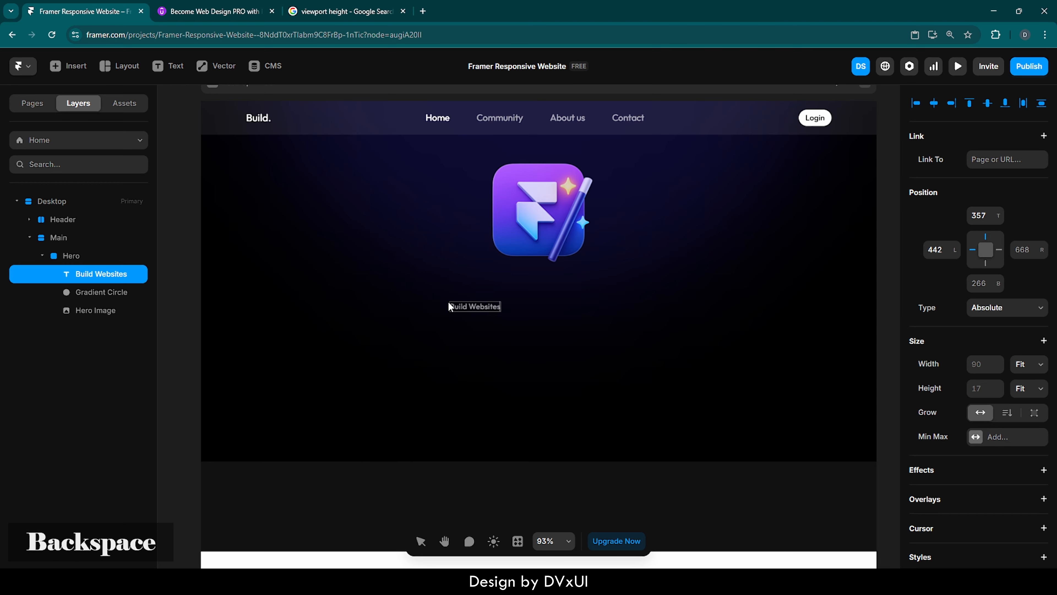
# Set the heading text's weight to Regular and its size to 66 px.
pyautogui.hotkey('ctrl', 'a')
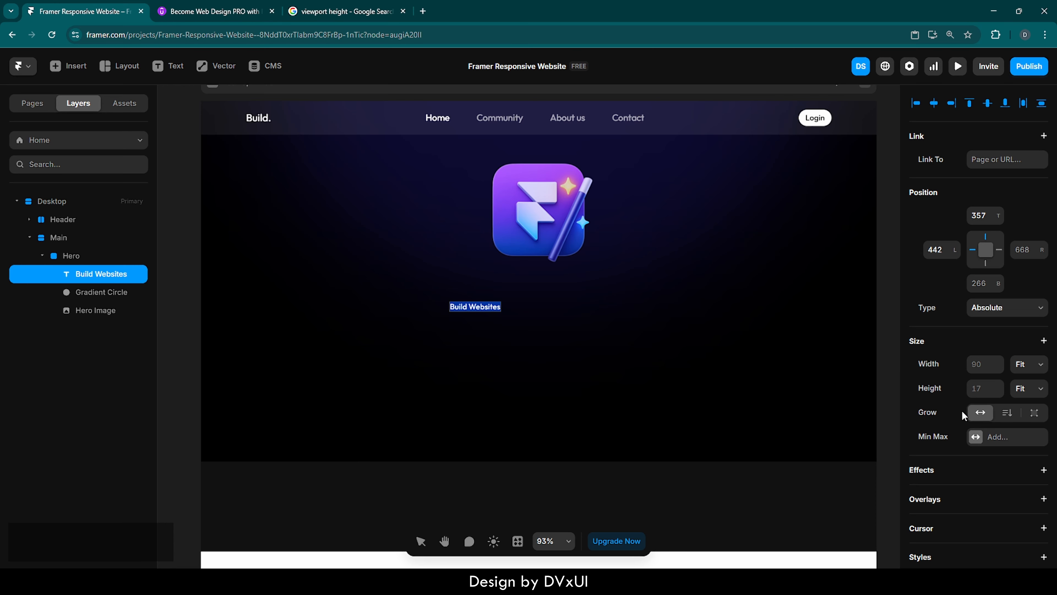
pyautogui.scroll(-10, 961, 409)
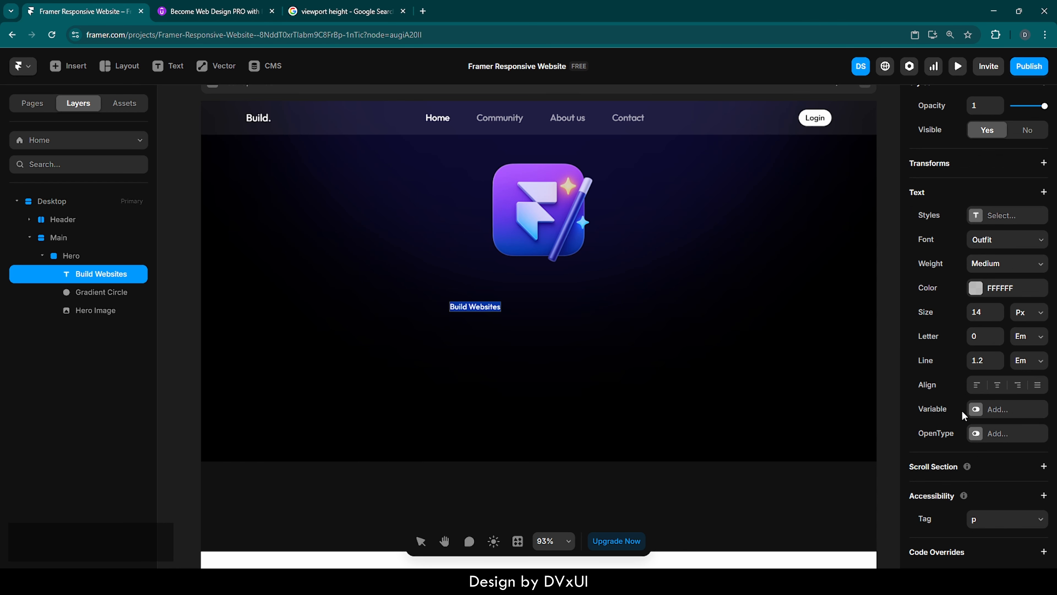
pyautogui.click(984, 268)
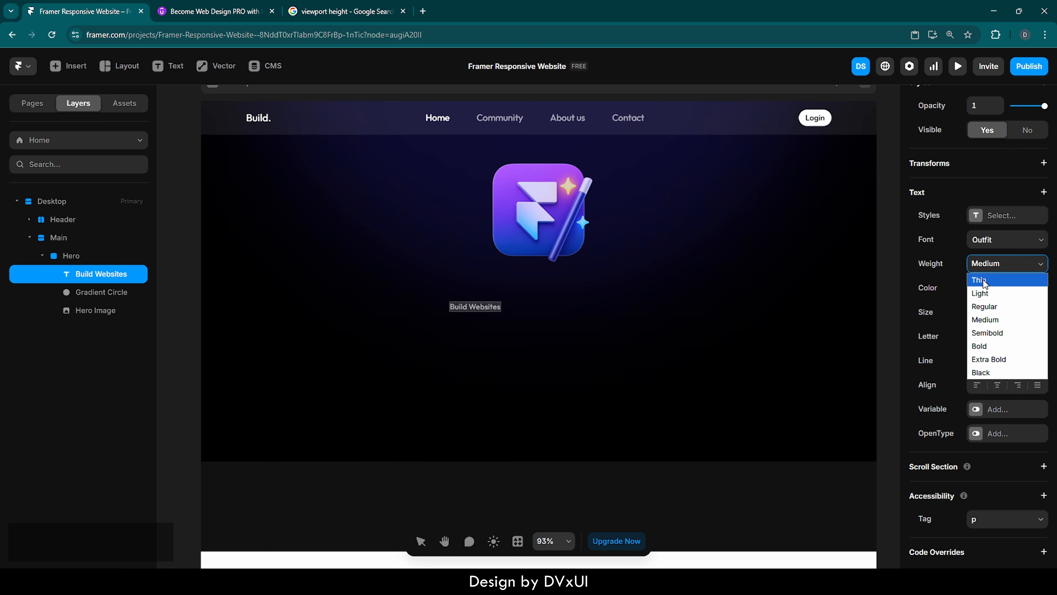
pyautogui.click(983, 306)
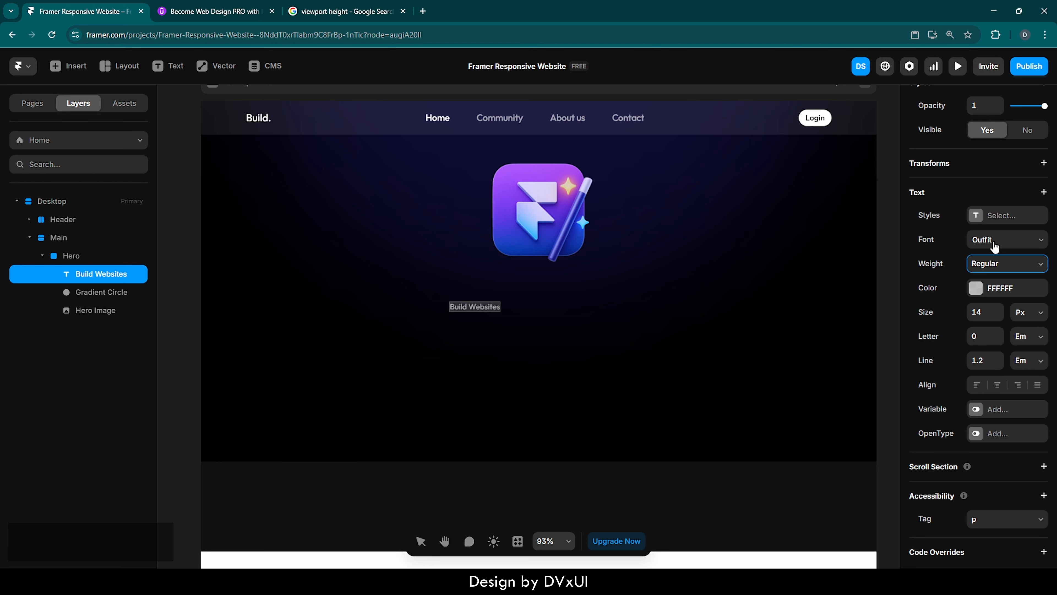
pyautogui.click(984, 311)
pyautogui.write('66')
pyautogui.press('Return')
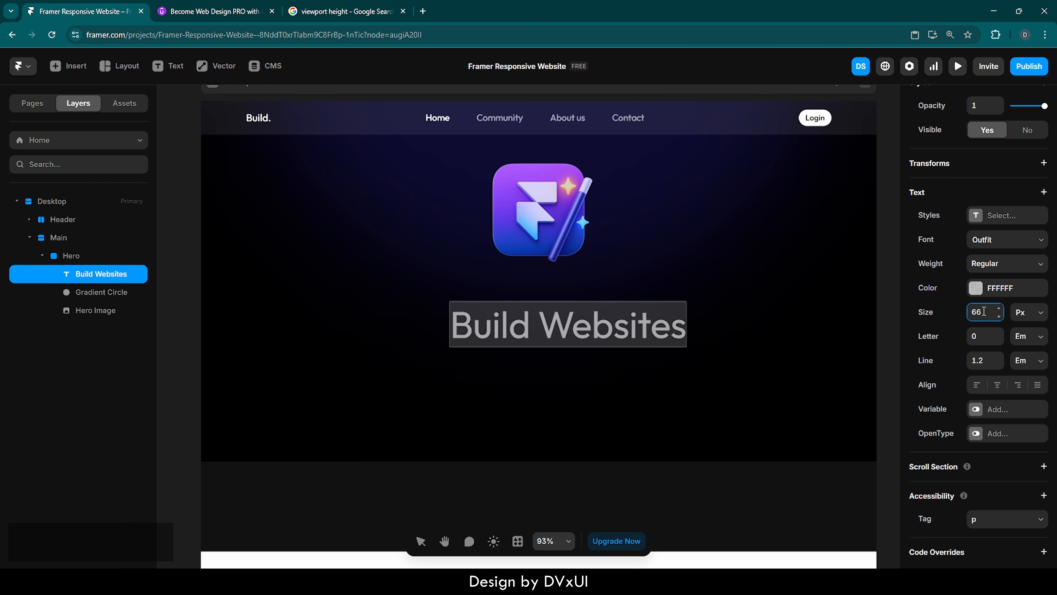
# Center the heading horizontally in the Hero and nudge it up about 40 px.
pyautogui.scroll(10, 997, 271)
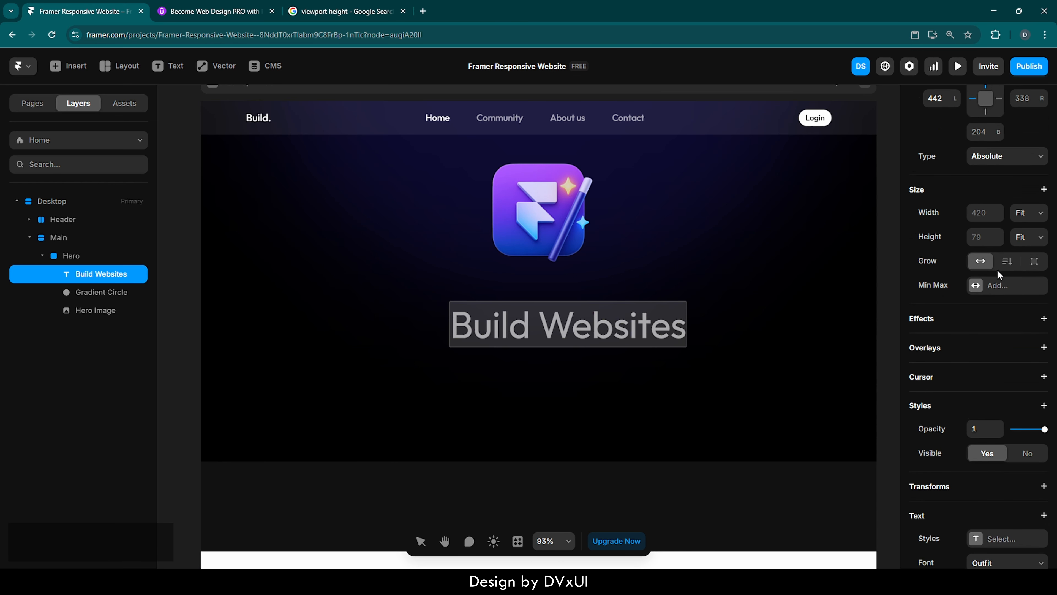
pyautogui.click(934, 104)
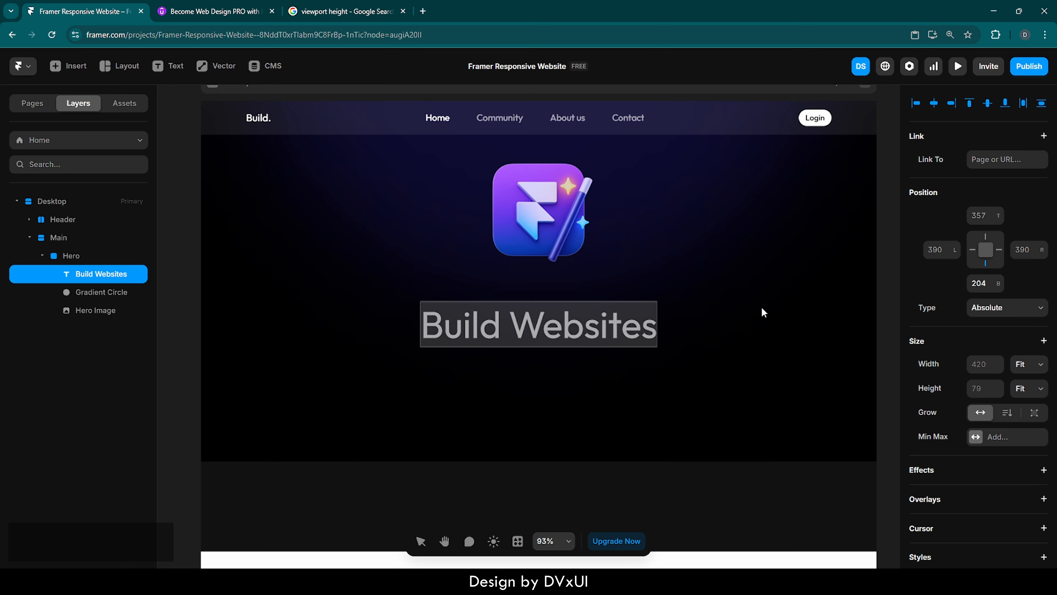
pyautogui.hotkey('shift', 'Up')
pyautogui.hotkey('shift', 'Up')
pyautogui.hotkey('shift', 'Up')
pyautogui.hotkey('shift', 'Up')
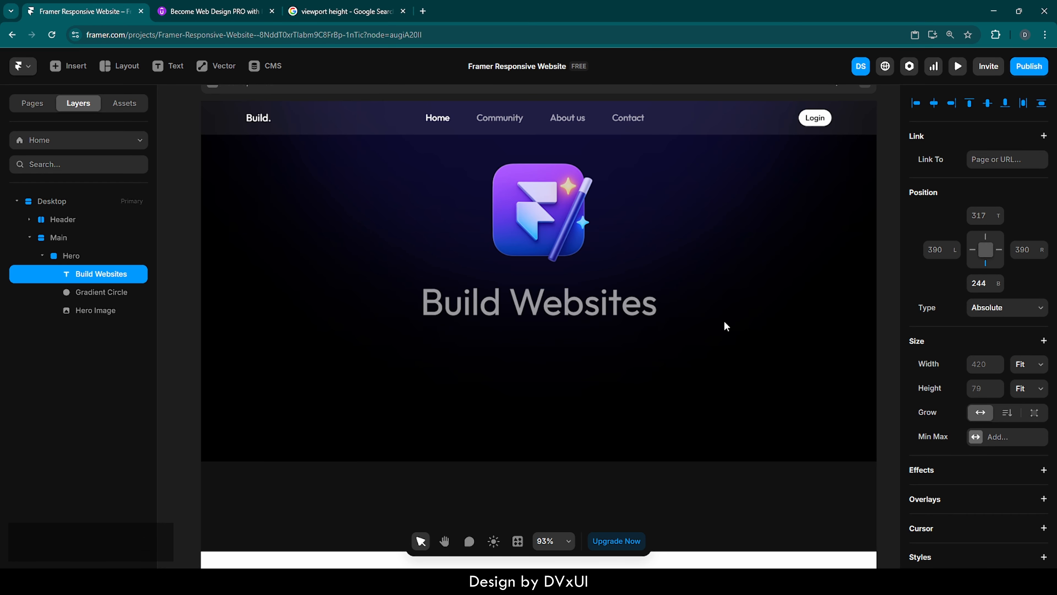
# Set the heading's white text colour opacity to 100%.
pyautogui.scroll(-10, 986, 394)
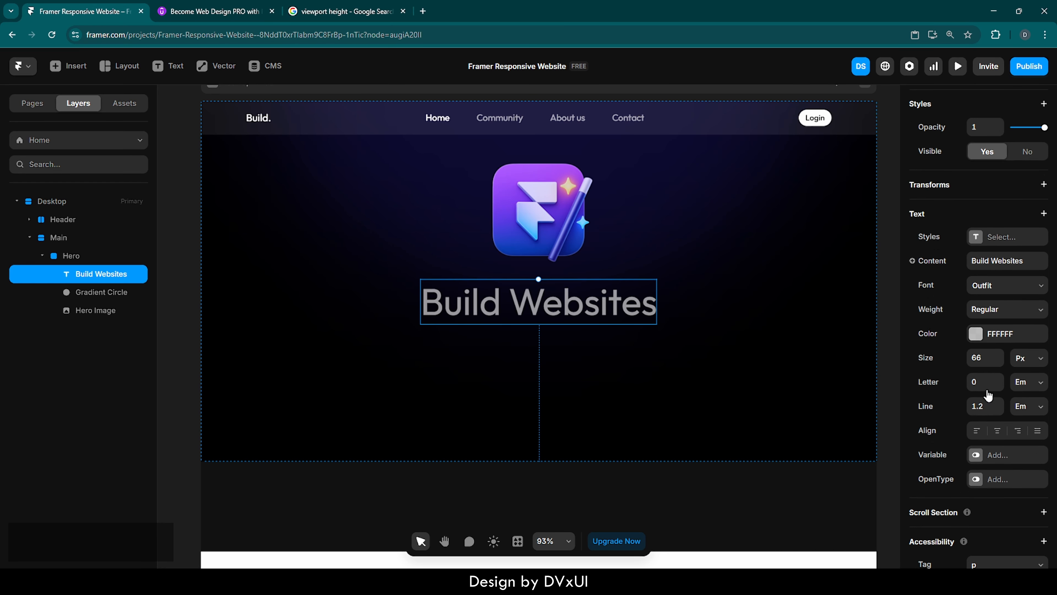
pyautogui.scroll(-1, 989, 394)
pyautogui.click(976, 313)
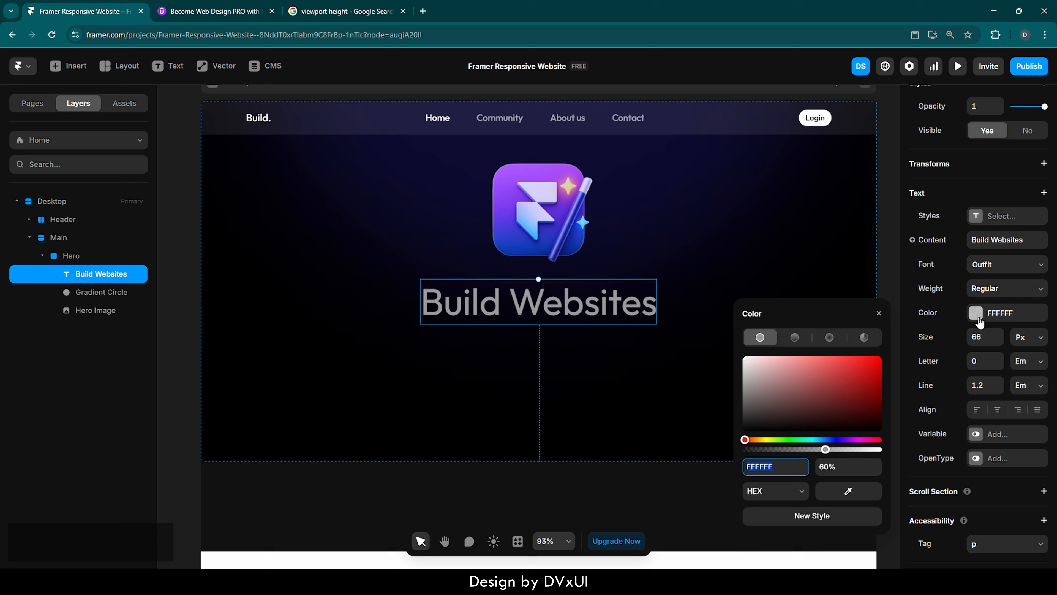
pyautogui.click(832, 470)
pyautogui.write('100')
pyautogui.press('Return')
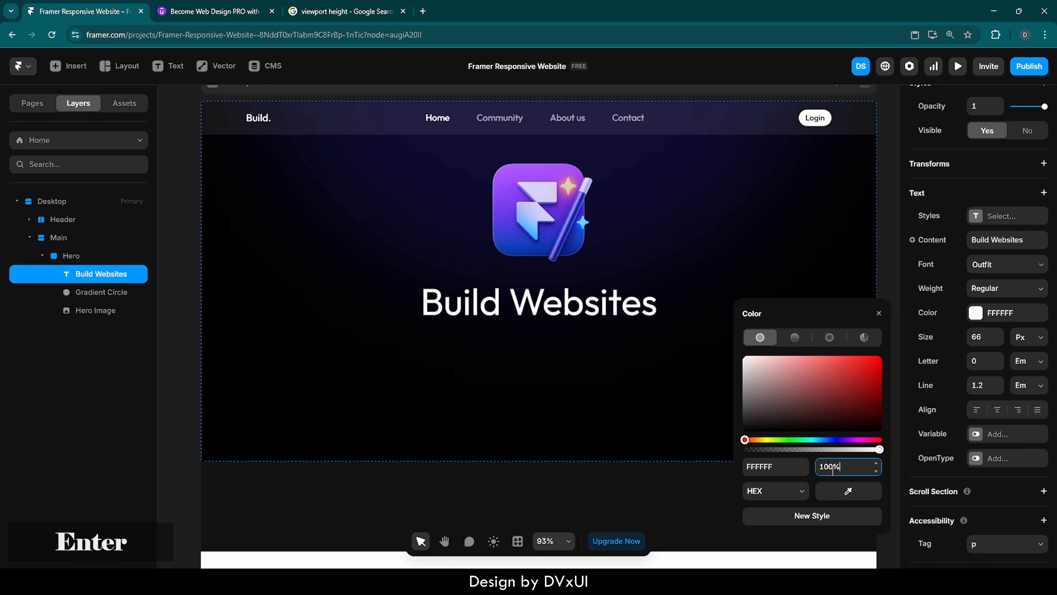
pyautogui.click(666, 395)
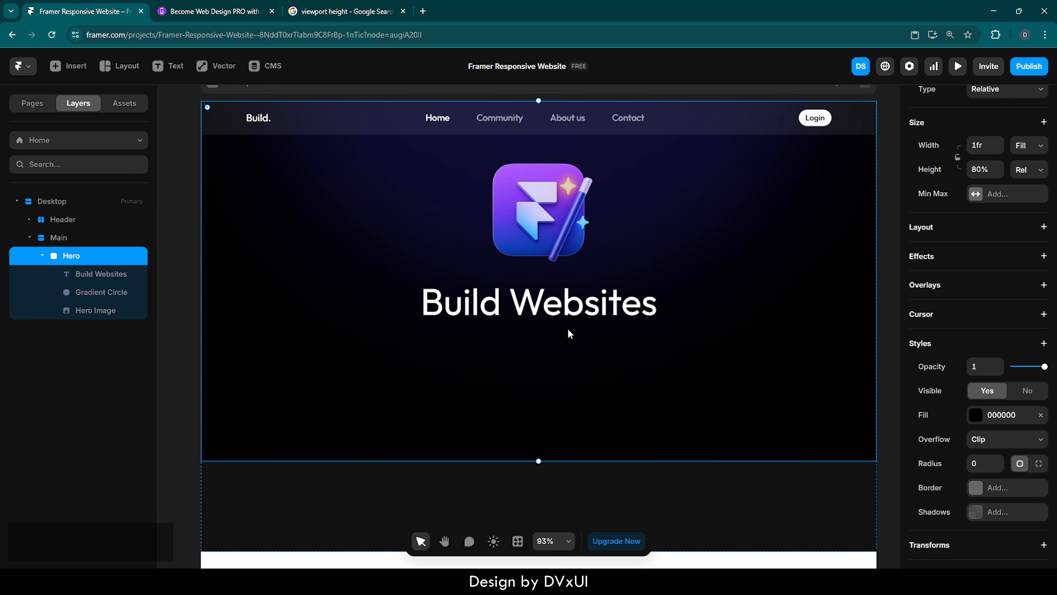
pyautogui.click(561, 315)
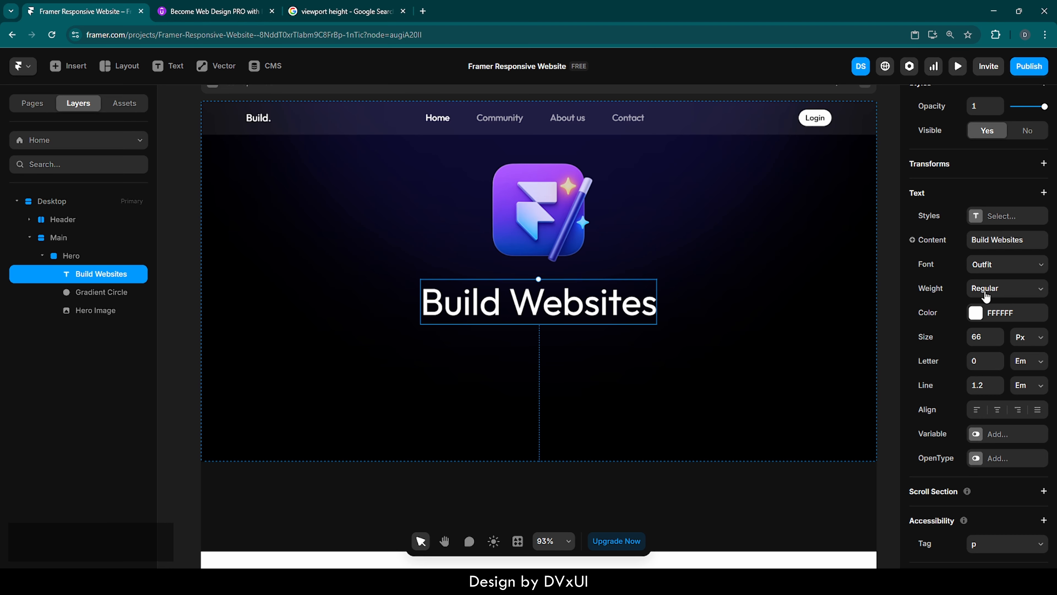
pyautogui.click(983, 292)
pyautogui.click(989, 345)
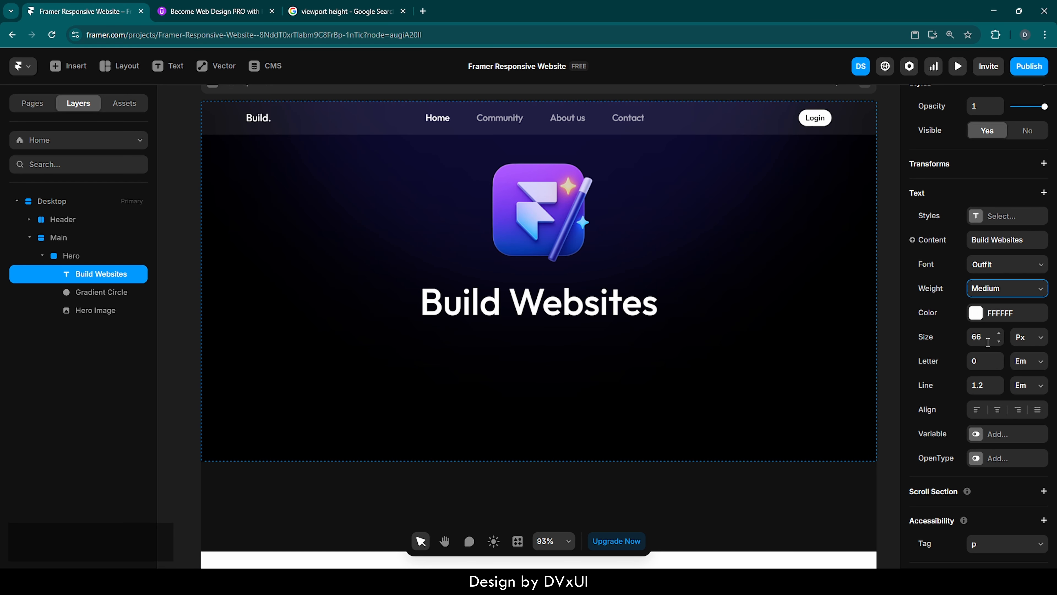
pyautogui.click(993, 290)
pyautogui.click(999, 334)
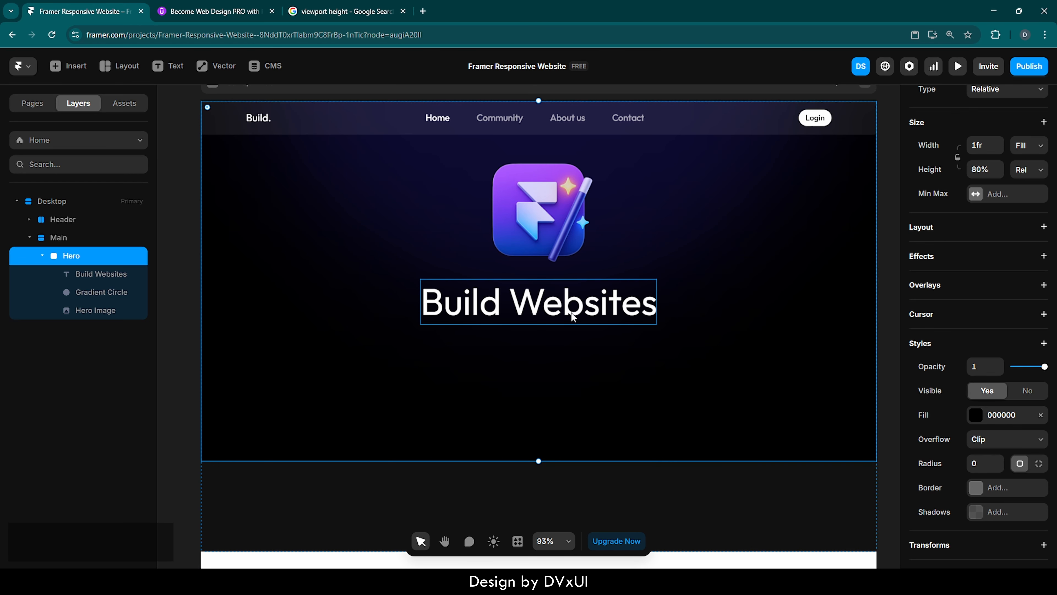
# Duplicate the heading and move the copy just below the original.
pyautogui.click(556, 310)
pyautogui.hotkey('ctrl', 'd')
pyautogui.moveTo(558, 313); pyautogui.dragTo(558, 355)
# Replace the copied text with 'with the magic of Framer.'.
pyautogui.doubleClick(557, 354)
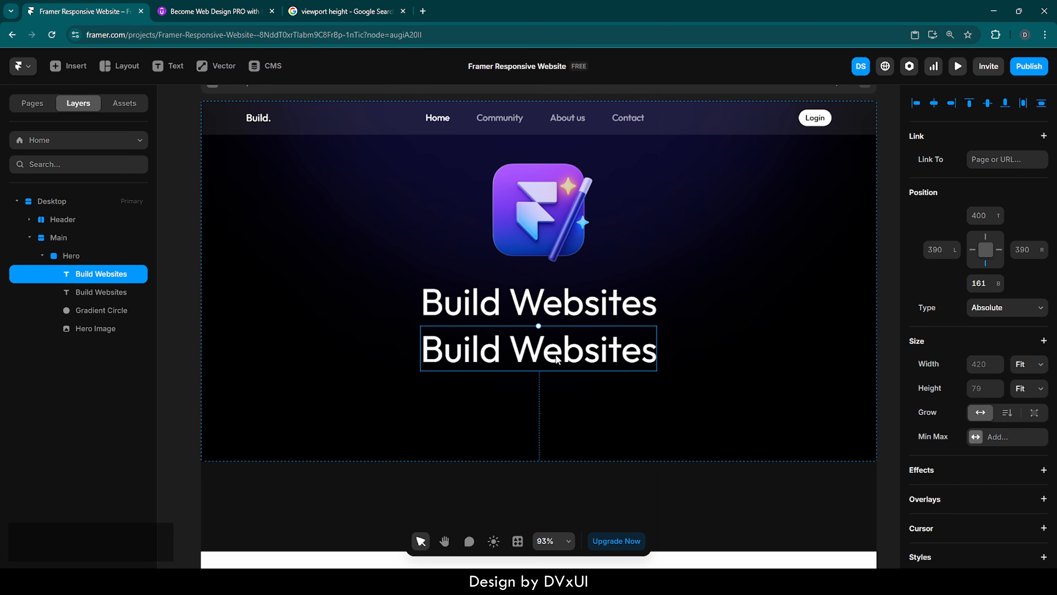
pyautogui.doubleClick(557, 354)
pyautogui.hotkey('ctrl', 'a')
pyautogui.press('BackSpace')
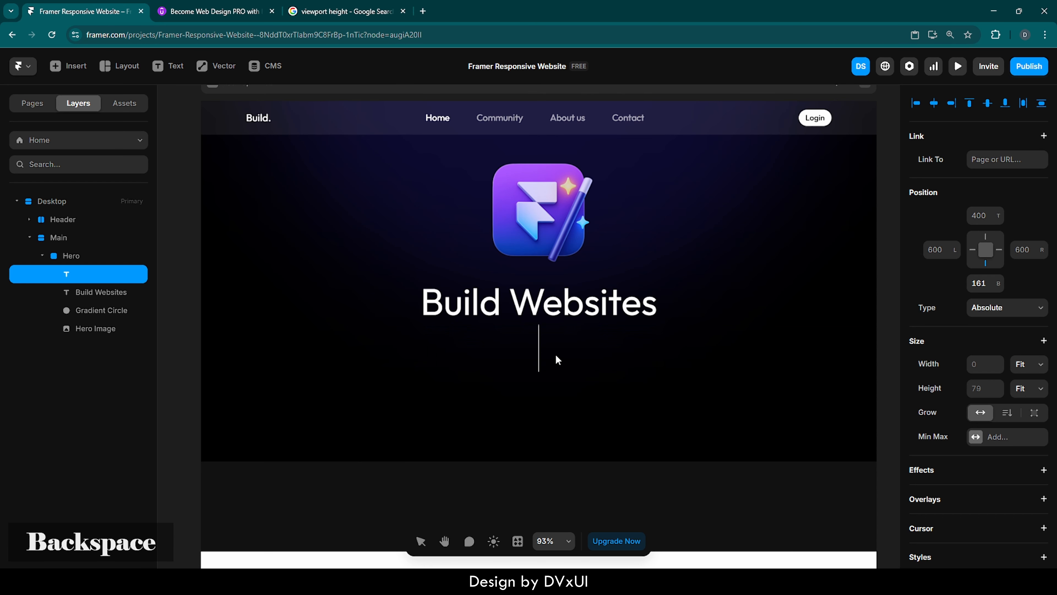
pyautogui.write('with the')
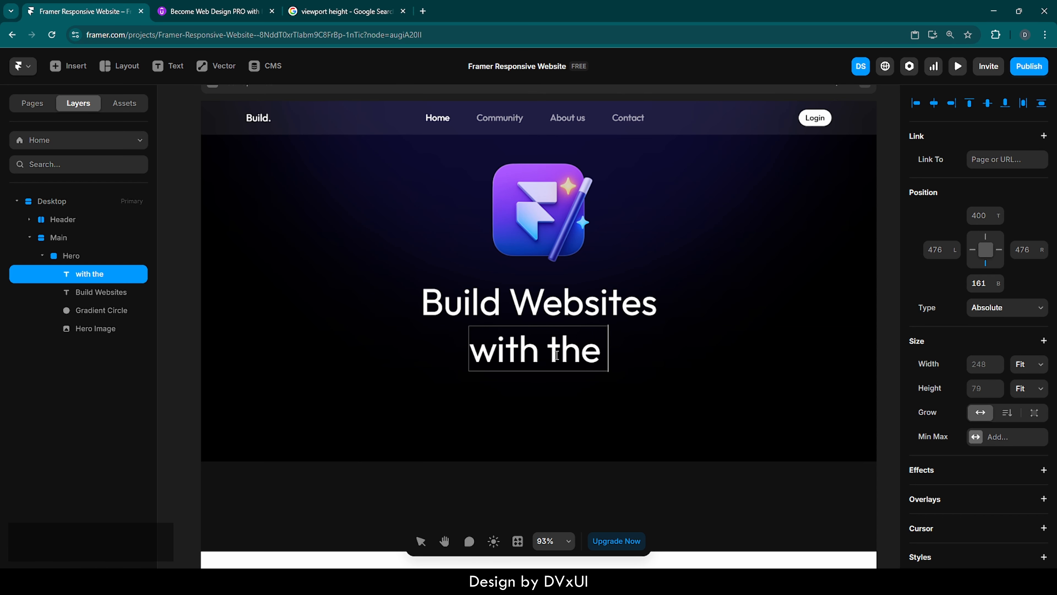
pyautogui.write(' magic of')
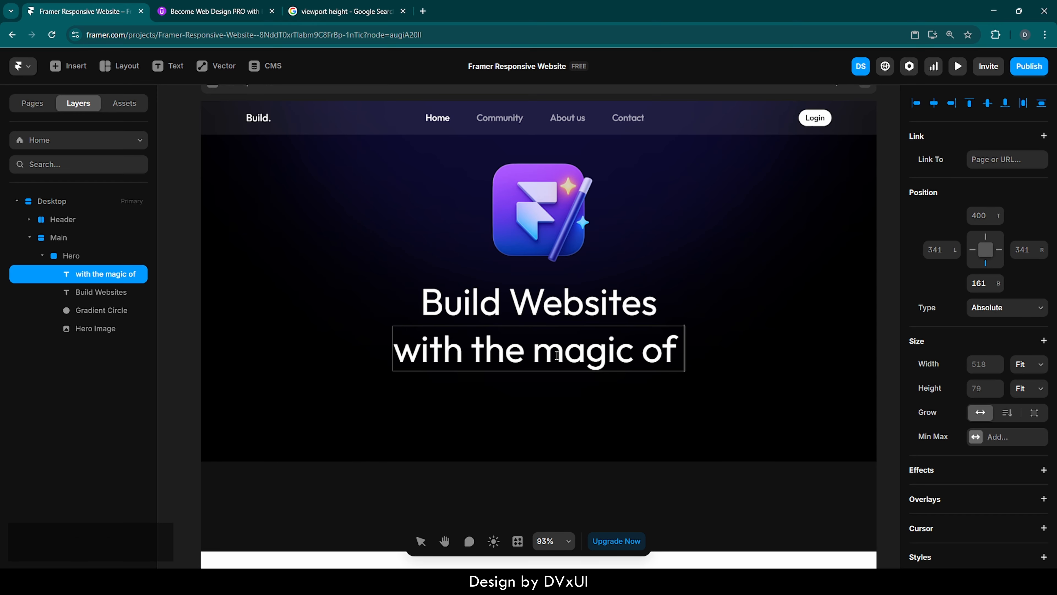
pyautogui.write(' Framer.')
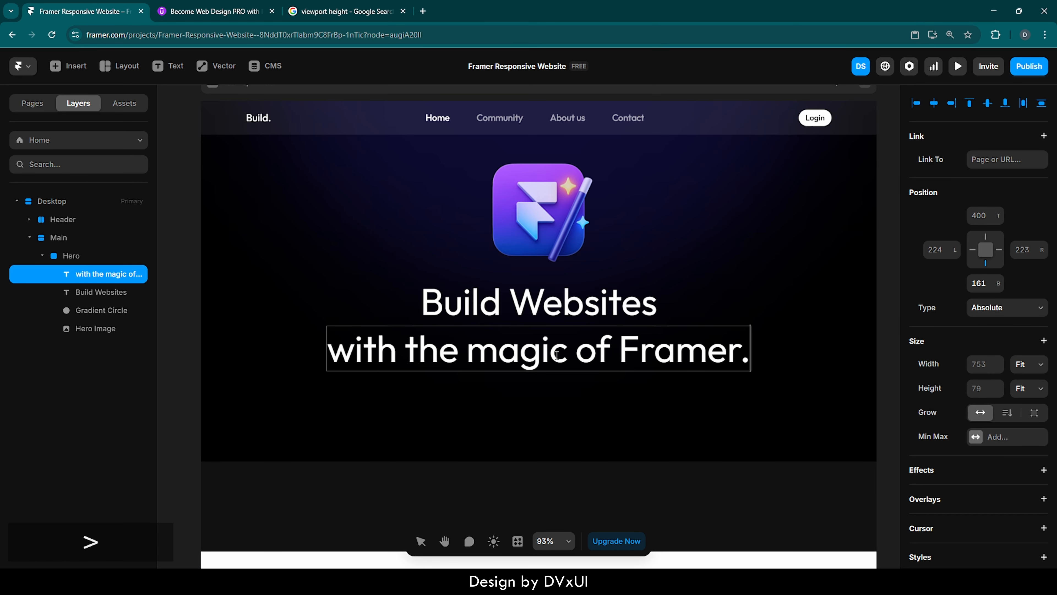
# Set the second heading line's font size to 46 px.
pyautogui.hotkey('ctrl', 'a')
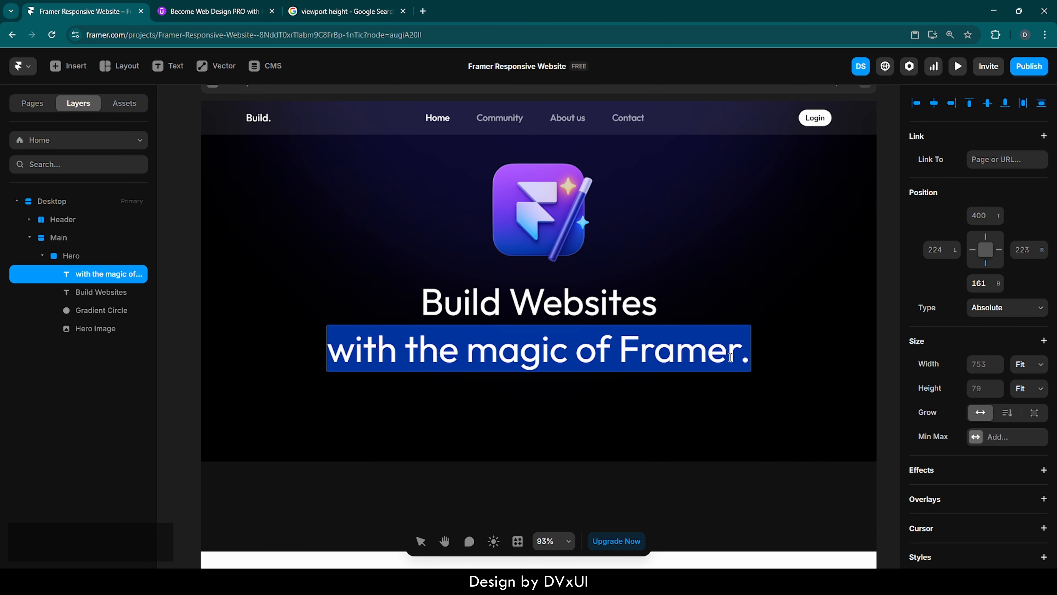
pyautogui.scroll(-10, 961, 451)
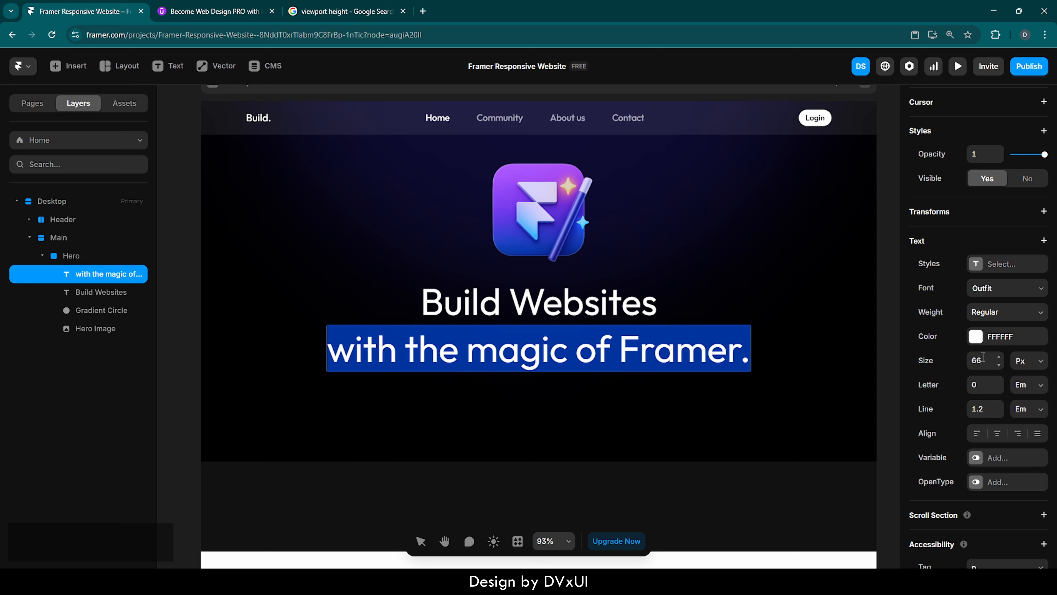
pyautogui.click(982, 358)
pyautogui.write('46')
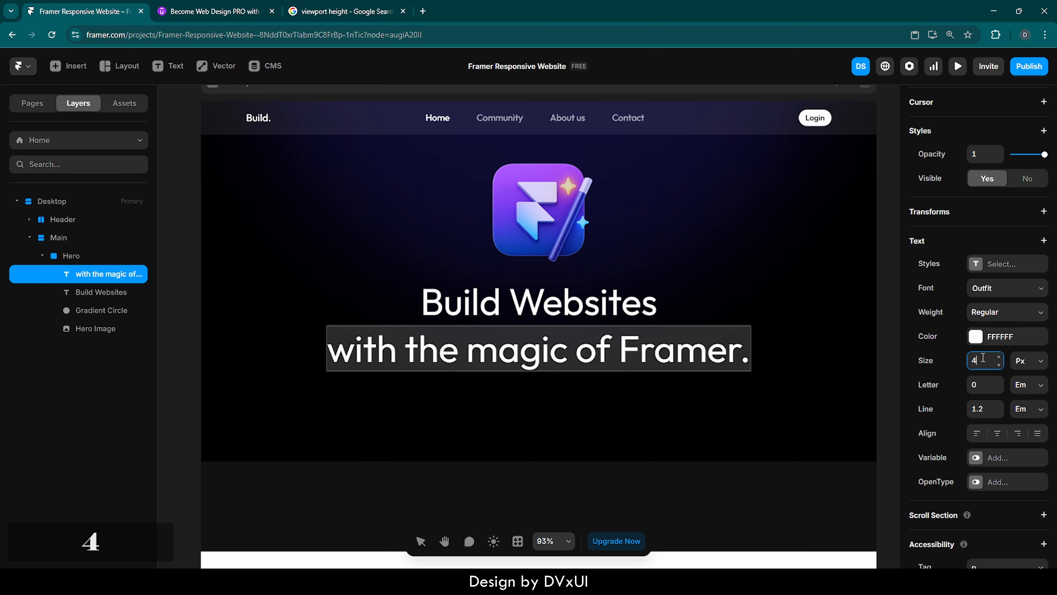
pyautogui.press('Return')
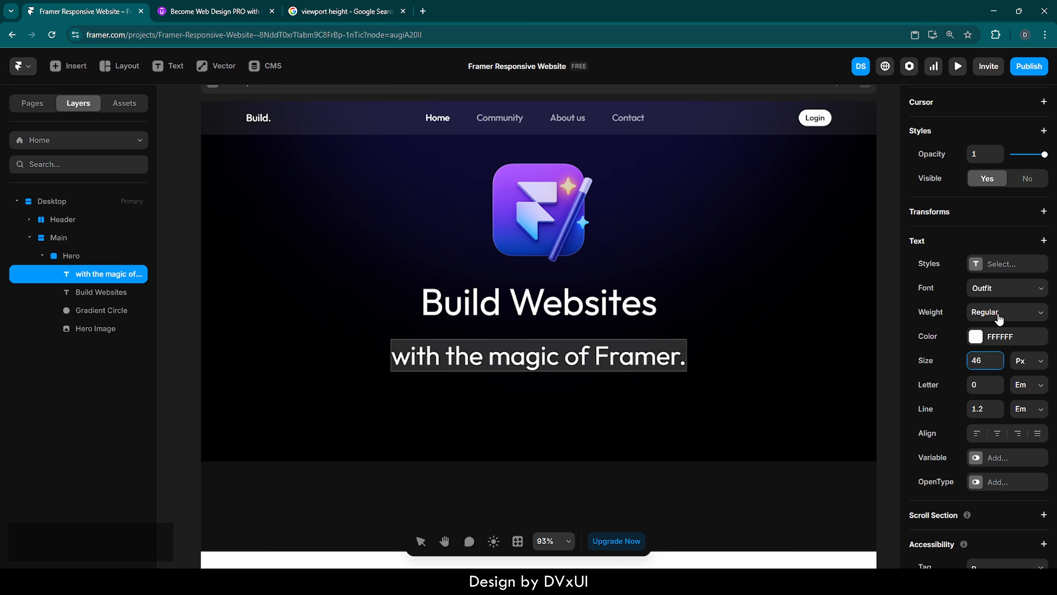
# Colour the word 'Framer' in the second line 453DD3 and nudge that line up slightly.
pyautogui.scroll(-1, 980, 460)
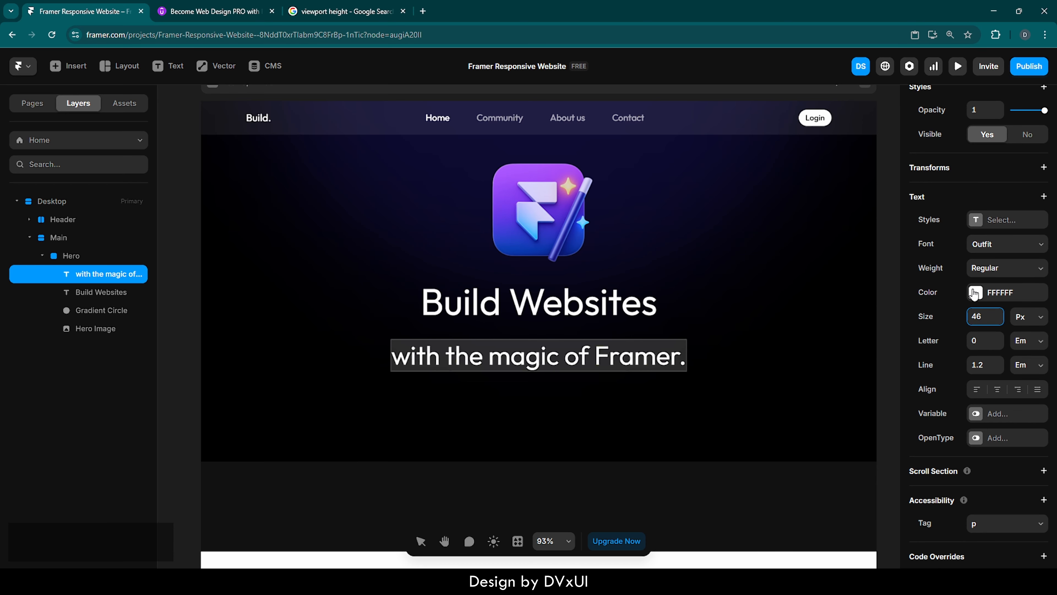
pyautogui.doubleClick(645, 357)
pyautogui.doubleClick(621, 356)
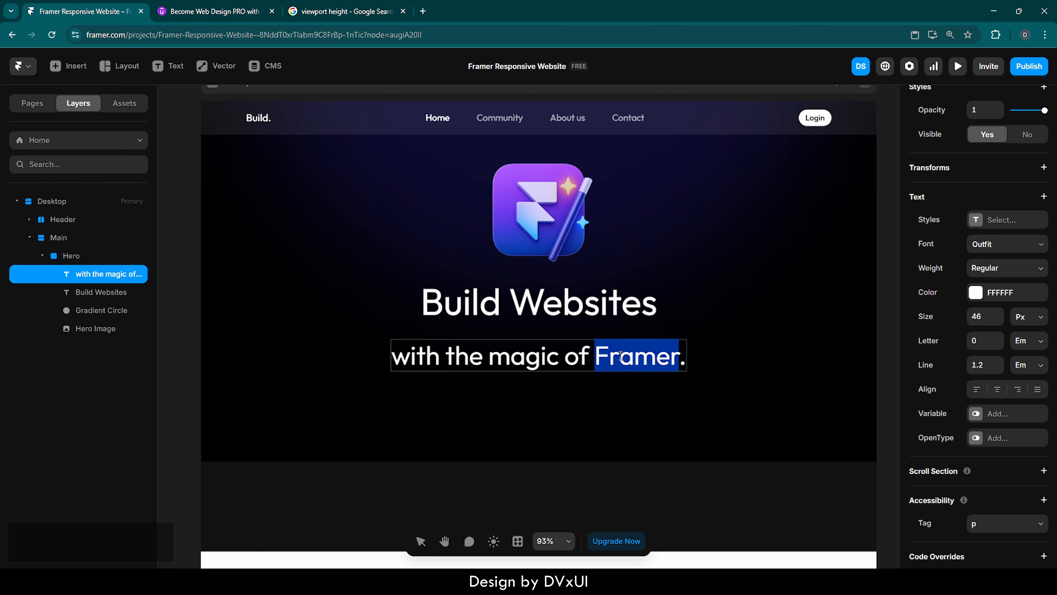
pyautogui.click(976, 292)
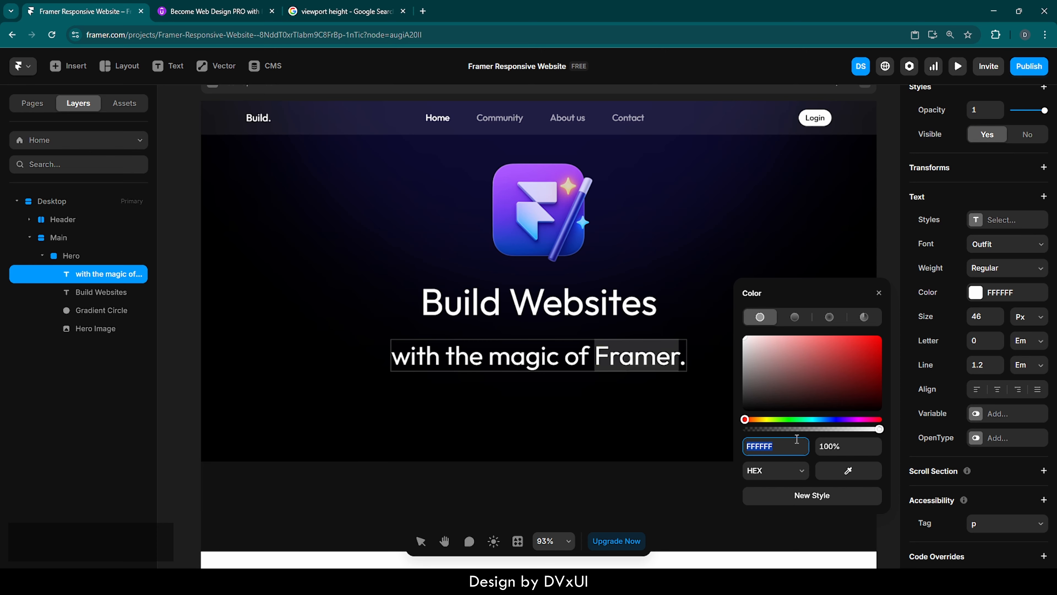
pyautogui.write('453dd3')
pyautogui.press('Return')
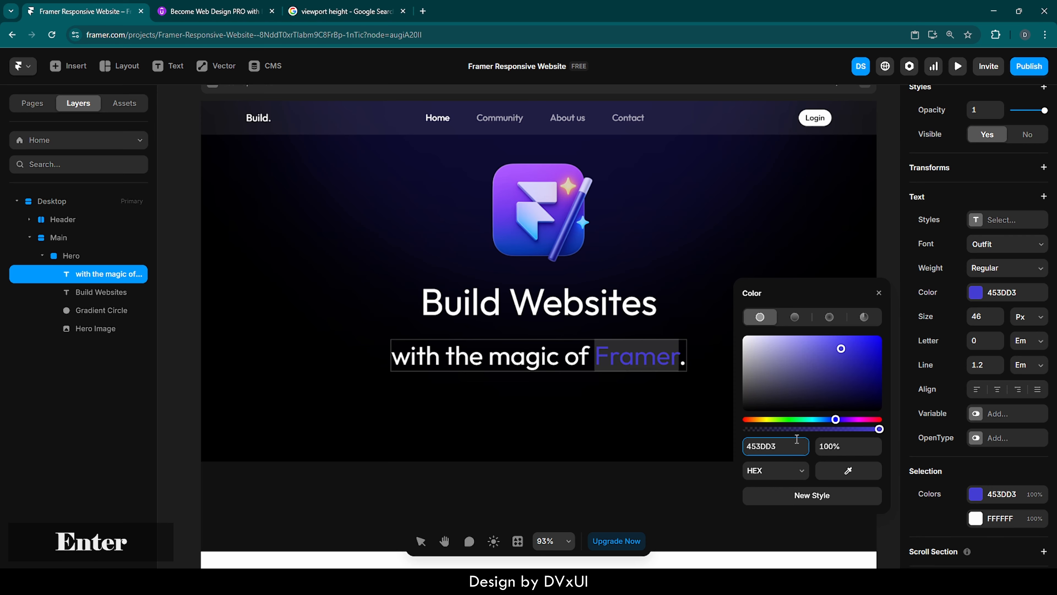
pyautogui.click(878, 293)
pyautogui.press('Escape')
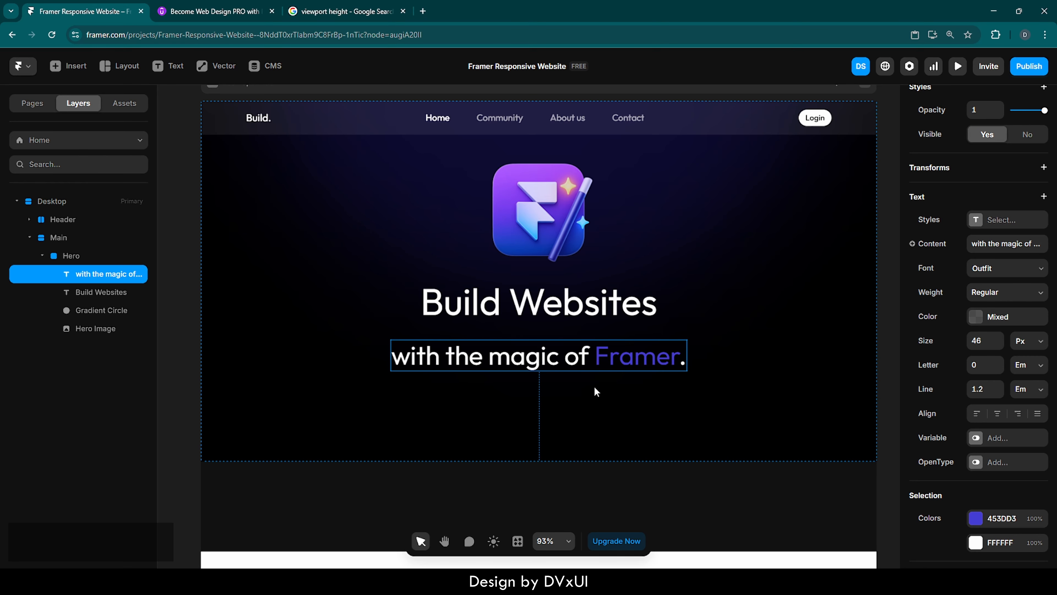
pyautogui.hotkey('shift', 'Up')
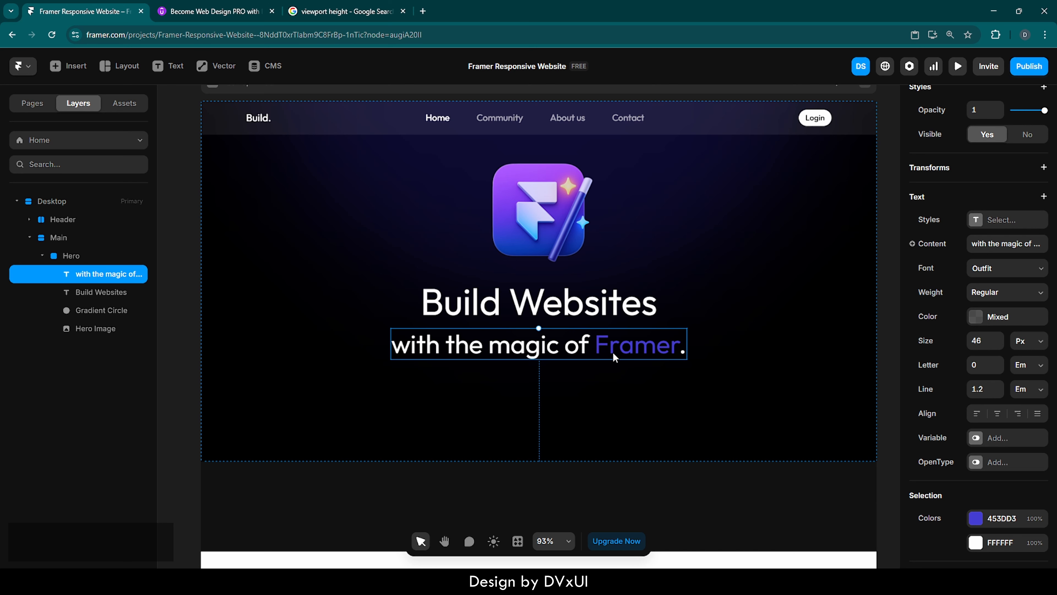
# Select both heading lines and wrap them together in a Stack.
pyautogui.keyDown('shift'); pyautogui.click(574, 302); pyautogui.keyUp('shift')
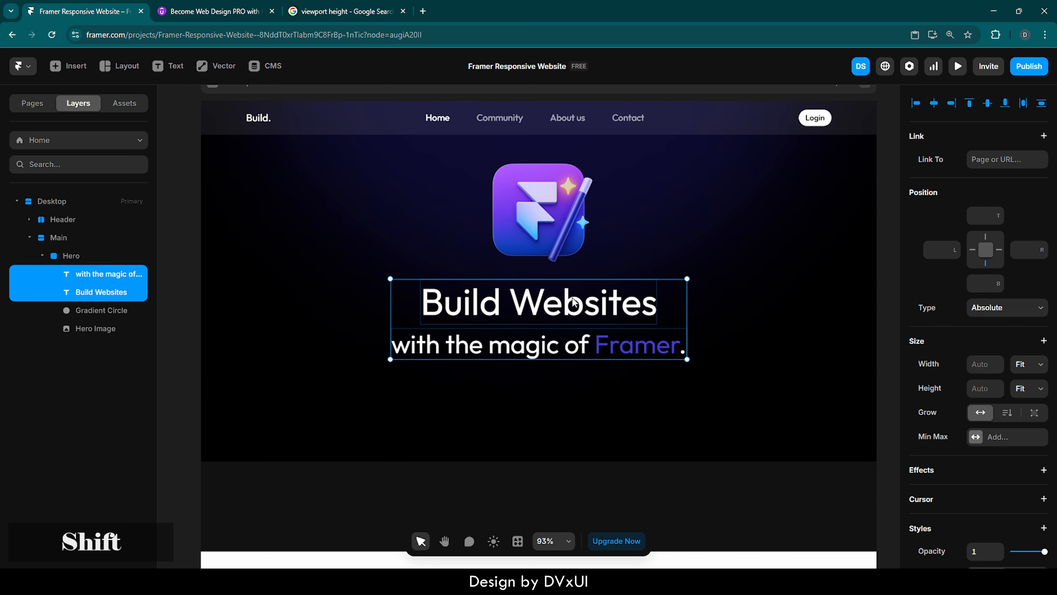
pyautogui.rightClick(574, 302)
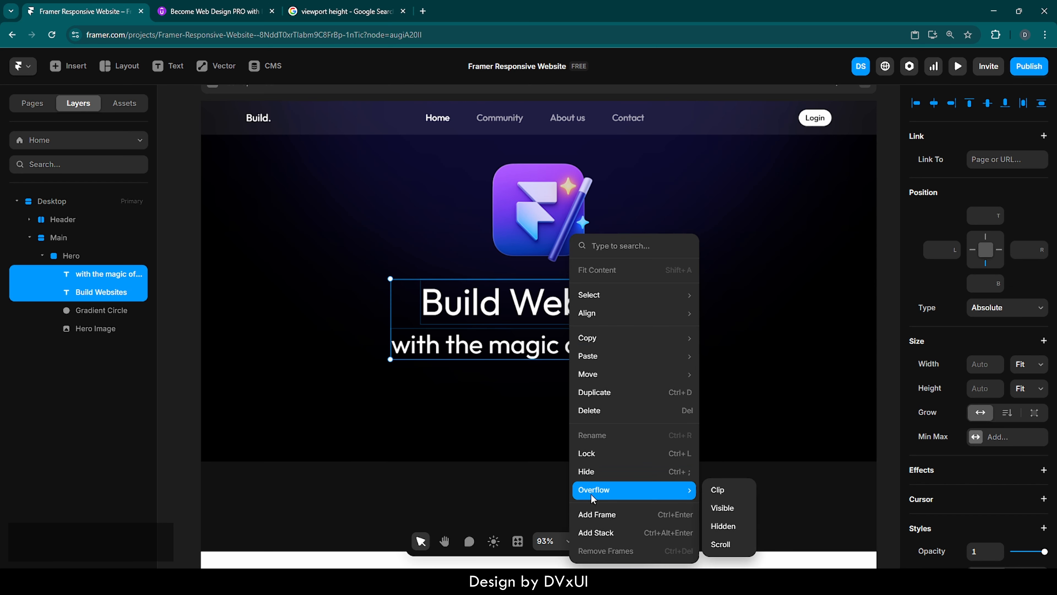
pyautogui.click(588, 532)
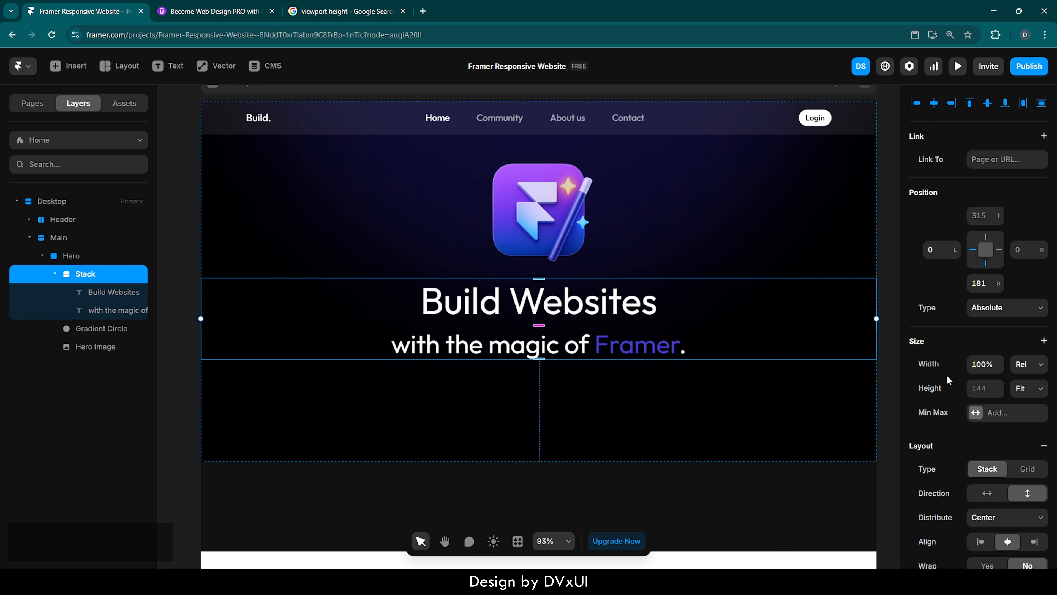
# Rename the new stack layer as Headline.
pyautogui.click(1031, 363)
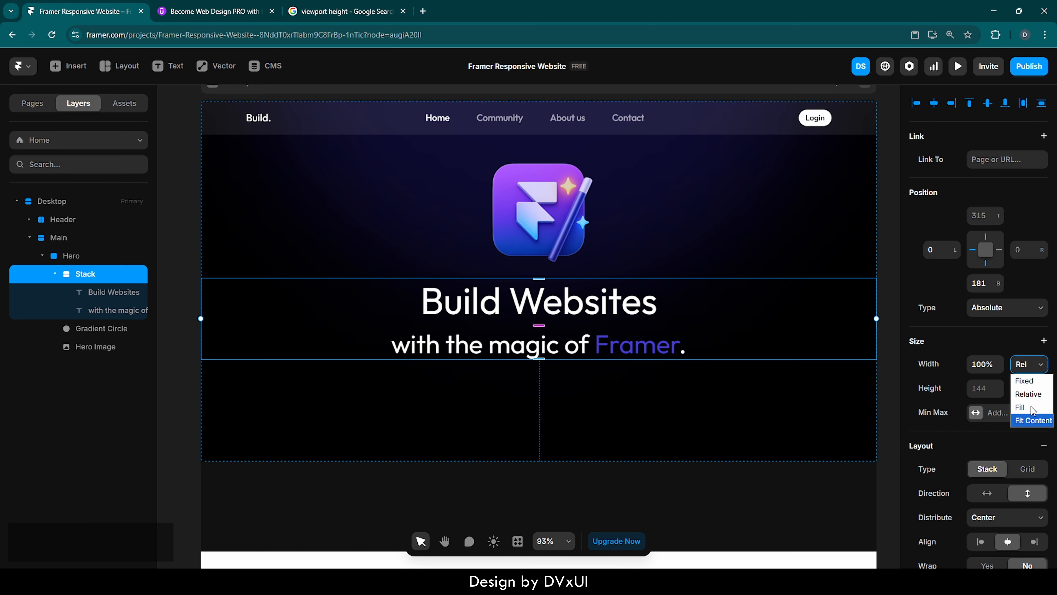
pyautogui.click(63, 260)
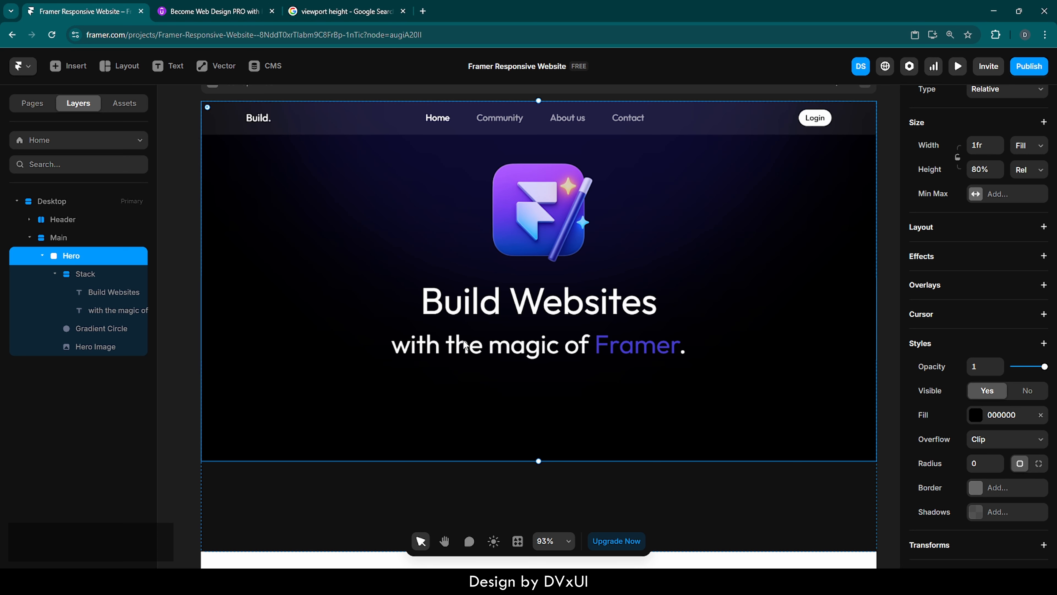
pyautogui.doubleClick(98, 274)
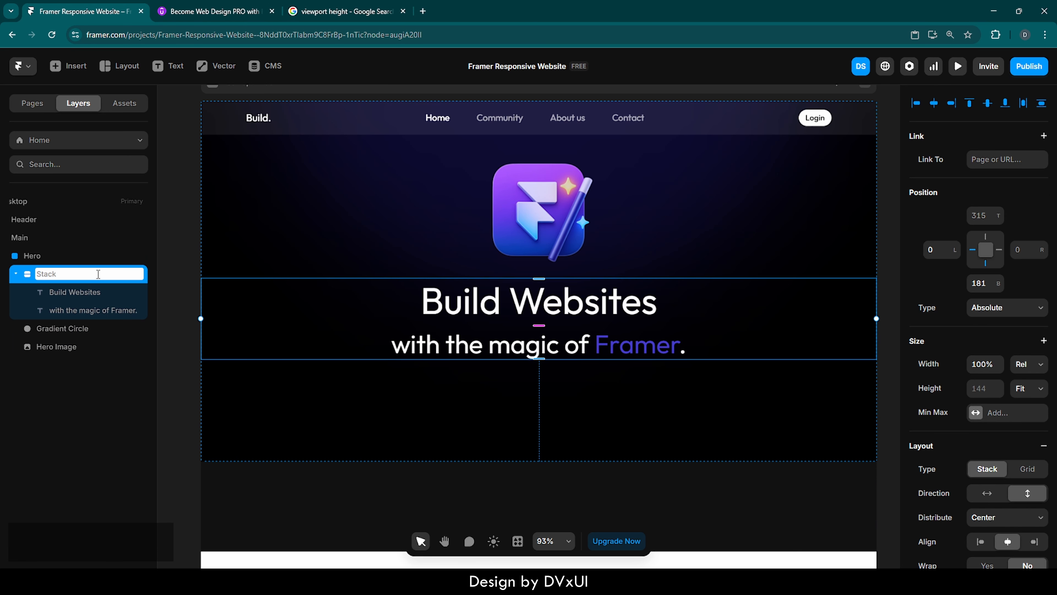
pyautogui.write('Headlie')
pyautogui.press('BackSpace')
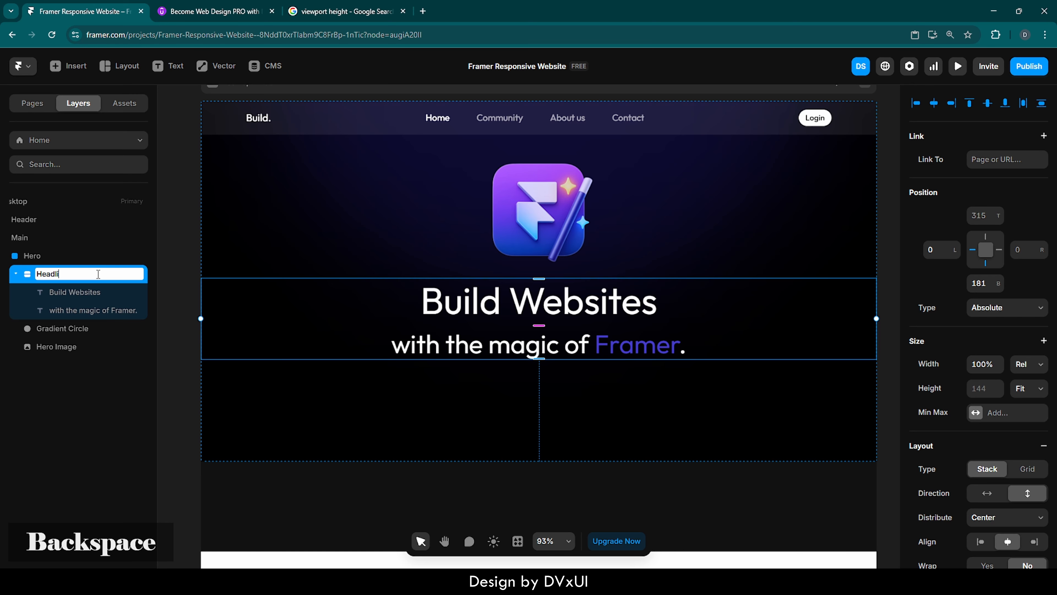
pyautogui.write('ne')
pyautogui.press('Return')
pyautogui.click(569, 439)
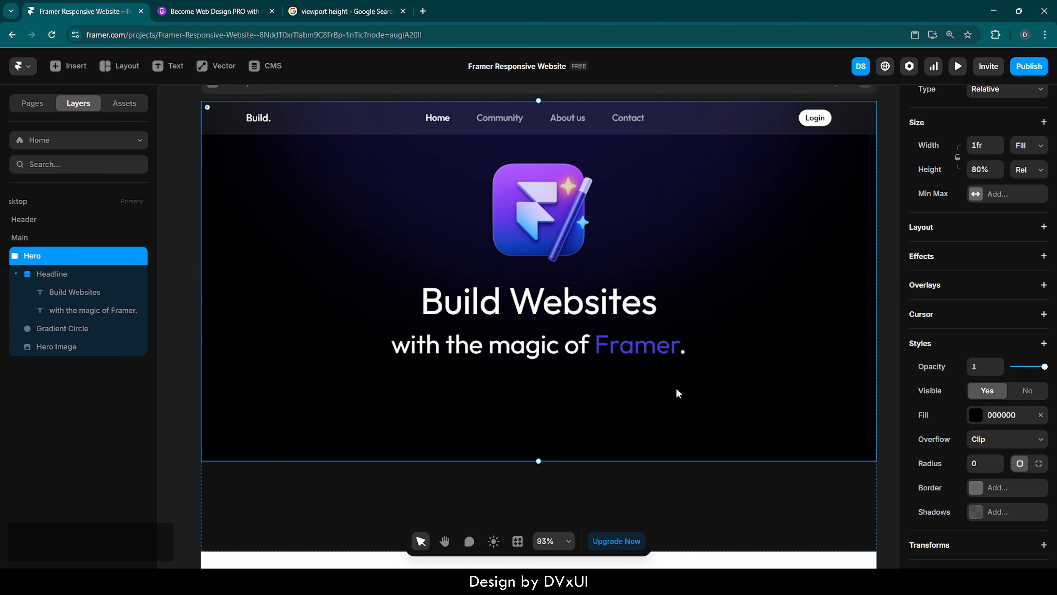
# Add a text layer below the headline reading 'Learn to create responsive website designs using Framer.'.
pyautogui.press('t')
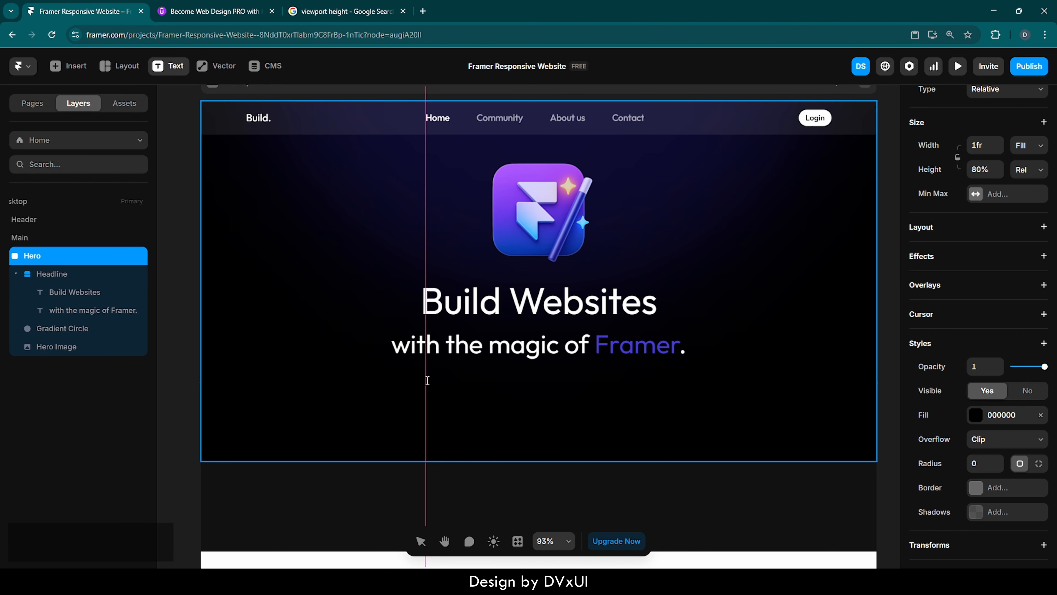
pyautogui.click(427, 380)
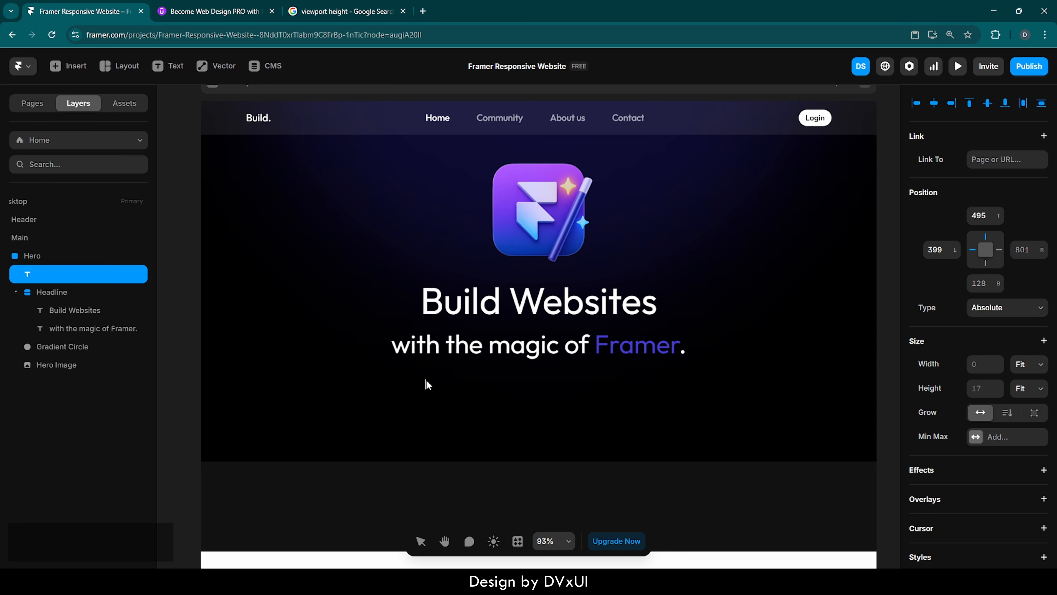
pyautogui.write('Learn to c')
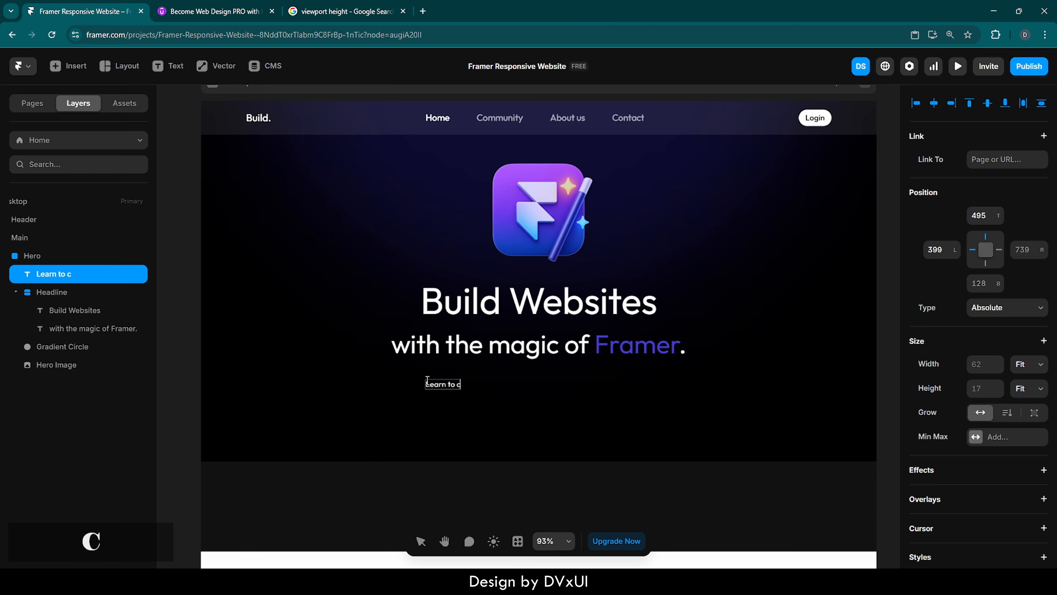
pyautogui.write('reate respo')
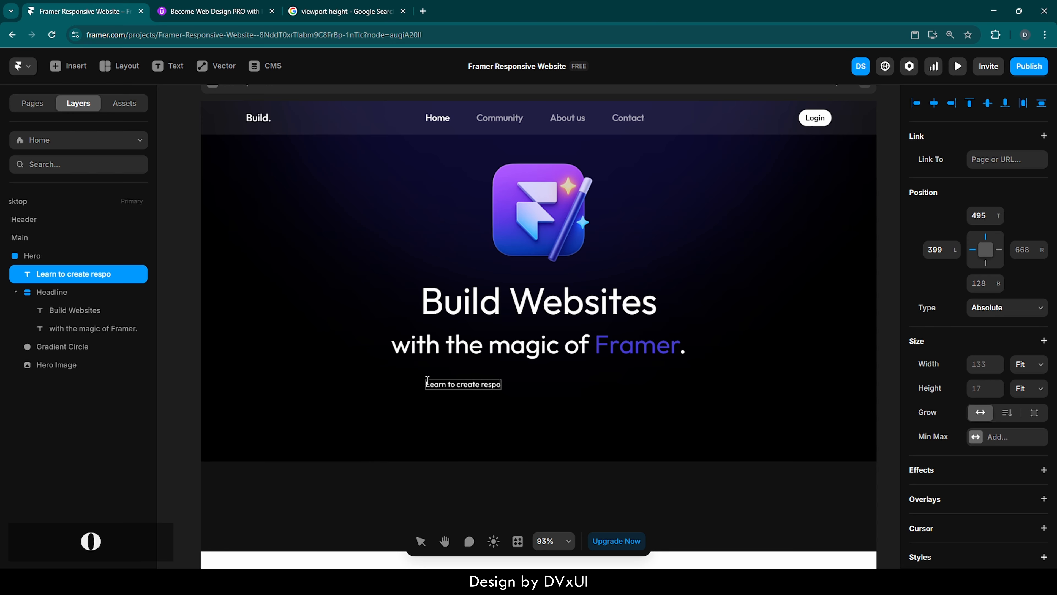
pyautogui.write('nsive')
pyautogui.write(' we')
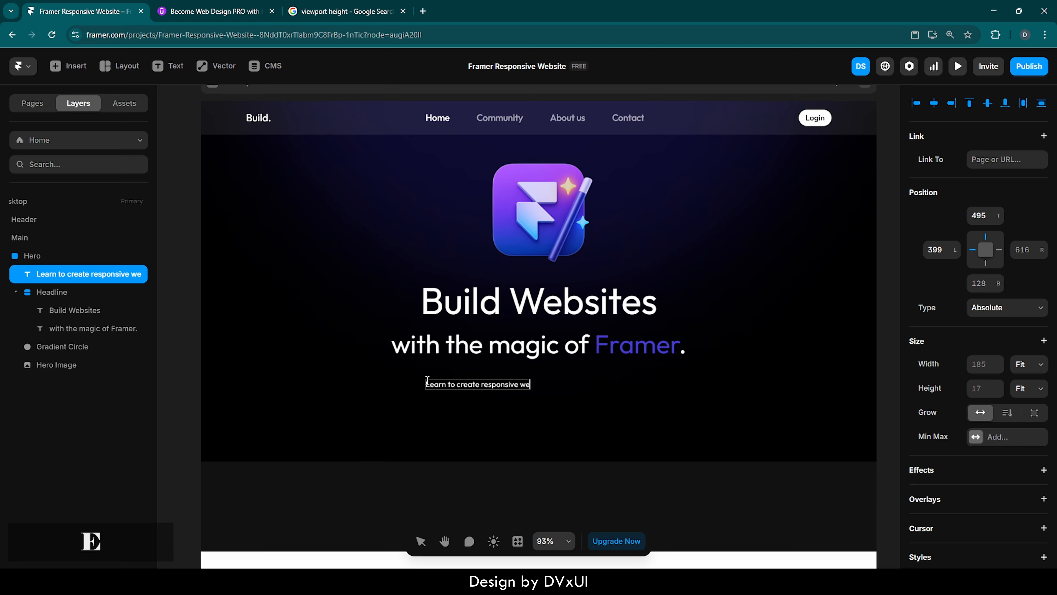
pyautogui.write('bsite design')
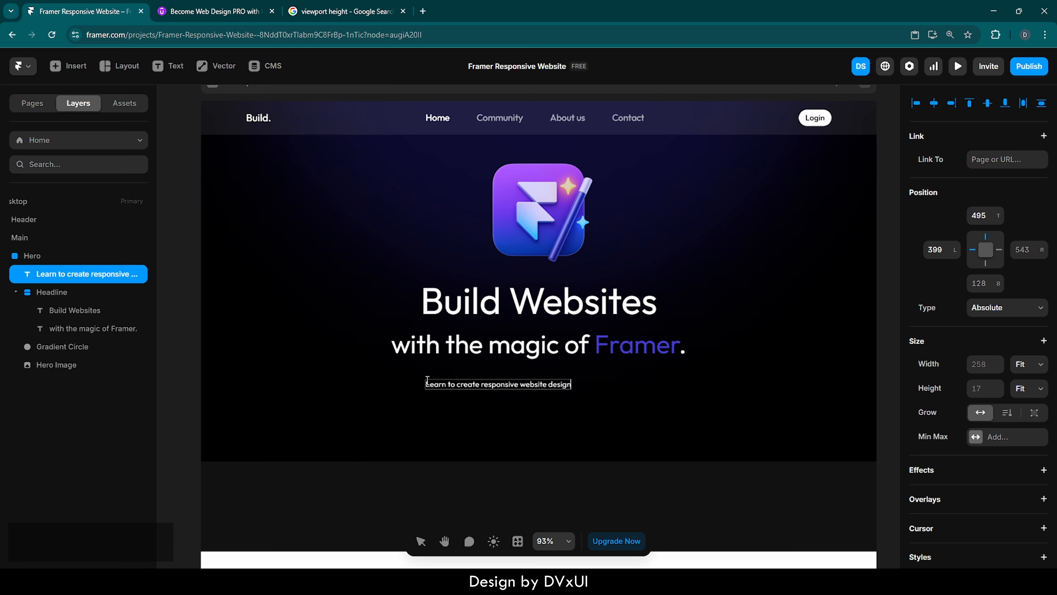
pyautogui.write('s using F')
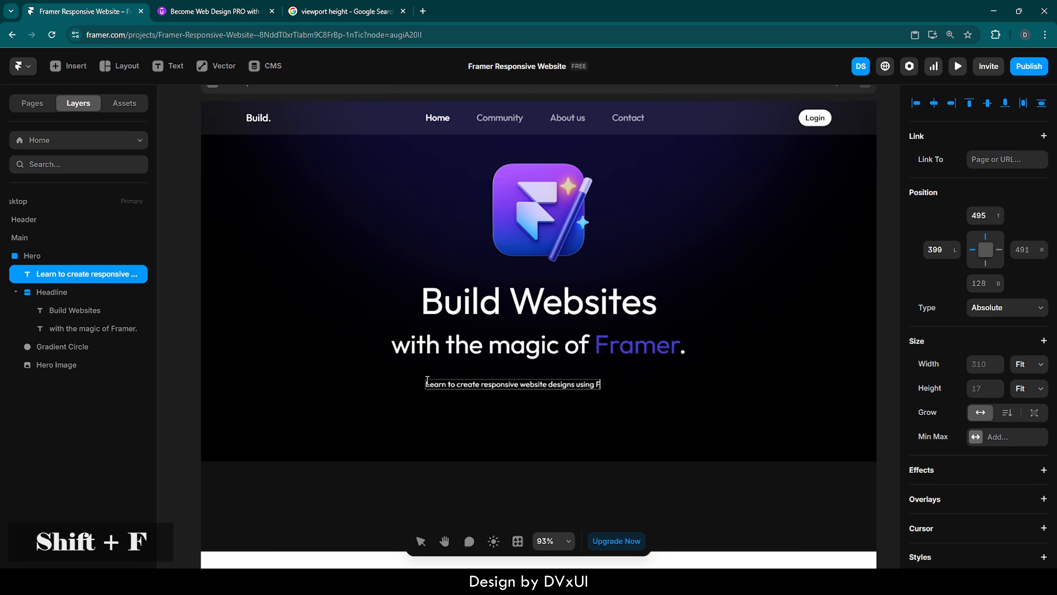
pyautogui.write('ramer .')
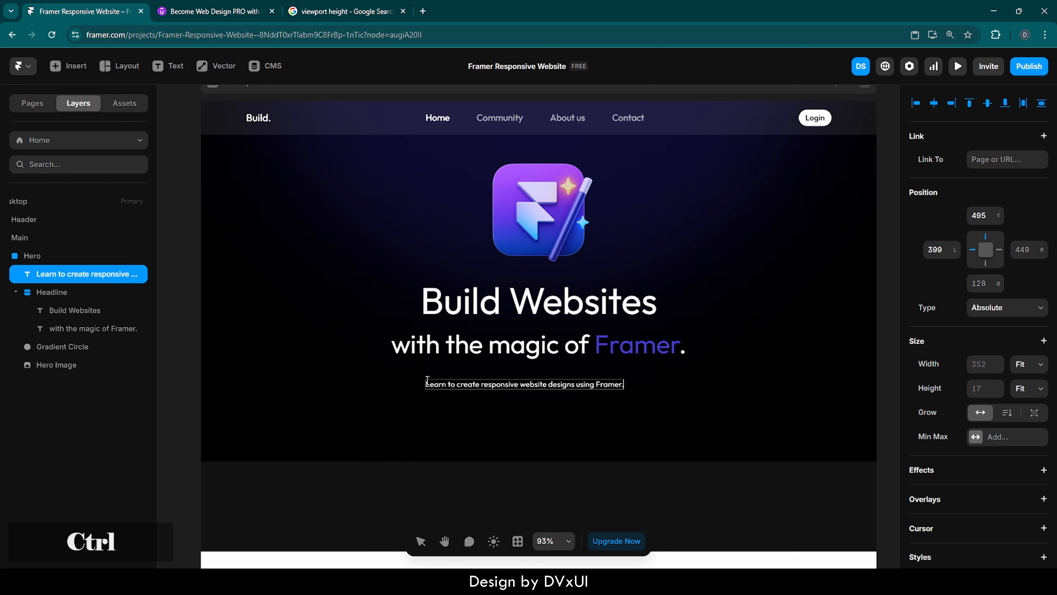
# Set the new paragraph text to 20 px size and Light weight.
pyautogui.hotkey('ctrl', 'a')
pyautogui.scroll(-8, 948, 436)
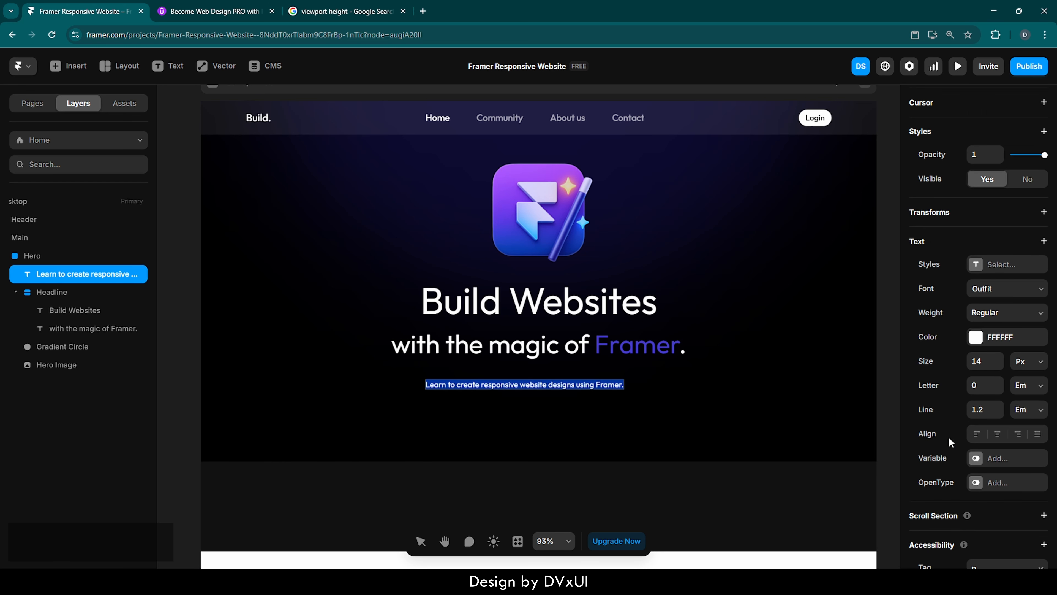
pyautogui.click(985, 363)
pyautogui.write('20')
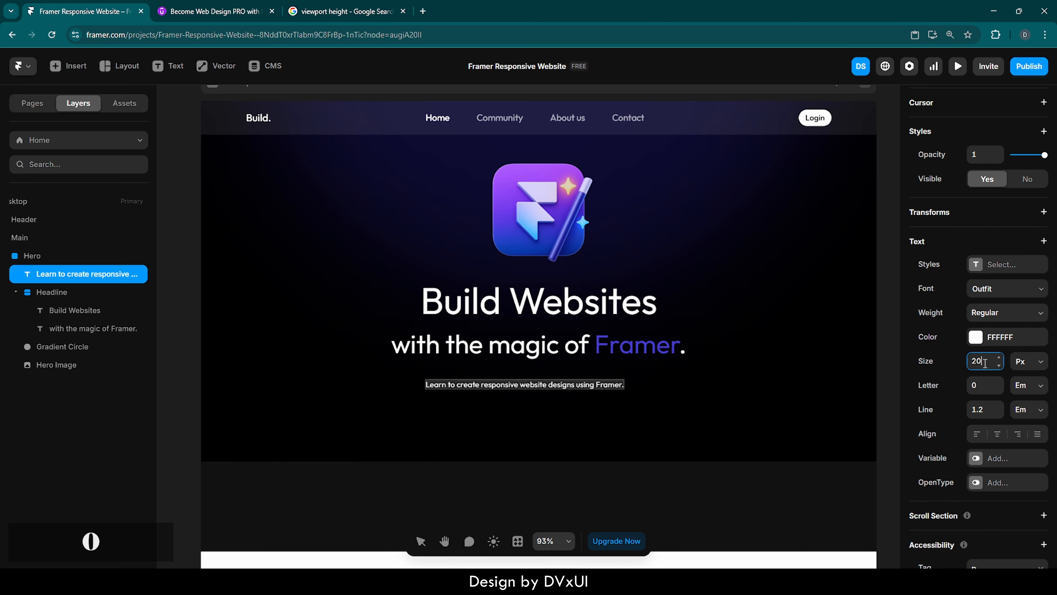
pyautogui.press('Return')
pyautogui.click(987, 322)
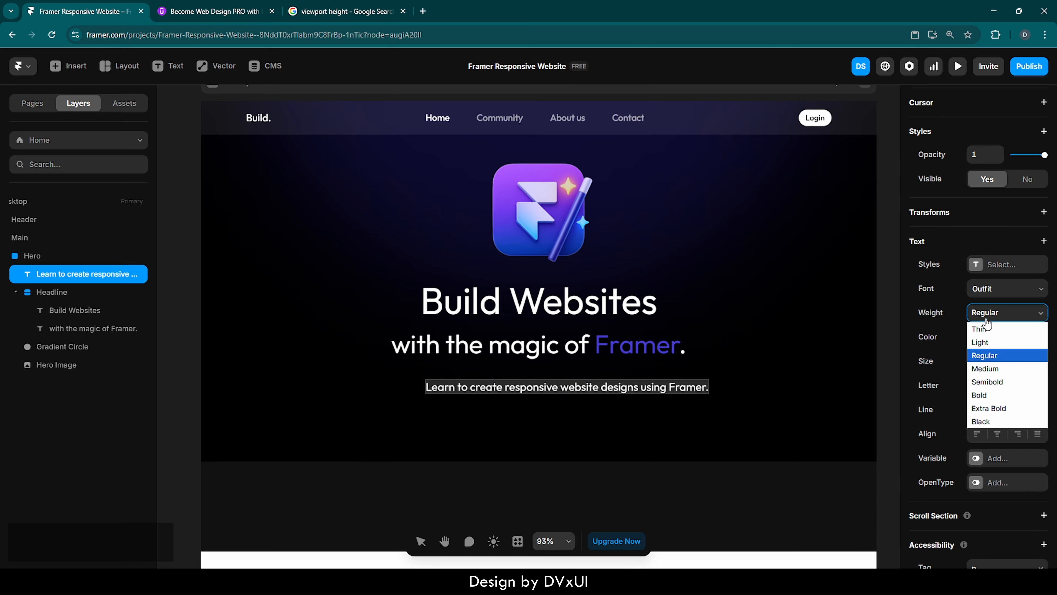
pyautogui.click(985, 348)
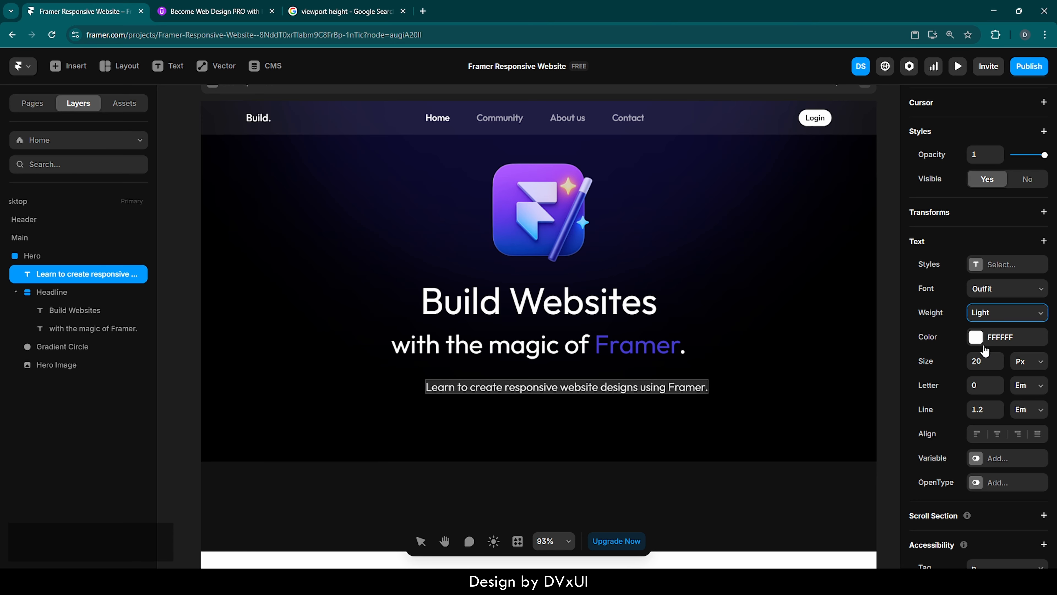
# Set the paragraph's white text colour opacity to 60%.
pyautogui.click(977, 342)
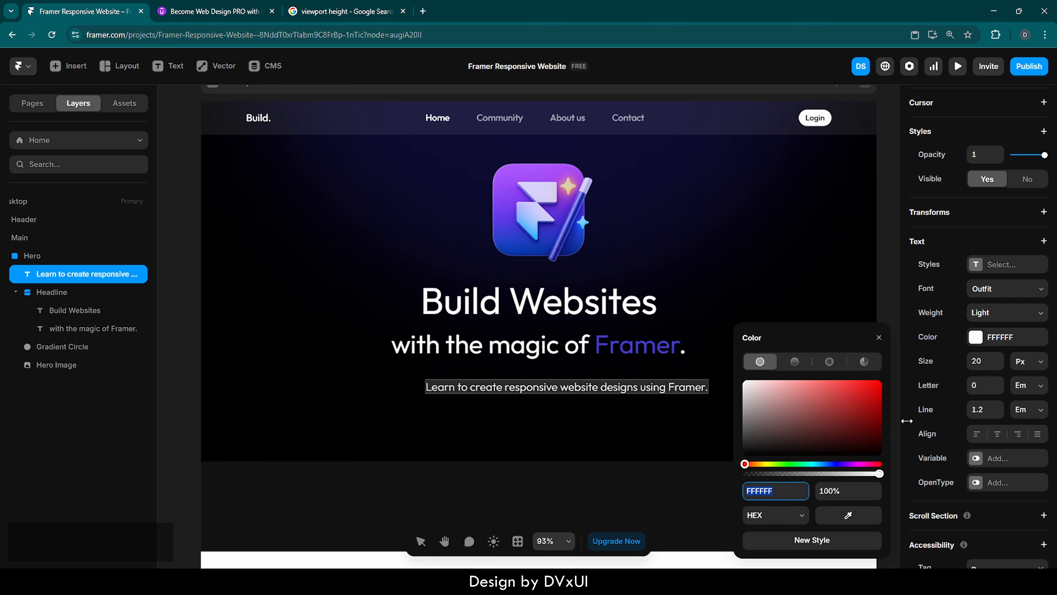
pyautogui.click(843, 491)
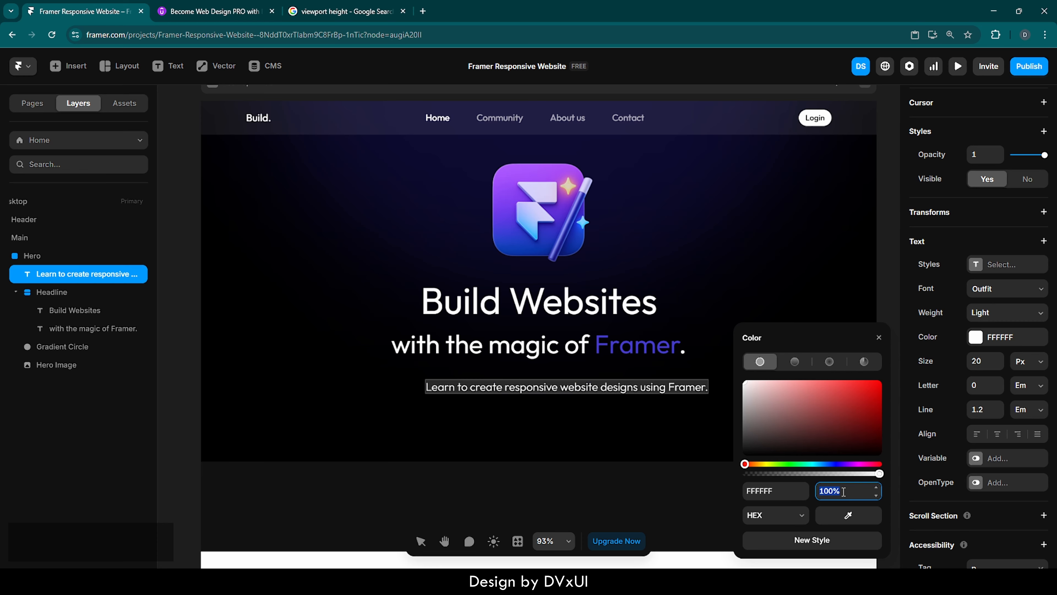
pyautogui.write('60')
pyautogui.press('Return')
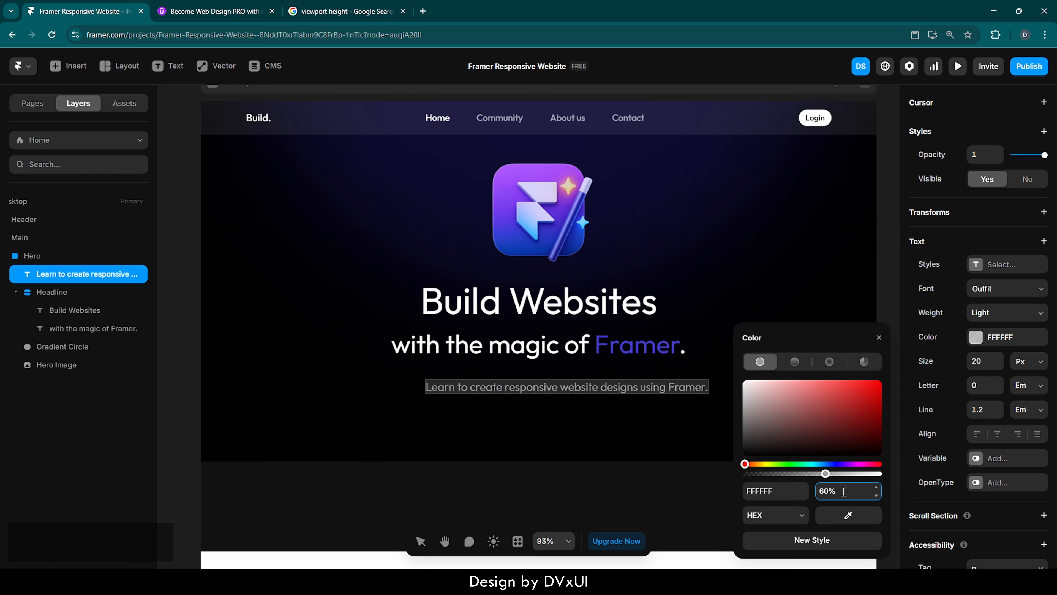
pyautogui.click(879, 340)
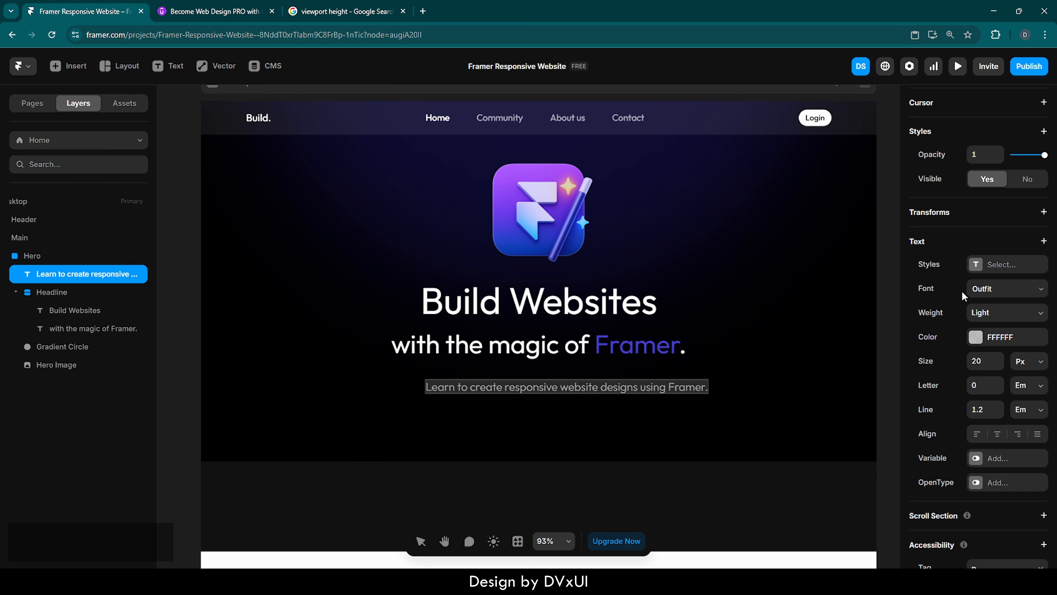
pyautogui.scroll(5, 961, 290)
pyautogui.scroll(5, 962, 291)
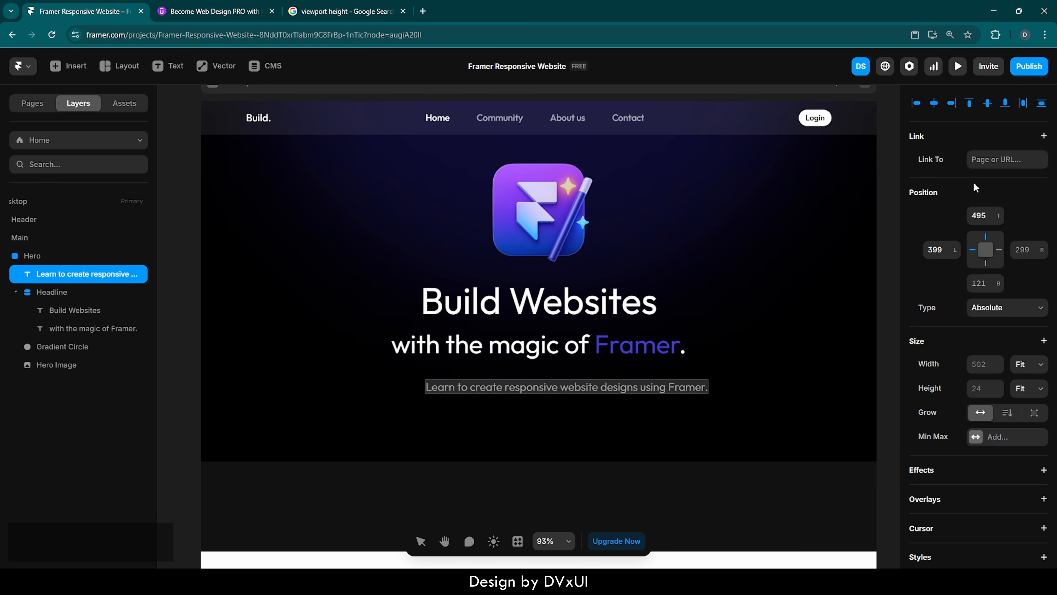
# Center the subheading paragraph horizontally in the Hero and nudge it slightly upward.
pyautogui.click(934, 103)
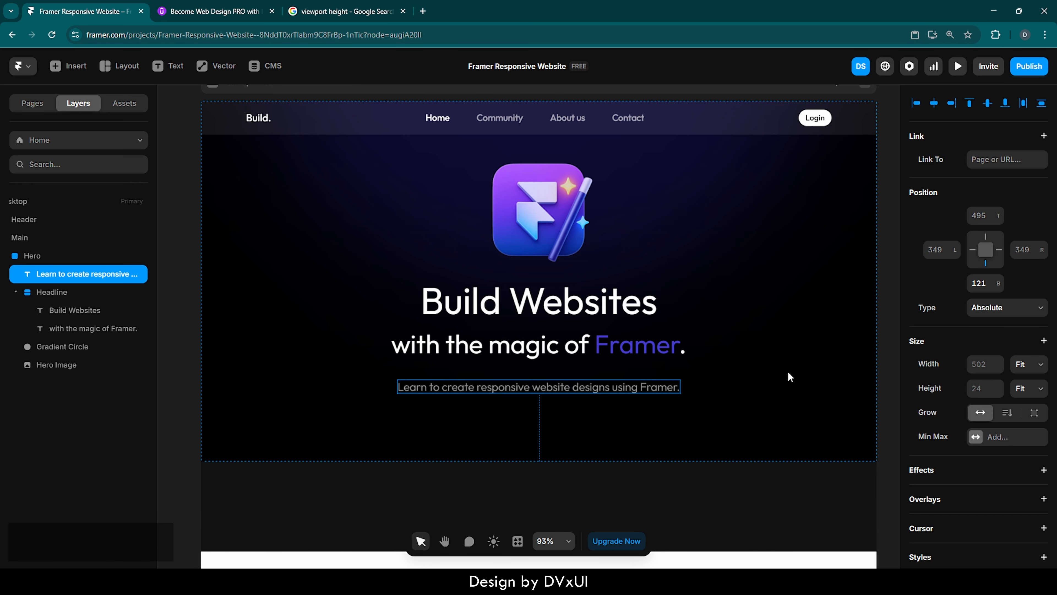
pyautogui.hotkey('shift', 'Up')
pyautogui.hotkey('shift', 'Up')
pyautogui.press('Up')
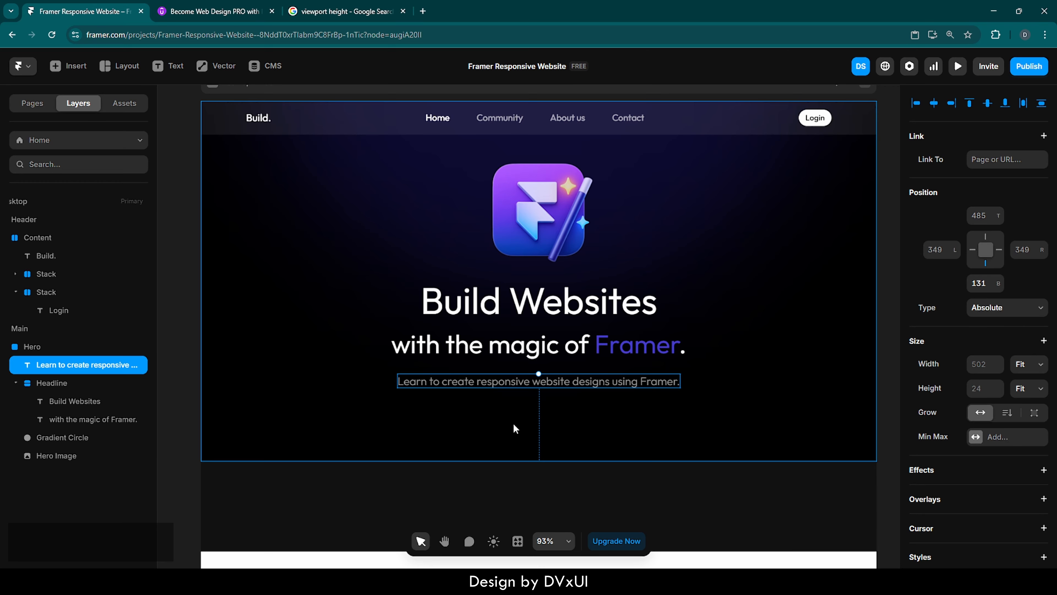
# Add a text layer reading 'Get Started' below the subheading paragraph.
pyautogui.press('t')
pyautogui.click(494, 417)
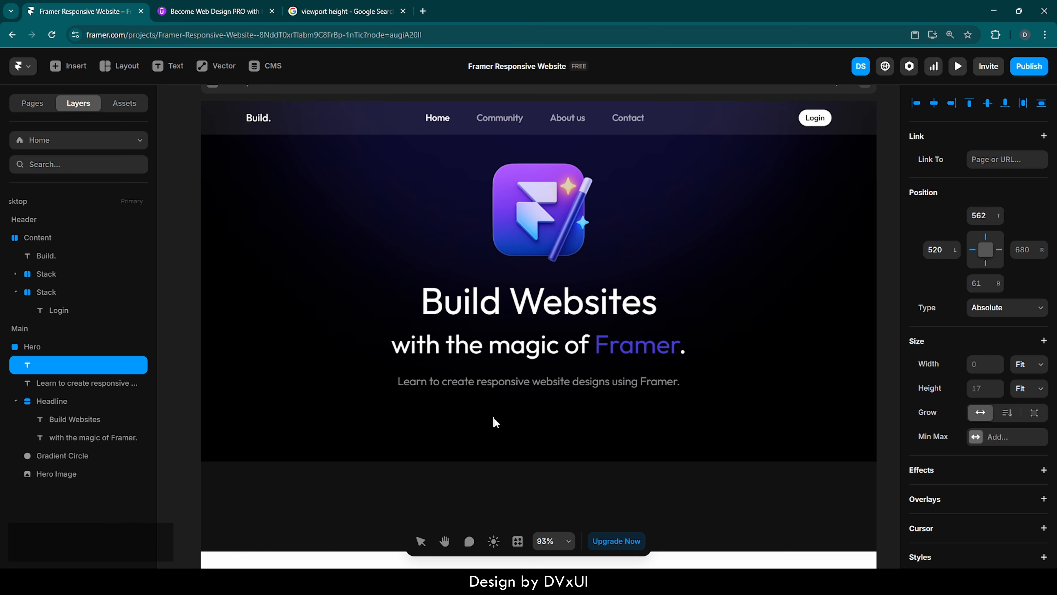
pyautogui.write('Get')
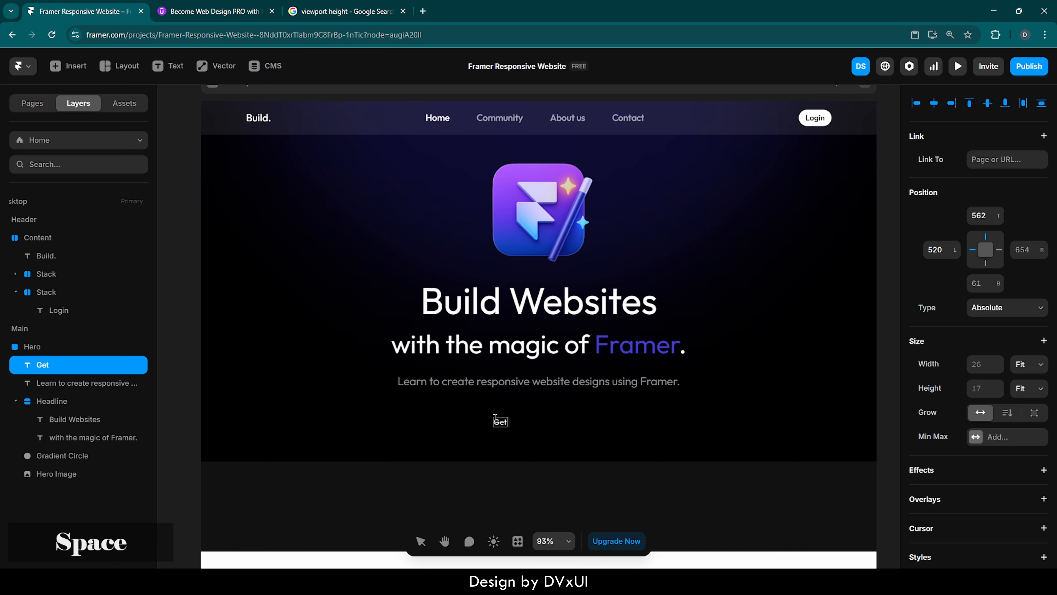
pyautogui.write(' Started')
# Set the Get Started text size to 16 px.
pyautogui.hotkey('ctrl', 'a')
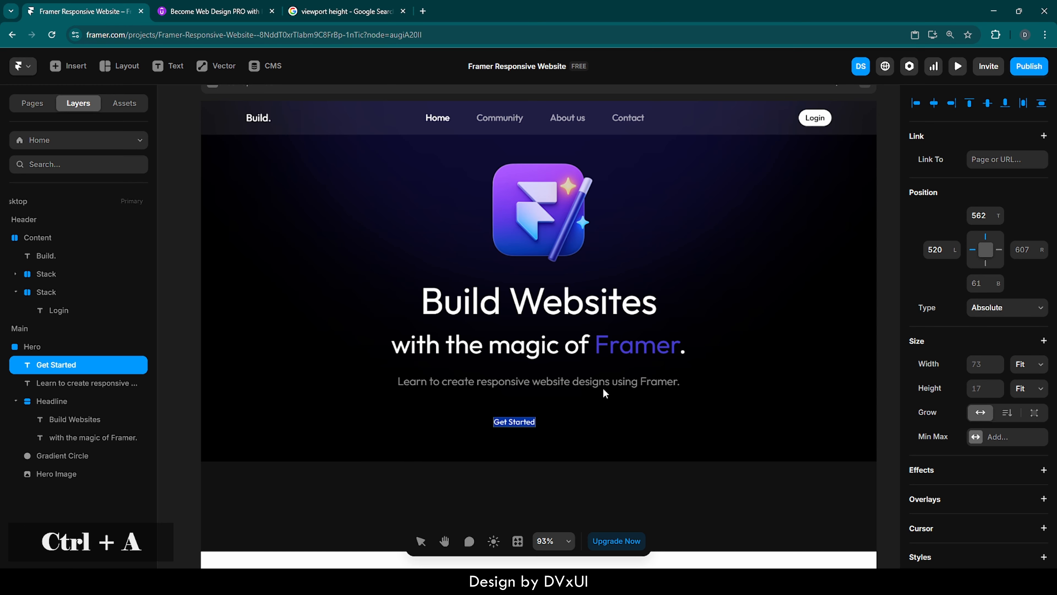
pyautogui.scroll(-3, 958, 428)
pyautogui.scroll(-2, 958, 427)
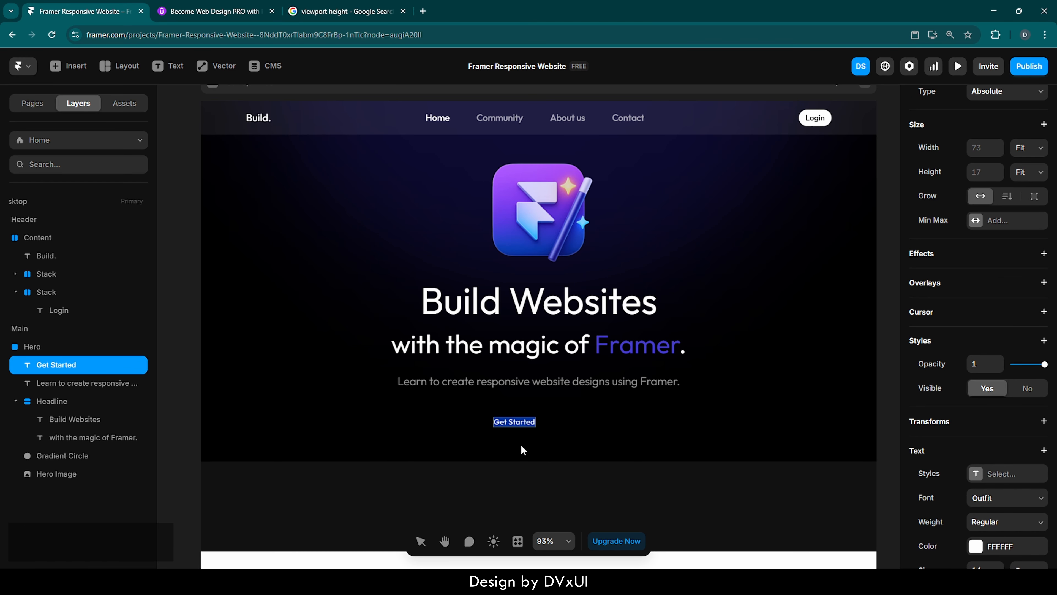
pyautogui.scroll(5, 520, 445)
pyautogui.scroll(2, 520, 444)
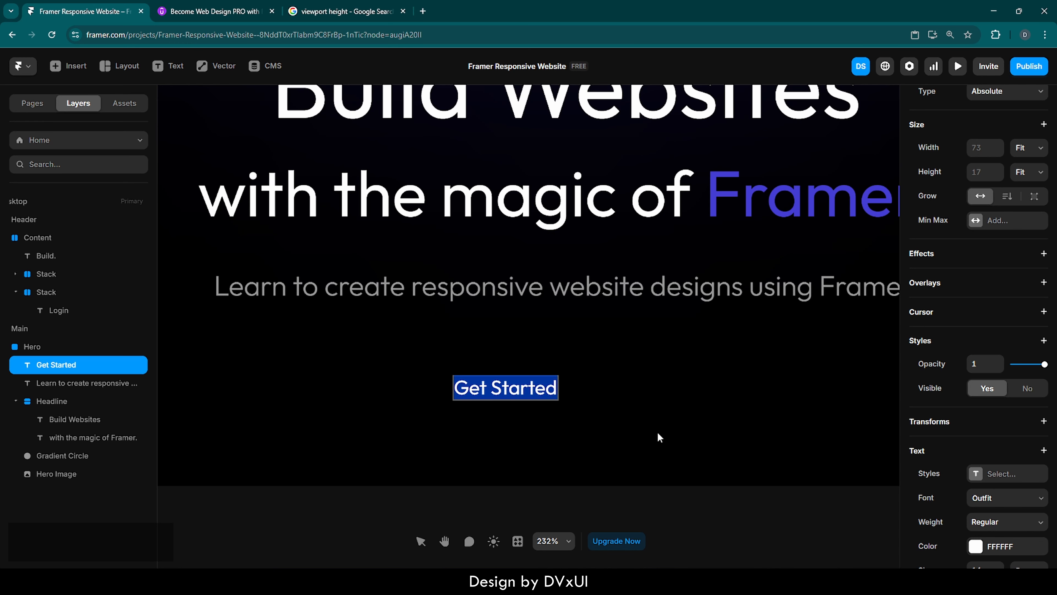
pyautogui.scroll(-3, 988, 498)
pyautogui.scroll(-1, 989, 498)
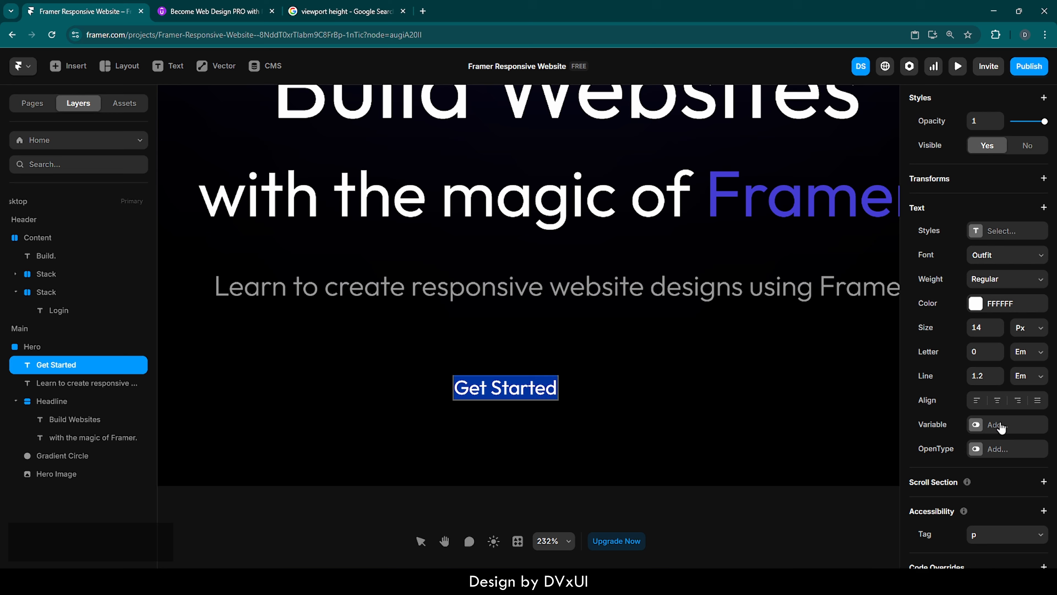
pyautogui.click(980, 328)
pyautogui.write('16')
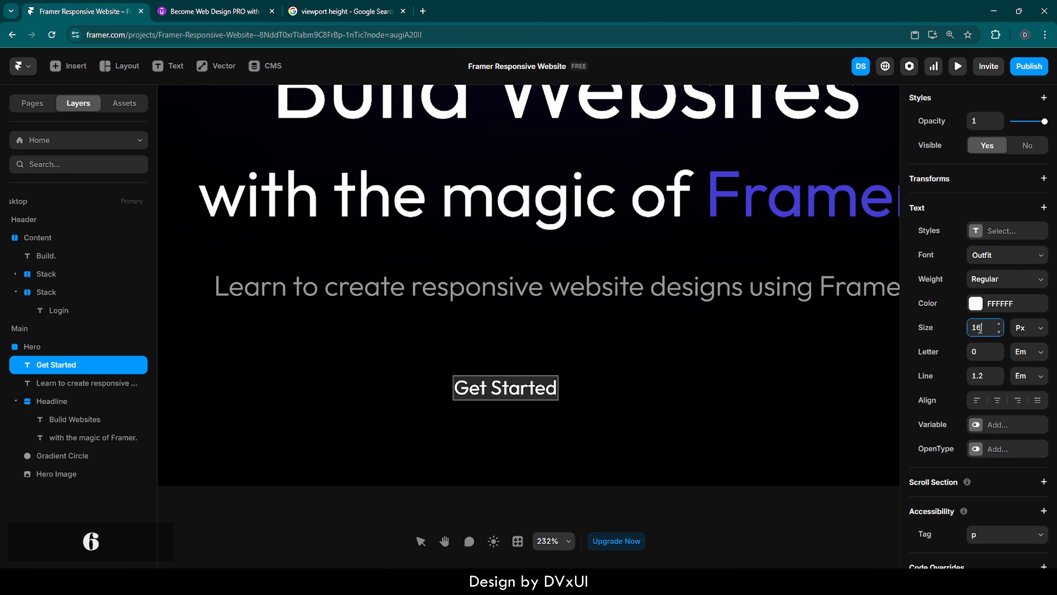
pyautogui.press('Return')
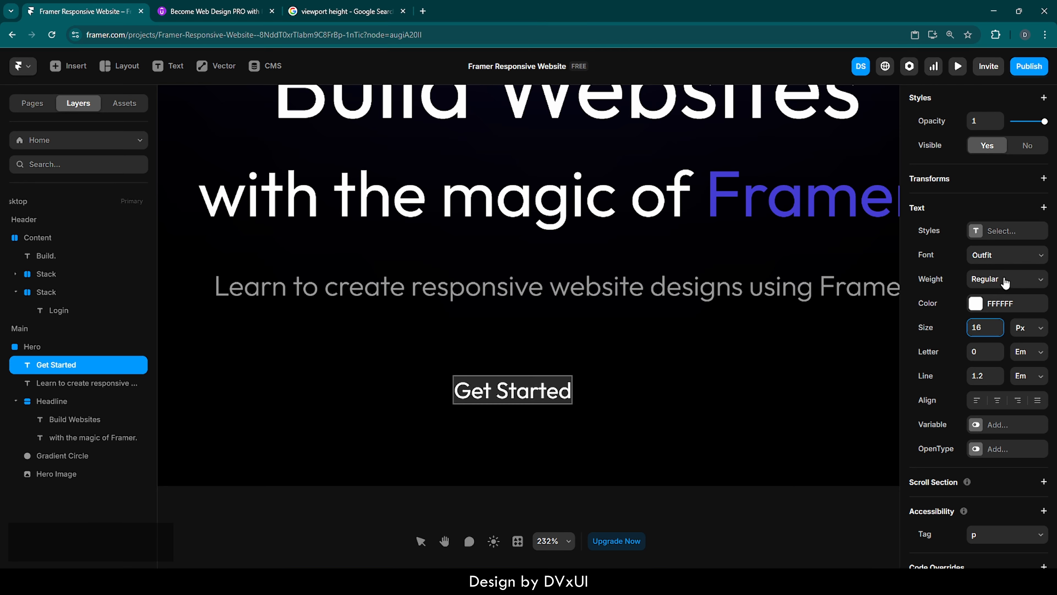
# Wrap the Get Started text in a stack and set the stack's width to Fit Content.
pyautogui.click(773, 428)
pyautogui.rightClick(497, 394)
pyautogui.click(514, 404)
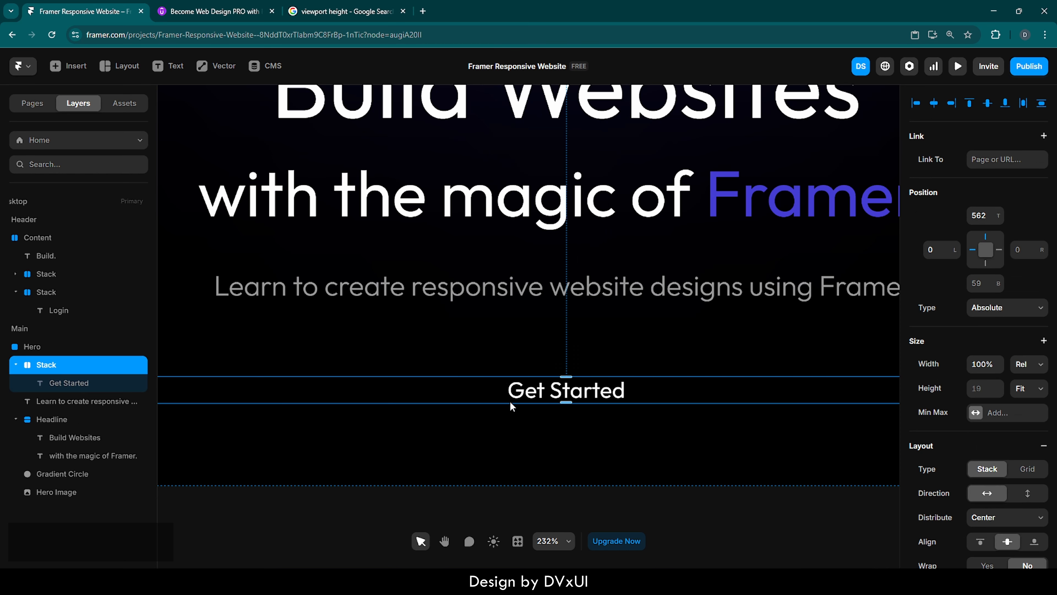
pyautogui.click(1044, 367)
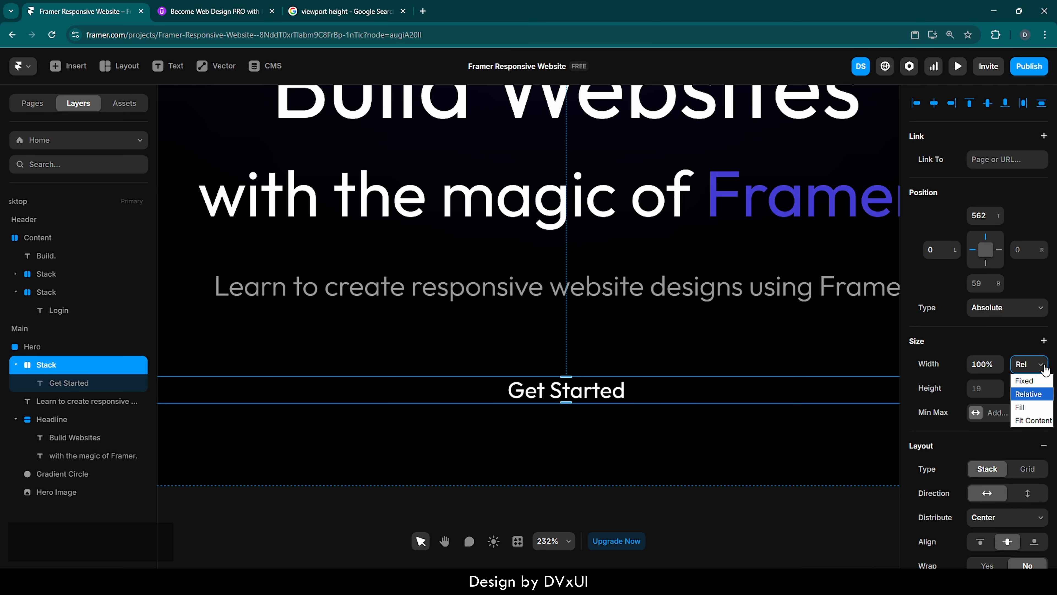
pyautogui.click(1031, 420)
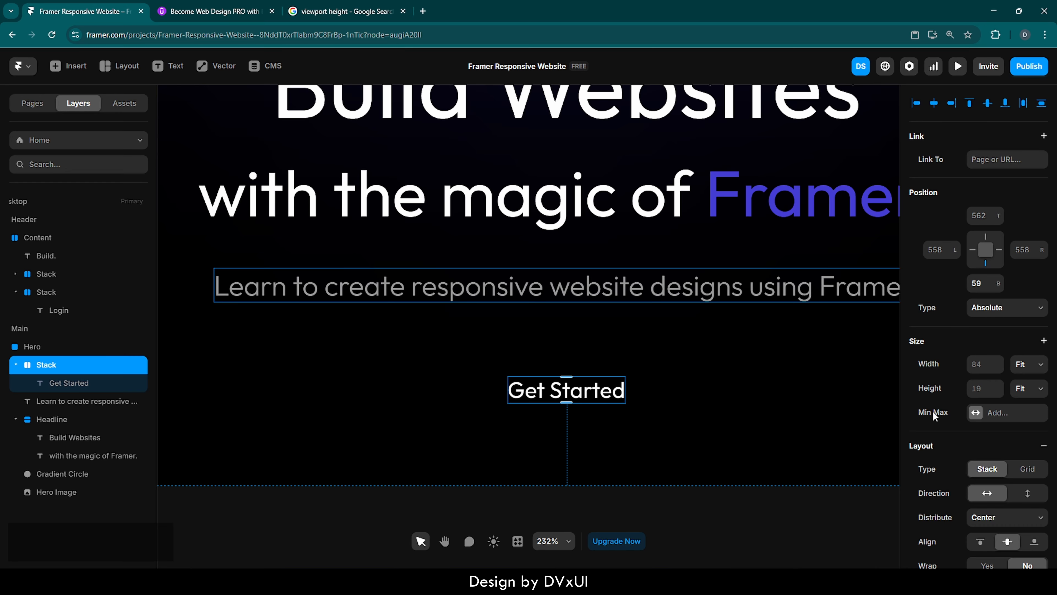
# Give the Get Started stack a solid fill of 453DD3.
pyautogui.scroll(-5, 933, 410)
pyautogui.scroll(-4, 934, 490)
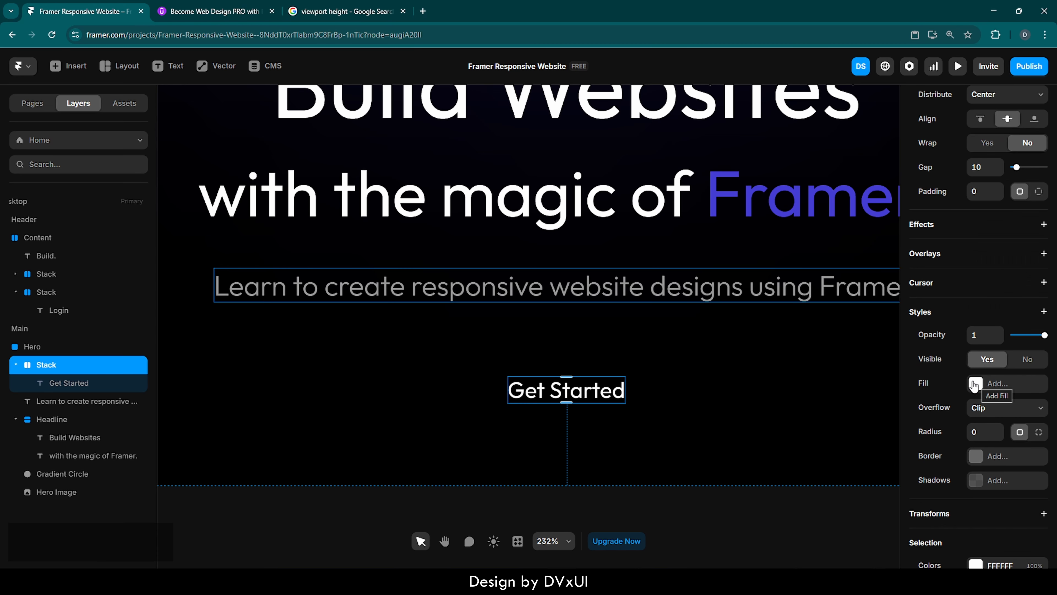
pyautogui.click(974, 384)
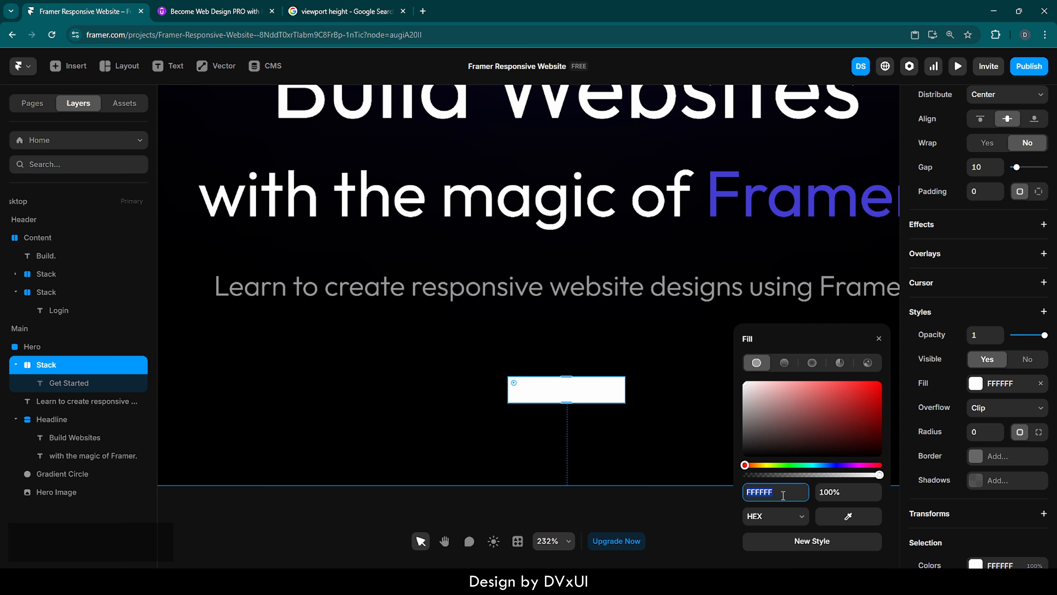
pyautogui.write('453DD3')
pyautogui.press('Return')
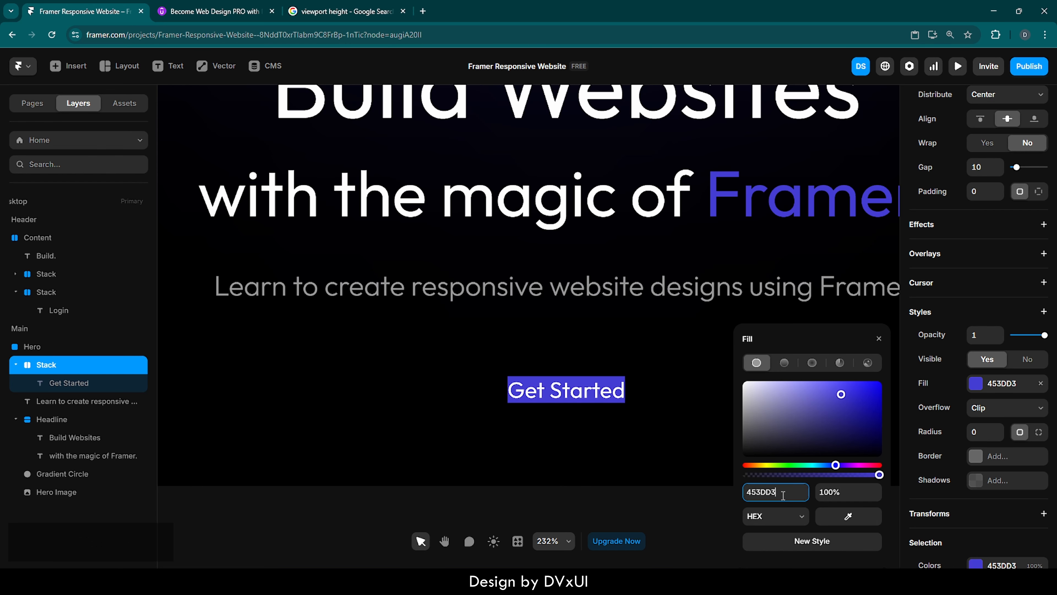
pyautogui.click(878, 338)
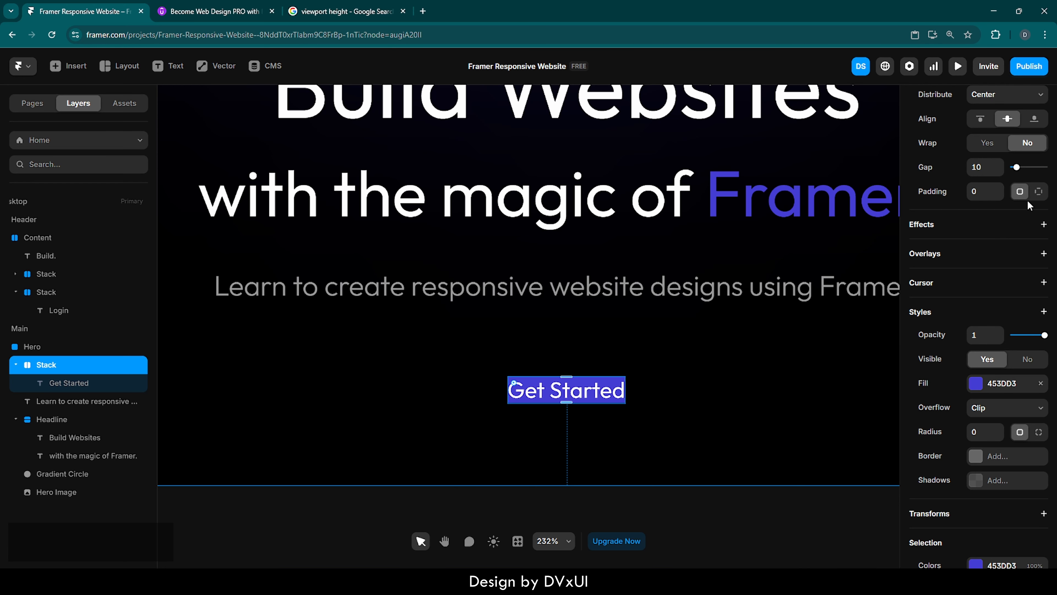
# Set the stack's individual padding to 10 top, 16 right, 10 bottom and 16 left.
pyautogui.scroll(5, 1035, 199)
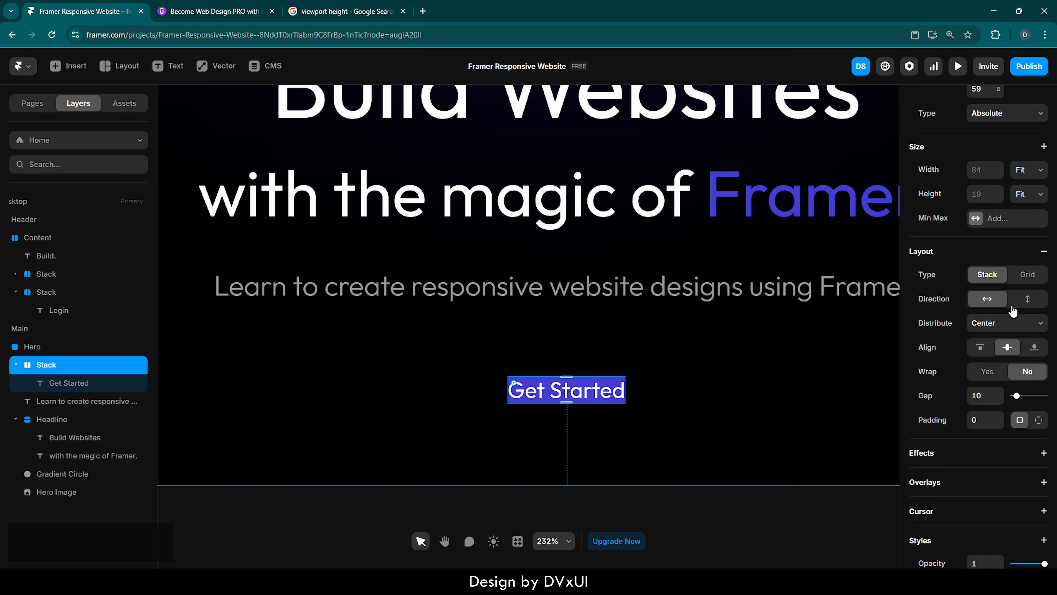
pyautogui.click(1038, 420)
pyautogui.click(974, 444)
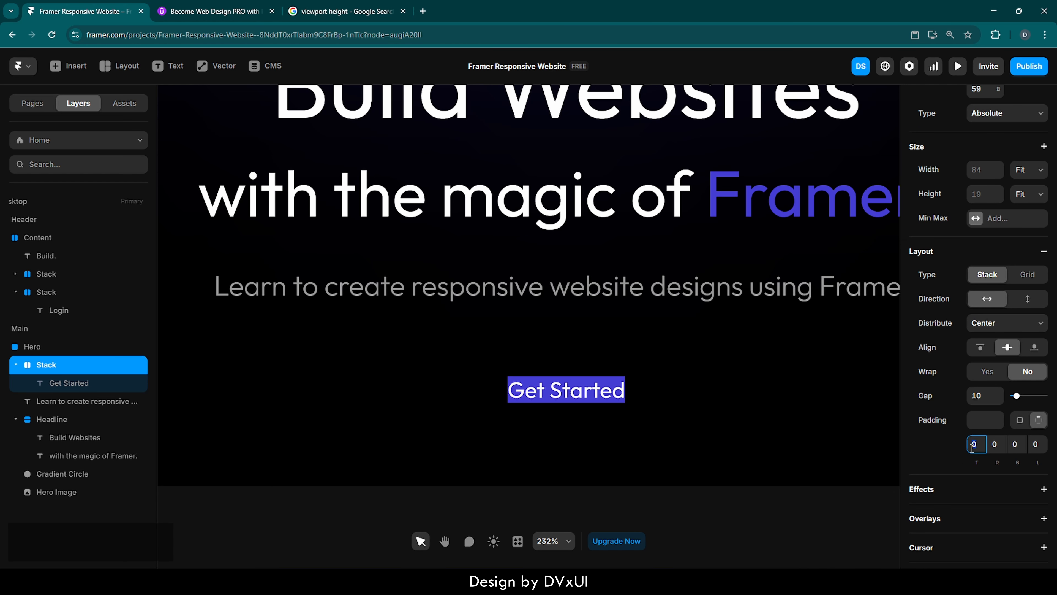
pyautogui.write('10')
pyautogui.click(992, 441)
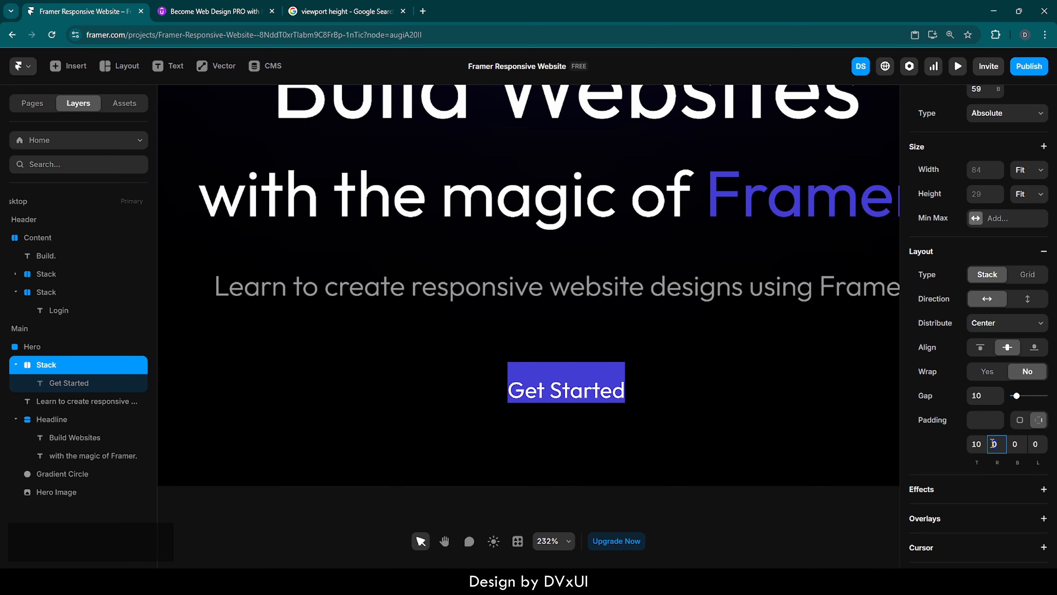
pyautogui.write('16')
pyautogui.press('Return')
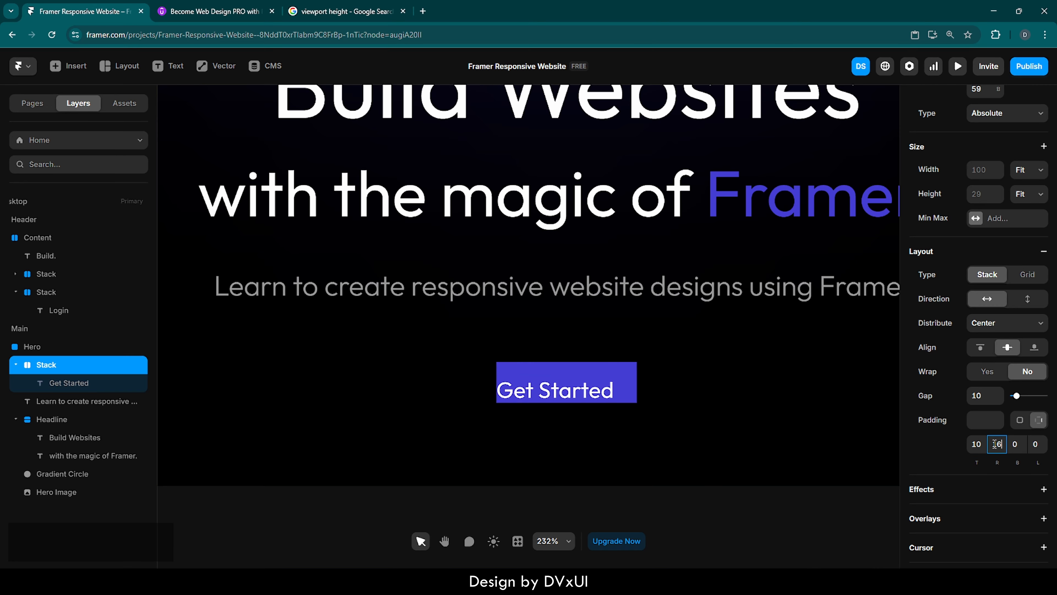
pyautogui.click(1017, 444)
pyautogui.write('10')
pyautogui.click(1035, 444)
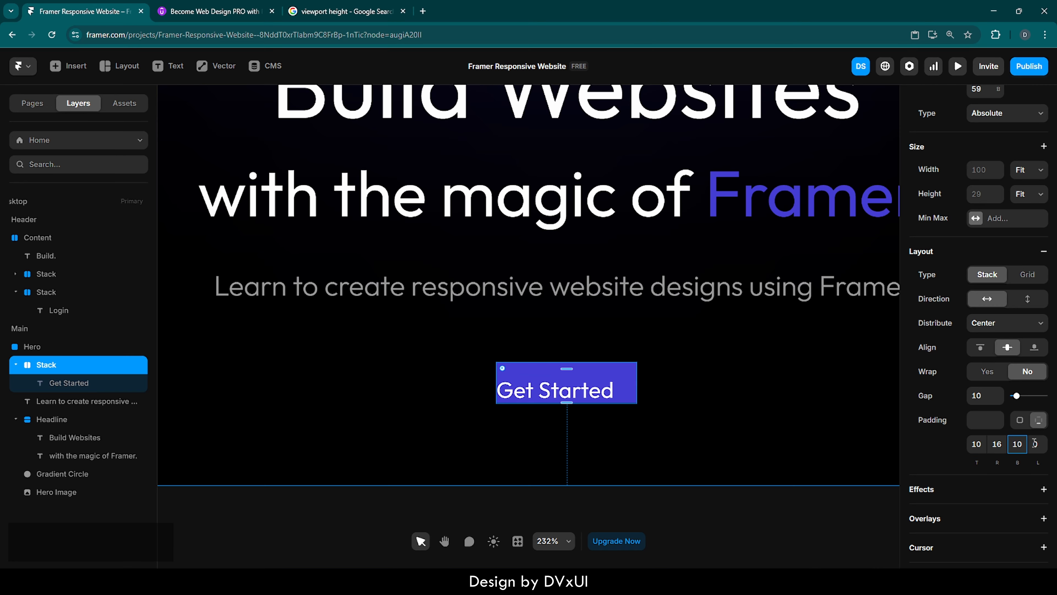
pyautogui.write('16')
pyautogui.press('Return')
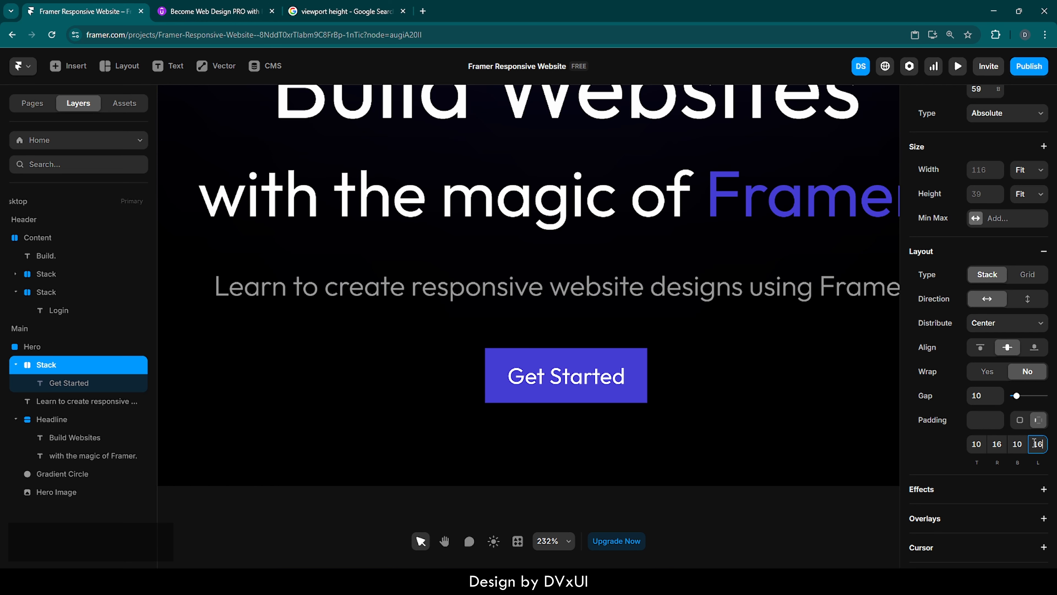
# Set the stack's corner radius to 300 to make a pill-shaped button.
pyautogui.scroll(-6, 969, 439)
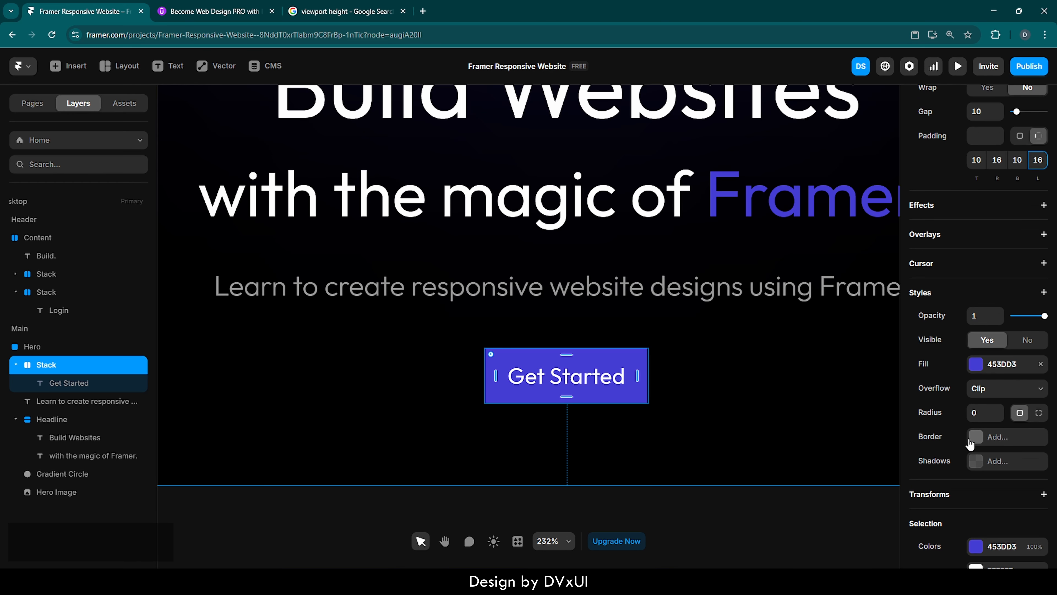
pyautogui.click(984, 411)
pyautogui.write('100')
pyautogui.press('Return')
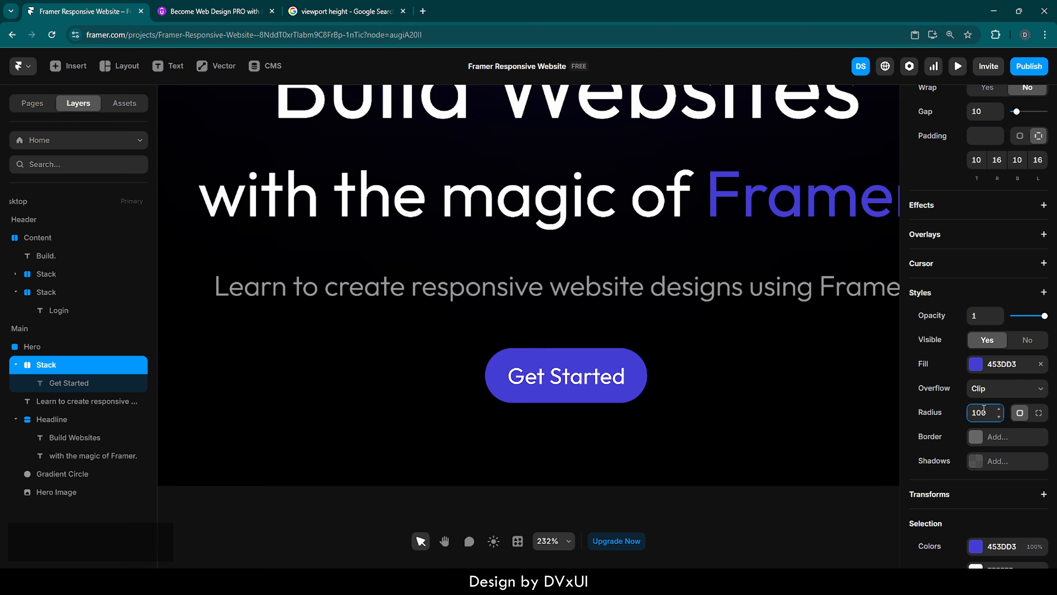
pyautogui.press('BackSpace')
pyautogui.press('BackSpace')
pyautogui.press('BackSpace')
pyautogui.write('3')
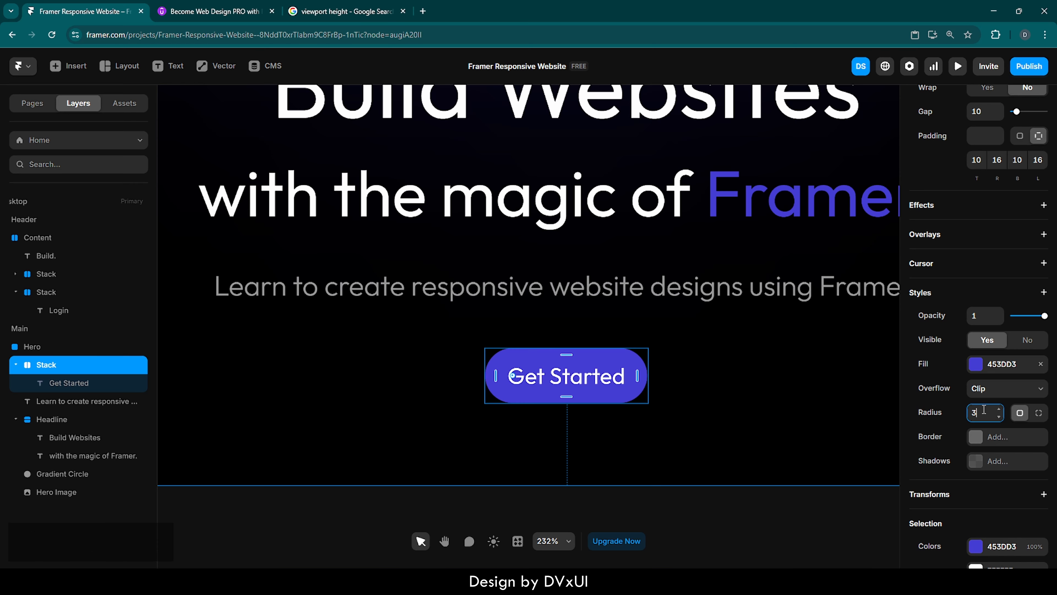
pyautogui.write('00')
pyautogui.press('Return')
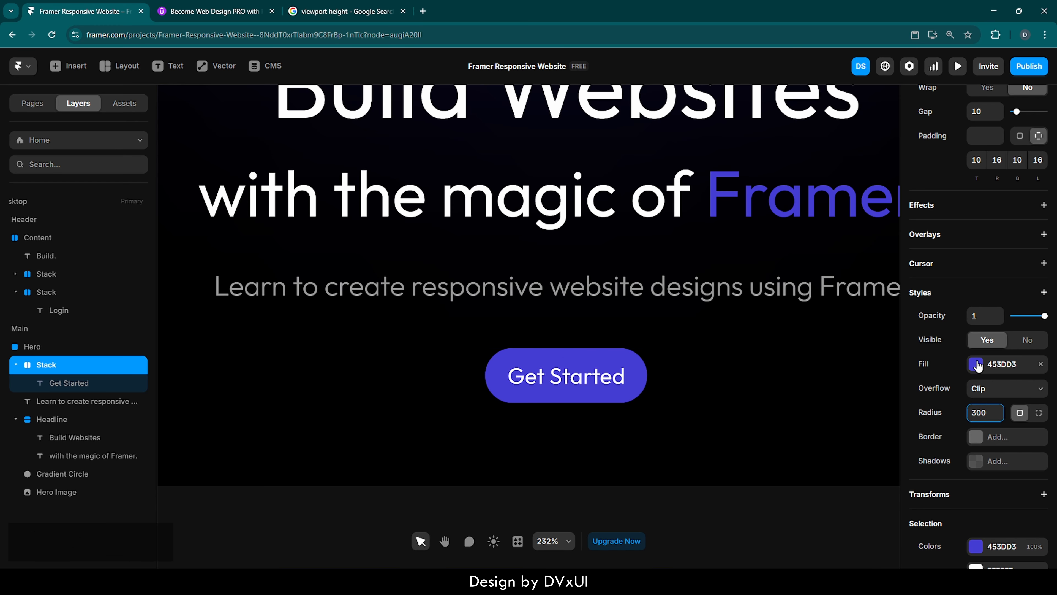
# Rename the button stack layer as 'CTA - Primary'.
pyautogui.scroll(3, 938, 334)
pyautogui.scroll(2, 939, 338)
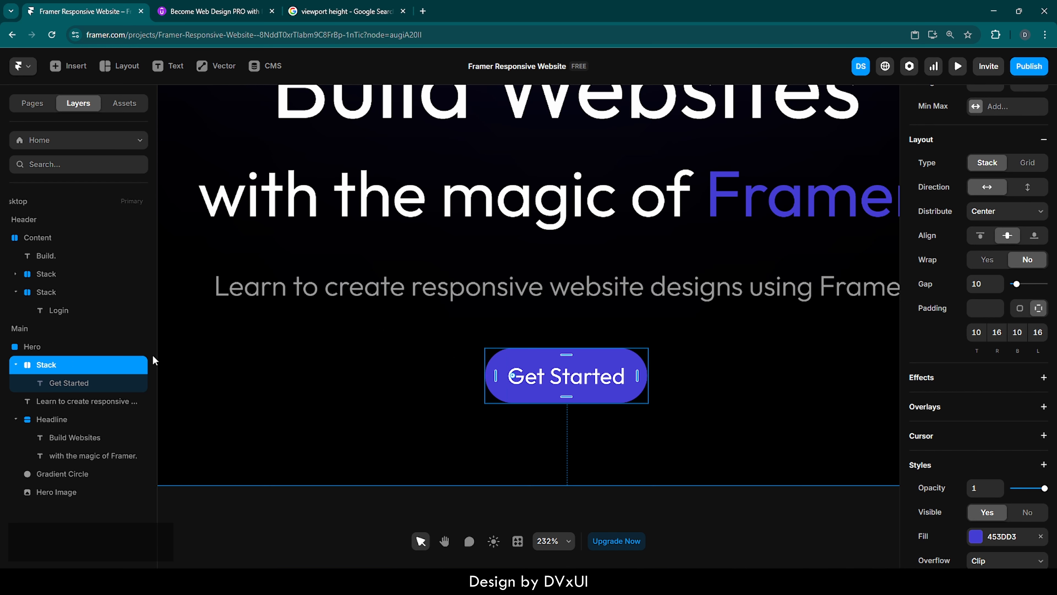
pyautogui.doubleClick(43, 365)
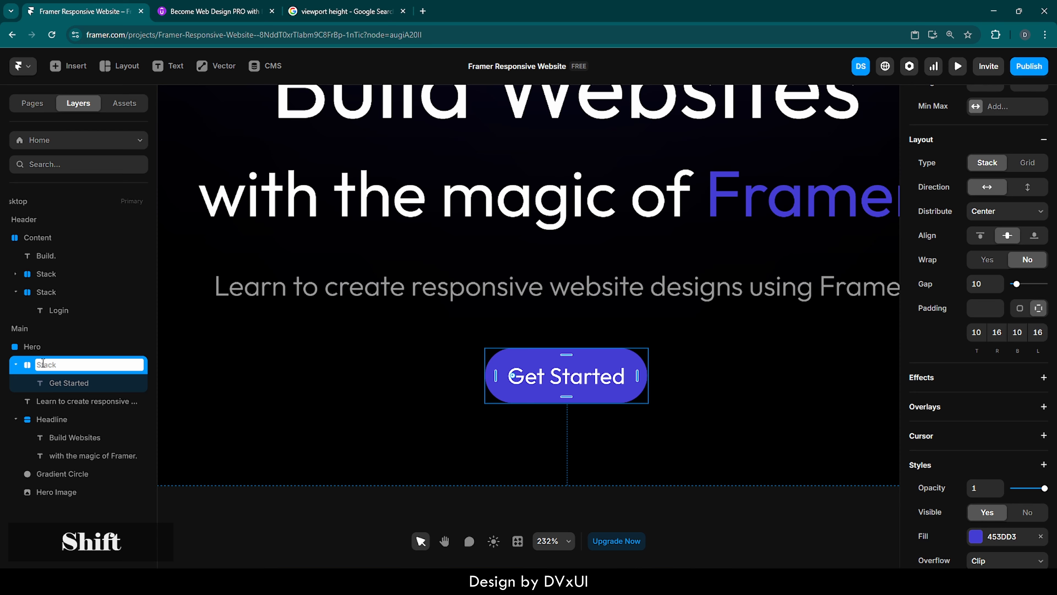
pyautogui.write('CTA - ')
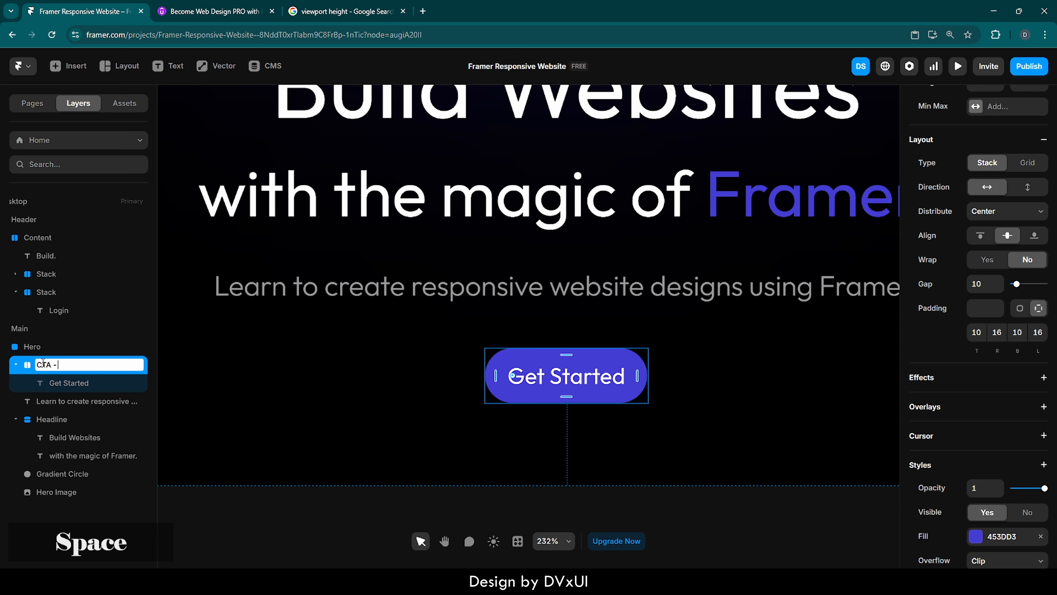
pyautogui.write('Primary')
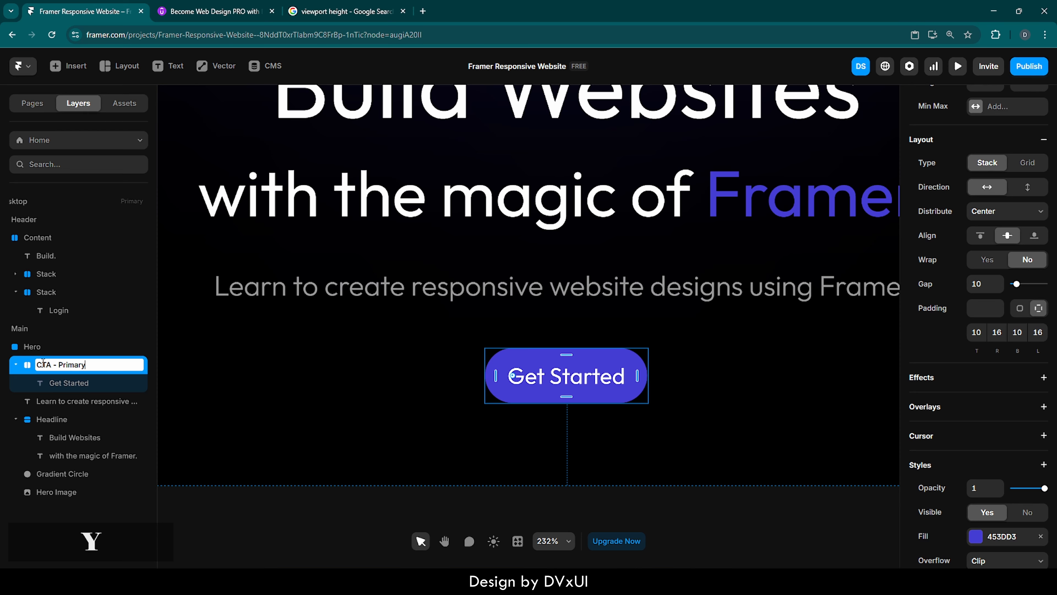
pyautogui.press('Return')
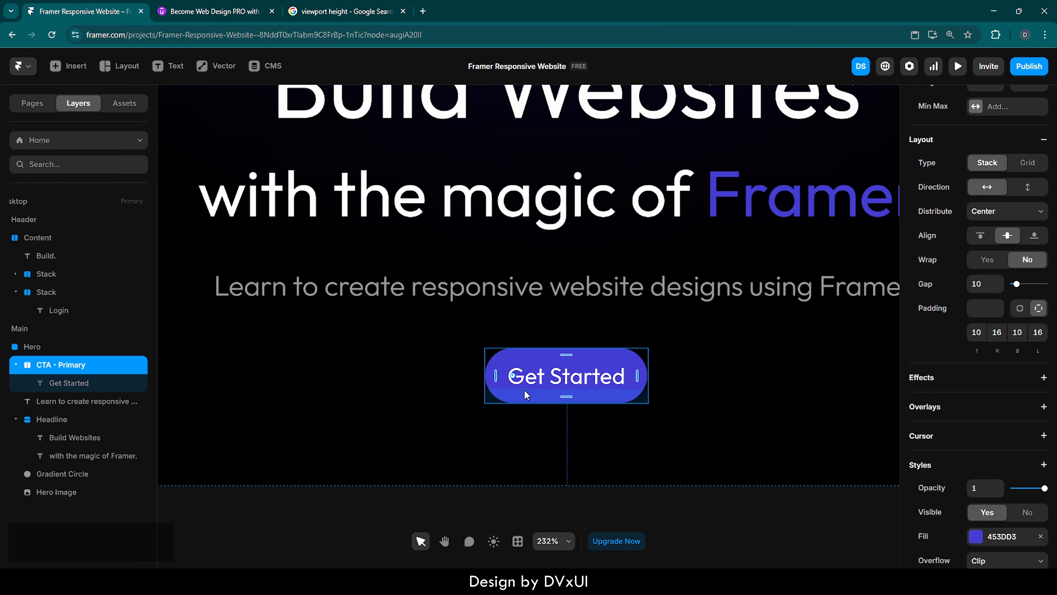
# Duplicate the CTA - Primary button and place the copy to its right.
pyautogui.hotkey('ctrl', 'd')
pyautogui.moveTo(517, 393); pyautogui.dragTo(687, 390)
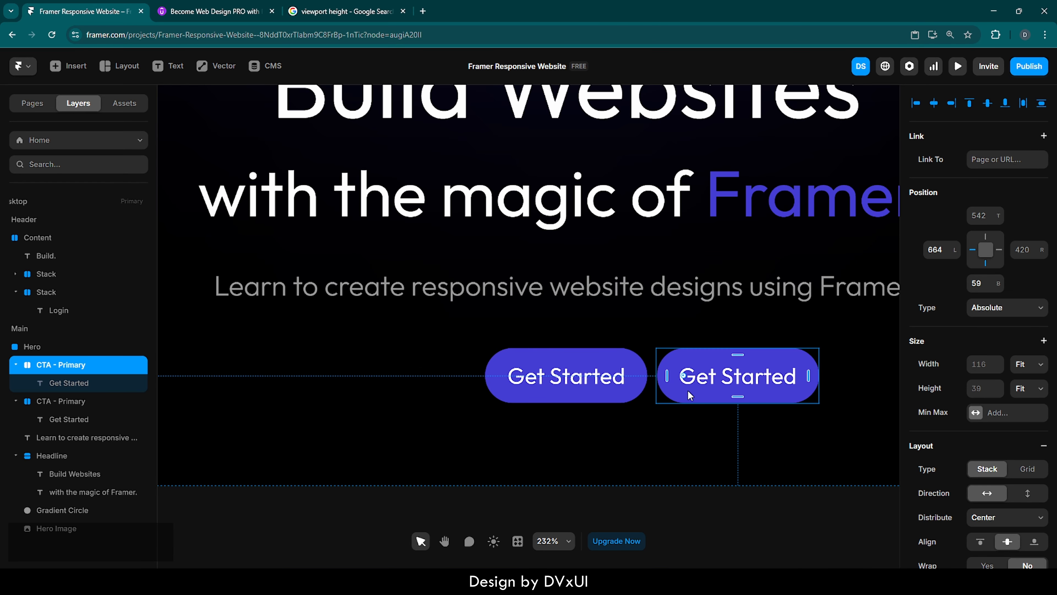
# Rename the duplicated button layer as 'CTA - Secondary'.
pyautogui.doubleClick(77, 365)
pyautogui.click(90, 364)
pyautogui.press('BackSpace')
pyautogui.press('BackSpace')
pyautogui.press('BackSpace')
pyautogui.press('BackSpace')
pyautogui.press('BackSpace')
pyautogui.press('BackSpace')
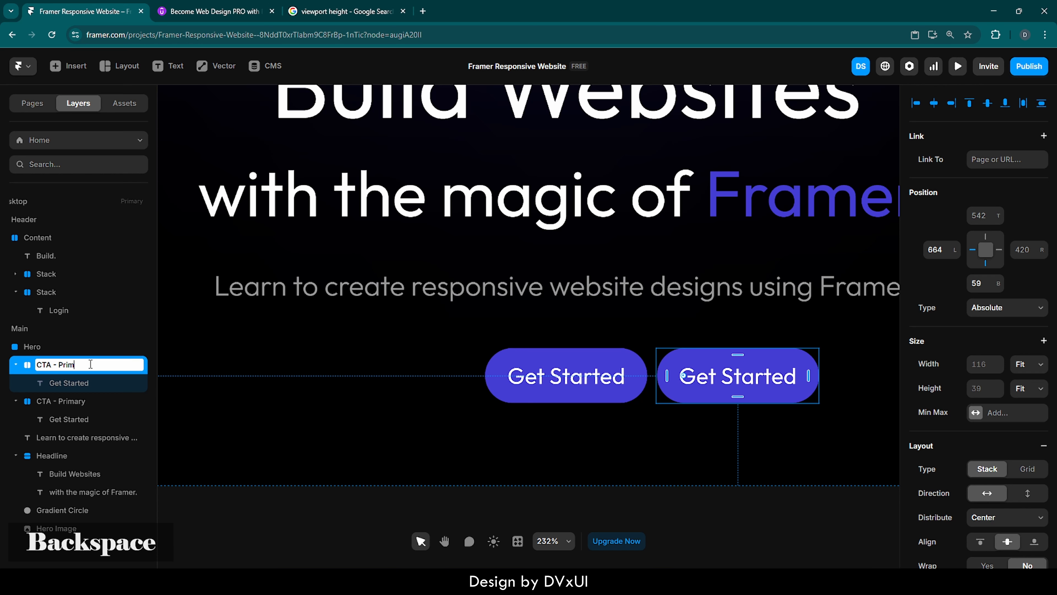
pyautogui.press('BackSpace')
pyautogui.write('Second')
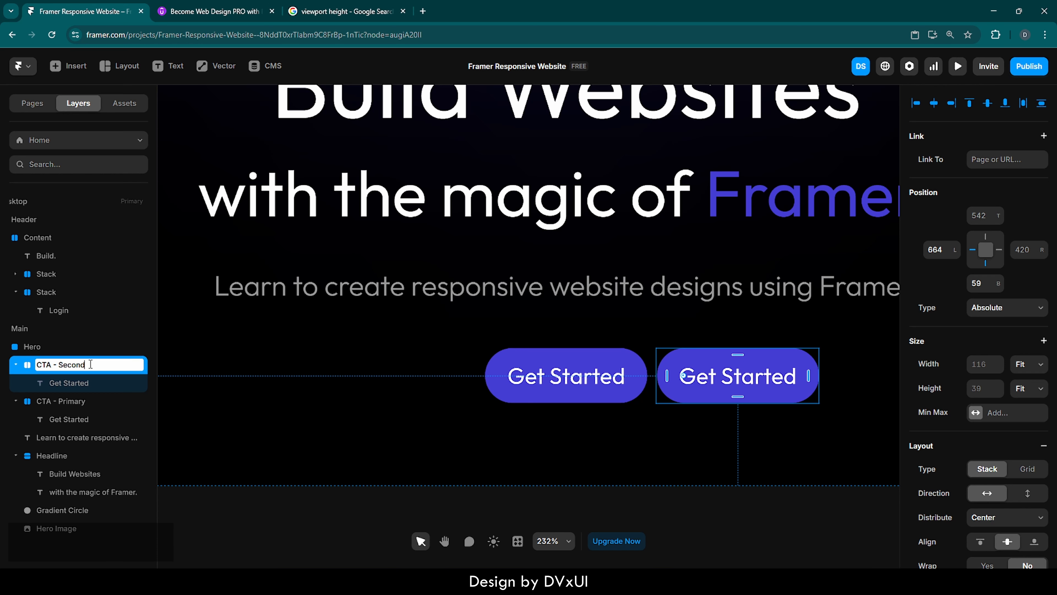
pyautogui.write('ary')
pyautogui.press('Return')
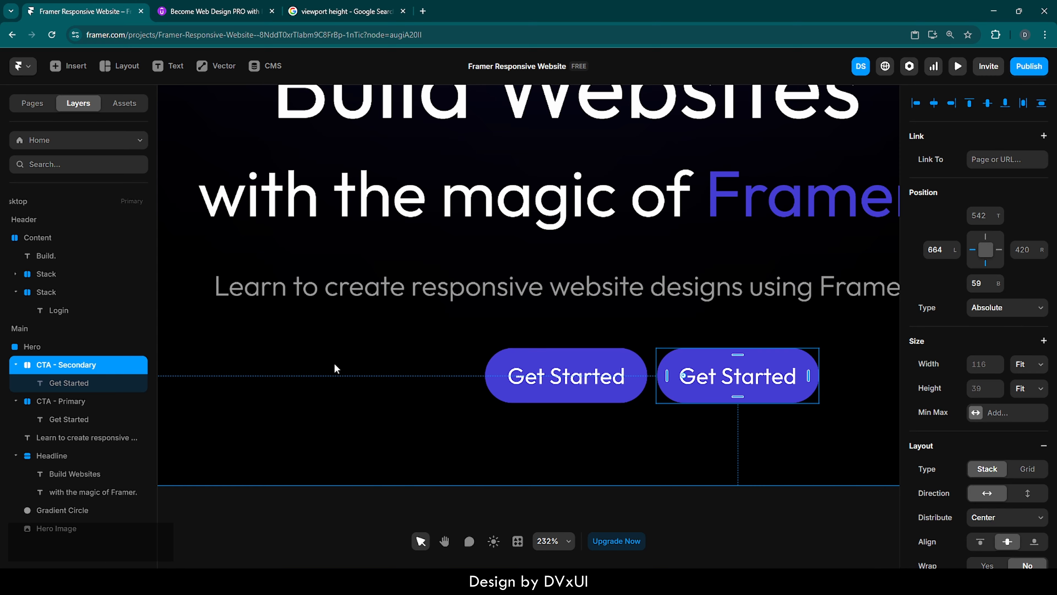
# Change the secondary button's text to 'Our Pricing'.
pyautogui.click(726, 377)
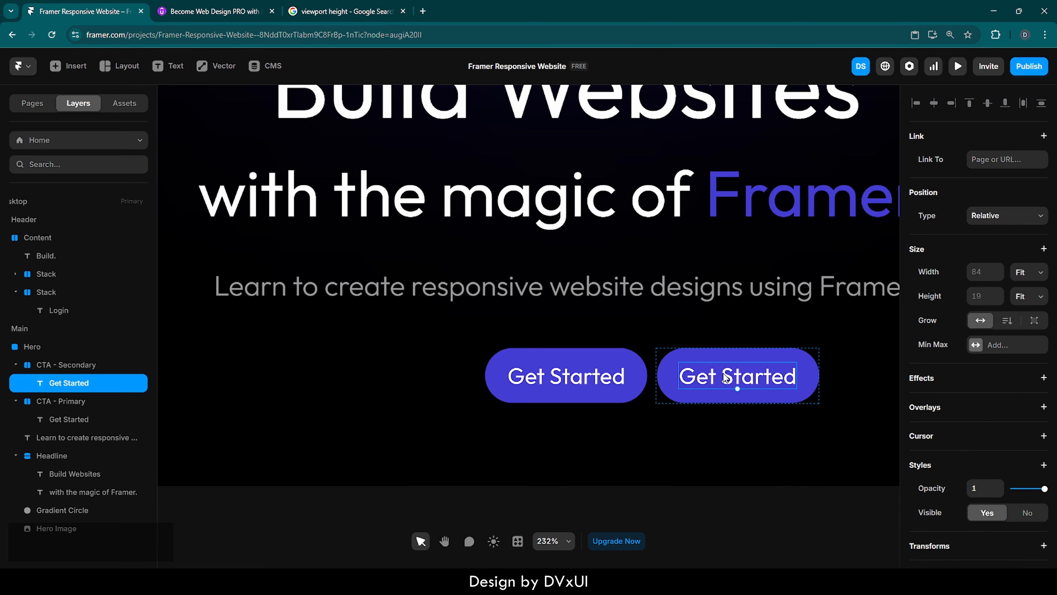
pyautogui.doubleClick(725, 377)
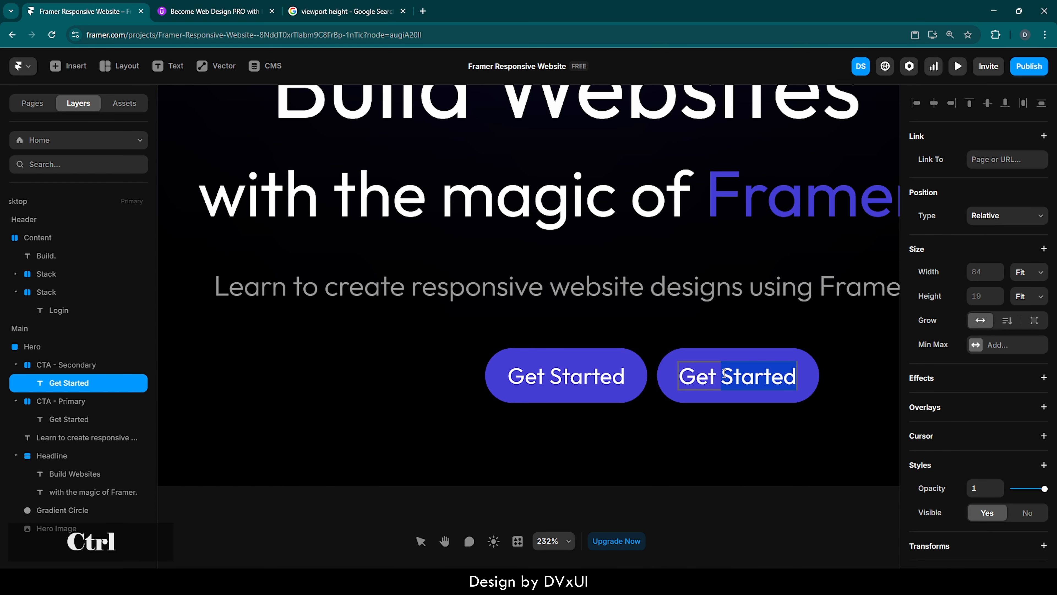
pyautogui.hotkey('ctrl', 'a')
pyautogui.write('Our')
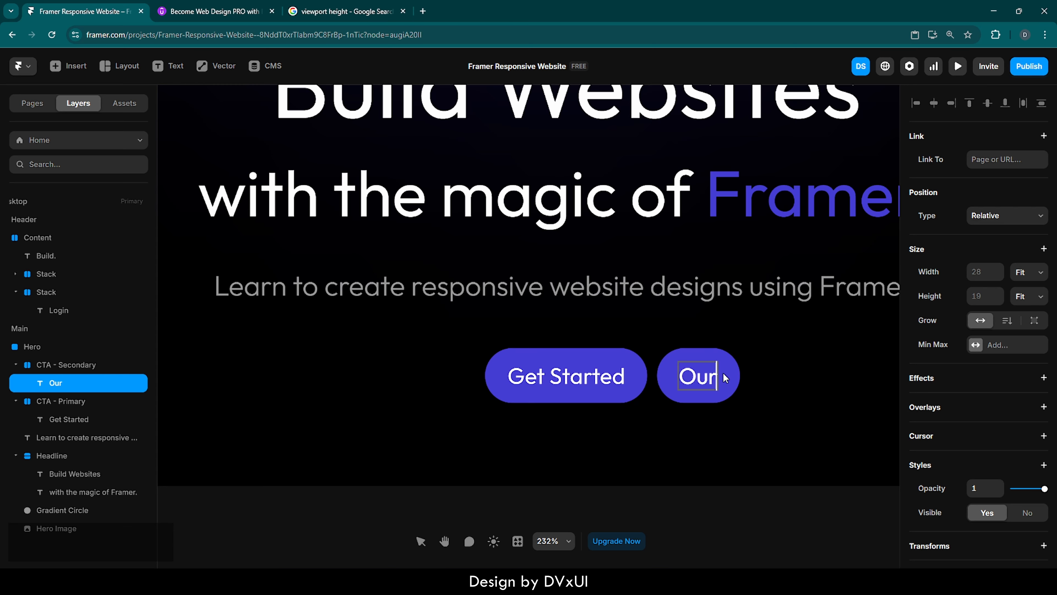
pyautogui.write(' Pricing')
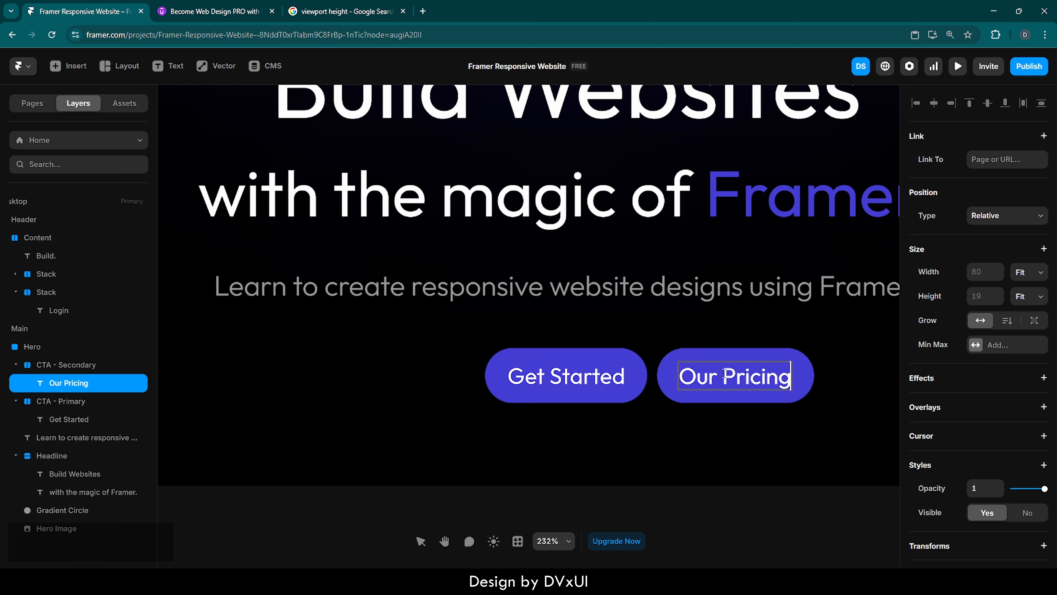
# Remove the fill from the CTA - Secondary stack.
pyautogui.click(830, 424)
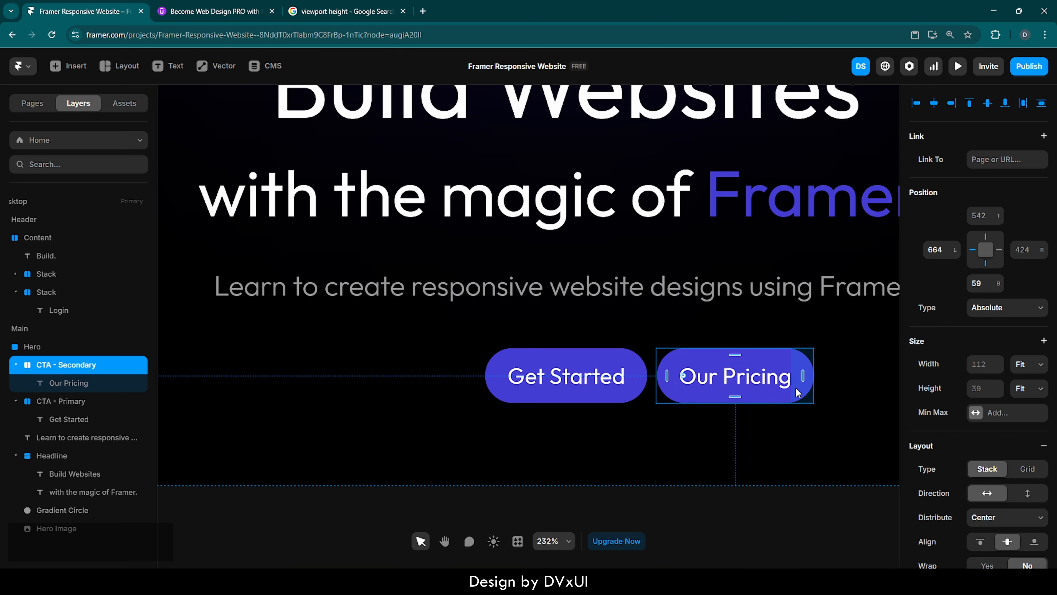
pyautogui.scroll(-5, 999, 473)
pyautogui.scroll(-4, 998, 473)
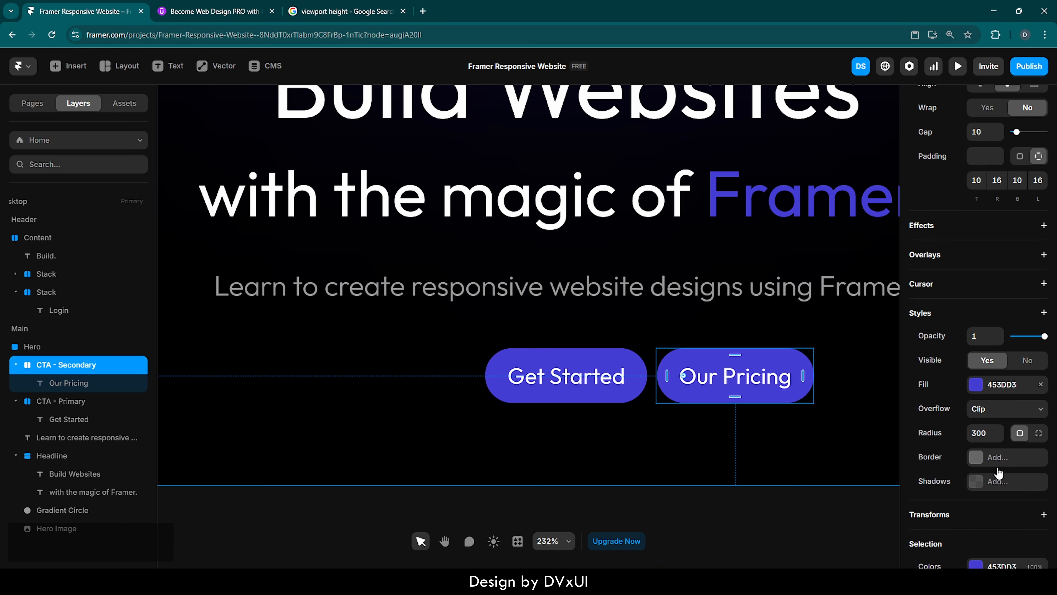
pyautogui.click(1041, 359)
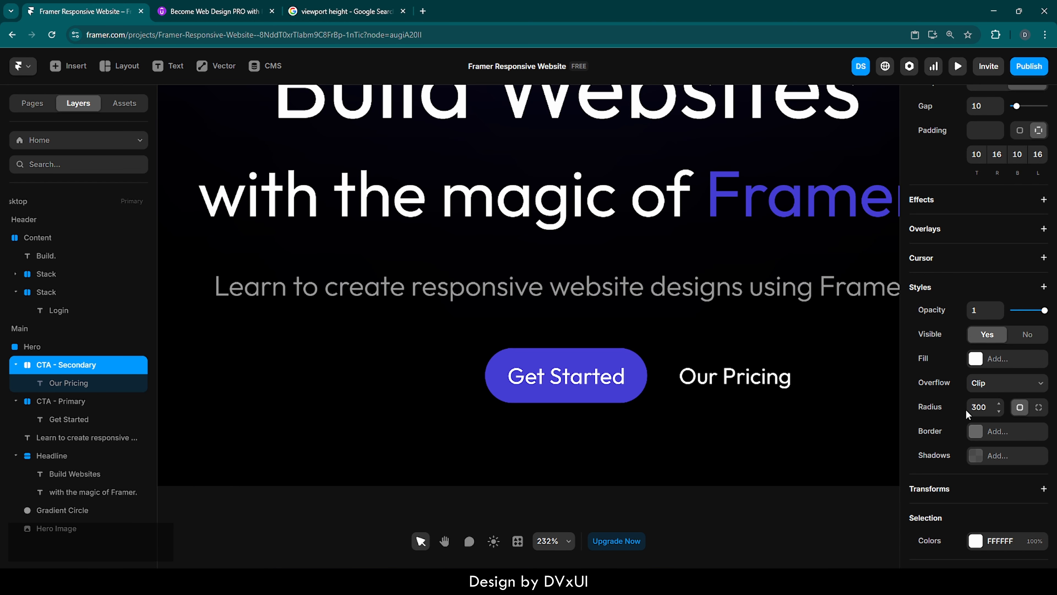
# Add a solid border to the secondary button in FFFFFF at 30% opacity.
pyautogui.click(977, 435)
pyautogui.click(850, 463)
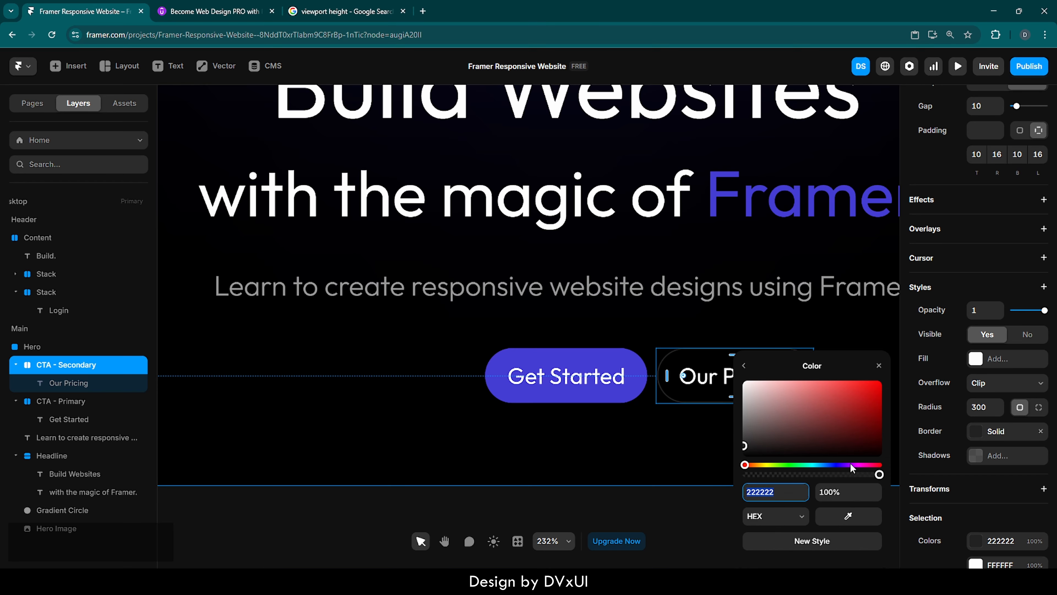
pyautogui.write('FFFFFF')
pyautogui.click(847, 493)
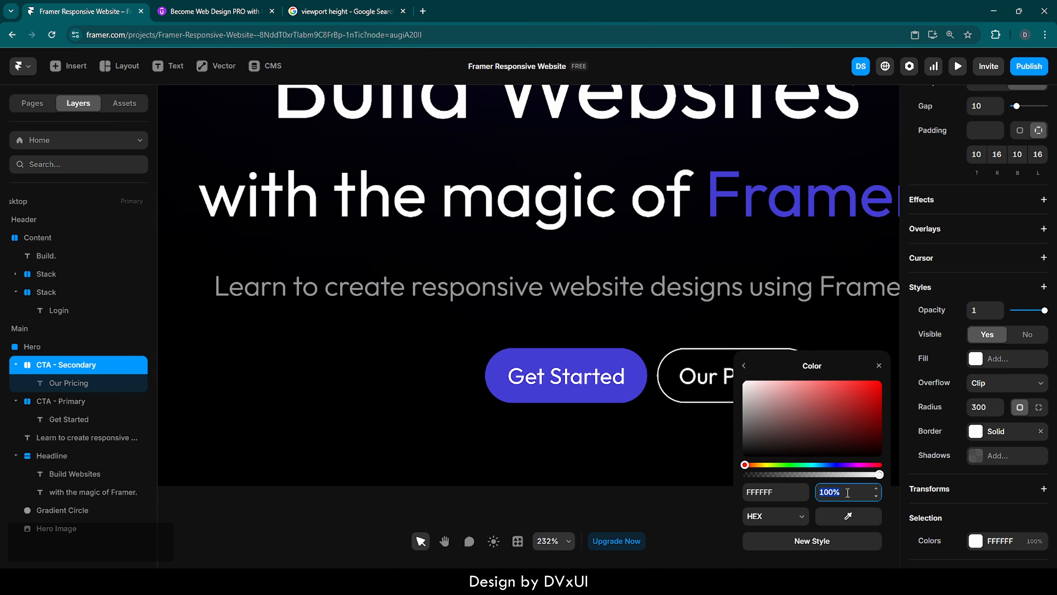
pyautogui.write('30')
pyautogui.press('Return')
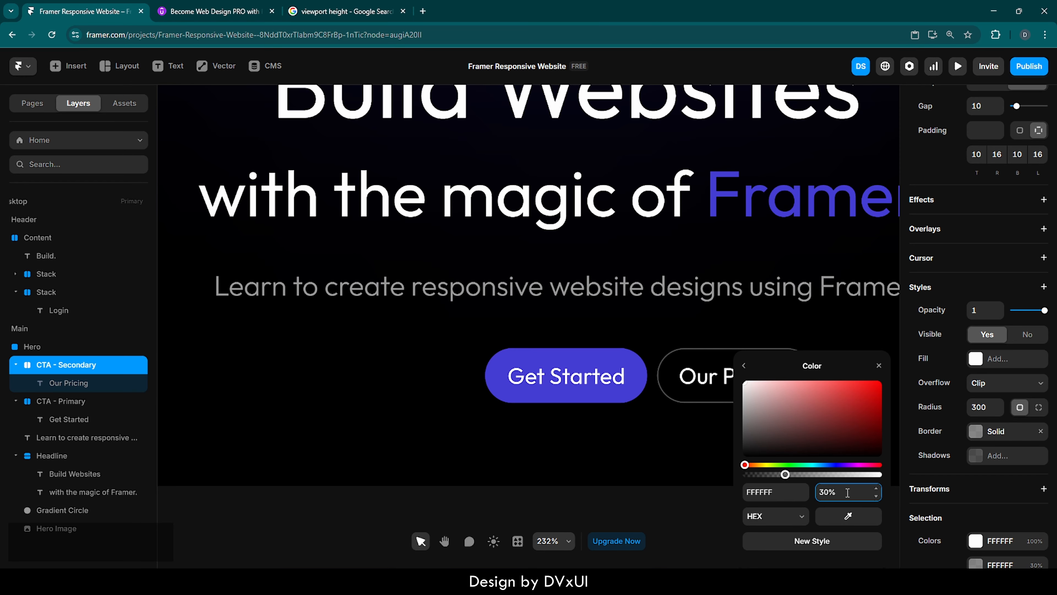
pyautogui.click(879, 367)
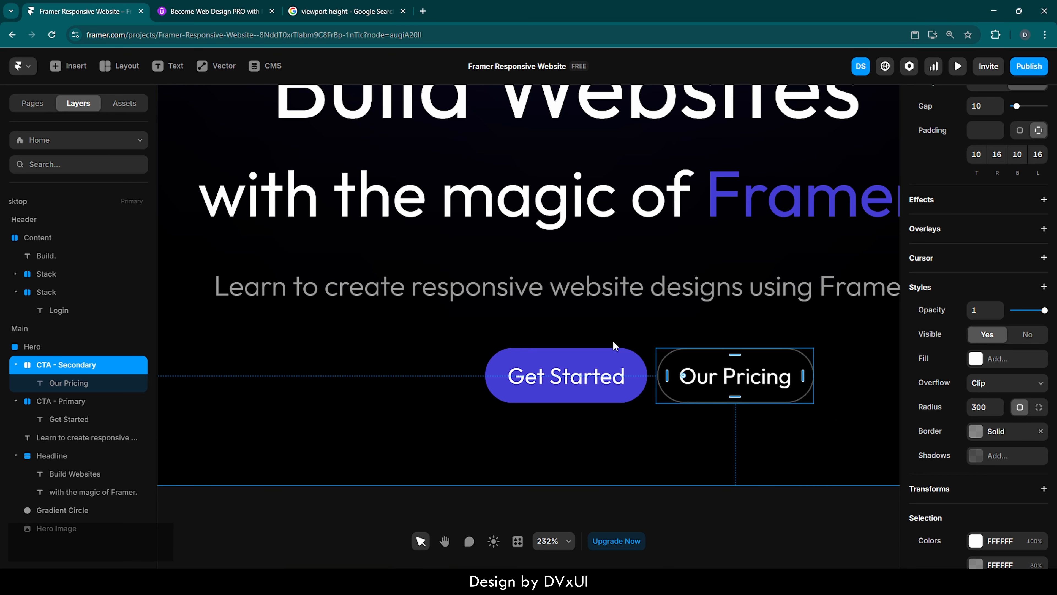
# Browse the Become Web Design PRO with Figma course page in the other tab, then return to Framer.
pyautogui.click(236, 15)
pyautogui.scroll(10, 401, 170)
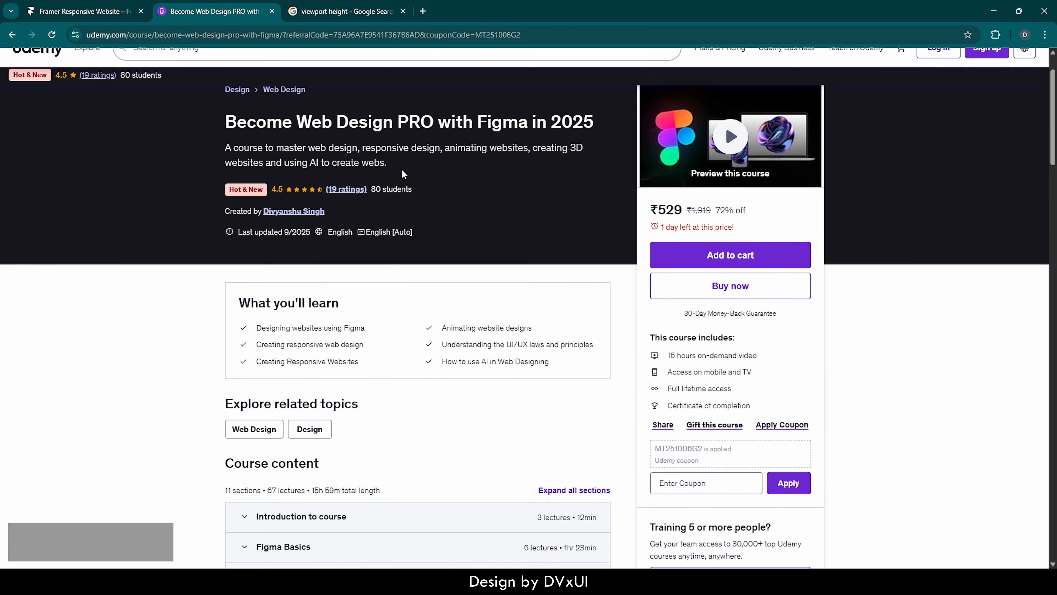
pyautogui.scroll(2, 402, 172)
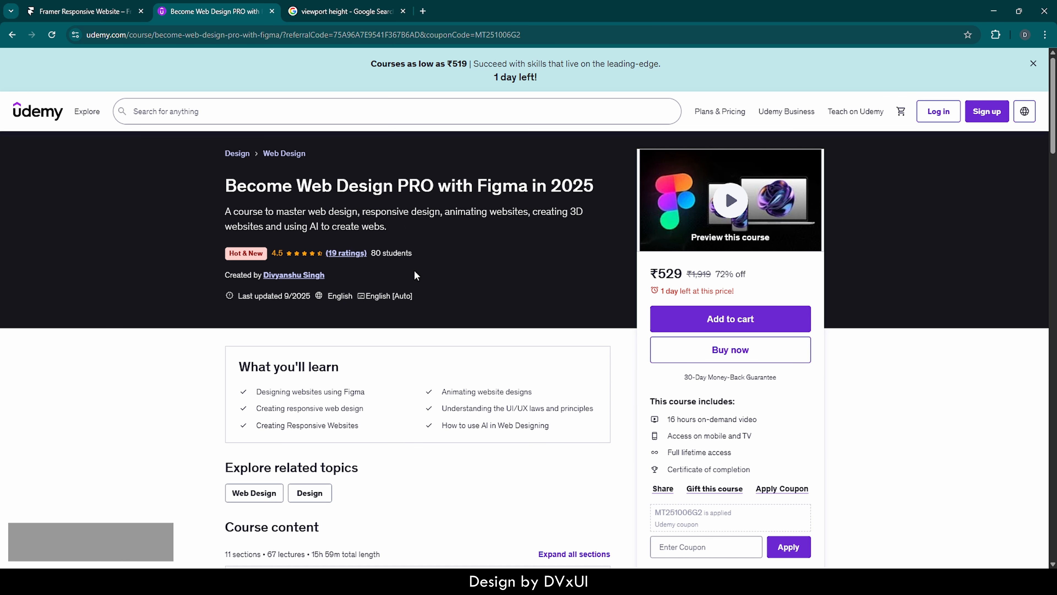
pyautogui.scroll(-8, 426, 346)
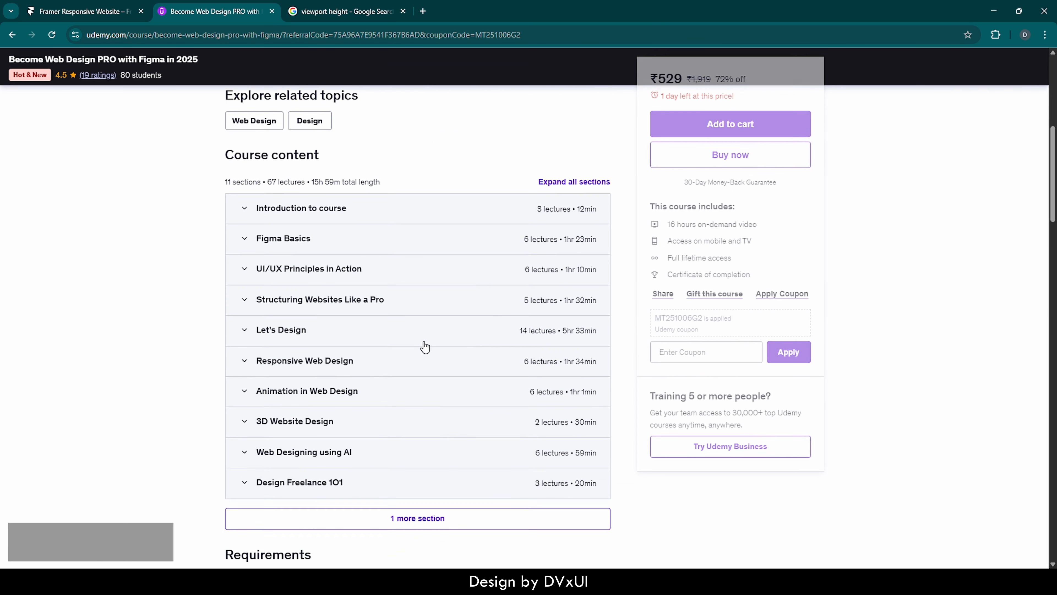
pyautogui.scroll(1, 425, 346)
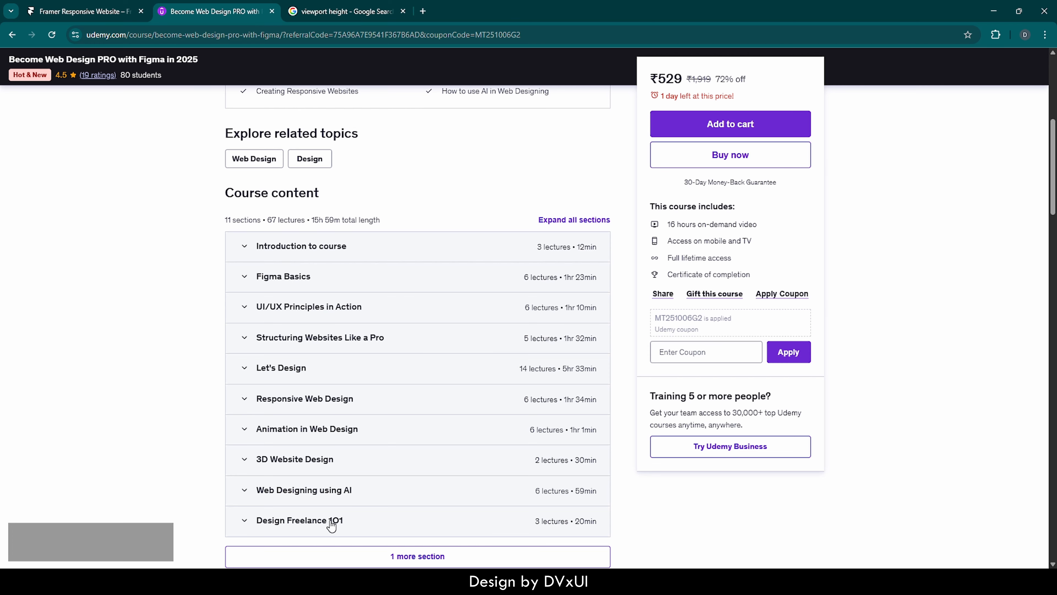
pyautogui.scroll(-2, 331, 525)
pyautogui.click(410, 484)
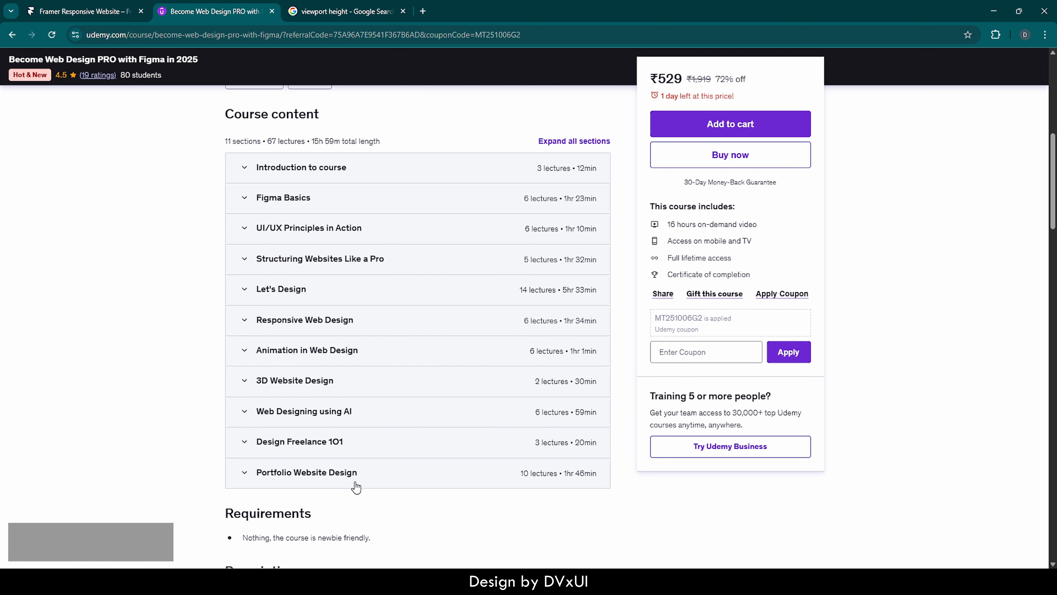
pyautogui.click(90, 17)
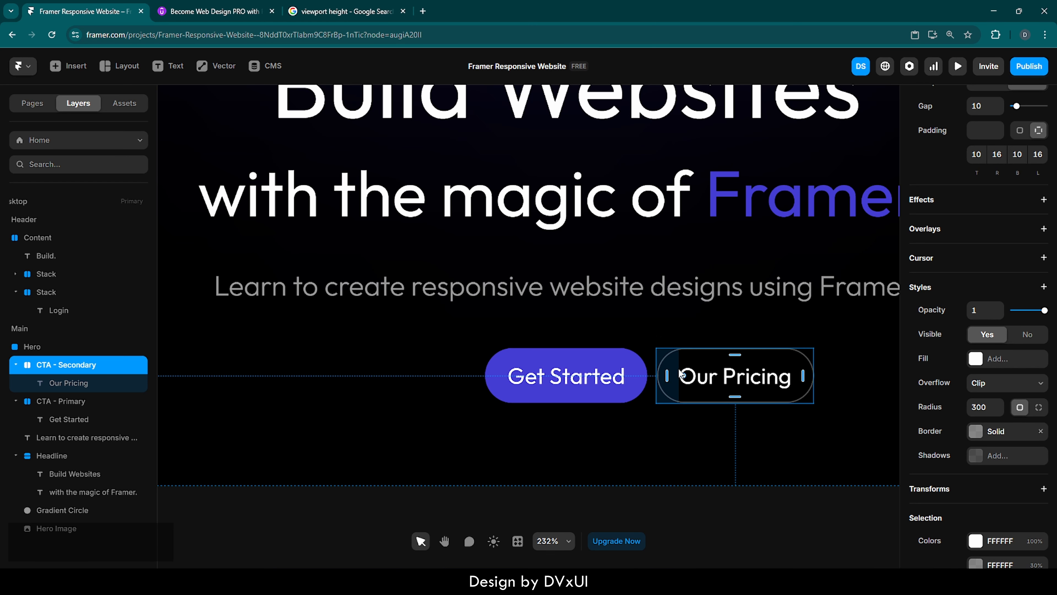
# Select both CTA buttons and wrap them together in a new stack.
pyautogui.click(679, 317)
pyautogui.click(641, 360)
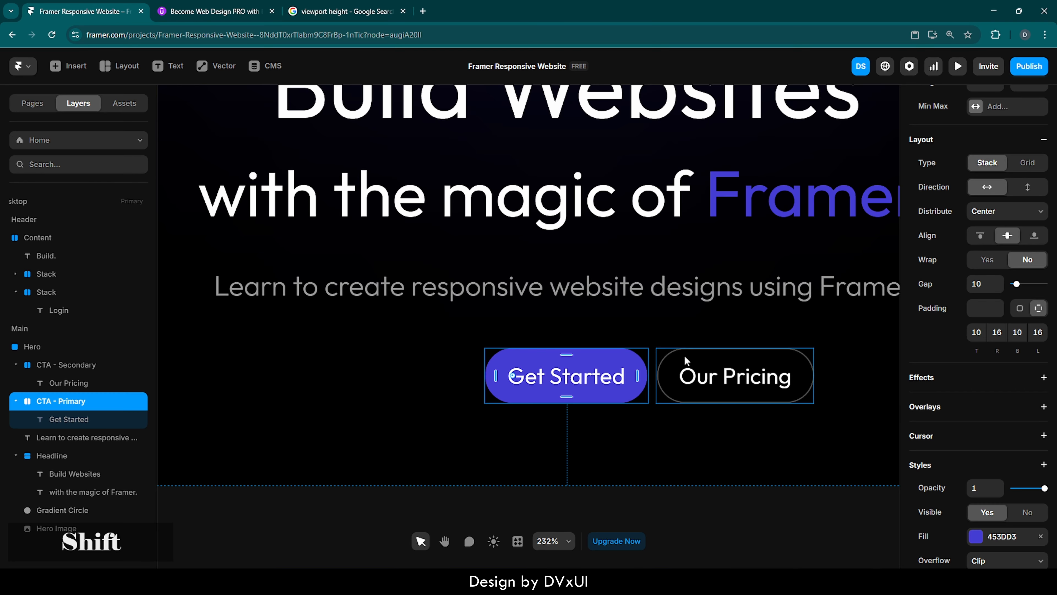
pyautogui.keyDown('shift'); pyautogui.click(684, 357); pyautogui.keyUp('shift')
pyautogui.rightClick(684, 357)
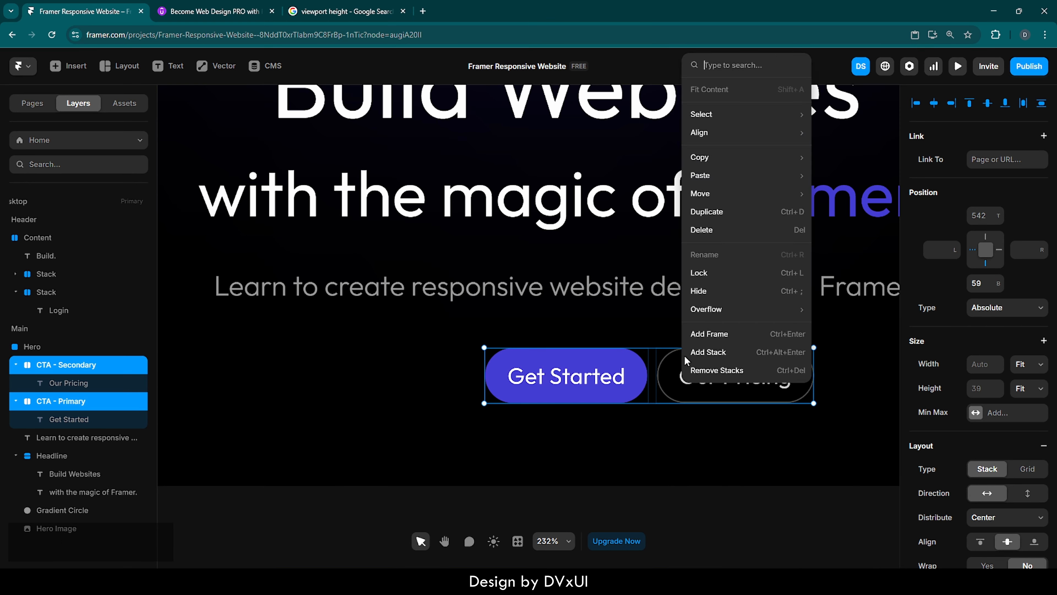
pyautogui.click(704, 352)
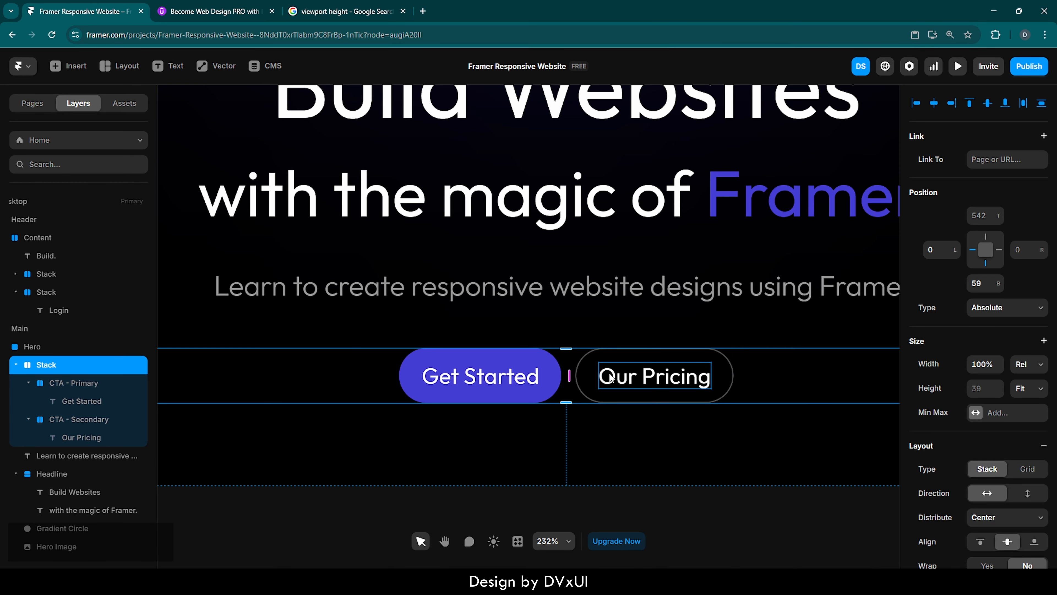
# Set the button stack's width to Fit Content and center it horizontally in the Hero.
pyautogui.click(1024, 365)
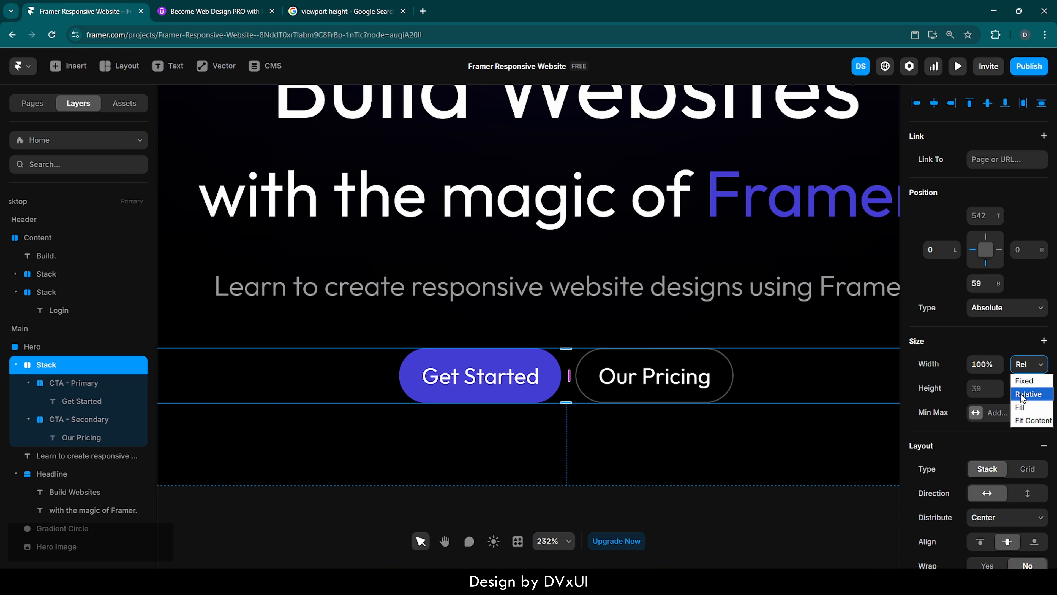
pyautogui.click(1026, 421)
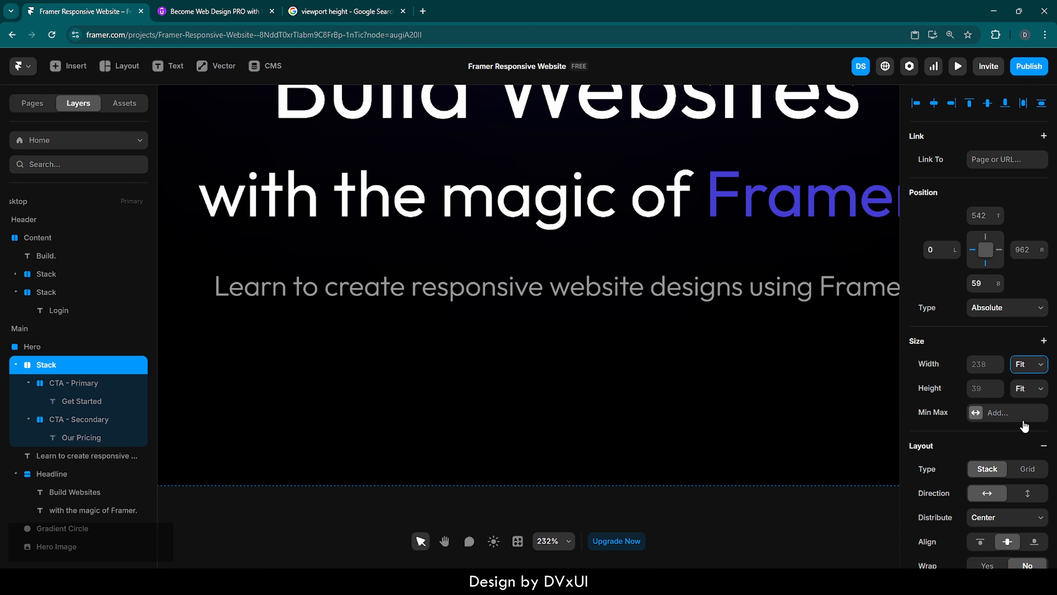
pyautogui.click(934, 107)
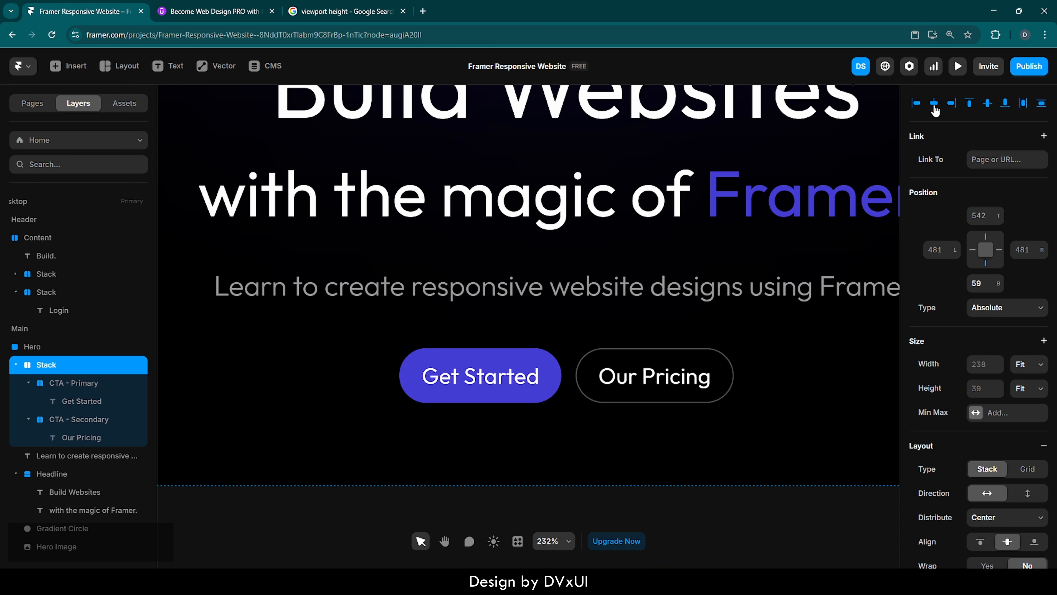
# Set the button stack's gap to 16.
pyautogui.scroll(-3, 942, 491)
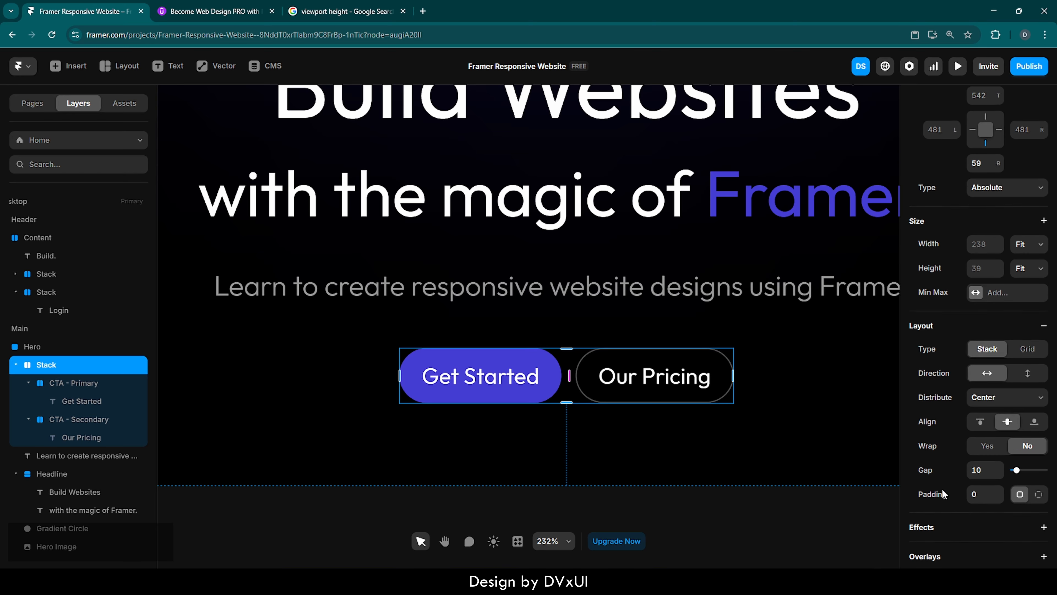
pyautogui.scroll(-1, 942, 491)
pyautogui.click(983, 431)
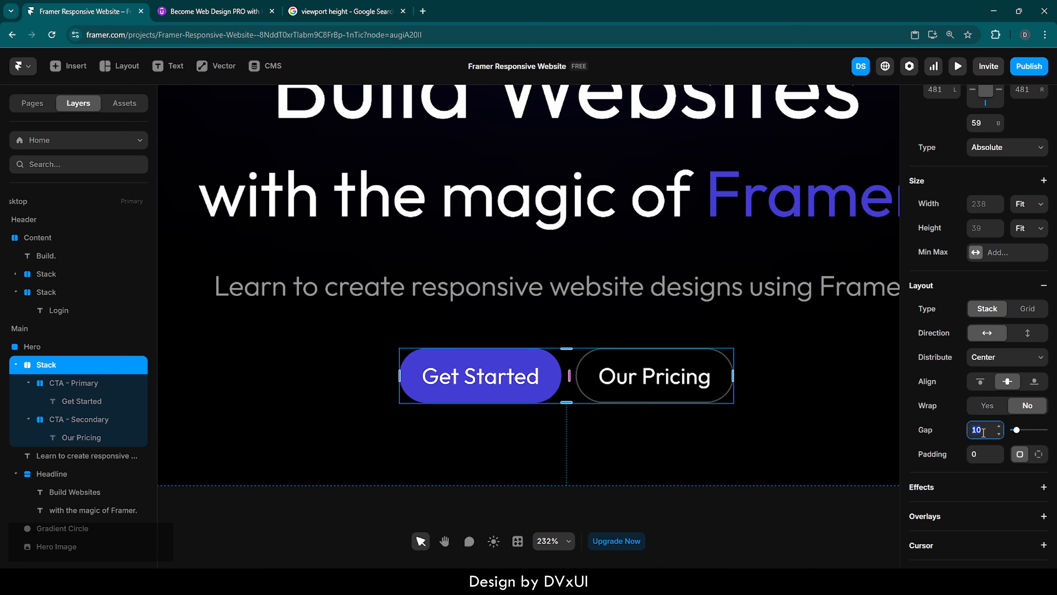
pyautogui.write('24')
pyautogui.press('Return')
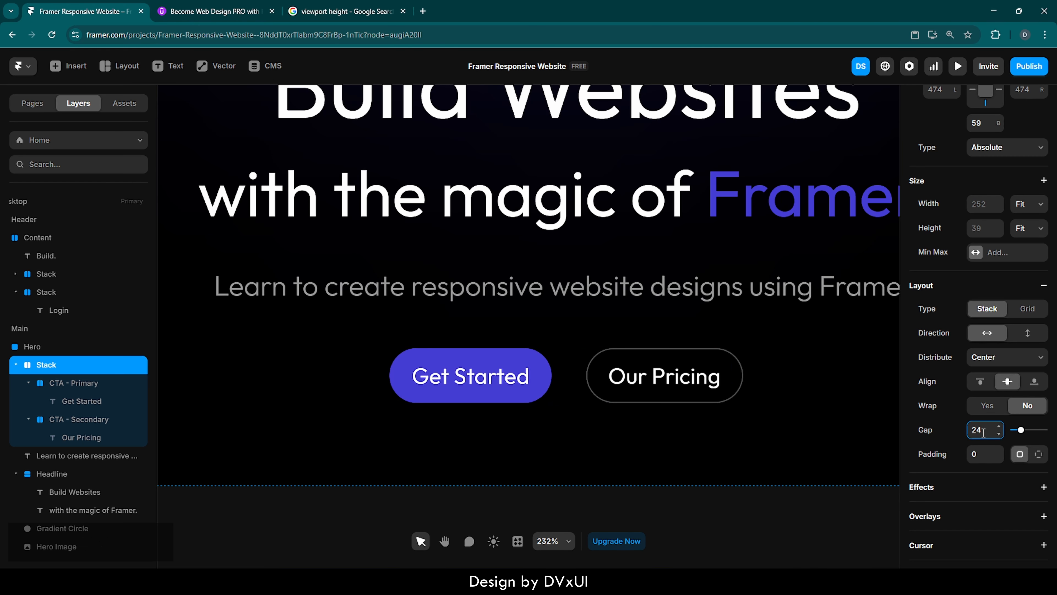
pyautogui.press('BackSpace')
pyautogui.press('BackSpace')
pyautogui.write('16')
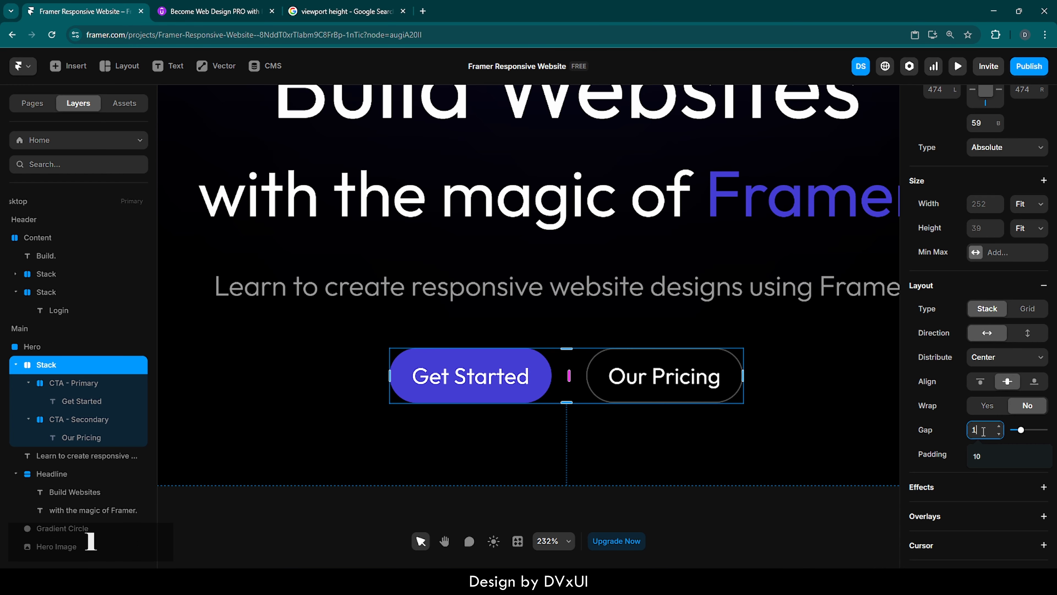
pyautogui.press('Return')
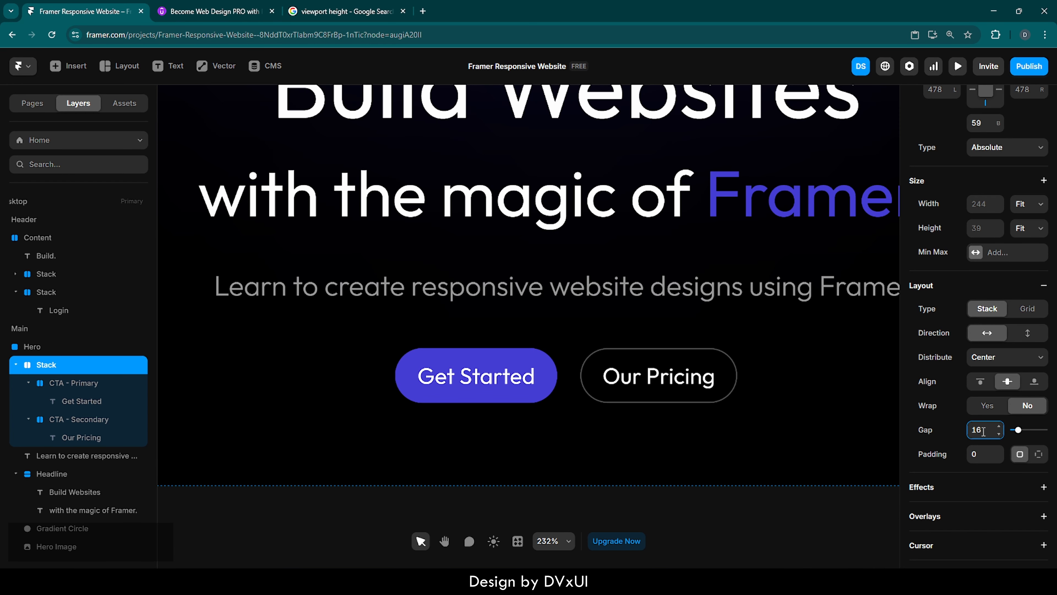
# Zoom out to review the whole Hero section in the desktop frame.
pyautogui.scroll(-5, 527, 442)
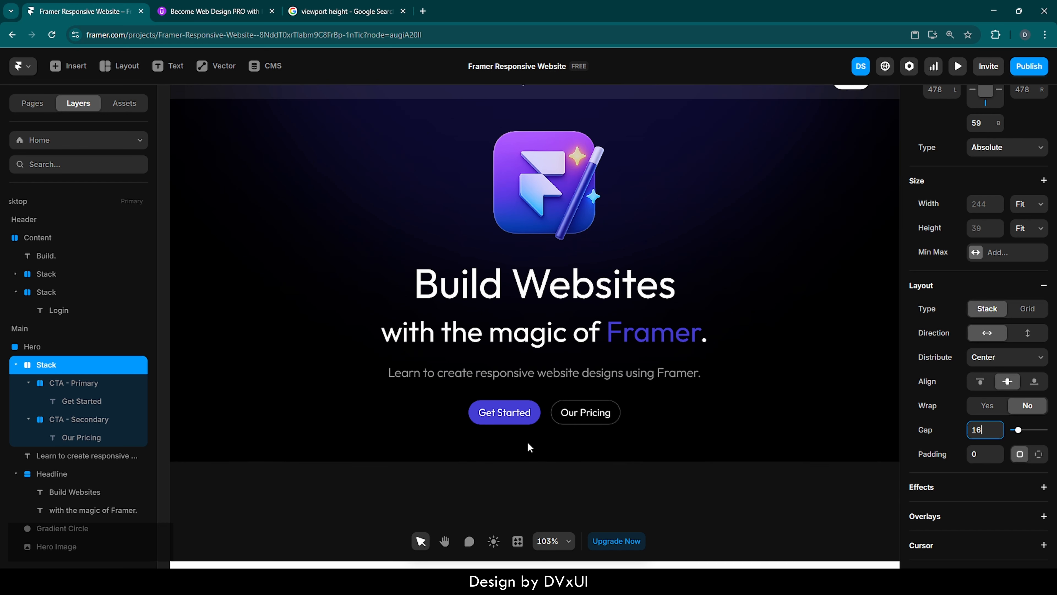
pyautogui.scroll(-1, 527, 447)
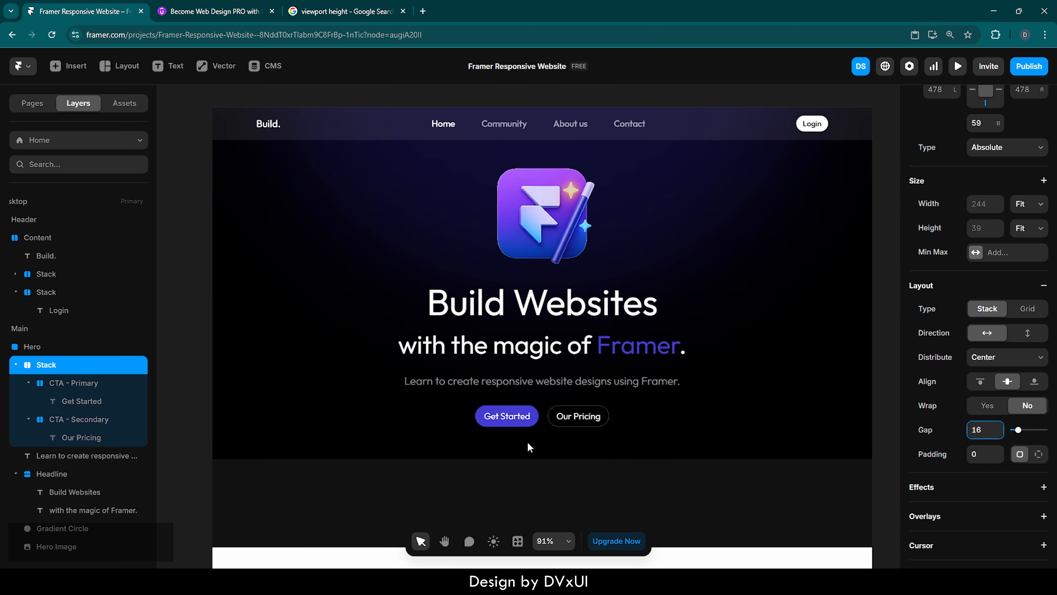
pyautogui.click(581, 444)
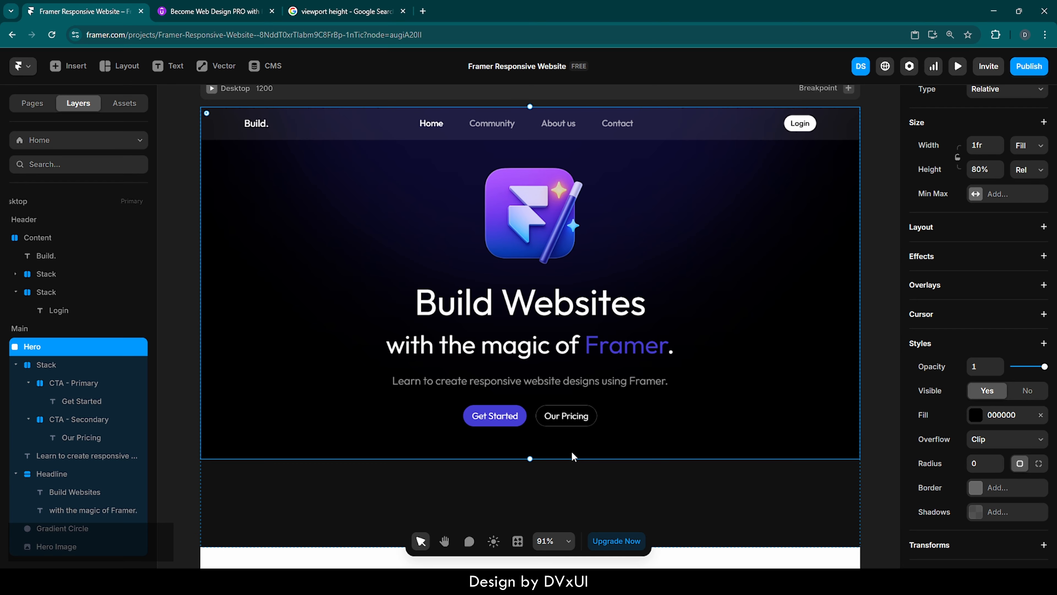
# Set the Hero's height to 90%.
pyautogui.moveTo(575, 463); pyautogui.dragTo(575, 504)
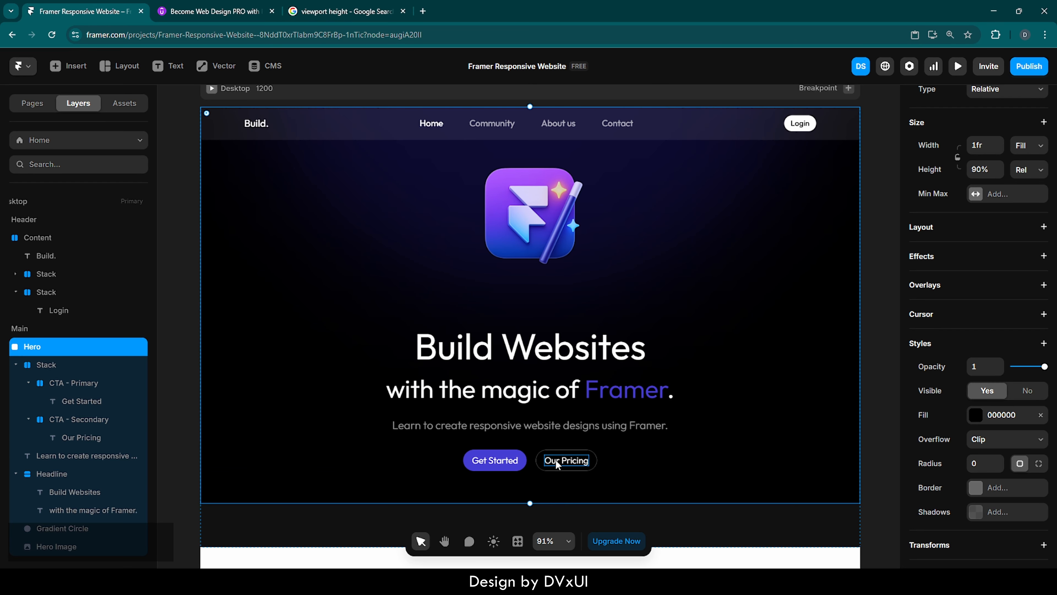
# Select the button stack, subheading and headline together and nudge them up about 30 px.
pyautogui.click(534, 459)
pyautogui.keyDown('shift'); pyautogui.click(540, 423); pyautogui.keyUp('shift')
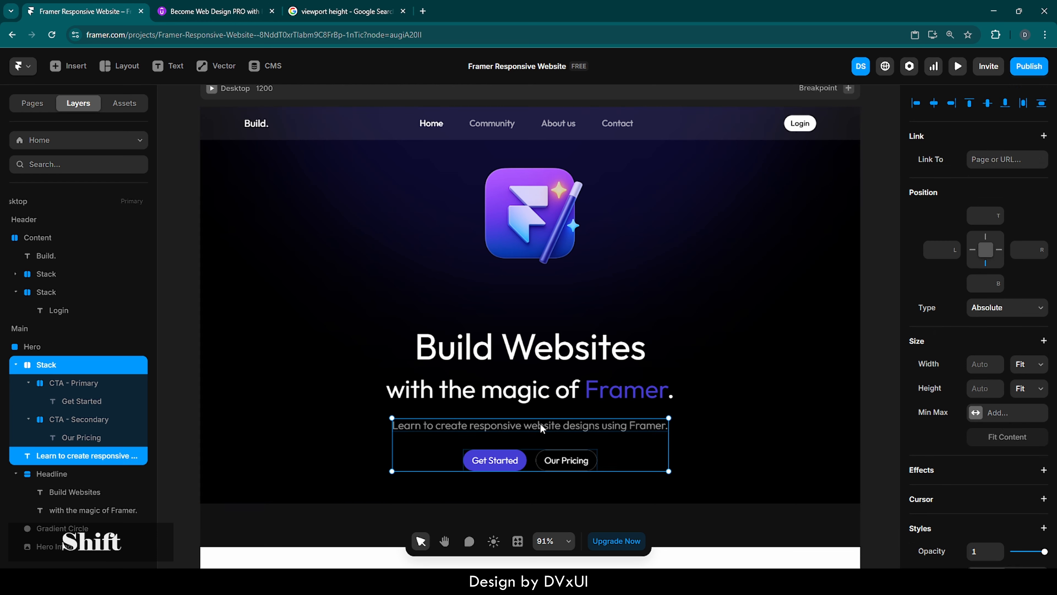
pyautogui.keyDown('shift'); pyautogui.click(542, 400); pyautogui.keyUp('shift')
pyautogui.keyDown('shift'); pyautogui.click(545, 345); pyautogui.keyUp('shift')
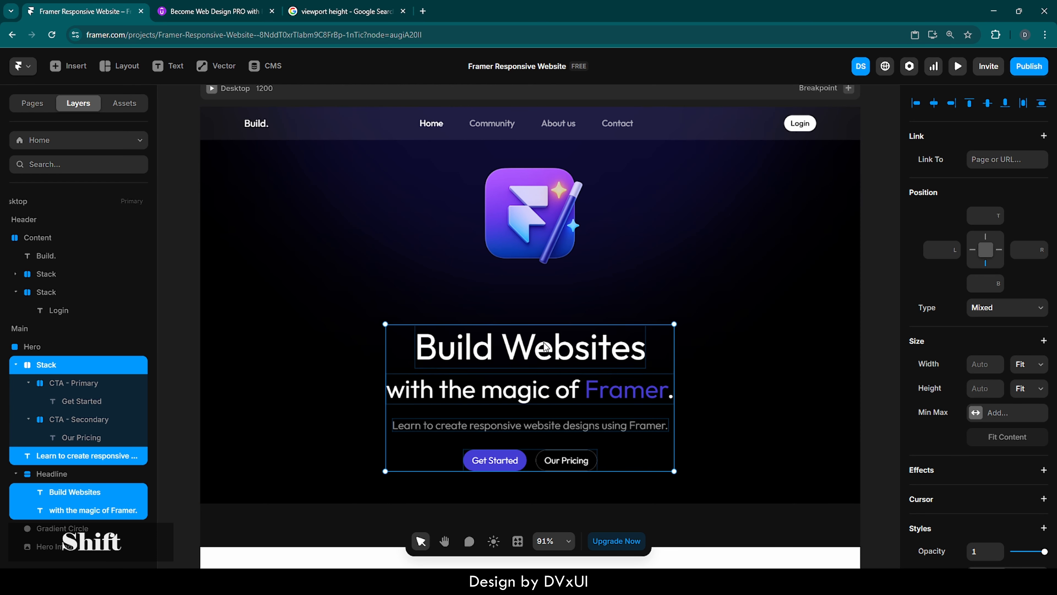
pyautogui.hotkey('shift', 'Up')
pyautogui.hotkey('shift', 'Up')
pyautogui.hotkey('ctrl', 'z')
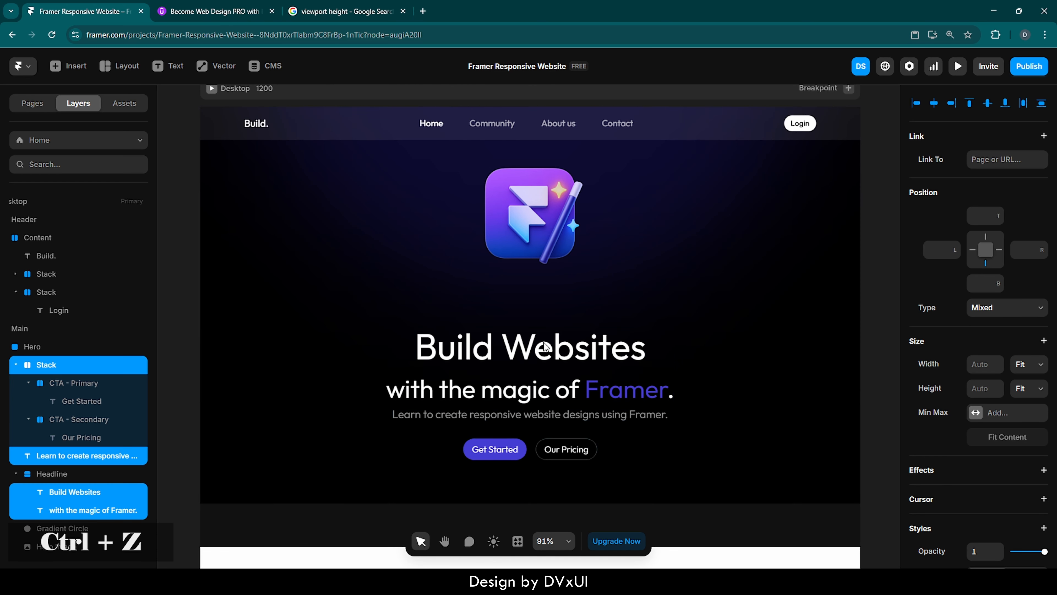
pyautogui.hotkey('ctrl', 'z')
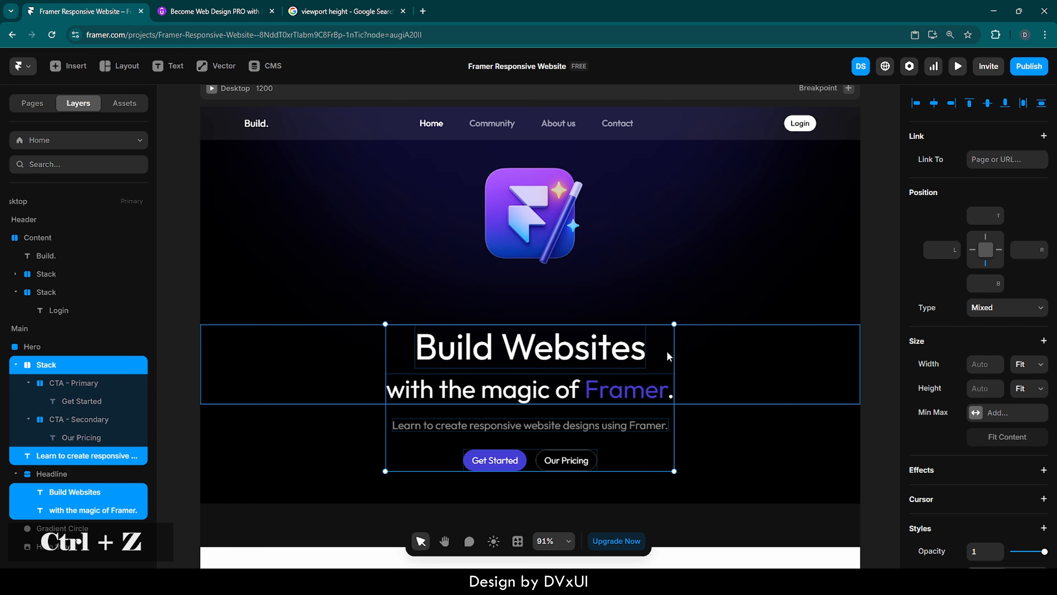
pyautogui.keyDown('shift'); pyautogui.click(740, 369); pyautogui.keyUp('shift')
pyautogui.hotkey('shift', 'Up')
pyautogui.hotkey('shift', 'Up')
pyautogui.hotkey('shift', 'Up')
pyautogui.hotkey('shift', 'Up')
pyautogui.hotkey('shift', 'Up')
pyautogui.hotkey('shift', 'Up')
pyautogui.hotkey('shift', 'Up')
pyautogui.hotkey('shift', 'Up')
pyautogui.hotkey('shift', 'Up')
pyautogui.hotkey('shift', 'Up')
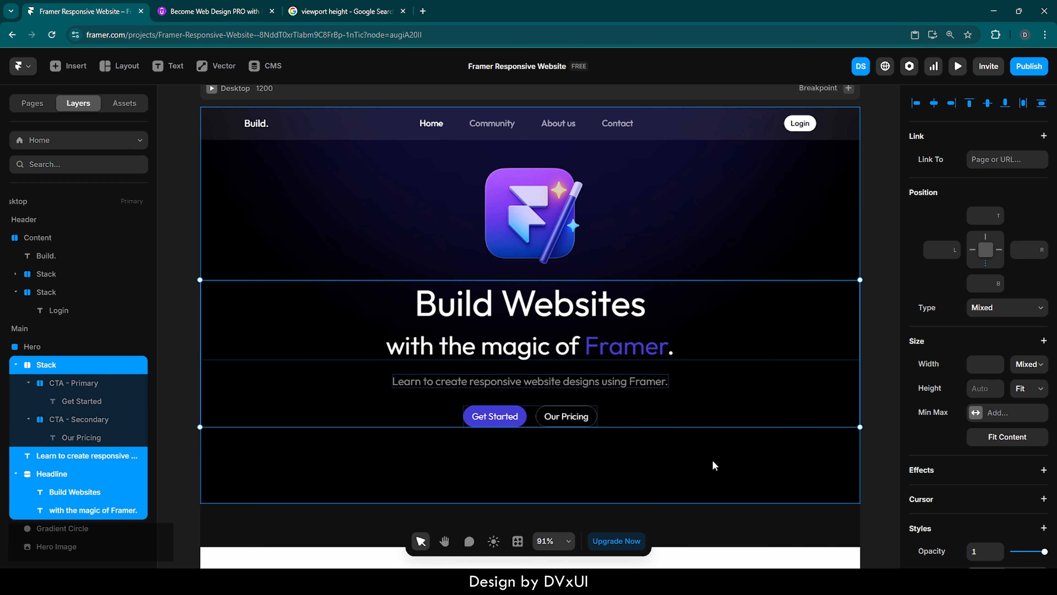
# Copy the perplexity, mixpanel and DoorDash logo stack from the Resources page.
pyautogui.click(703, 460)
pyautogui.scroll(-2, 703, 460)
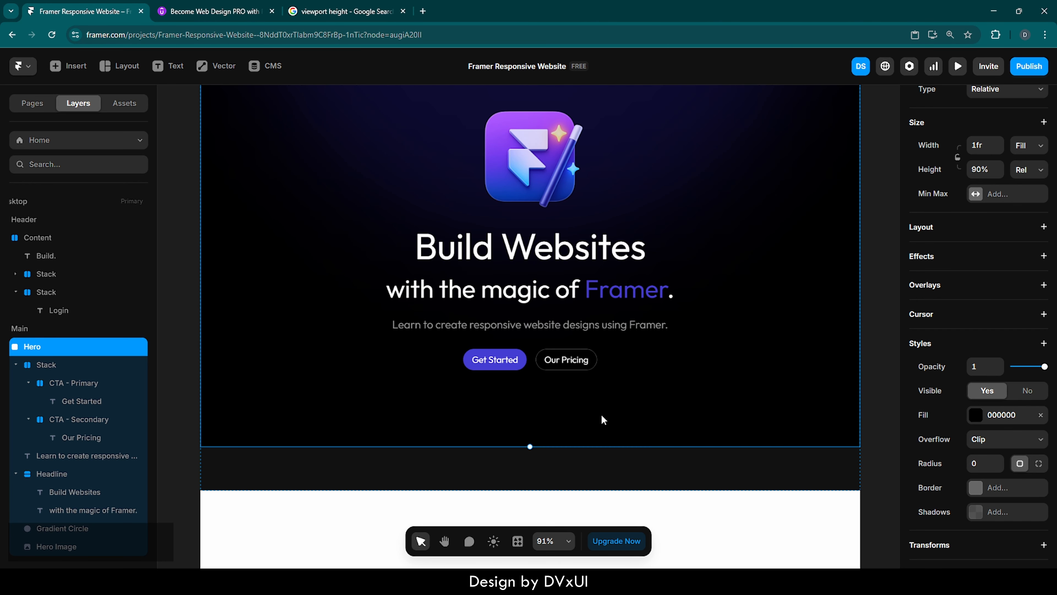
pyautogui.scroll(2, 602, 415)
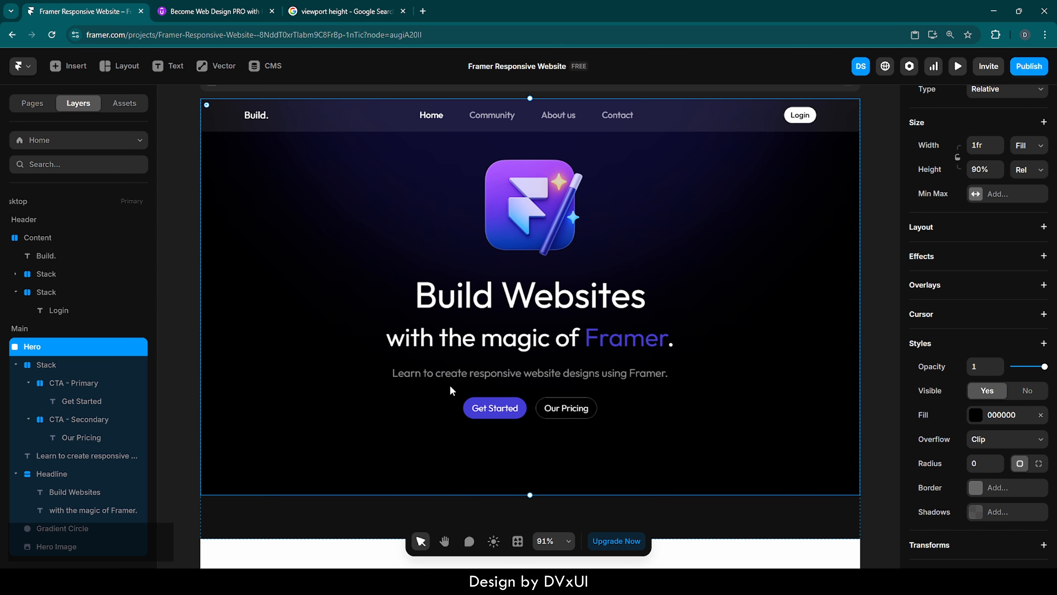
pyautogui.click(29, 104)
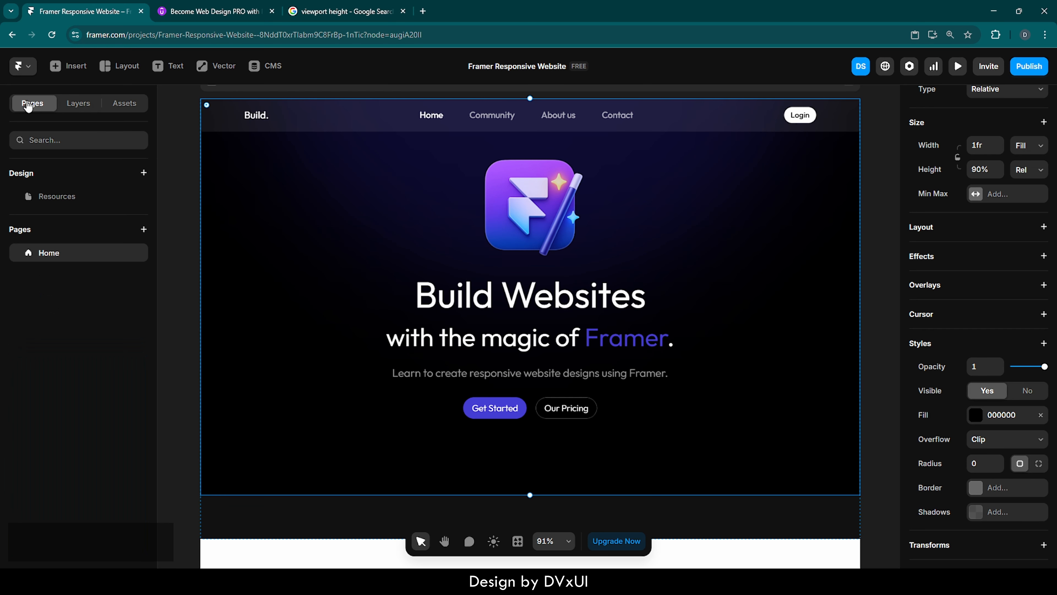
pyautogui.click(59, 203)
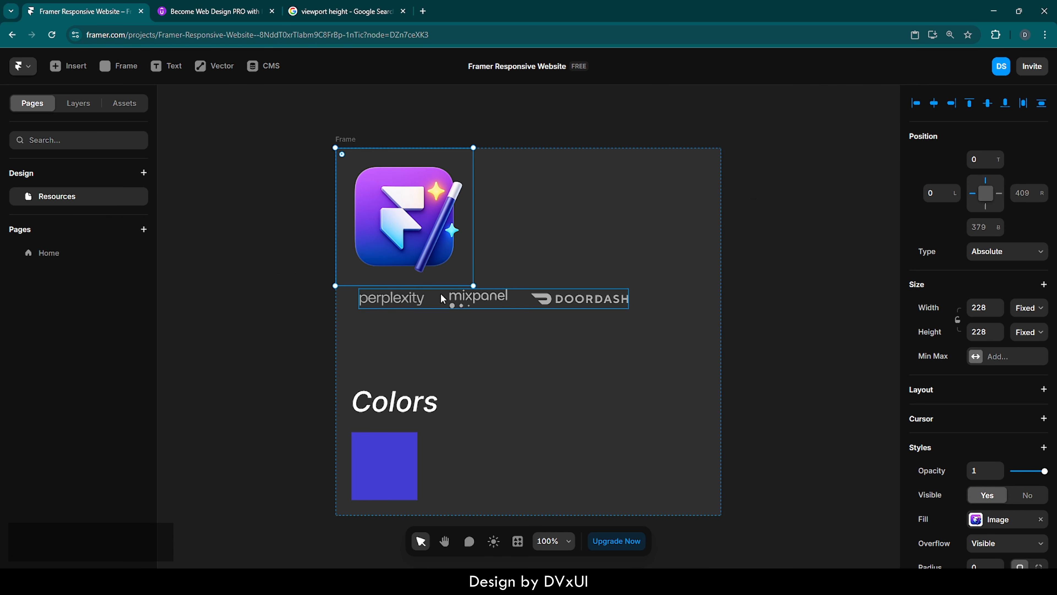
pyautogui.click(523, 303)
pyautogui.hotkey('ctrl', 'c')
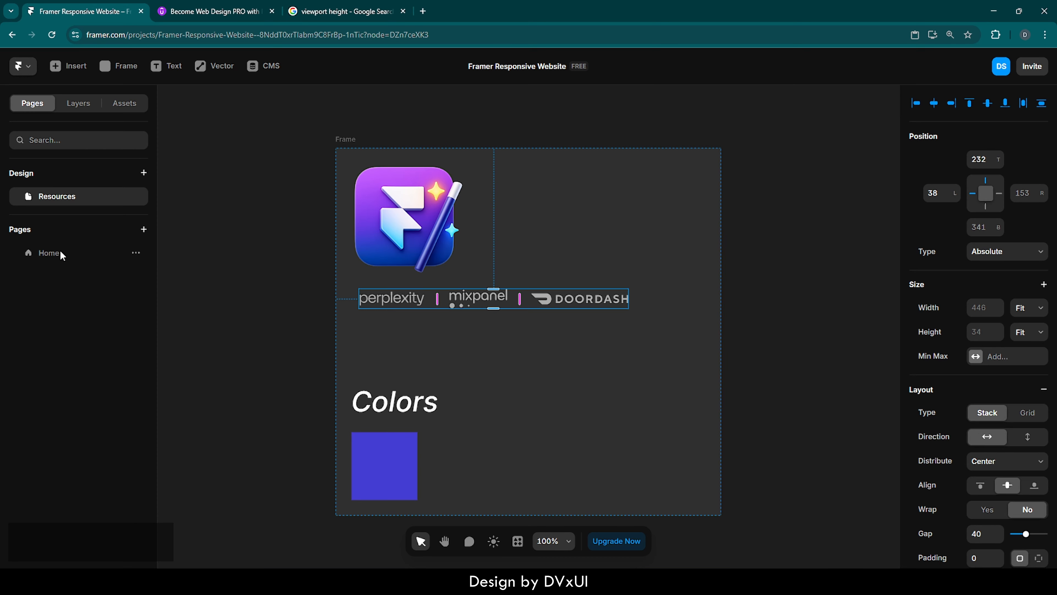
# Paste the logo stack into the Hero on the Home page.
pyautogui.click(49, 253)
pyautogui.click(78, 104)
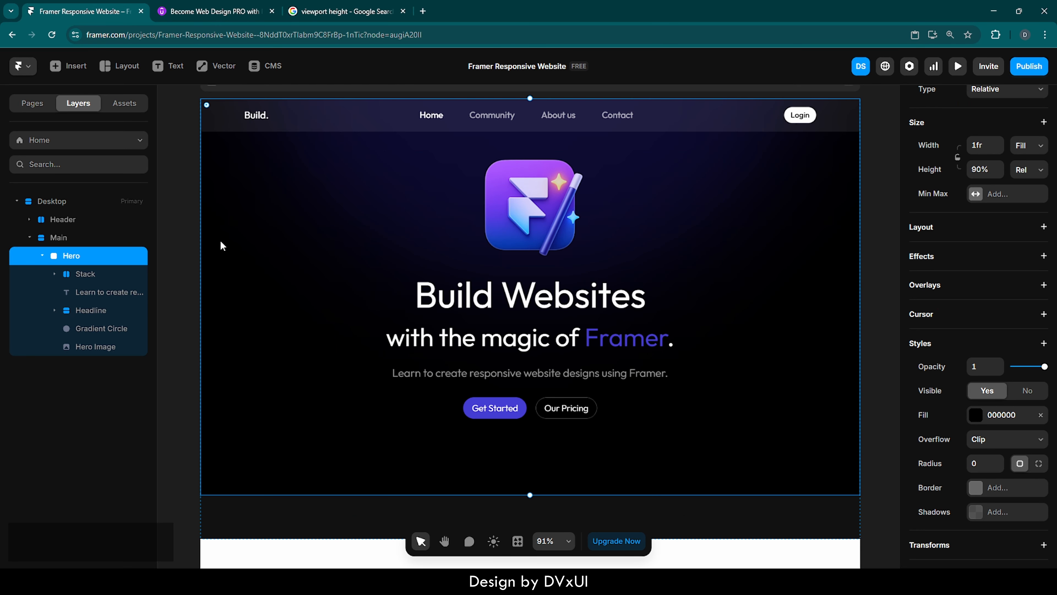
pyautogui.hotkey('ctrl', 'v')
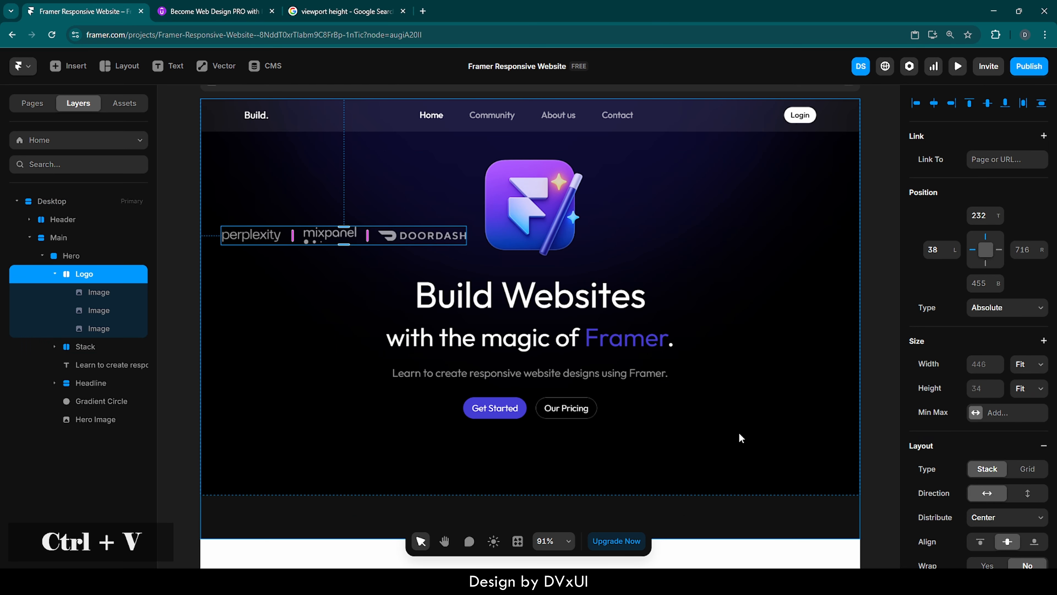
# Center the logo stack horizontally and place it 60 px from the Hero's bottom edge.
pyautogui.click(933, 103)
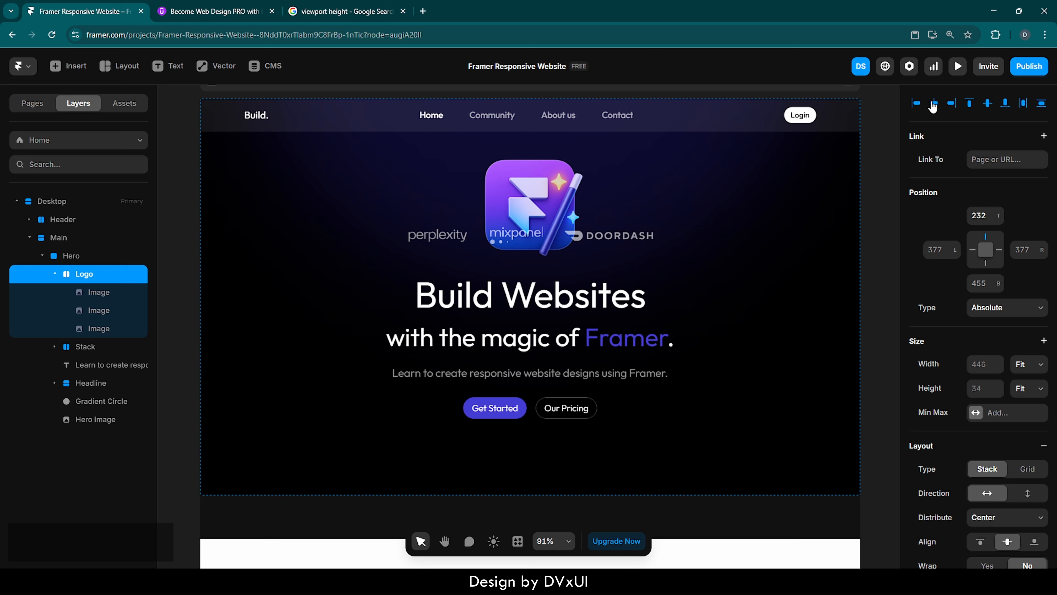
pyautogui.click(1007, 104)
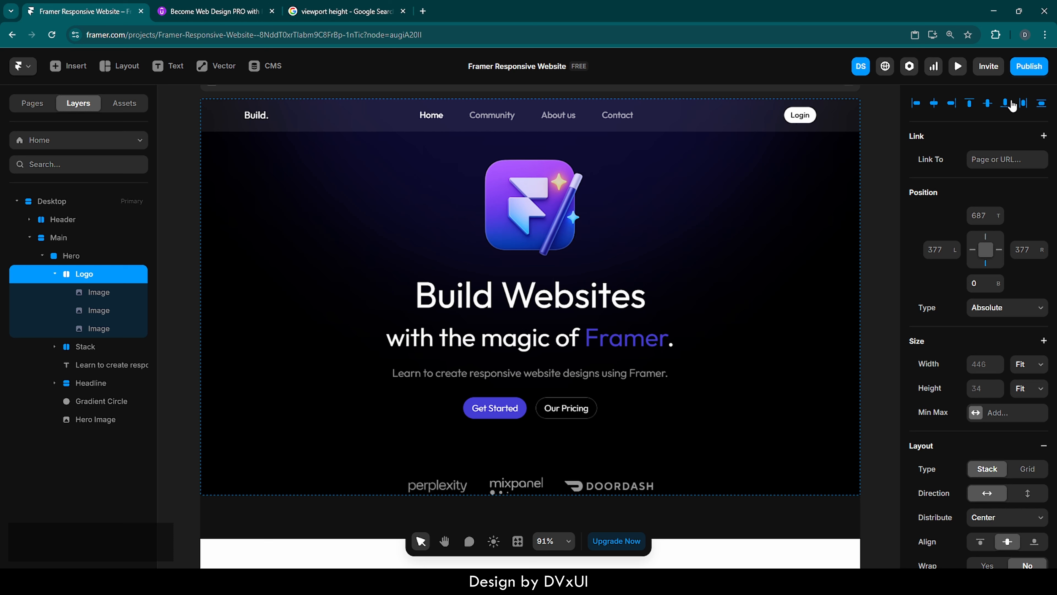
pyautogui.hotkey('shift', 'Up')
pyautogui.hotkey('shift', 'Up')
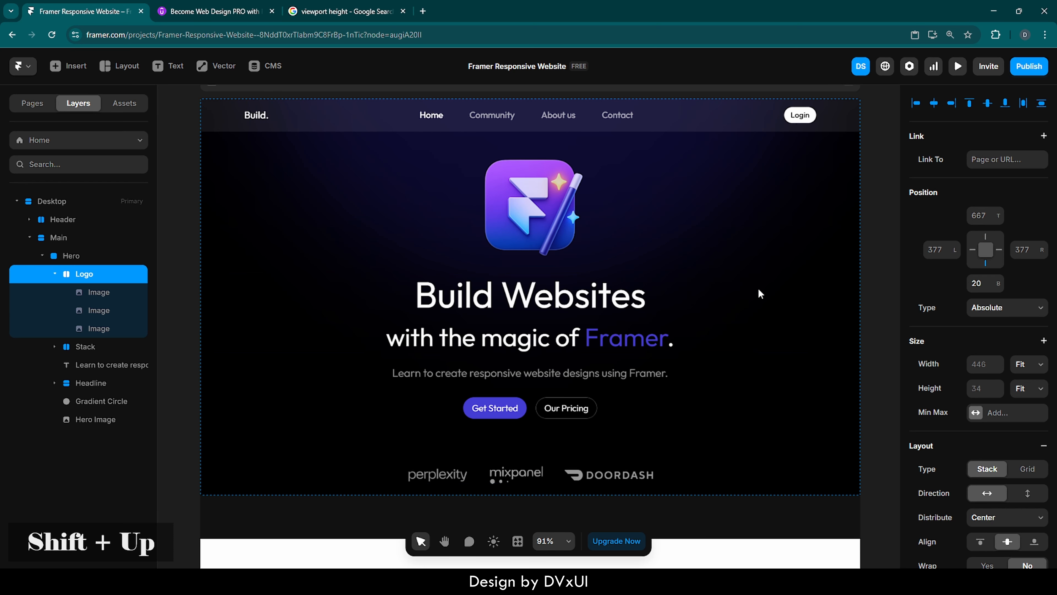
pyautogui.hotkey('shift', 'Up')
pyautogui.hotkey('shift', 'Up')
pyautogui.hotkey('shift', 'Up')
pyautogui.hotkey('shift', 'Up')
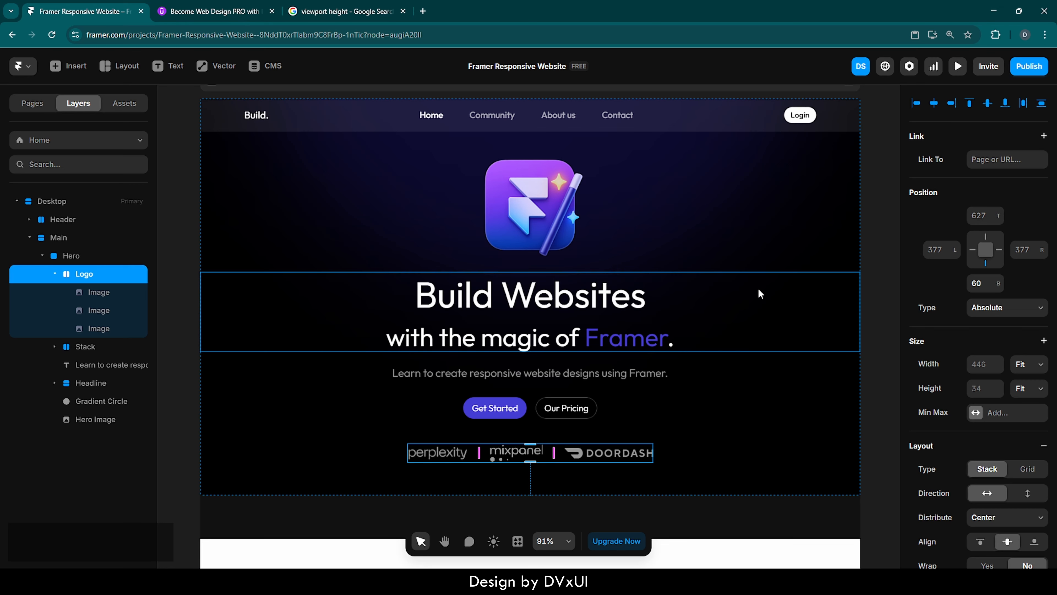
# Wrap the headline and subheading together in a new stack.
pyautogui.click(698, 311)
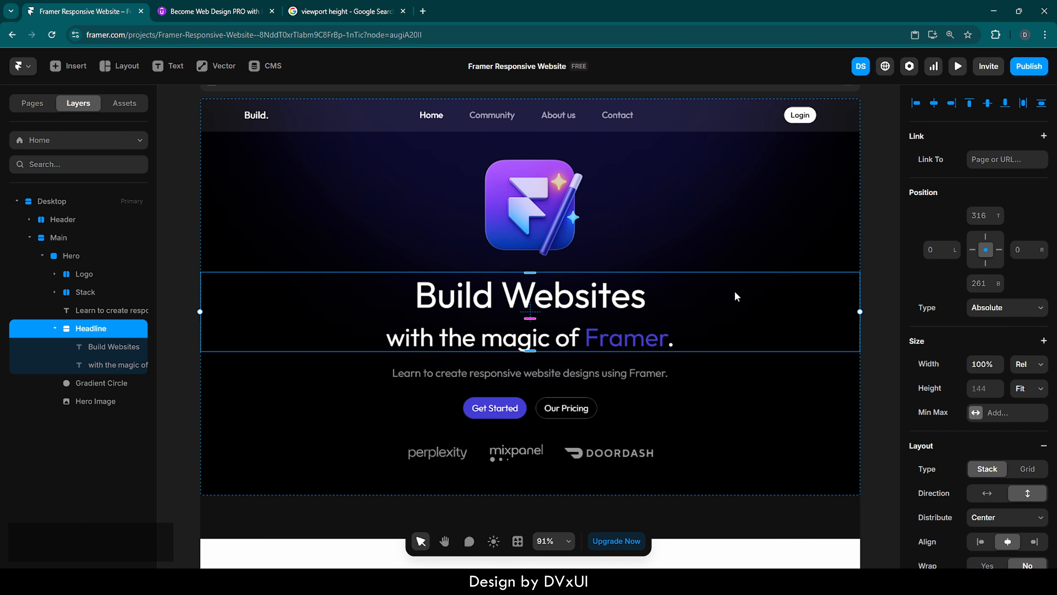
pyautogui.keyDown('shift'); pyautogui.click(658, 379); pyautogui.keyUp('shift')
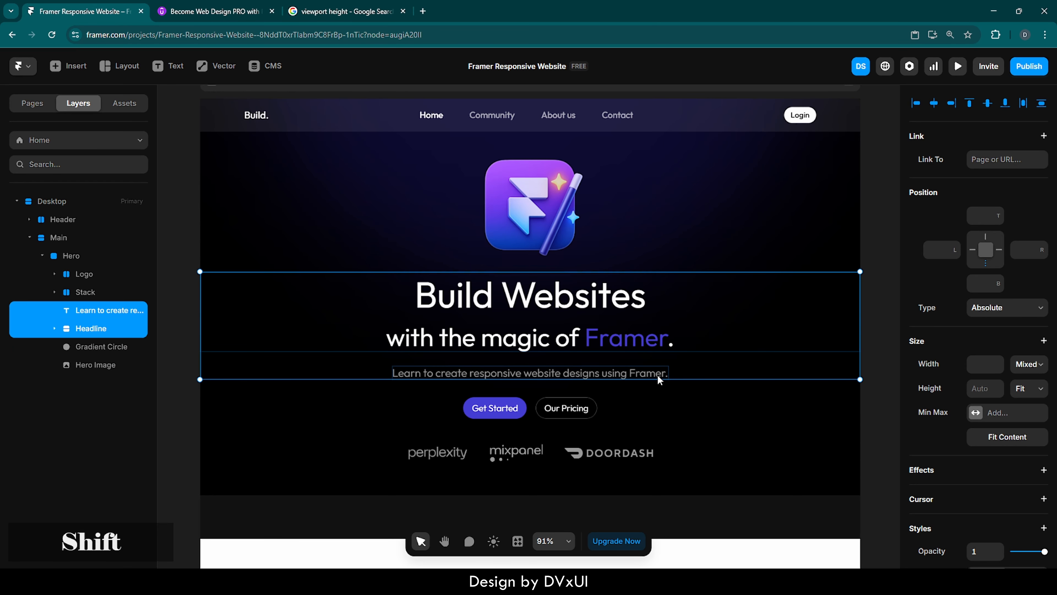
pyautogui.rightClick(659, 379)
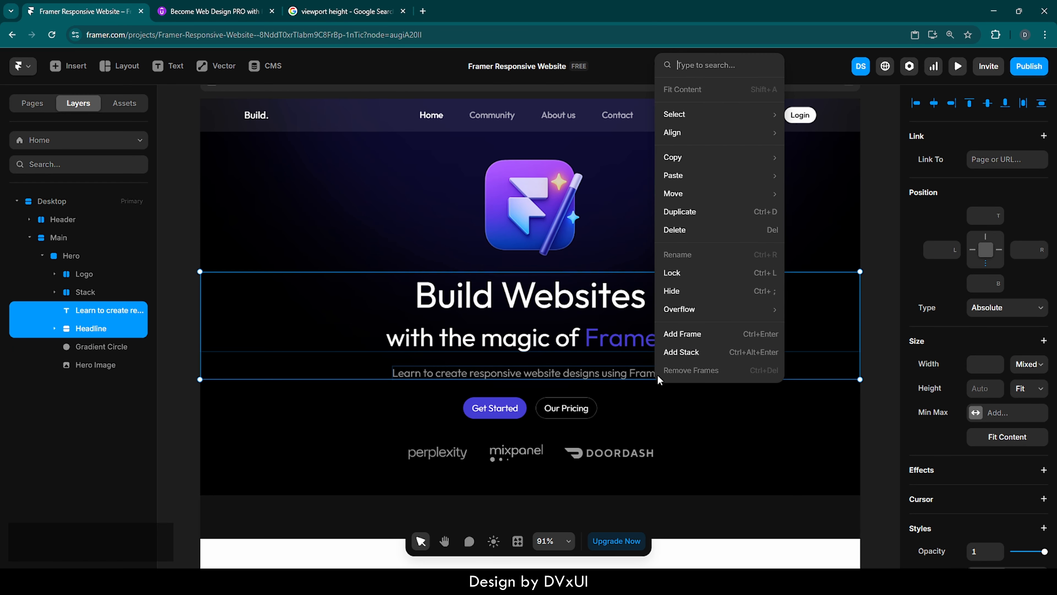
pyautogui.click(690, 355)
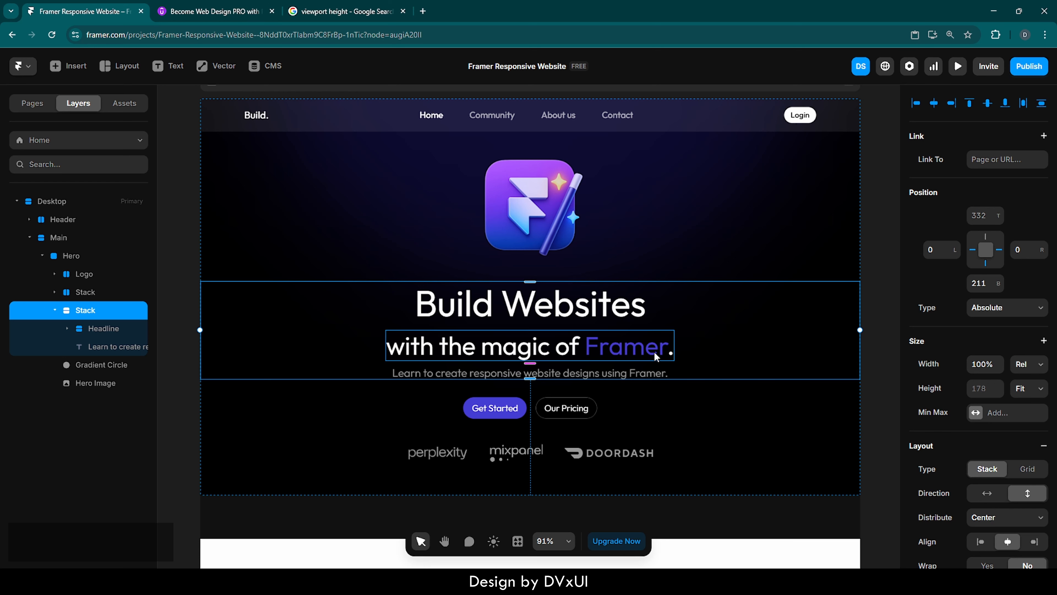
# Rename the new text stack to Hero Text.
pyautogui.doubleClick(96, 310)
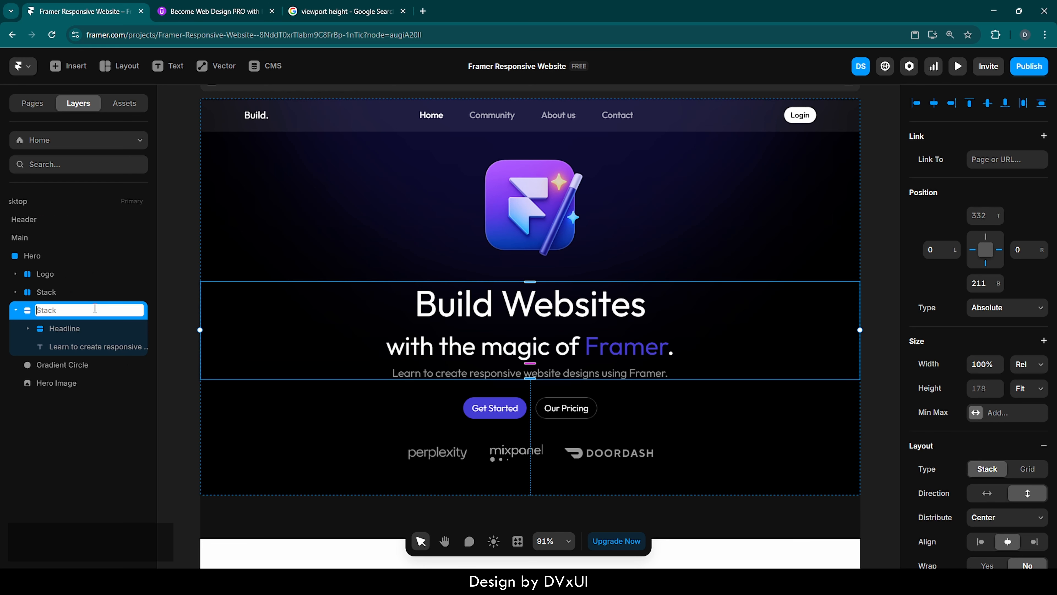
pyautogui.write('Hero Text')
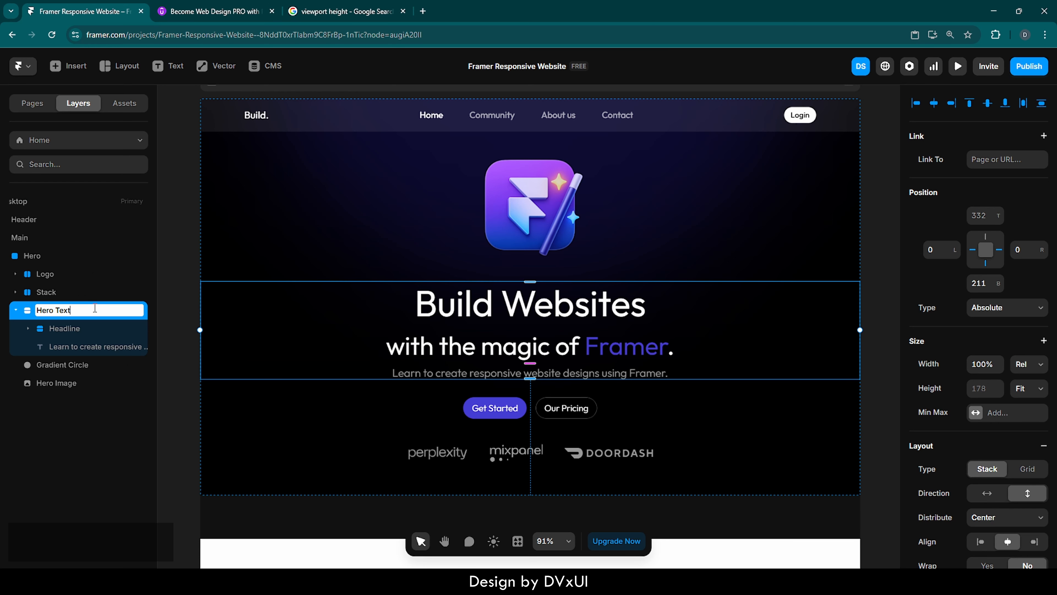
pyautogui.press('Return')
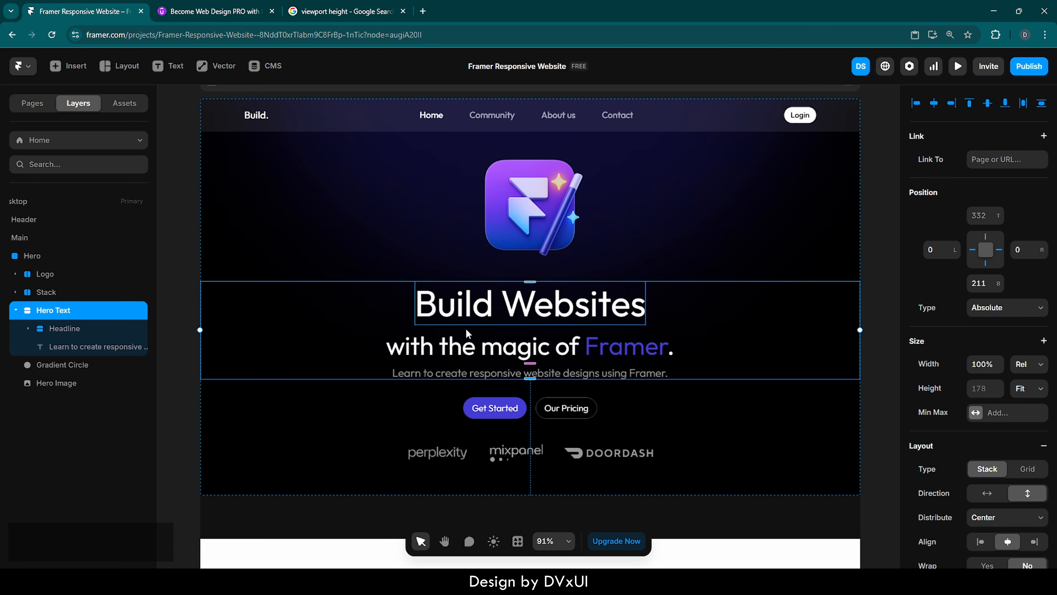
# Rename the button stack to Buttons and collapse it in the layers list.
pyautogui.click(88, 350)
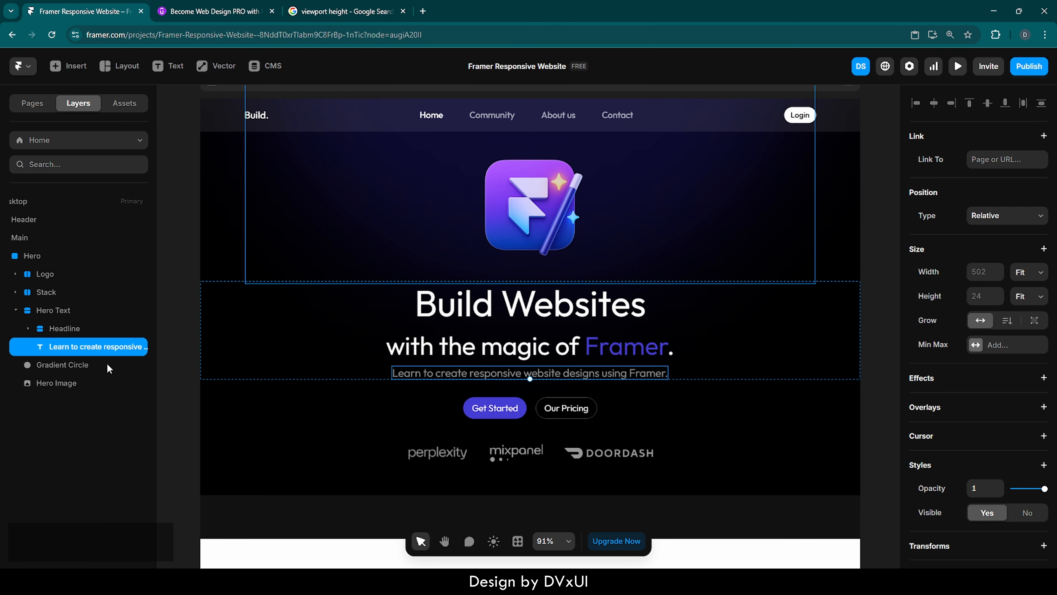
pyautogui.hscroll(-1, 110, 368)
pyautogui.click(92, 292)
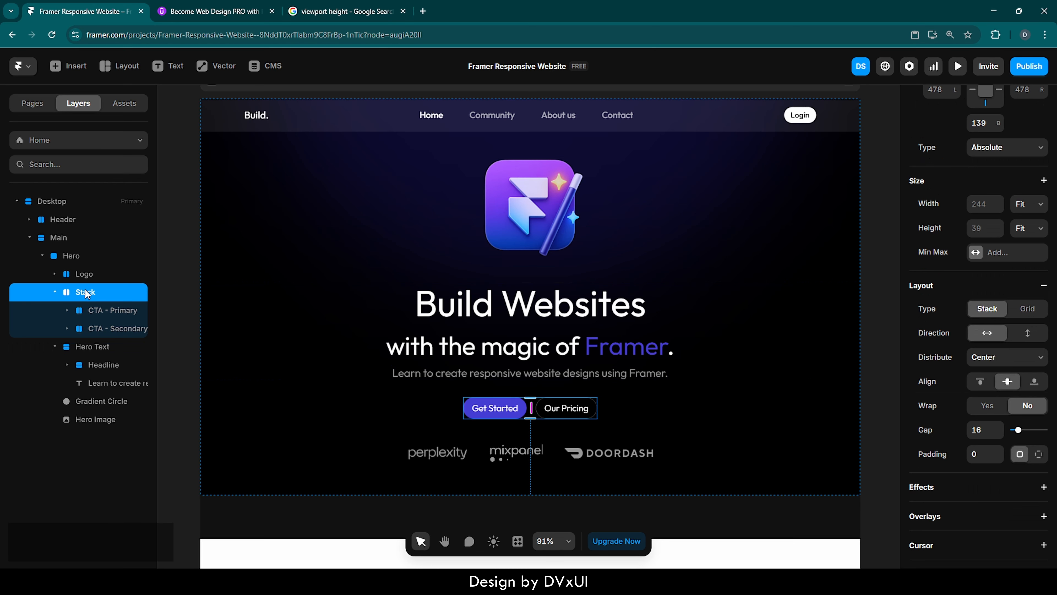
pyautogui.doubleClick(92, 292)
pyautogui.write('Buttons')
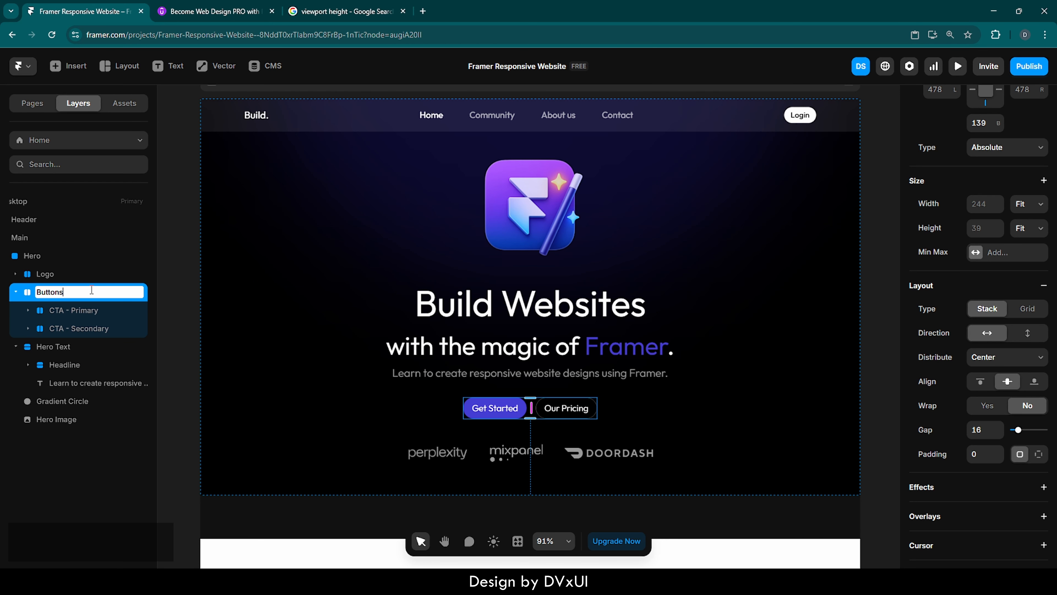
pyautogui.press('Return')
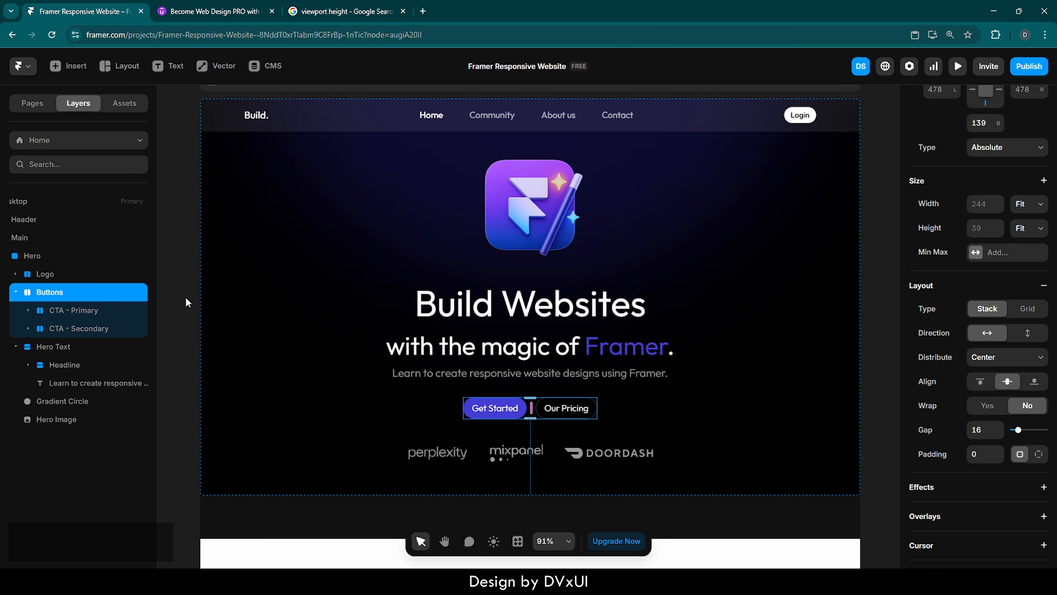
pyautogui.click(16, 292)
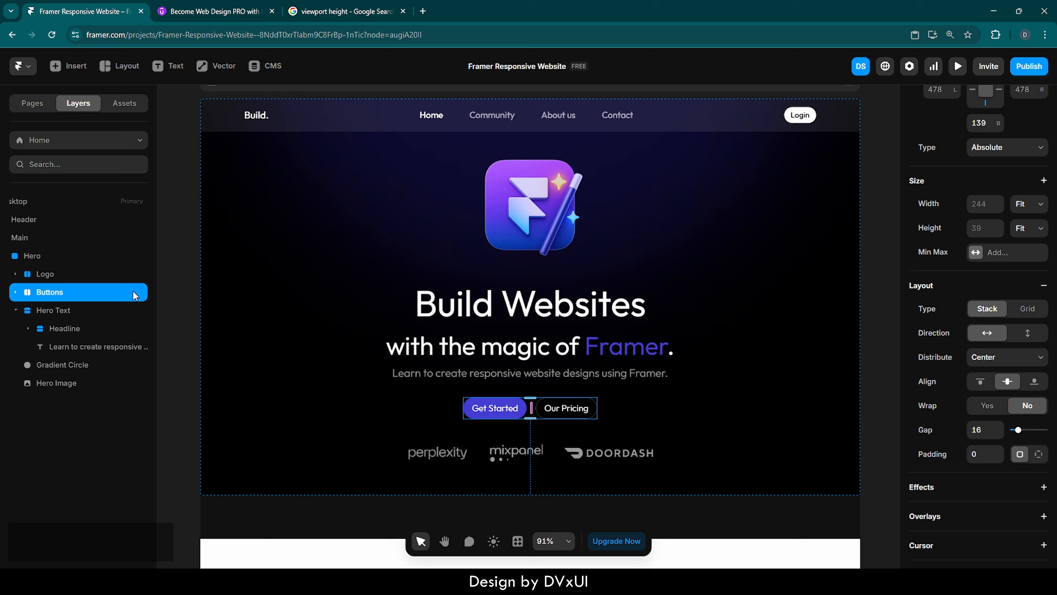
pyautogui.click(189, 294)
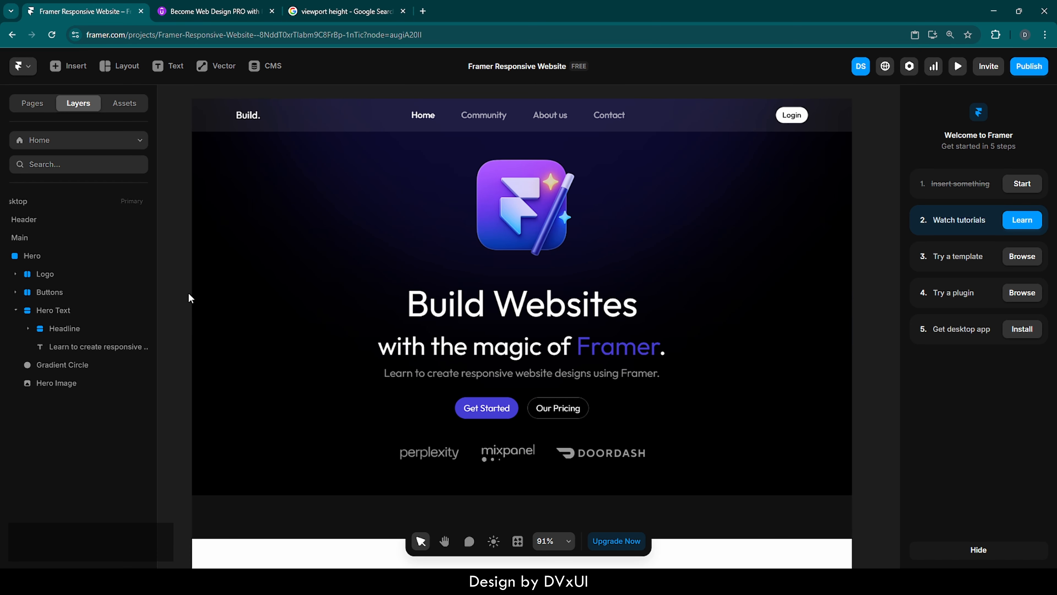
# Set the browser zoom to 125%.
pyautogui.click(1045, 34)
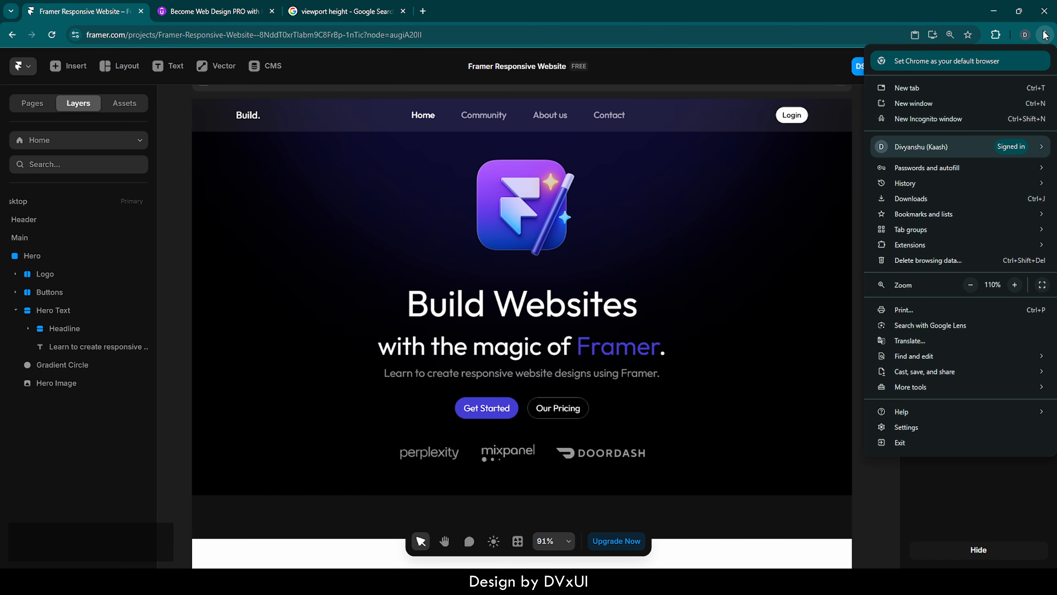
pyautogui.click(1014, 283)
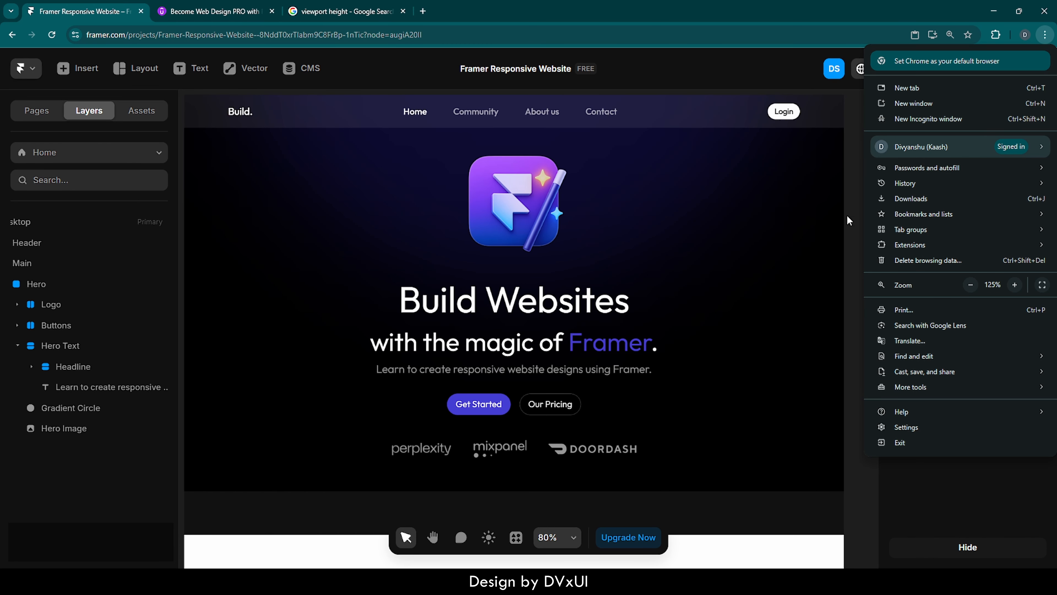
pyautogui.click(857, 215)
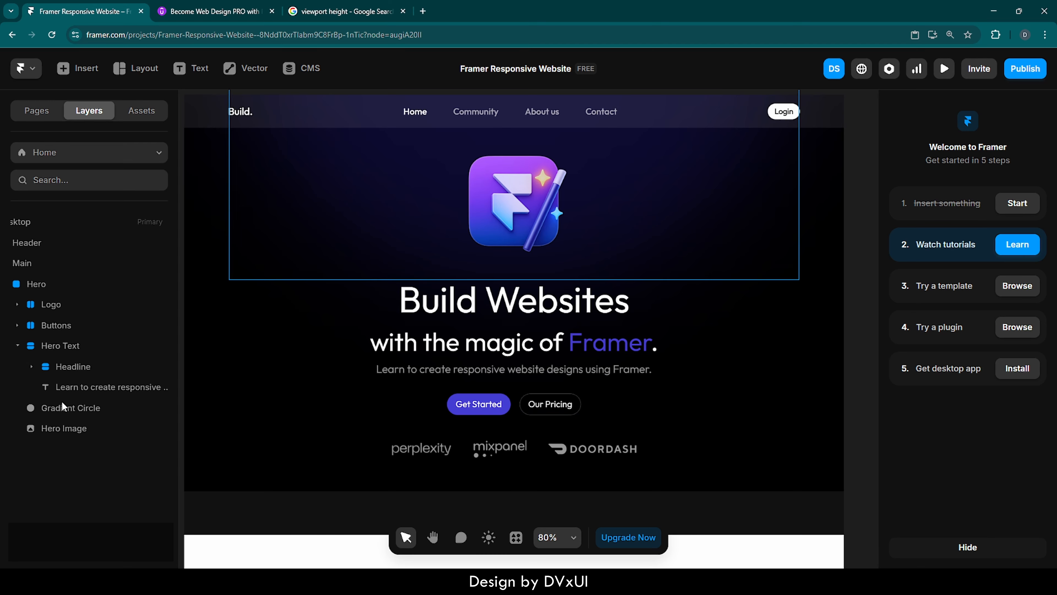
# Collapse the Hero Text layer group.
pyautogui.hscroll(-1, 493, 387)
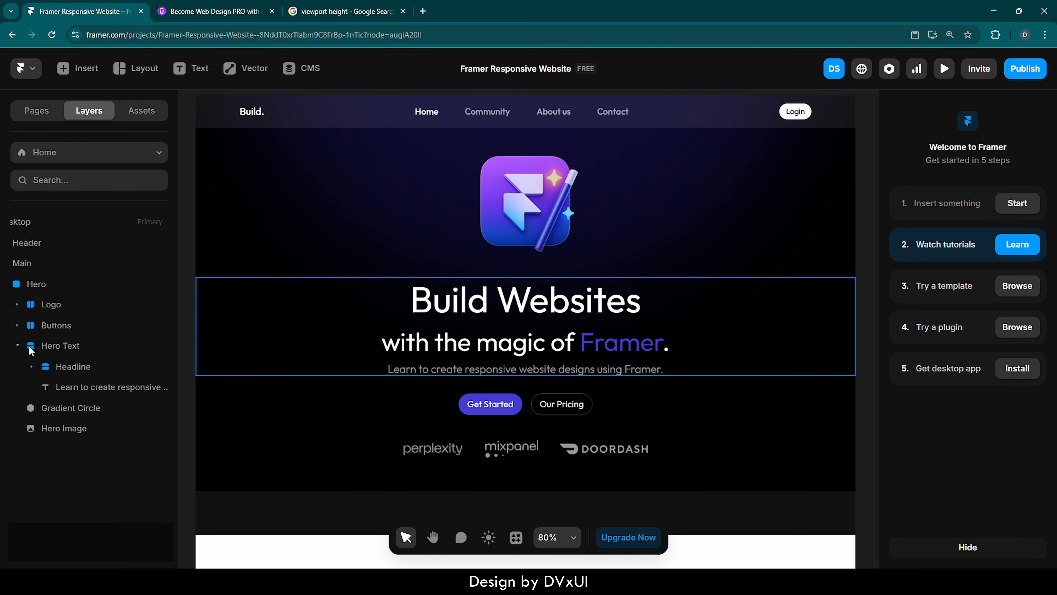
pyautogui.click(19, 346)
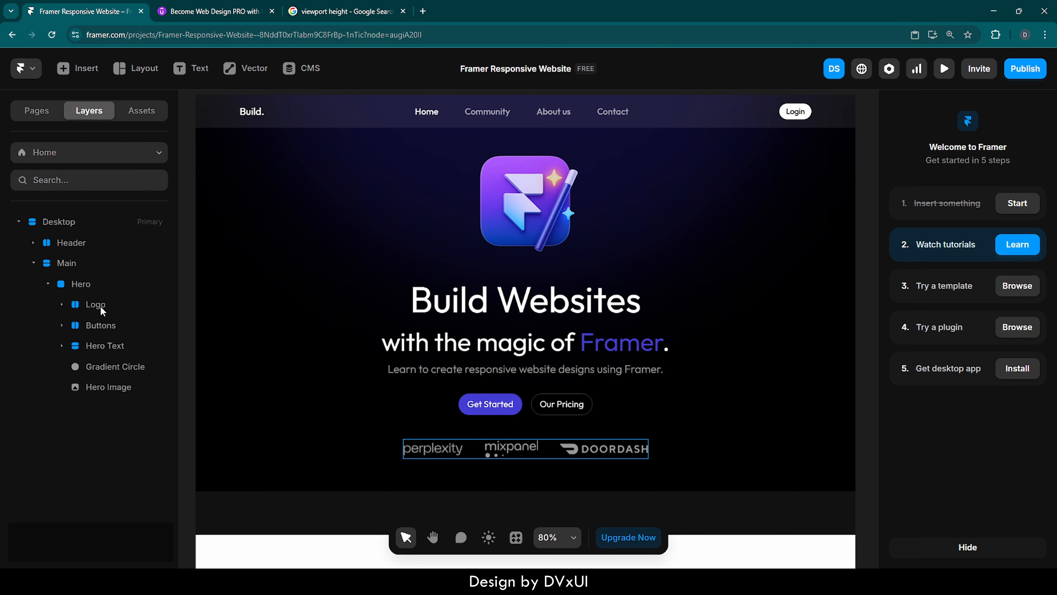
pyautogui.click(693, 370)
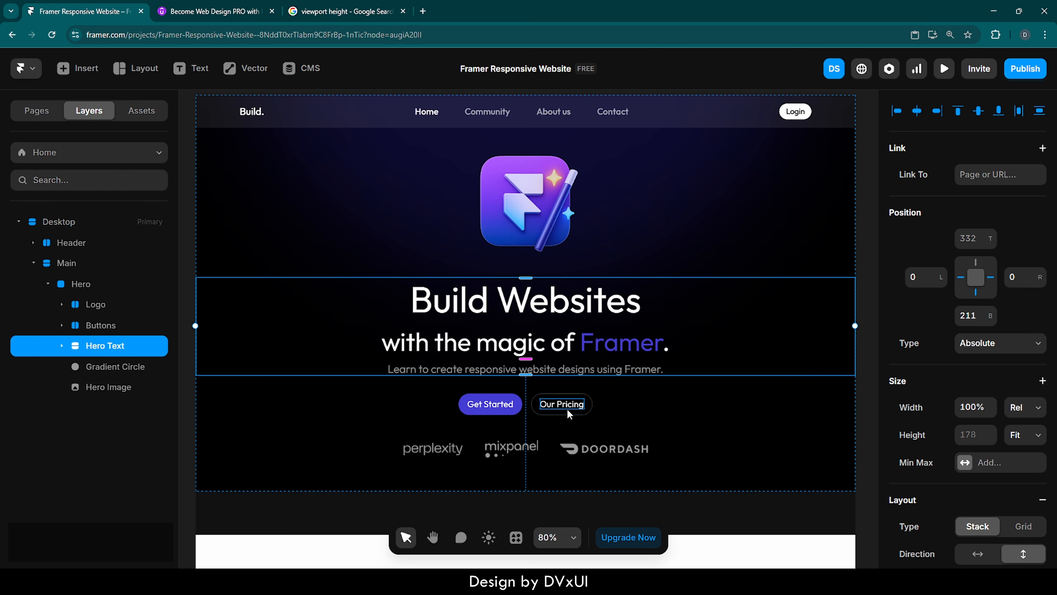
pyautogui.keyDown('shift'); pyautogui.click(528, 412); pyautogui.keyUp('shift')
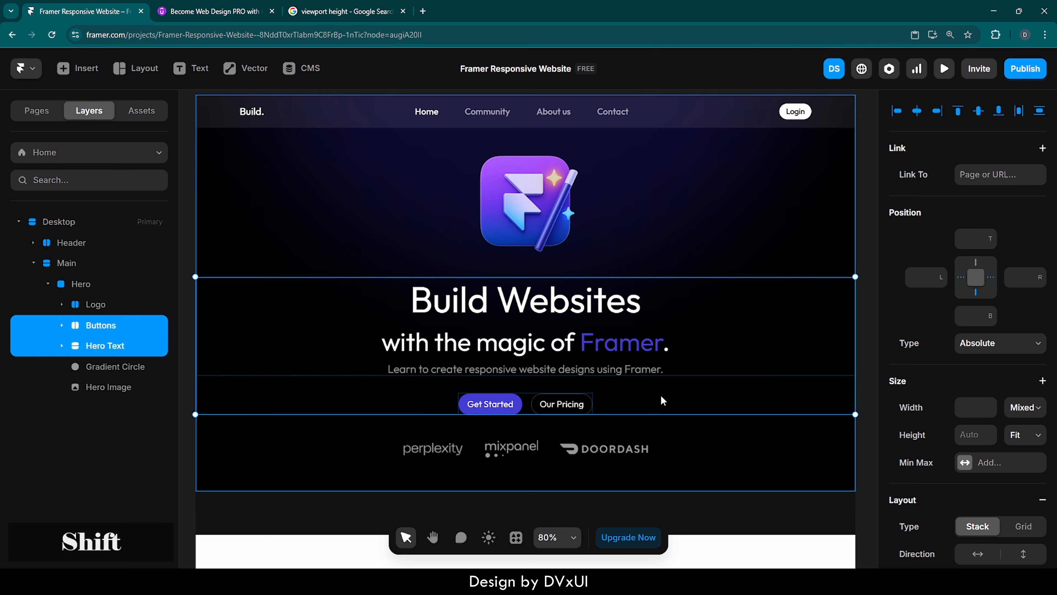
pyautogui.rightClick(725, 350)
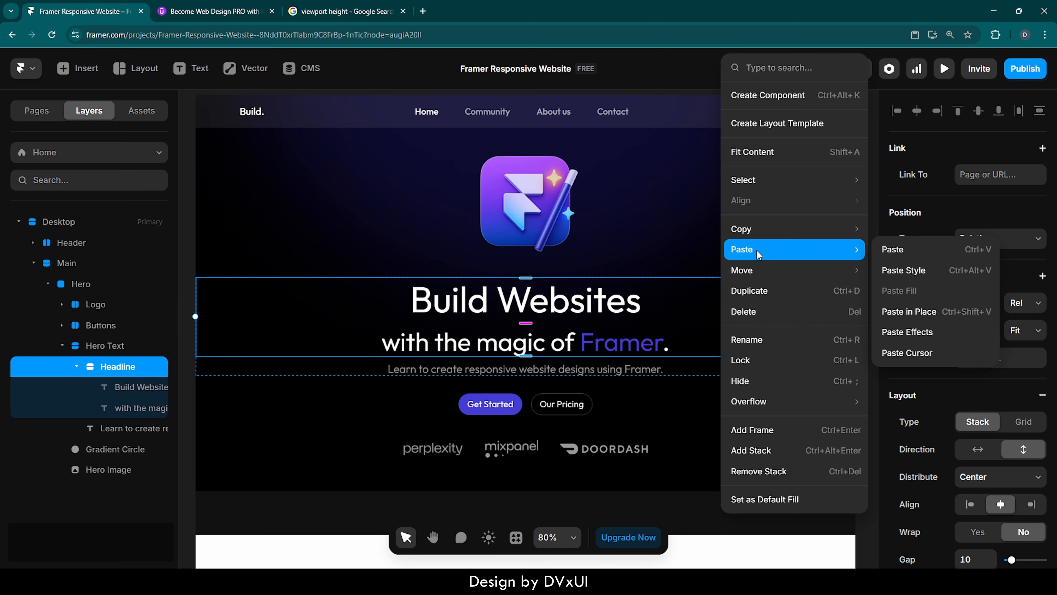
pyautogui.click(656, 89)
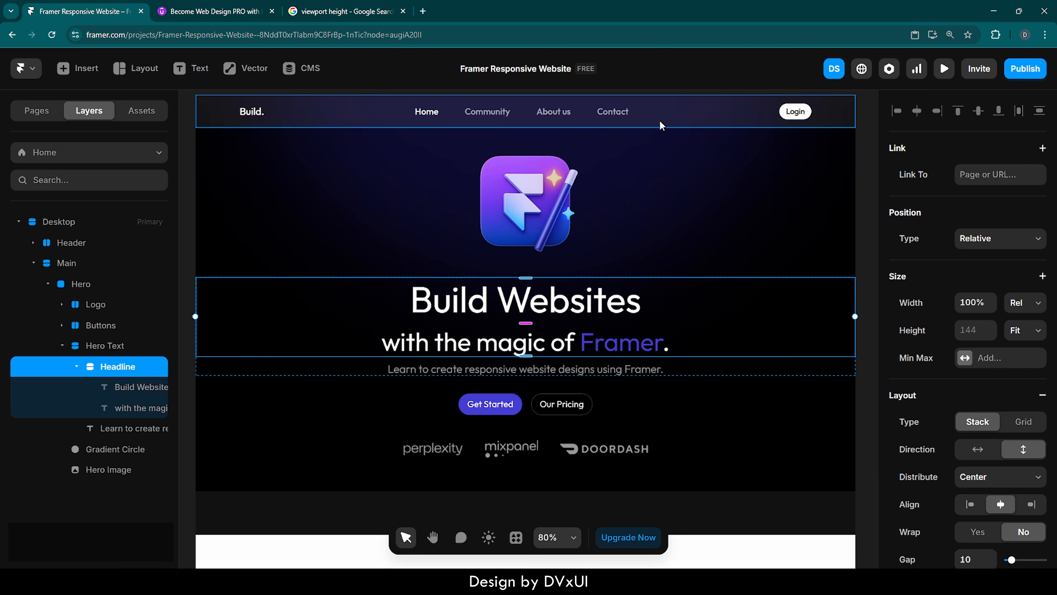
pyautogui.click(861, 149)
# Wrap the Hero Text and Buttons layers together in a new stack.
pyautogui.click(76, 367)
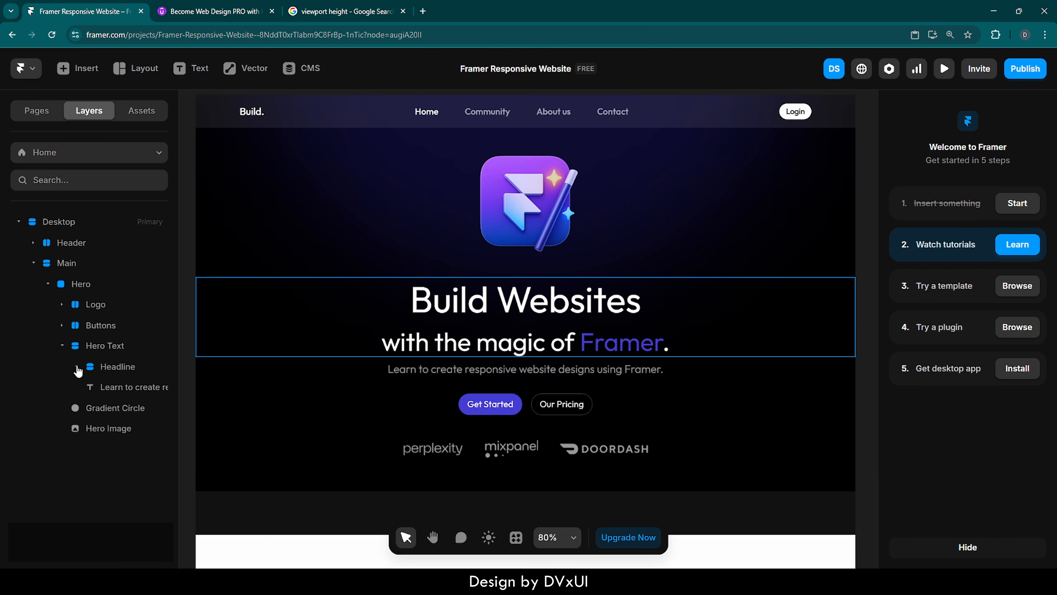
pyautogui.click(62, 346)
pyautogui.click(109, 346)
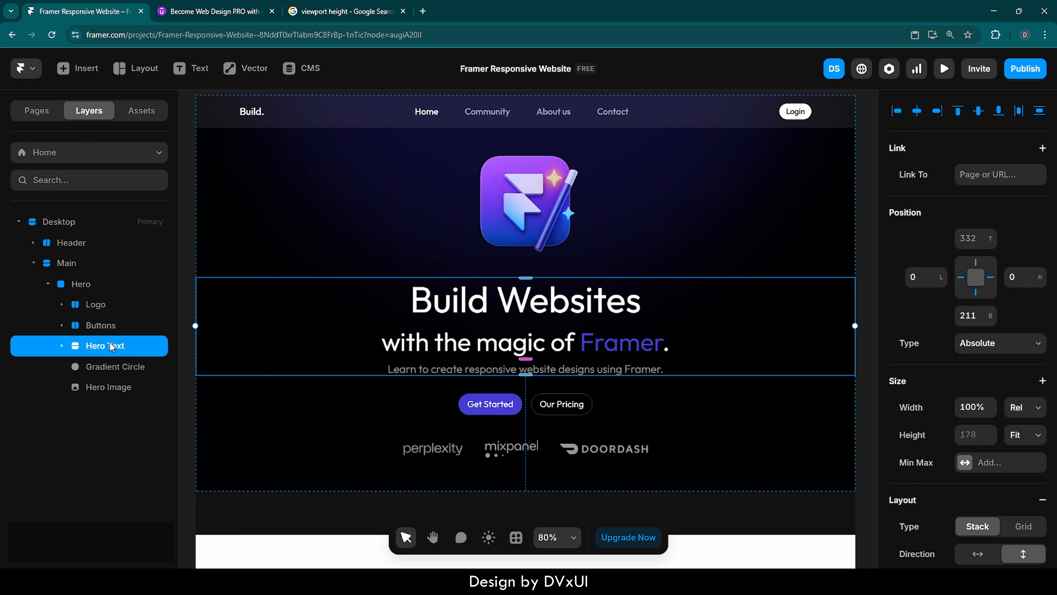
pyautogui.keyDown('shift'); pyautogui.click(108, 327); pyautogui.keyUp('shift')
pyautogui.rightClick(108, 328)
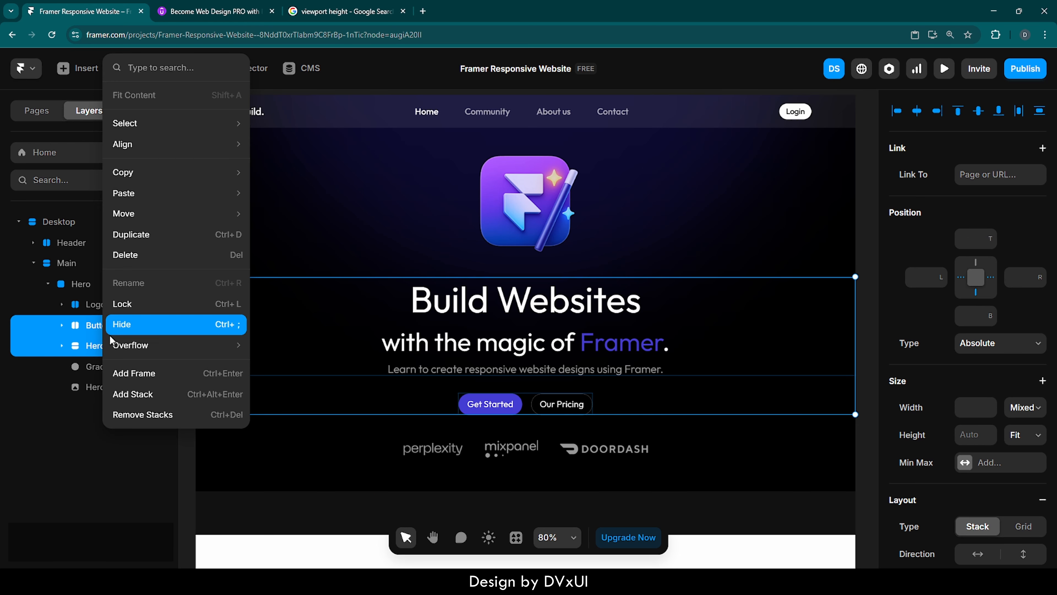
pyautogui.click(122, 400)
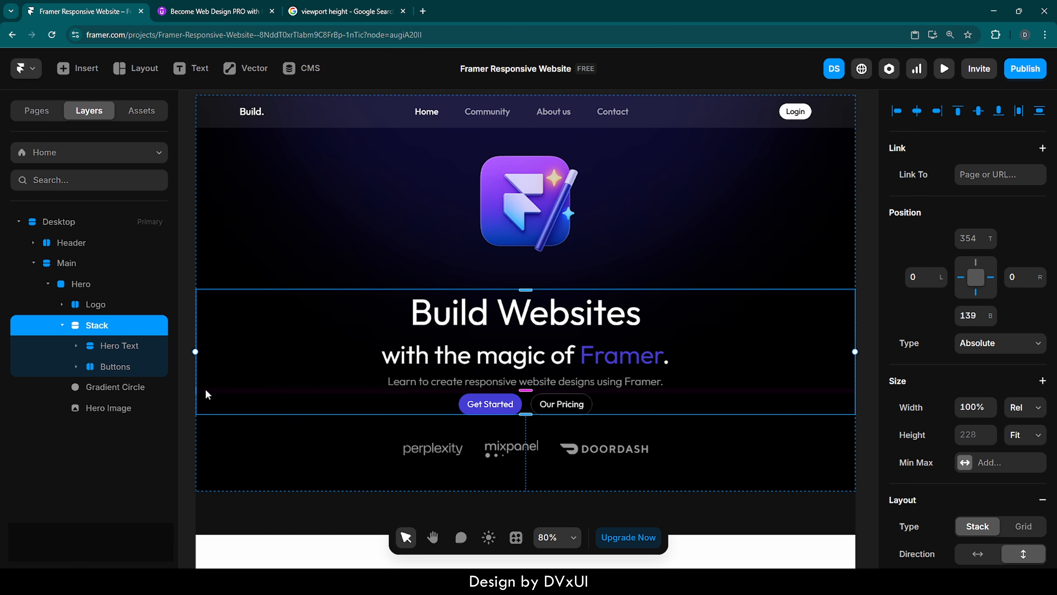
# Rename the new stack to Content.
pyautogui.doubleClick(107, 328)
pyautogui.write('Content')
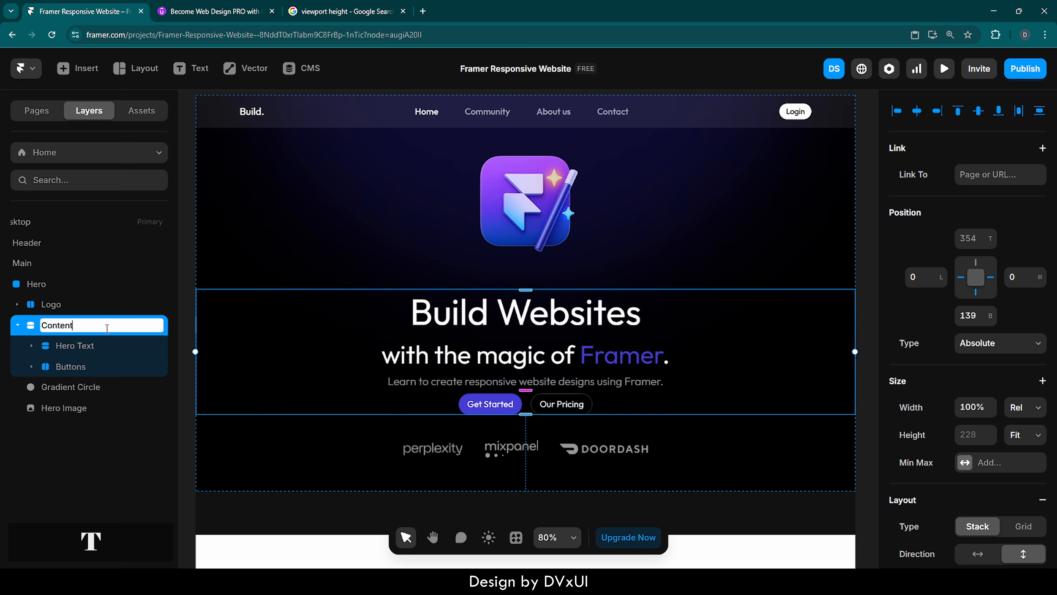
pyautogui.press('Return')
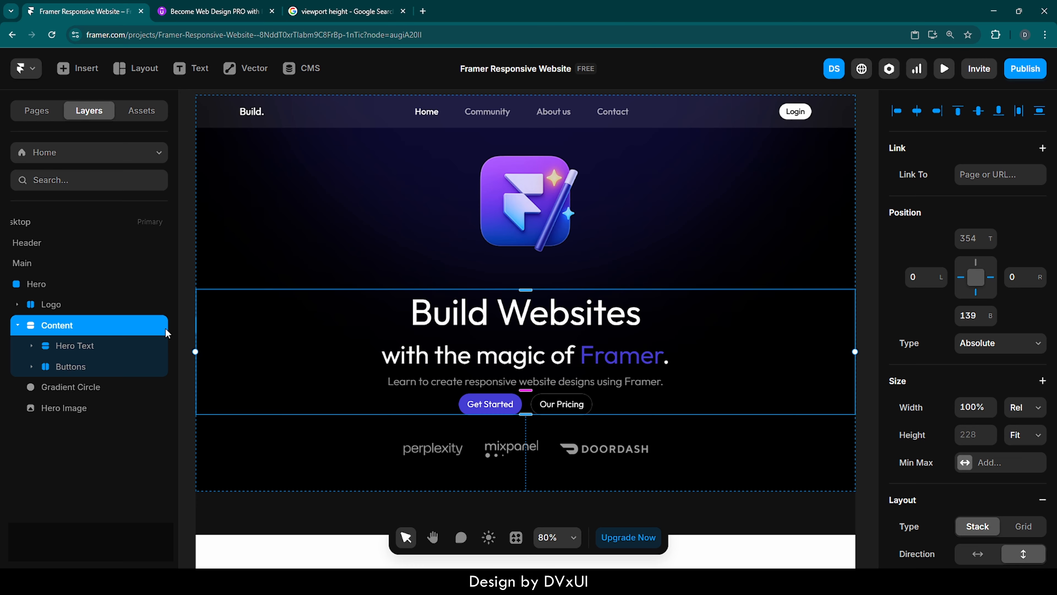
# Move the Hero Image layer to the top of the Hero's layer order, above Logo.
pyautogui.click(41, 306)
pyautogui.click(17, 304)
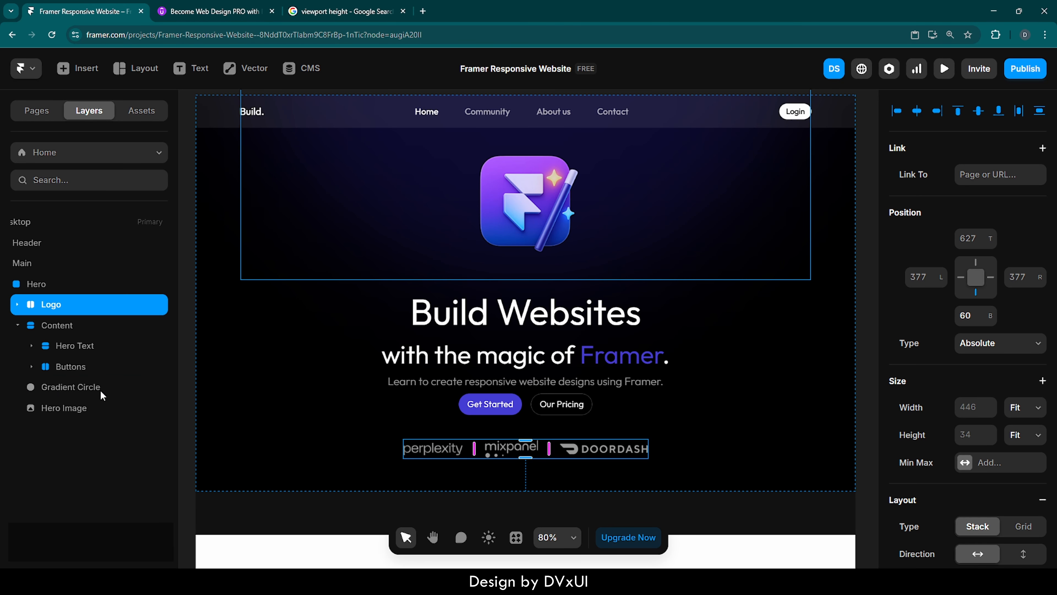
pyautogui.click(57, 412)
pyautogui.moveTo(58, 412); pyautogui.dragTo(57, 297)
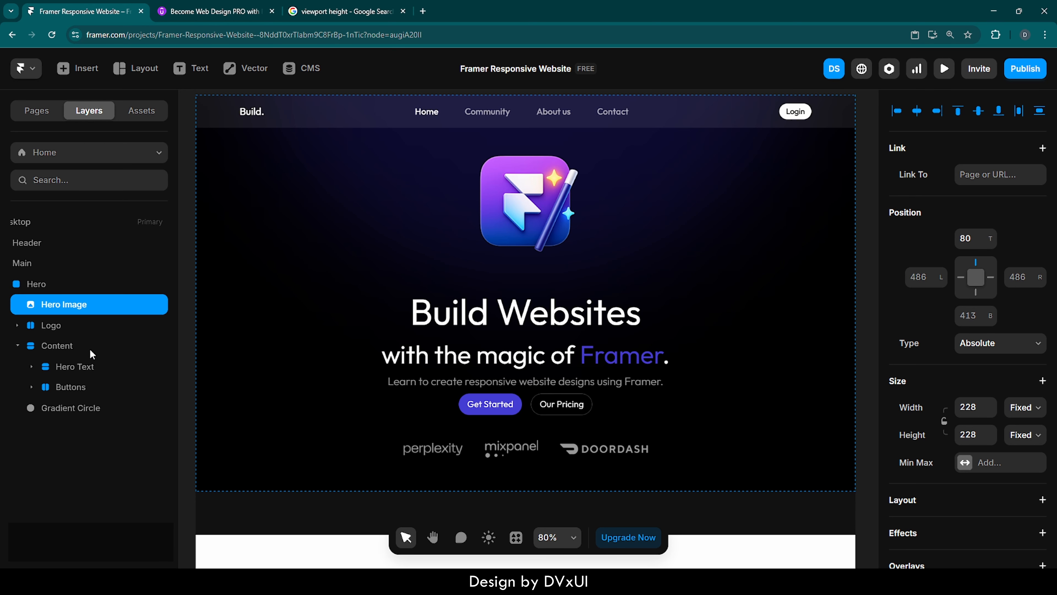
# Move the Content stack above the Logo layer inside the Hero.
pyautogui.click(62, 346)
pyautogui.click(112, 348)
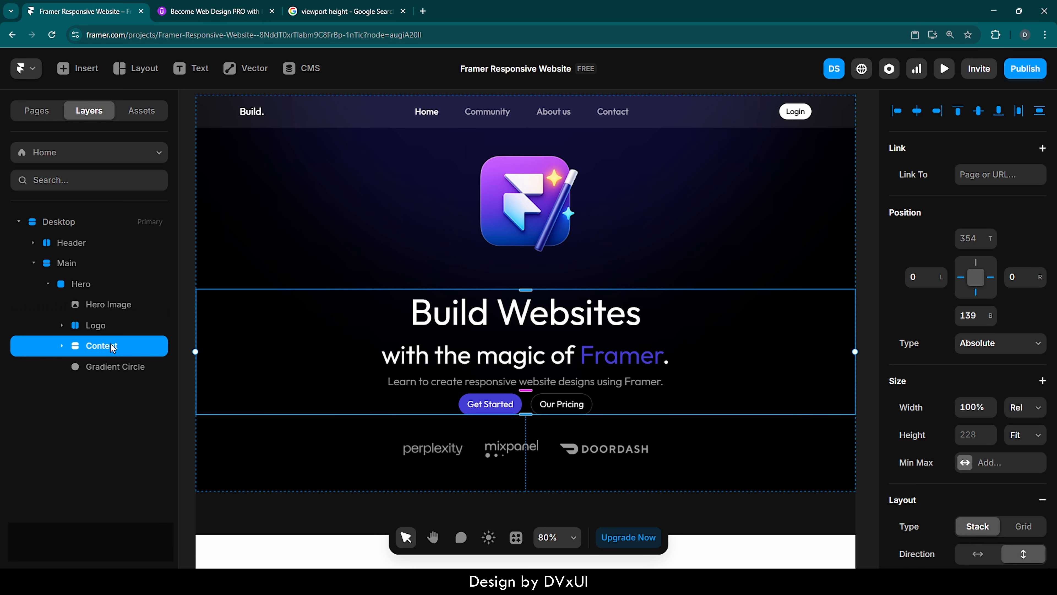
pyautogui.moveTo(111, 348); pyautogui.dragTo(111, 320)
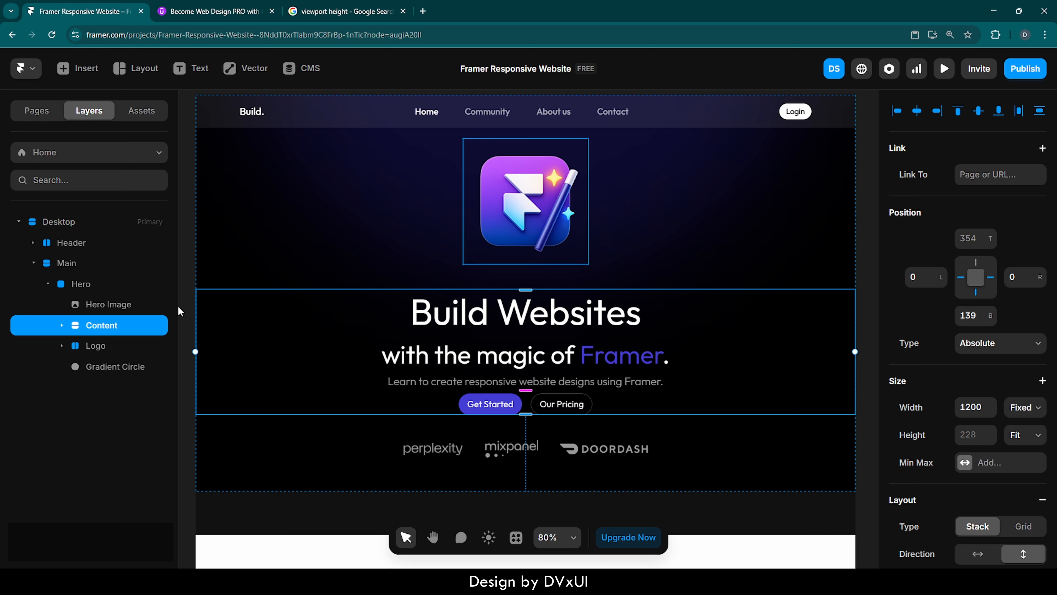
# Preview the Desktop page and narrow the preview width to check the layout.
pyautogui.scroll(2, 267, 263)
pyautogui.click(558, 110)
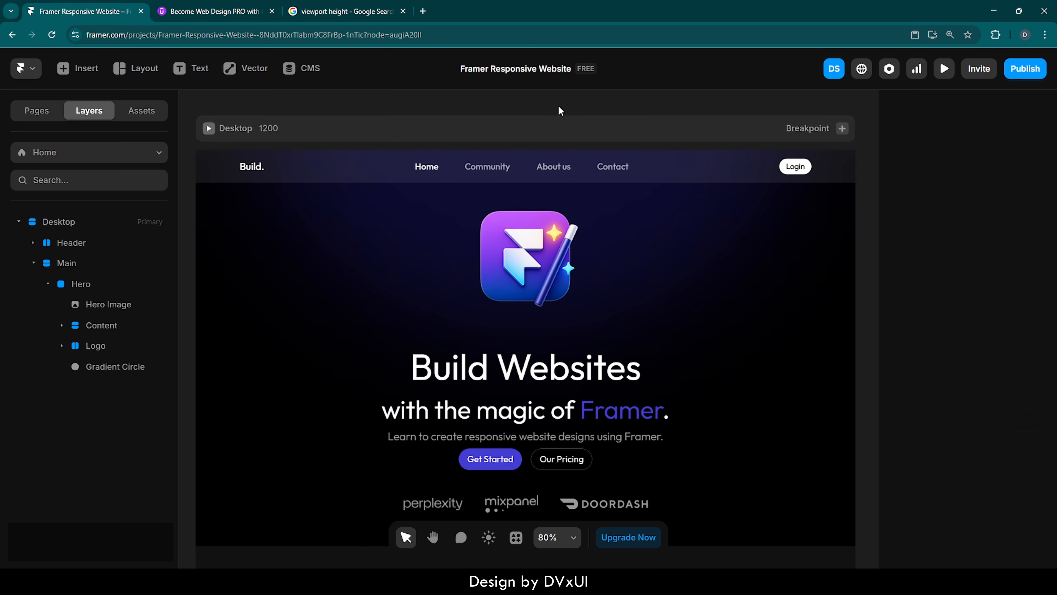
pyautogui.click(209, 128)
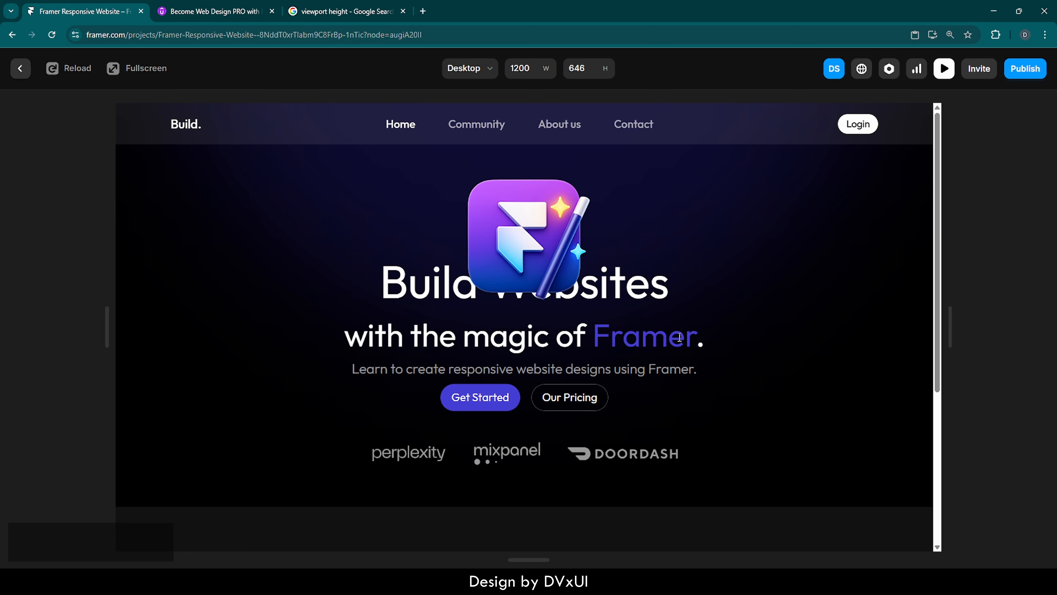
pyautogui.moveTo(953, 334)
pyautogui.mouseDown()
pyautogui.moveTo(649, 337)
pyautogui.moveTo(763, 337)
pyautogui.moveTo(645, 321)
pyautogui.moveTo(786, 309)
pyautogui.moveTo(665, 314)
pyautogui.moveTo(938, 329)
pyautogui.mouseUp()
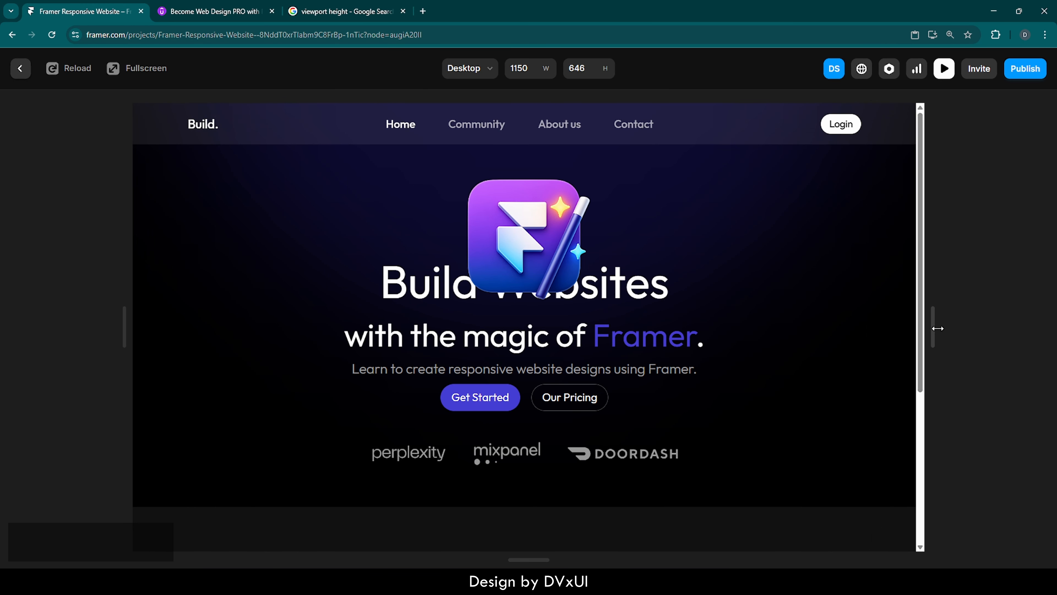
pyautogui.click(20, 69)
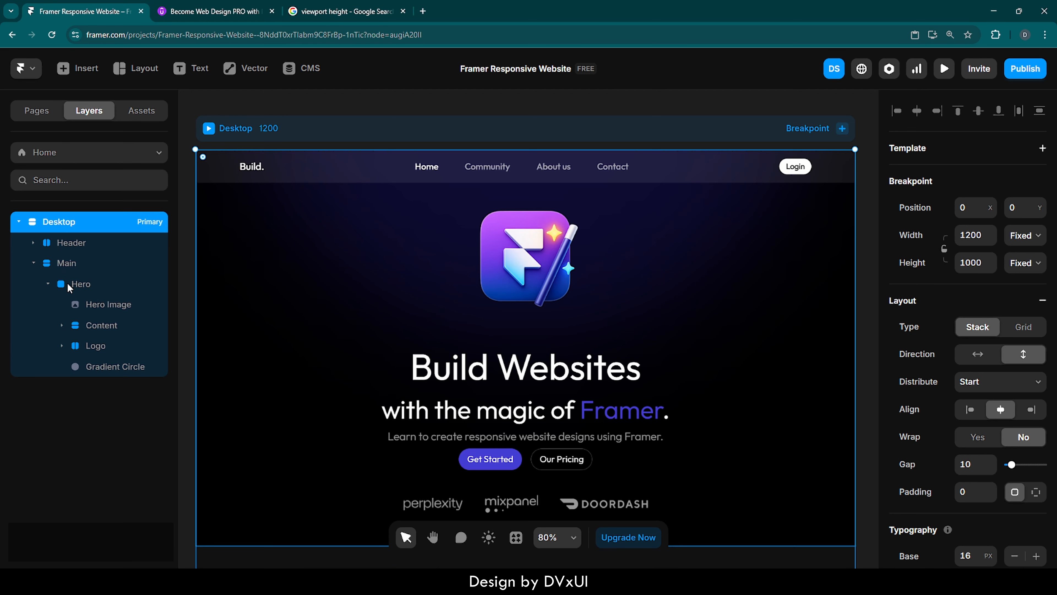
# Add a vertical stack layout to the Hero frame.
pyautogui.click(80, 286)
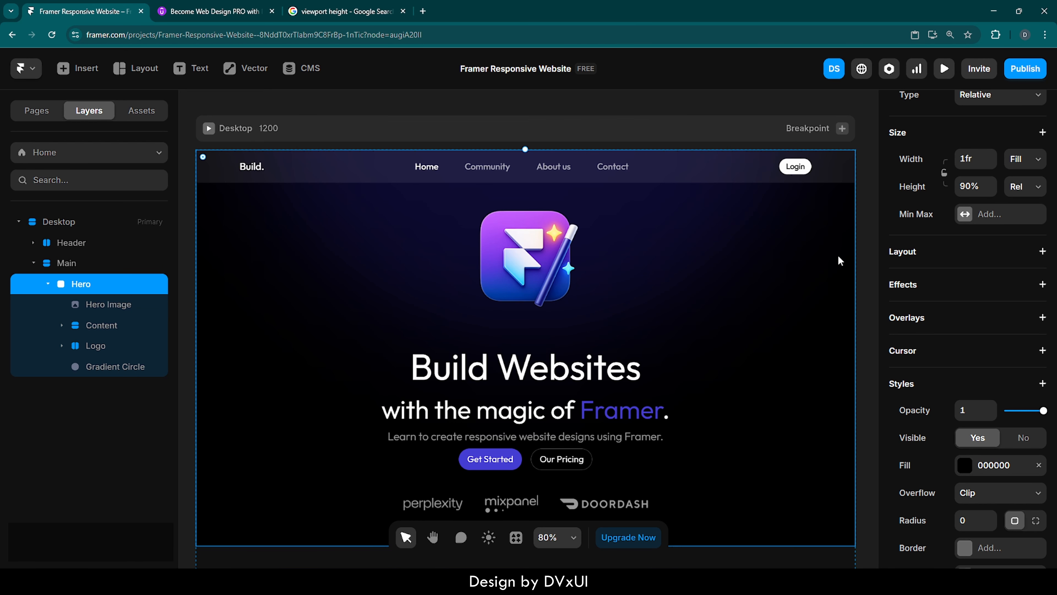
pyautogui.click(922, 253)
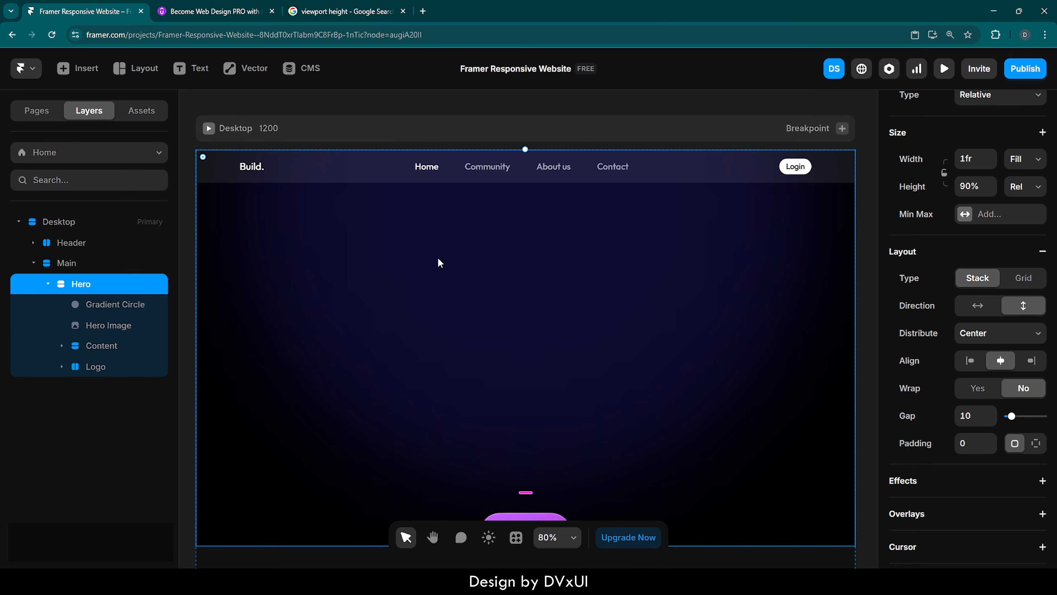
pyautogui.scroll(-2, 514, 332)
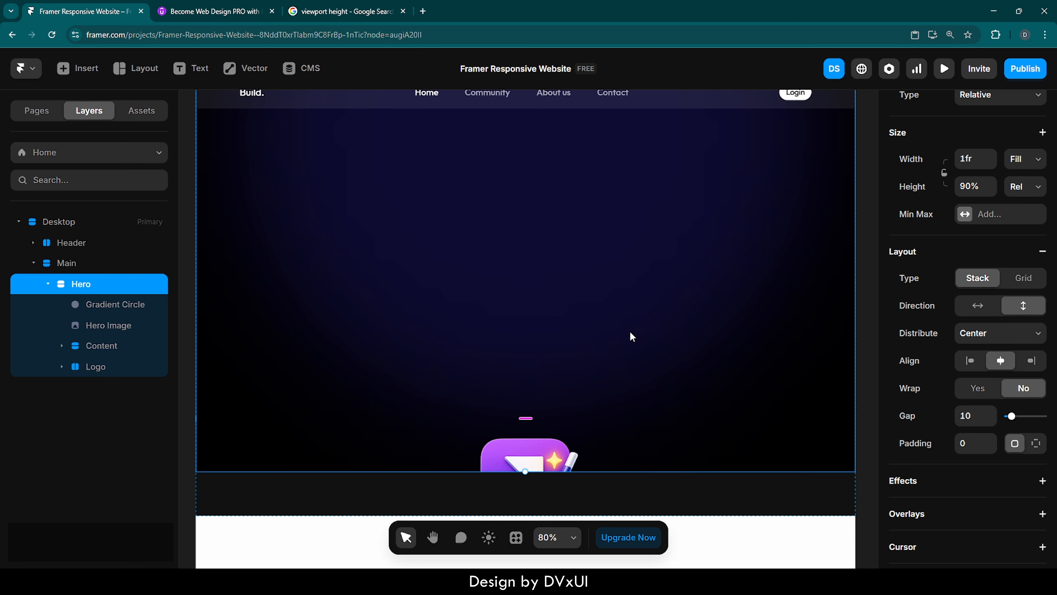
pyautogui.scroll(2, 633, 331)
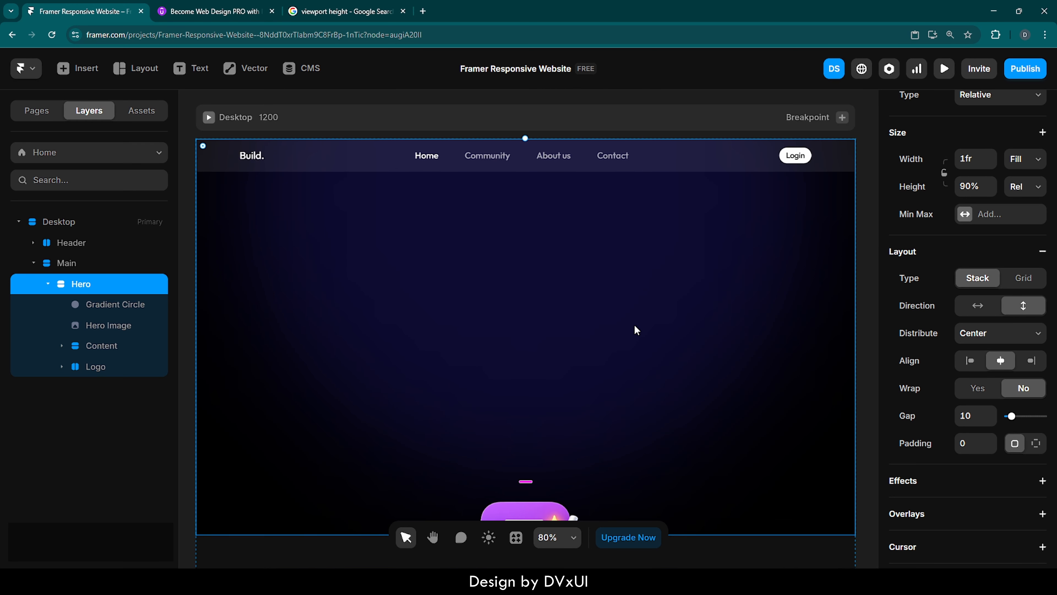
# Set the Gradient Circle's position to Absolute with a top offset of -700.
pyautogui.click(127, 307)
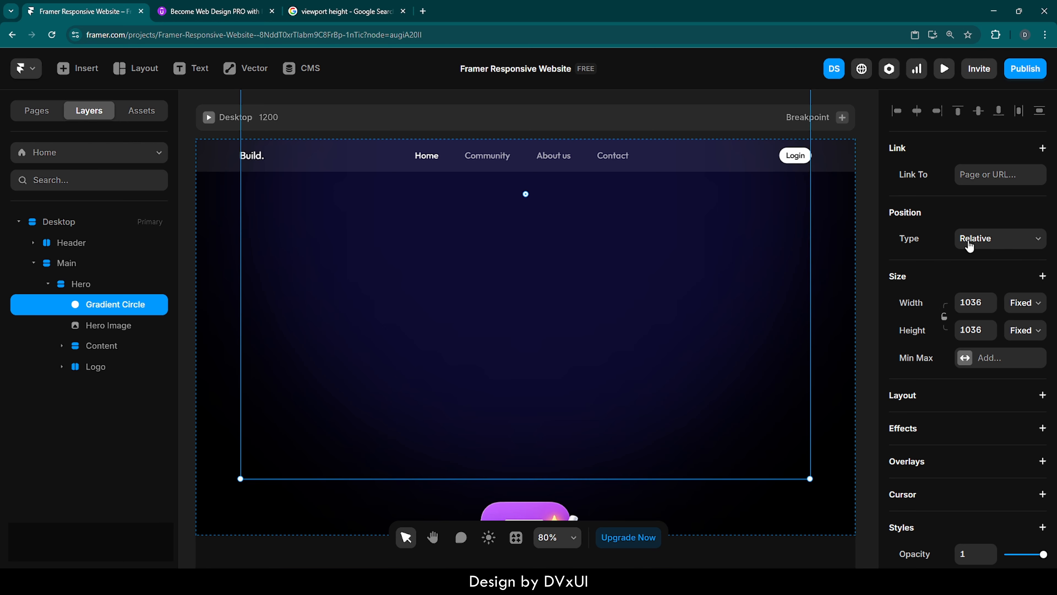
pyautogui.click(969, 245)
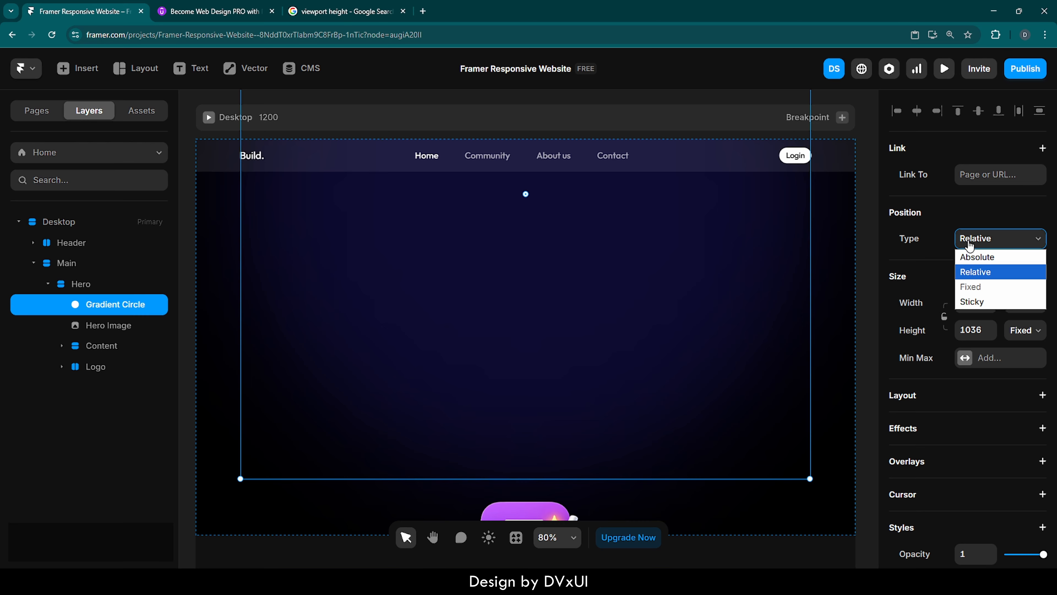
pyautogui.click(970, 257)
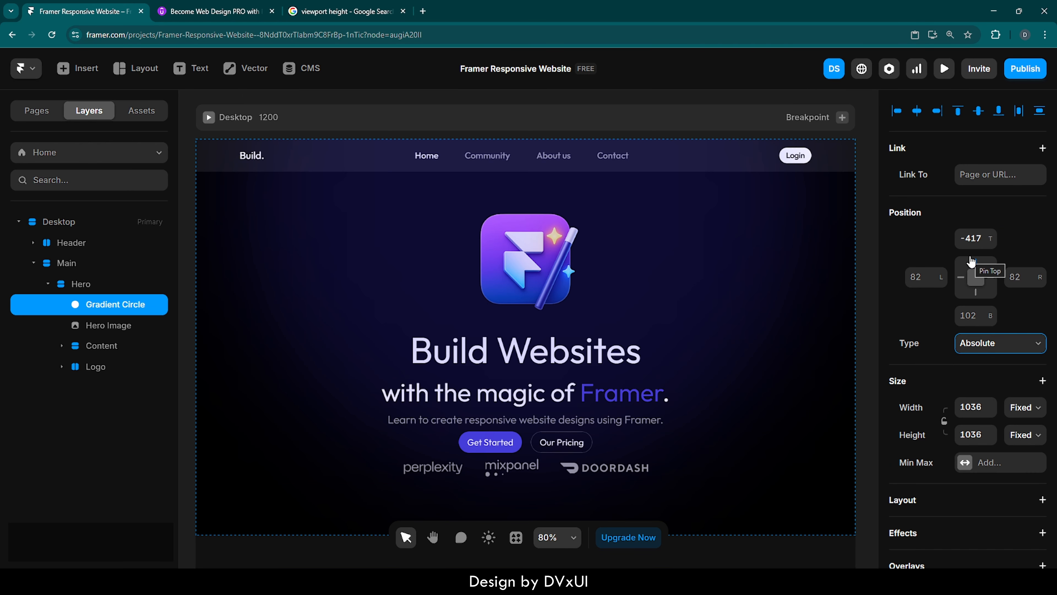
pyautogui.click(981, 238)
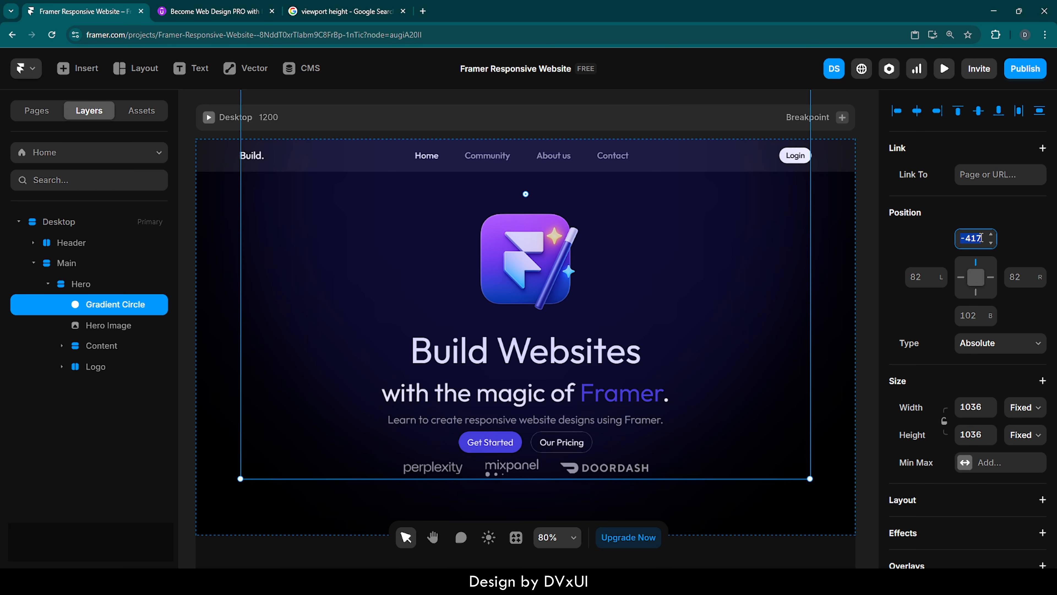
pyautogui.write('-700')
pyautogui.press('Return')
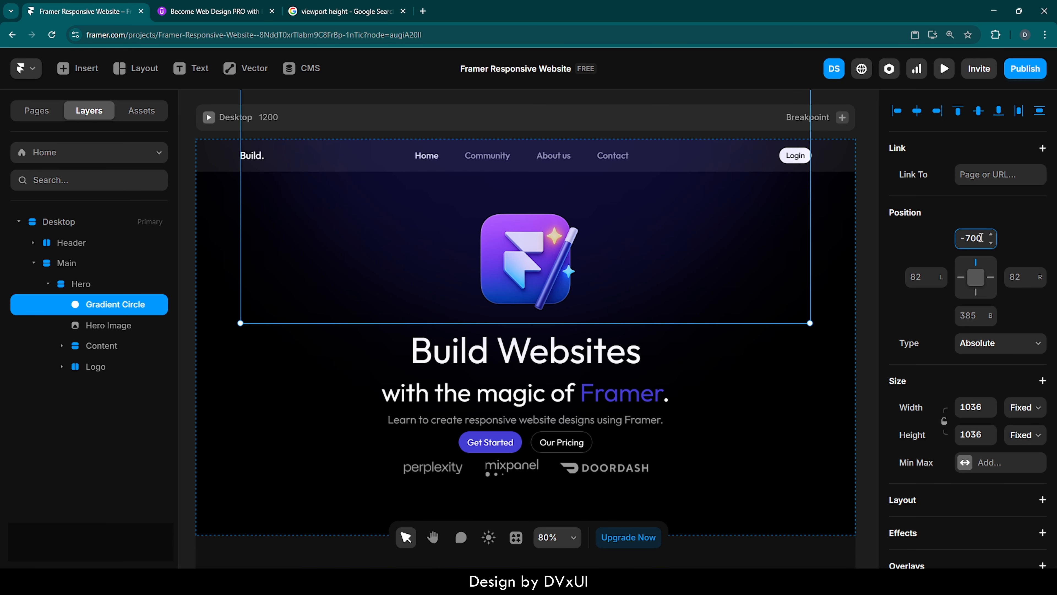
pyautogui.click(861, 198)
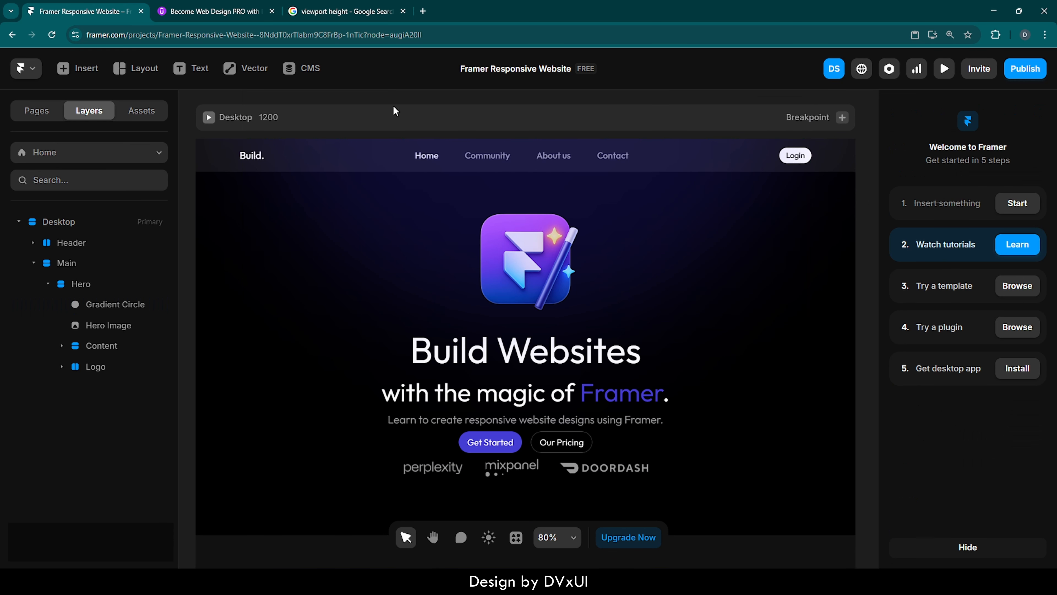
# Preview the Desktop page again and narrow the preview width to check responsiveness.
pyautogui.click(209, 118)
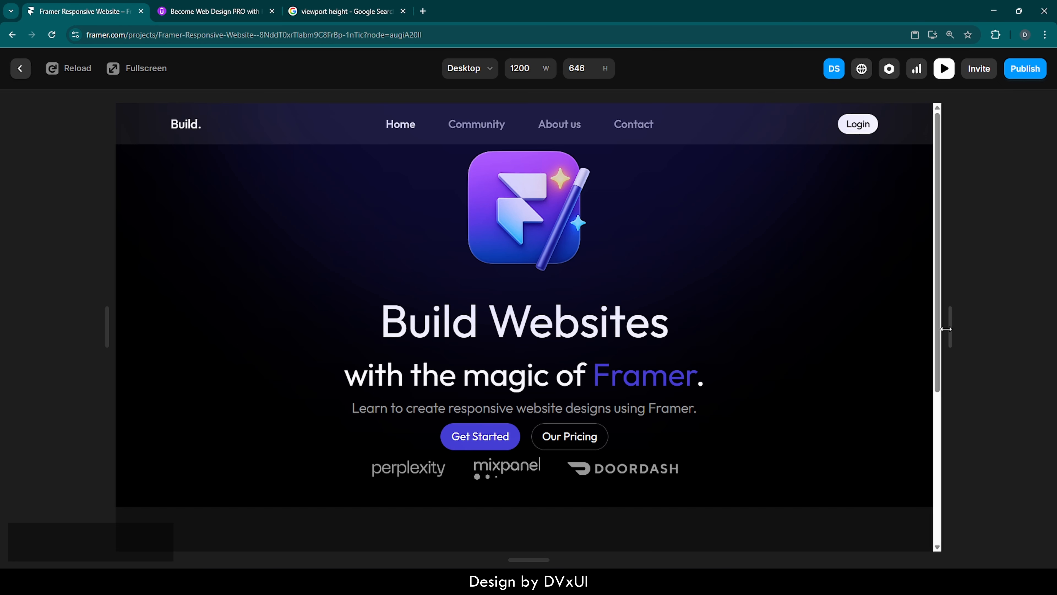
pyautogui.moveTo(950, 326); pyautogui.dragTo(877, 344)
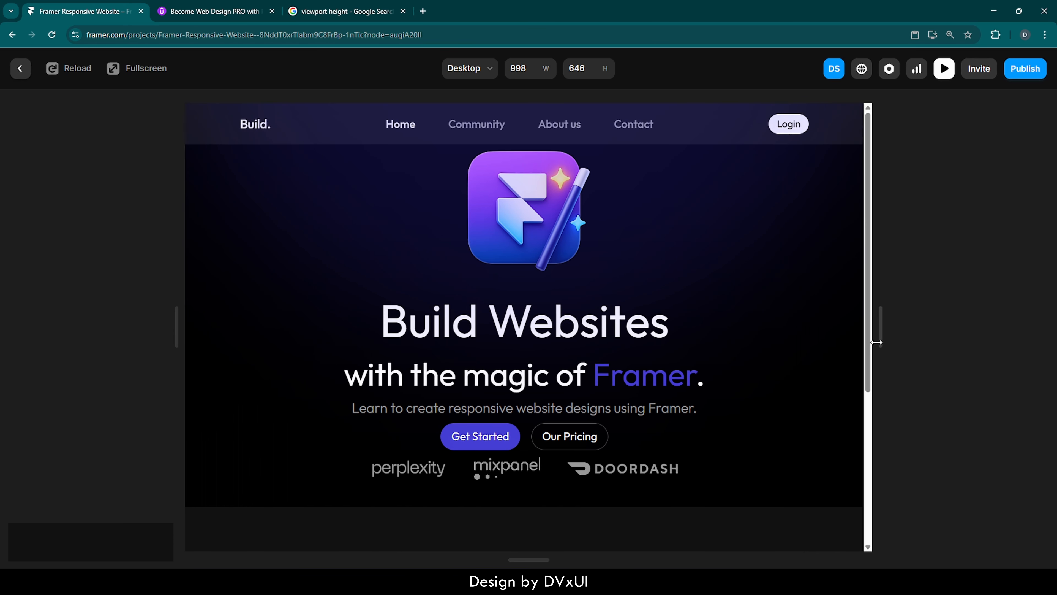
pyautogui.click(20, 69)
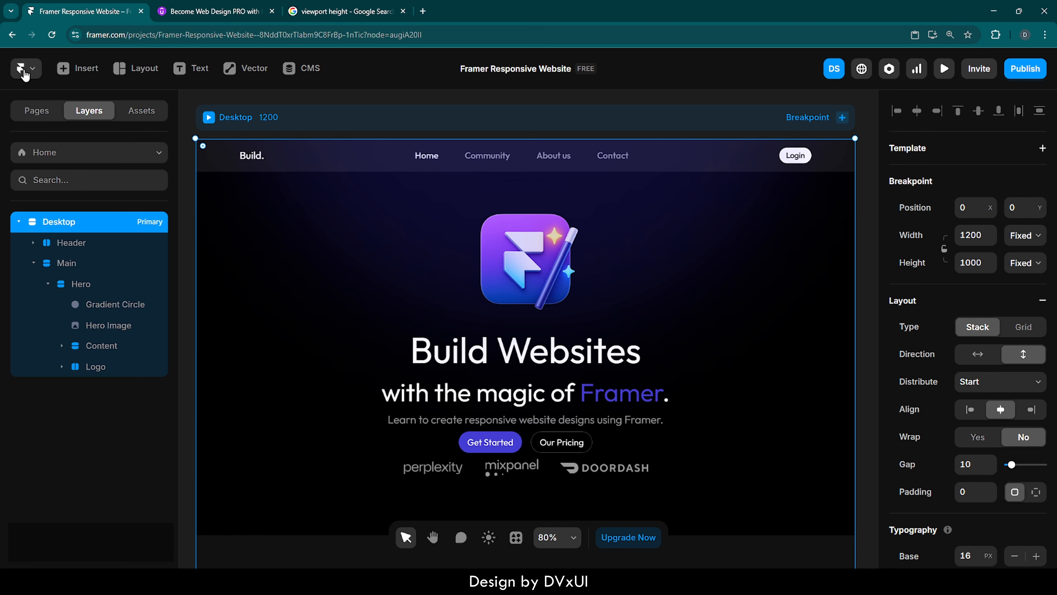
# Select the Hero's child layers in turn to inspect their placement.
pyautogui.scroll(-1, 602, 266)
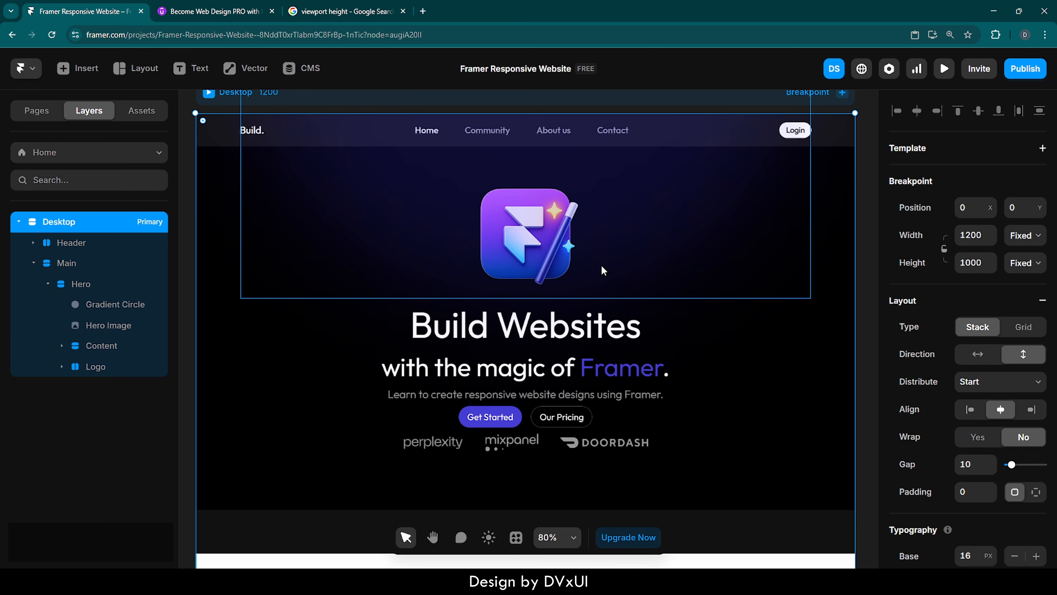
pyautogui.click(534, 217)
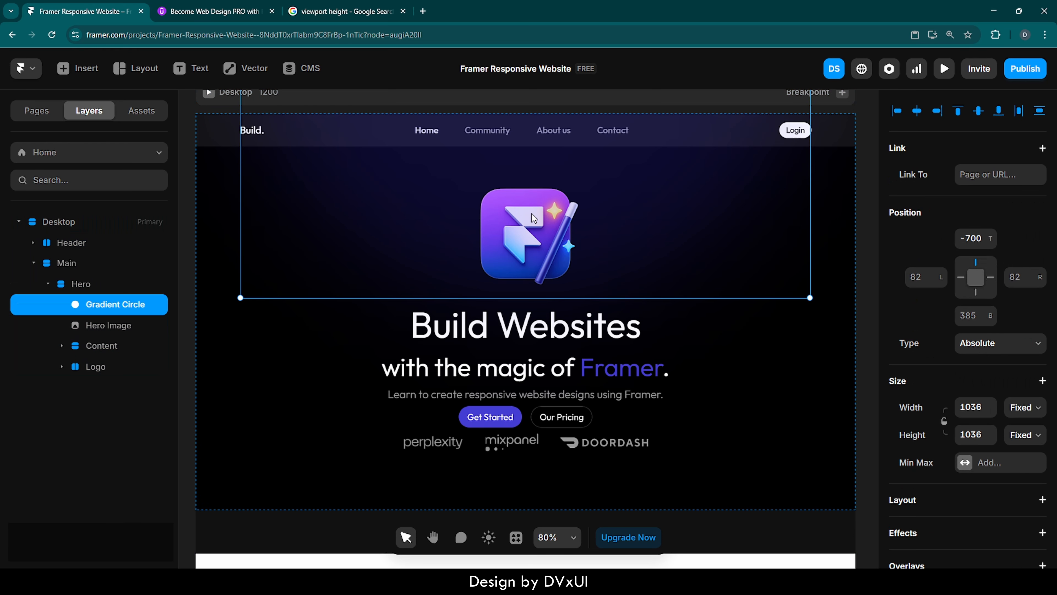
pyautogui.click(87, 363)
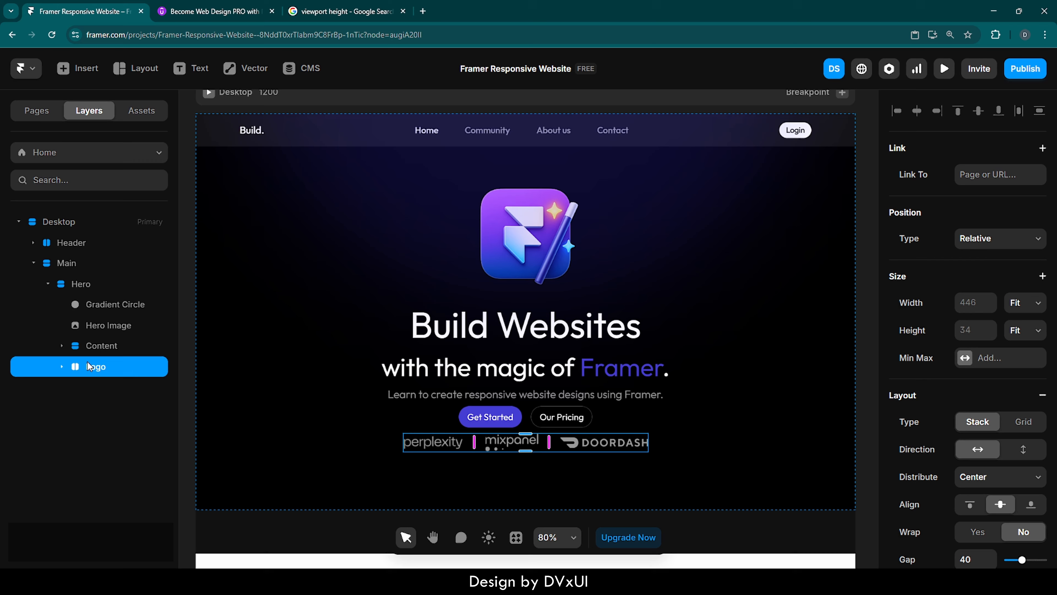
pyautogui.click(92, 325)
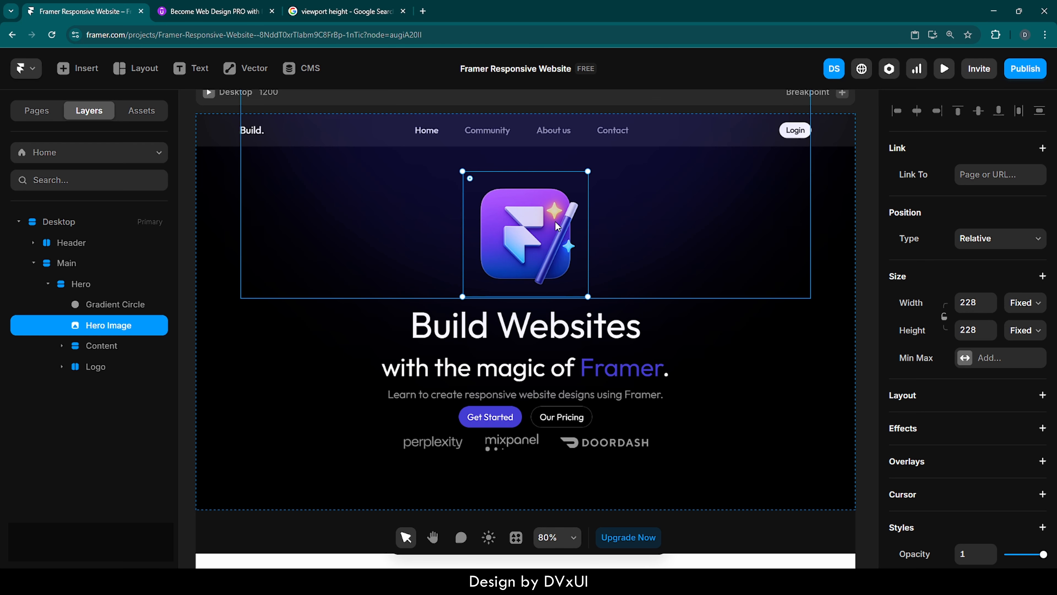
pyautogui.press('alt')
pyautogui.click(378, 286)
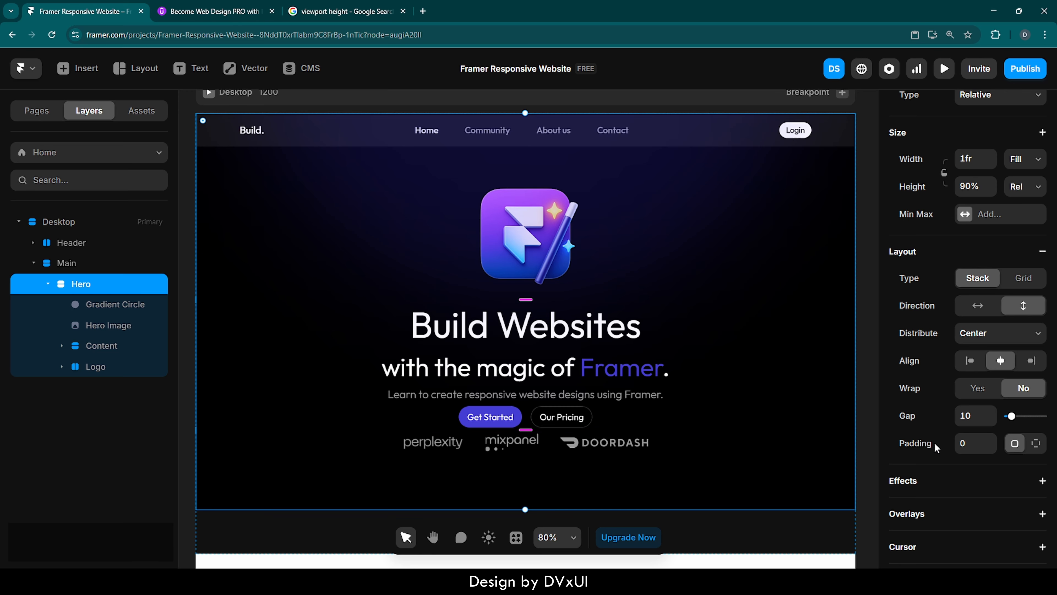
# Set the Hero stack's gap to 100.
pyautogui.click(974, 417)
pyautogui.write('100')
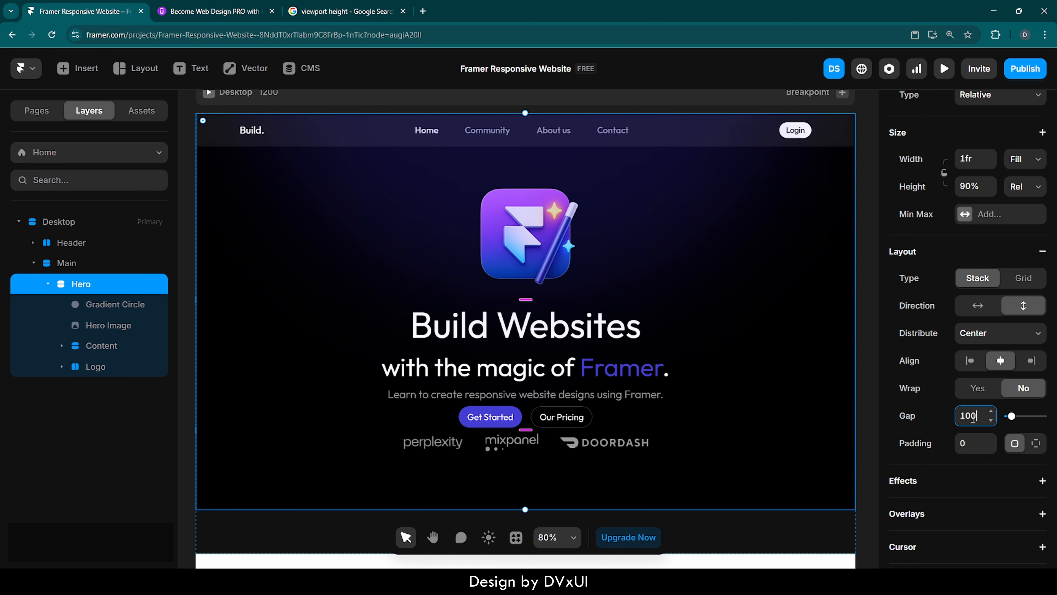
pyautogui.press('Return')
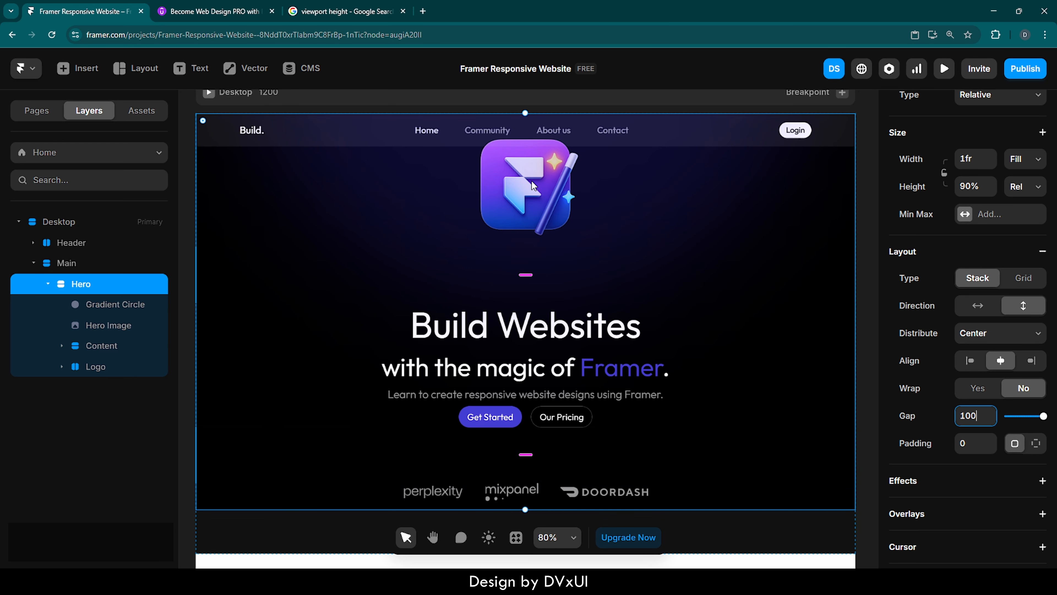
# Wrap the Hero Image and Content layers together in a new stack.
pyautogui.click(524, 218)
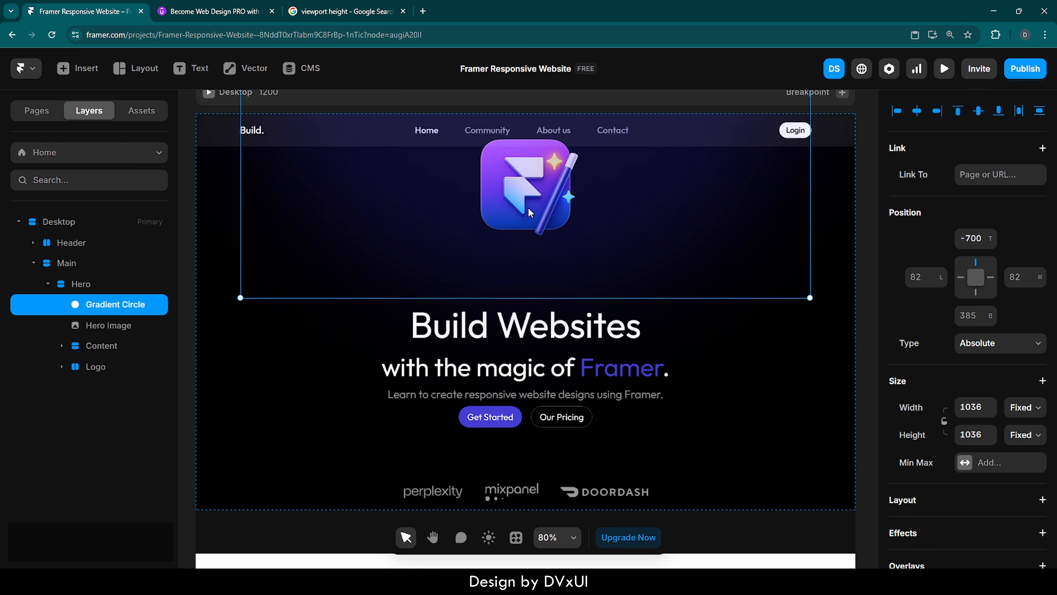
pyautogui.click(100, 327)
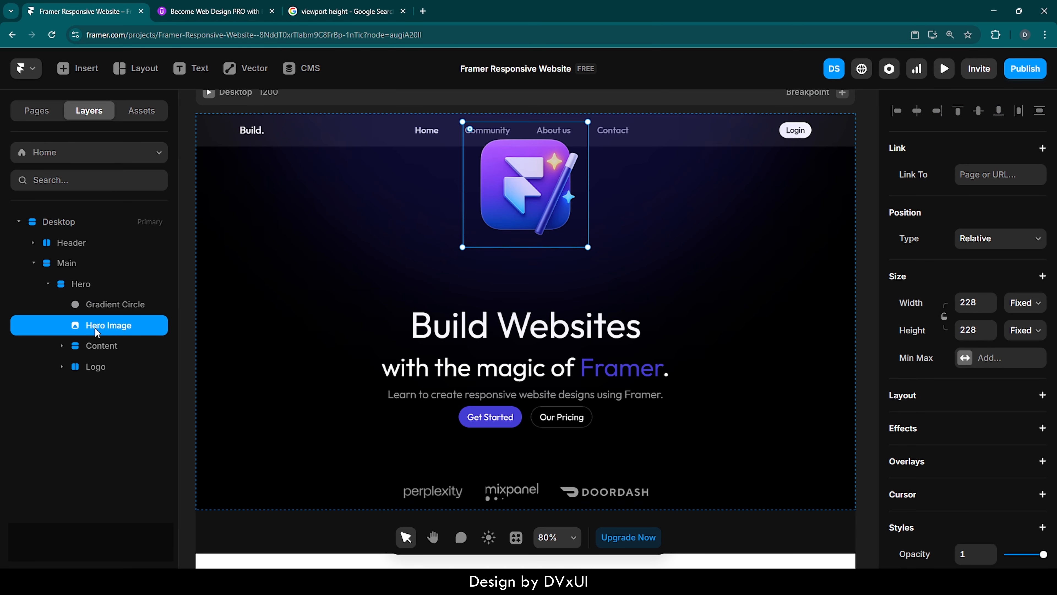
pyautogui.keyDown('shift'); pyautogui.click(111, 349); pyautogui.keyUp('shift')
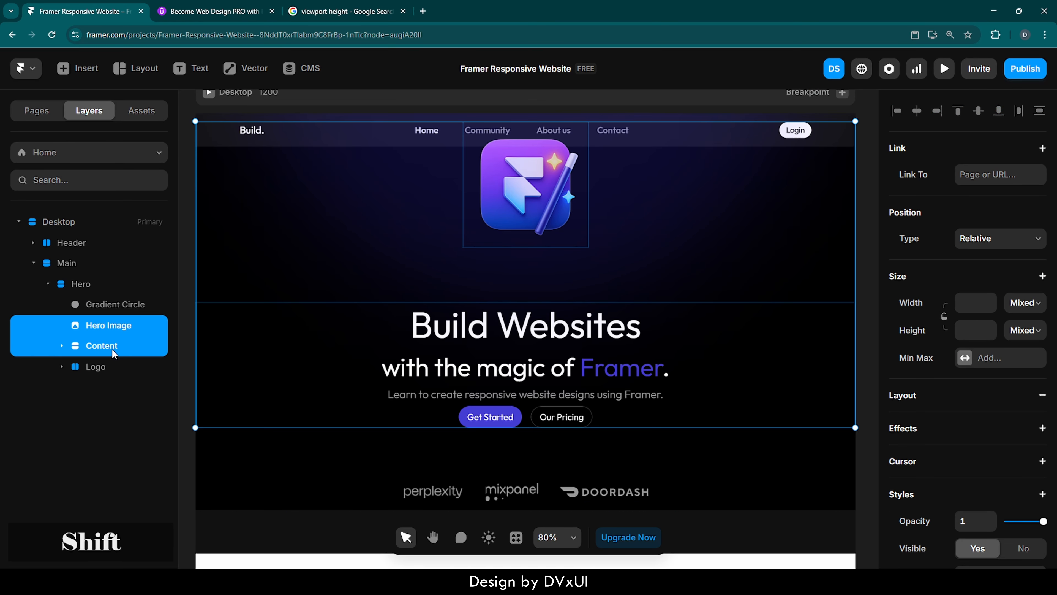
pyautogui.rightClick(485, 343)
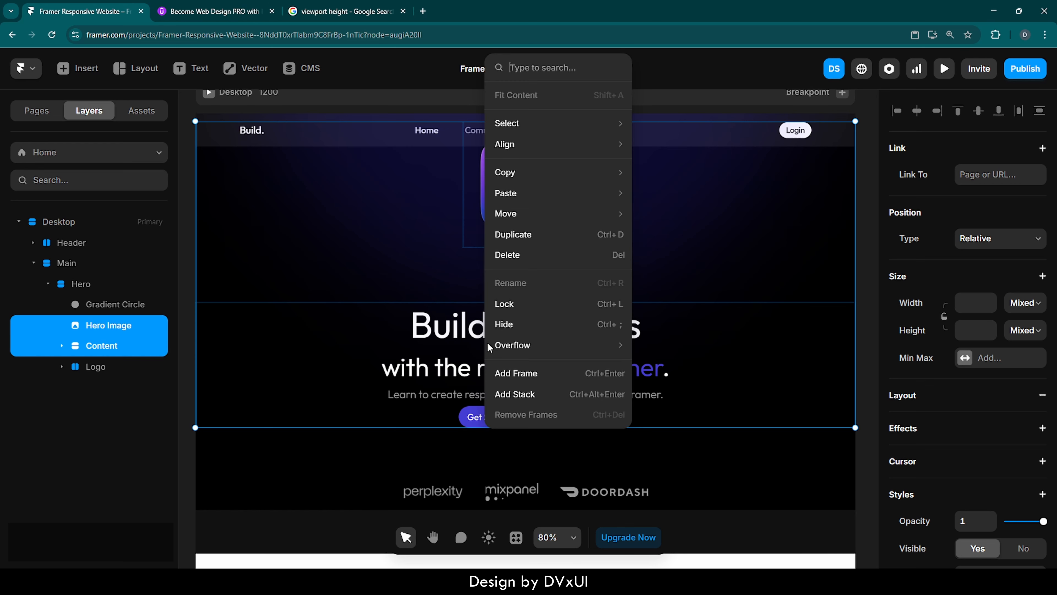
pyautogui.click(515, 395)
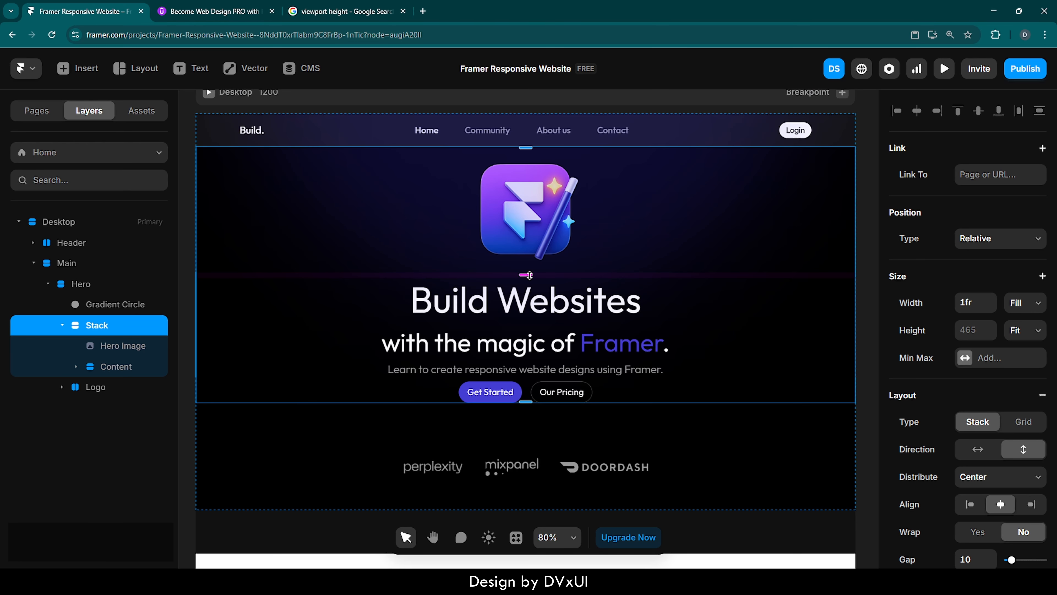
# Set the new stack's gap to 16.
pyautogui.scroll(-4, 949, 449)
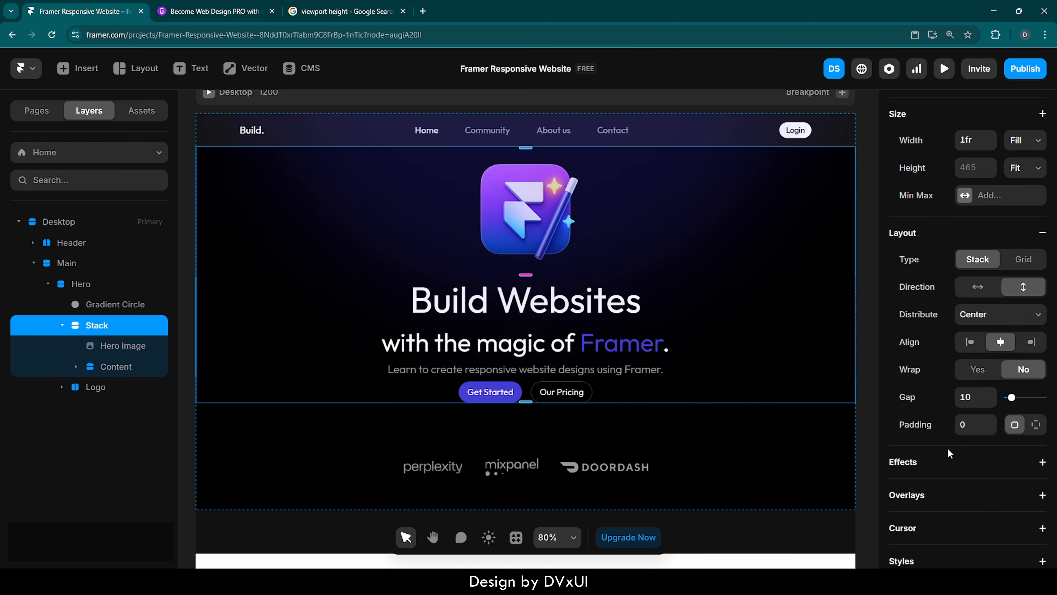
pyautogui.click(977, 396)
pyautogui.write('16')
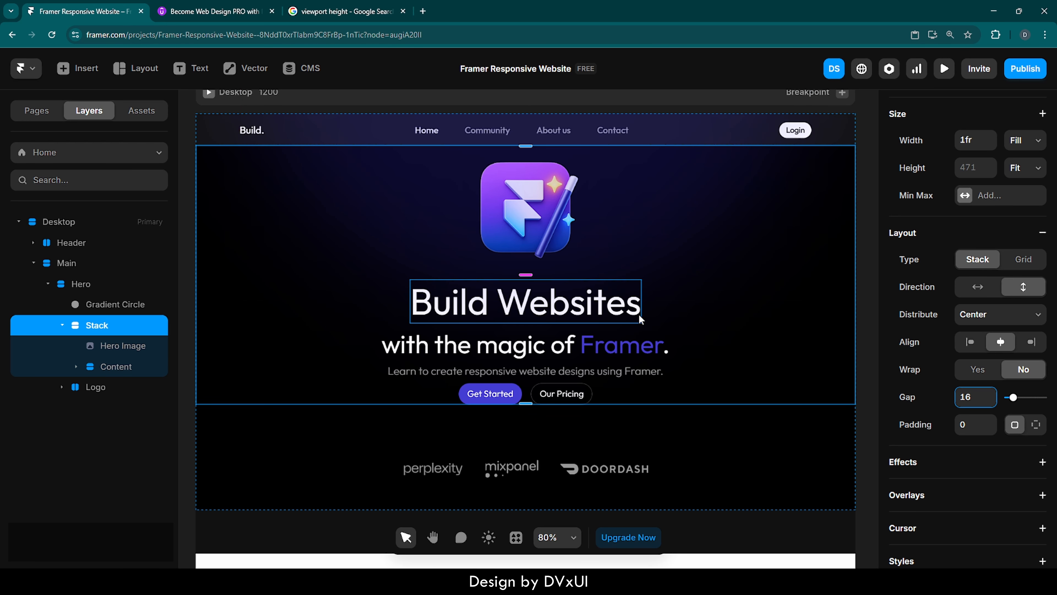
# Set the Headline stack's gap to 8.
pyautogui.click(658, 317)
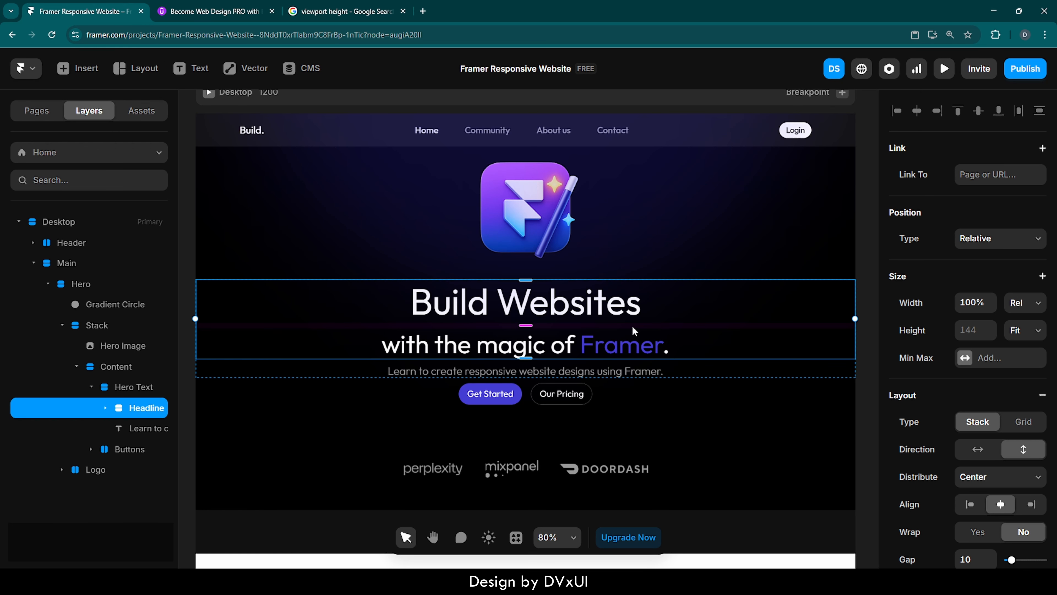
pyautogui.scroll(-3, 960, 524)
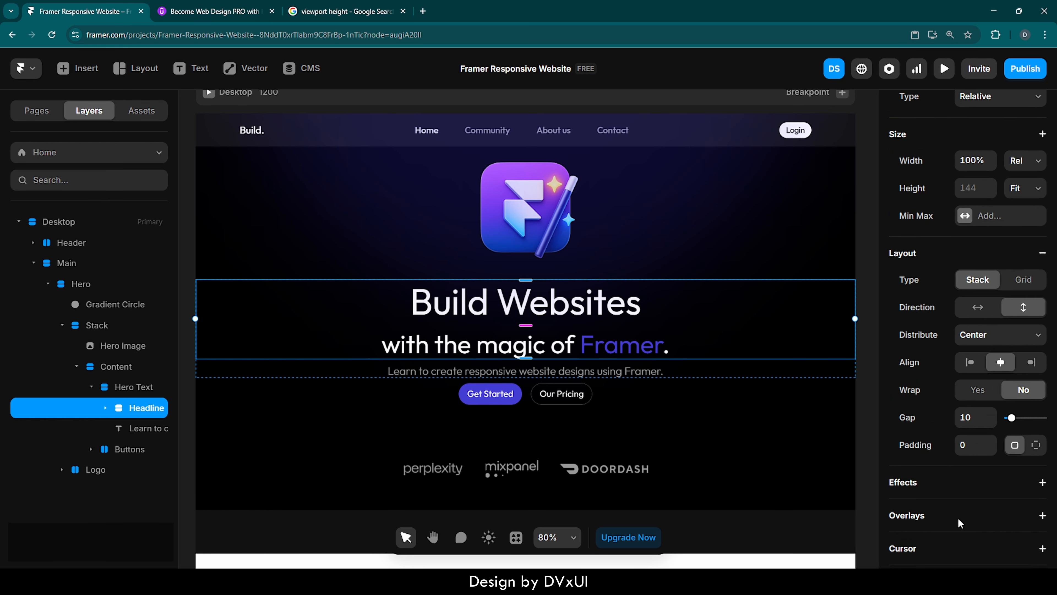
pyautogui.click(976, 416)
pyautogui.write('8')
pyautogui.press('Return')
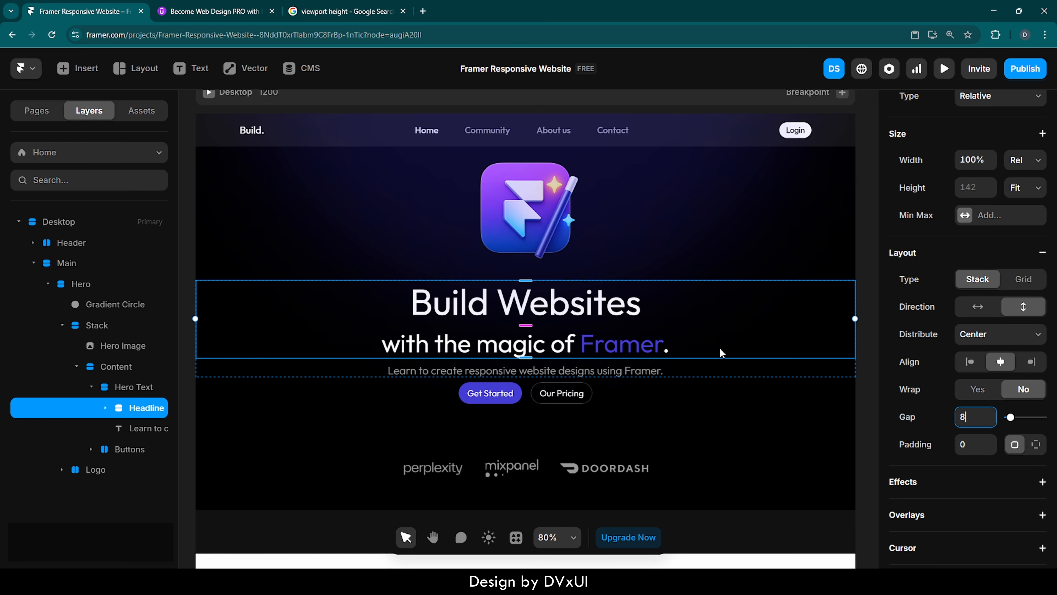
# Make the "Build Websites" text fill the width and center-align it.
pyautogui.click(620, 305)
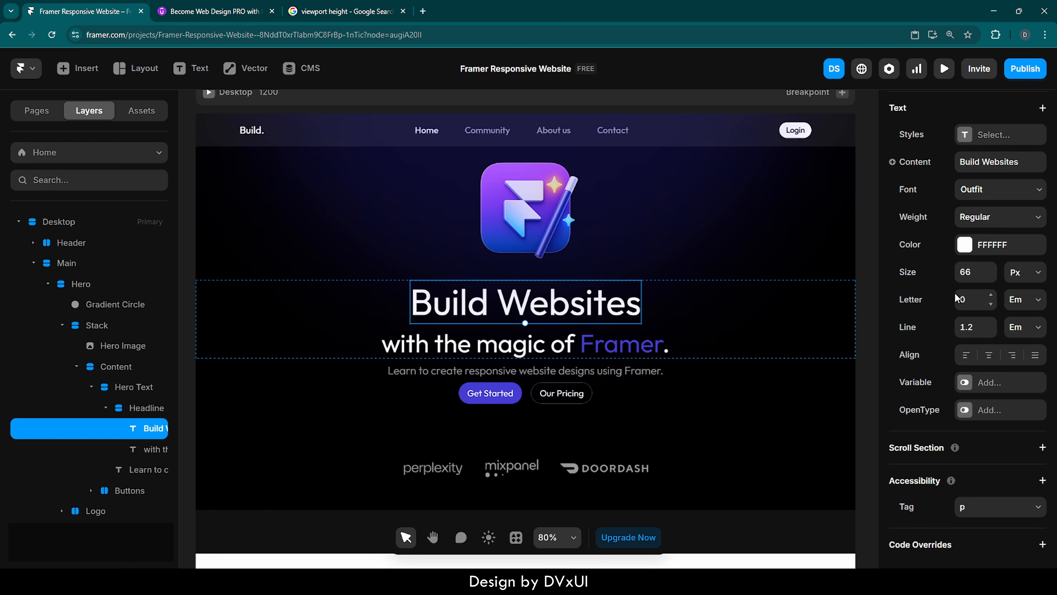
pyautogui.scroll(10, 955, 293)
pyautogui.scroll(3, 956, 298)
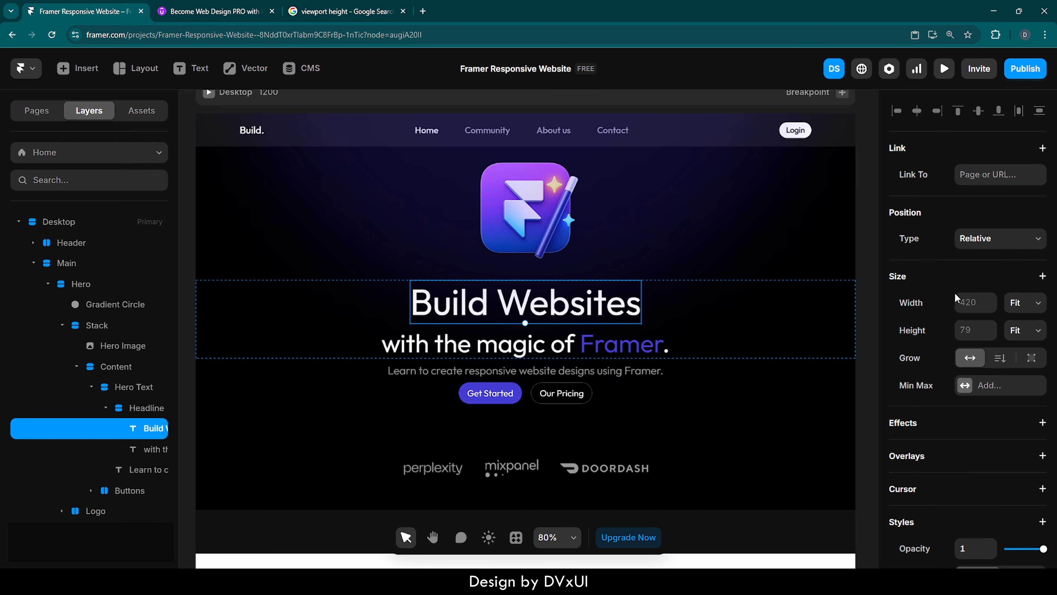
pyautogui.click(1028, 309)
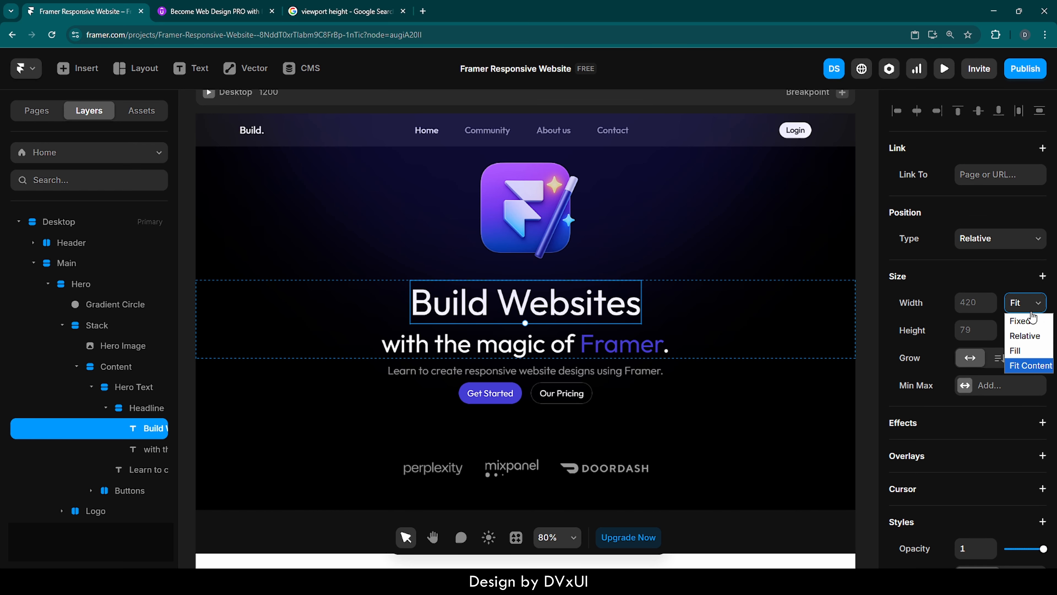
pyautogui.click(1022, 351)
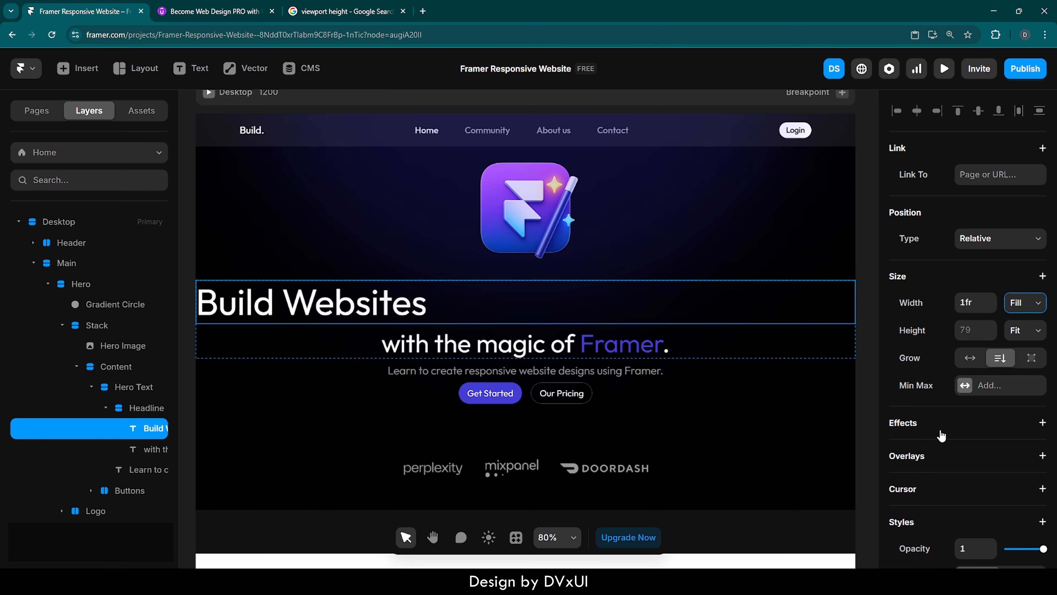
pyautogui.scroll(-10, 927, 475)
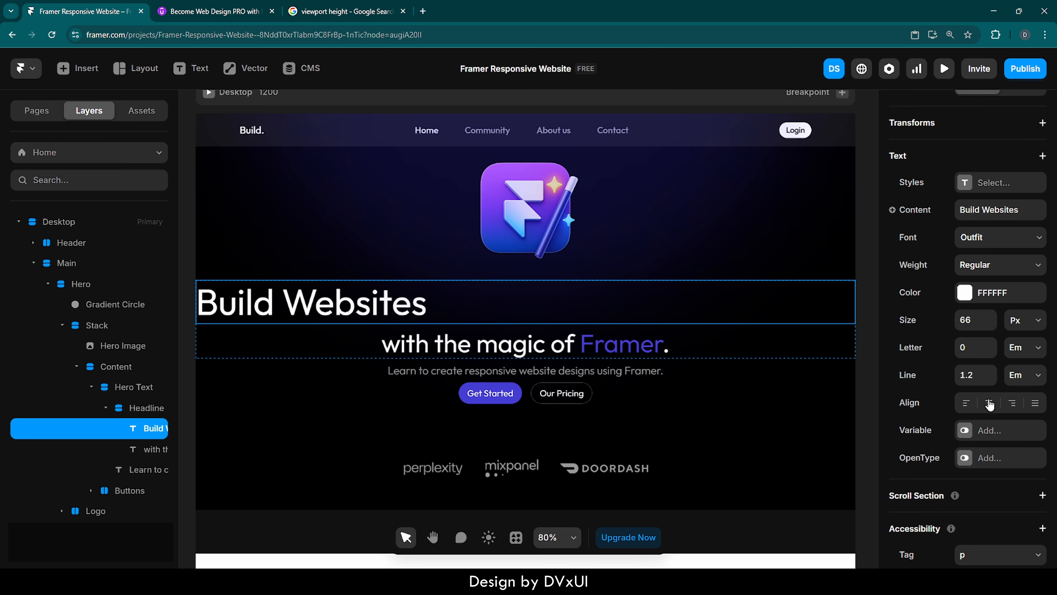
pyautogui.click(989, 404)
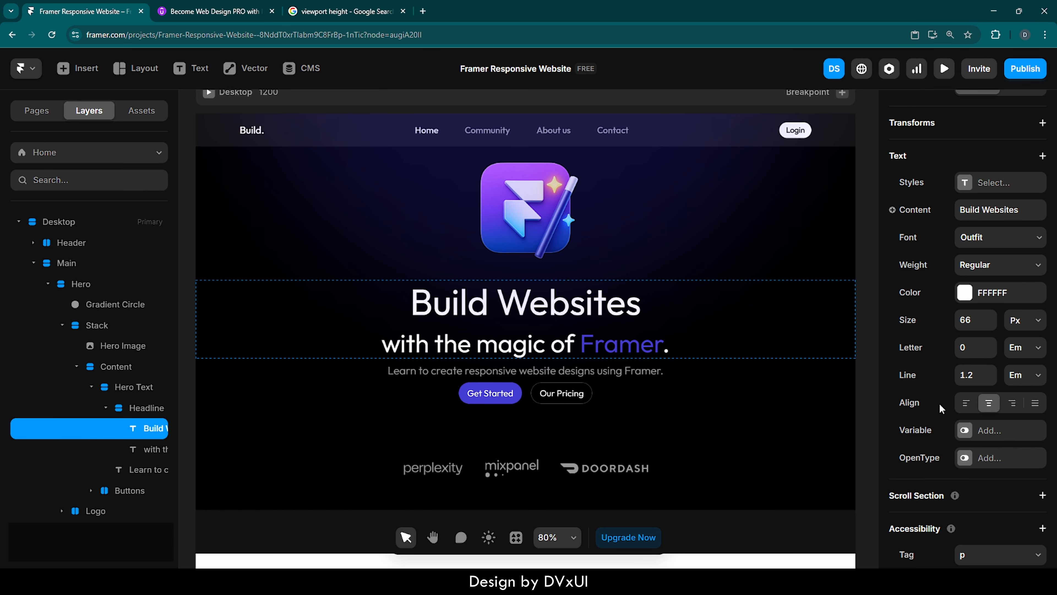
# Make the "with the magic of Framer." text fill the width and center-align it.
pyautogui.click(603, 335)
pyautogui.scroll(10, 953, 311)
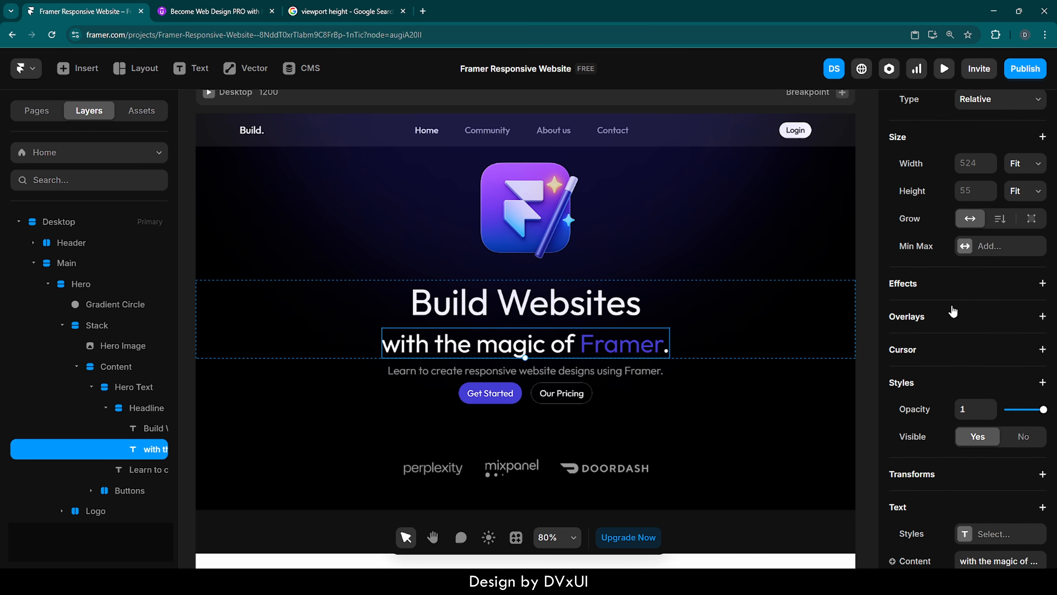
pyautogui.click(1018, 263)
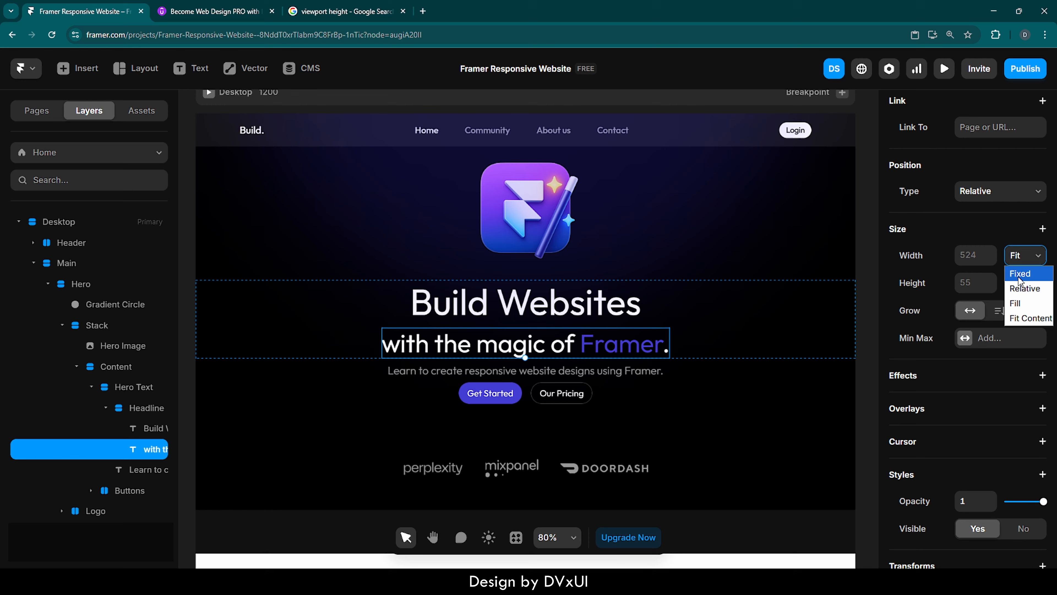
pyautogui.click(1017, 303)
pyautogui.scroll(-2, 948, 471)
pyautogui.scroll(-5, 949, 471)
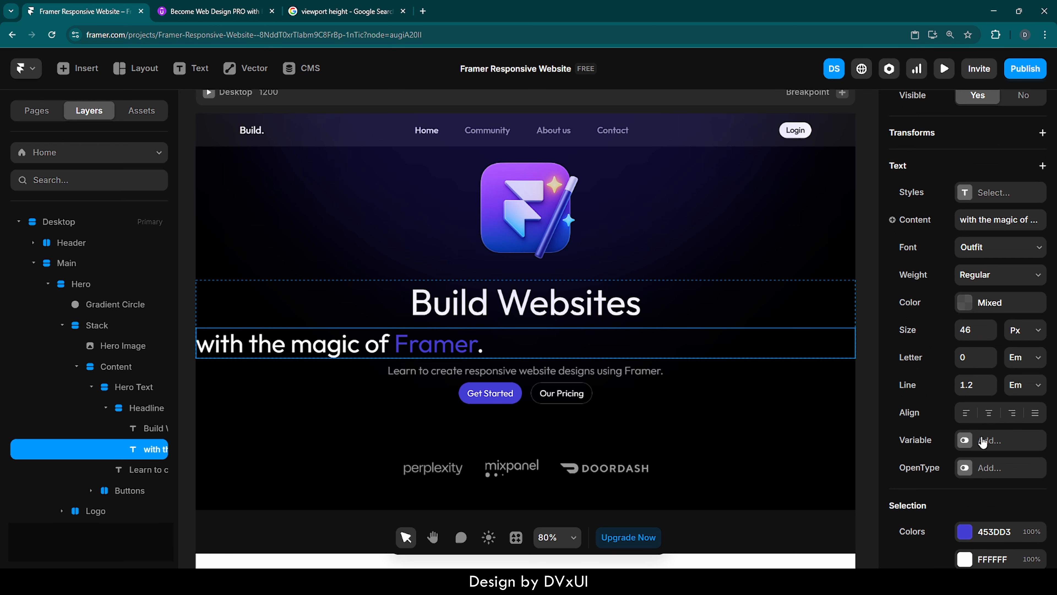
pyautogui.click(990, 413)
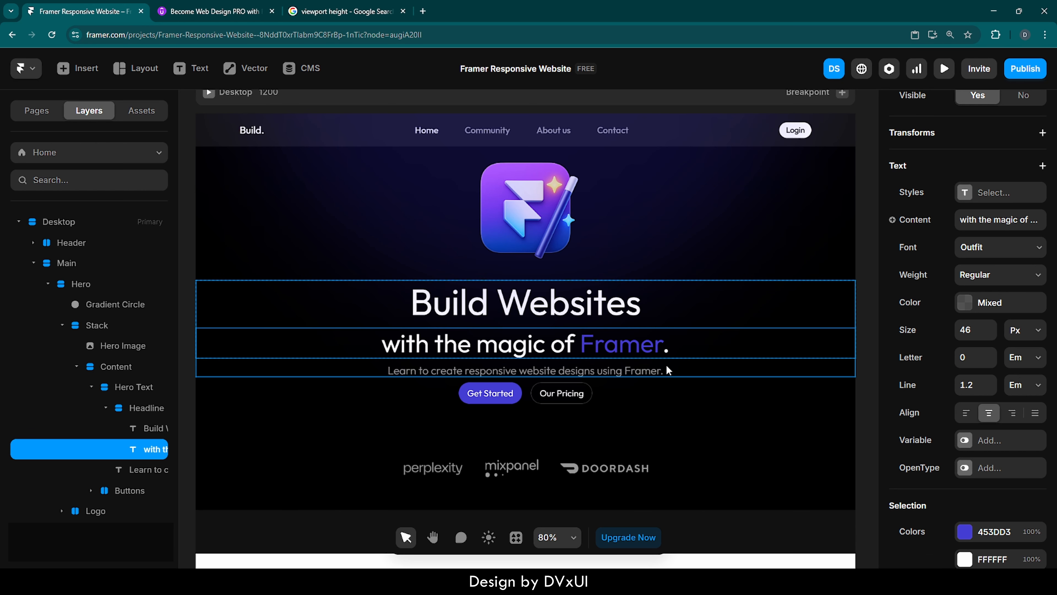
# Set the Hero Text stack's gap to 24.
pyautogui.click(673, 364)
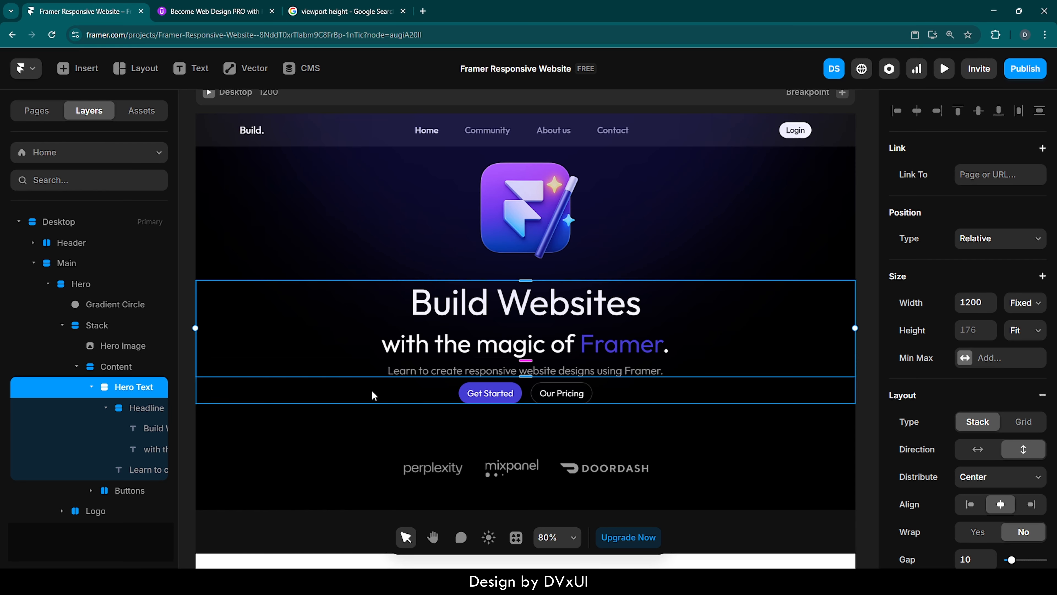
pyautogui.scroll(-2, 976, 491)
pyautogui.scroll(-1, 977, 493)
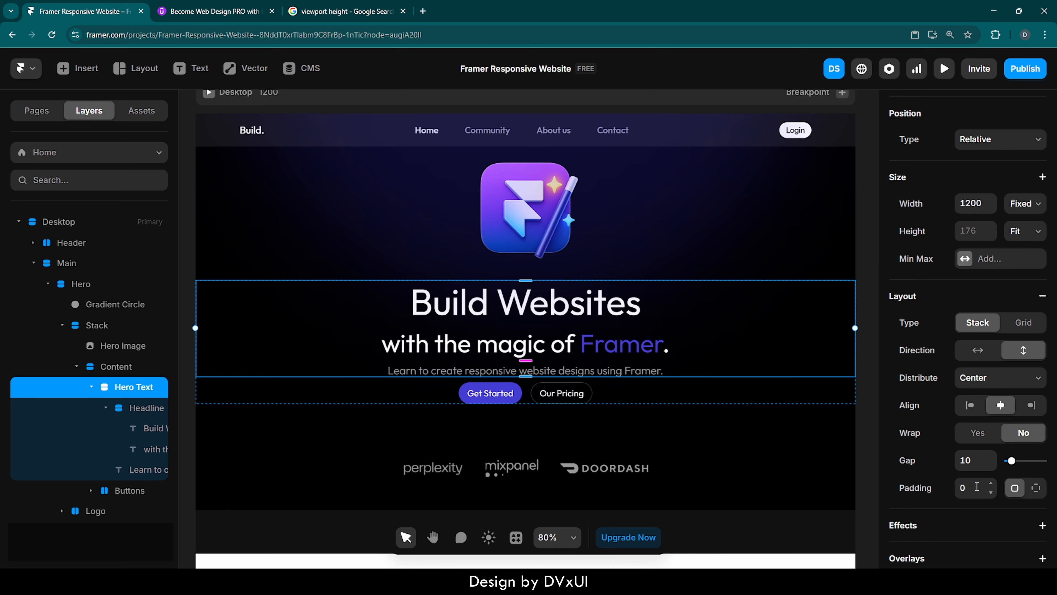
pyautogui.click(971, 460)
pyautogui.write('24')
pyautogui.press('Return')
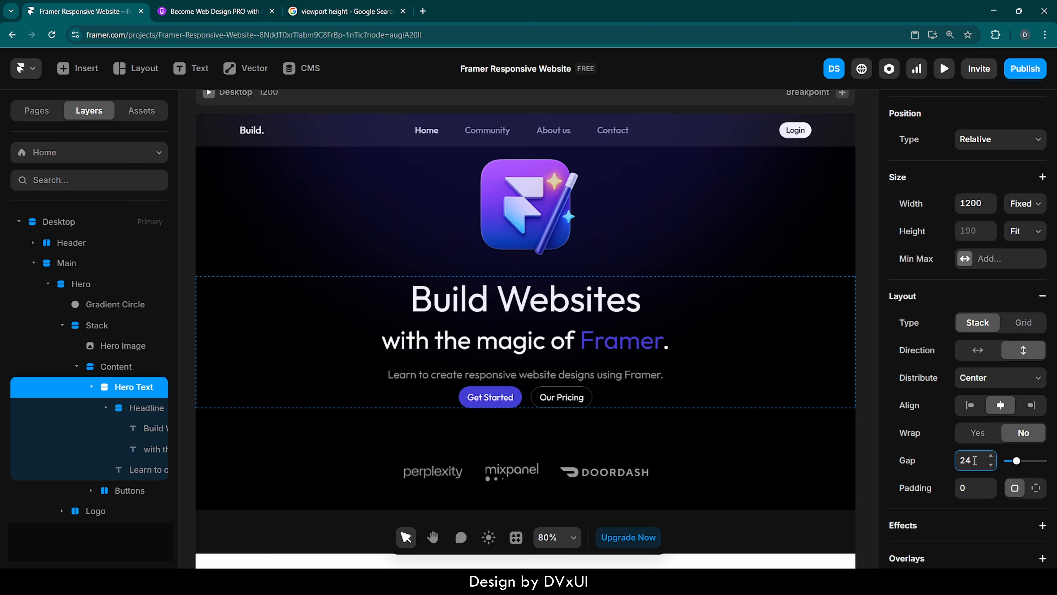
# Make the subheading text fill the width and center-align it.
pyautogui.click(644, 371)
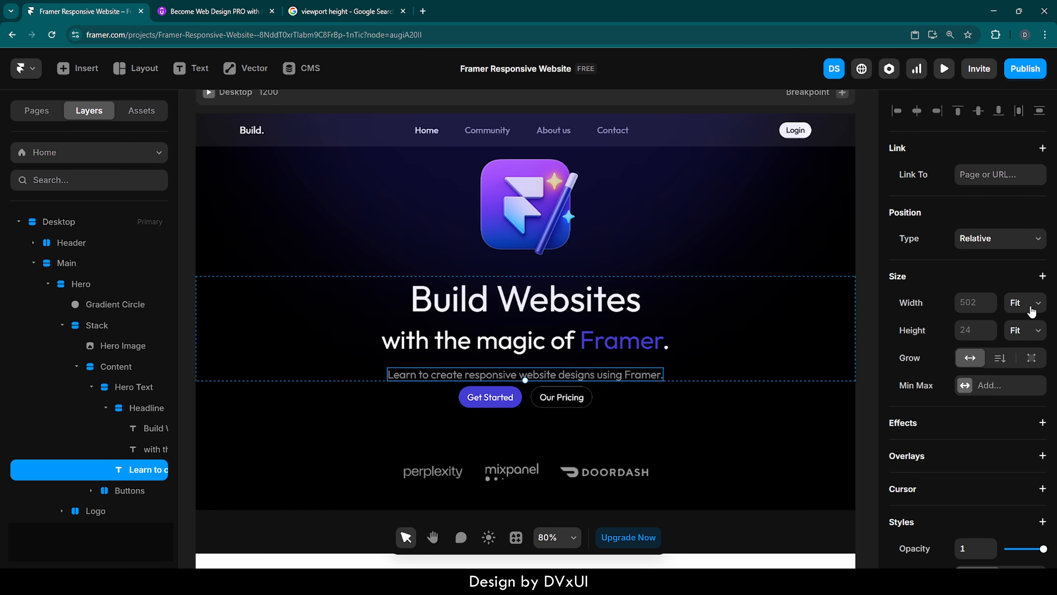
pyautogui.click(1034, 310)
pyautogui.click(1024, 351)
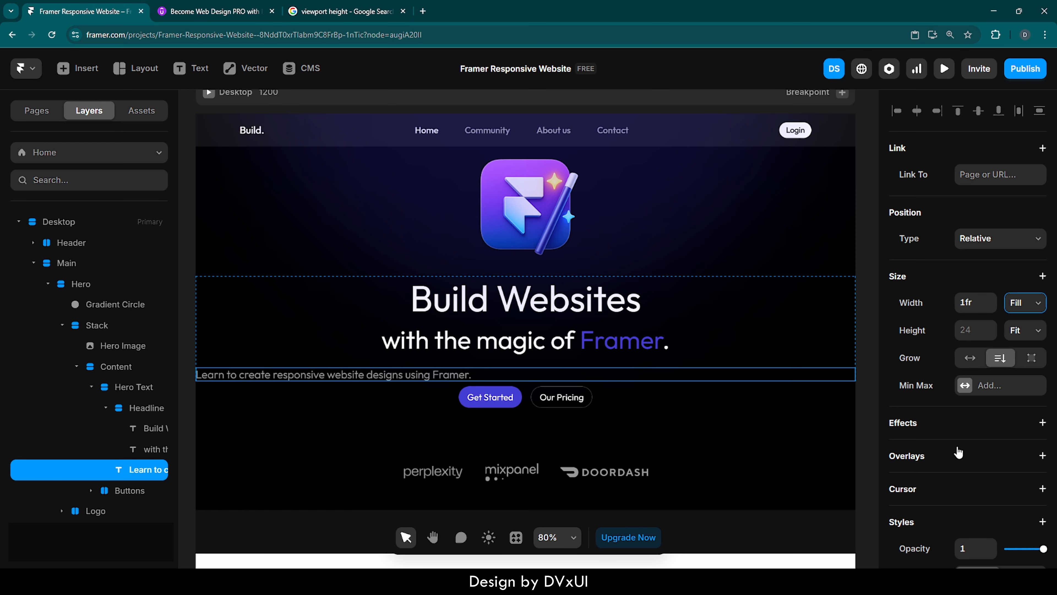
pyautogui.scroll(-10, 973, 457)
pyautogui.click(989, 473)
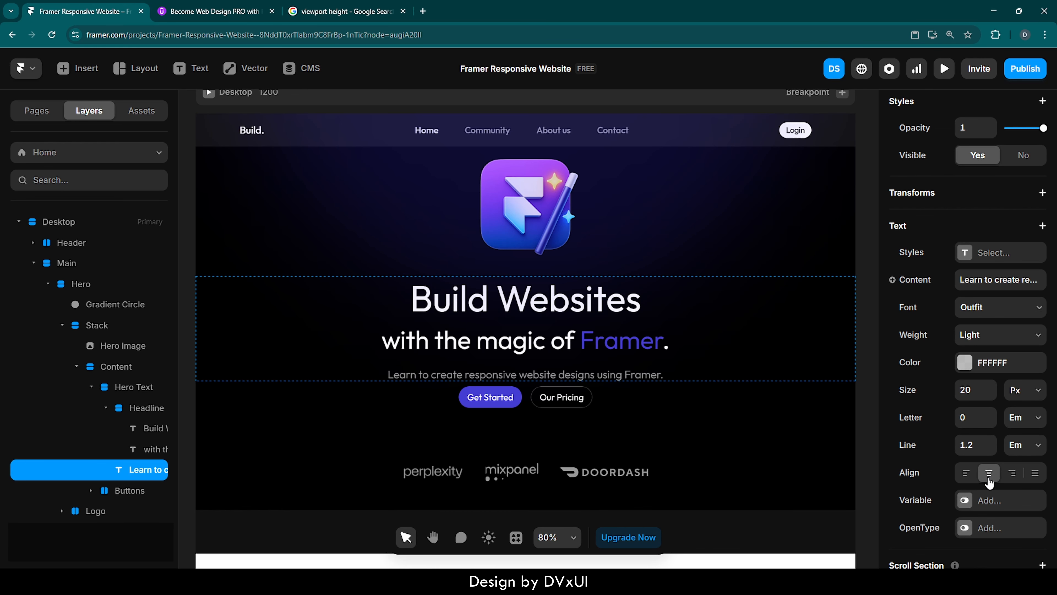
# Set the Content stack's gap to 32.
pyautogui.click(682, 386)
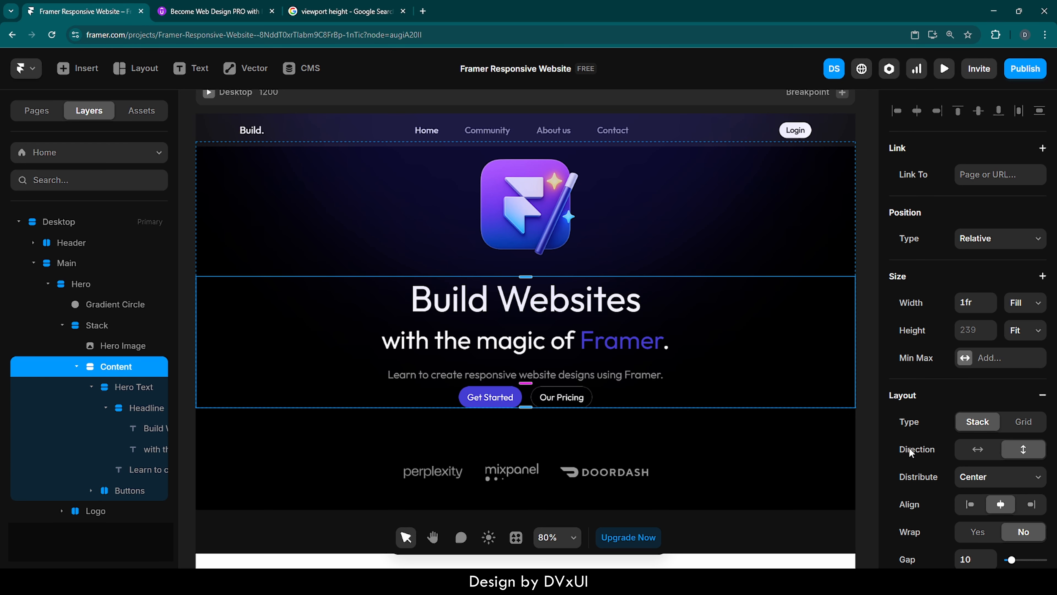
pyautogui.scroll(-3, 928, 485)
pyautogui.scroll(-1, 927, 485)
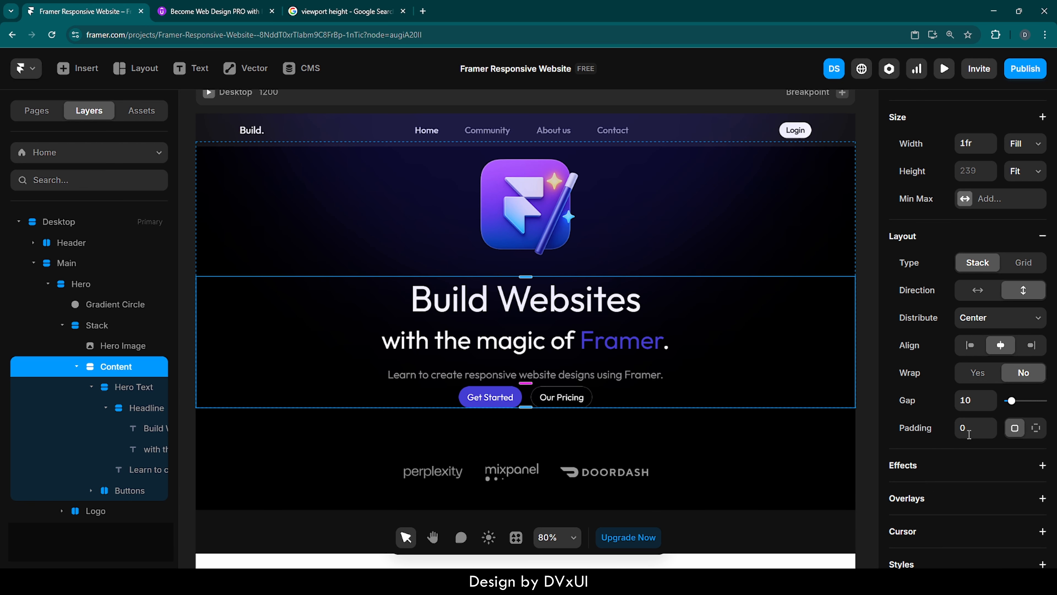
pyautogui.click(975, 403)
pyautogui.write('32')
pyautogui.press('Return')
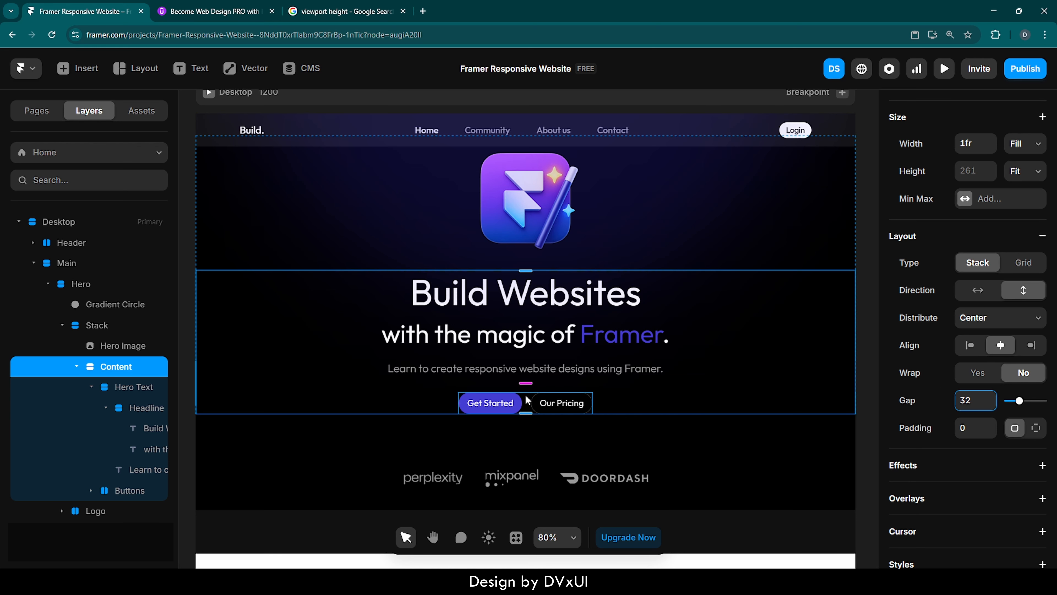
# Set the Buttons stack's width to Fill.
pyautogui.click(525, 407)
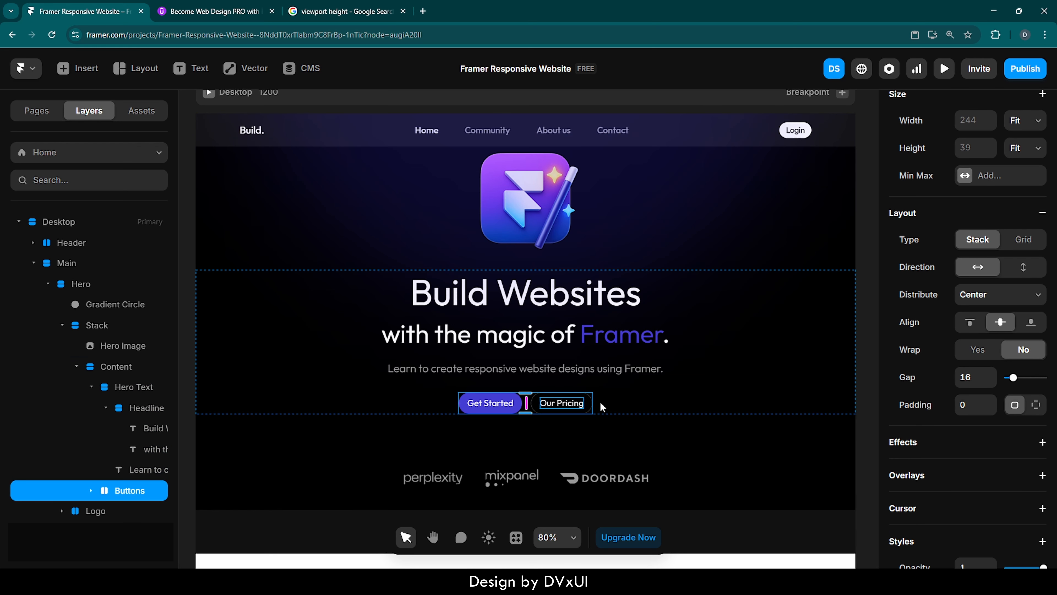
pyautogui.scroll(4, 968, 397)
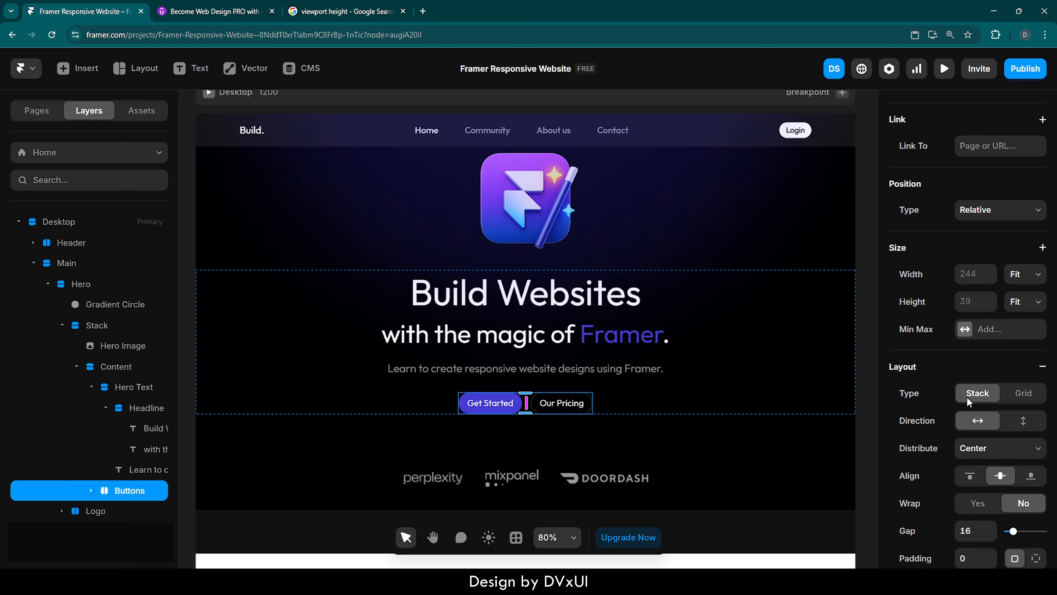
pyautogui.click(1026, 296)
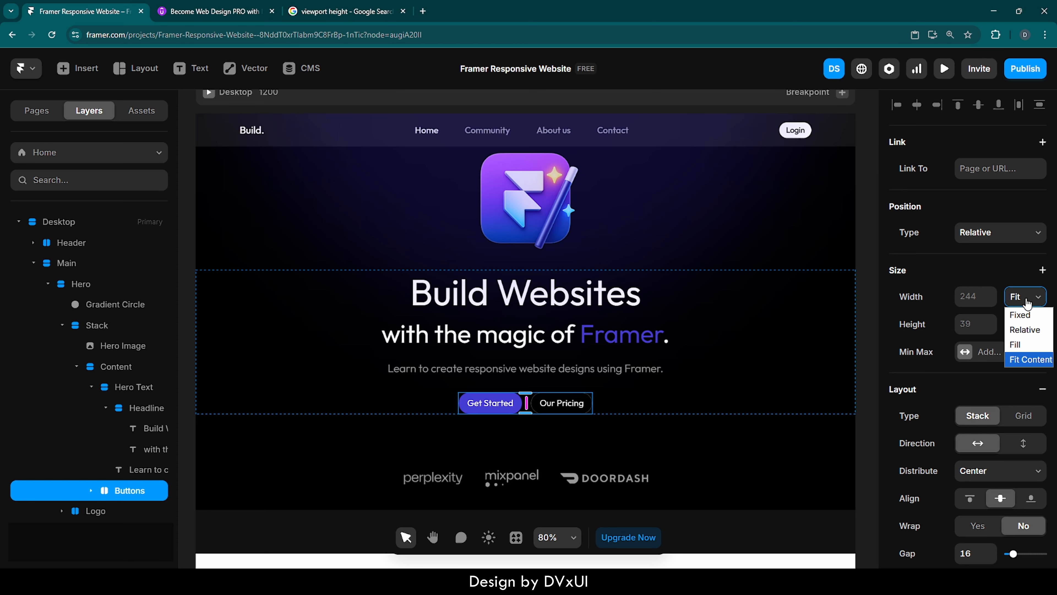
pyautogui.click(1022, 345)
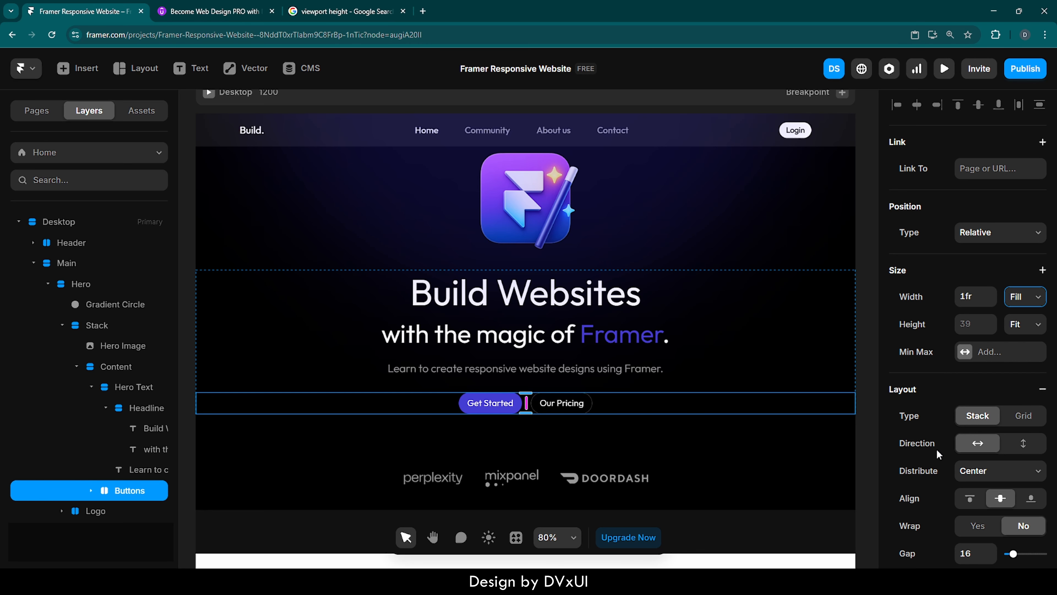
pyautogui.scroll(-4, 939, 469)
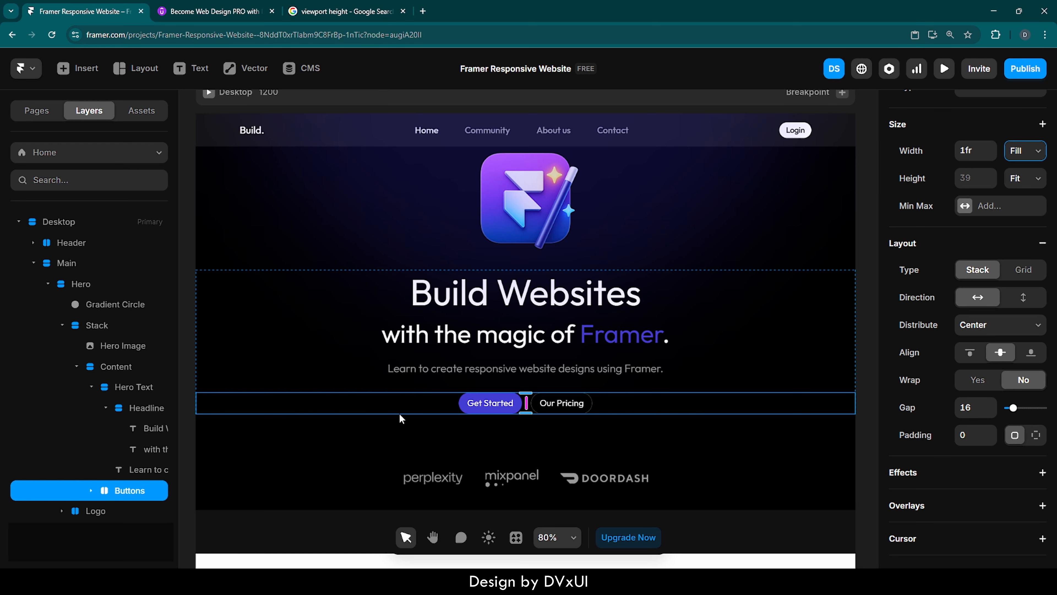
pyautogui.scroll(-1, 629, 457)
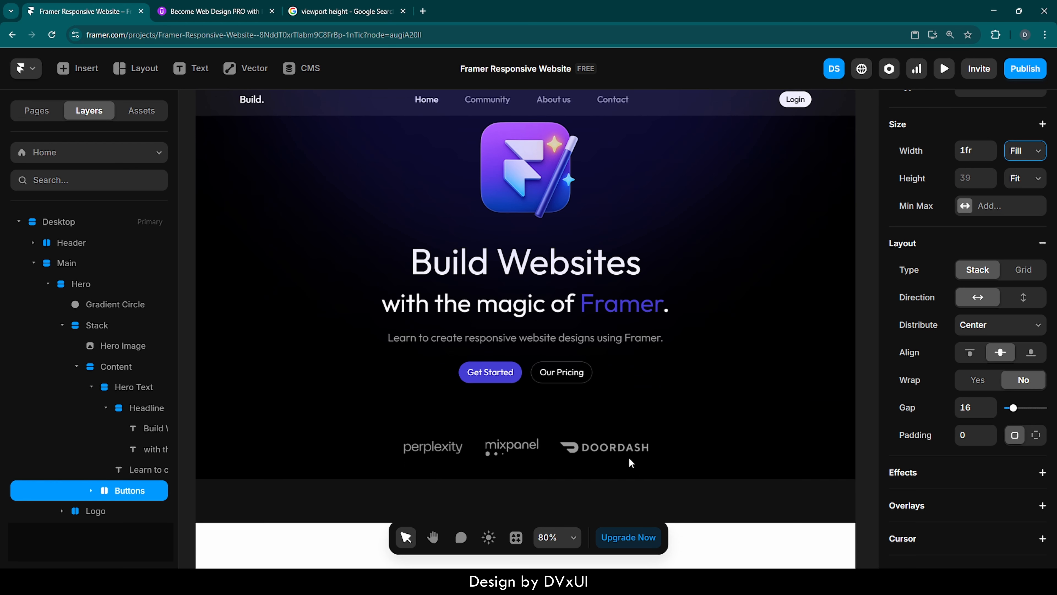
pyautogui.click(683, 431)
pyautogui.scroll(1, 677, 422)
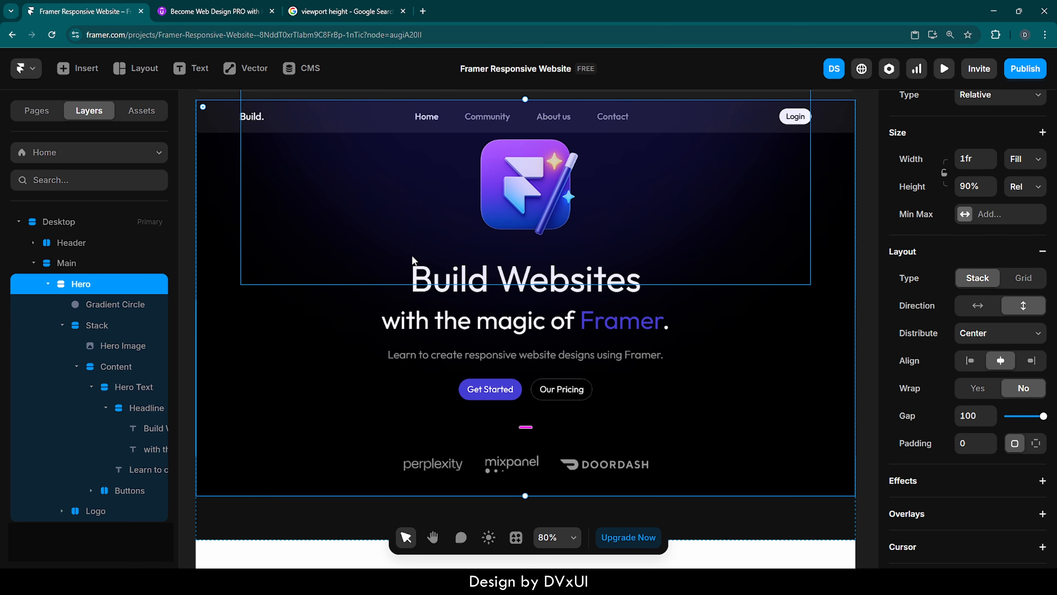
# Rename the Stack layer inside Hero as "Content + Image".
pyautogui.click(76, 366)
pyautogui.click(107, 371)
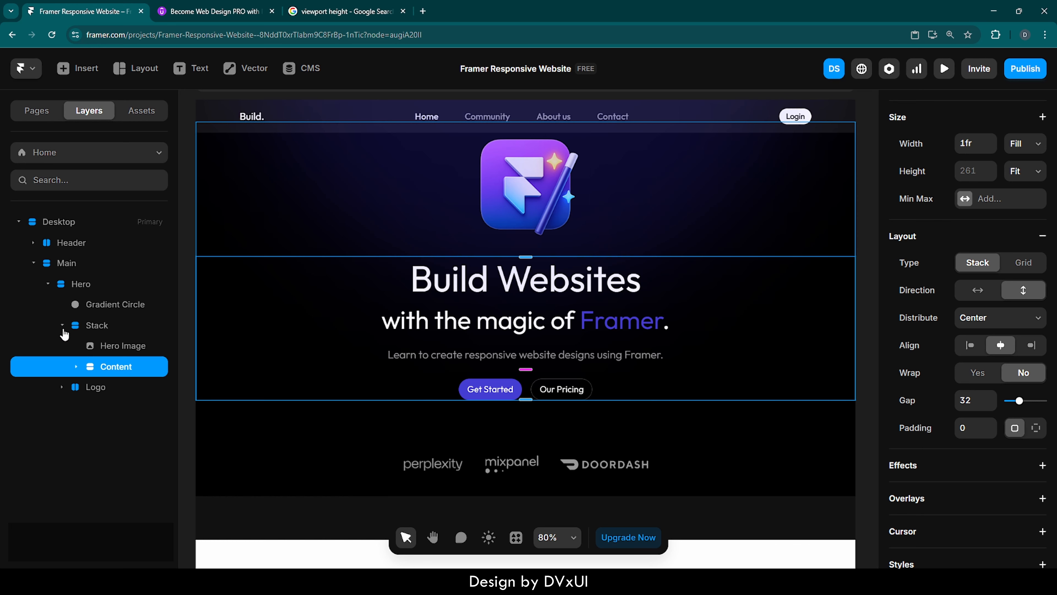
pyautogui.click(62, 326)
pyautogui.click(97, 326)
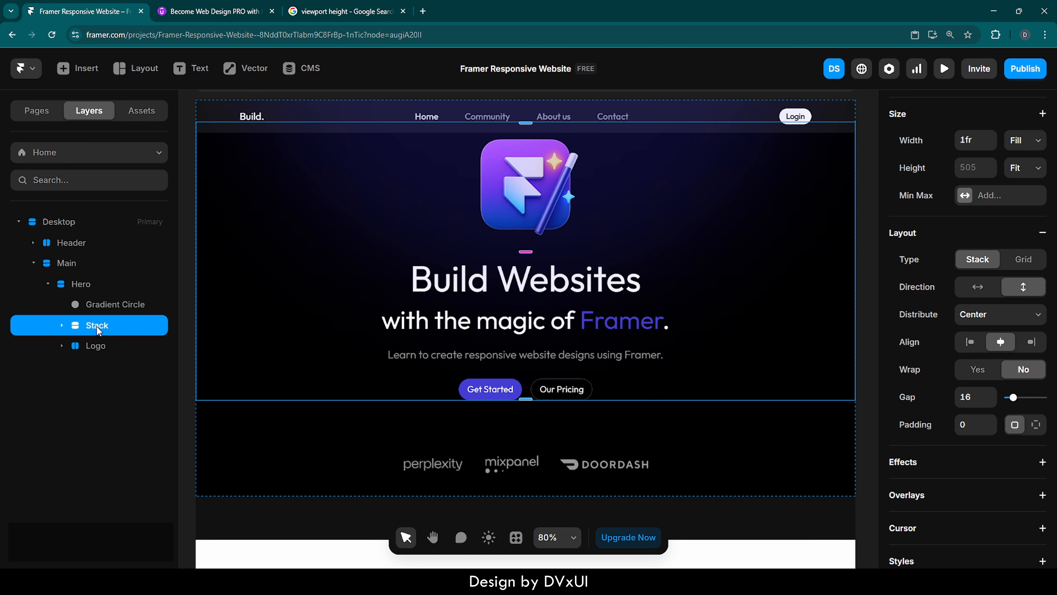
pyautogui.doubleClick(97, 326)
pyautogui.write('Con')
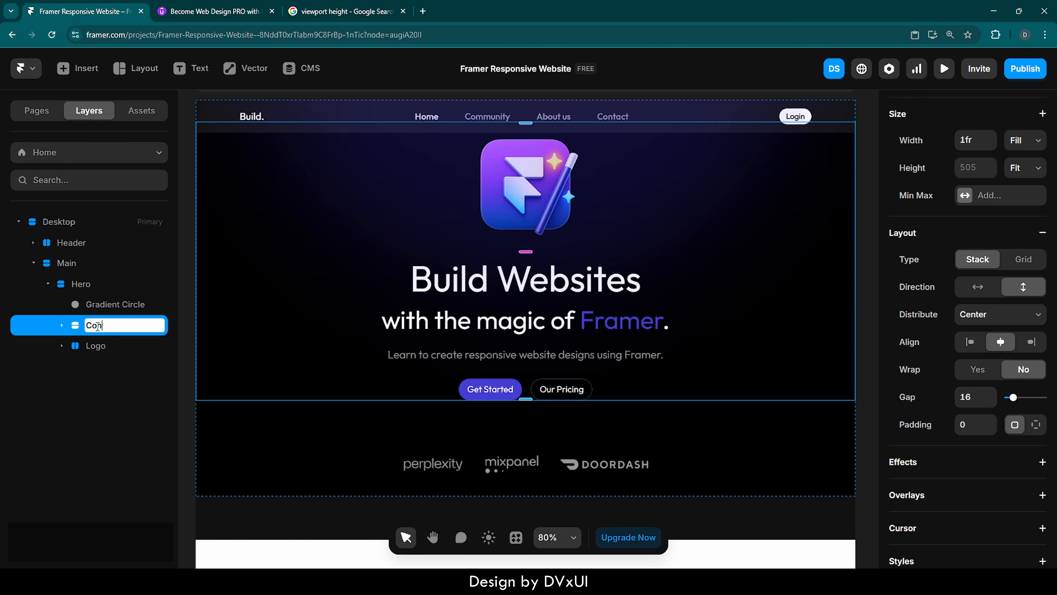
pyautogui.write('tent + ')
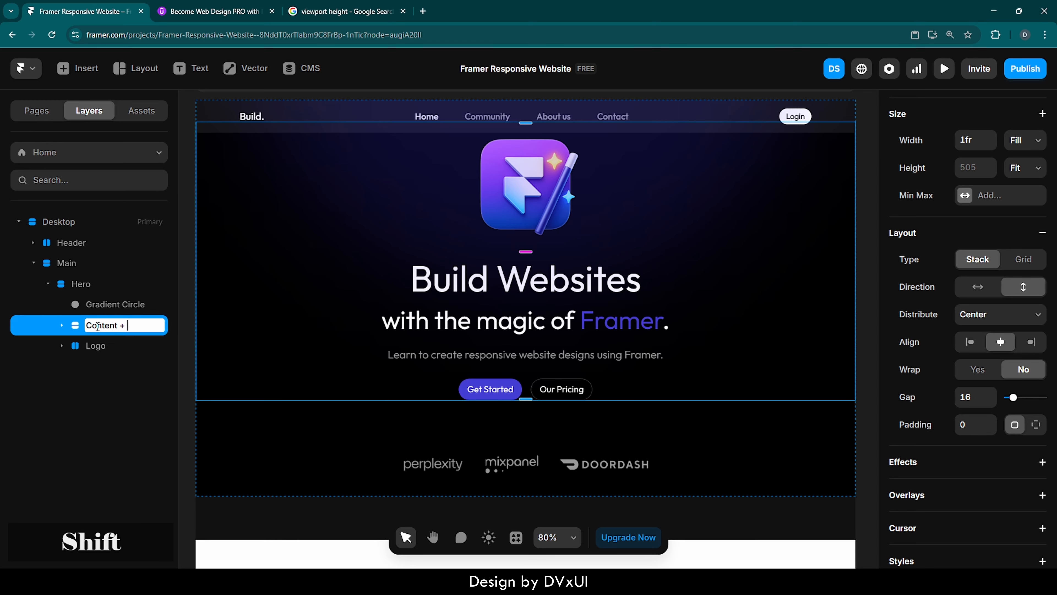
pyautogui.write('Image')
pyautogui.press('Return')
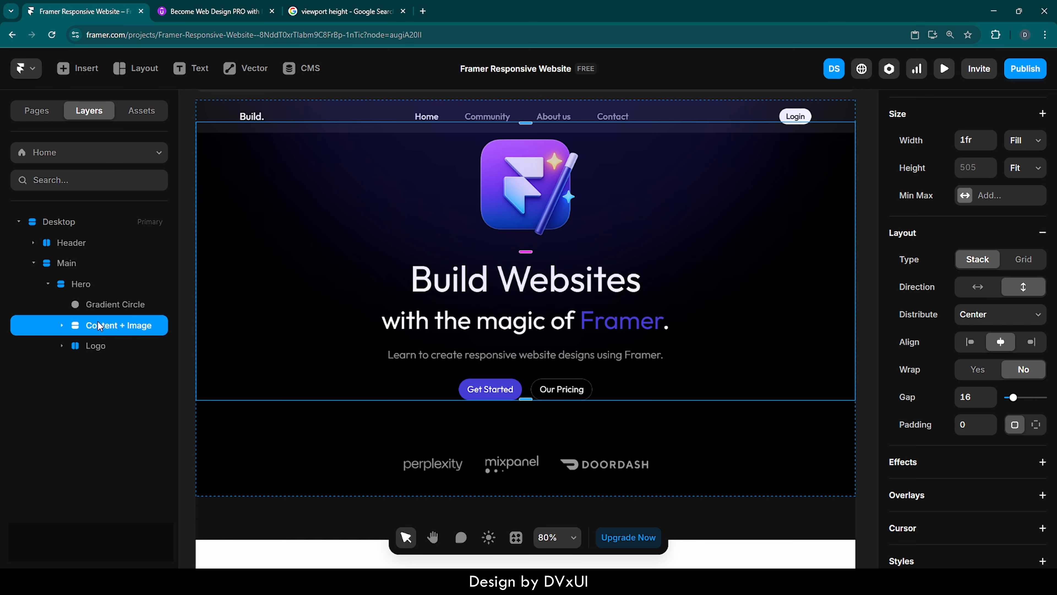
# Stretch the Hero section's height to 100% of the viewport.
pyautogui.scroll(5, 936, 231)
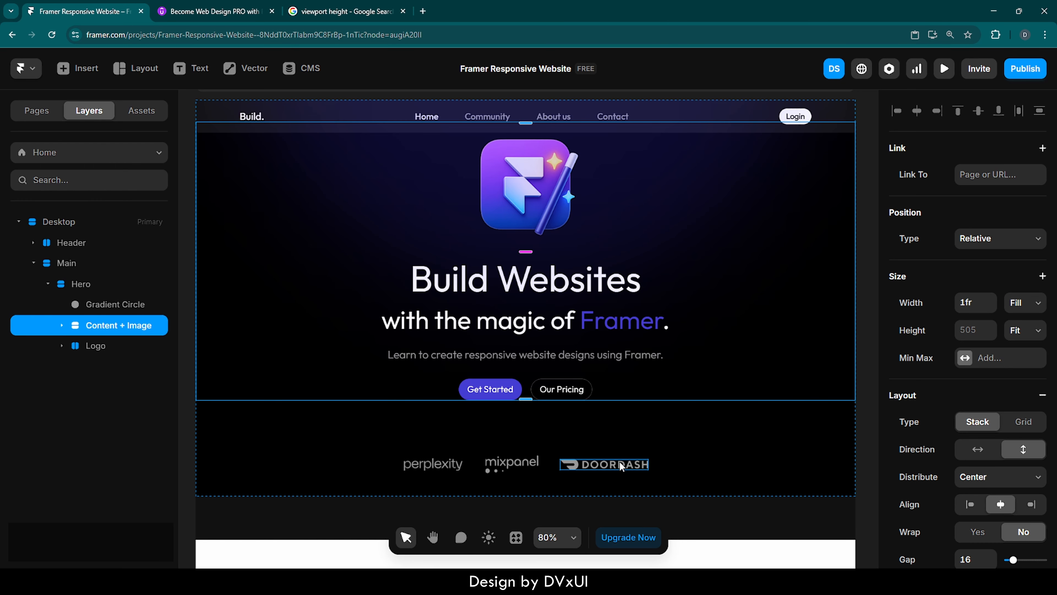
pyautogui.click(699, 458)
pyautogui.moveTo(687, 494); pyautogui.dragTo(686, 539)
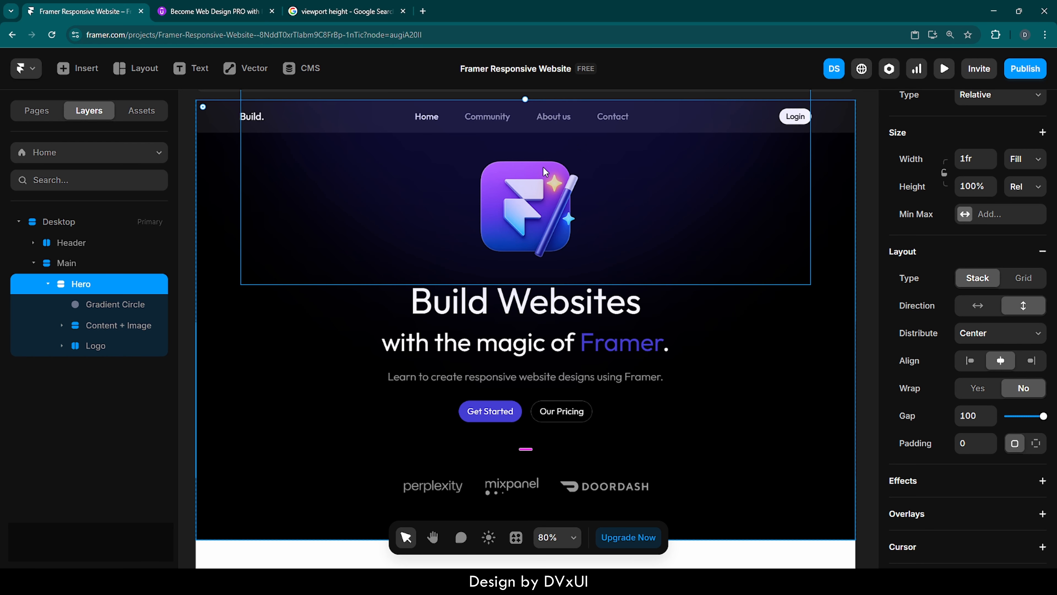
# Lock the Gradient Circle layer so it cannot be selected on the canvas.
pyautogui.click(539, 177)
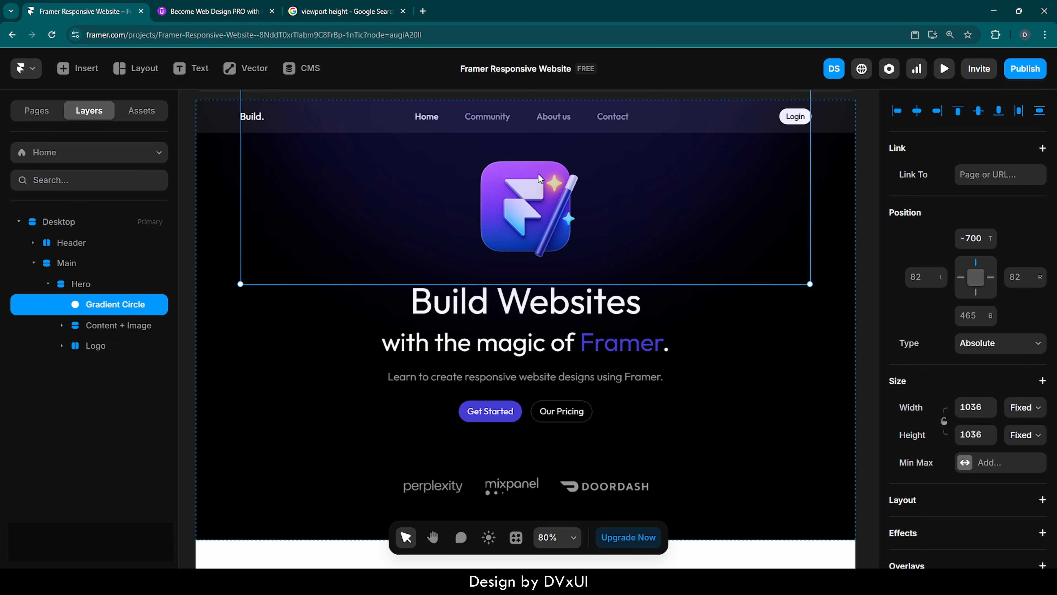
pyautogui.rightClick(139, 307)
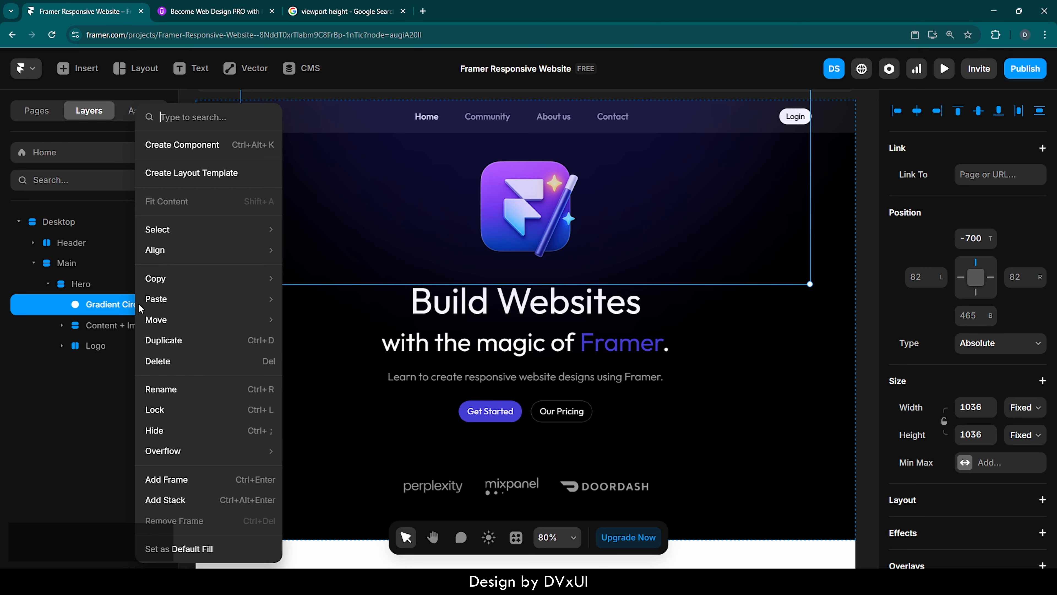
pyautogui.click(153, 410)
# Move the Content + Image layer above the Gradient Circle in the layer order.
pyautogui.click(819, 279)
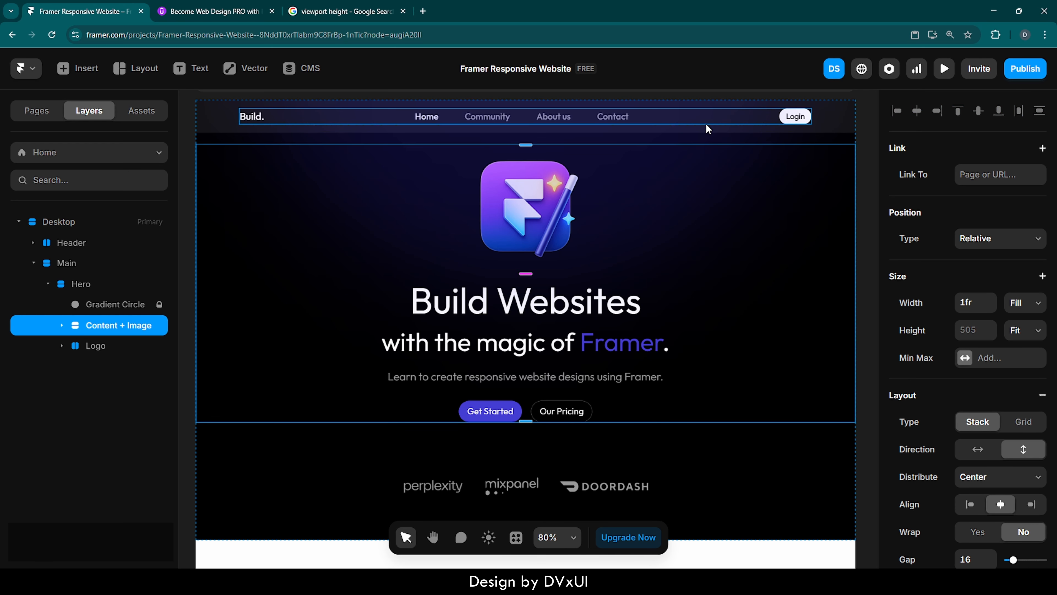
pyautogui.press('alt')
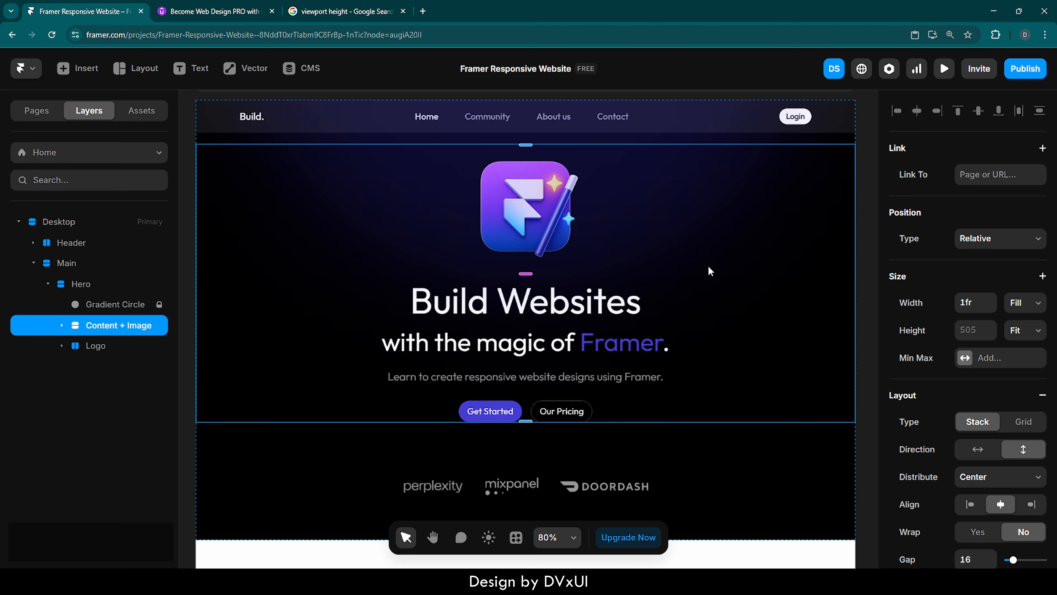
pyautogui.press('Up')
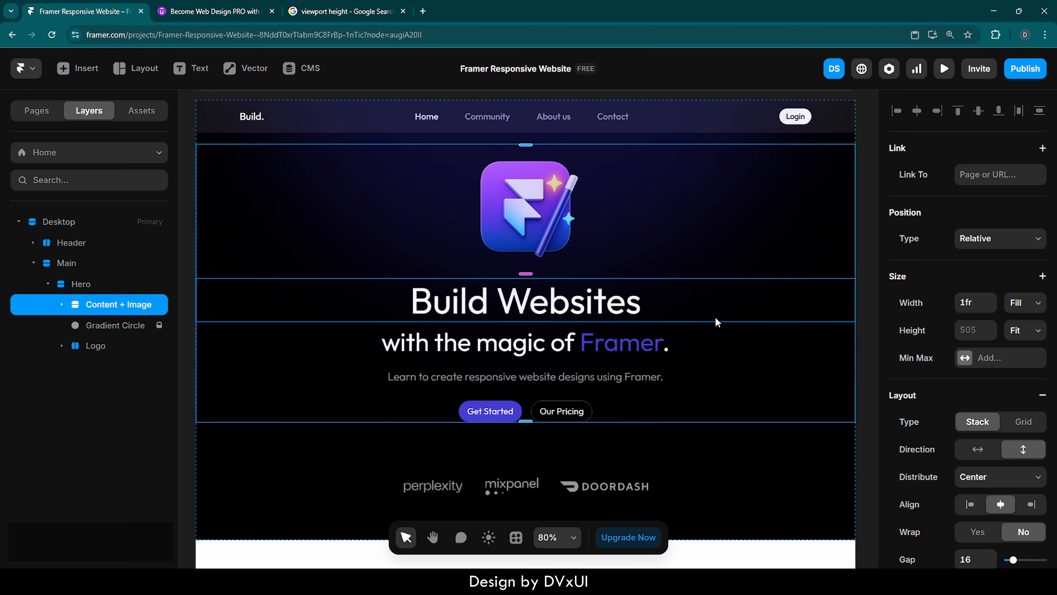
# Preview the page and narrow the preview width to check the responsive layout.
pyautogui.click(870, 345)
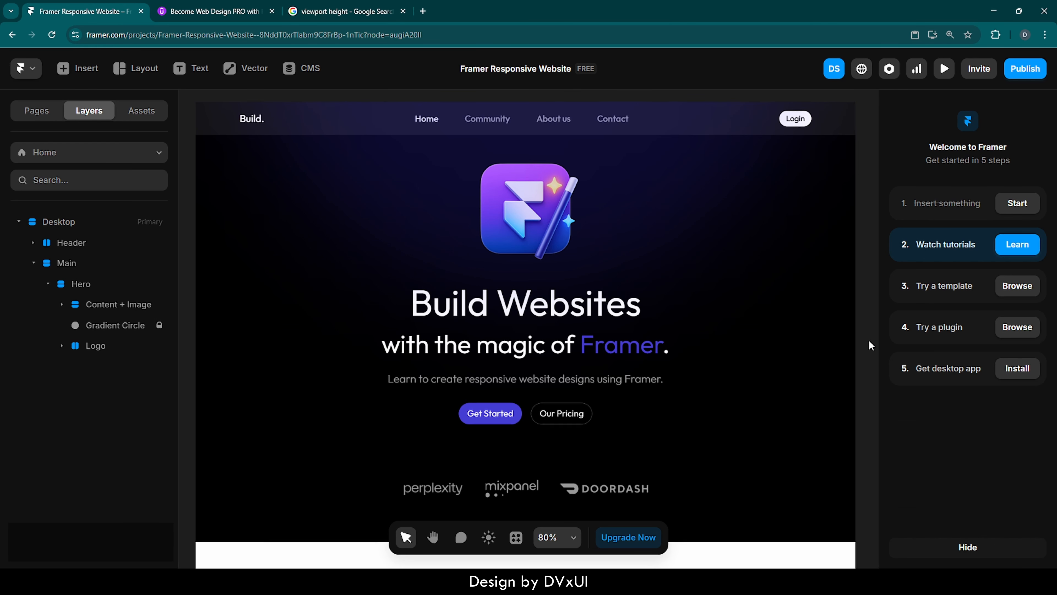
pyautogui.hscroll(-1, 872, 346)
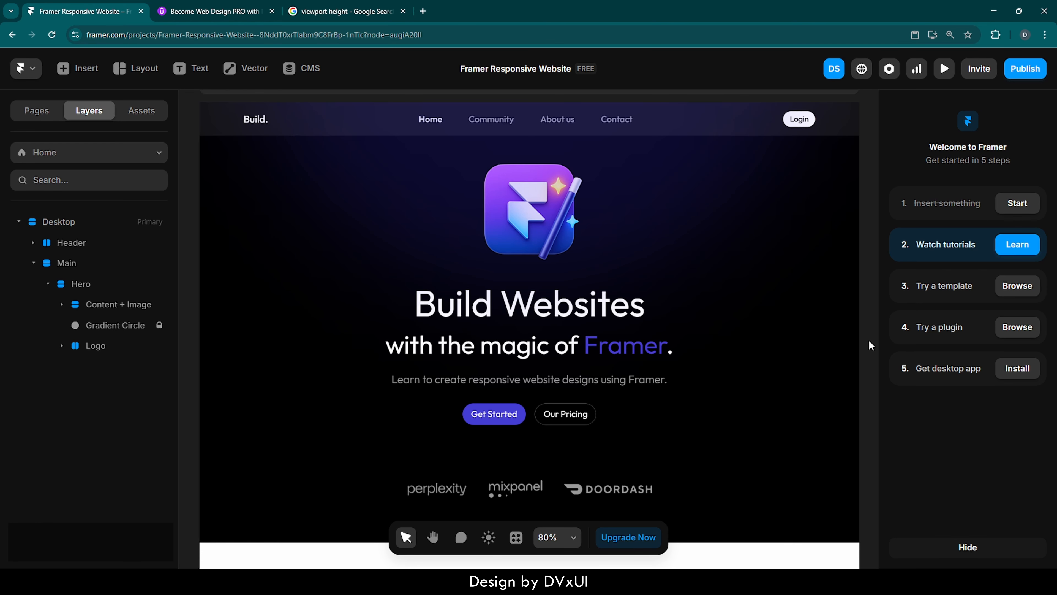
pyautogui.scroll(2, 871, 345)
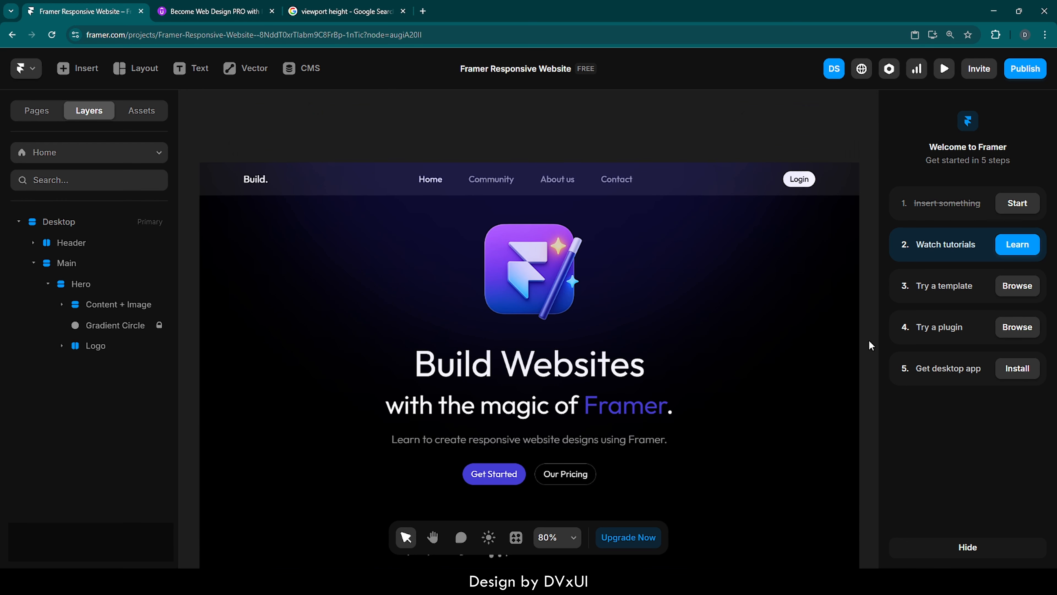
pyautogui.click(212, 142)
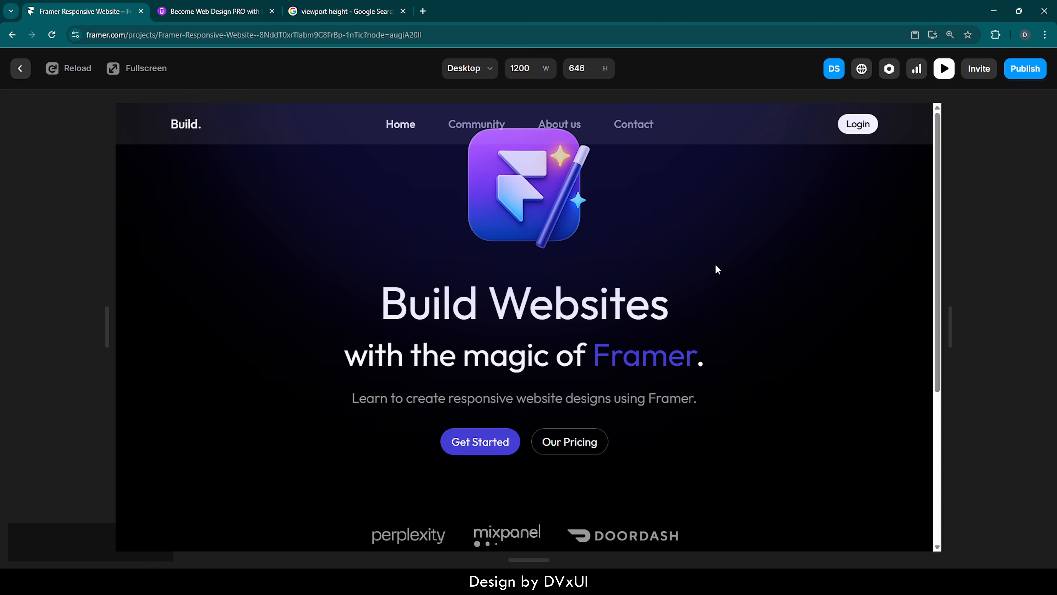
pyautogui.moveTo(949, 333)
pyautogui.mouseDown()
pyautogui.moveTo(570, 336)
pyautogui.moveTo(838, 335)
pyautogui.moveTo(647, 337)
pyautogui.moveTo(851, 359)
pyautogui.moveTo(637, 333)
pyautogui.moveTo(945, 353)
pyautogui.mouseUp()
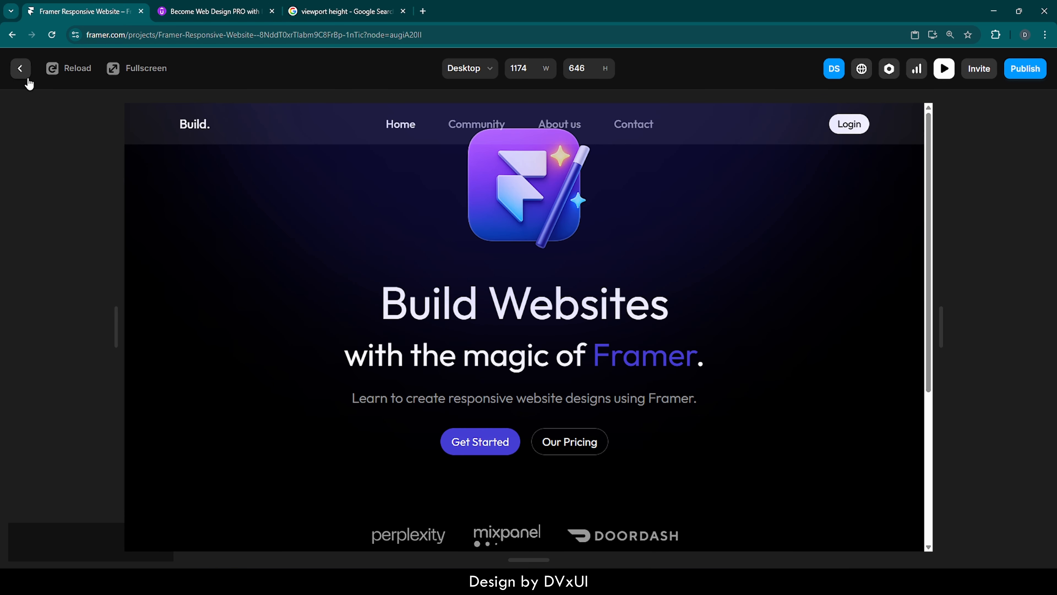
pyautogui.click(22, 70)
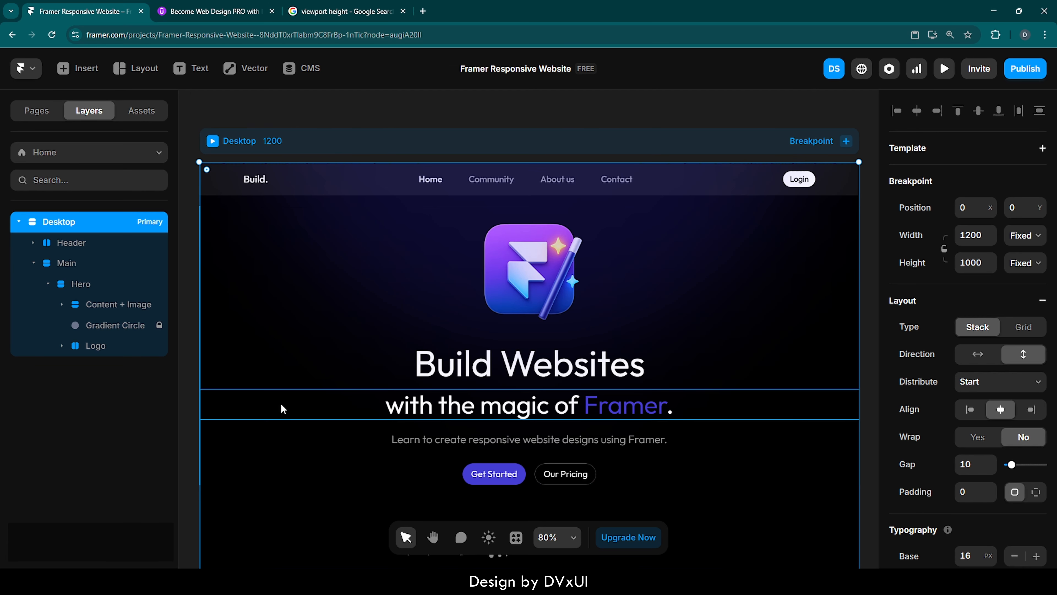
# Set the Hero Text stack's width to Fill.
pyautogui.scroll(-3, 282, 408)
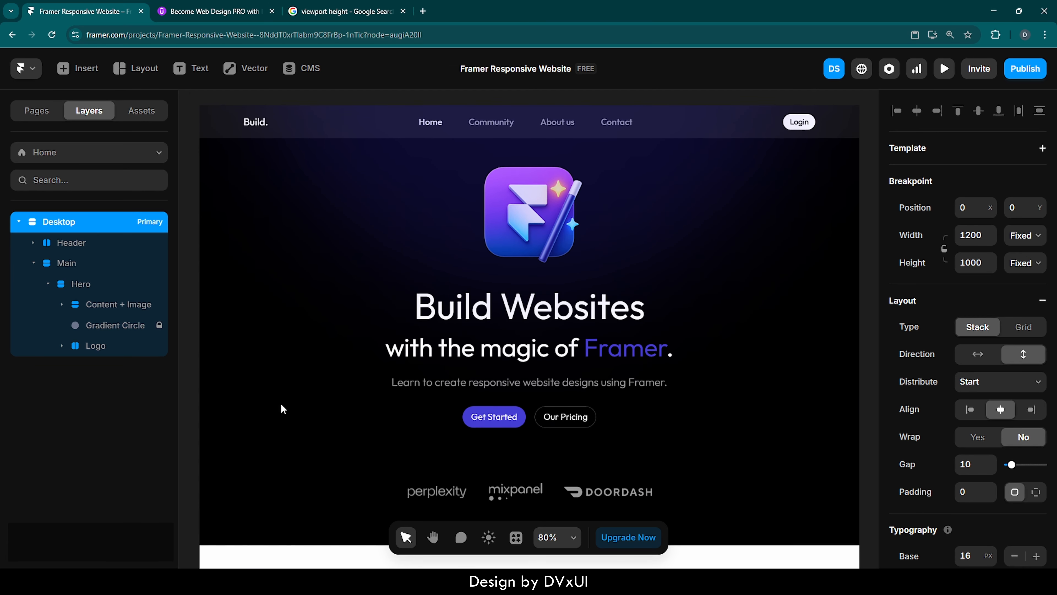
pyautogui.click(651, 267)
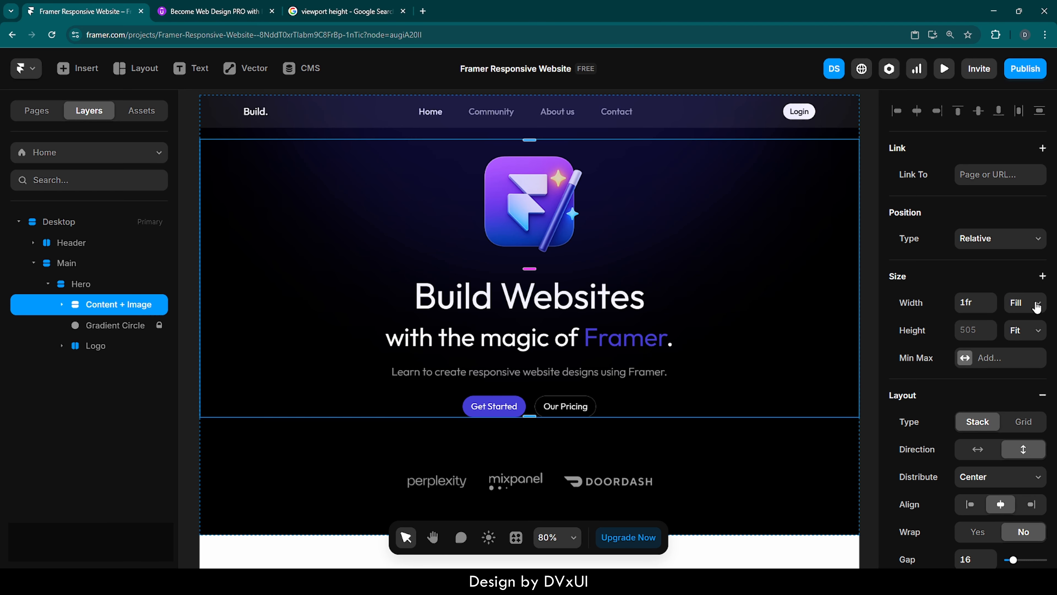
pyautogui.click(62, 305)
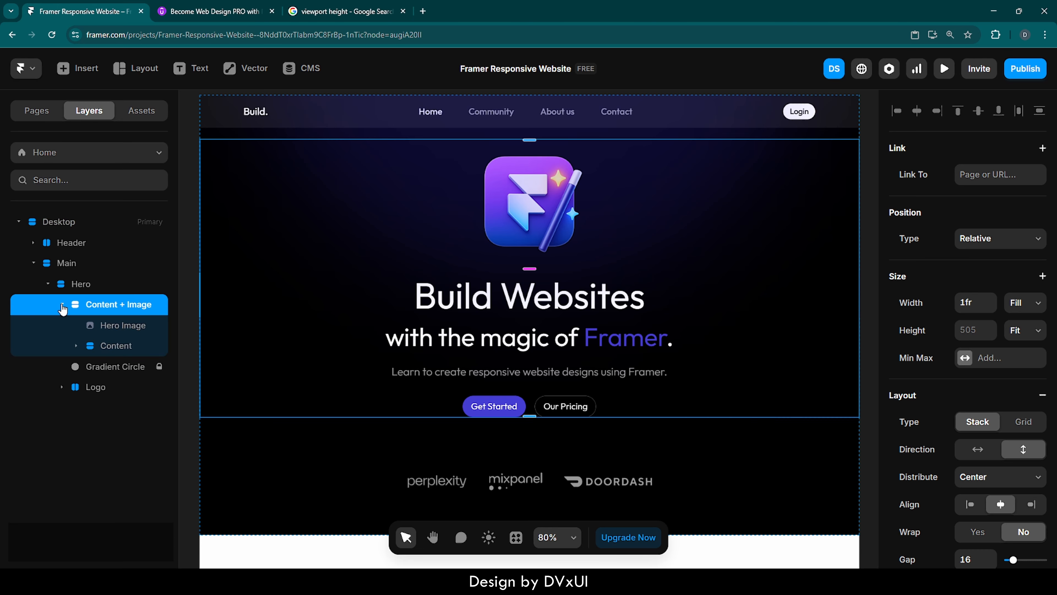
pyautogui.click(113, 349)
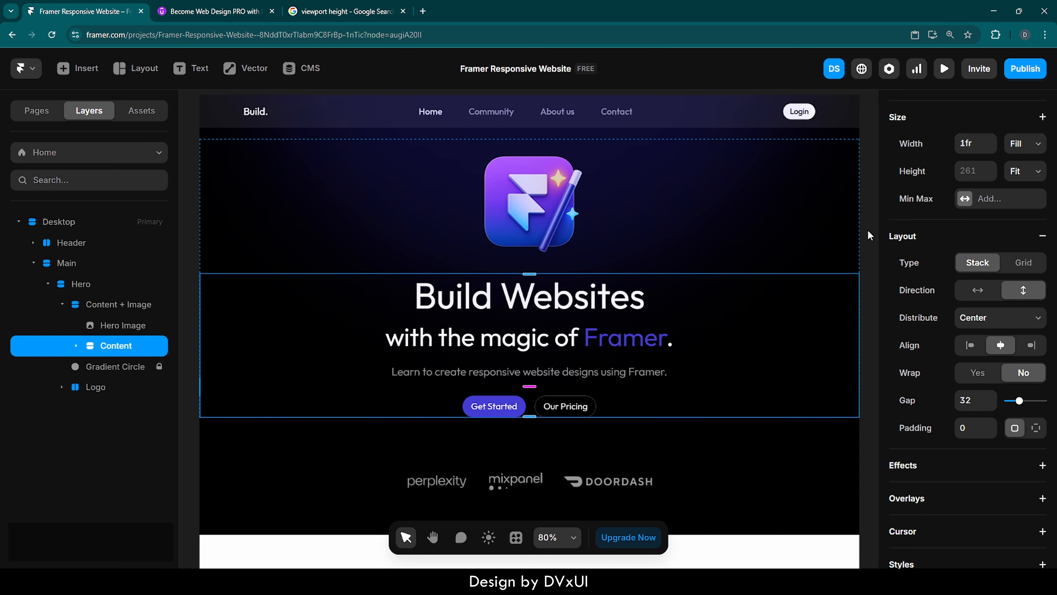
pyautogui.click(77, 345)
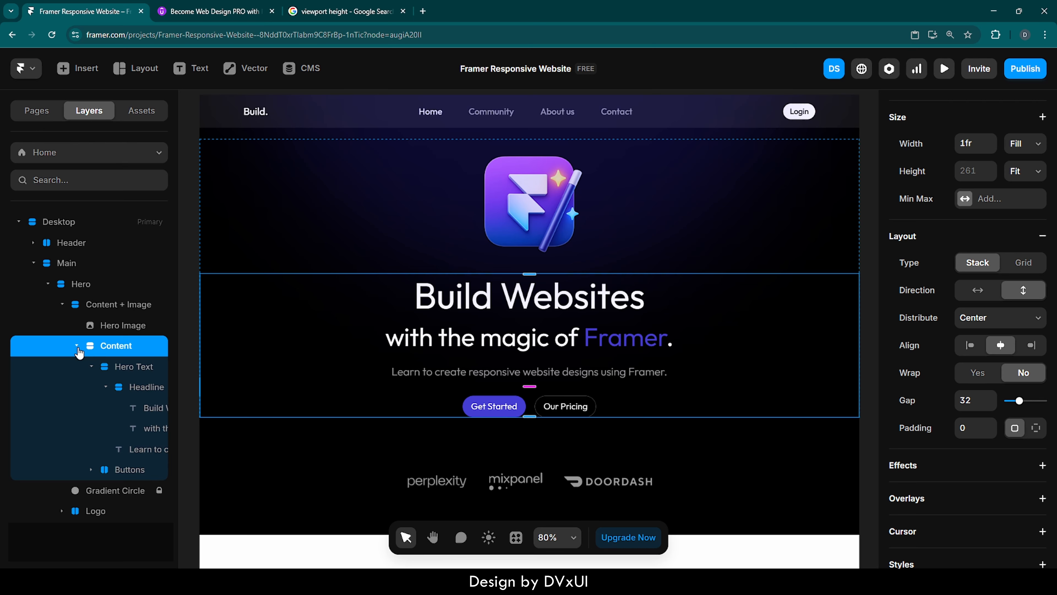
pyautogui.click(126, 369)
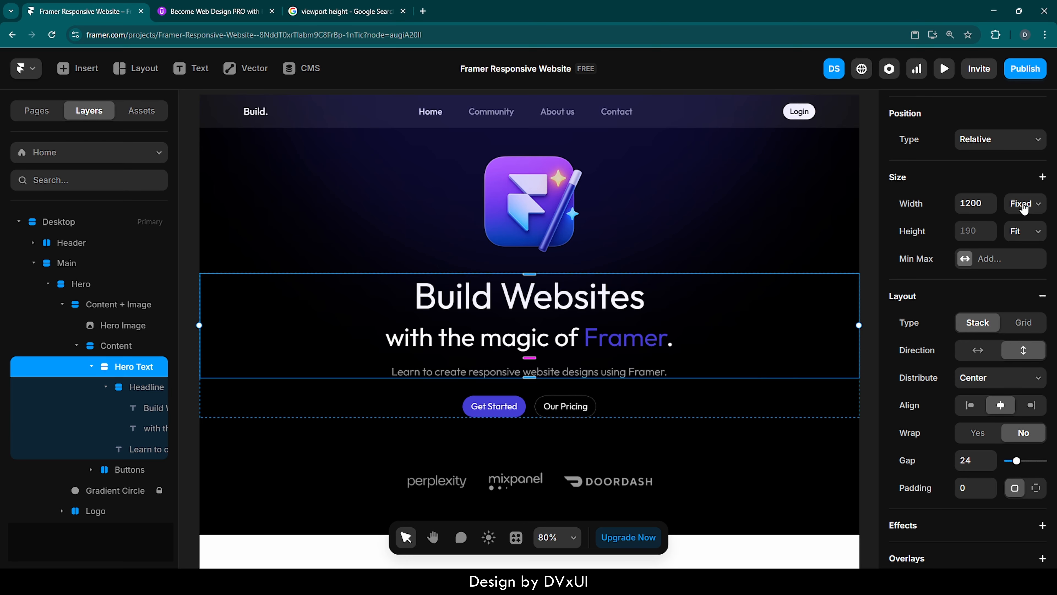
pyautogui.click(1024, 204)
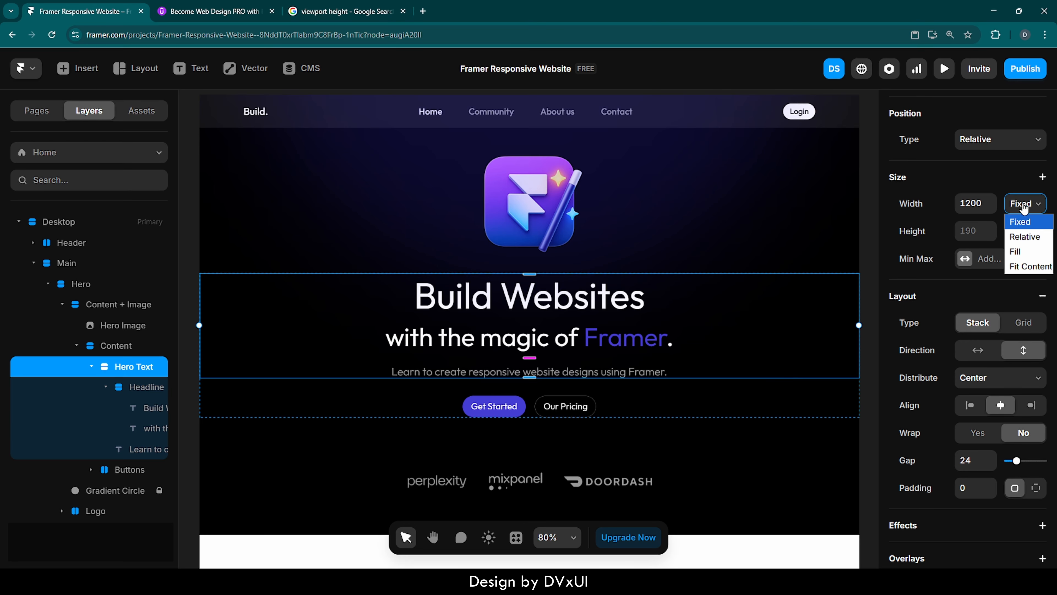
pyautogui.click(1018, 251)
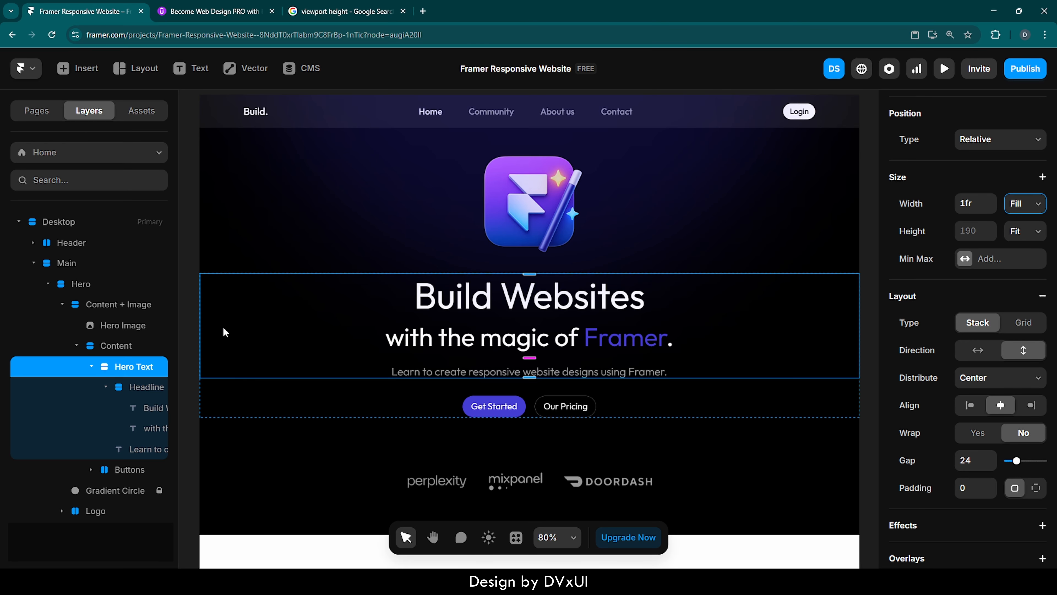
# Set the Headline stack's width to Fill.
pyautogui.click(131, 394)
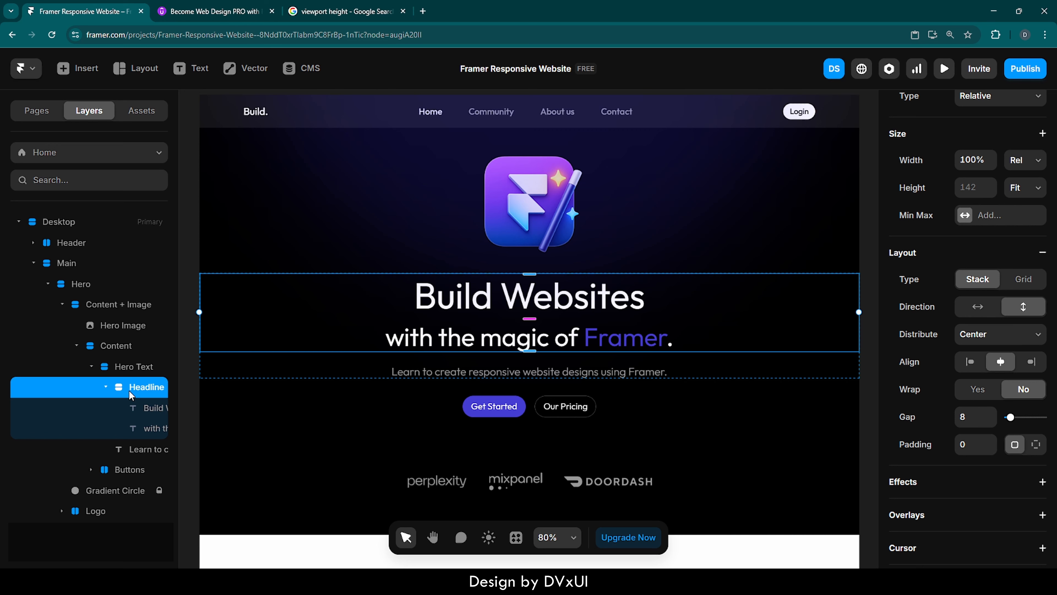
pyautogui.click(1018, 160)
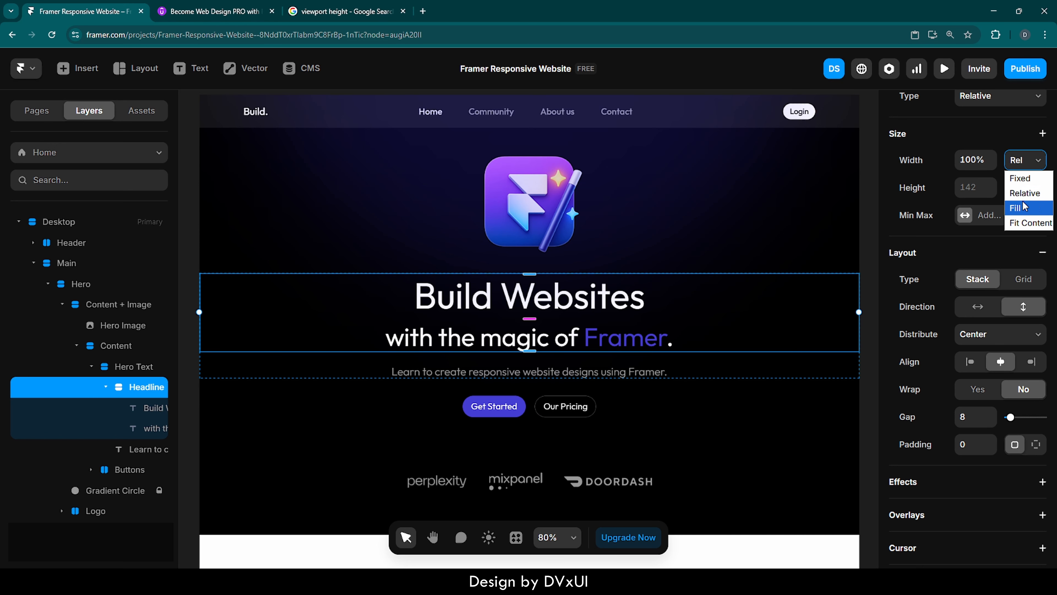
pyautogui.click(1018, 208)
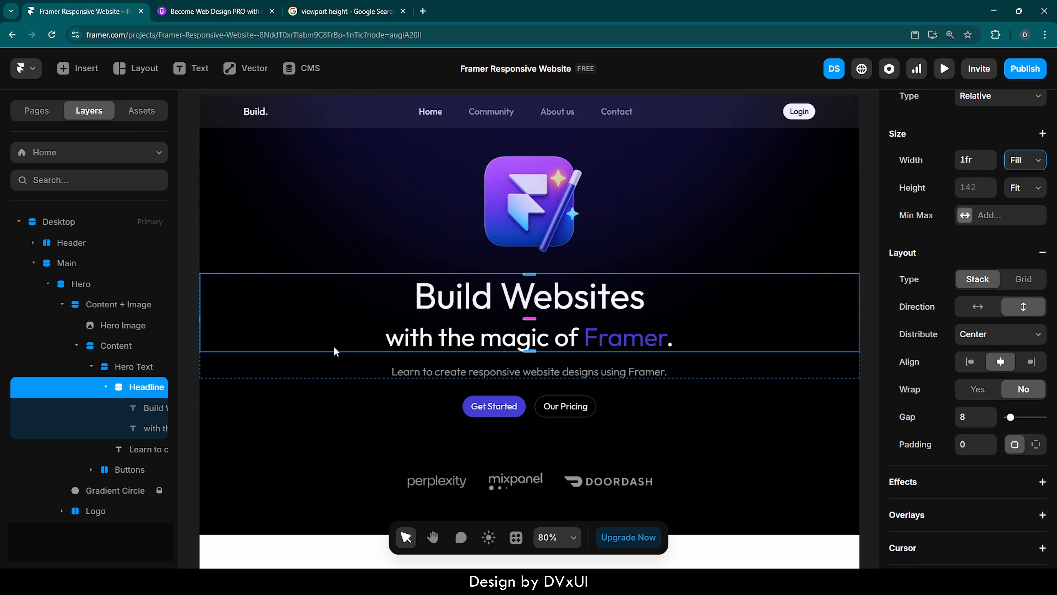
# Check the Buttons stack's settings and open the page preview again.
pyautogui.click(125, 471)
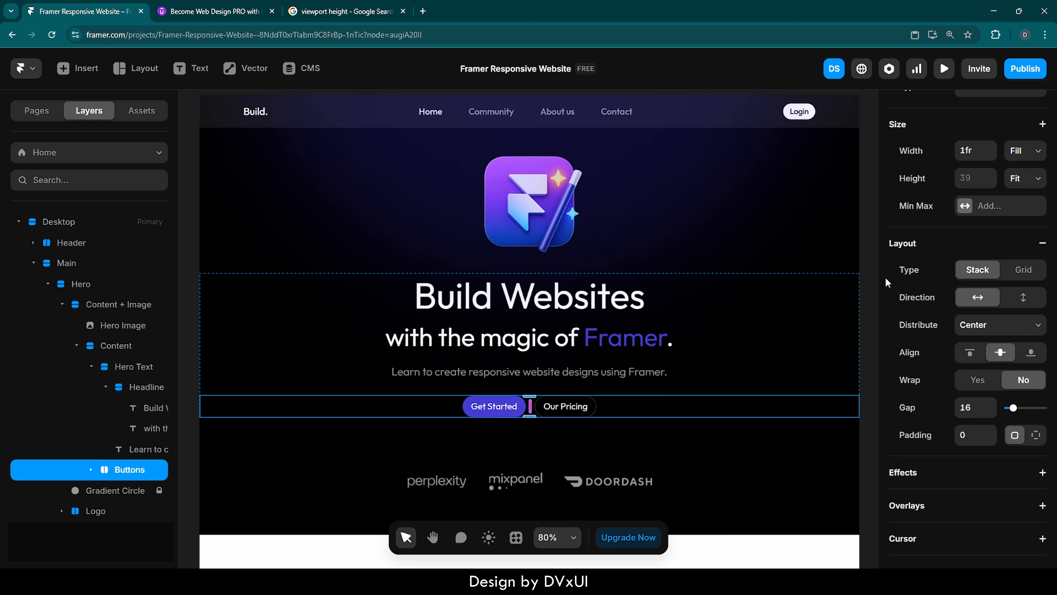
pyautogui.click(873, 278)
pyautogui.scroll(1, 500, 208)
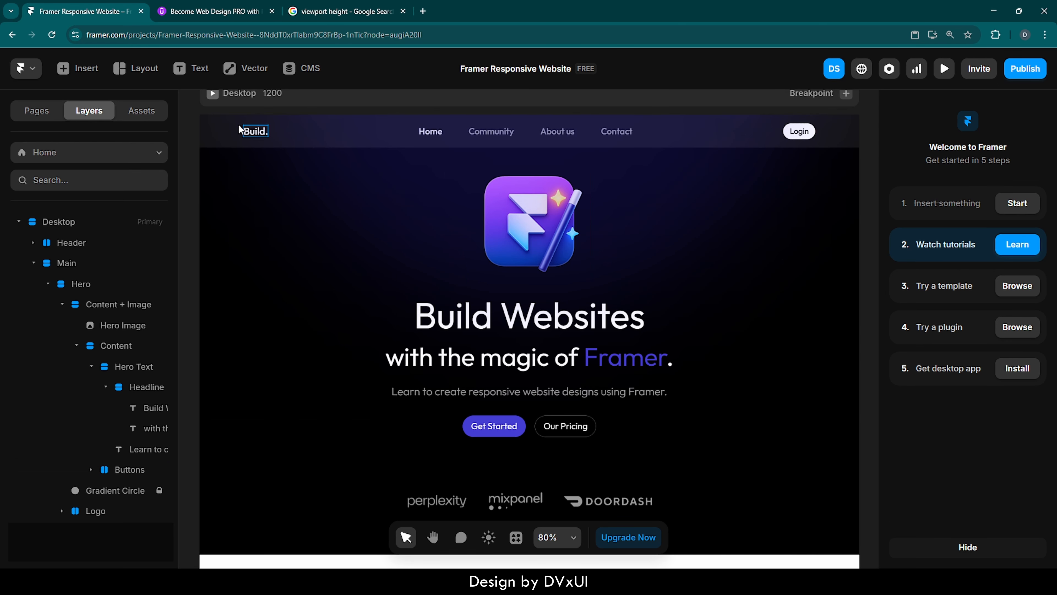
pyautogui.click(211, 96)
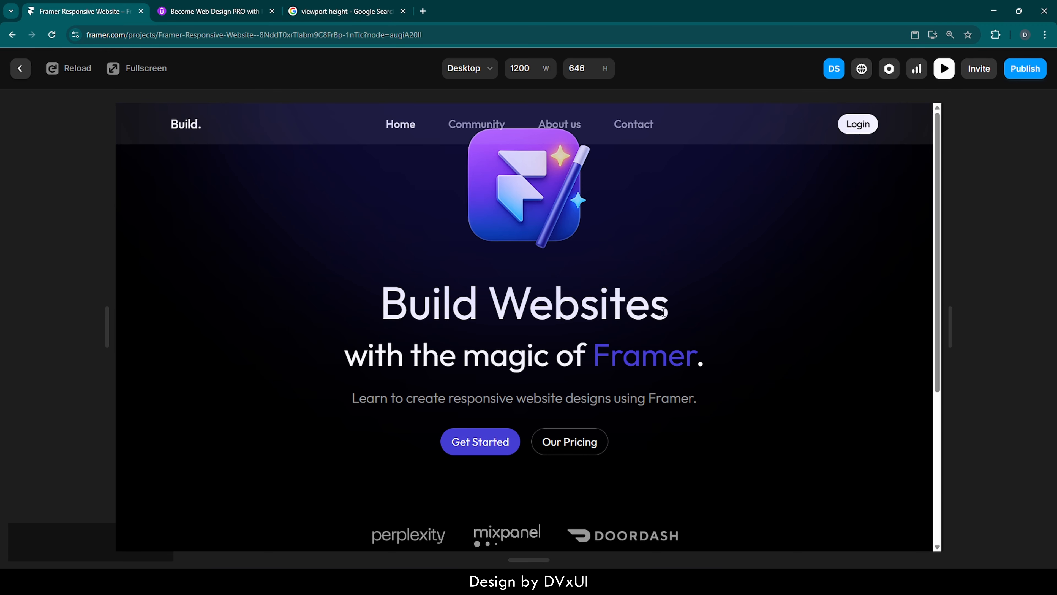
# Resize the preview between narrow and wide widths to check the responsive layout, and close the preview.
pyautogui.moveTo(950, 336); pyautogui.dragTo(640, 374)
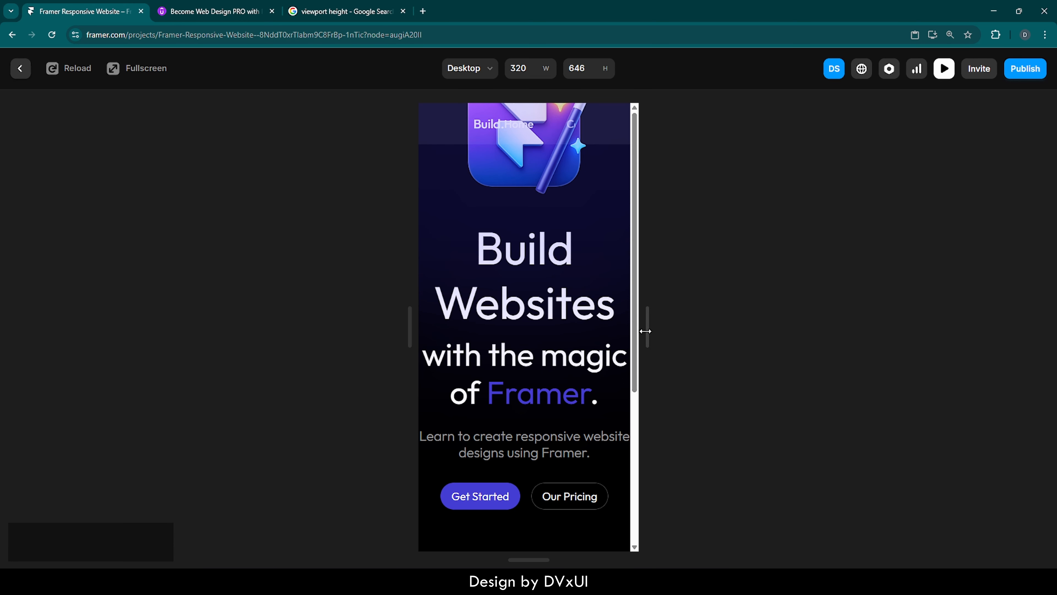
pyautogui.moveTo(643, 330); pyautogui.dragTo(597, 329)
pyautogui.scroll(-4, 561, 415)
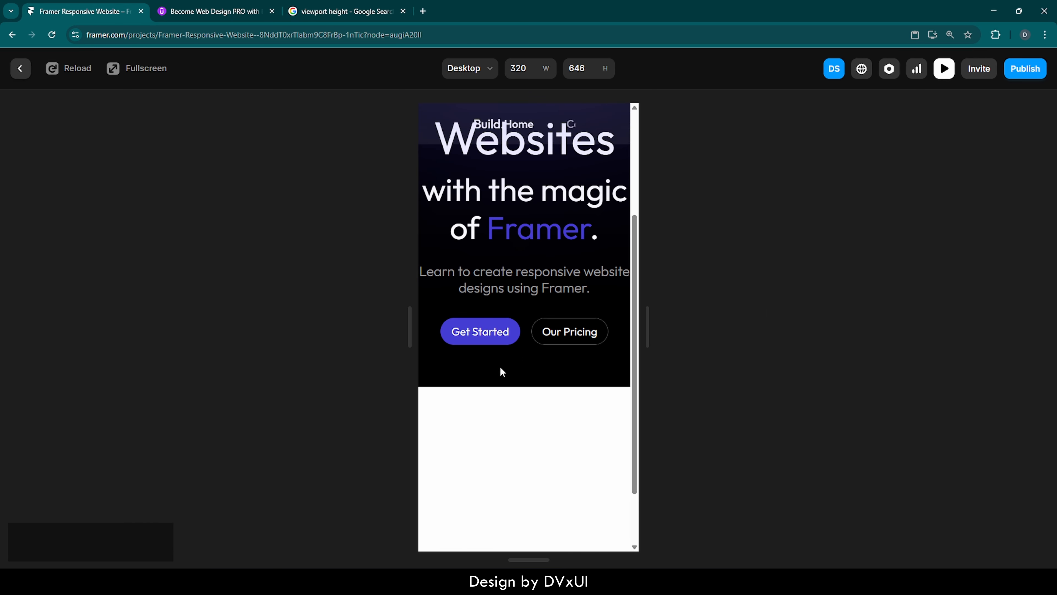
pyautogui.moveTo(649, 329); pyautogui.dragTo(883, 329)
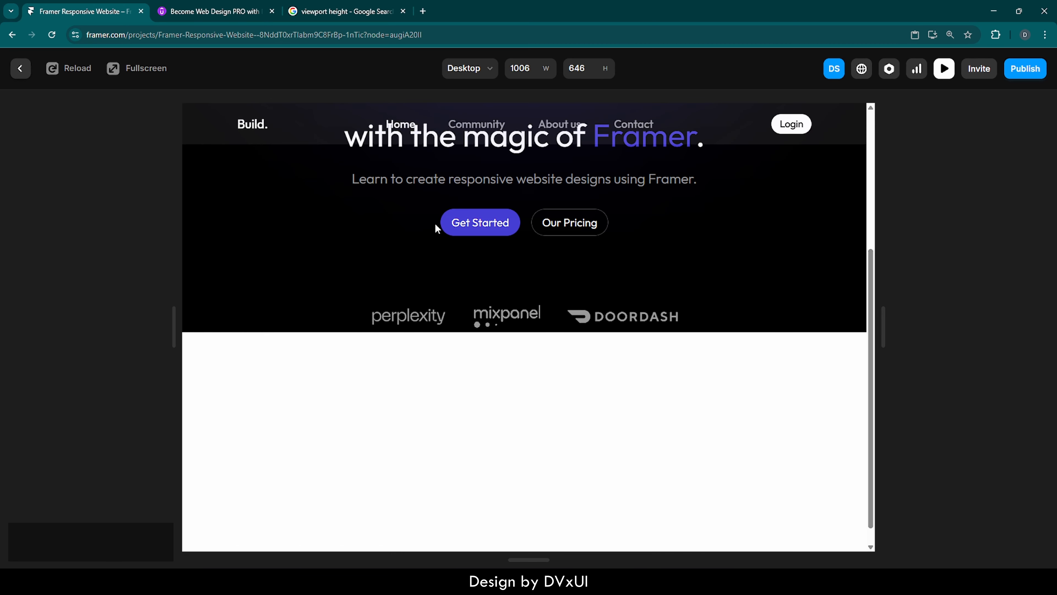
pyautogui.click(20, 70)
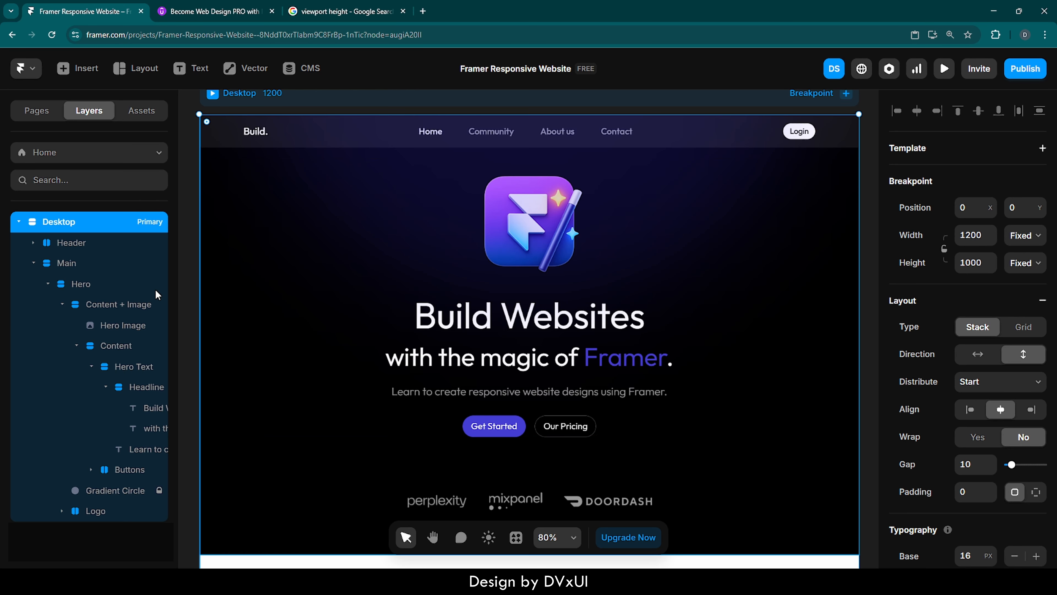
# Set the Hero stack's height to Fit Content.
pyautogui.click(83, 284)
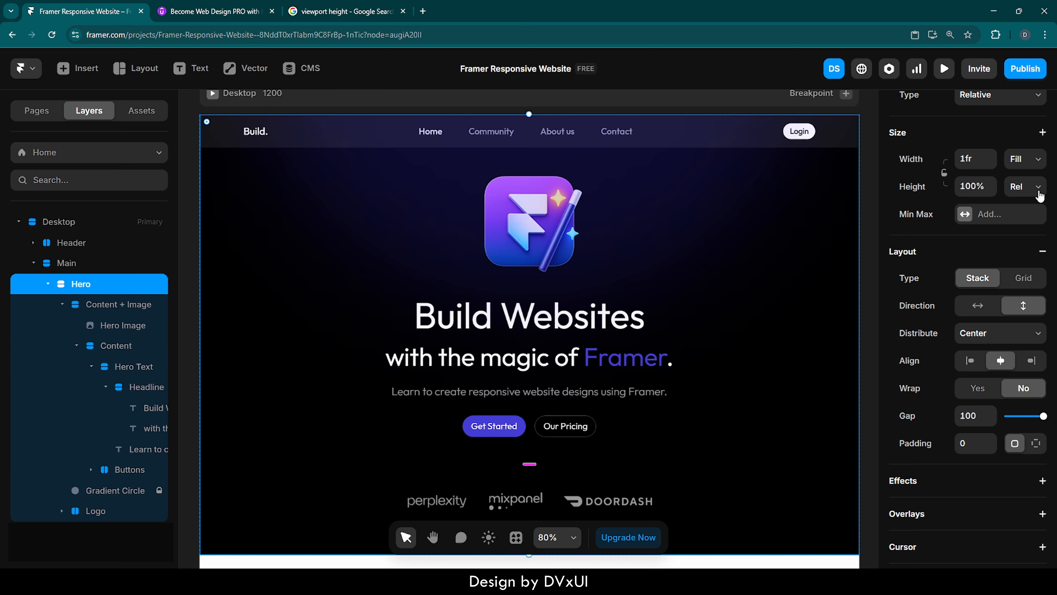
pyautogui.click(1038, 193)
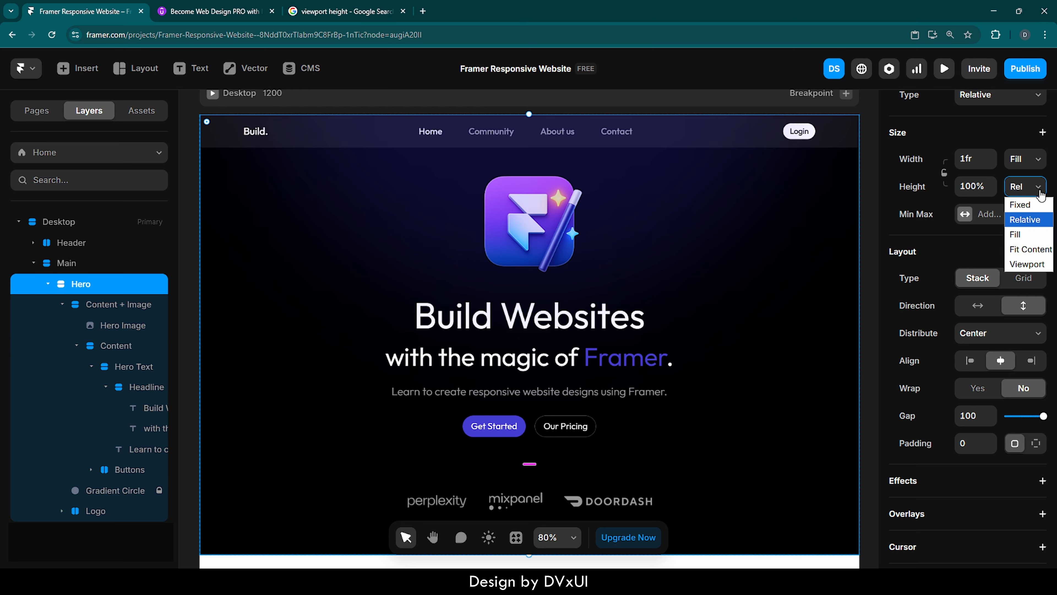
pyautogui.click(1031, 250)
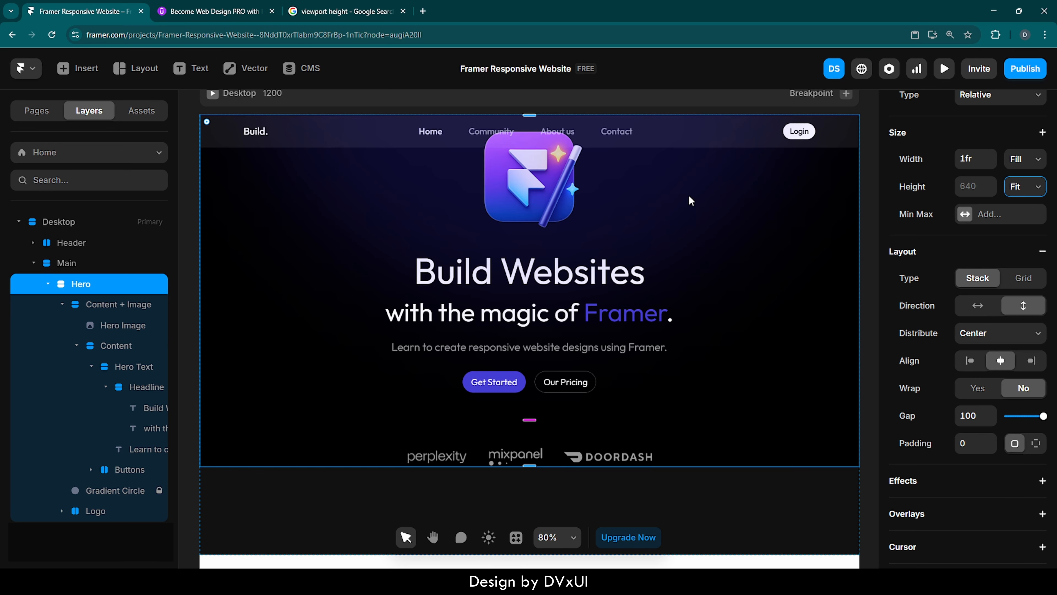
# Set the Hero stack's top and bottom padding to 80 using individual side padding.
pyautogui.scroll(1, 989, 216)
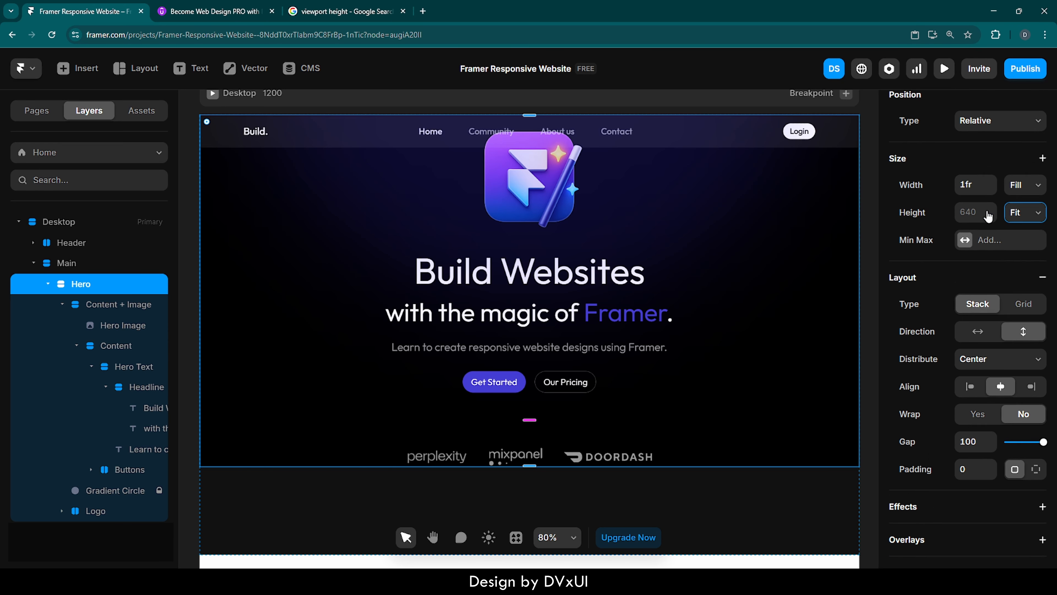
pyautogui.click(1036, 463)
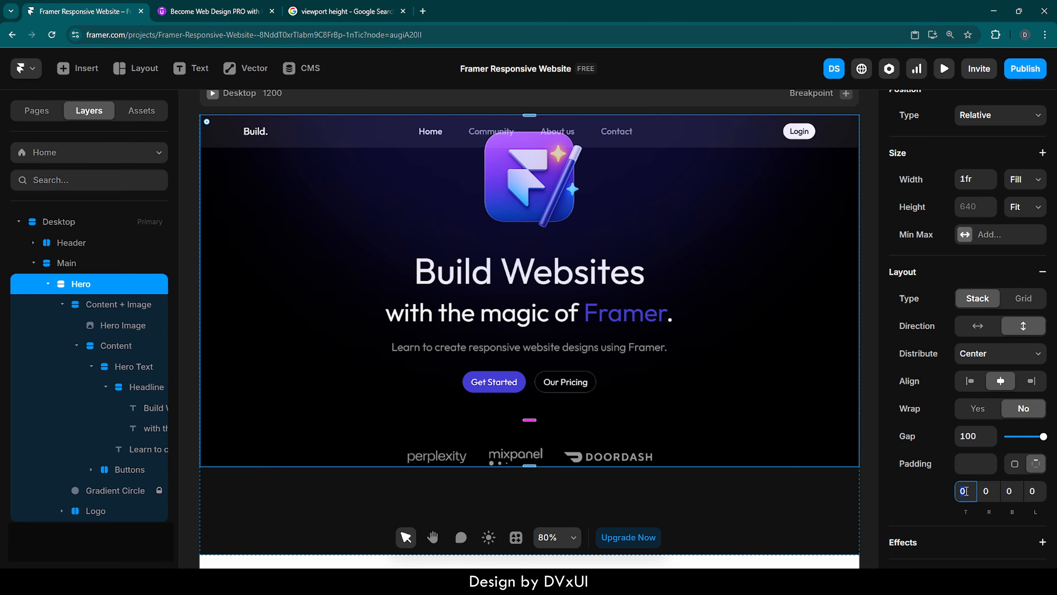
pyautogui.write('80')
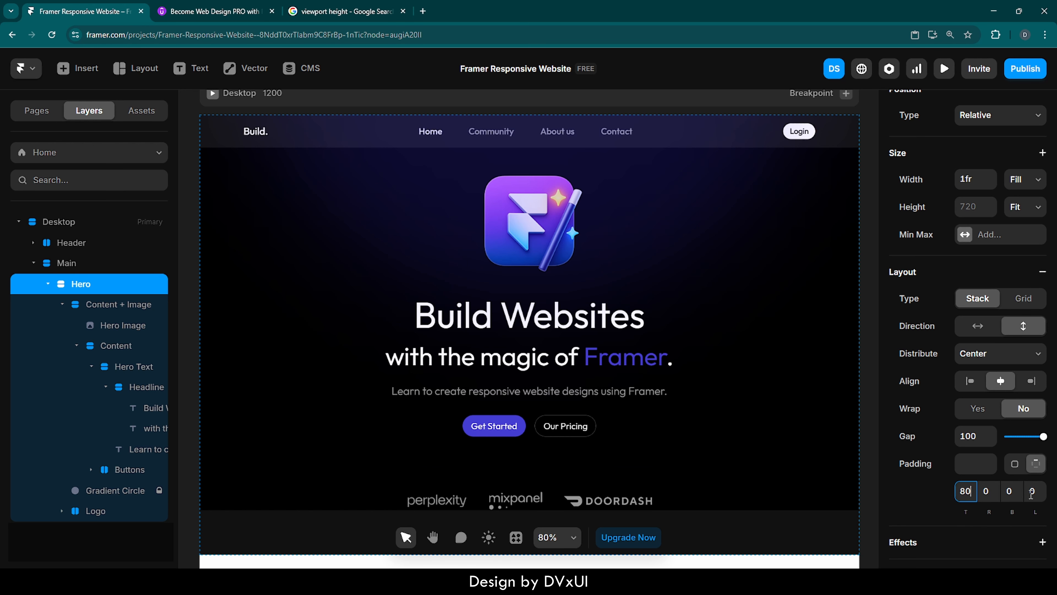
pyautogui.click(1013, 491)
pyautogui.write('80')
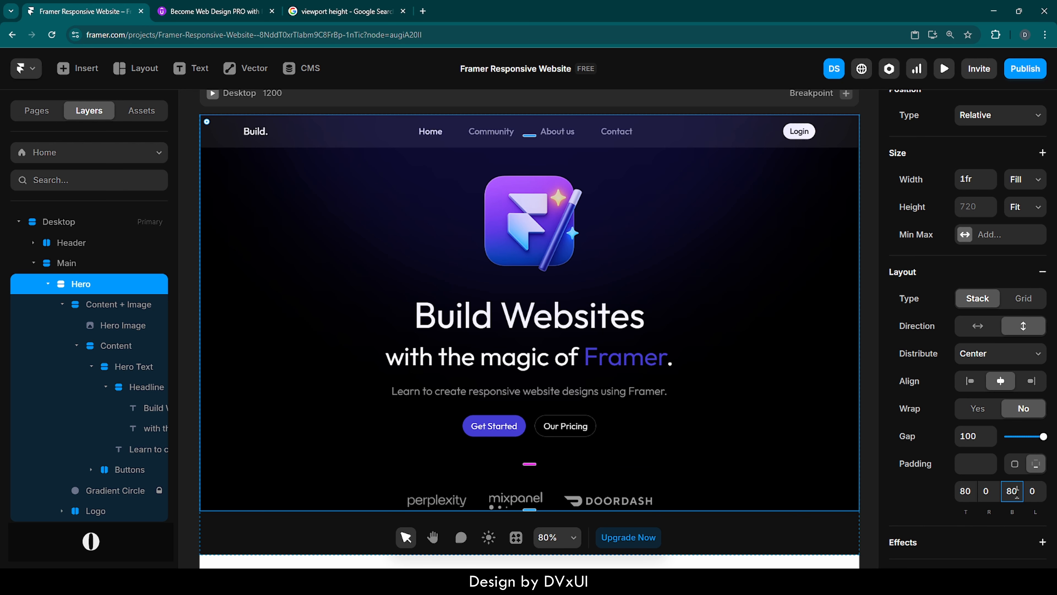
pyautogui.press('Return')
pyautogui.scroll(-1, 738, 471)
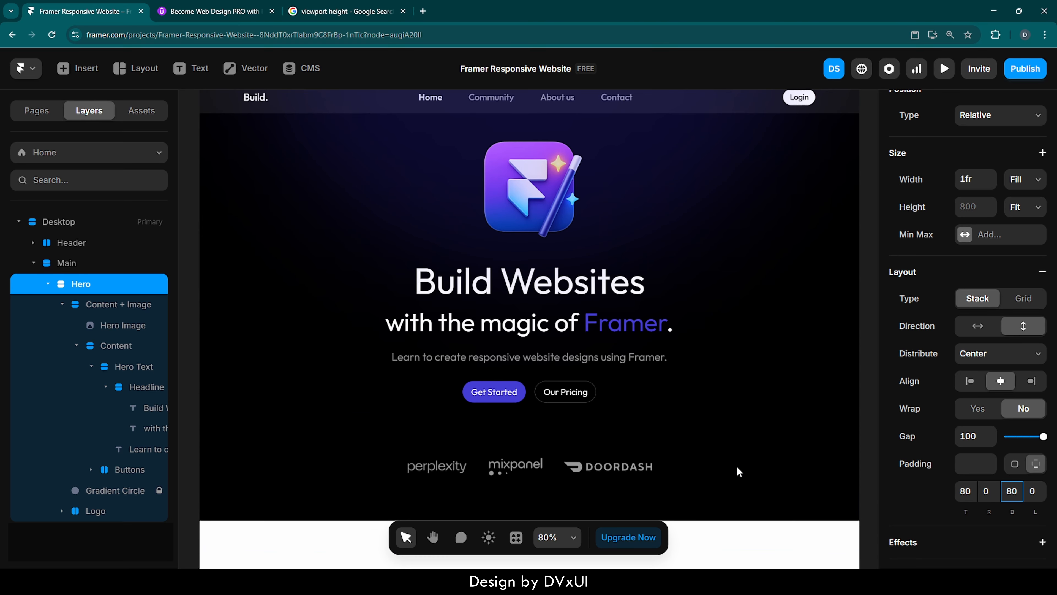
# Set the Logo stack's width to Fill.
pyautogui.click(873, 432)
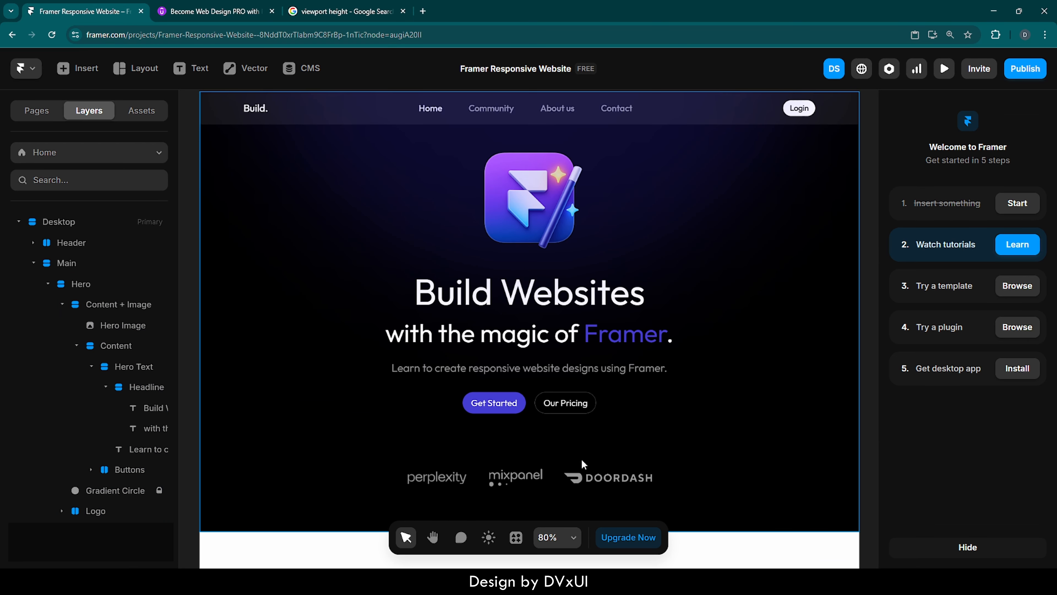
pyautogui.click(554, 477)
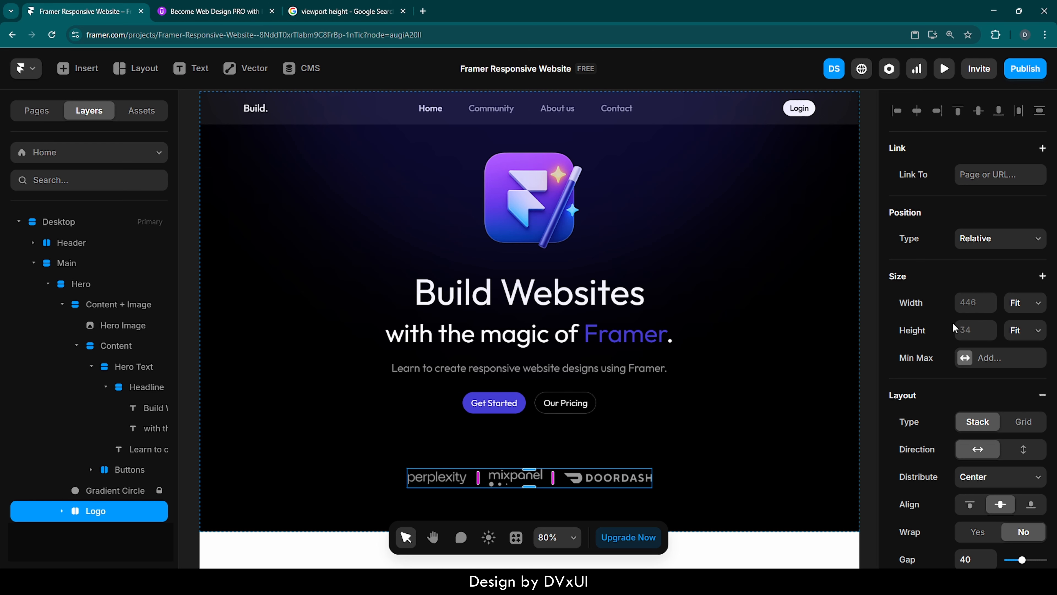
pyautogui.click(1031, 304)
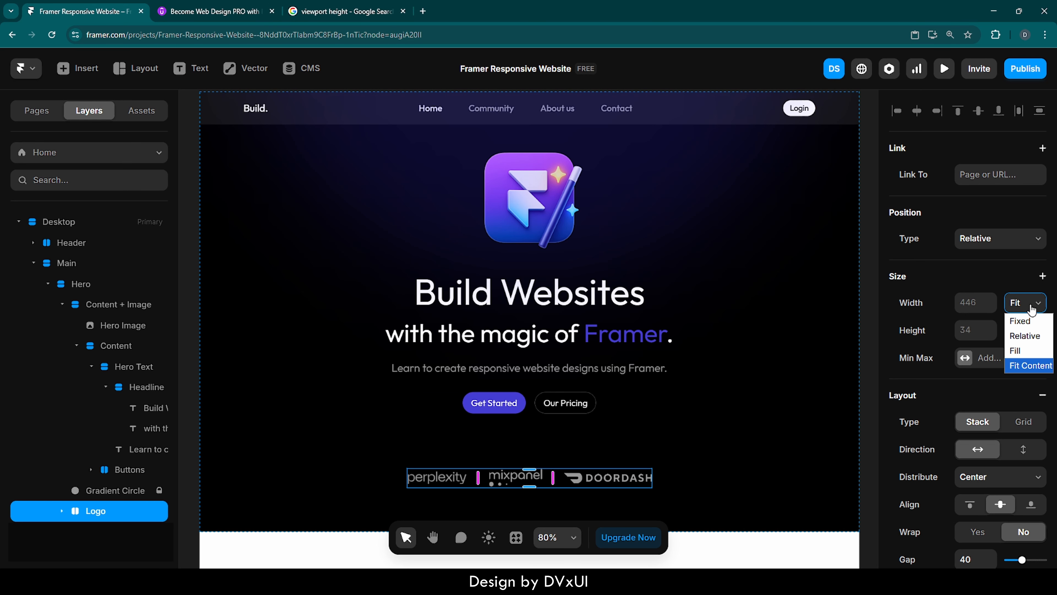
pyautogui.click(1023, 351)
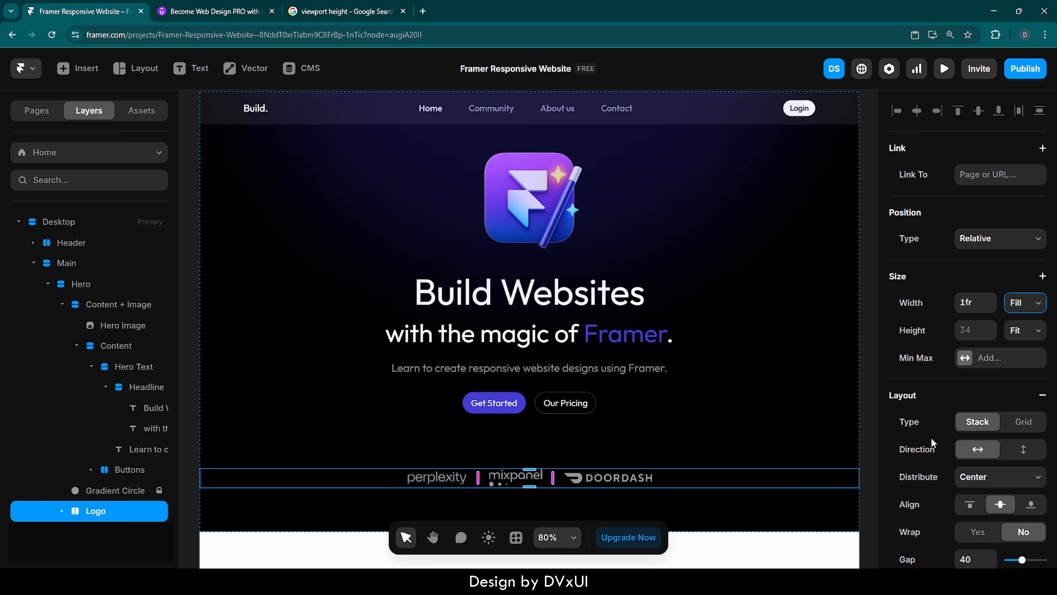
pyautogui.scroll(-1, 929, 438)
pyautogui.scroll(1, 931, 441)
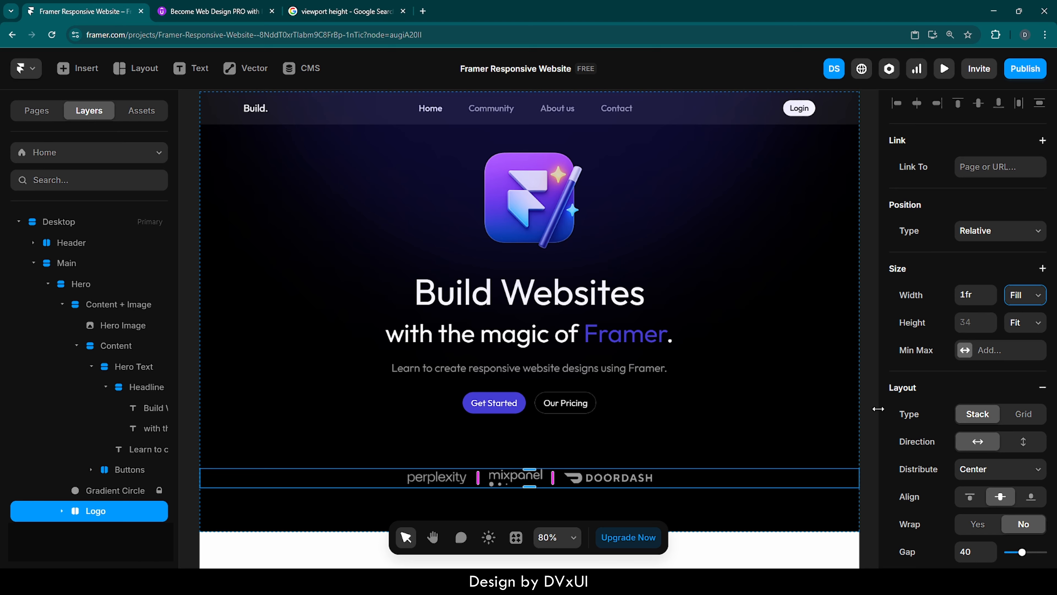
pyautogui.click(877, 407)
# Preview the page to check the Hero section's height and spacing.
pyautogui.scroll(2, 511, 196)
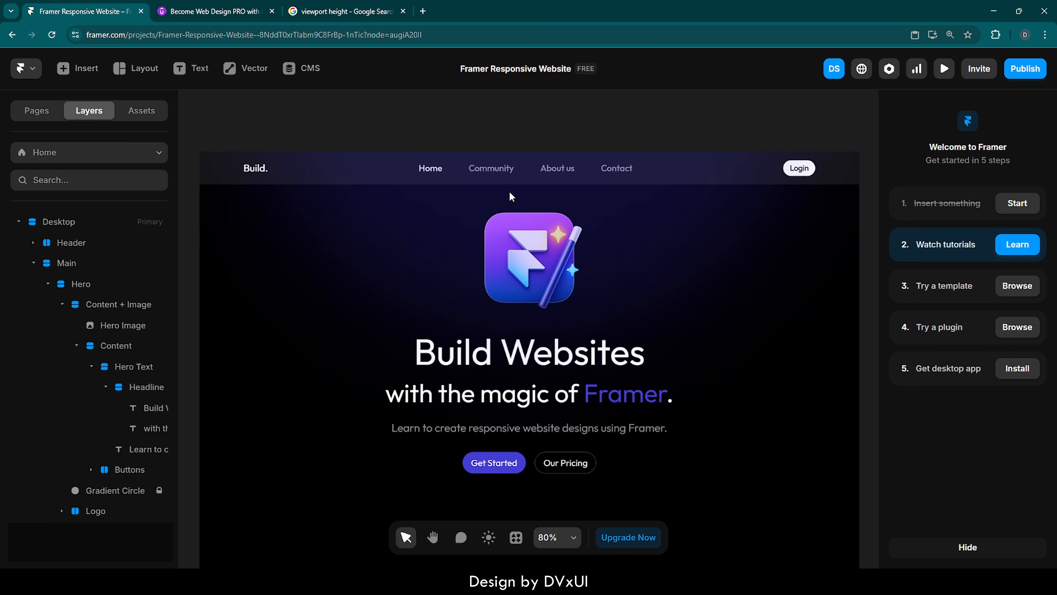
pyautogui.scroll(1, 511, 196)
pyautogui.click(213, 154)
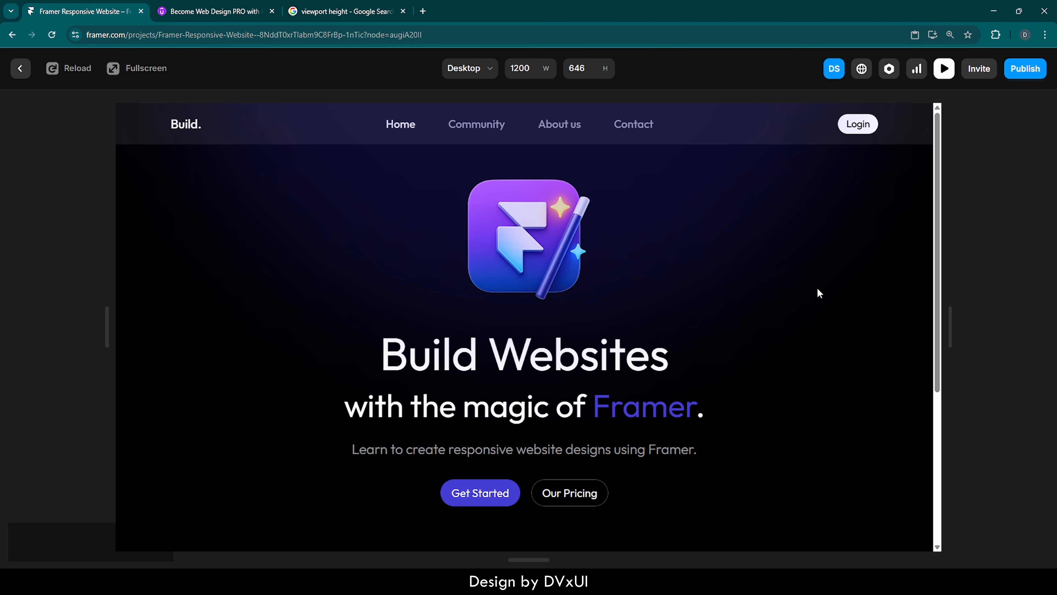
pyautogui.scroll(-2, 817, 288)
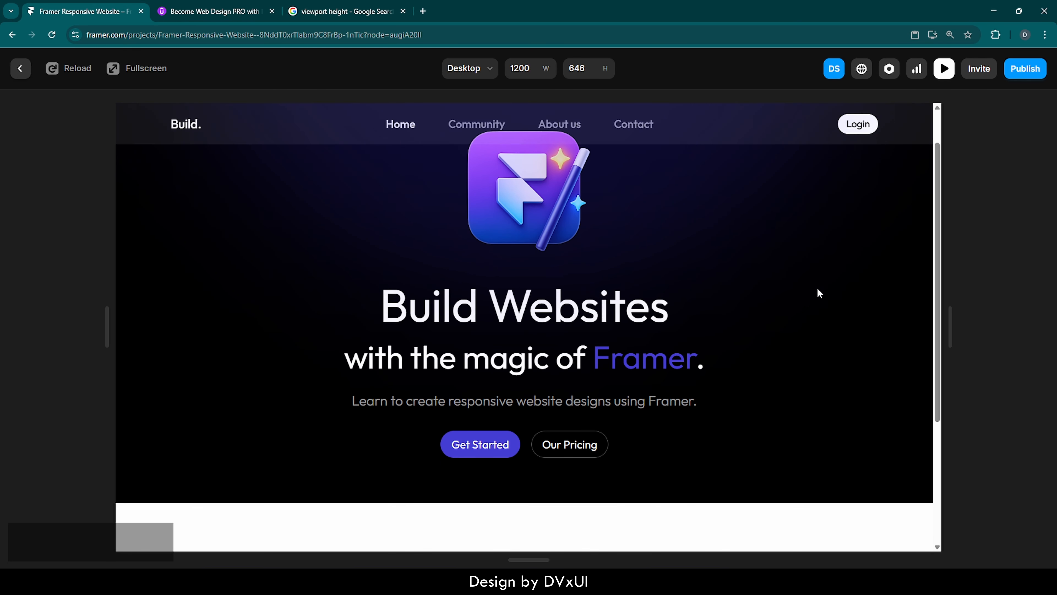
pyautogui.scroll(2, 690, 490)
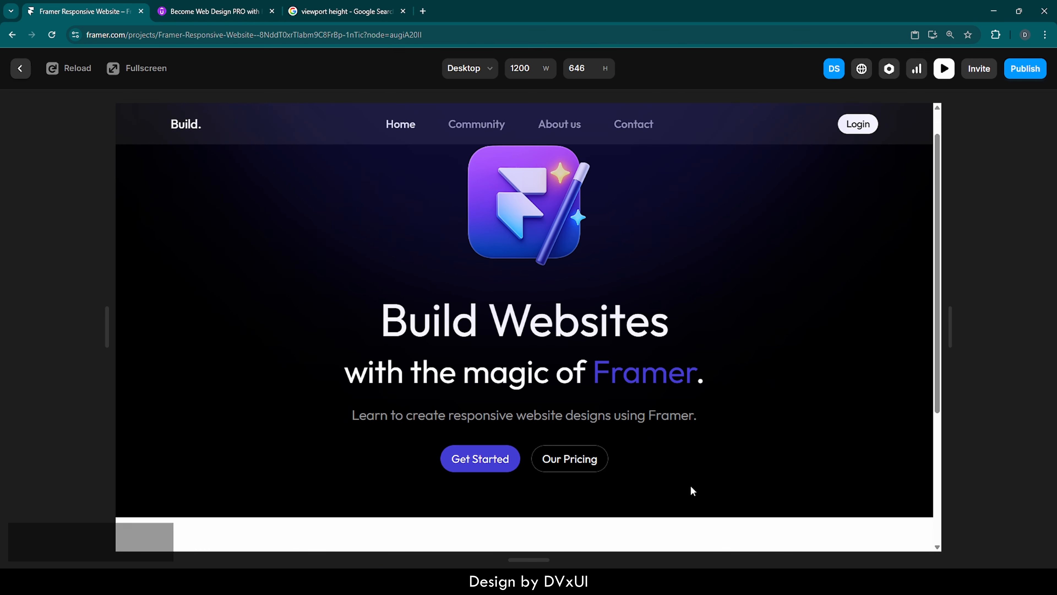
pyautogui.click(20, 69)
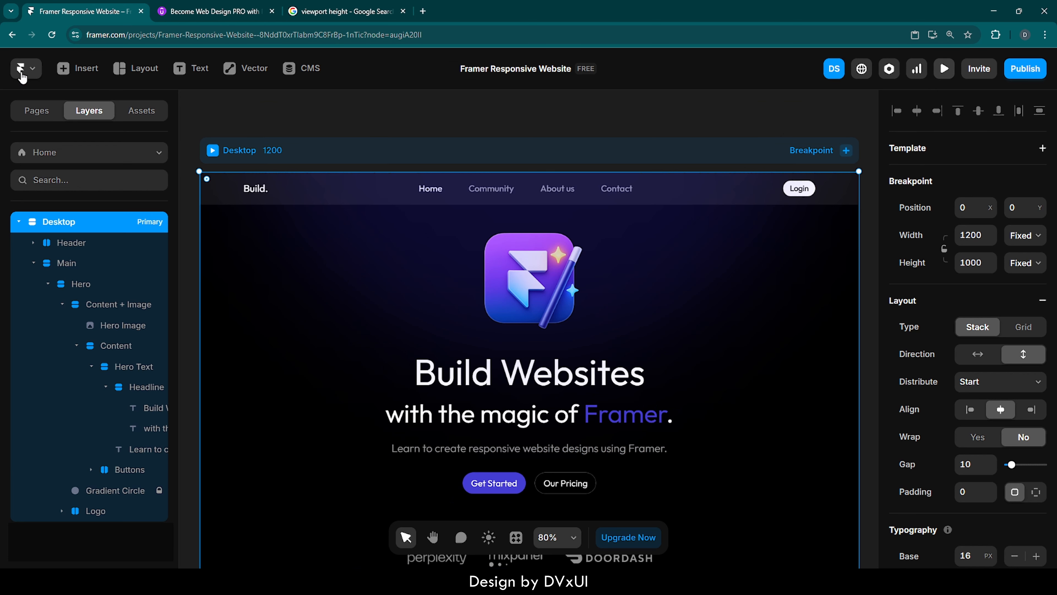
# Set the Main stack's height to Fit Content.
pyautogui.click(61, 270)
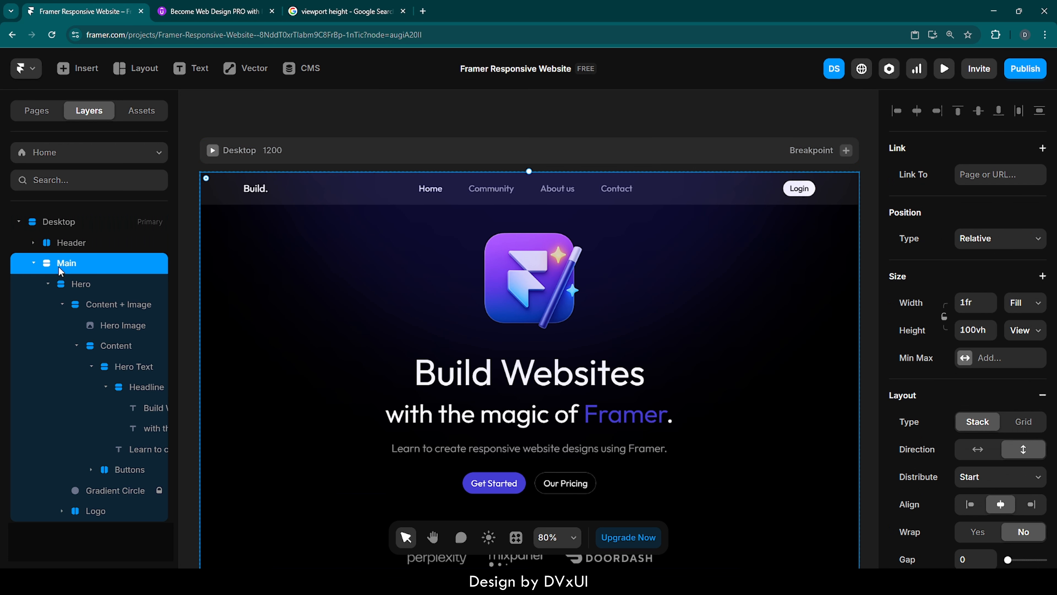
pyautogui.click(1024, 329)
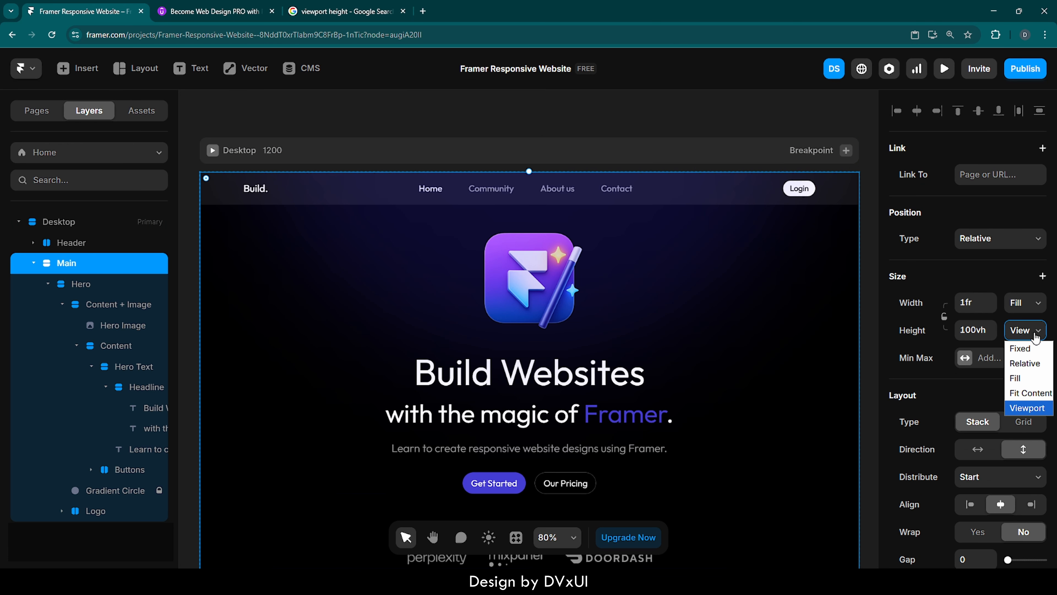
pyautogui.click(1012, 393)
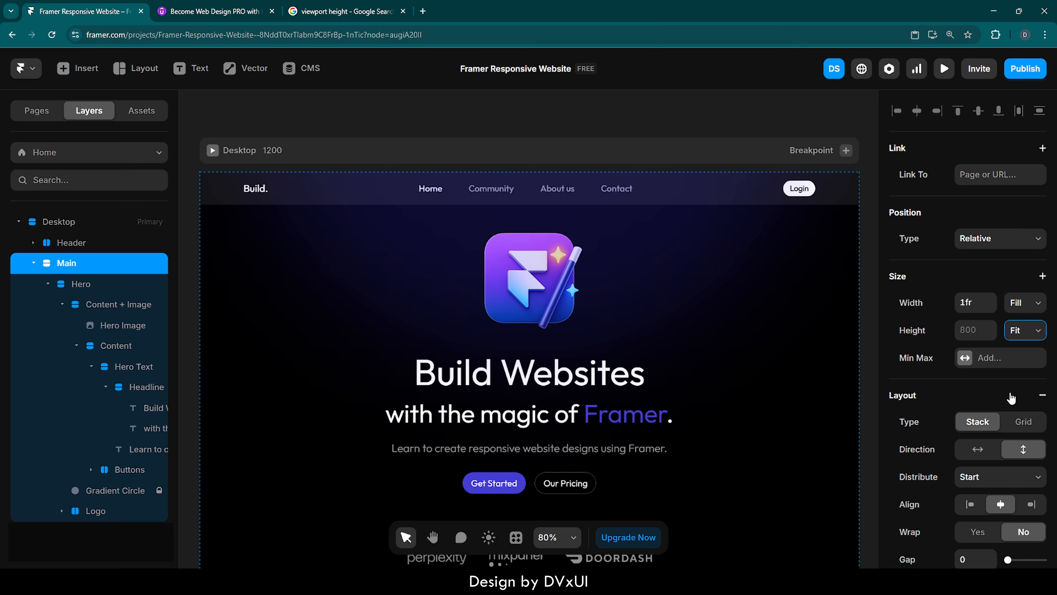
pyautogui.click(873, 385)
# Preview the page again to check the Hero section fills correctly.
pyautogui.scroll(-2, 445, 224)
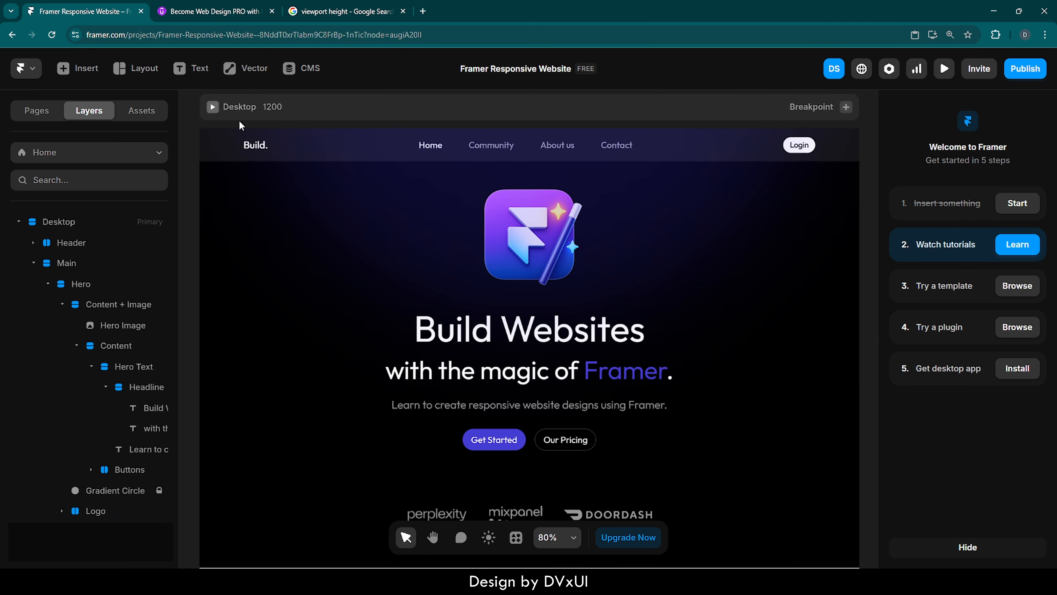
pyautogui.click(213, 110)
pyautogui.scroll(-3, 807, 375)
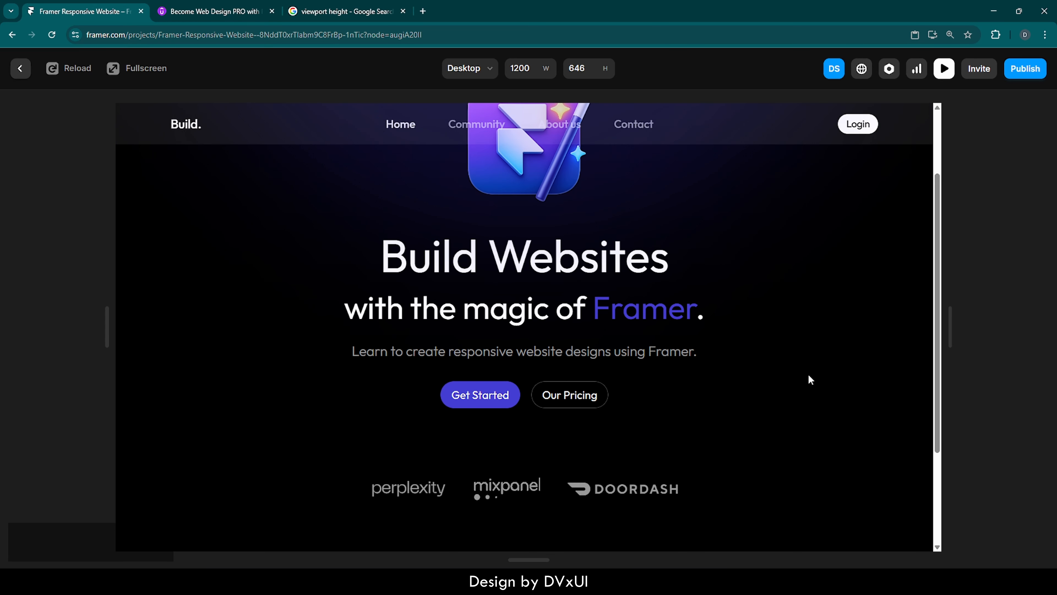
pyautogui.scroll(2, 808, 378)
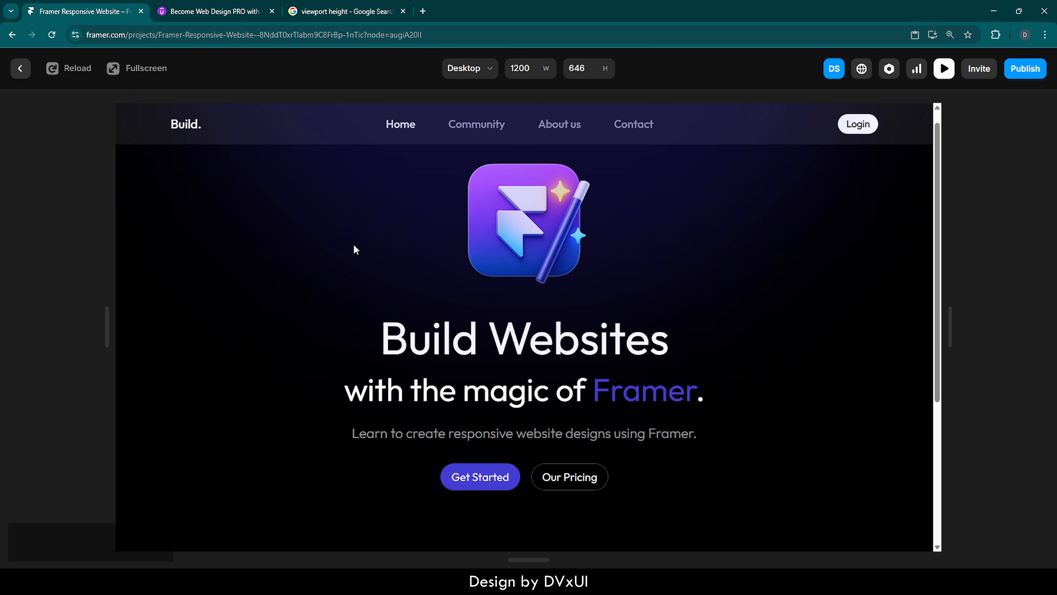
pyautogui.click(18, 70)
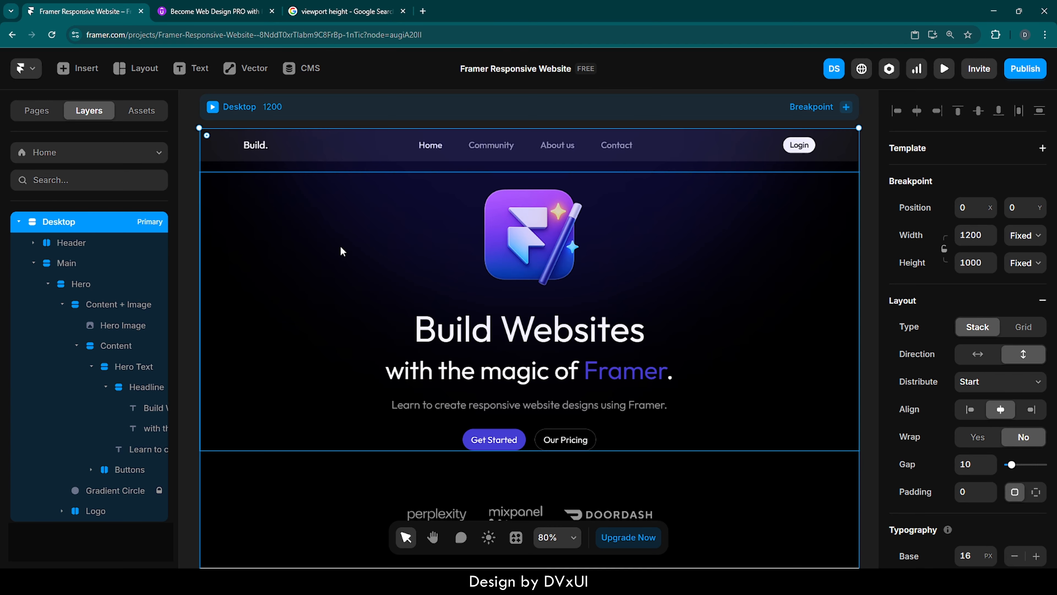
# Add a Tablet breakpoint of 810 width to the page.
pyautogui.scroll(-2, 341, 251)
pyautogui.hscroll(-1, 341, 247)
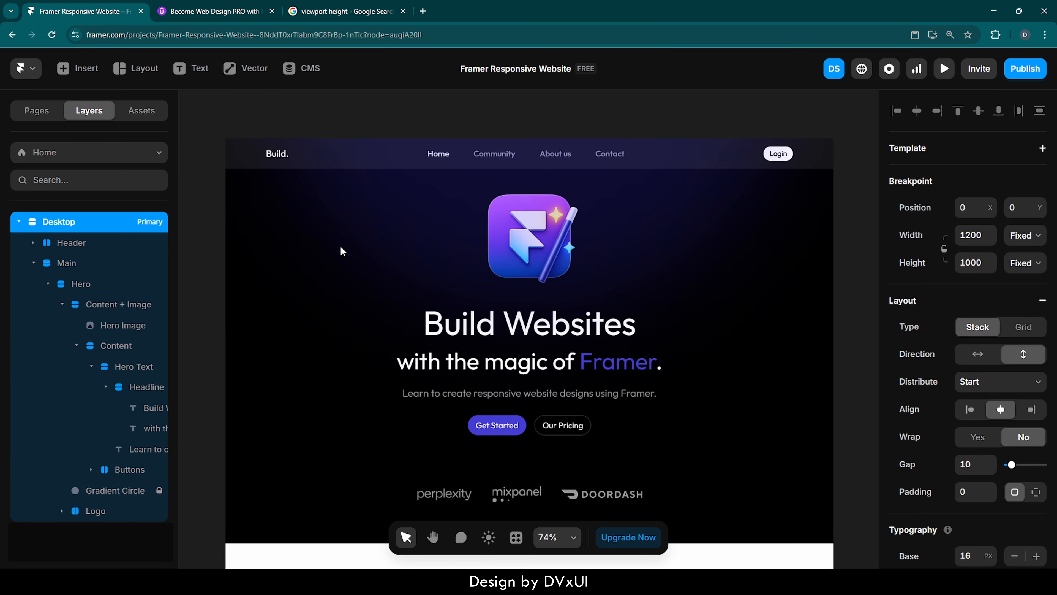
pyautogui.click(857, 189)
pyautogui.click(819, 118)
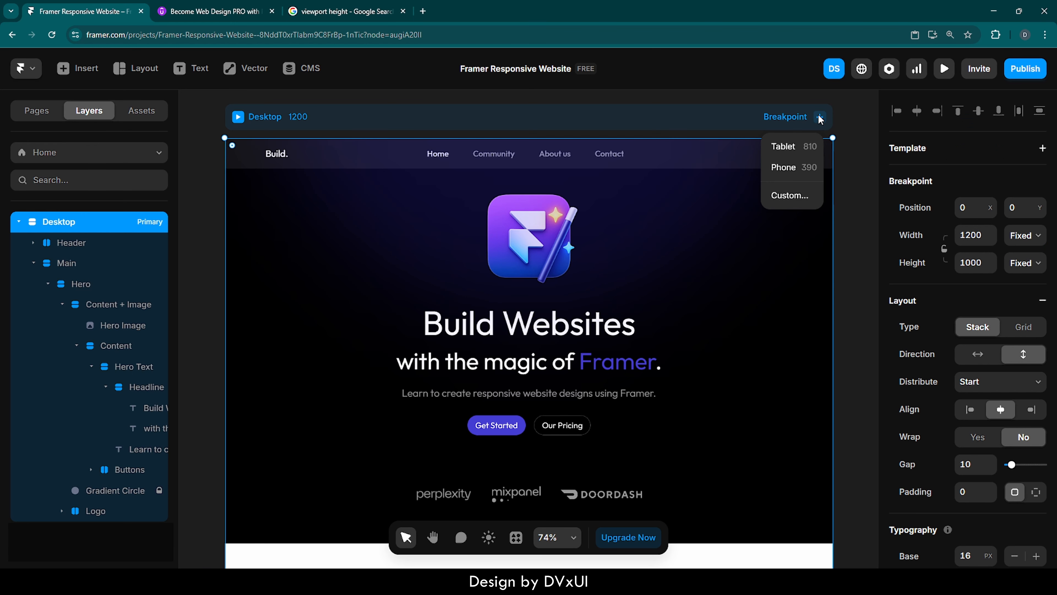
pyautogui.click(786, 149)
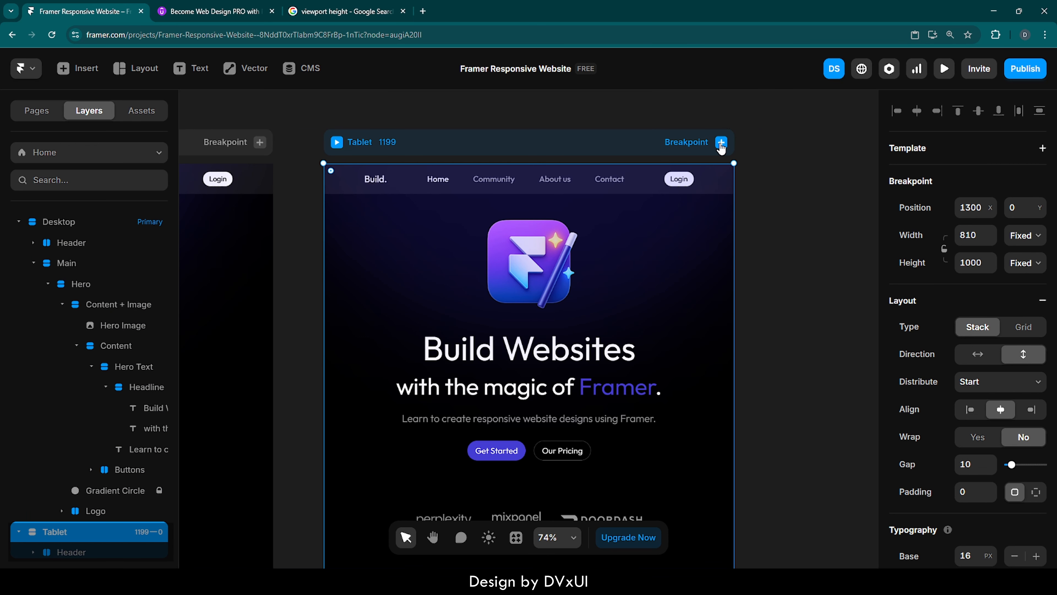
# Add a Phone breakpoint of 390 width to the page.
pyautogui.click(721, 143)
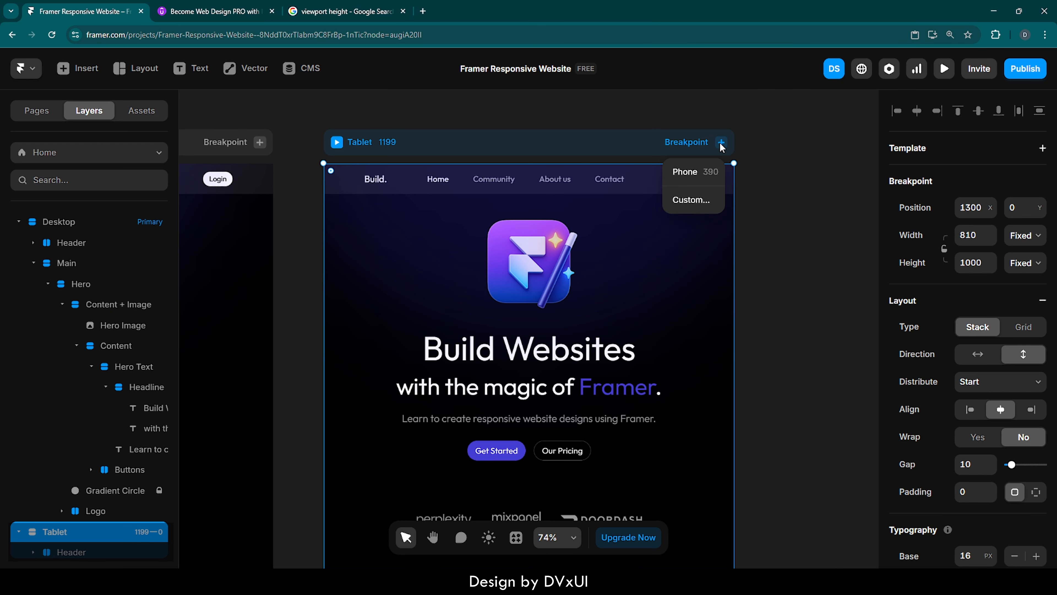
pyautogui.click(685, 172)
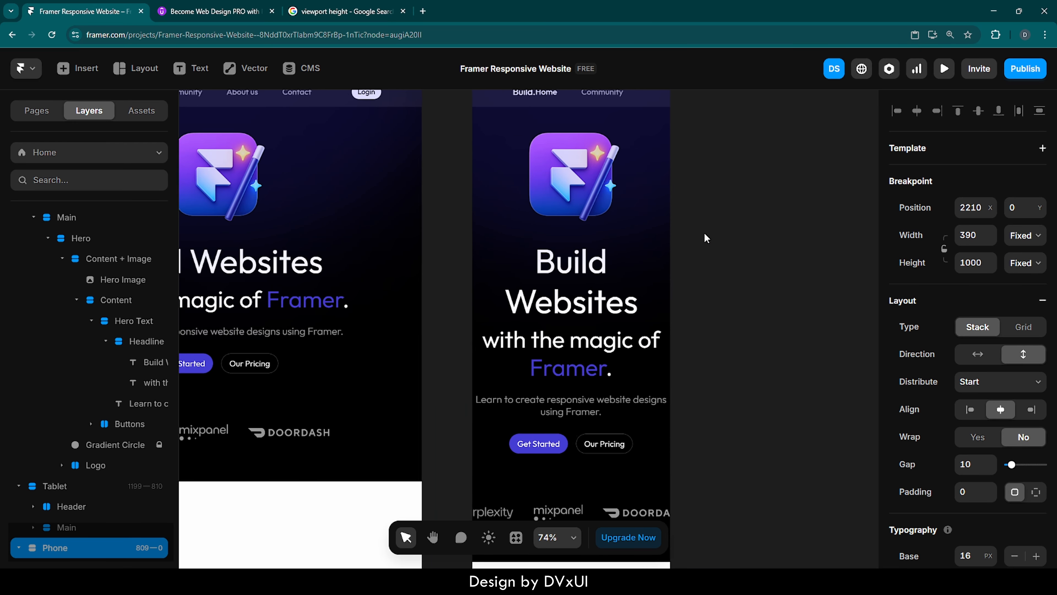
pyautogui.hscroll(-5, 704, 234)
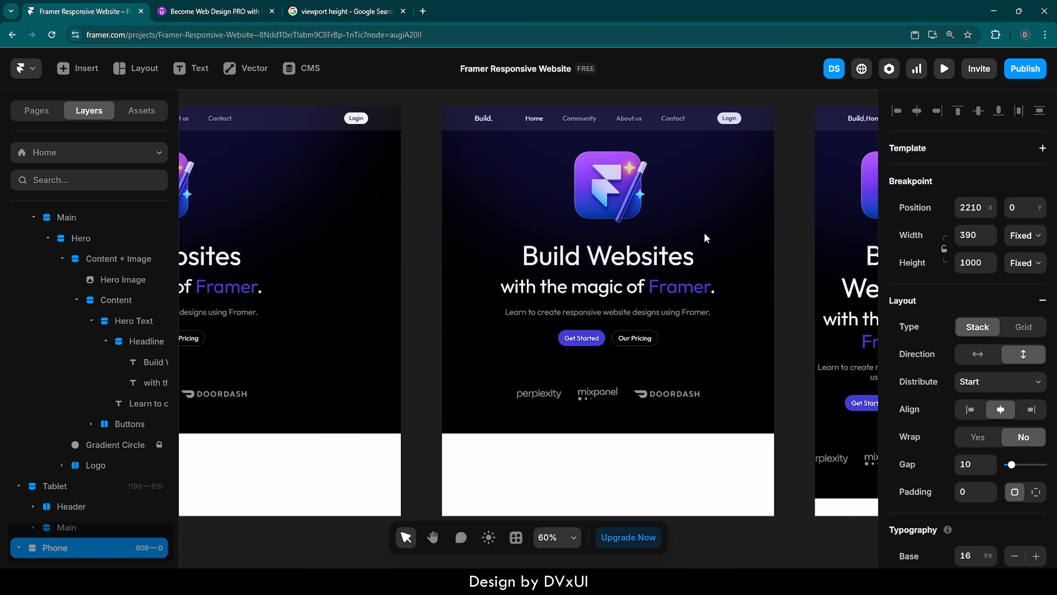
# Preview the Tablet breakpoint, scroll through it and narrow the preview width to test responsiveness.
pyautogui.scroll(1, 705, 234)
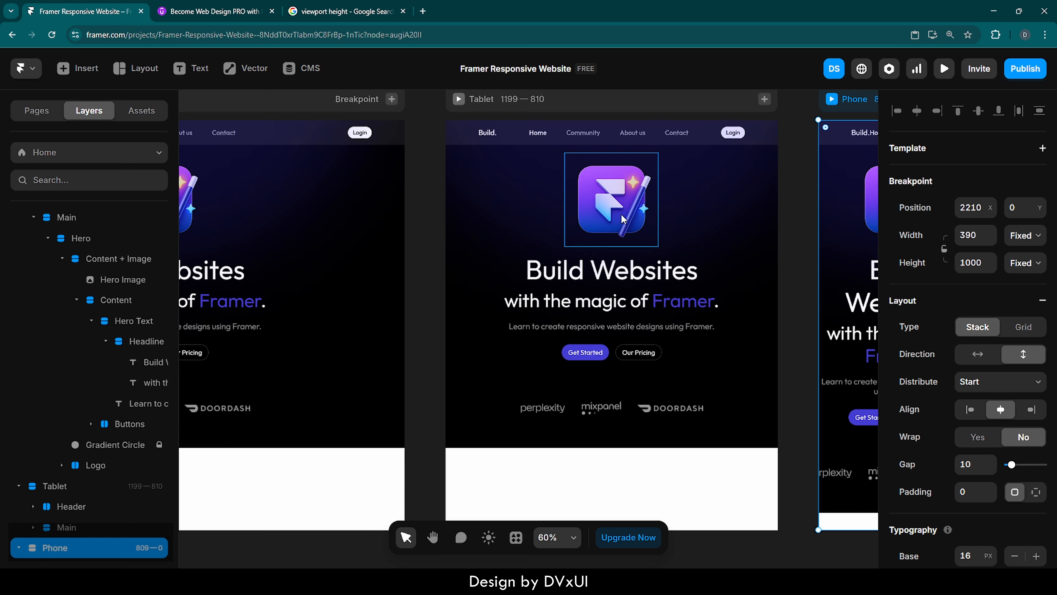
pyautogui.scroll(1, 510, 200)
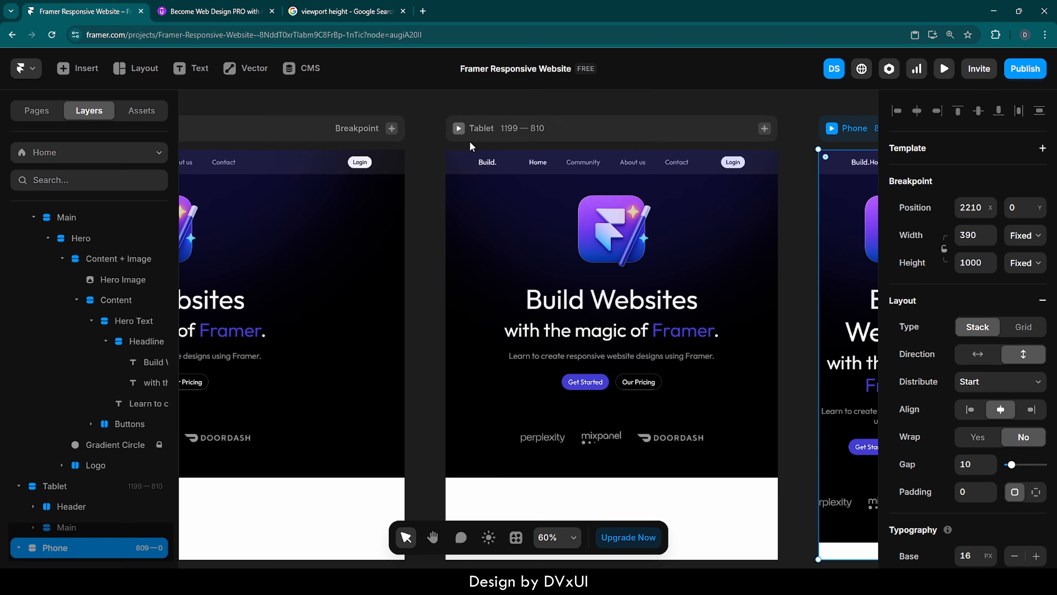
pyautogui.click(458, 131)
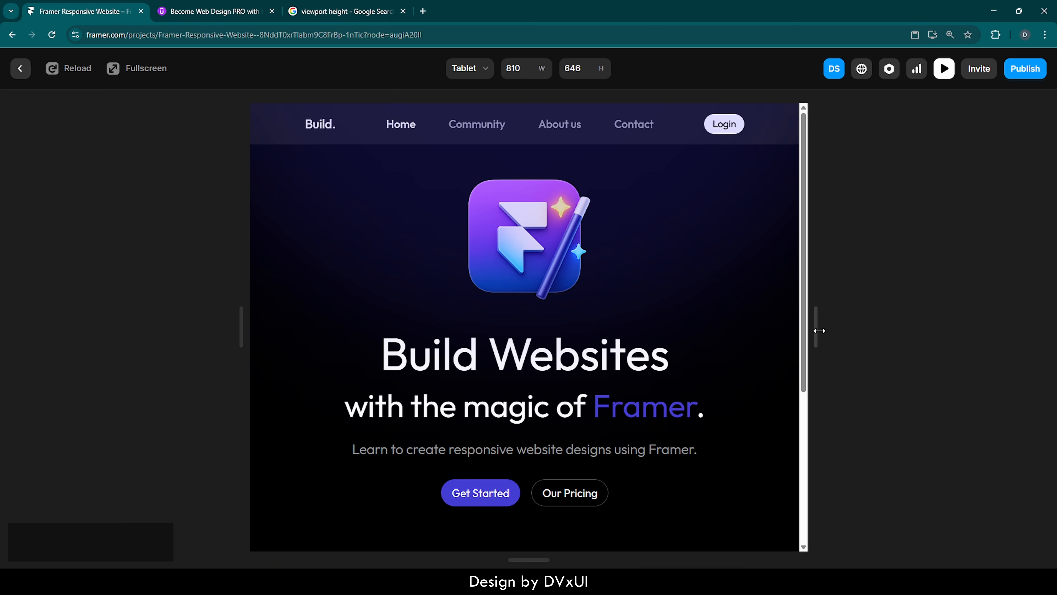
pyautogui.scroll(-3, 748, 307)
pyautogui.scroll(2, 748, 307)
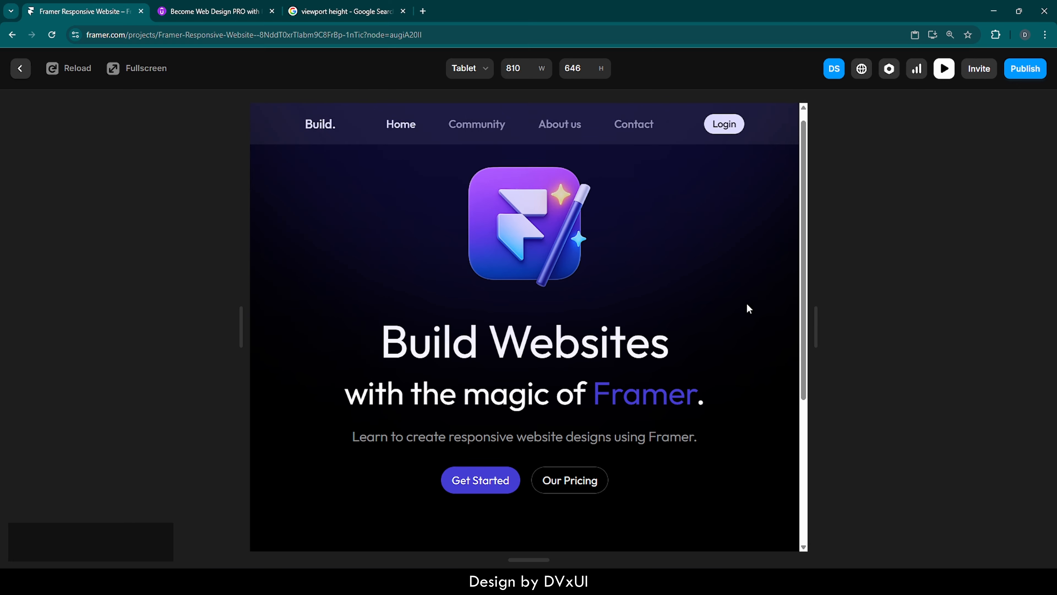
pyautogui.scroll(-2, 748, 308)
pyautogui.scroll(1, 748, 308)
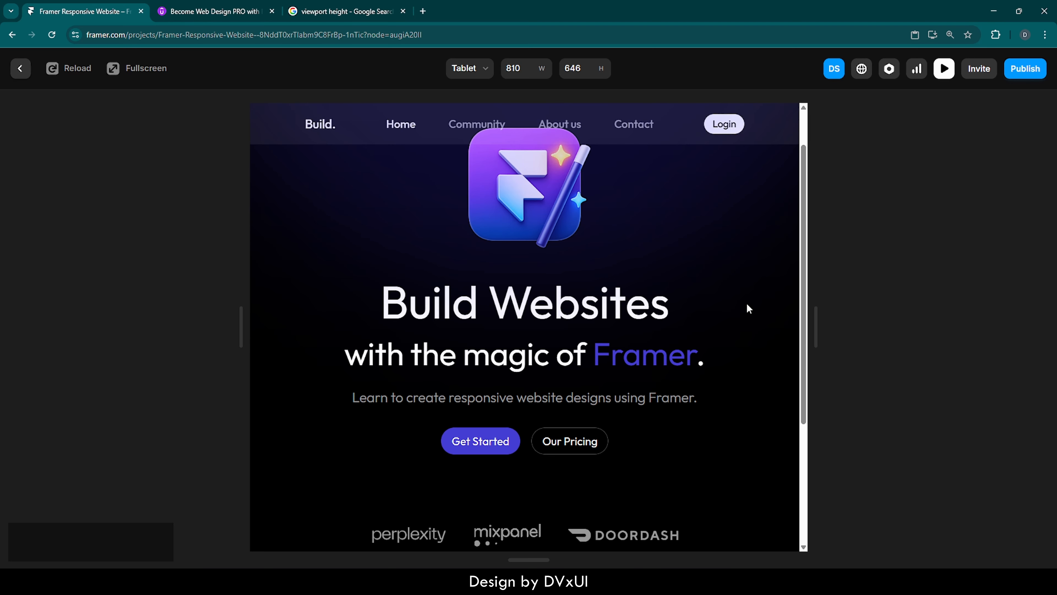
pyautogui.scroll(-2, 748, 305)
pyautogui.scroll(3, 747, 305)
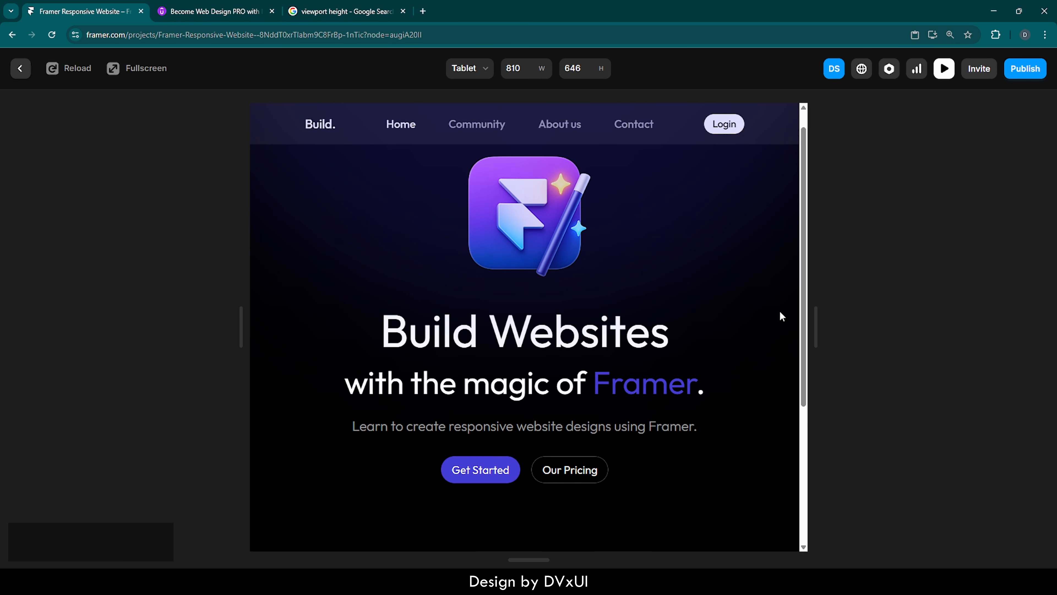
pyautogui.moveTo(815, 318)
pyautogui.mouseDown()
pyautogui.moveTo(958, 318)
pyautogui.moveTo(785, 318)
pyautogui.moveTo(808, 320)
pyautogui.mouseUp()
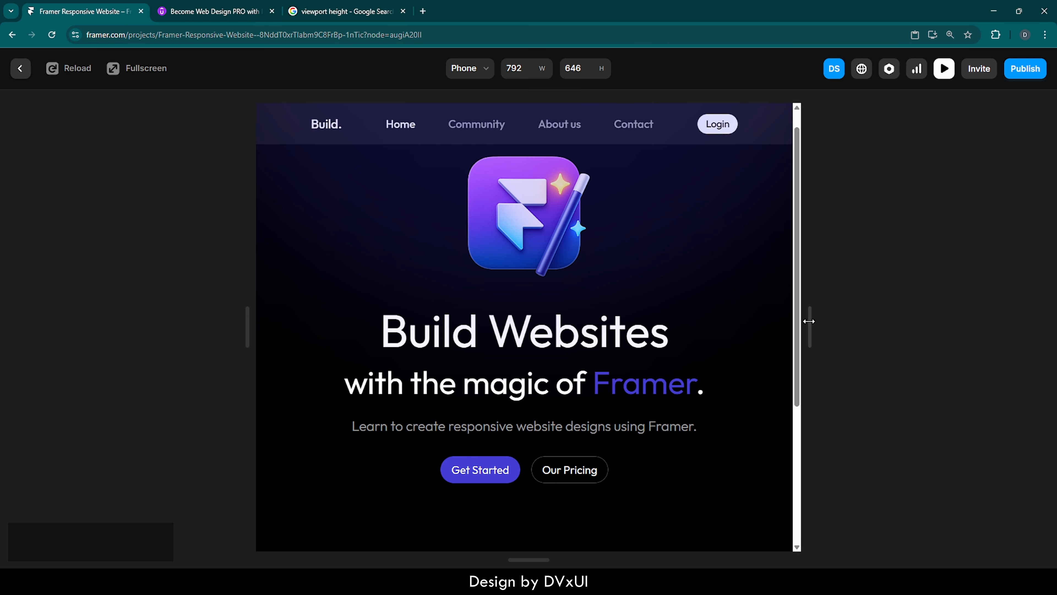
pyautogui.click(20, 68)
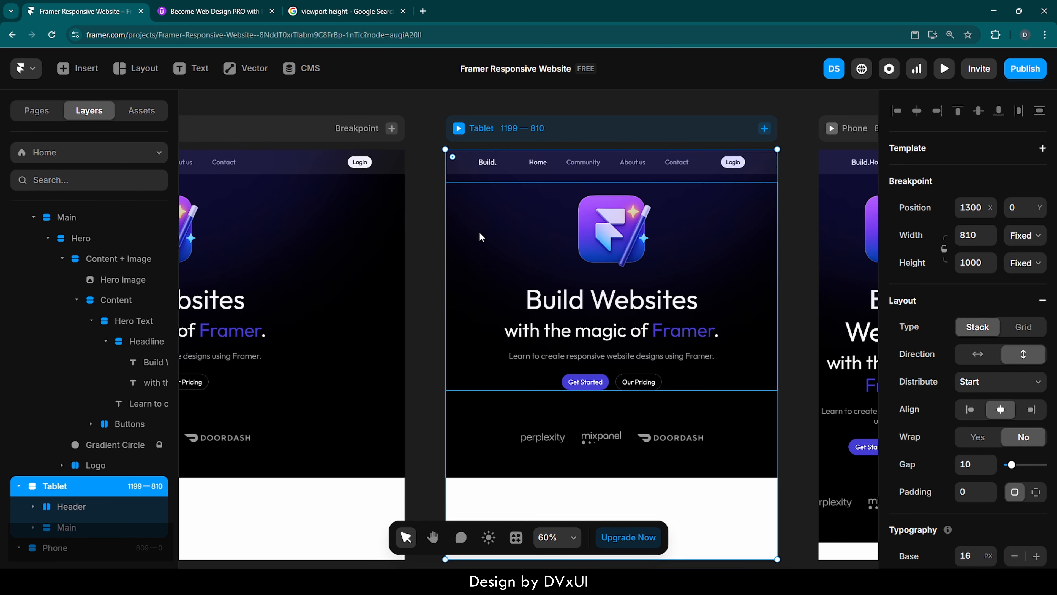
# Turn on wrapping for the Logo stack under the hero.
pyautogui.hscroll(5, 665, 265)
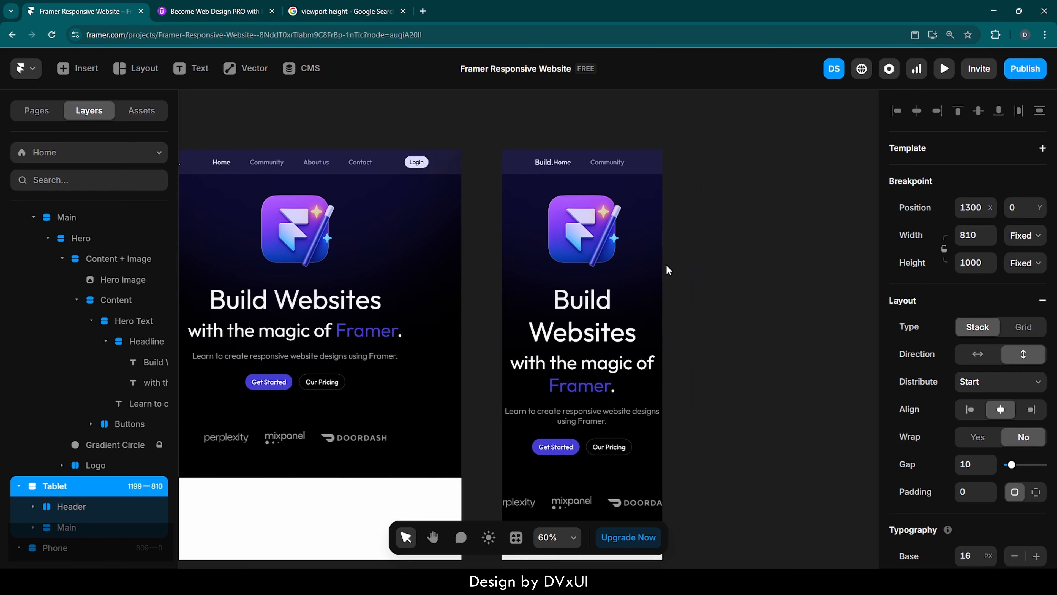
pyautogui.hscroll(2, 665, 265)
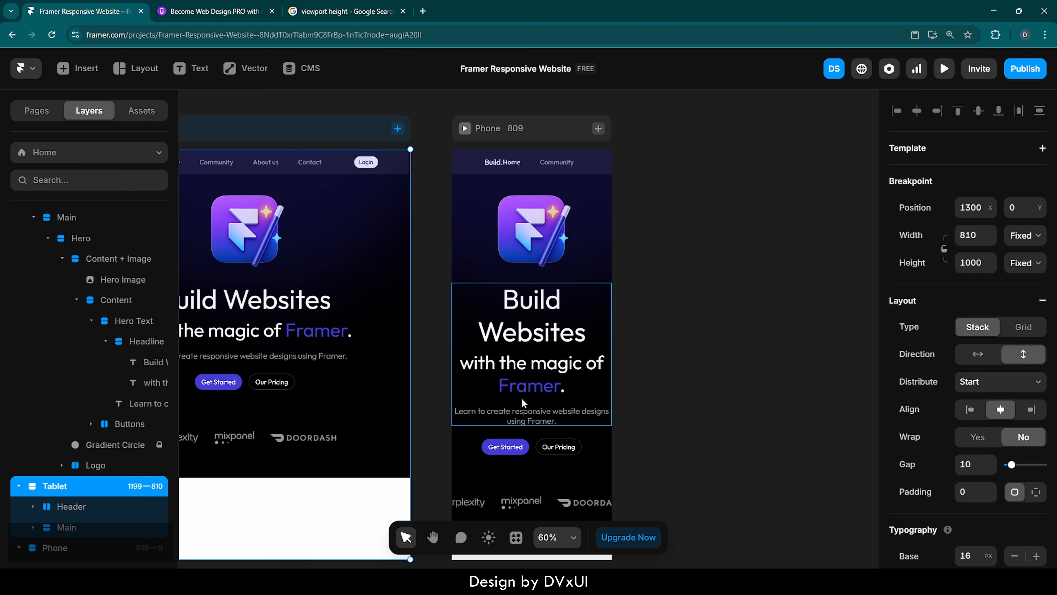
pyautogui.scroll(-3, 523, 402)
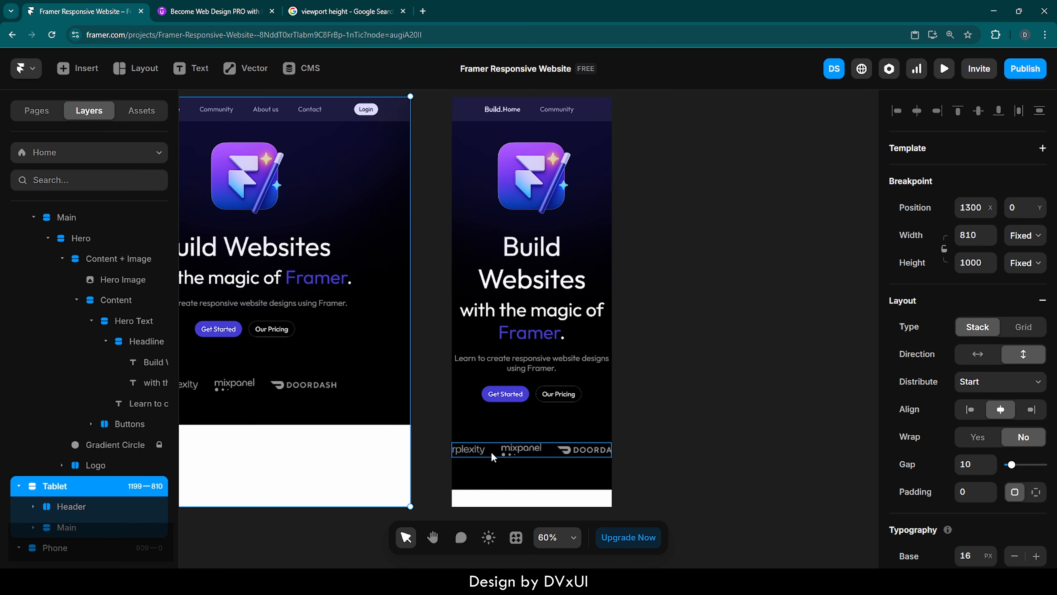
pyautogui.hscroll(-10, 492, 451)
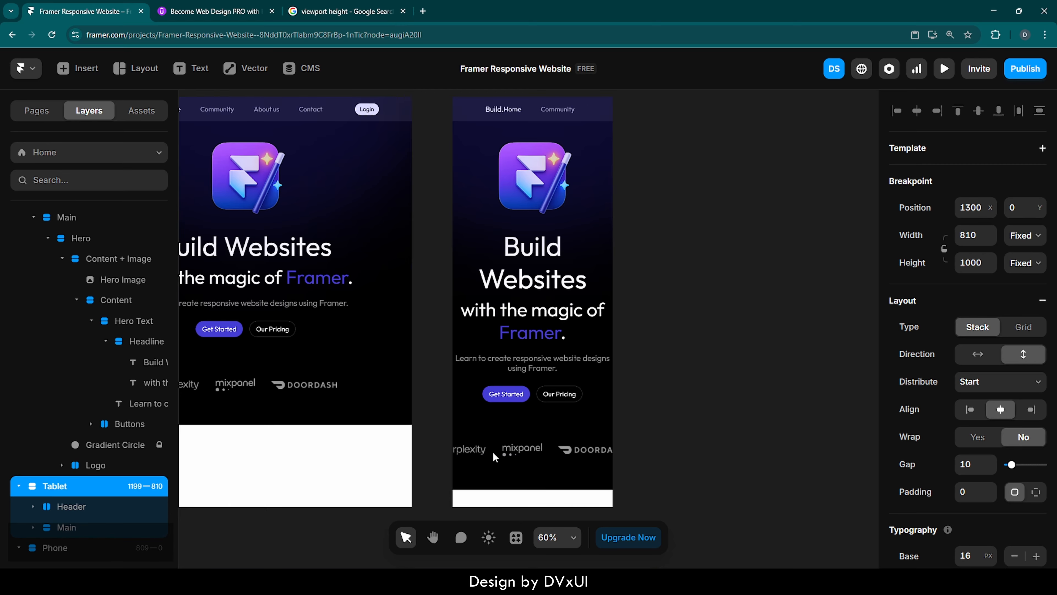
pyautogui.hscroll(-5, 493, 452)
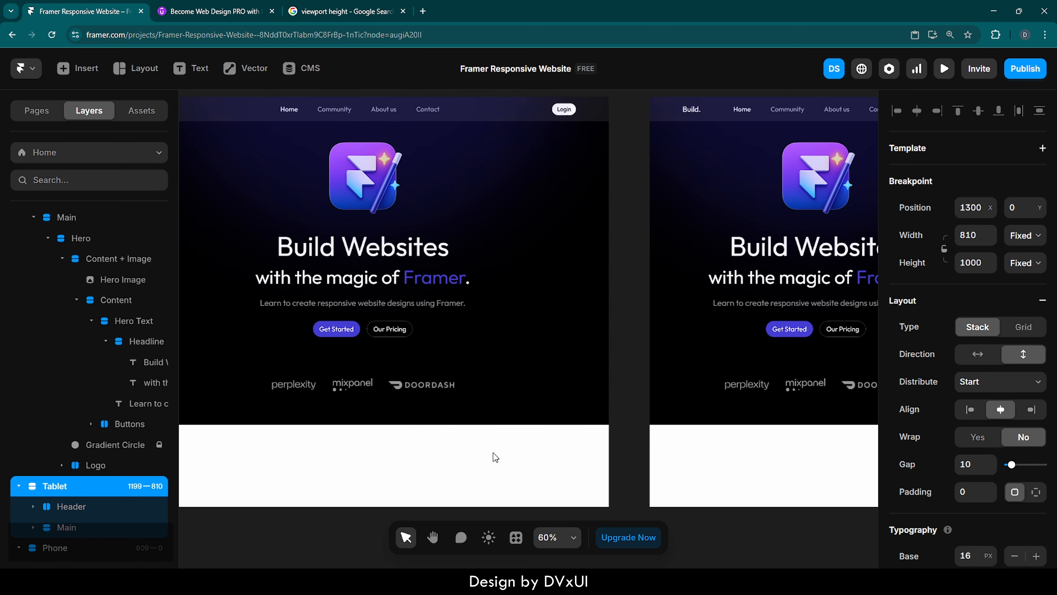
pyautogui.click(499, 382)
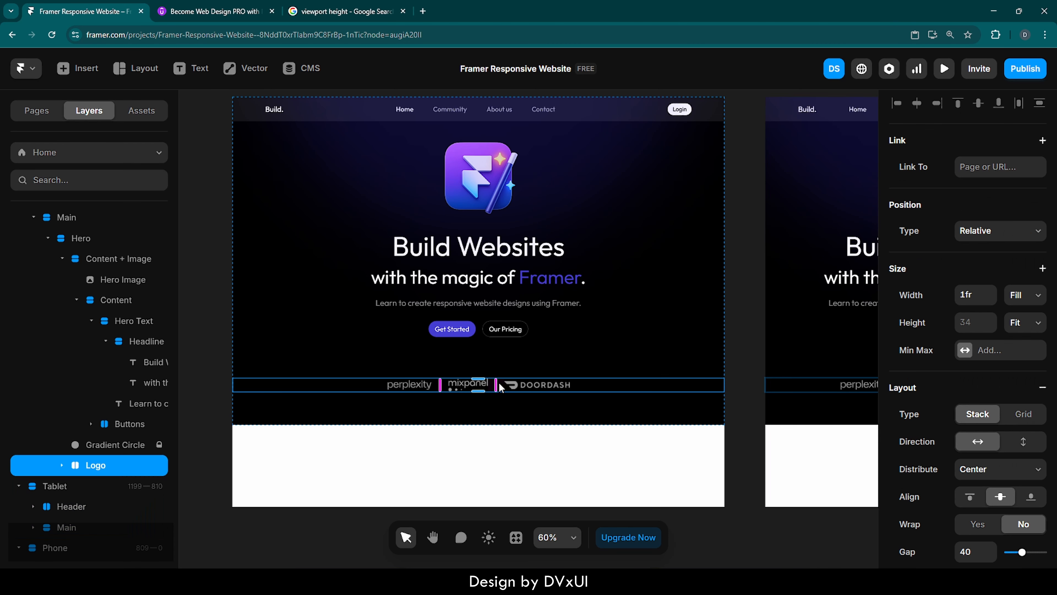
pyautogui.scroll(-2, 940, 496)
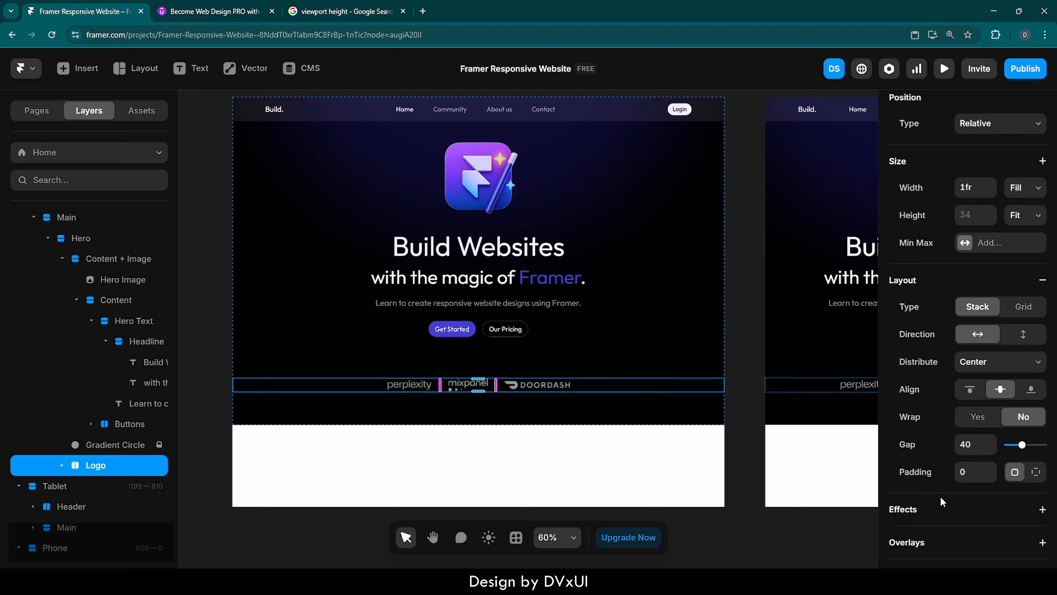
pyautogui.click(974, 417)
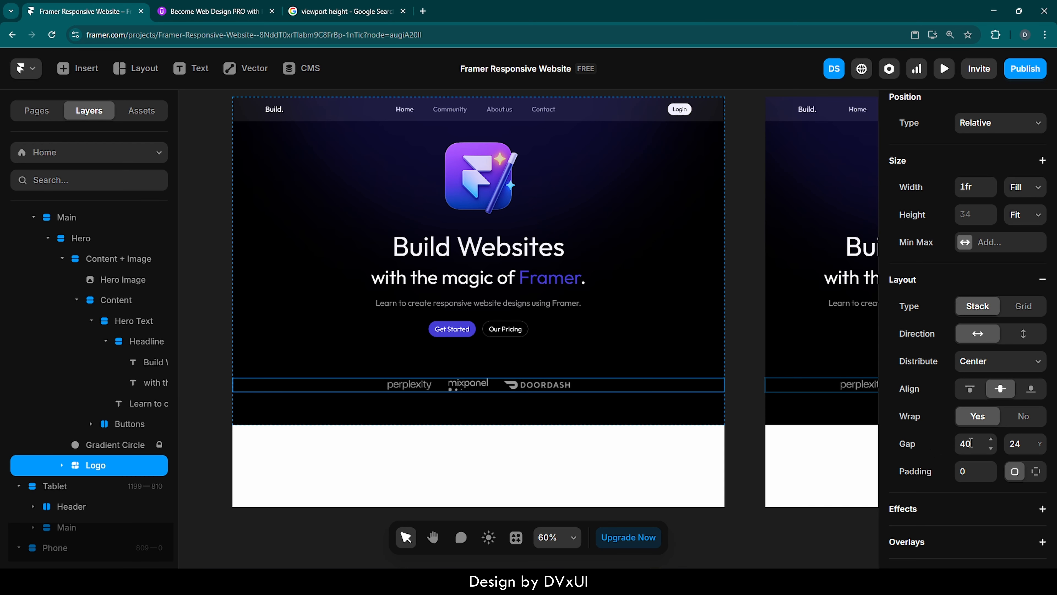
# Preview the Phone breakpoint and scroll through the hero layout.
pyautogui.hscroll(10, 765, 448)
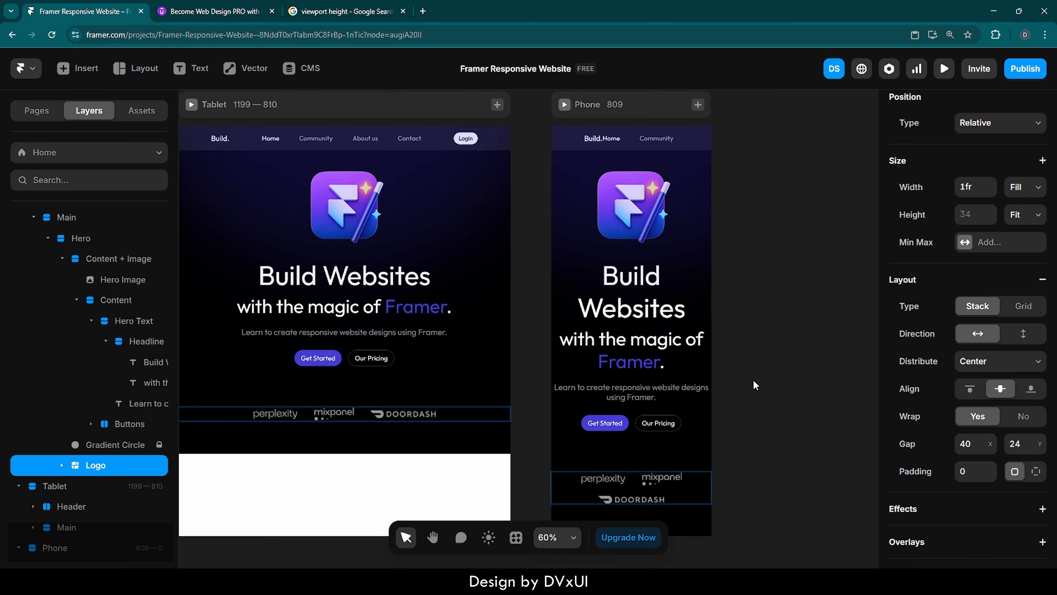
pyautogui.hscroll(2, 753, 379)
pyautogui.click(533, 105)
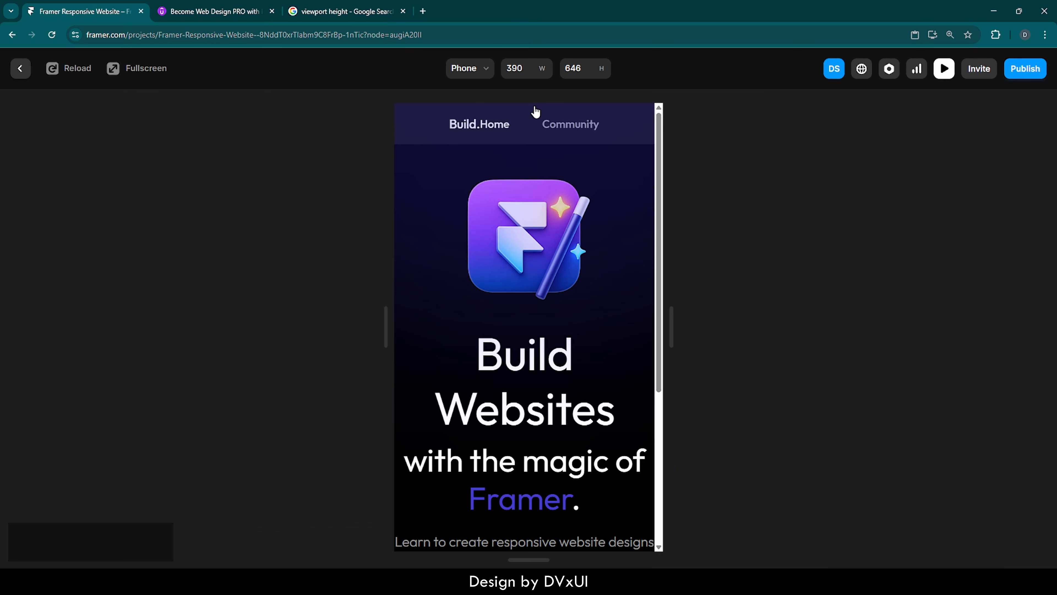
pyautogui.scroll(-5, 574, 371)
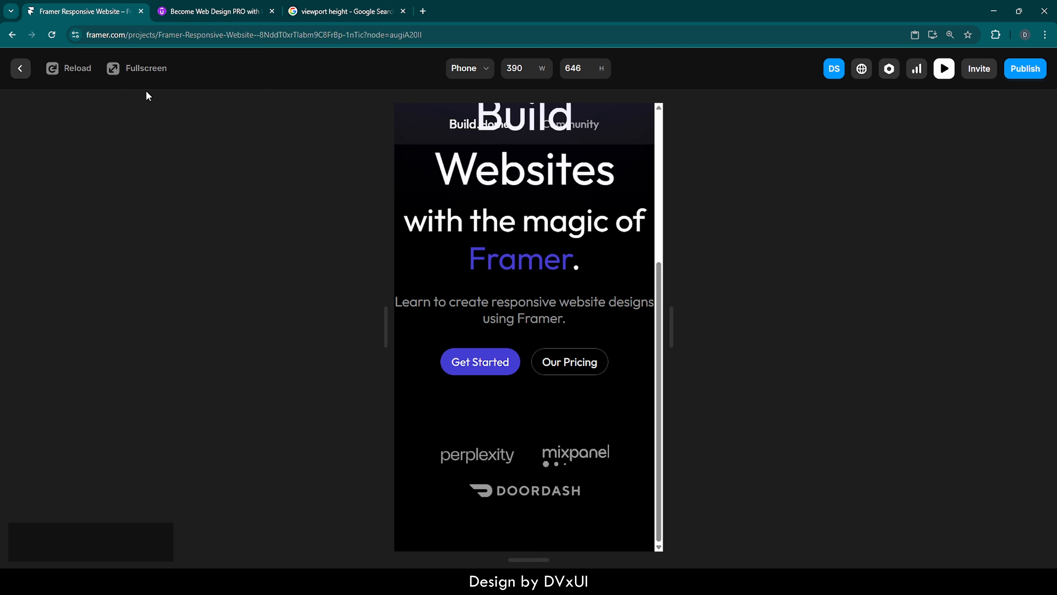
pyautogui.click(21, 69)
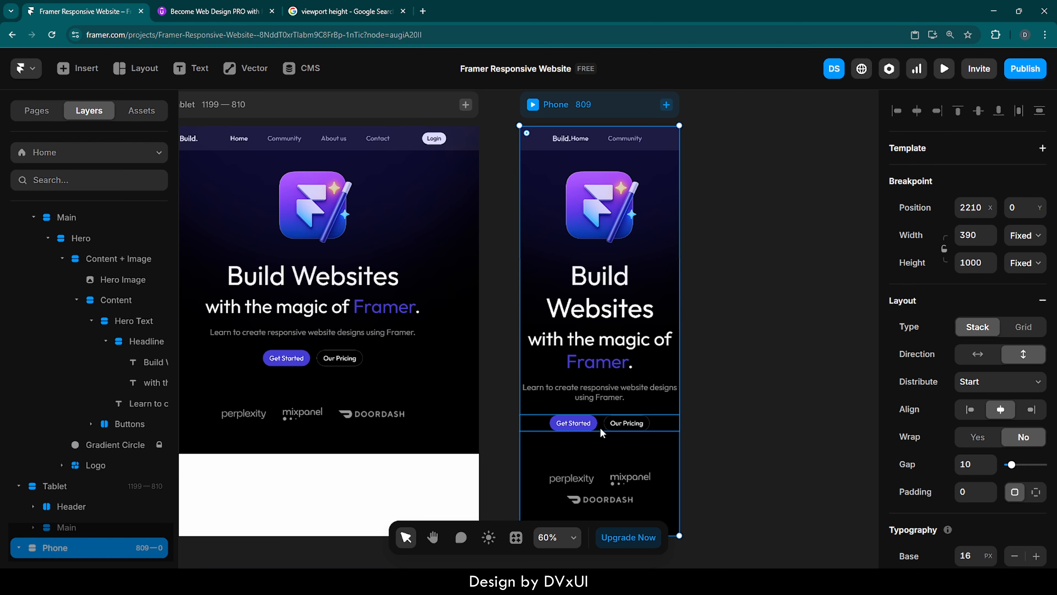
# Reduce the Phone breakpoint's description text size to 18 px.
pyautogui.click(597, 393)
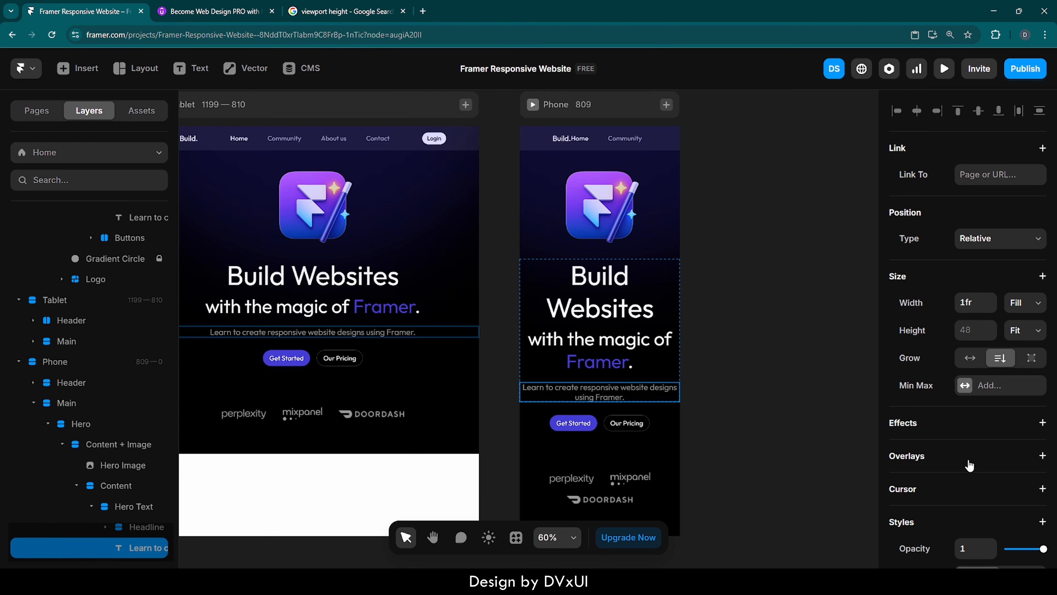
pyautogui.scroll(-7, 968, 461)
pyautogui.scroll(-4, 968, 456)
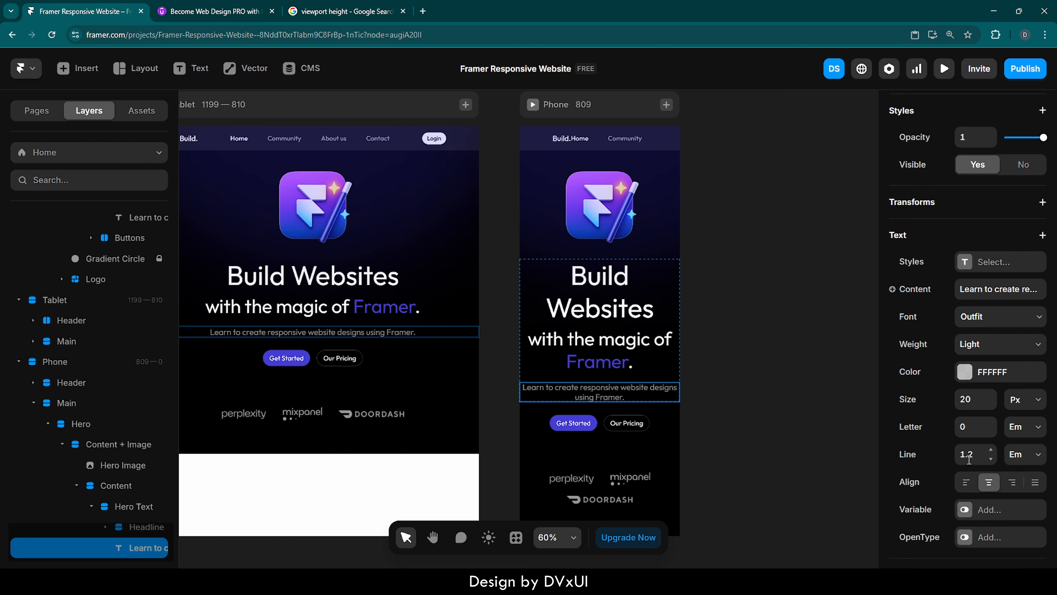
pyautogui.click(975, 332)
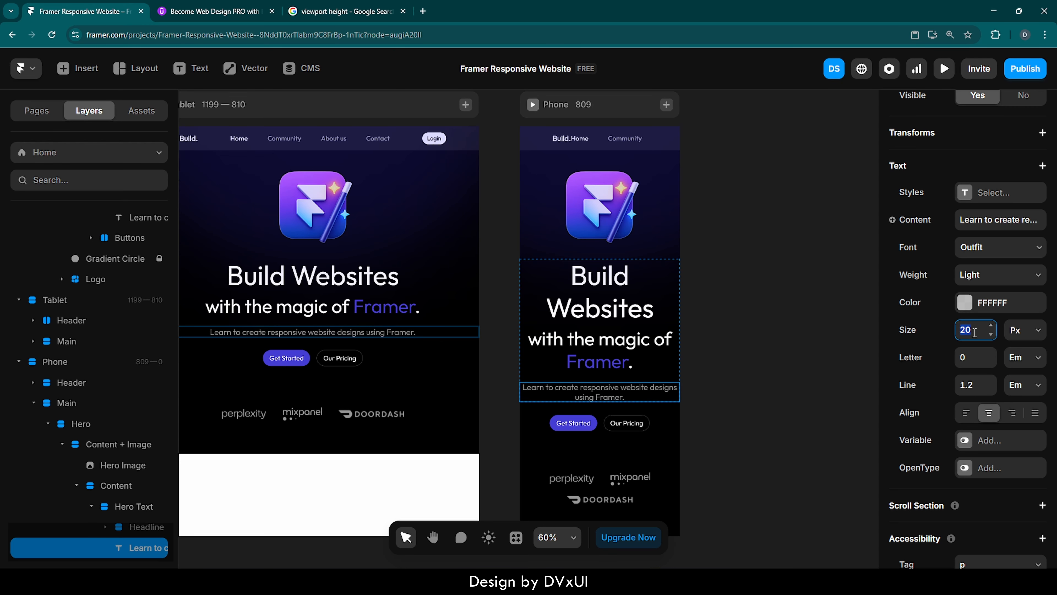
pyautogui.press('Down')
pyautogui.press('Down')
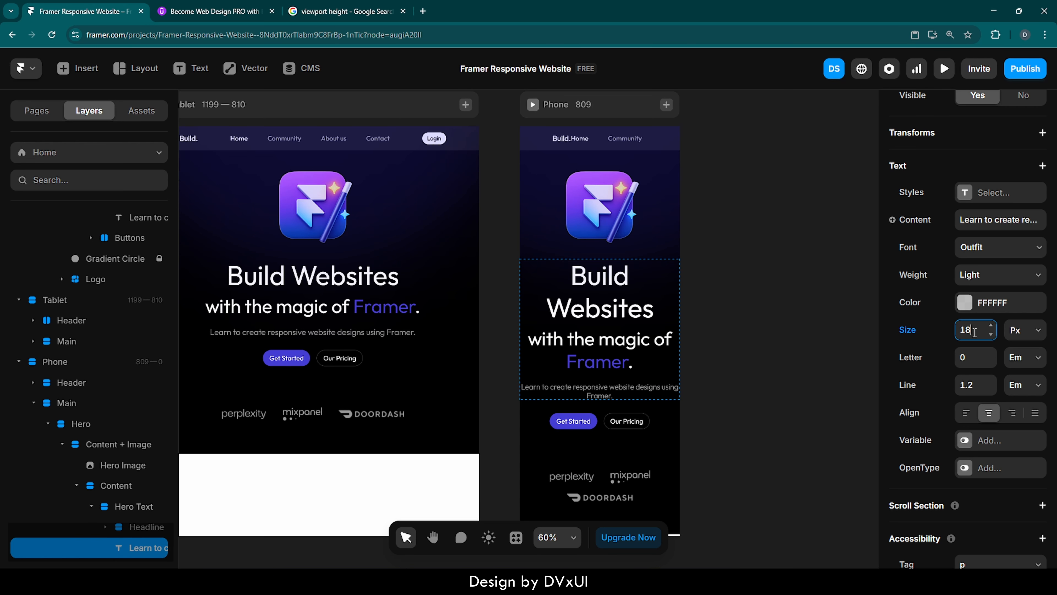
# Set the Phone breakpoint's "with the magic of Framer." line to 26 px.
pyautogui.click(616, 345)
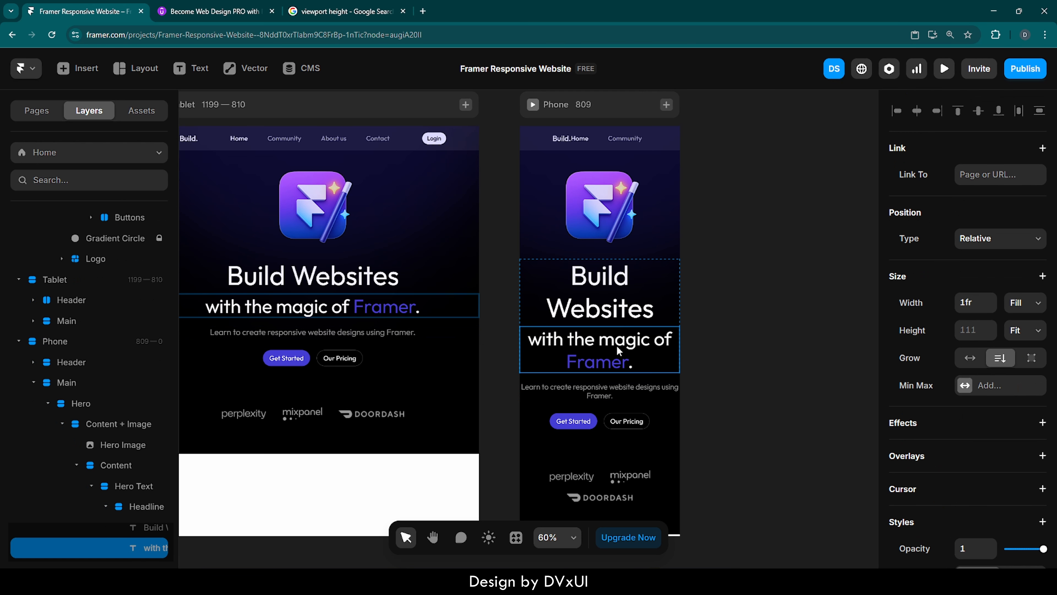
pyautogui.scroll(-10, 940, 457)
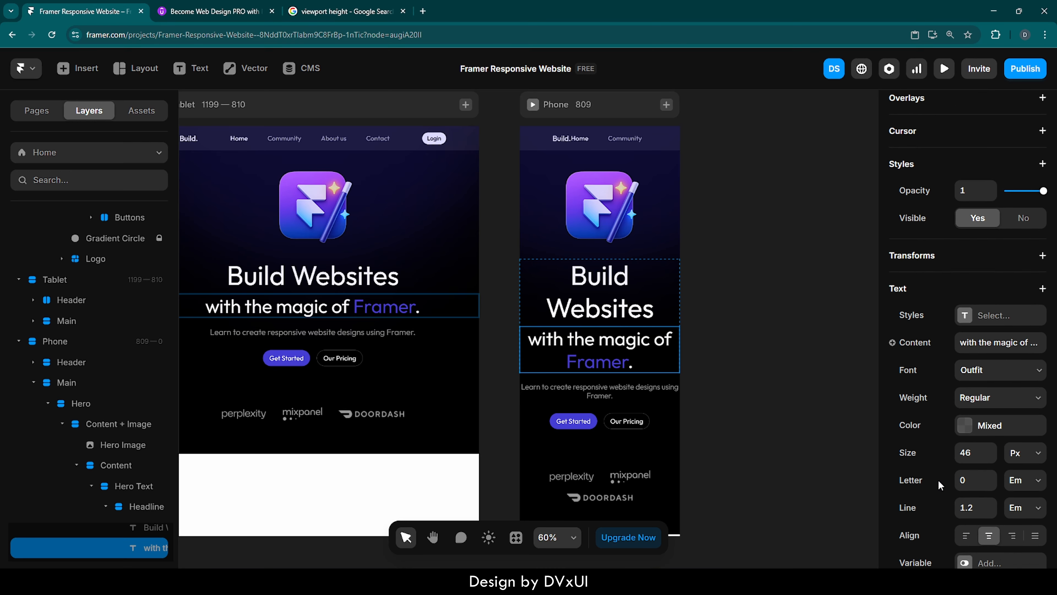
pyautogui.click(977, 372)
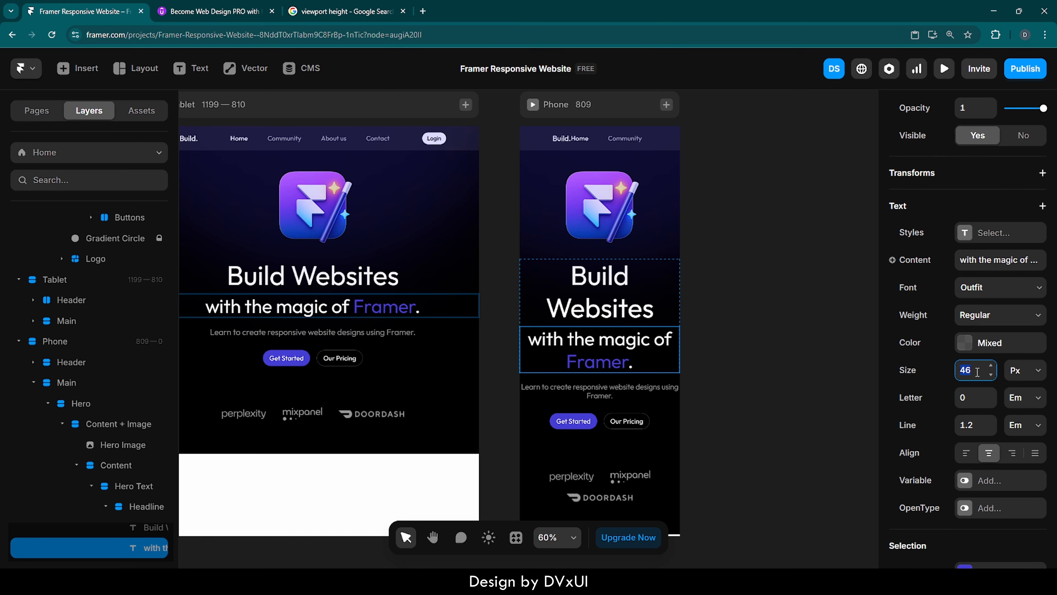
pyautogui.write('26')
pyautogui.press('Return')
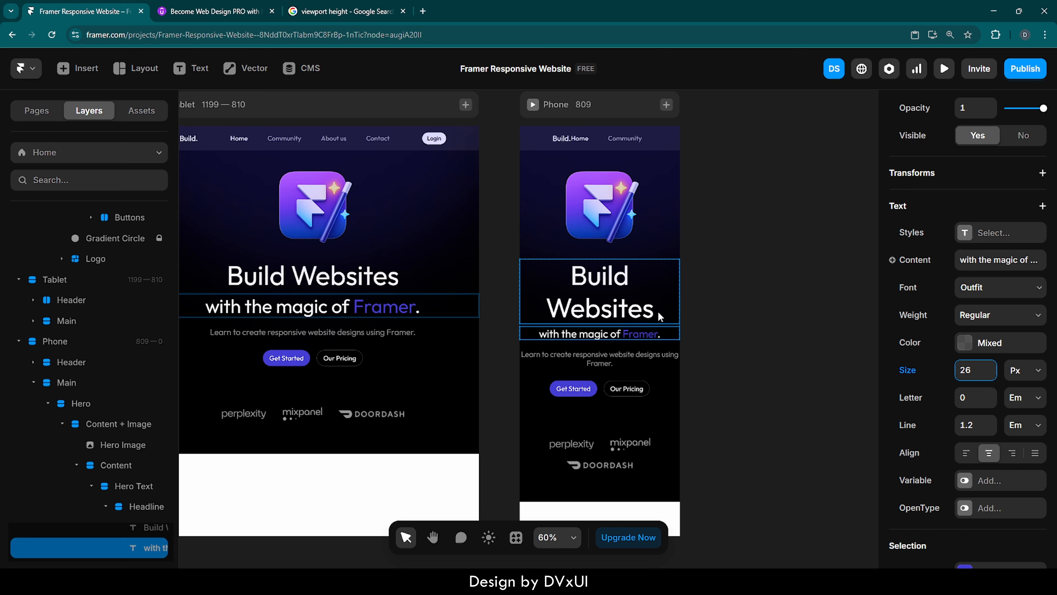
# Set the Phone breakpoint's "Build Websites" heading to 48 px.
pyautogui.click(621, 303)
pyautogui.scroll(-8, 952, 521)
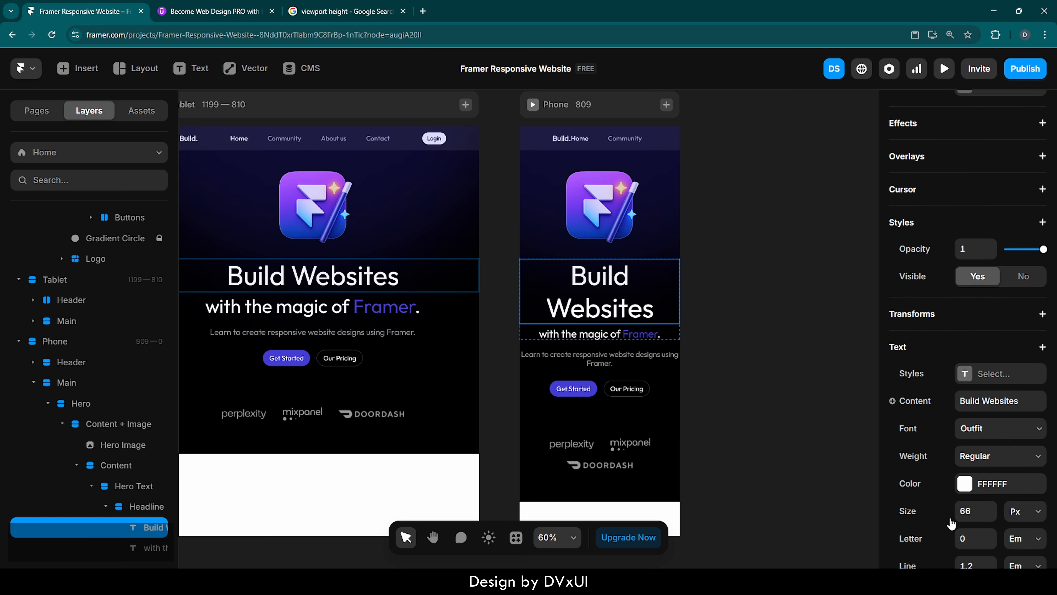
pyautogui.click(974, 384)
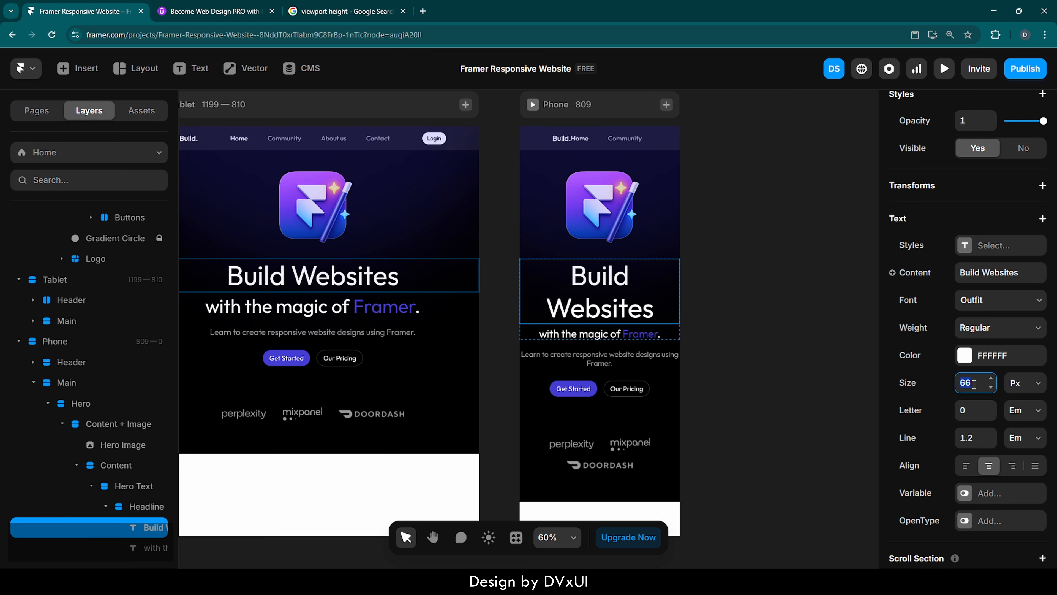
pyautogui.write('48')
pyautogui.press('Return')
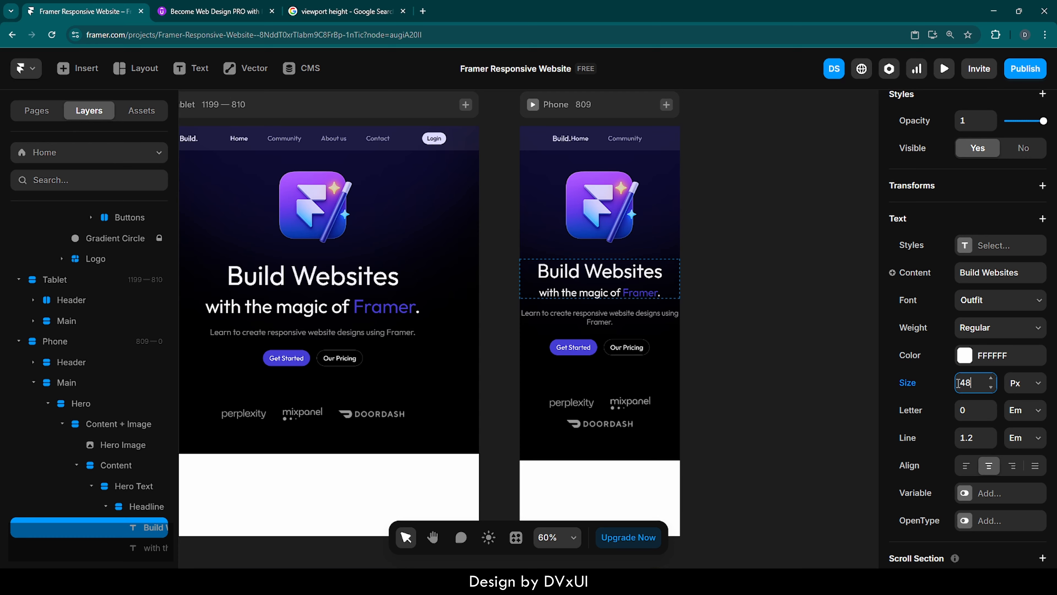
# Set the left and right padding of the Phone hero's Content + Image frame to 24.
pyautogui.click(758, 309)
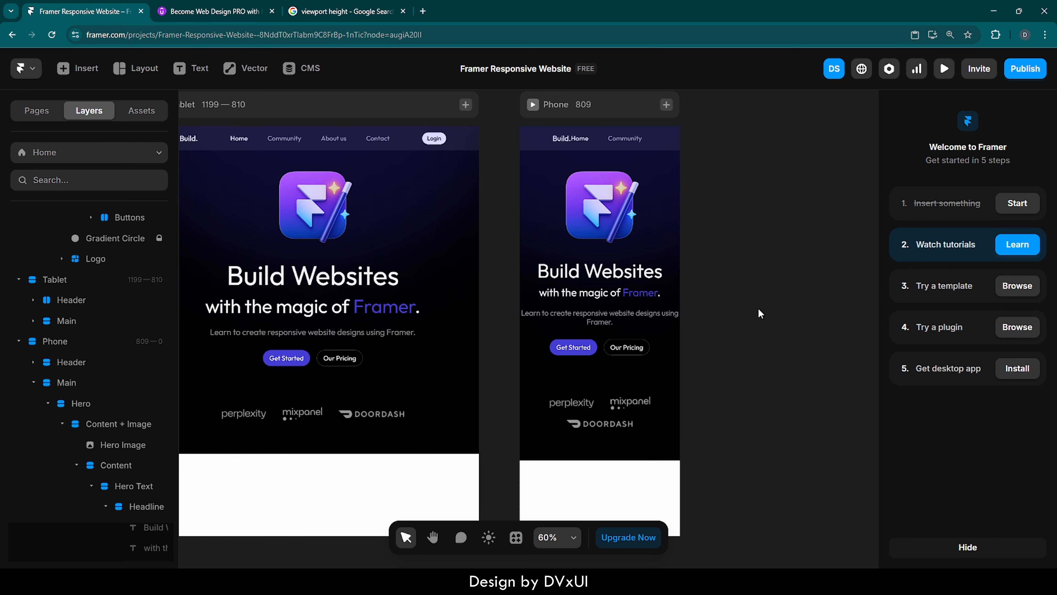
pyautogui.scroll(5, 636, 310)
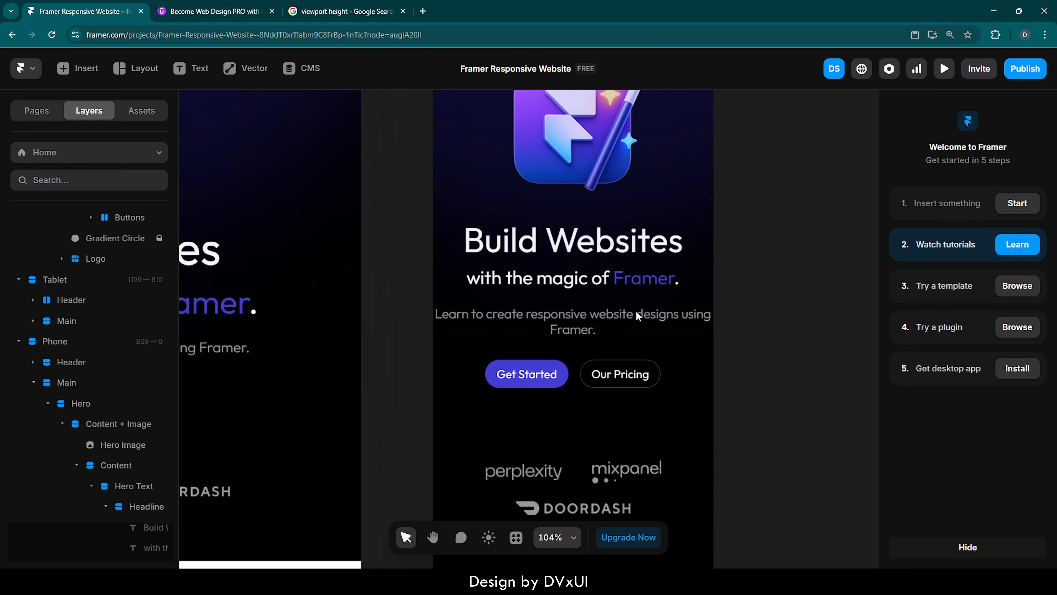
pyautogui.scroll(3, 636, 310)
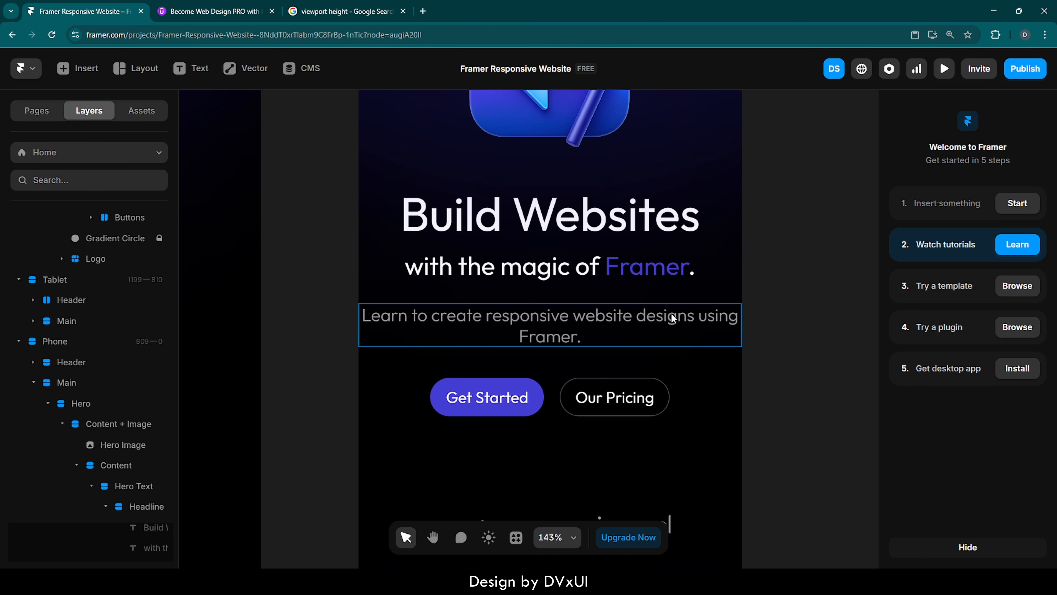
pyautogui.click(720, 284)
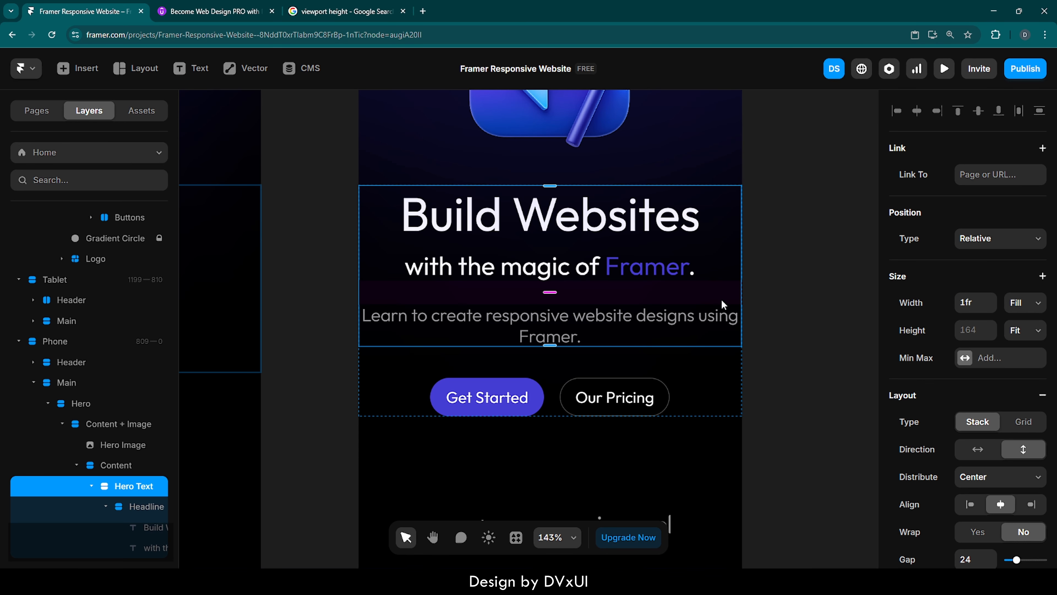
pyautogui.click(727, 368)
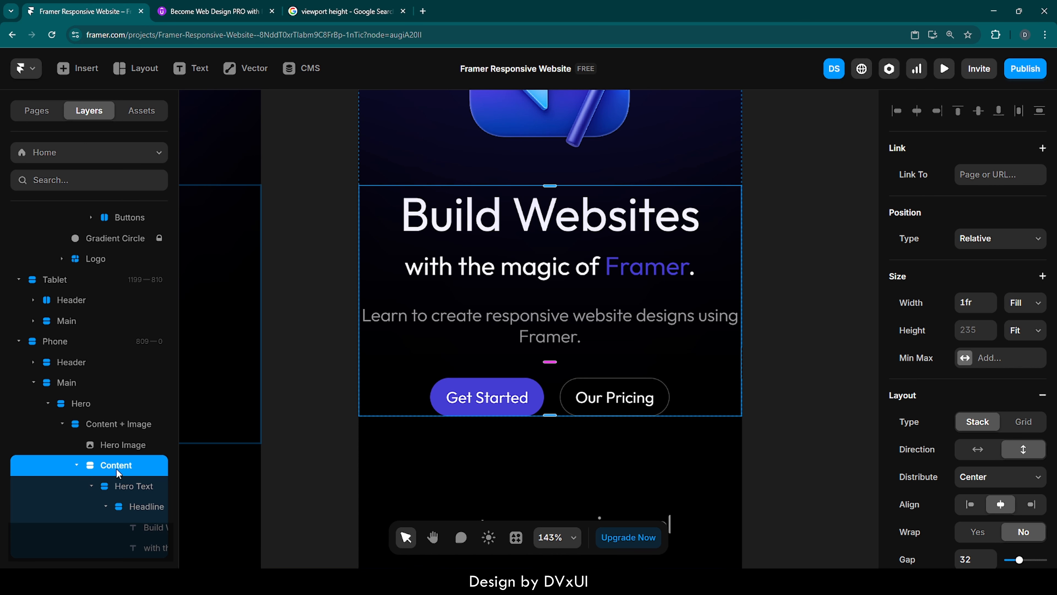
pyautogui.scroll(-5, 998, 483)
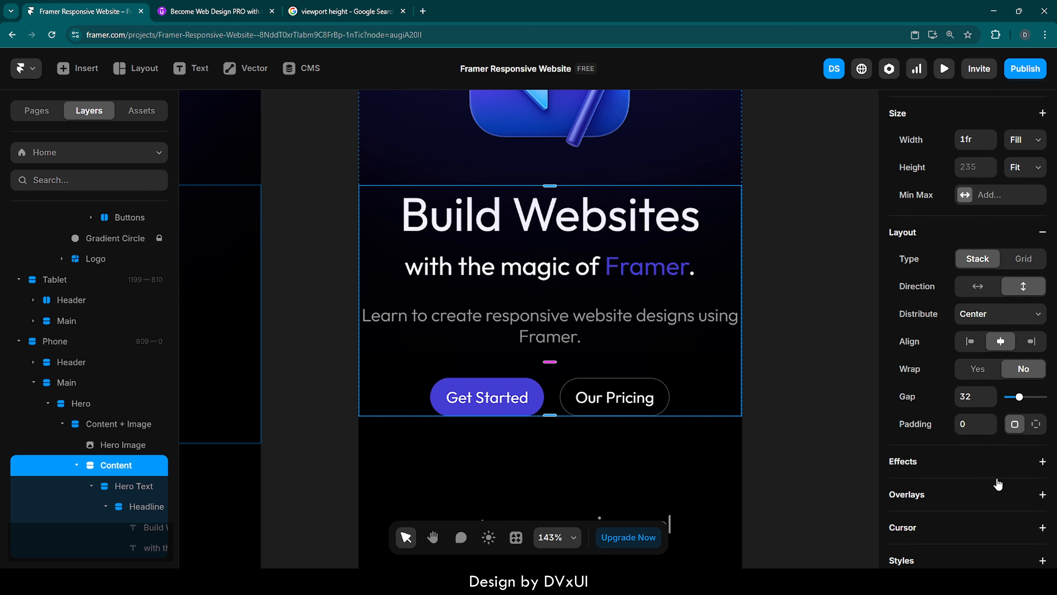
pyautogui.scroll(-2, 998, 483)
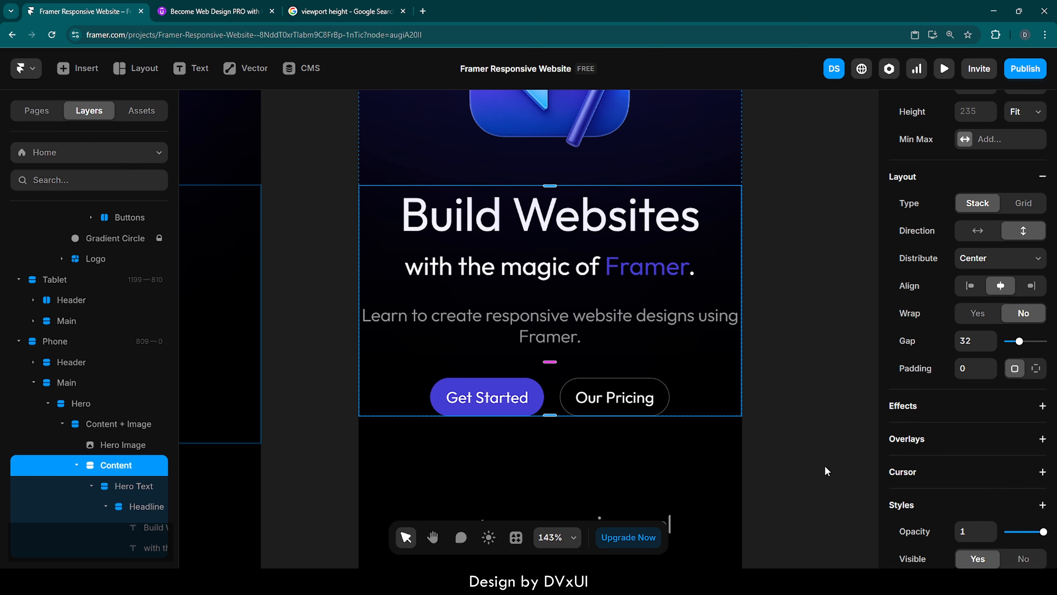
pyautogui.click(102, 429)
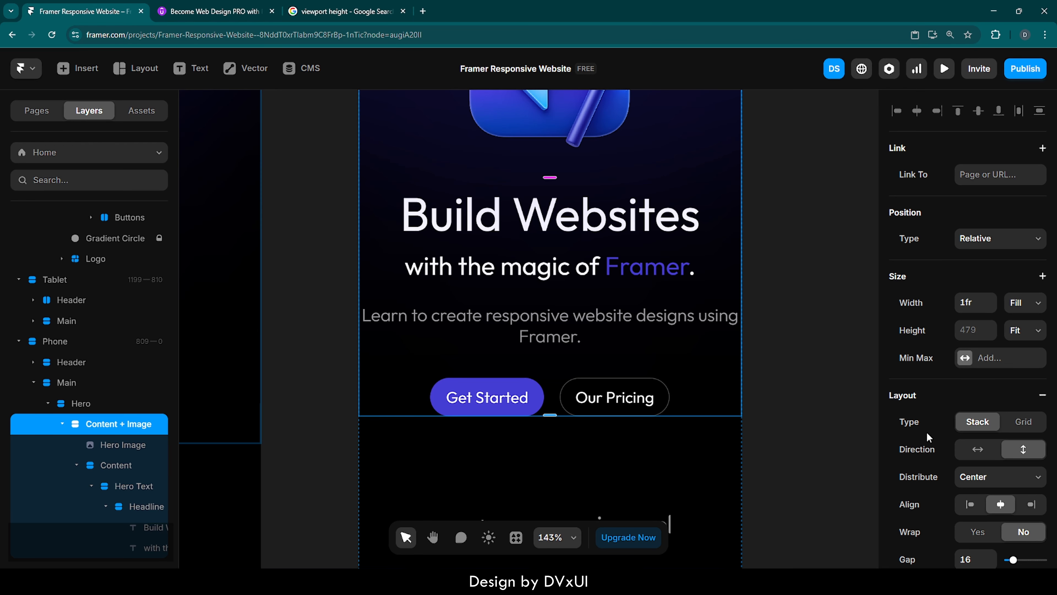
pyautogui.scroll(-4, 941, 514)
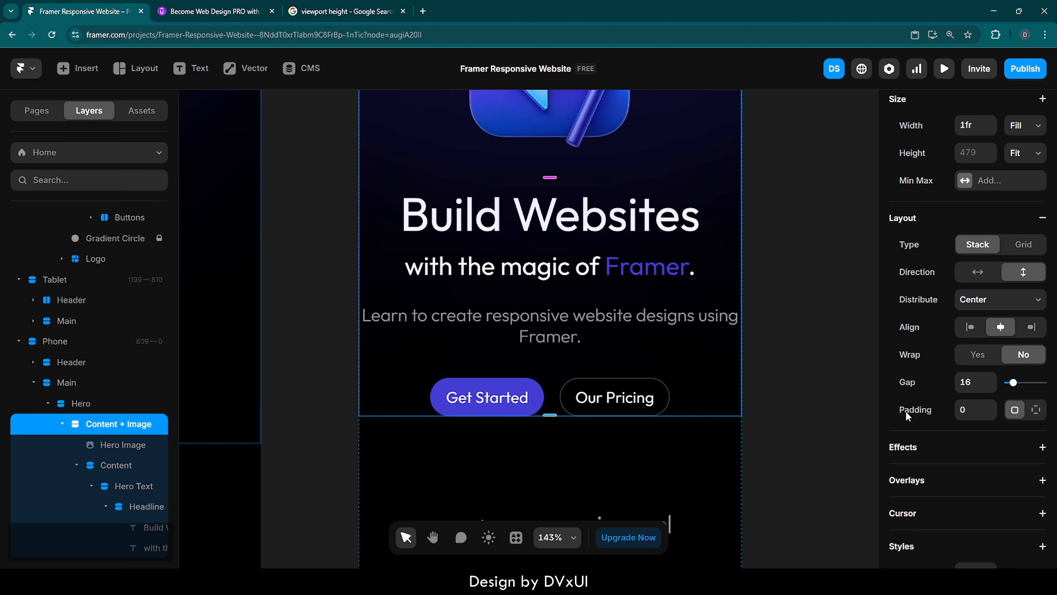
pyautogui.click(1036, 411)
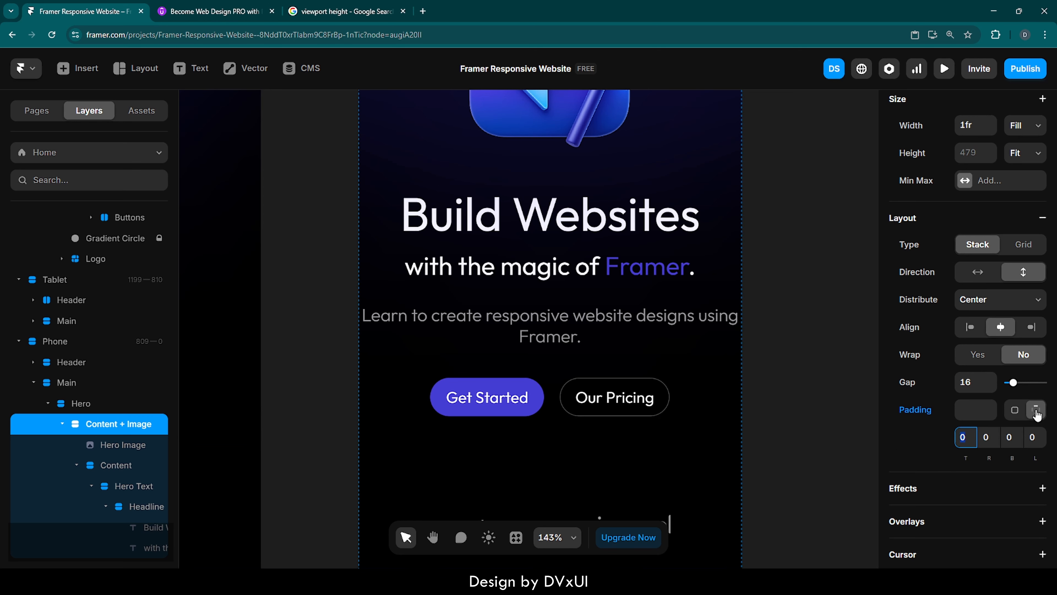
pyautogui.click(989, 437)
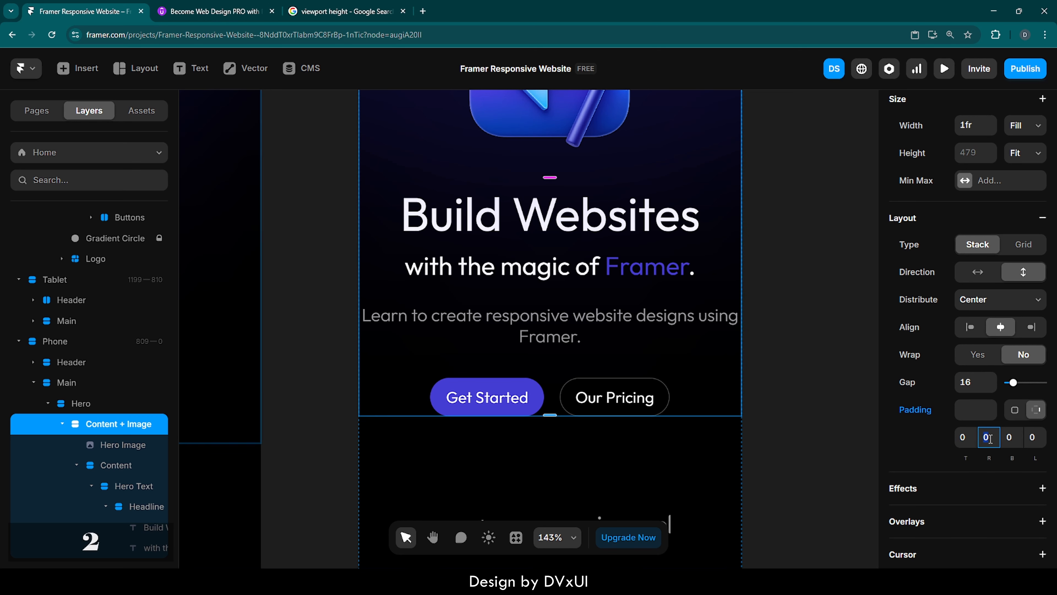
pyautogui.write('24')
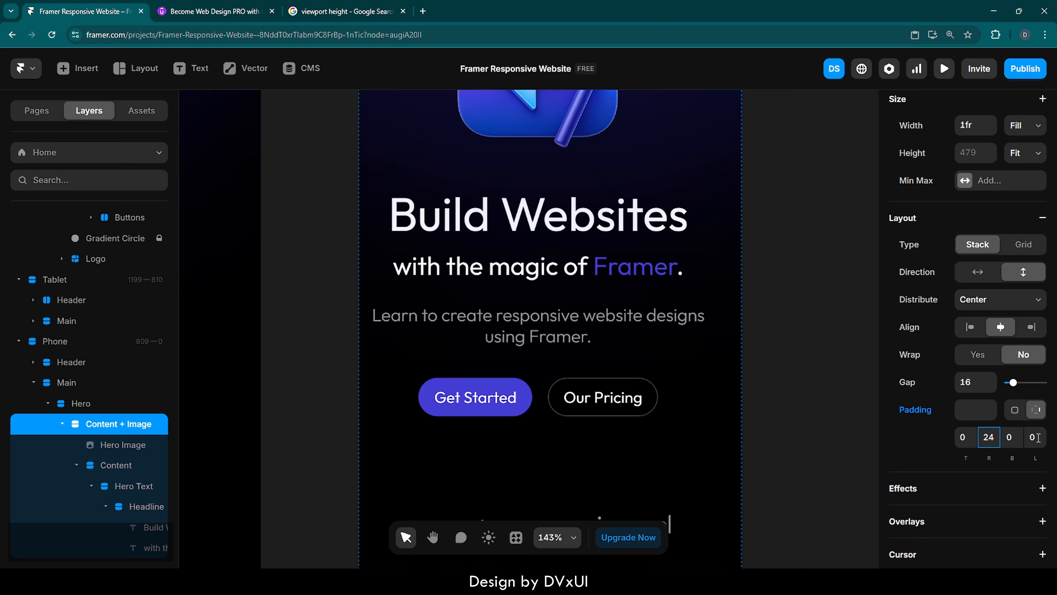
pyautogui.click(1035, 437)
pyautogui.write('24')
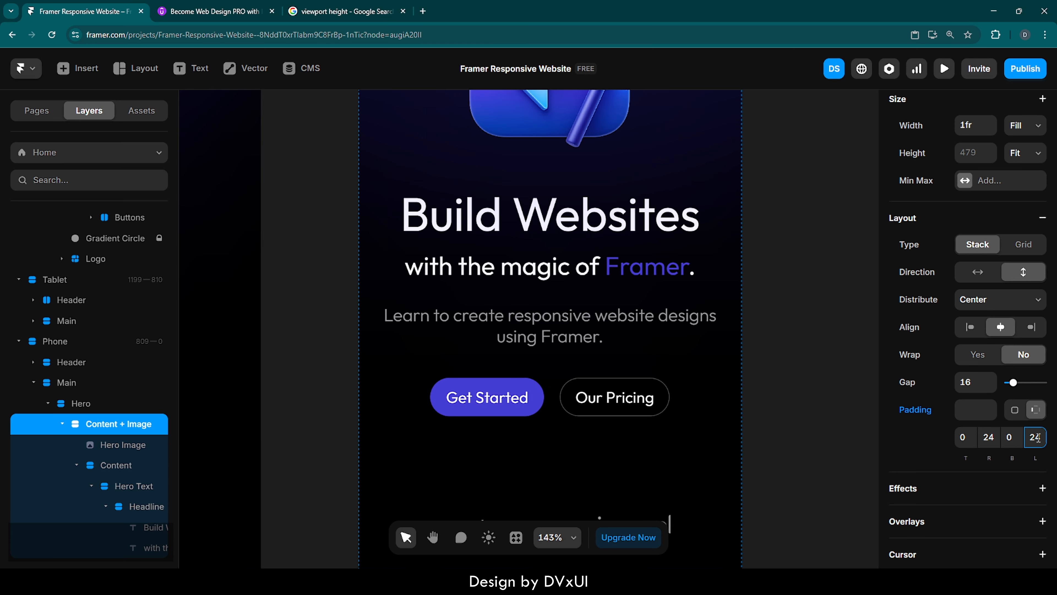
pyautogui.click(800, 394)
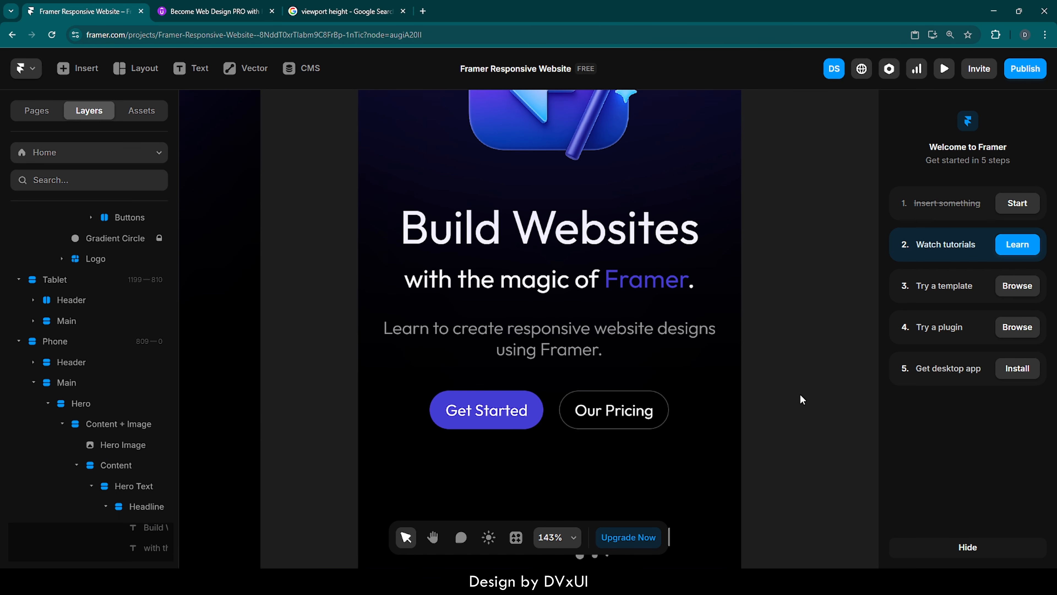
# Try setting the Phone hero image's width to 200 px, then undo the change.
pyautogui.scroll(5, 800, 393)
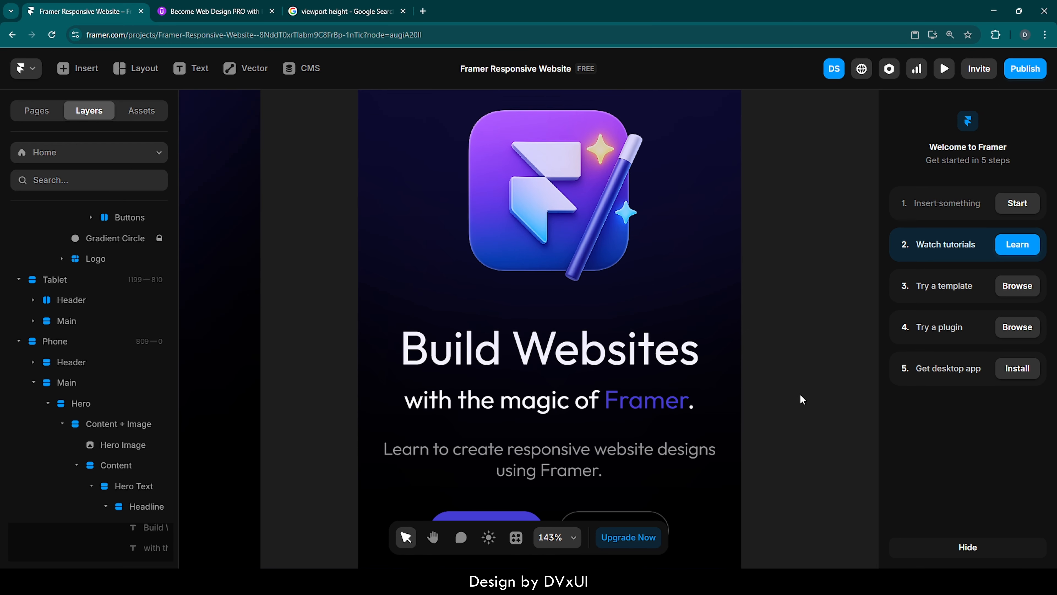
pyautogui.scroll(1, 801, 396)
pyautogui.click(563, 302)
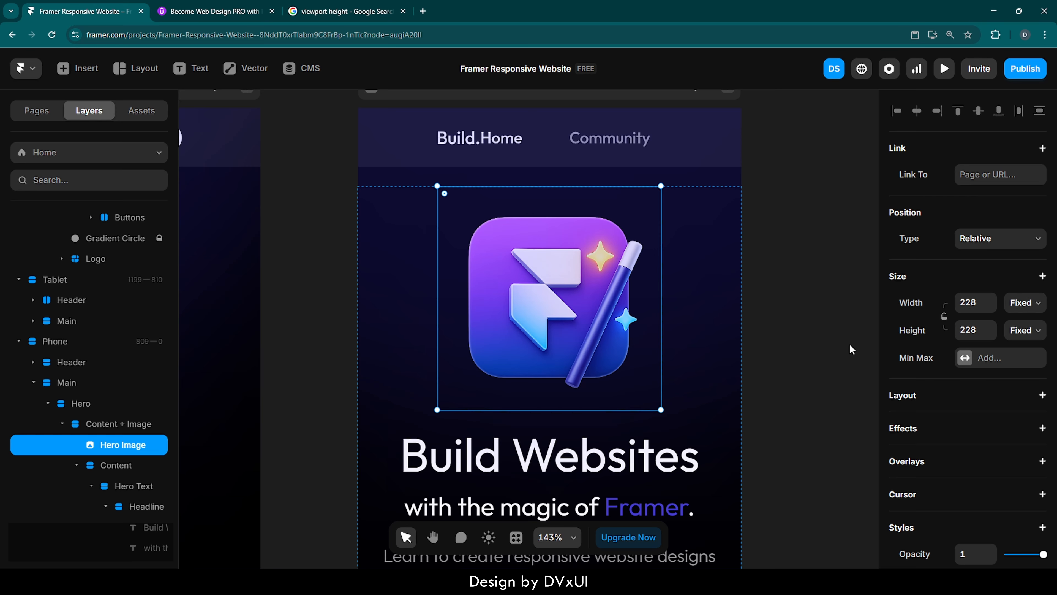
pyautogui.click(975, 300)
pyautogui.write('200')
pyautogui.press('Return')
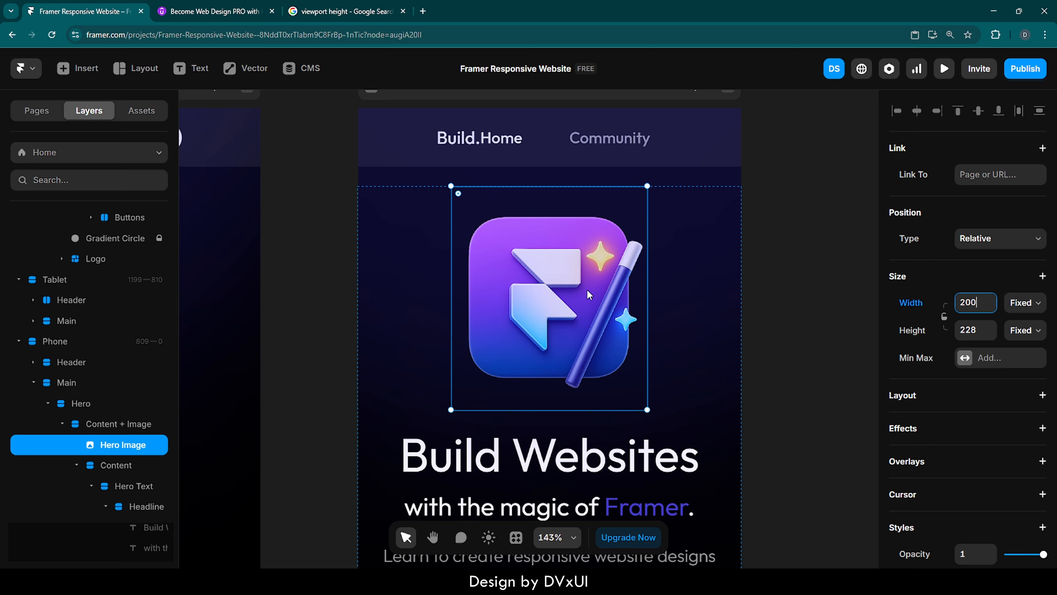
pyautogui.hotkey('ctrl', 'z')
pyautogui.hotkey('ctrl', 'z')
pyautogui.click(801, 323)
# Resize the Phone hero image with aspect ratio locked to 200 × 200 px.
pyautogui.click(528, 309)
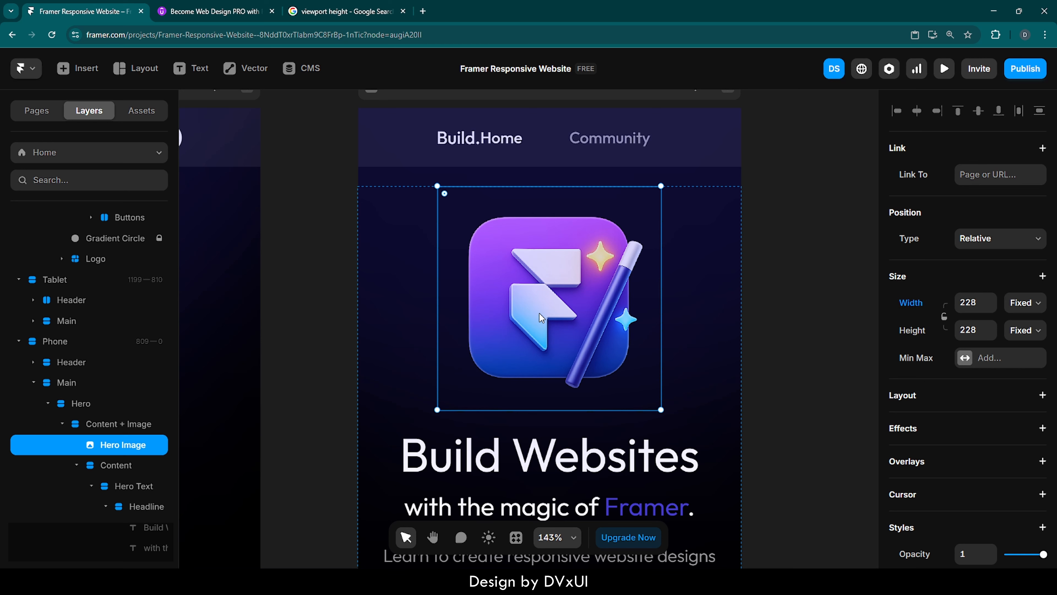
pyautogui.moveTo(659, 411); pyautogui.dragTo(637, 383)
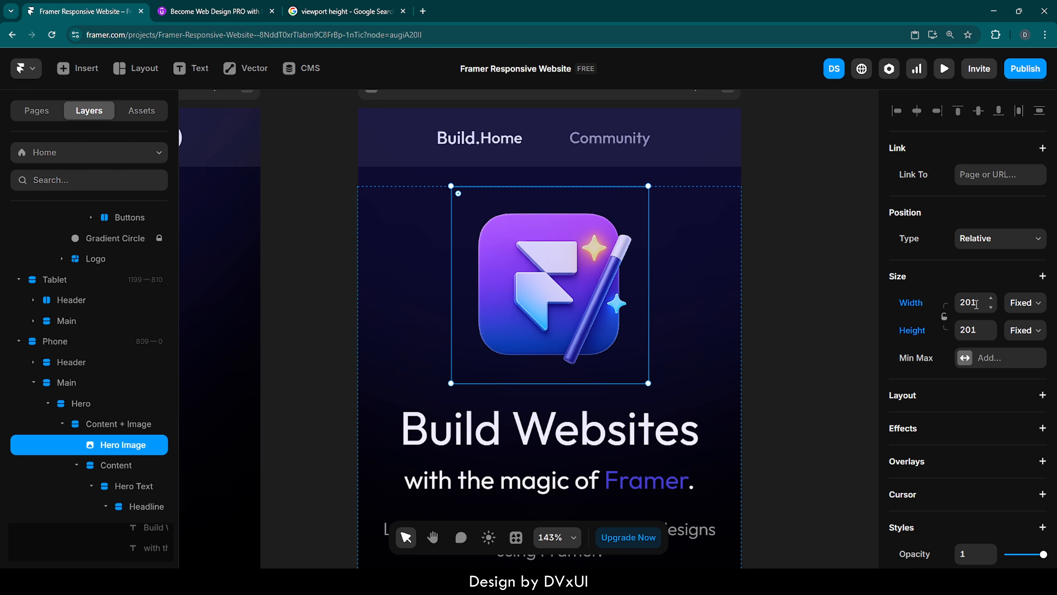
pyautogui.click(944, 317)
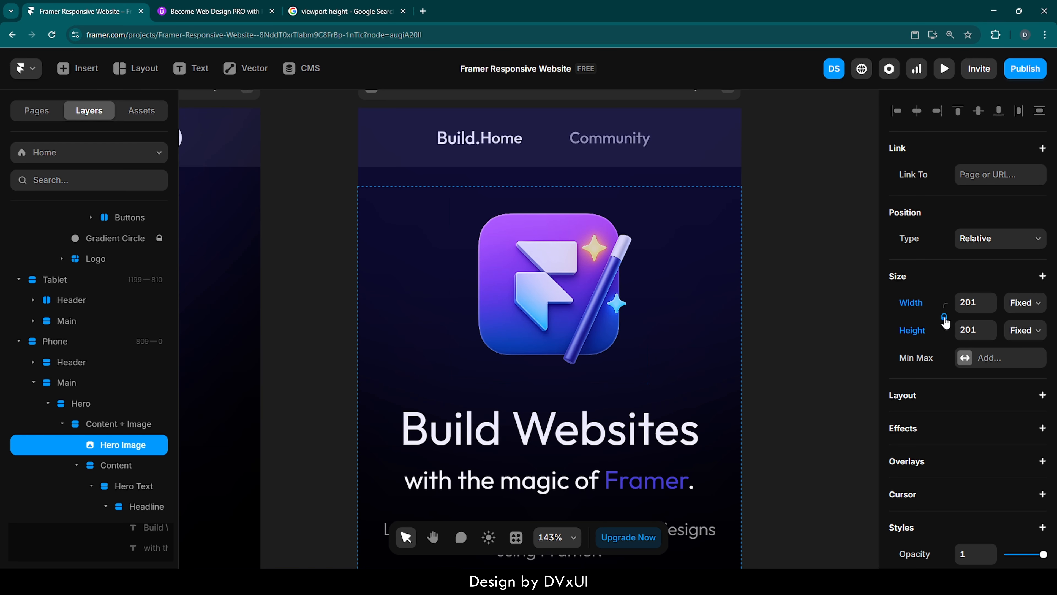
pyautogui.click(982, 301)
pyautogui.press('BackSpace')
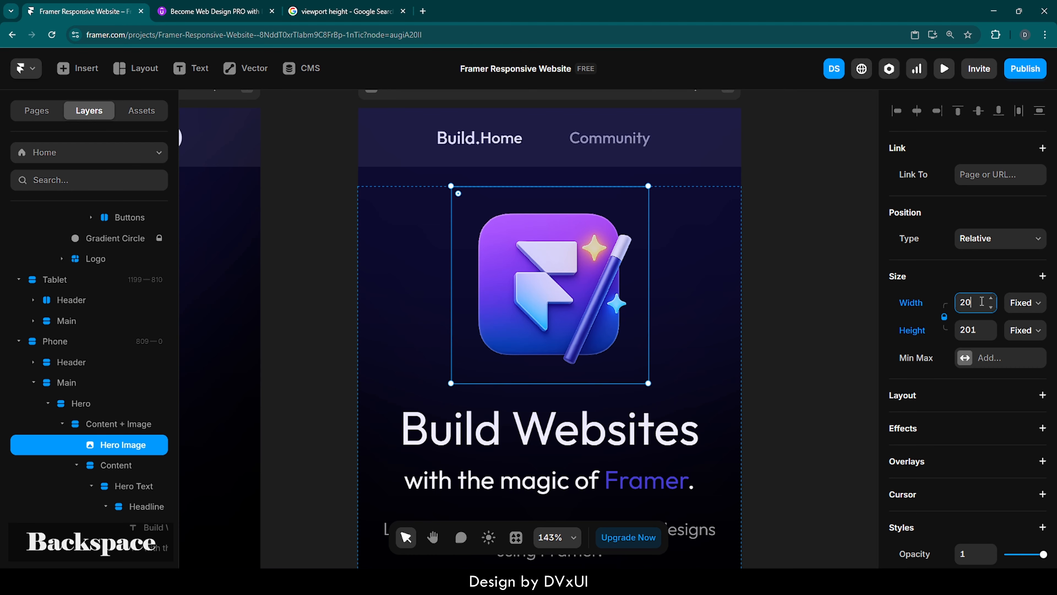
pyautogui.write('0')
pyautogui.press('Return')
pyautogui.click(827, 272)
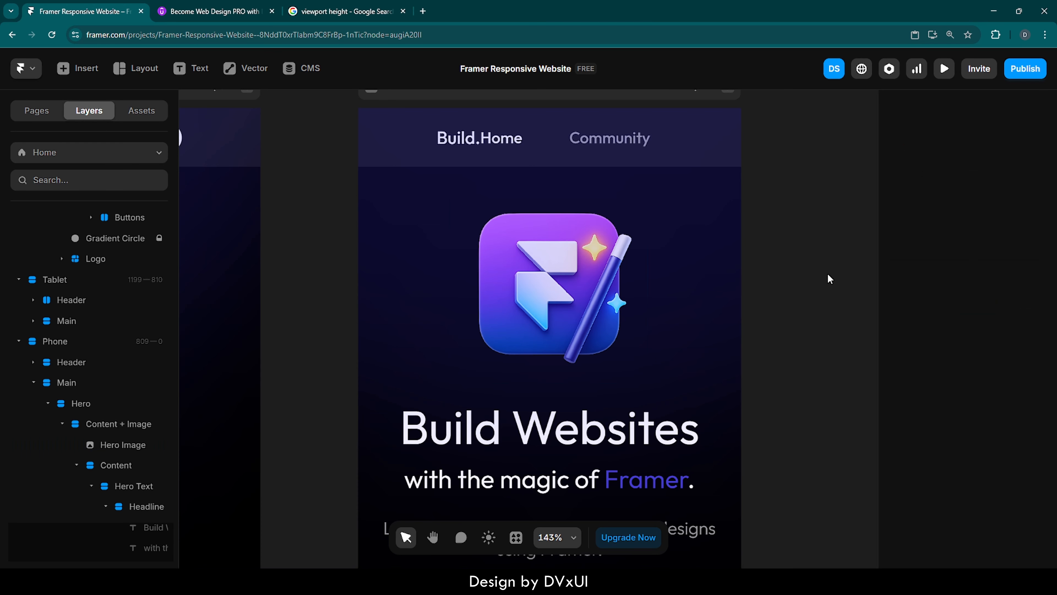
# Hide the navigation link stack in the Phone breakpoint's header.
pyautogui.scroll(-5, 785, 278)
pyautogui.scroll(-3, 786, 278)
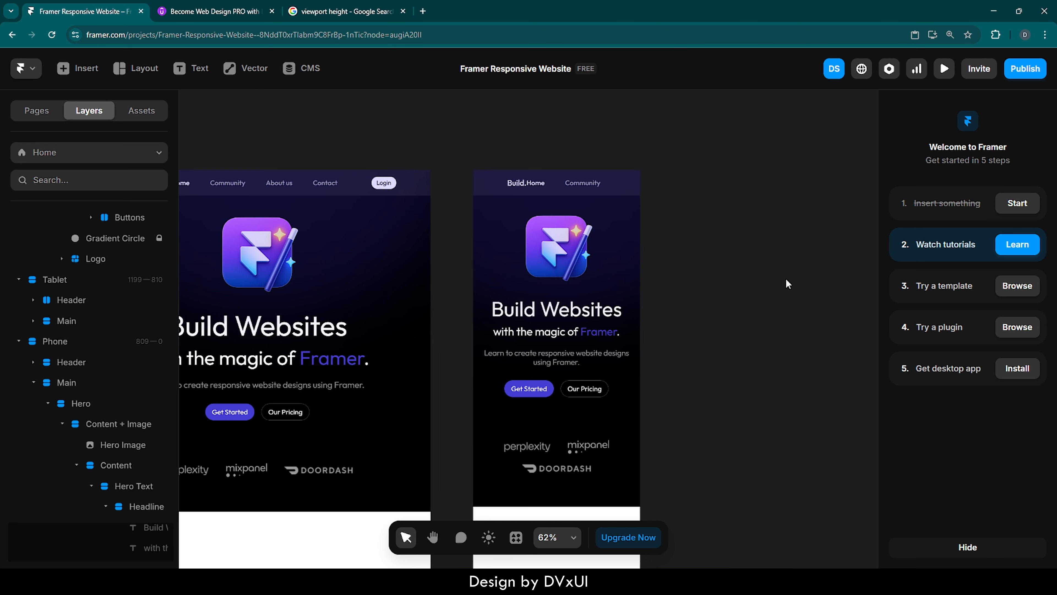
pyautogui.click(550, 187)
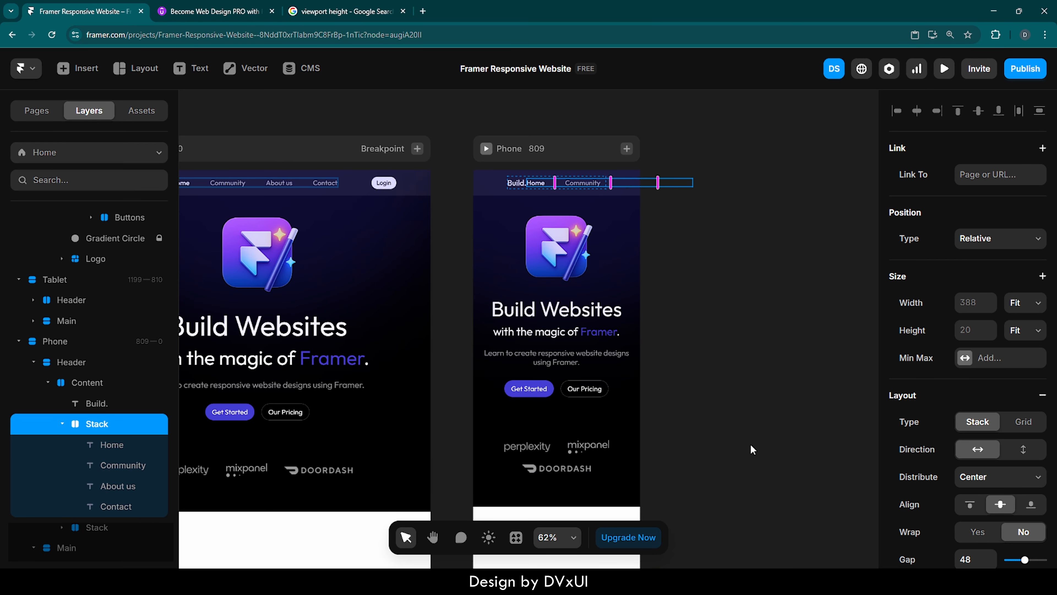
pyautogui.scroll(-10, 960, 489)
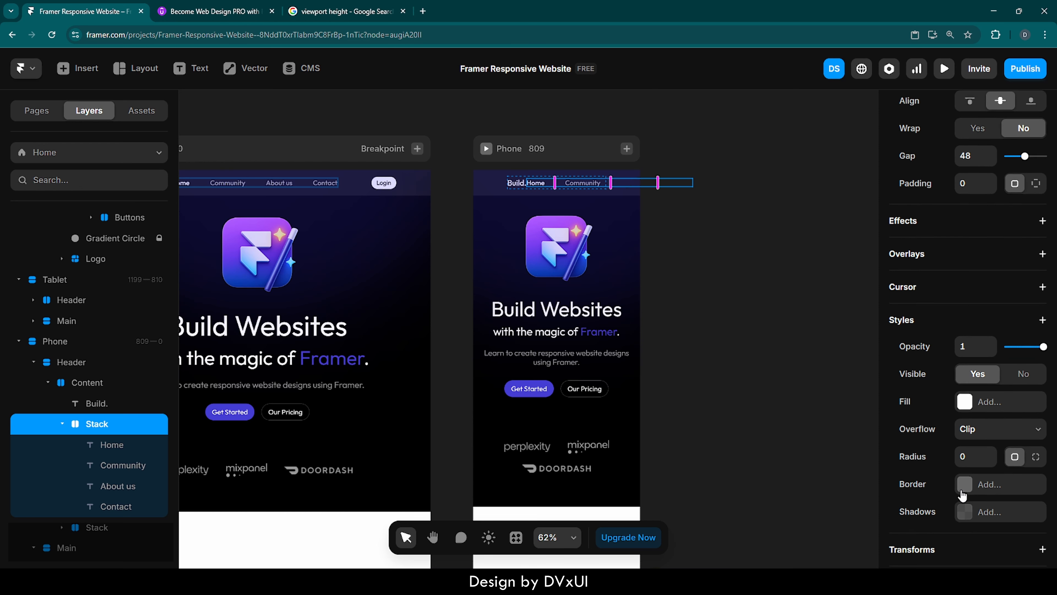
pyautogui.scroll(-1, 962, 496)
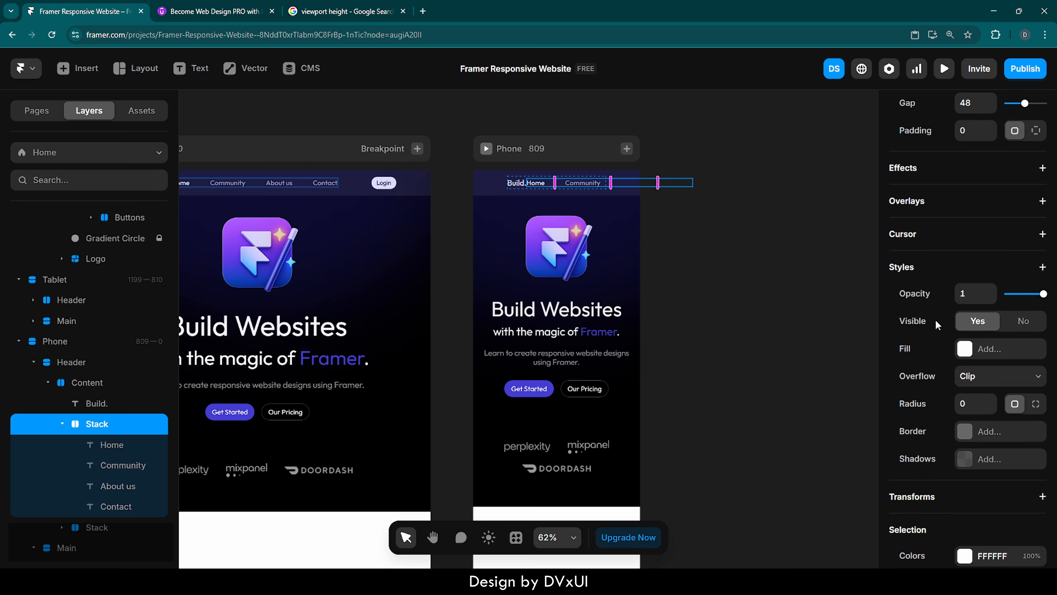
pyautogui.click(1021, 321)
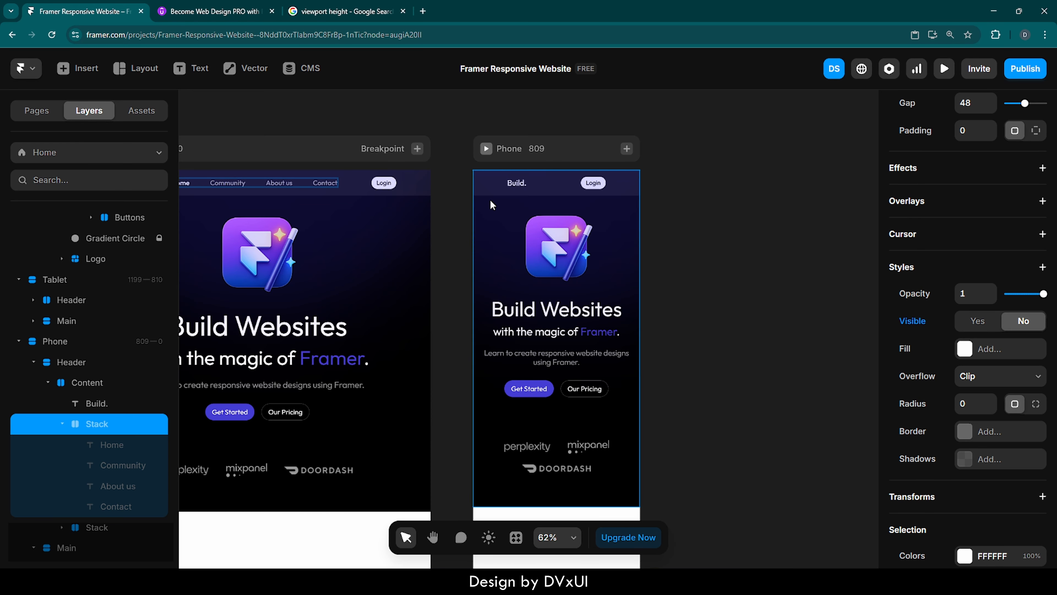
# Set the Phone header's left and right padding to 32.
pyautogui.hscroll(-10, 467, 205)
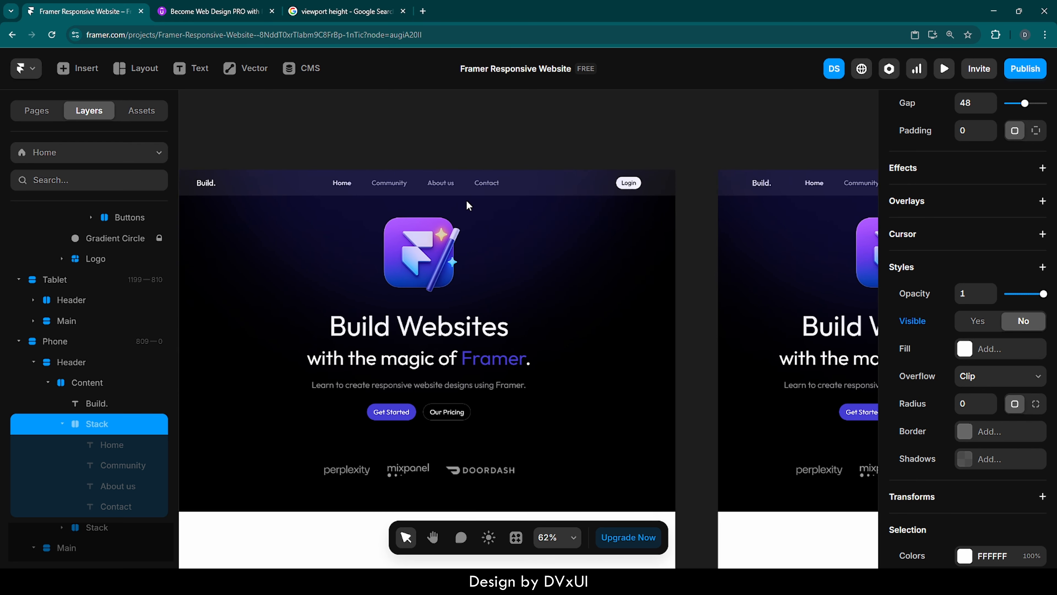
pyautogui.hscroll(15, 467, 205)
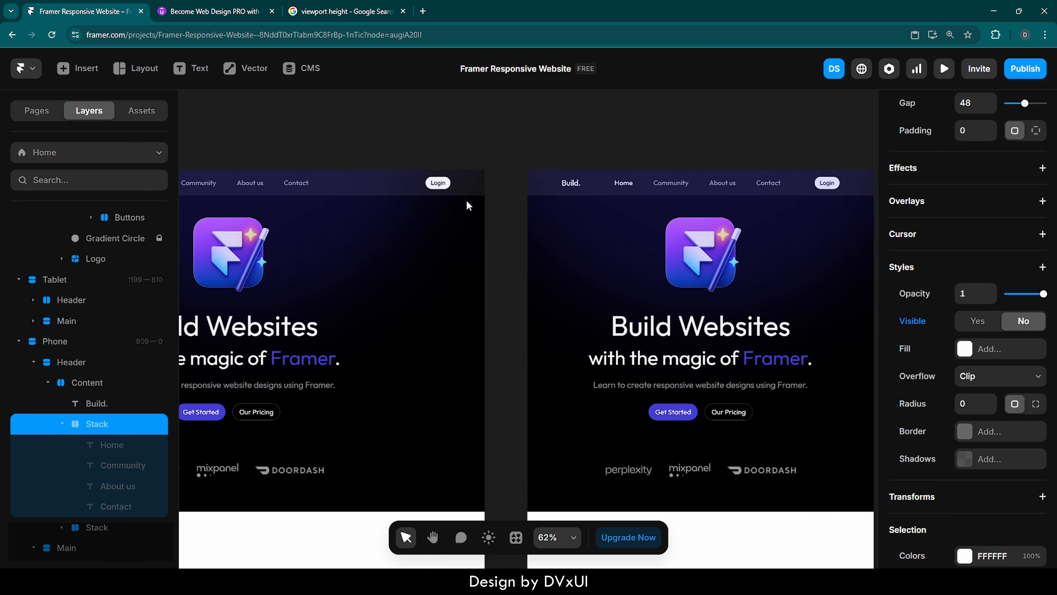
pyautogui.hscroll(10, 467, 204)
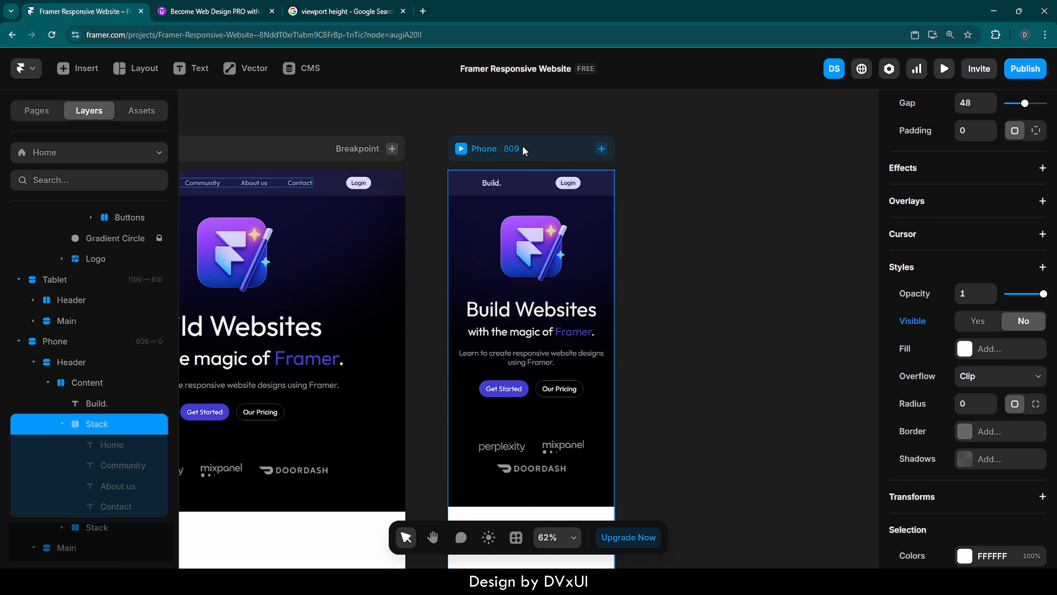
pyautogui.scroll(5, 523, 151)
pyautogui.scroll(10, 524, 151)
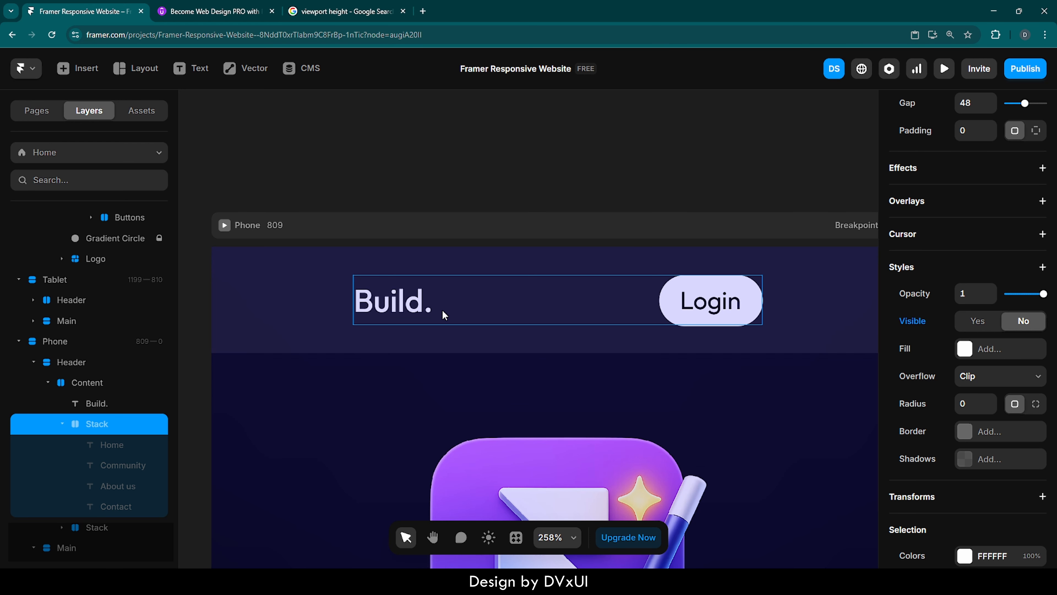
pyautogui.click(451, 342)
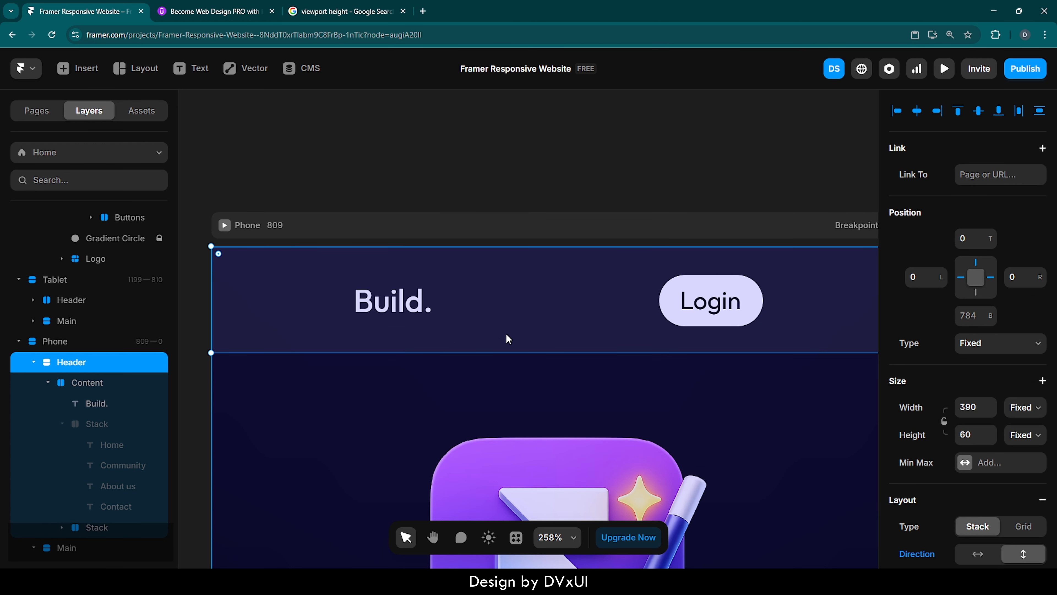
pyautogui.scroll(-8, 951, 469)
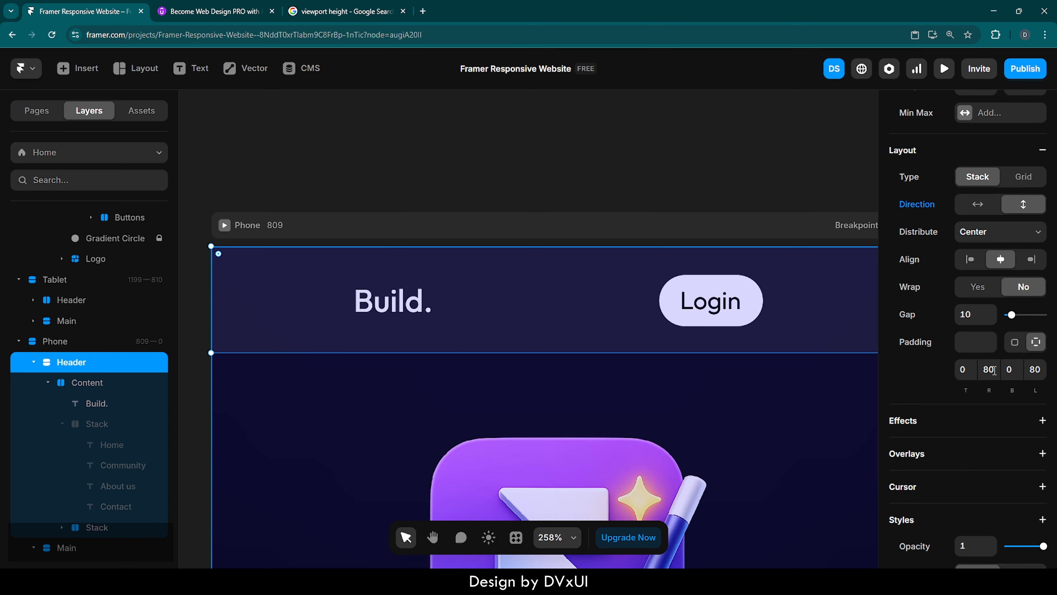
pyautogui.click(994, 371)
pyautogui.write('32')
pyautogui.press('Return')
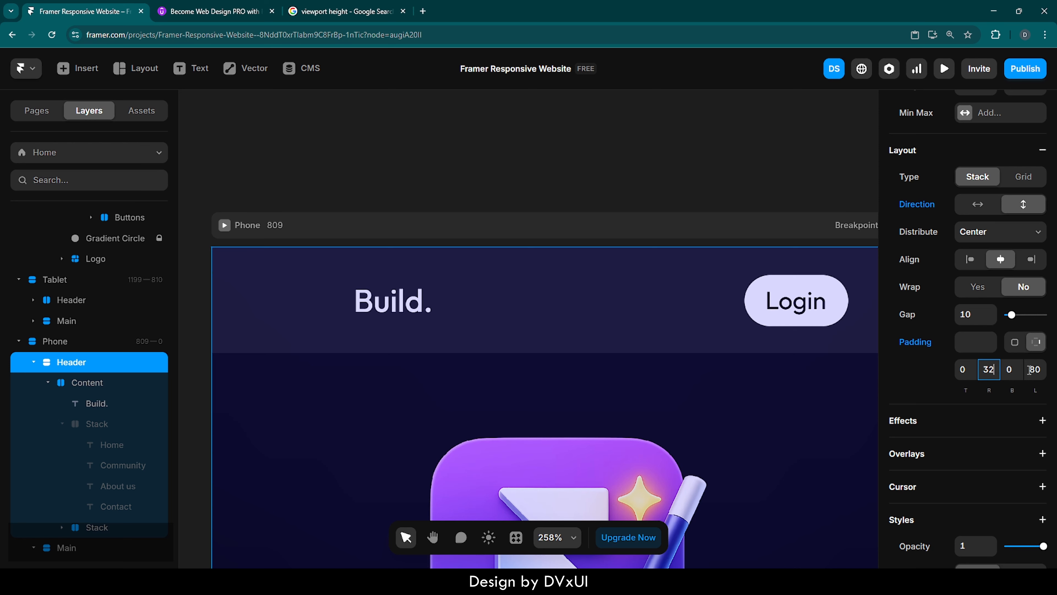
pyautogui.click(1034, 370)
pyautogui.write('32')
pyautogui.press('Return')
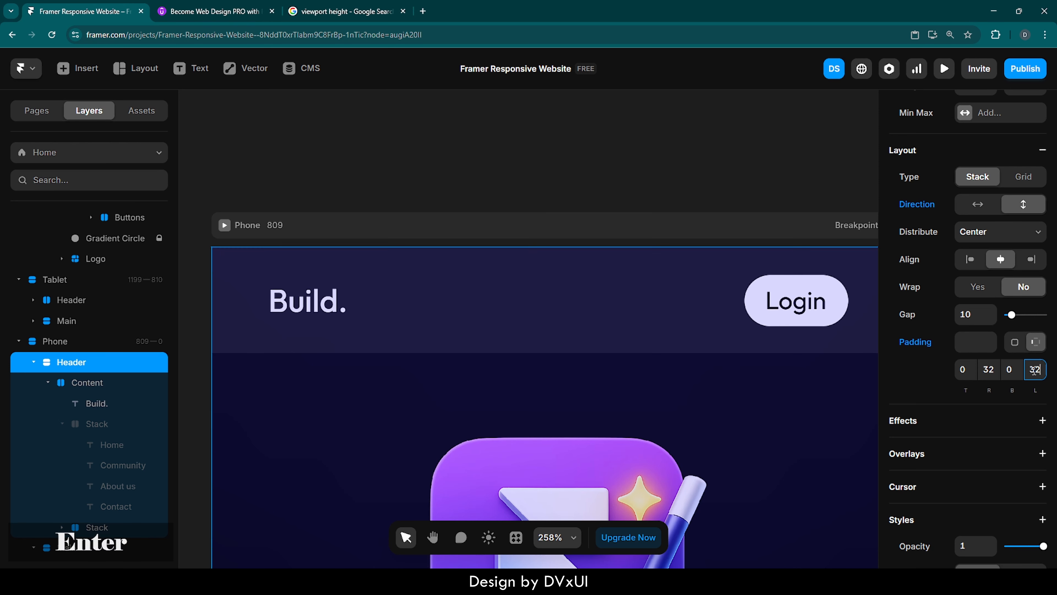
# Preview the Desktop breakpoint in fullscreen and narrow the preview width to check the Tablet layout.
pyautogui.scroll(-3, 587, 415)
pyautogui.scroll(-4, 587, 415)
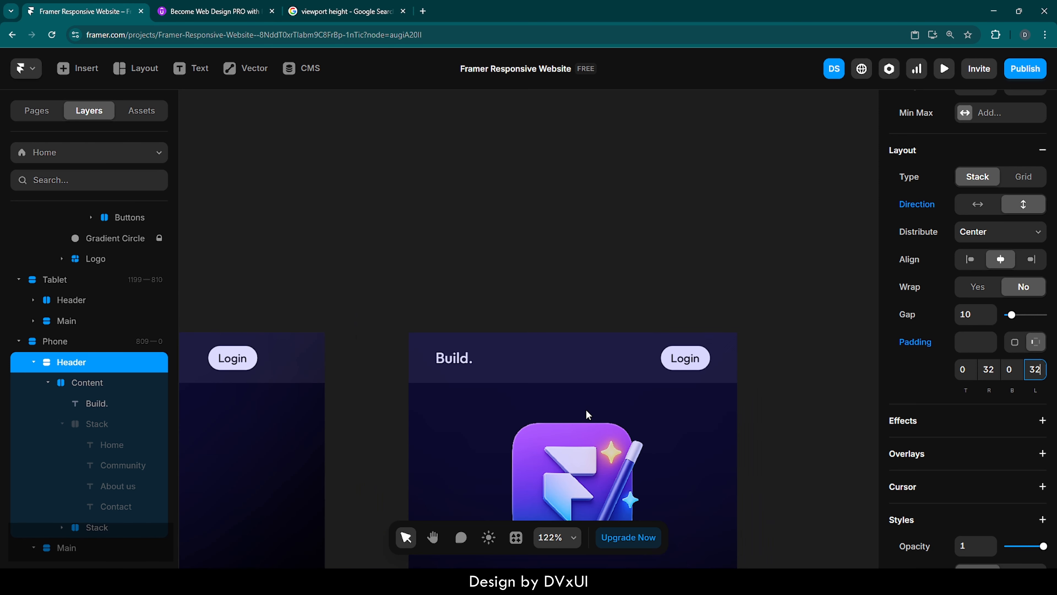
pyautogui.click(740, 403)
pyautogui.scroll(-5, 740, 403)
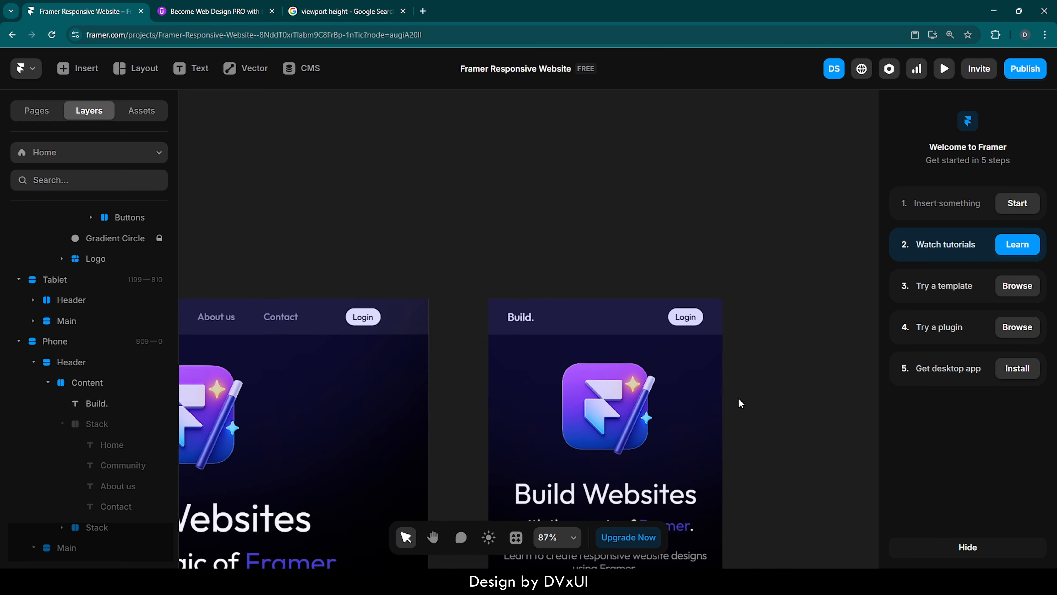
pyautogui.hscroll(-10, 740, 403)
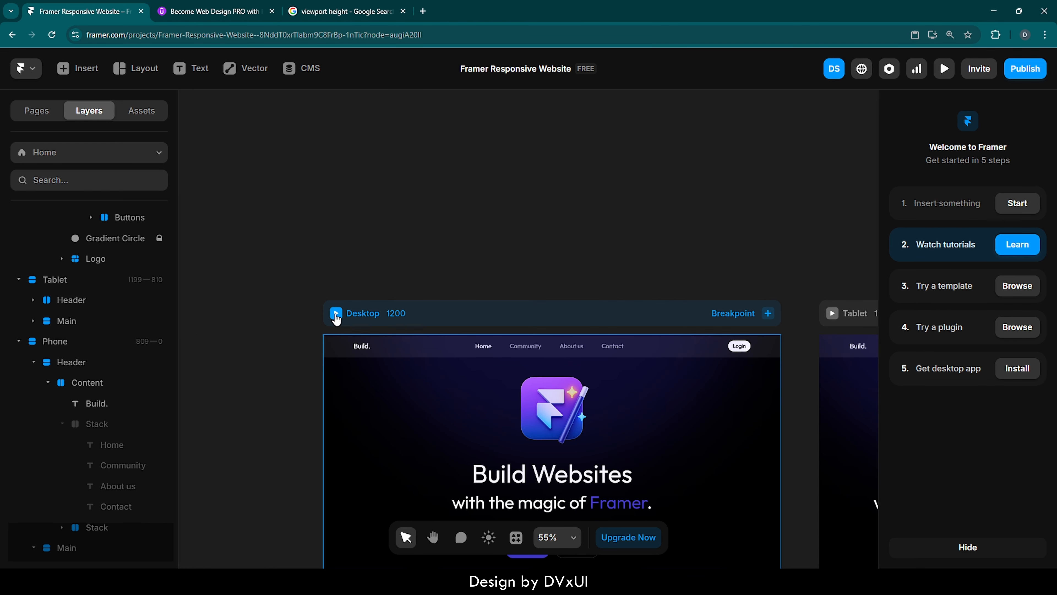
pyautogui.click(336, 313)
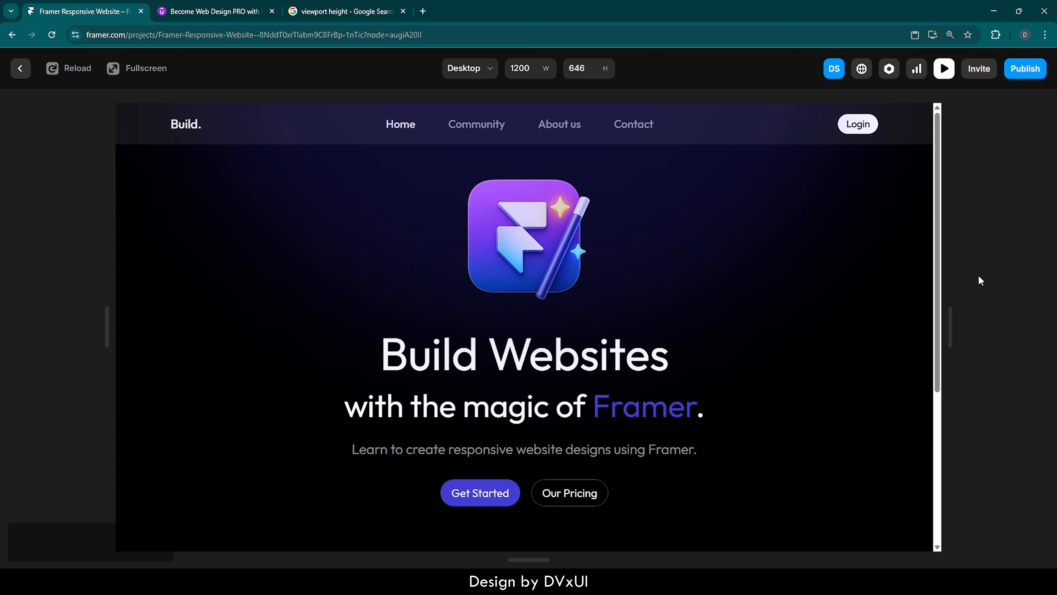
pyautogui.press('F11')
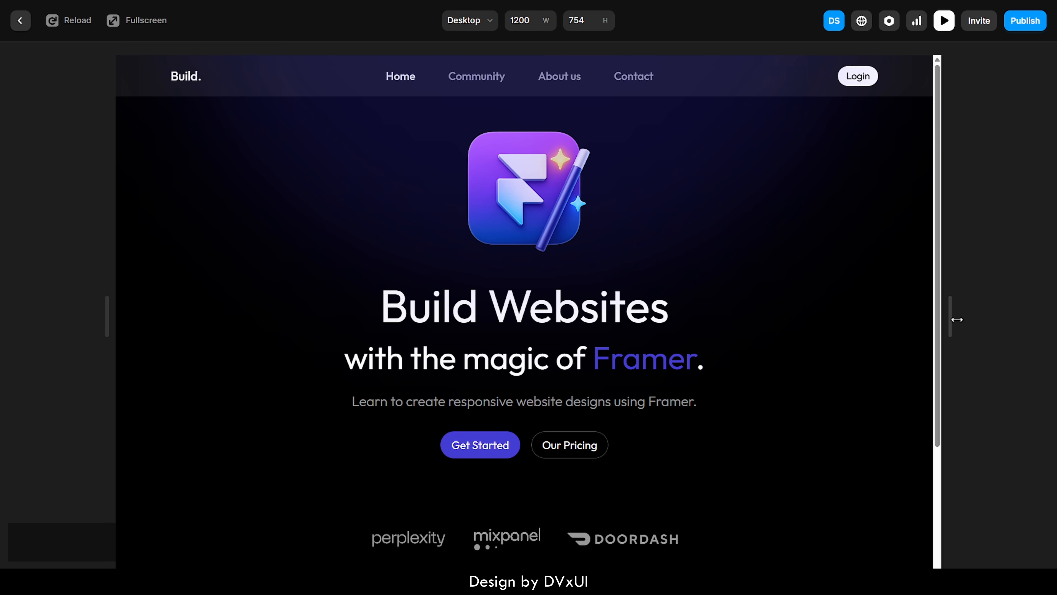
pyautogui.moveTo(951, 319)
pyautogui.mouseDown()
pyautogui.moveTo(739, 311)
pyautogui.moveTo(648, 321)
pyautogui.moveTo(765, 314)
pyautogui.moveTo(947, 329)
pyautogui.mouseUp()
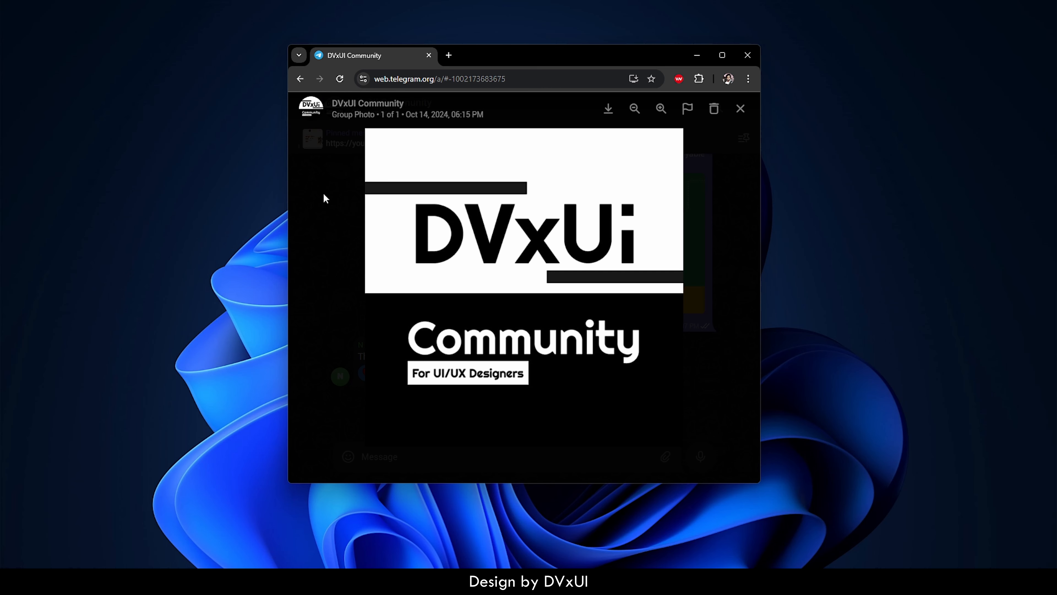
pyautogui.click(323, 194)
pyautogui.scroll(10, 394, 203)
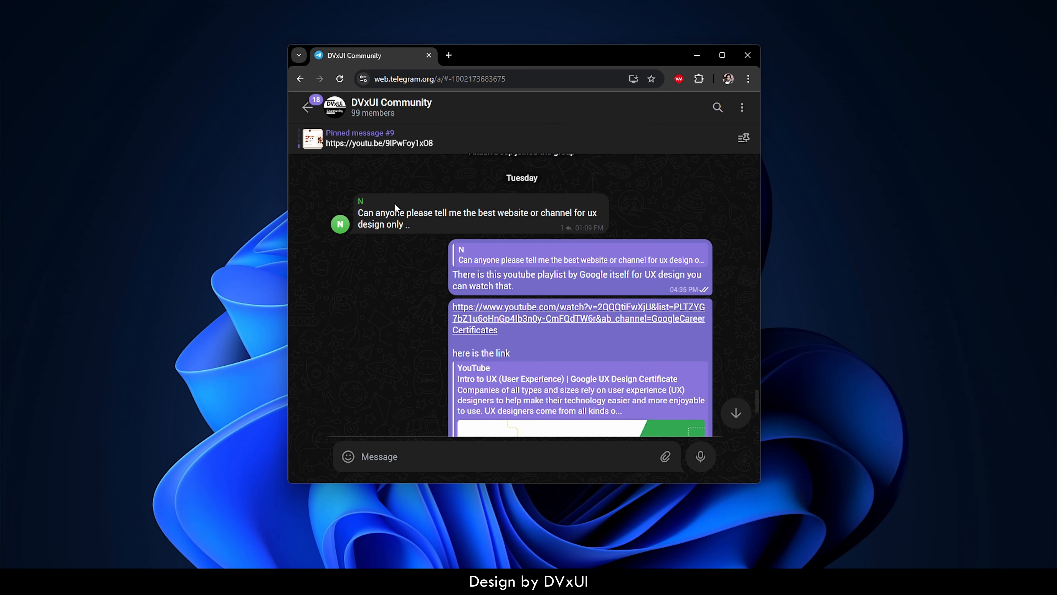
pyautogui.scroll(5, 395, 207)
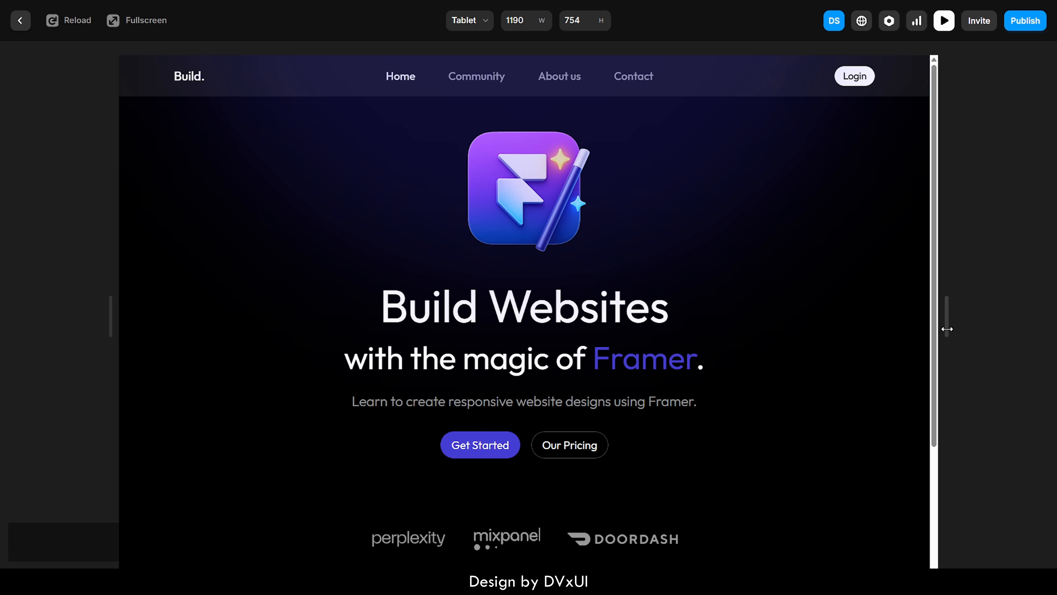
# Exit fullscreen and look over the Udemy course page in the other tab before returning to the Framer project.
pyautogui.press('F11')
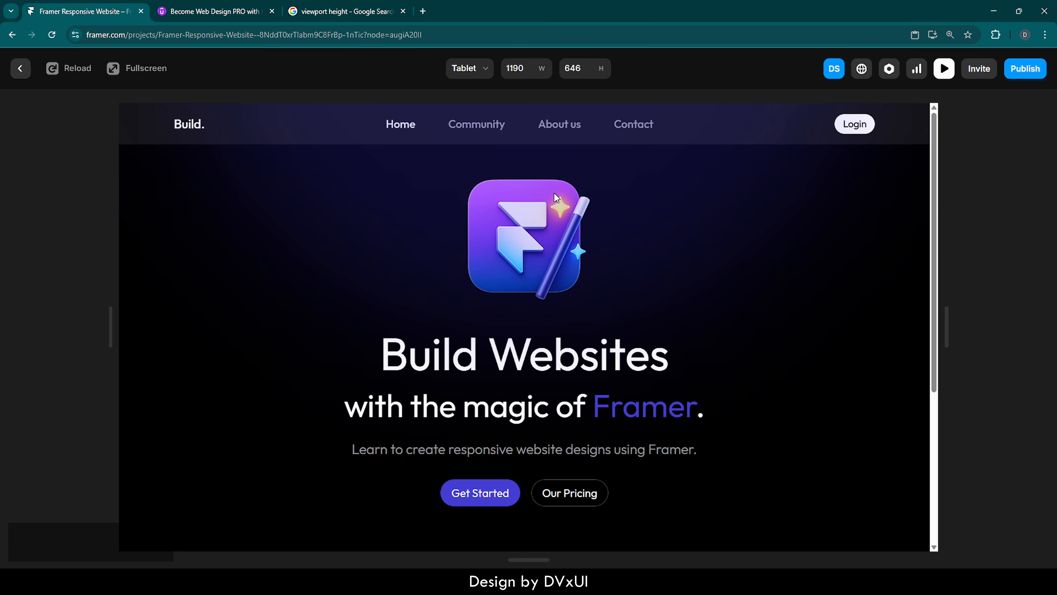
pyautogui.click(225, 12)
pyautogui.scroll(5, 431, 196)
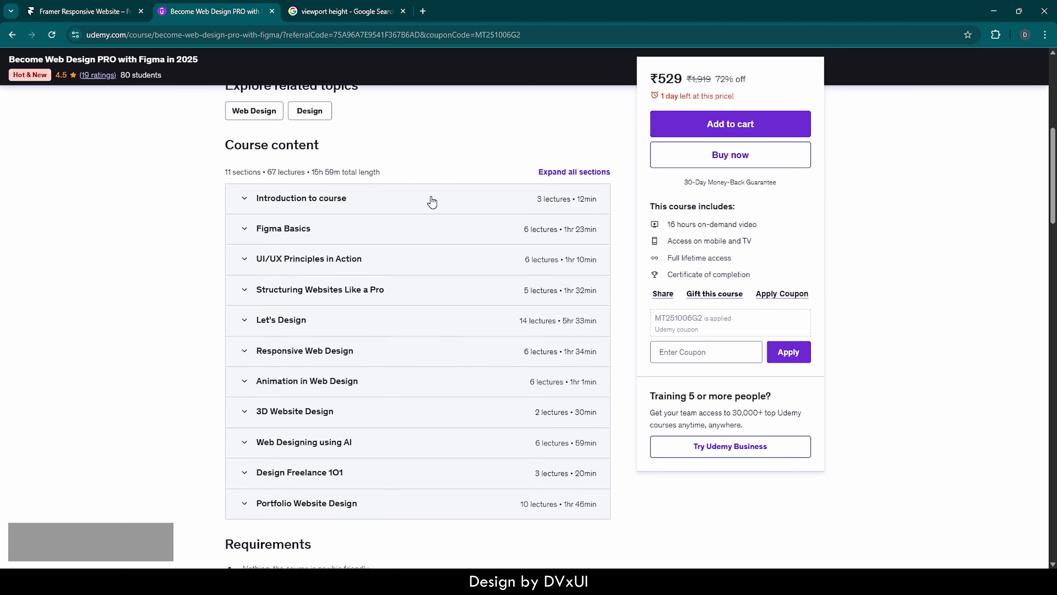
pyautogui.scroll(3, 431, 197)
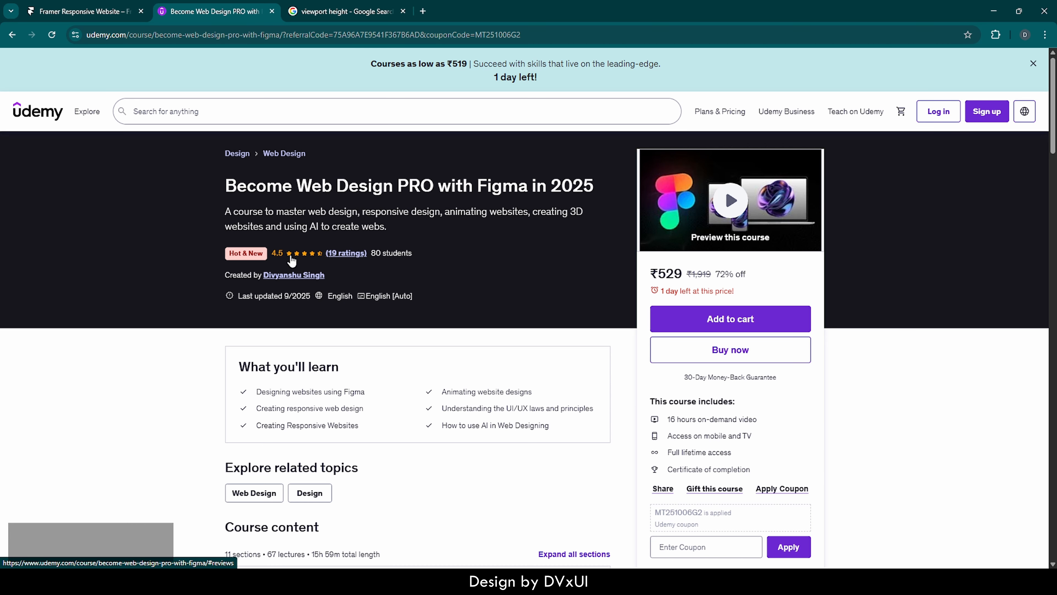
pyautogui.click(45, 5)
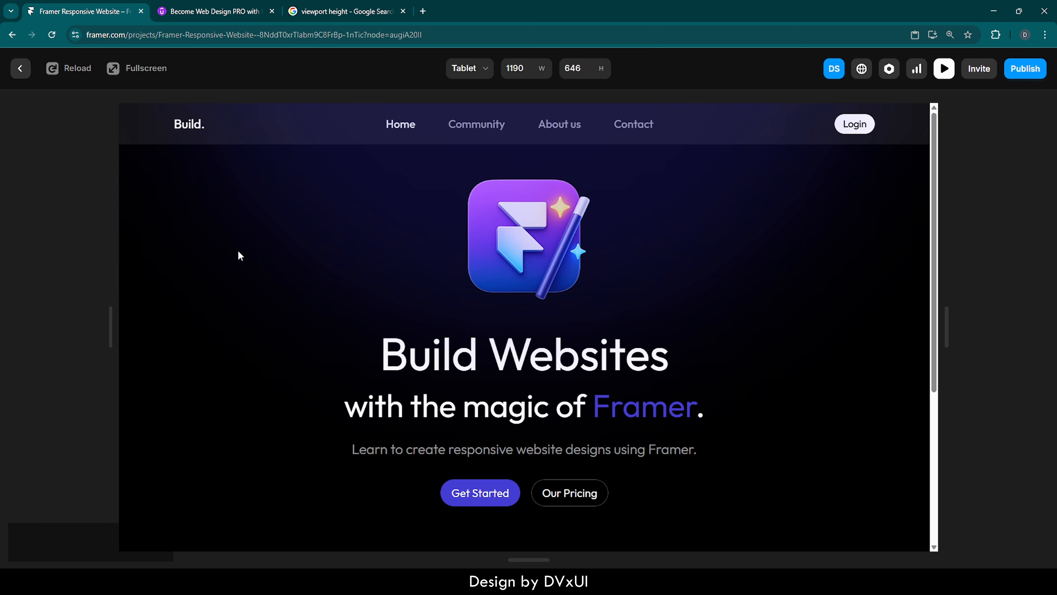